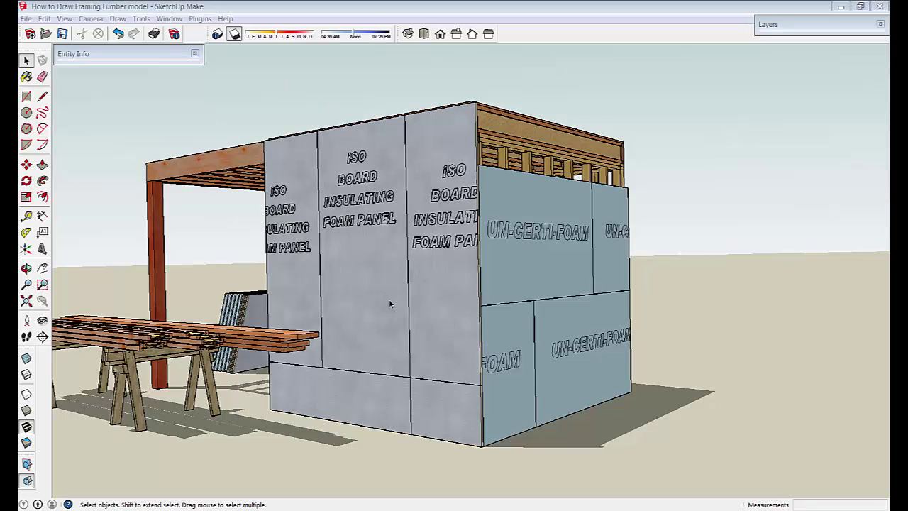
Turn off shadows and hide the UnCertiFoam and I Joists & LVLs on Sawhorses layers.
left_click(235, 37)
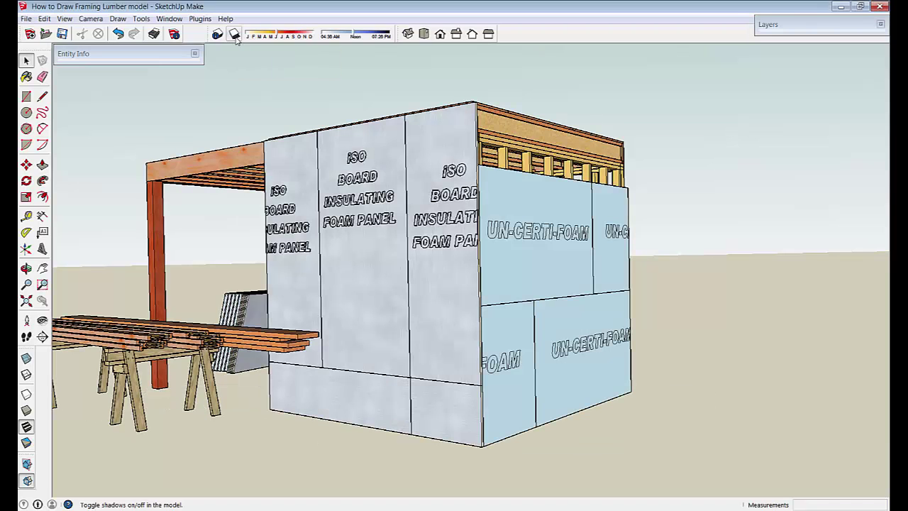
left_click(171, 19)
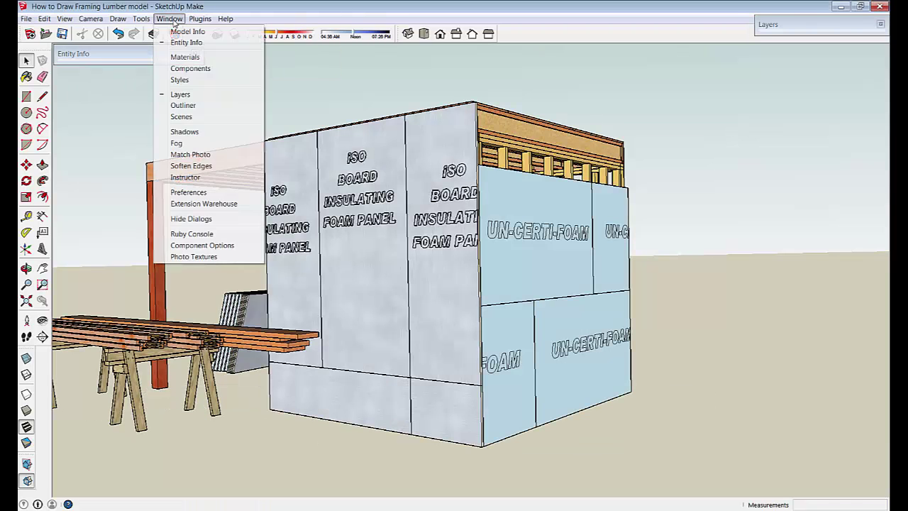
left_click(179, 95)
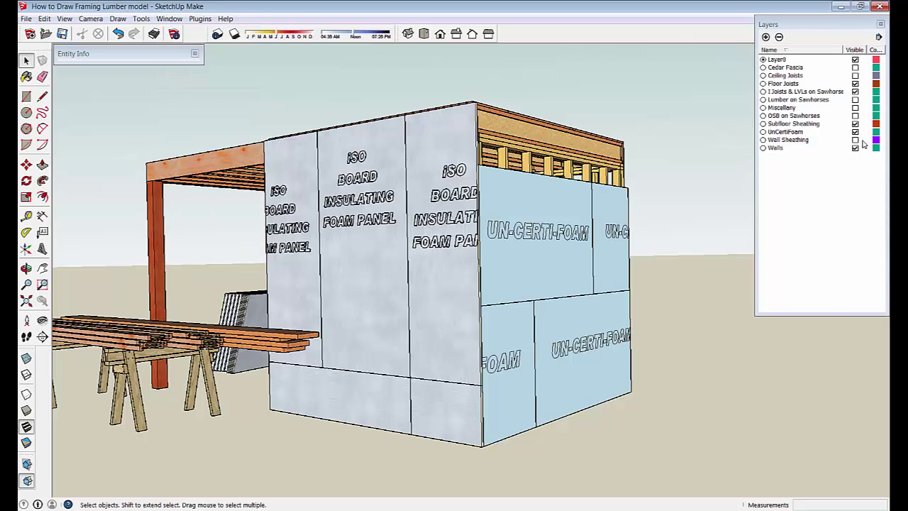
left_click(855, 133)
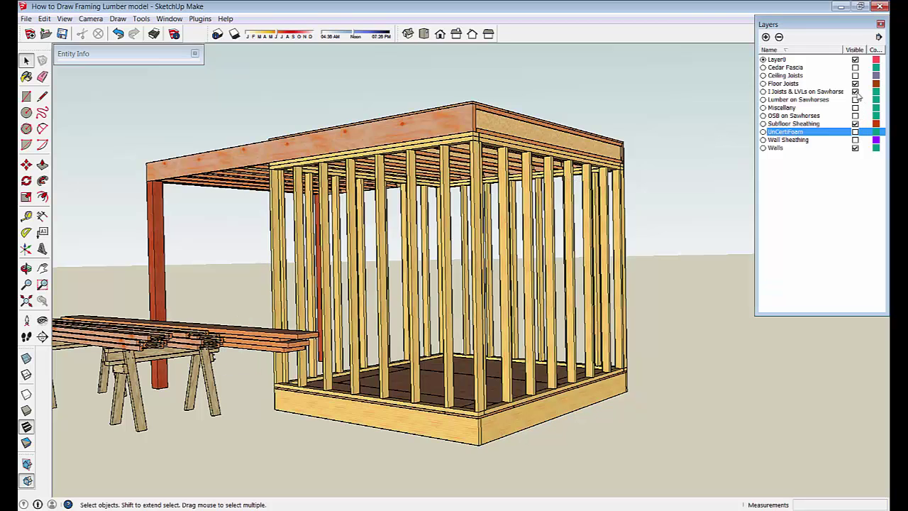
left_click(855, 91)
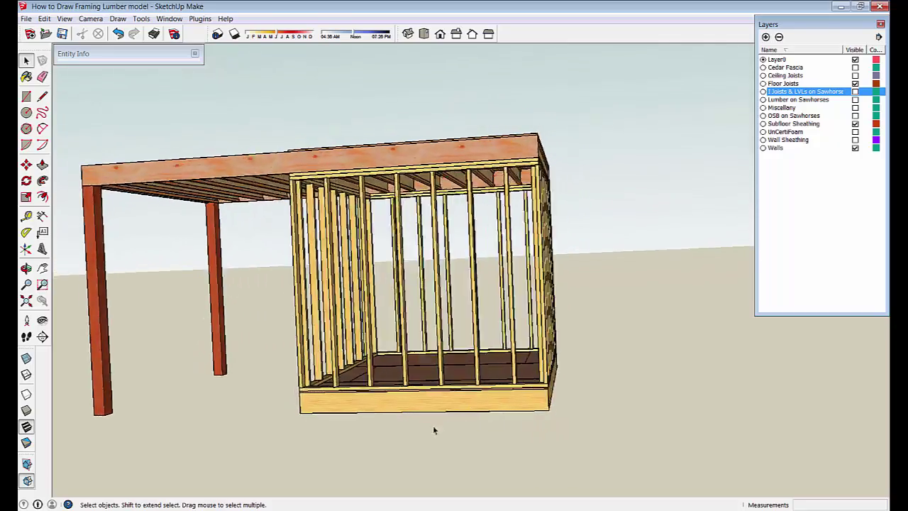
Display the sketch axes in the model around the framed building.
left_click(64, 22)
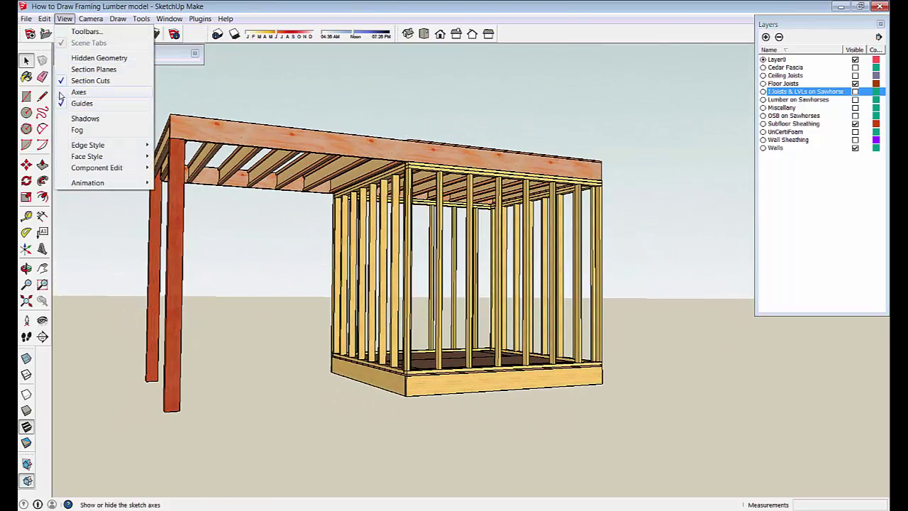
left_click(61, 93)
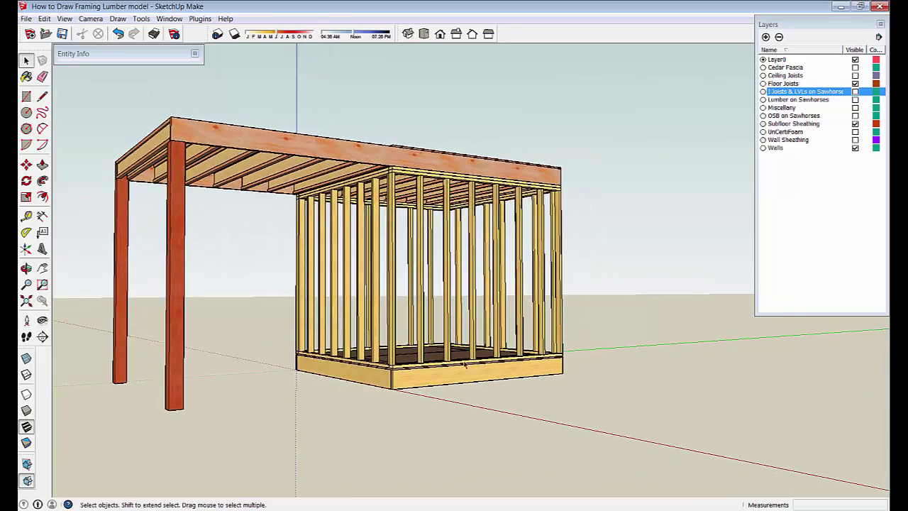
middle_click_drag(532, 364, 638, 262)
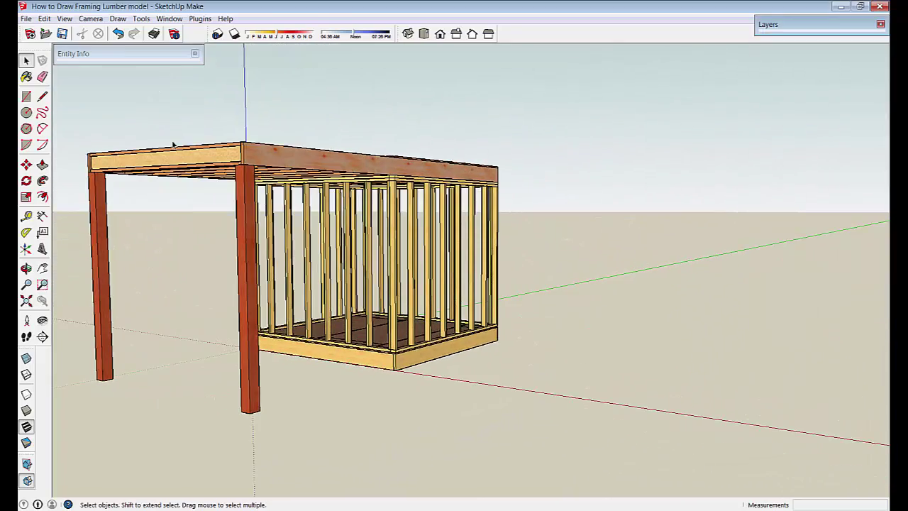
middle_click_drag(318, 349, 334, 236)
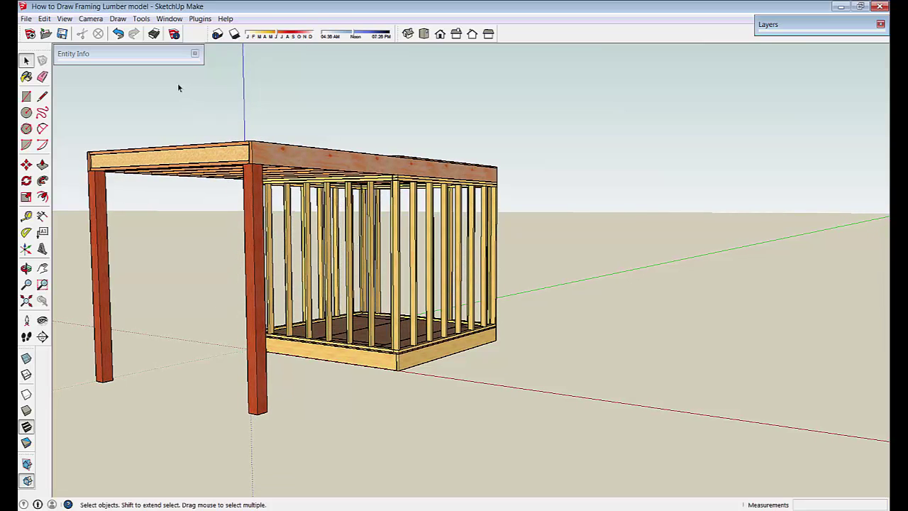
Draw a 20' by 28' rectangle on the ground from the building's front base corner, extending away along the red axis.
left_click(26, 96)
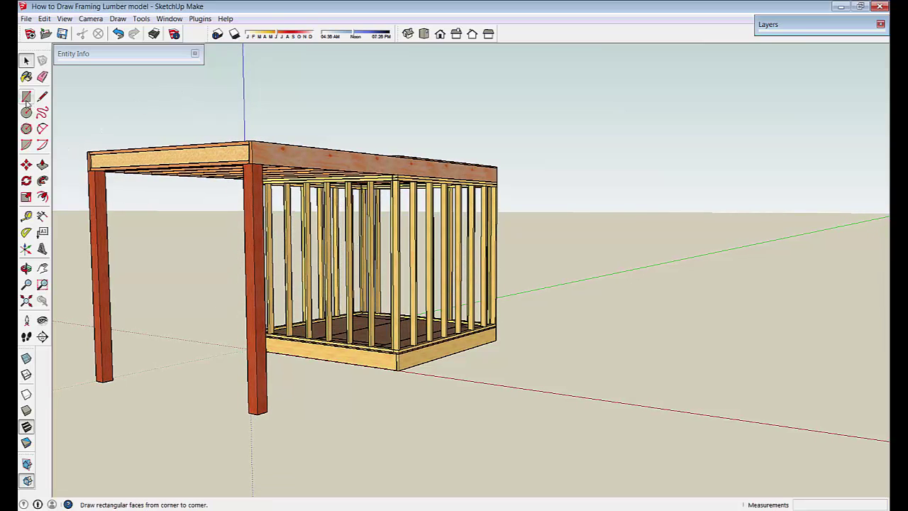
middle_click_drag(220, 234, 404, 345)
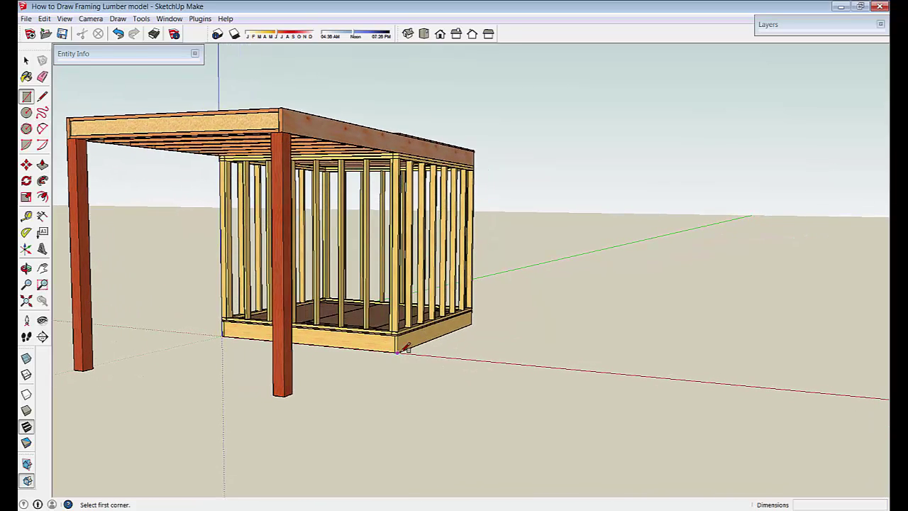
left_click(398, 352)
middle_click_drag(768, 300, 824, 304)
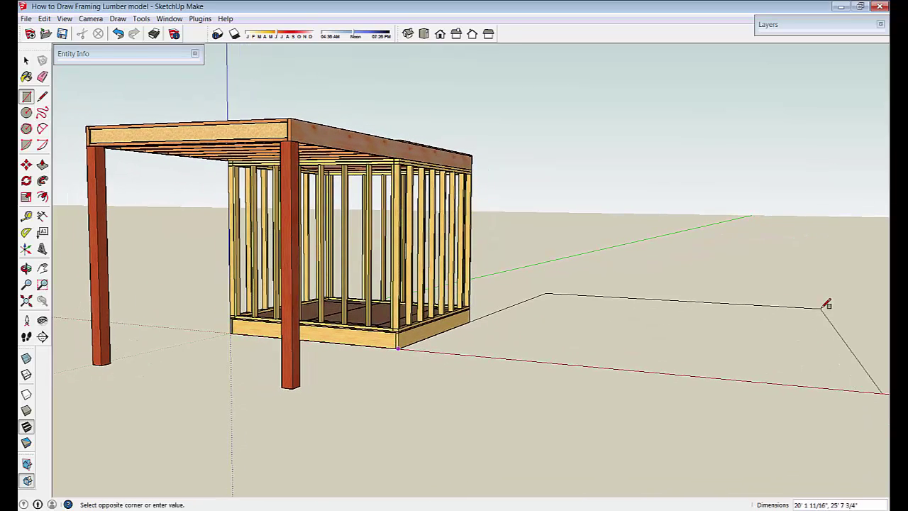
left_click(831, 303)
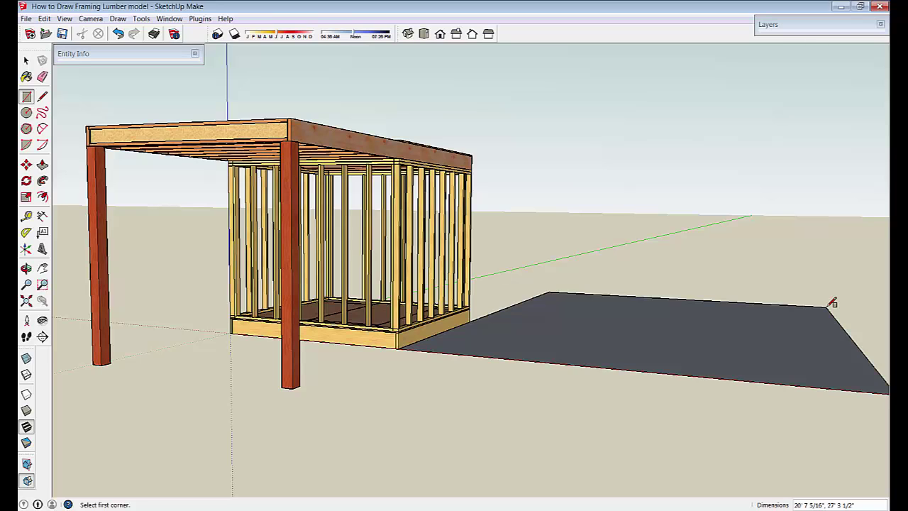
type("20',28")
key("Return")
Add a 16' by 4' rectangle against the large rectangle's outer side, starting at its far corner.
middle_click_drag(829, 304, 804, 391)
scroll(700, 243, "up", 1)
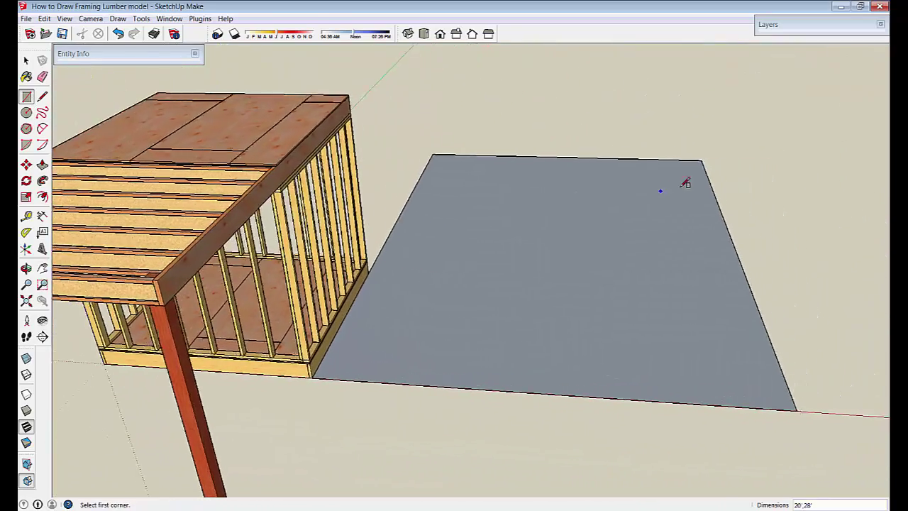
left_click(694, 159)
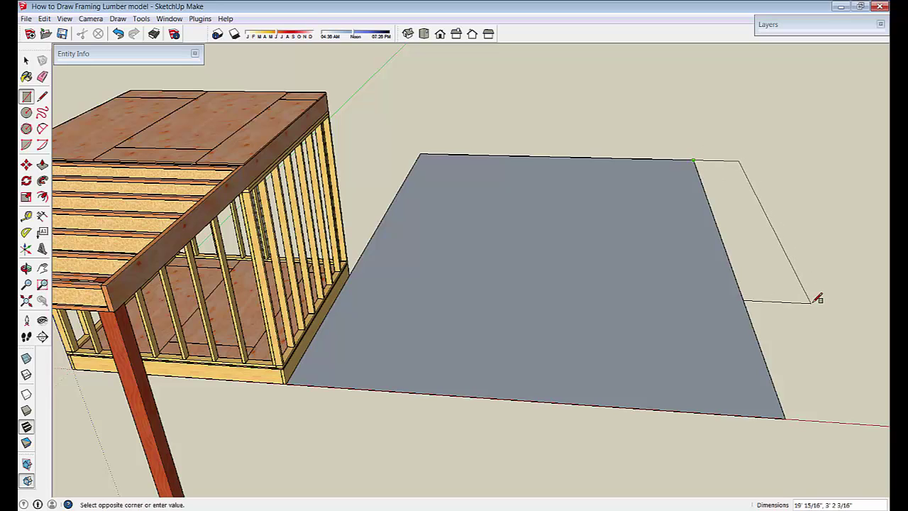
left_click(831, 280)
type("16',4")
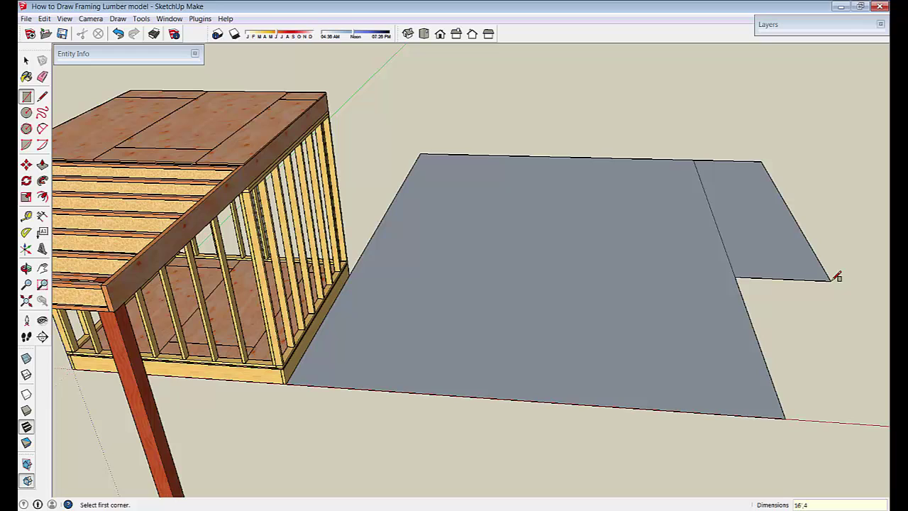
key("Return")
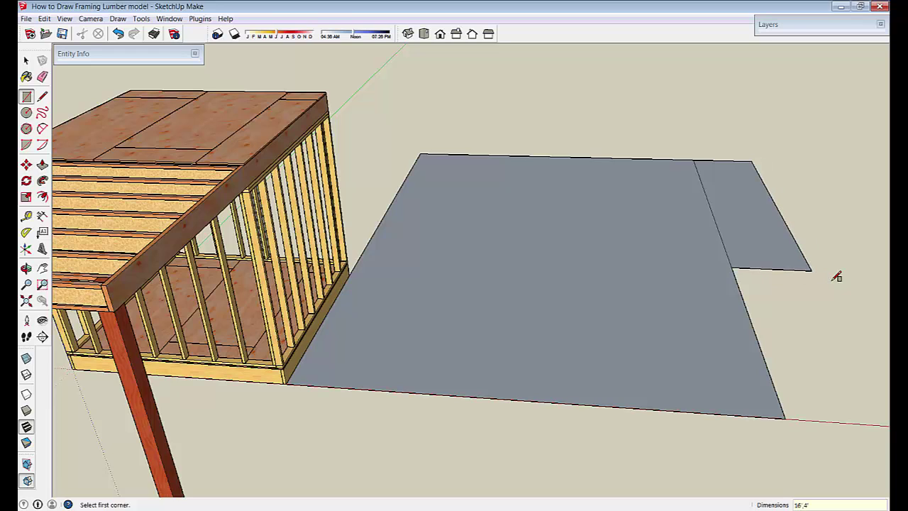
Erase the edge dividing the two rectangles and the front edge along the red axis, leaving an open outline.
key("space")
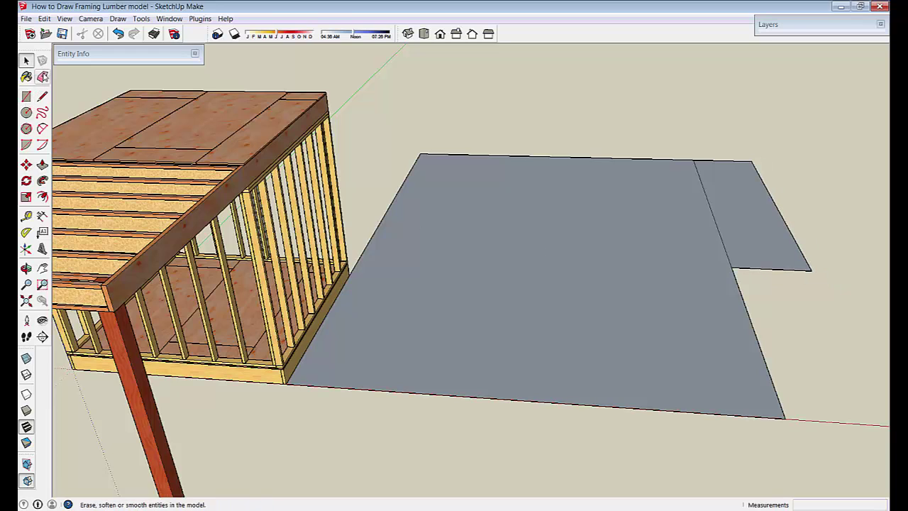
left_click(42, 77)
left_click(707, 226)
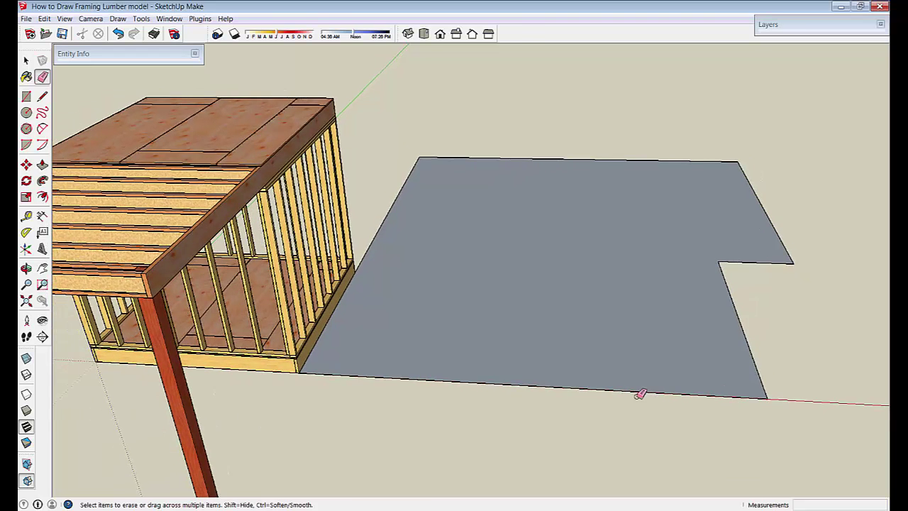
left_click(556, 386)
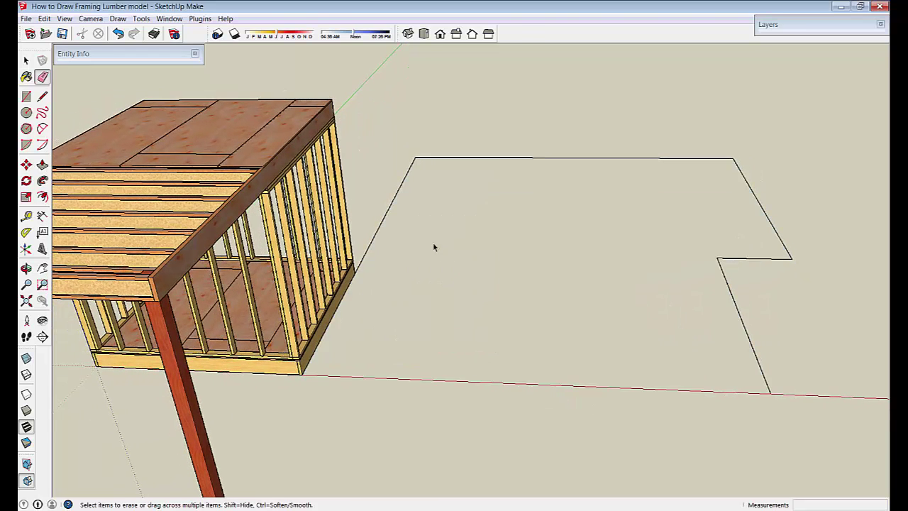
Select all the connected outline edges and move them 100 inches along the red axis away from the building.
key("space")
left_click(374, 239)
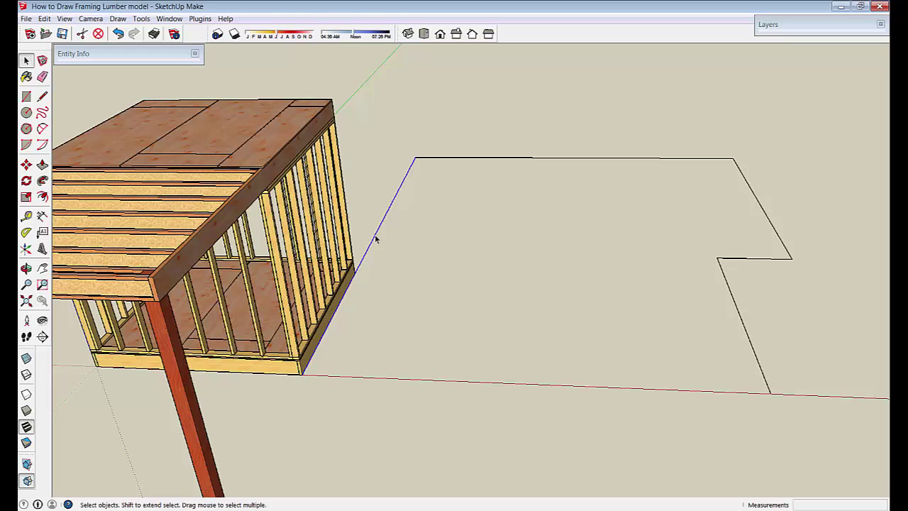
middle_click_drag(375, 239, 420, 277)
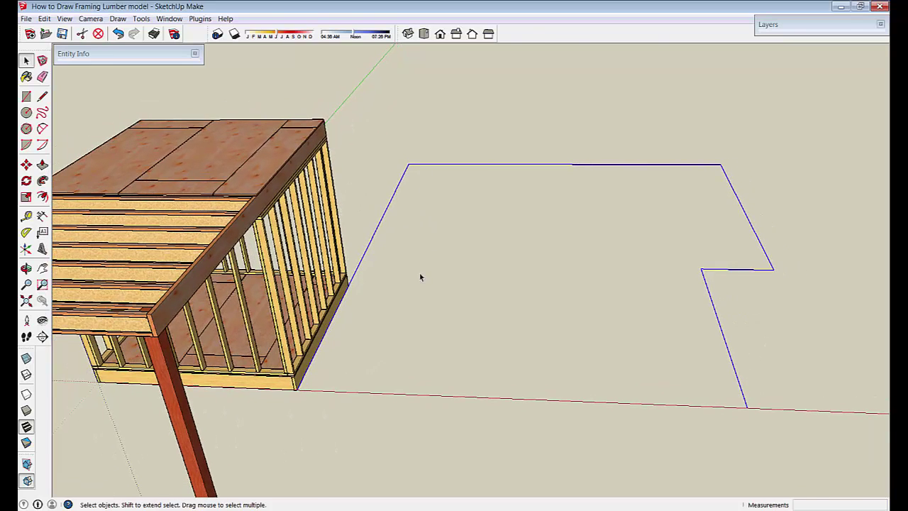
key("m")
middle_click_drag(395, 422, 282, 379)
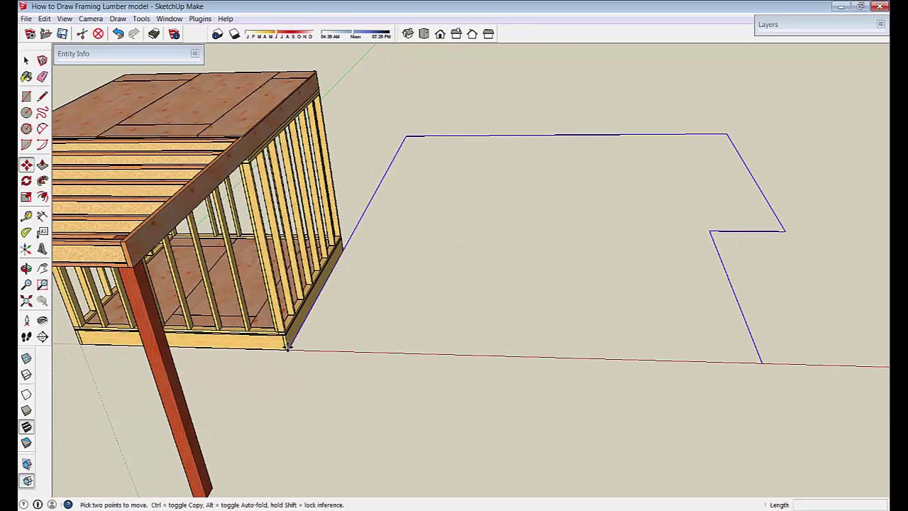
left_click(287, 348)
scroll(383, 344, "down", 3)
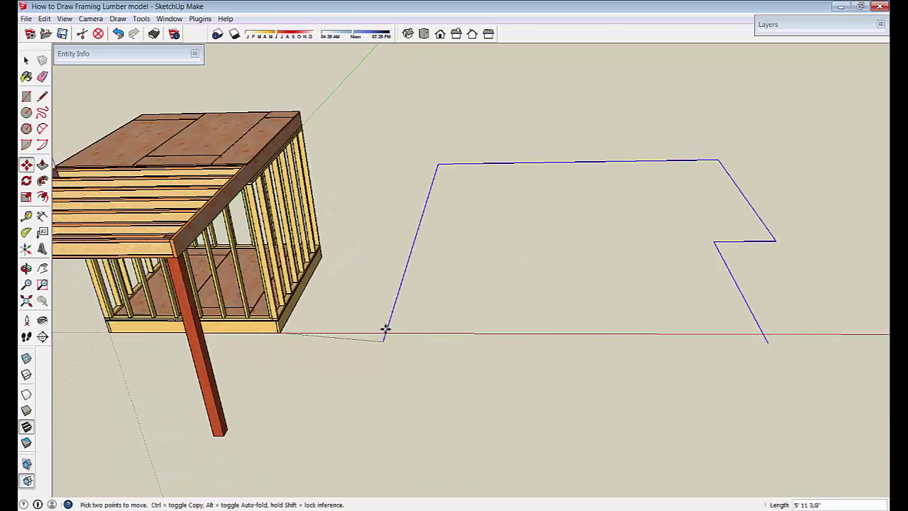
scroll(433, 326, "down", 2)
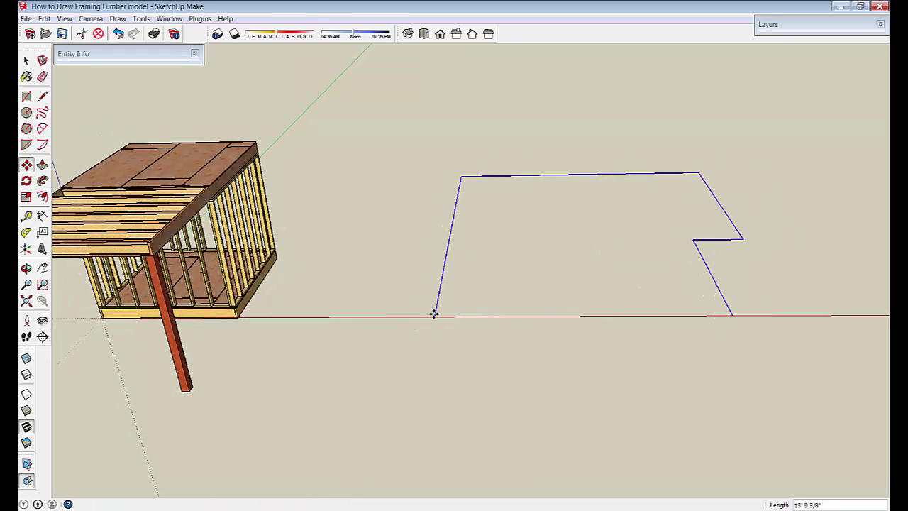
left_click(434, 313)
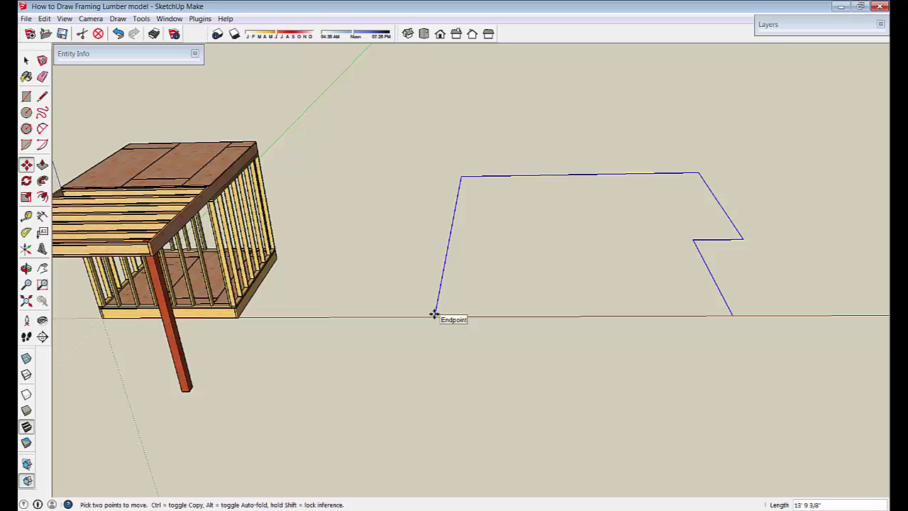
key("Return")
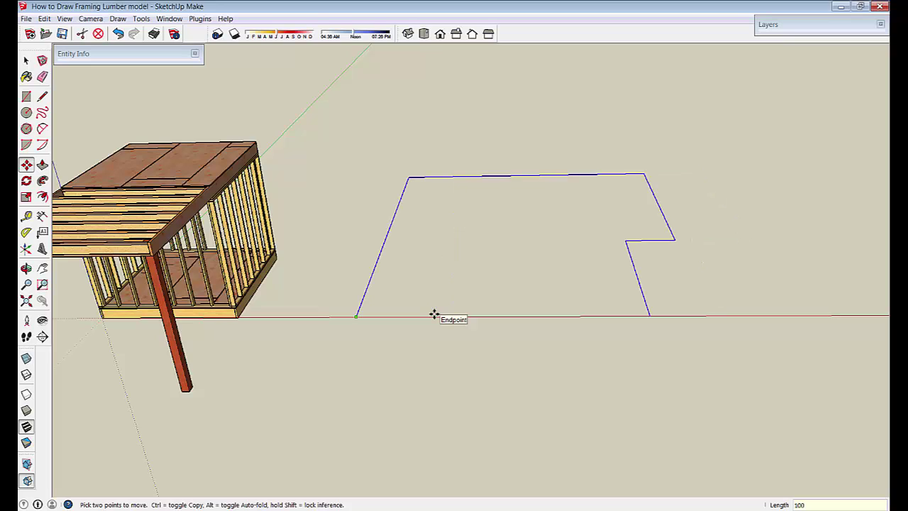
Copy the selected outline 40 inches straight up from its front corner.
key("space")
scroll(464, 304, "up", 3)
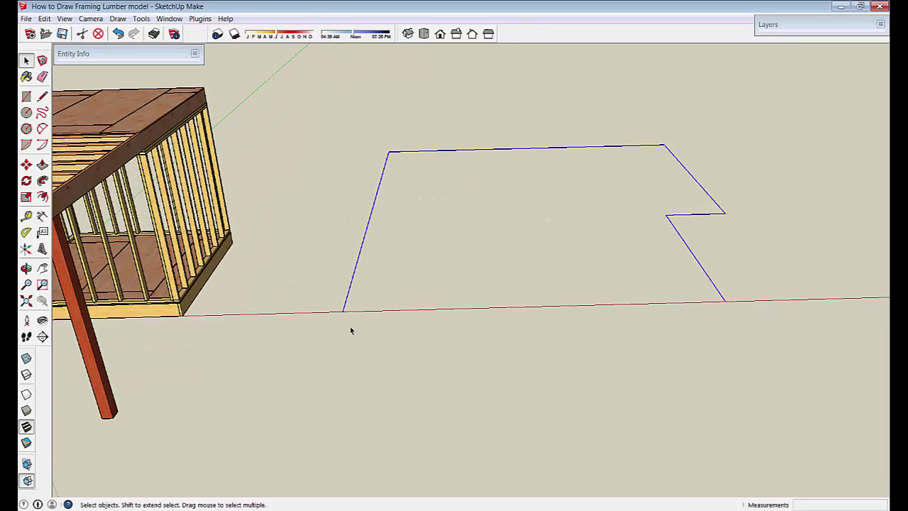
key("m")
middle_click_drag(342, 330, 392, 271)
key("ctrl")
left_click(388, 268)
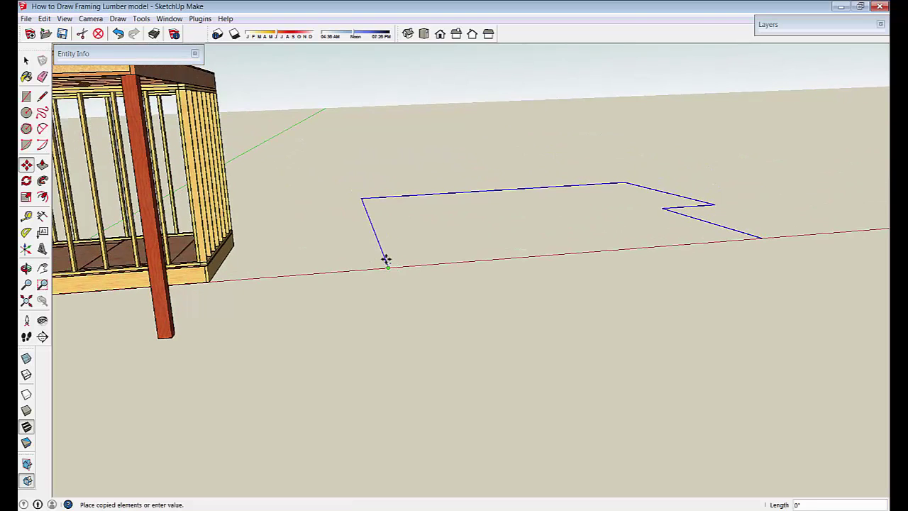
left_click(382, 175)
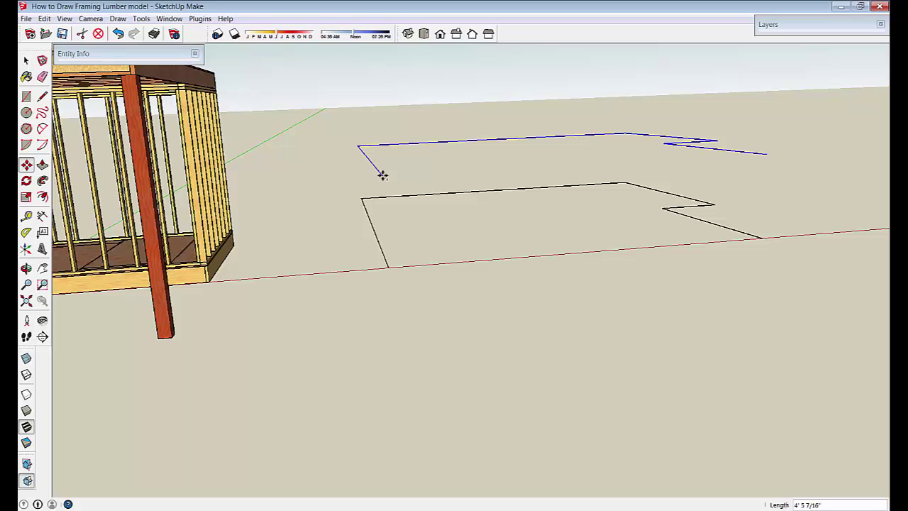
key("Return")
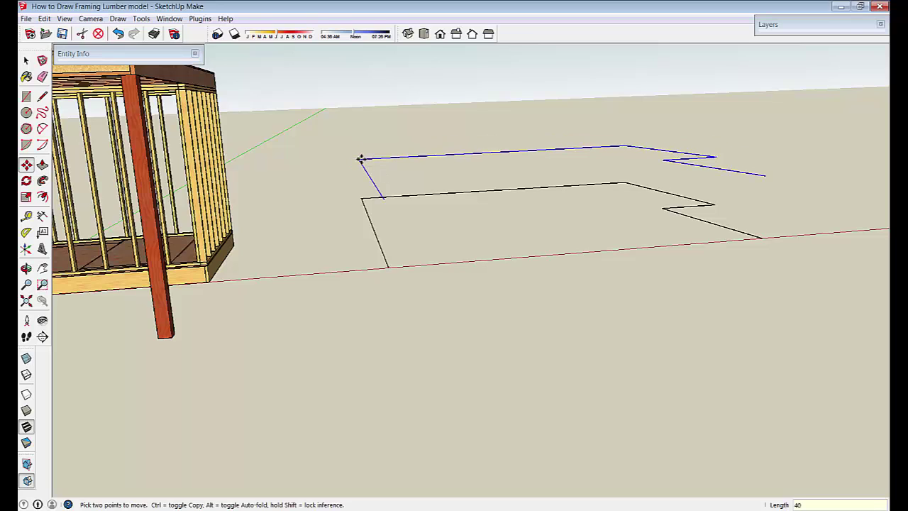
Make the raised copy of the outline a group.
right_click(360, 159)
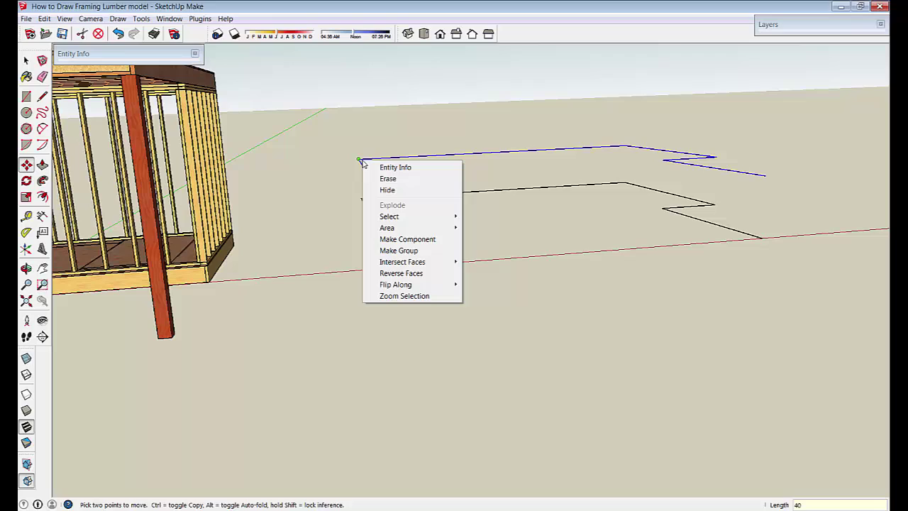
left_click(395, 251)
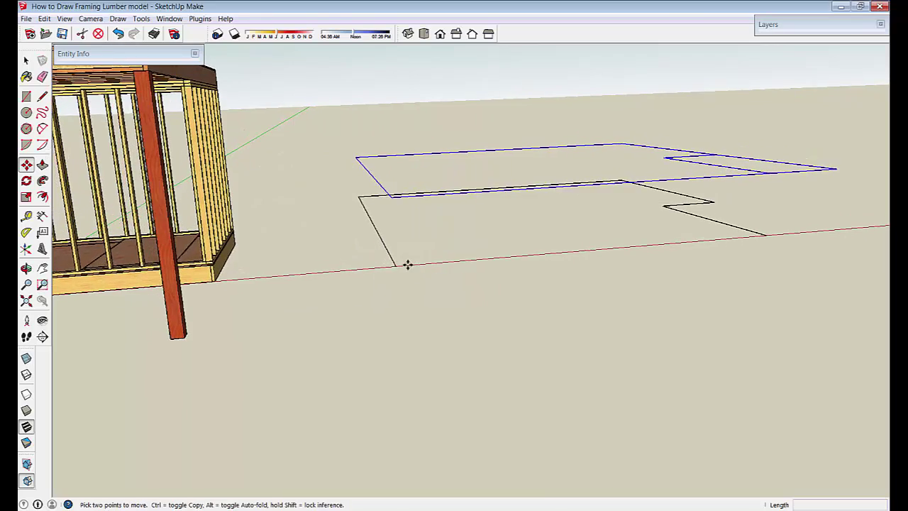
middle_click_drag(555, 212, 487, 309)
key("space")
Draw an upright rectangle 8 inches wide and 48 inches tall in the vertical plane beside the building's corner post.
middle_click_drag(278, 349, 148, 219)
left_click(42, 97)
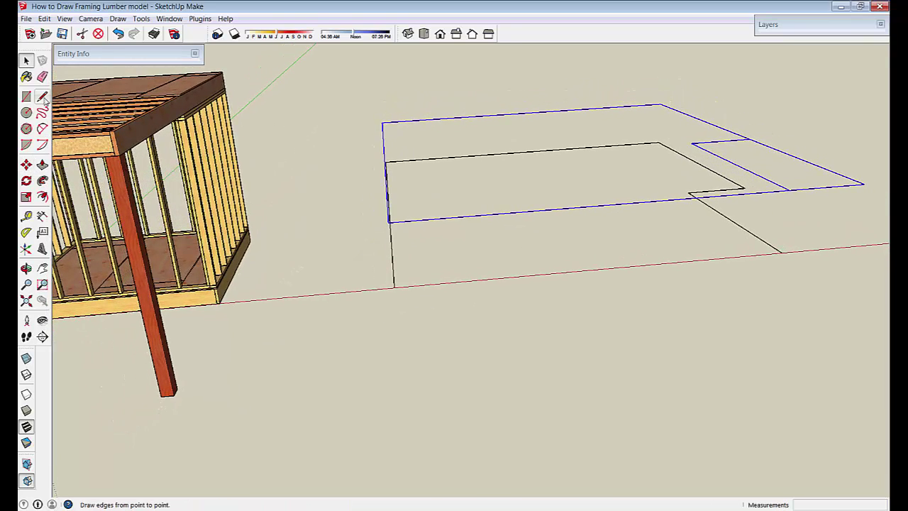
left_click(26, 97)
middle_click_drag(170, 181, 216, 184)
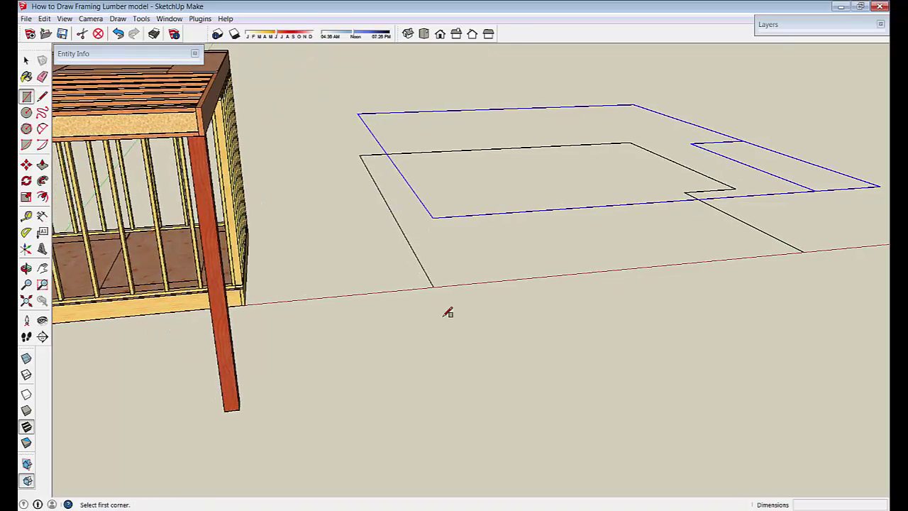
mouse_move(448, 313)
middle_mouse_down()
mouse_move(434, 279)
mouse_move(333, 206)
mouse_move(266, 117)
mouse_move(274, 121)
middle_mouse_up()
left_click(274, 121)
left_click(306, 267)
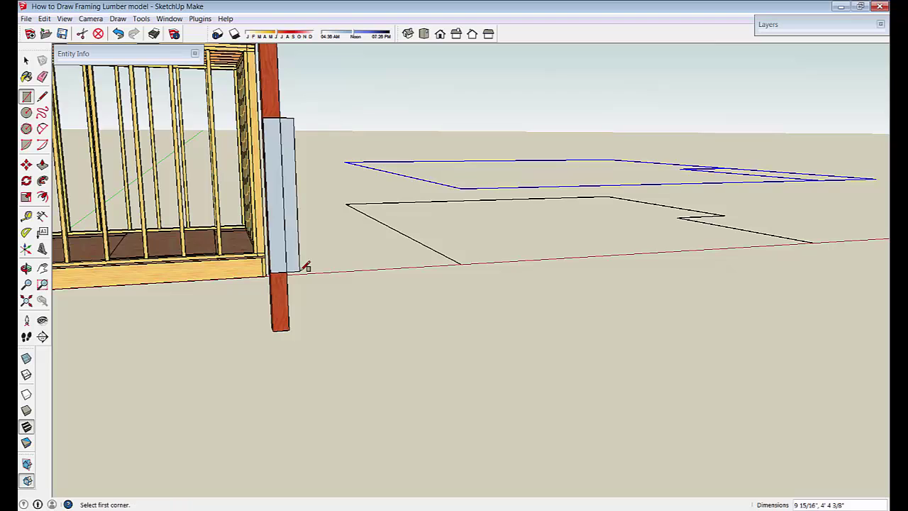
middle_click_drag(307, 266, 220, 257)
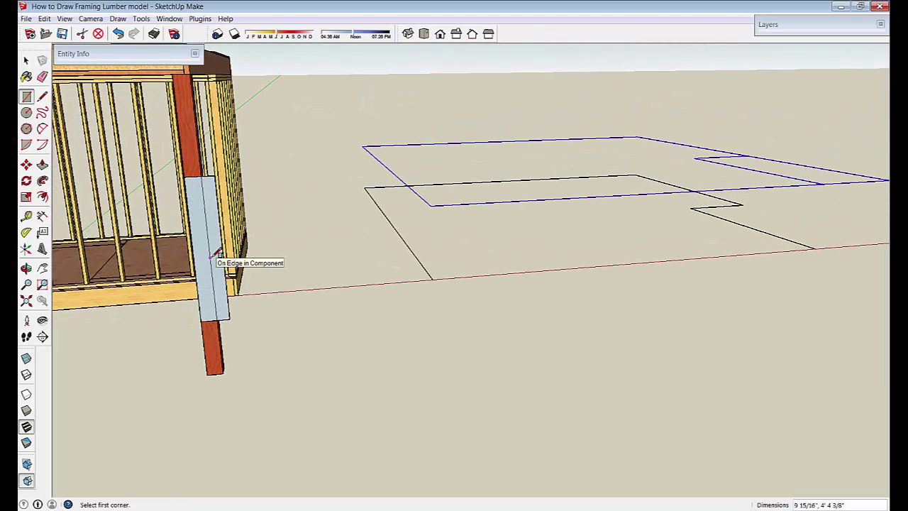
type("48,8")
key("Return")
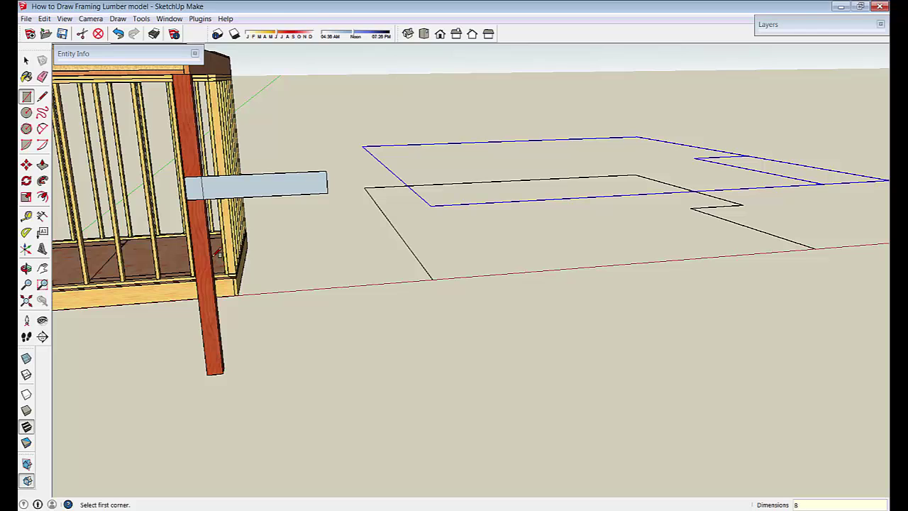
key("Return")
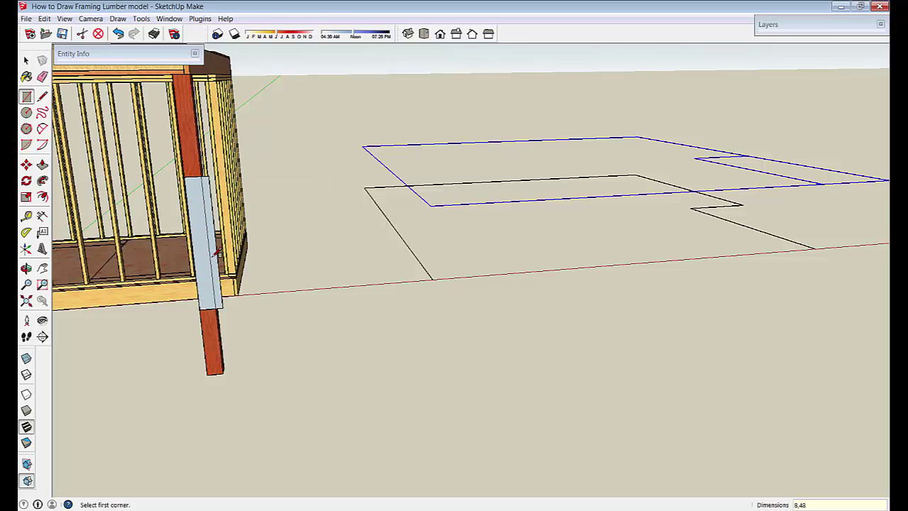
Select the new upright rectangle's face with its edges and make it a group.
key("space")
middle_click_drag(218, 253, 229, 262)
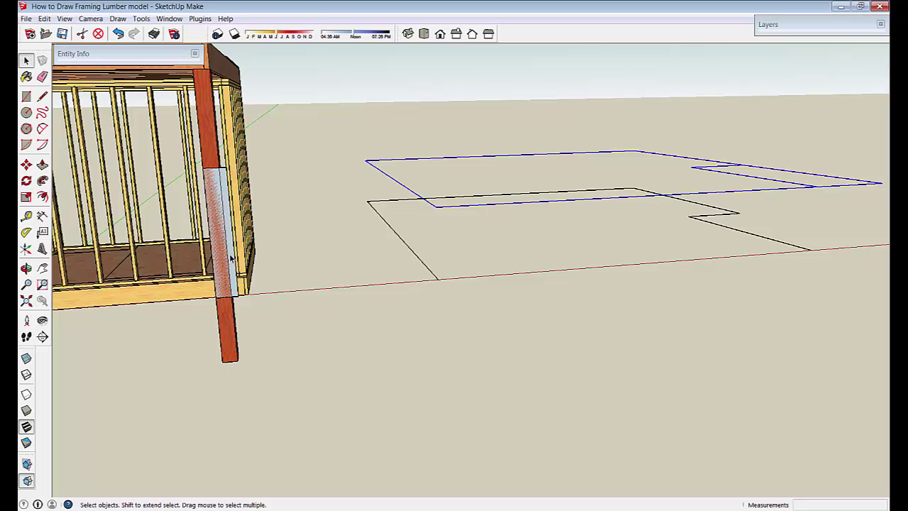
left_click(219, 203)
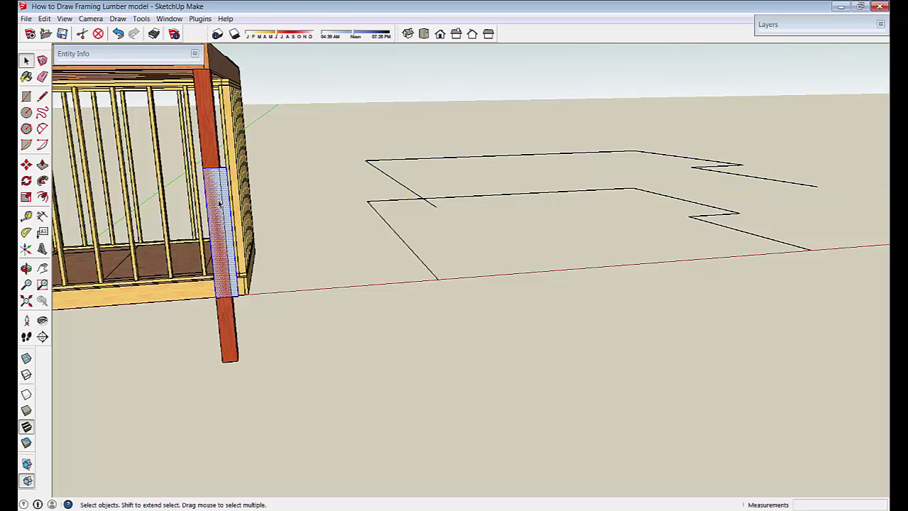
right_click(219, 203)
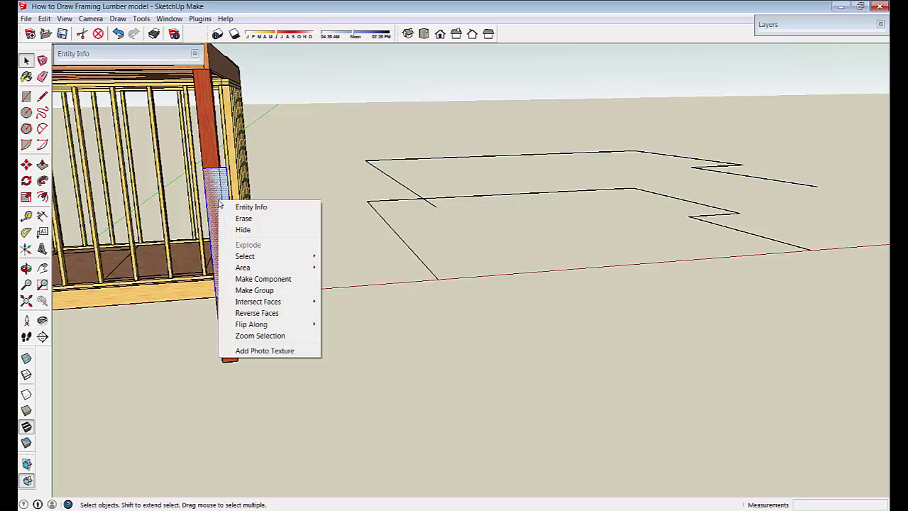
left_click(251, 290)
Move the upright rectangle group by its upper corner onto the front corner of the ground outline along the red axis.
key("m")
middle_click_drag(241, 269, 213, 170)
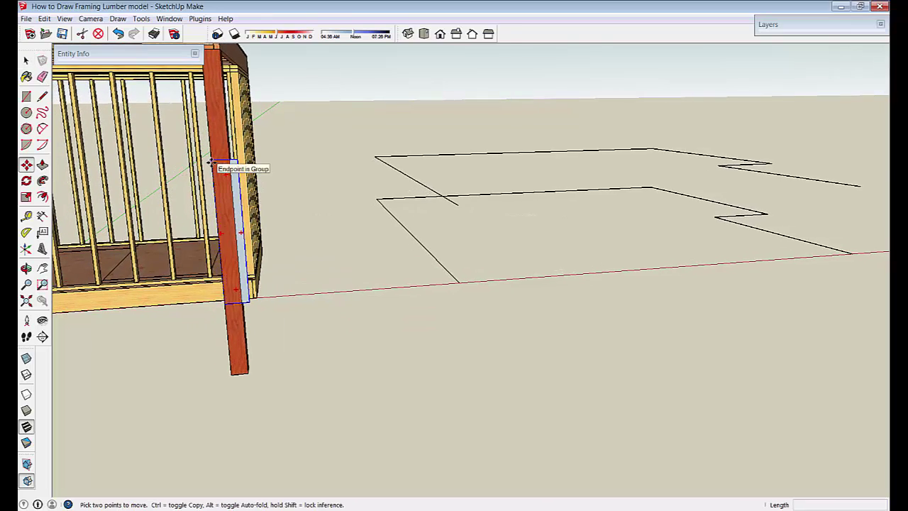
left_click(211, 162)
scroll(328, 352, "up", 5)
middle_click_drag(418, 221, 475, 244)
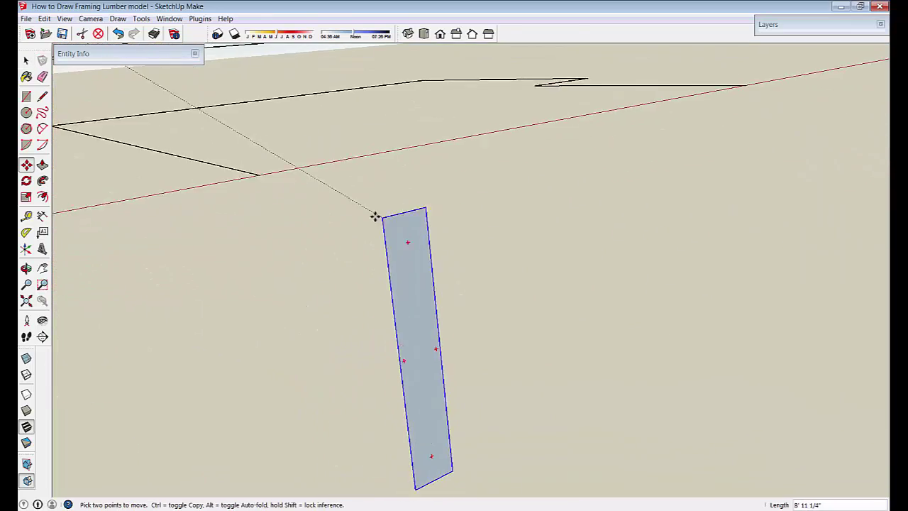
scroll(364, 191, "up", 4)
middle_click_drag(377, 67, 360, 196)
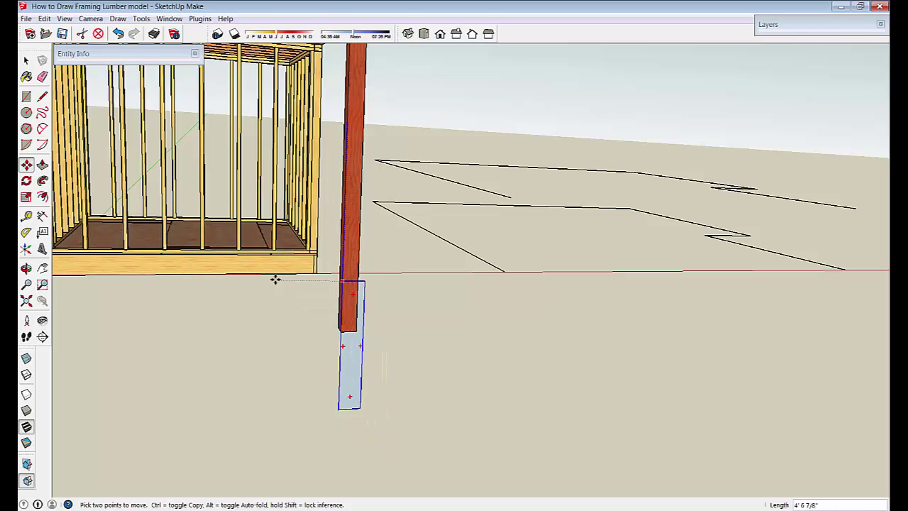
left_click(317, 273)
middle_click_drag(376, 371, 366, 336)
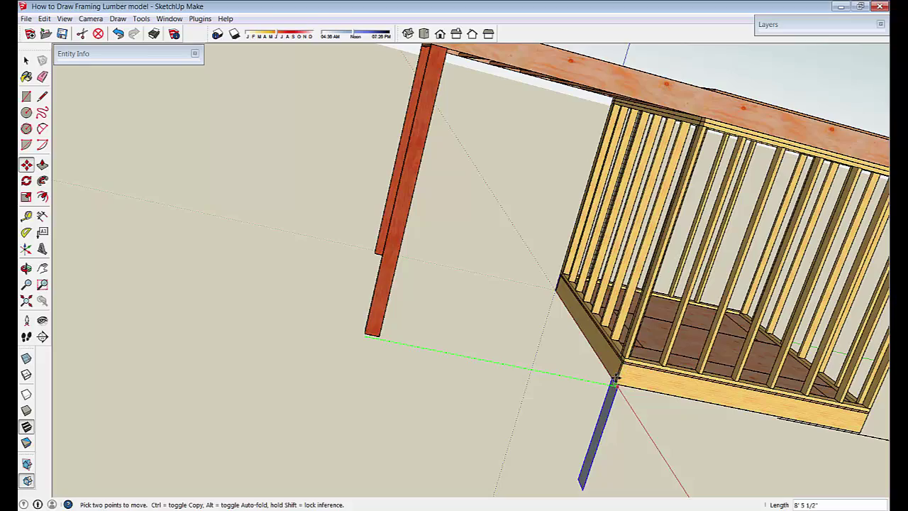
middle_click_drag(608, 390, 518, 346)
left_click(521, 346)
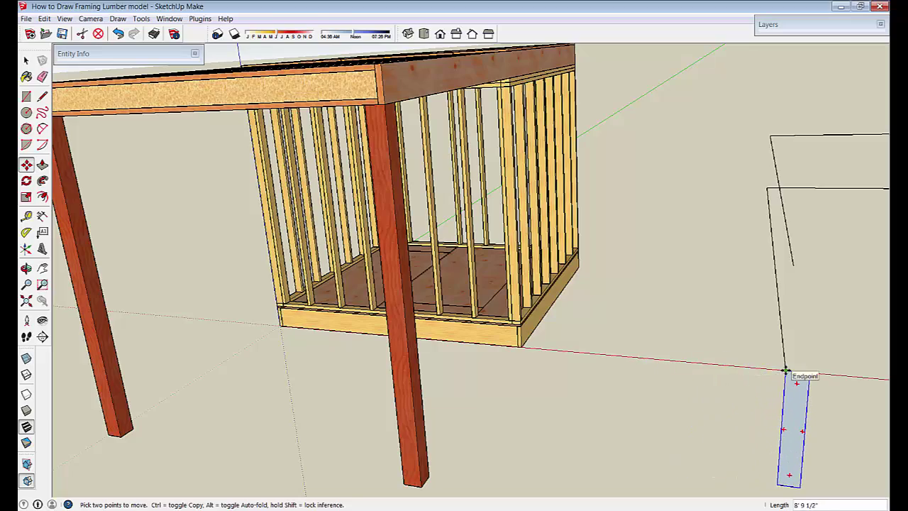
left_click(786, 371)
middle_click_drag(778, 410, 521, 417)
scroll(705, 405, "up", 3)
key("space")
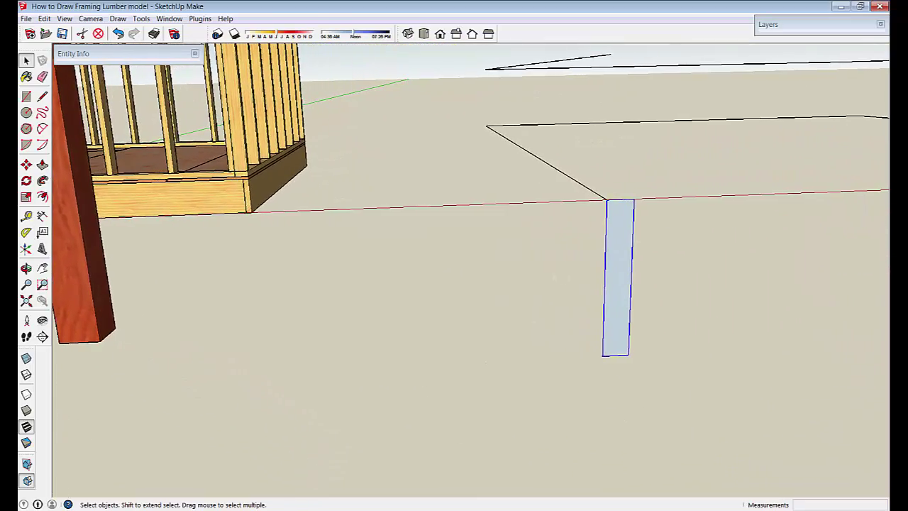
Draw a vertical rectangle 16 inches wide and 8 inches tall from the same outline corner and select it.
left_click(26, 96)
scroll(612, 276, "up", 3)
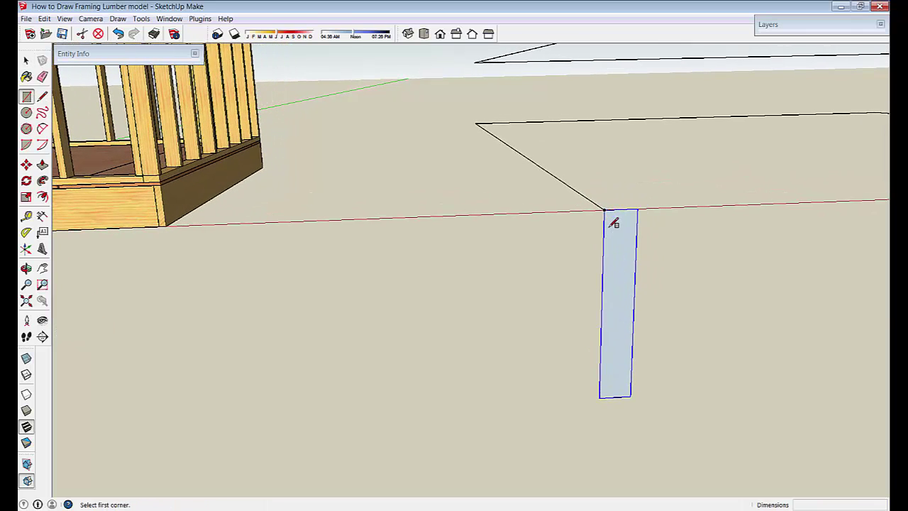
left_click(606, 212)
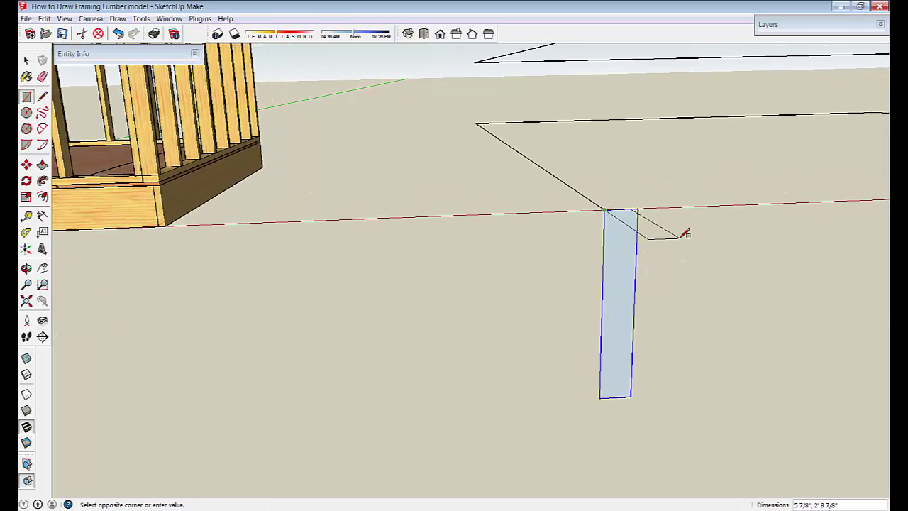
middle_click_drag(685, 233, 658, 264)
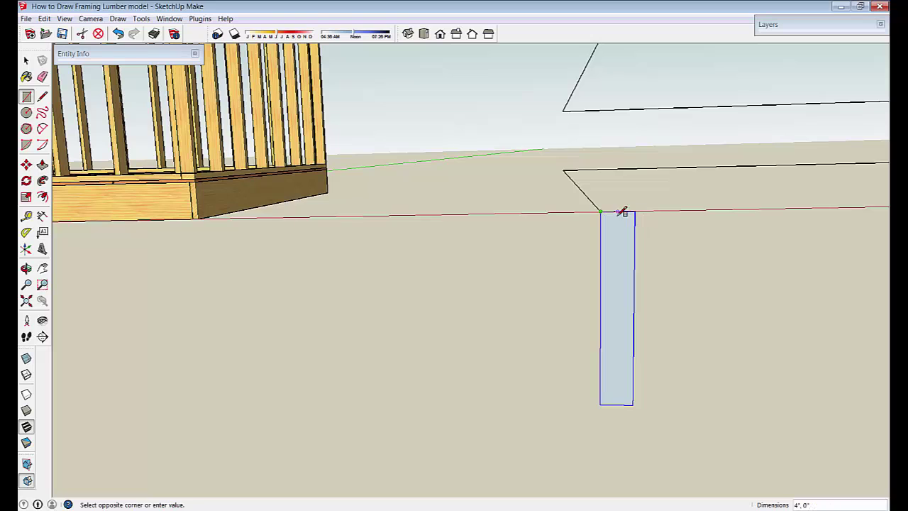
middle_click_drag(626, 235, 638, 227)
left_click(633, 235)
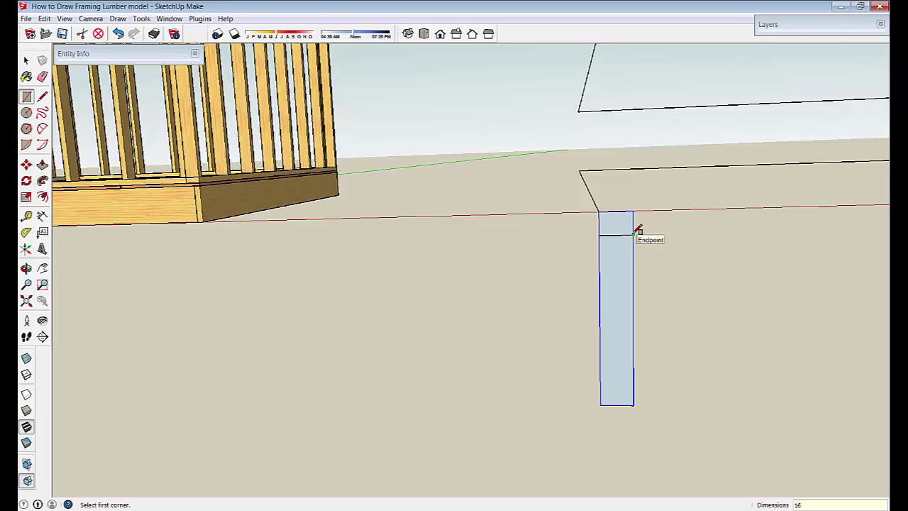
key("Return")
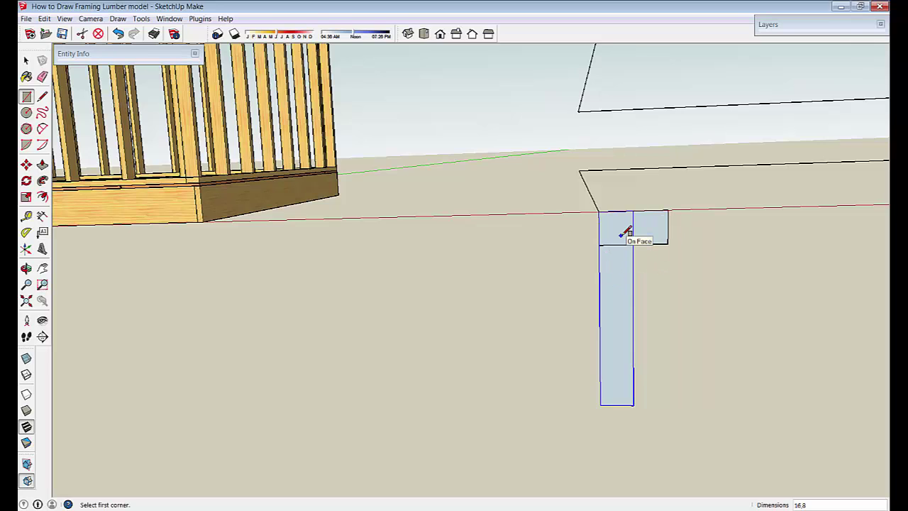
key("space")
left_click_drag(574, 190, 683, 265)
Try to move the ungrouped 16 by 8 inch rectangle by the midpoint of its upper edge and undo the move.
key("m")
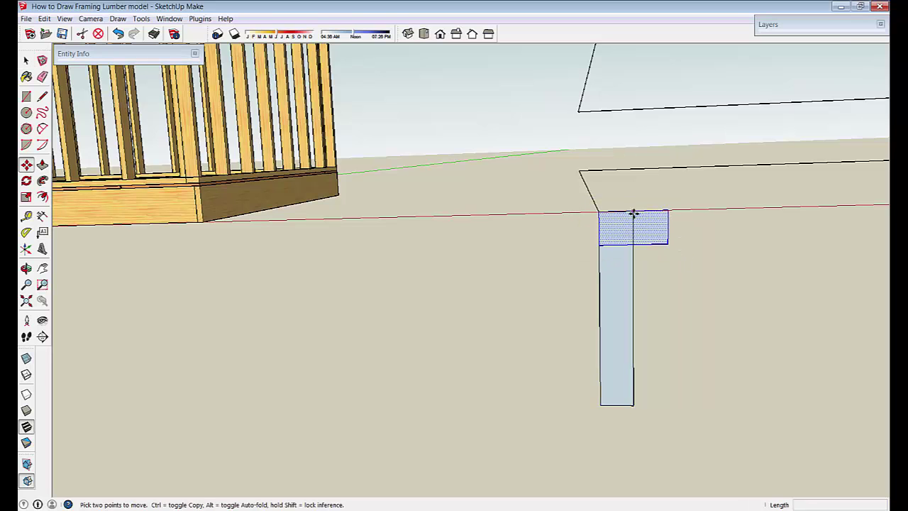
left_click(633, 211)
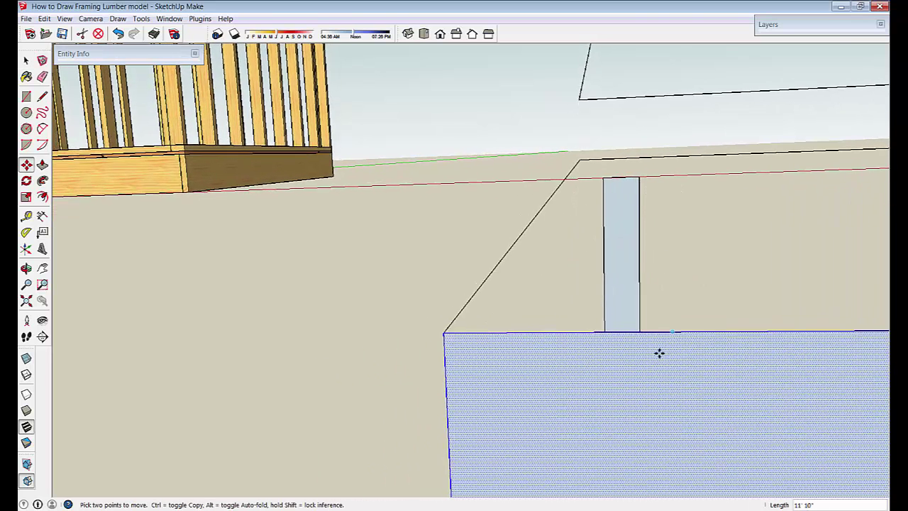
middle_click_drag(658, 353, 443, 241)
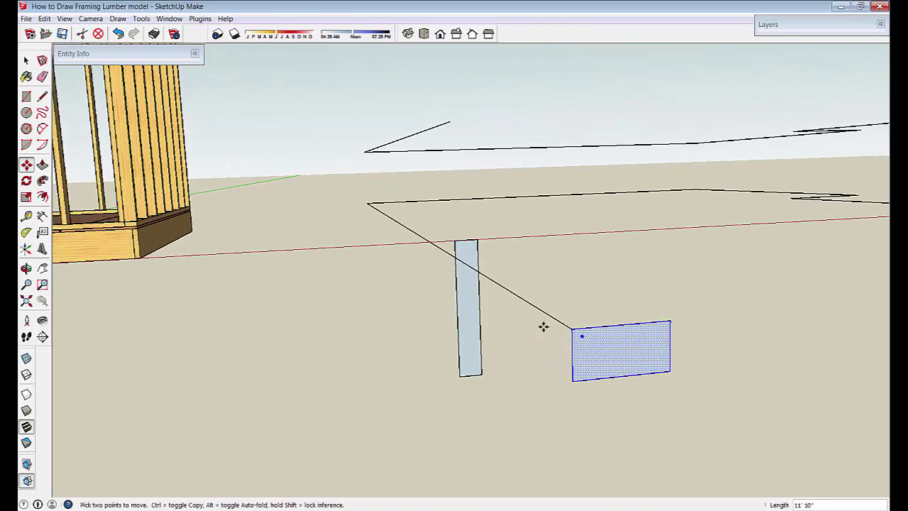
key("ctrl+z")
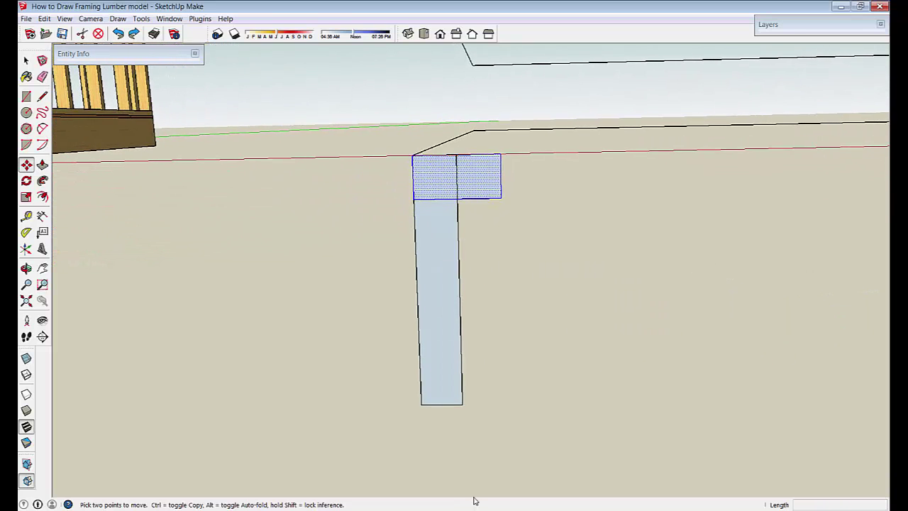
Make the selected 16 by 8 inch rectangle a group.
middle_click_drag(459, 192, 485, 190)
right_click(485, 190)
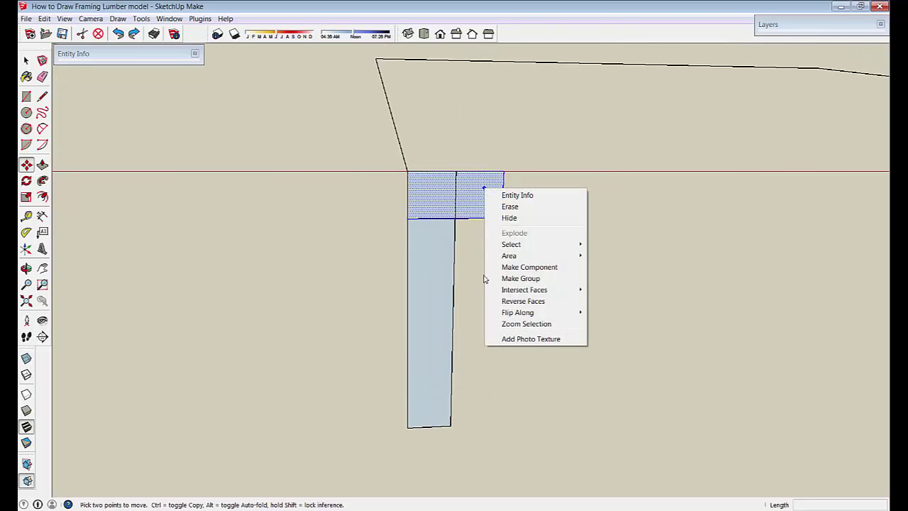
left_click(517, 278)
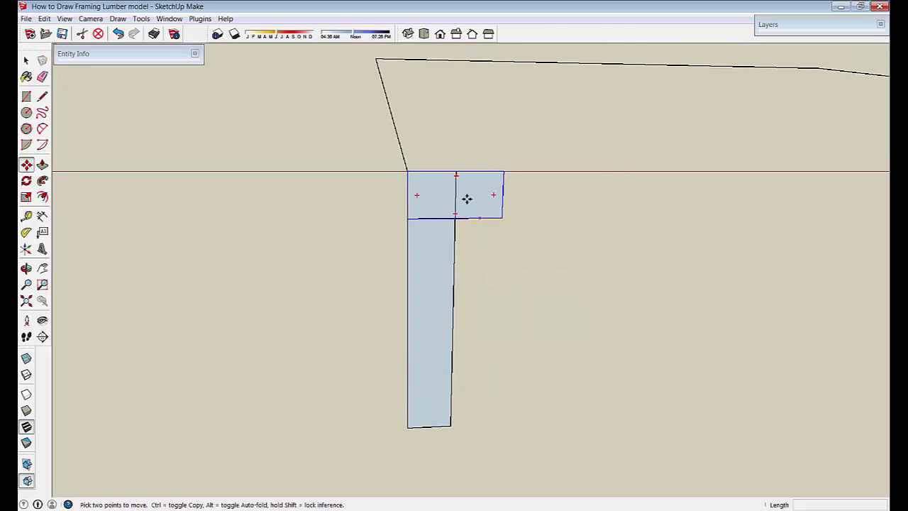
Move the 16 by 8 inch group by its upper-edge midpoint to the midpoint of the tall rectangle's lower edge.
left_click(458, 173)
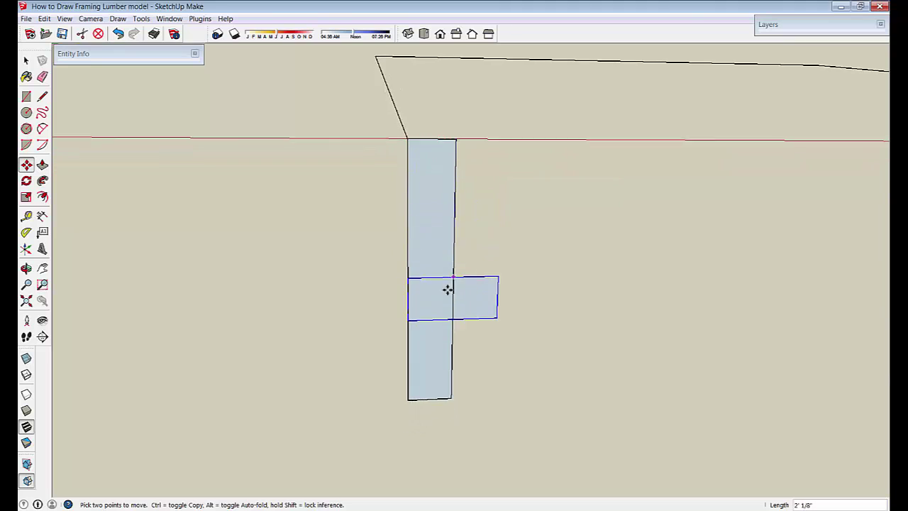
scroll(429, 312, "down", 5)
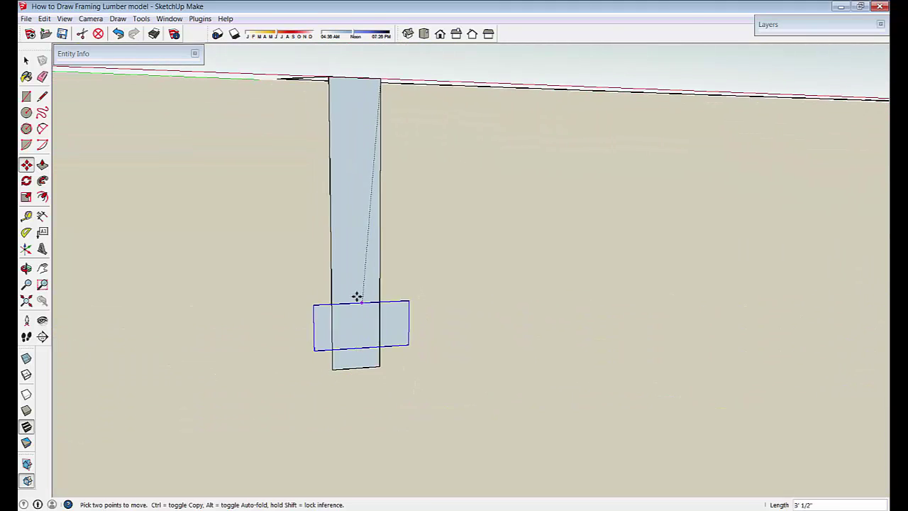
left_click(354, 368)
scroll(406, 397, "up", 2)
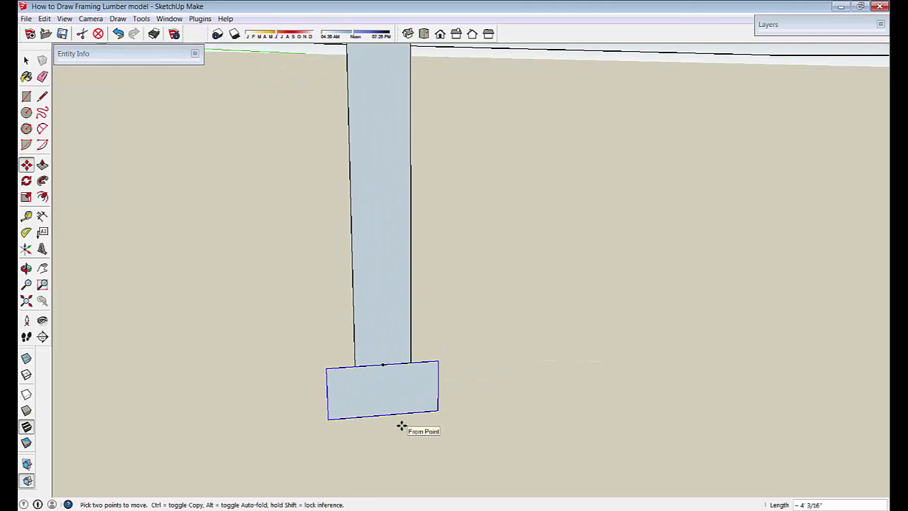
key("space")
Open the tall rectangle group for editing and draw a 2.5 by 1.5 inch rectangle on its face near the lower end.
middle_click_drag(392, 411, 434, 435)
scroll(427, 432, "up", 6)
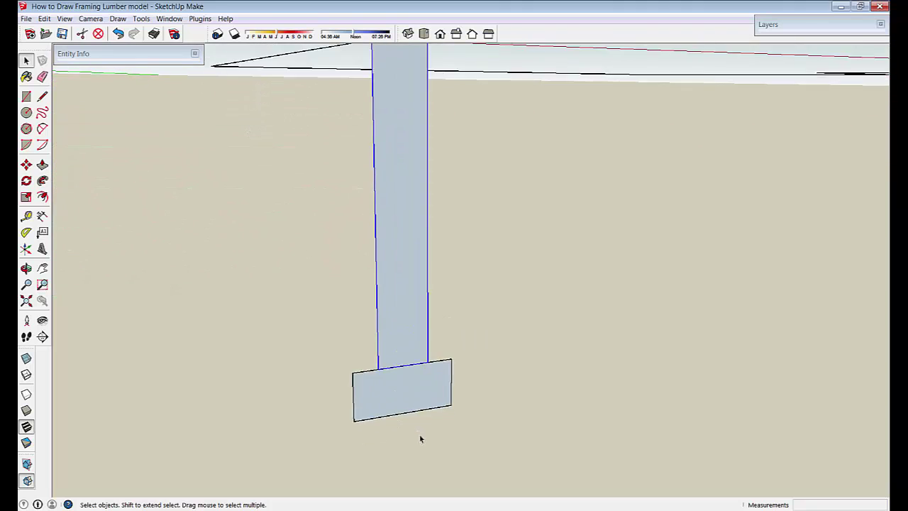
double_click(396, 306)
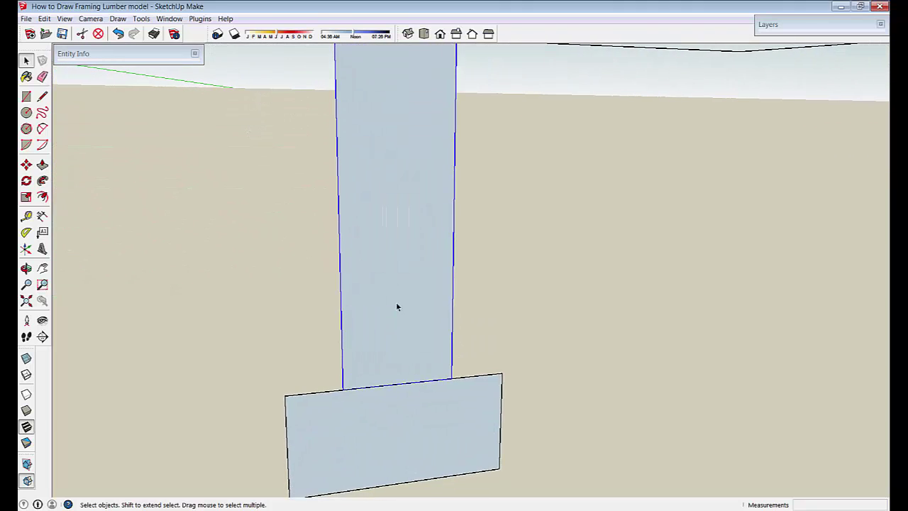
left_click(26, 97)
scroll(346, 235, "up", 3)
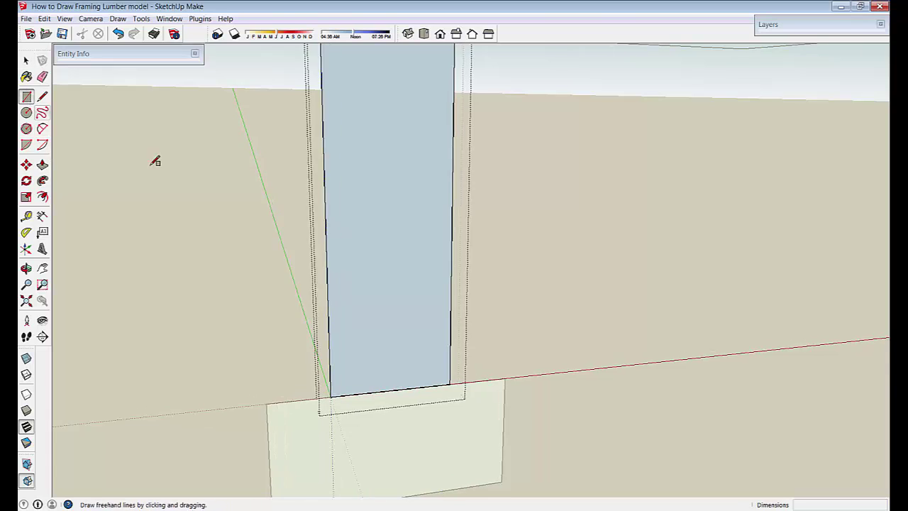
middle_click_drag(345, 237, 312, 165)
left_click(309, 164)
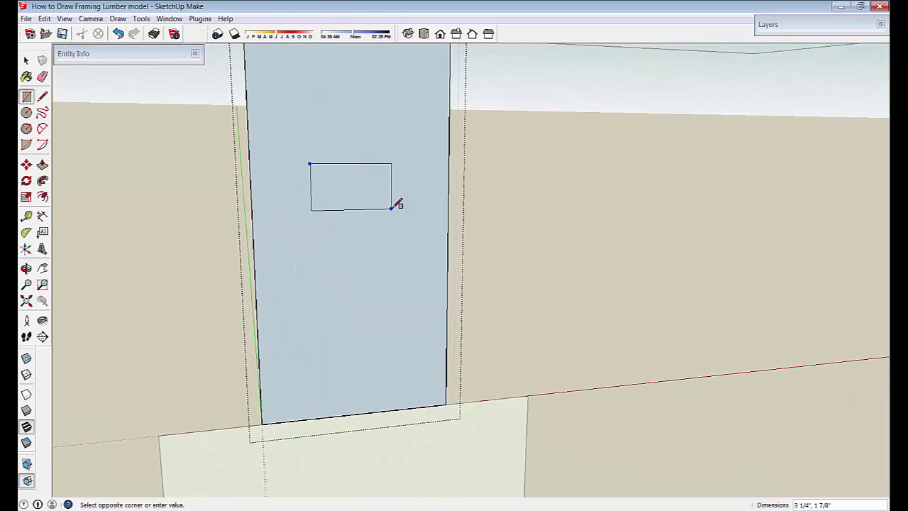
left_click(394, 207)
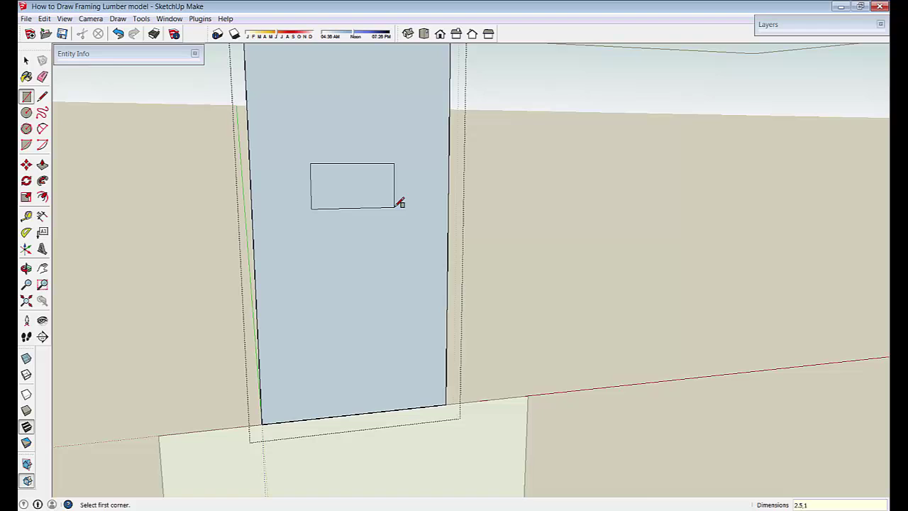
type("2.5,1.5")
key("Return")
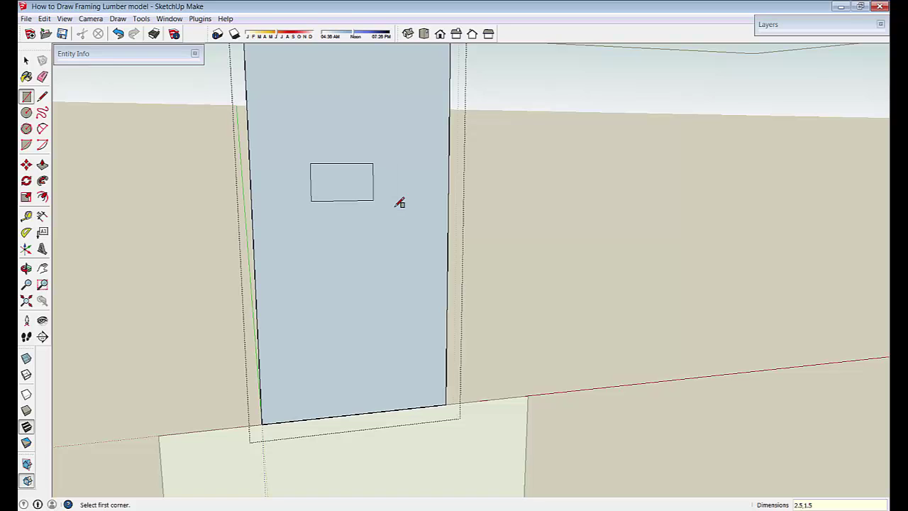
Create 15-degree protractor guides through the small rectangle's two upper corners, angled inward from its side edges.
scroll(387, 217, "up", 1)
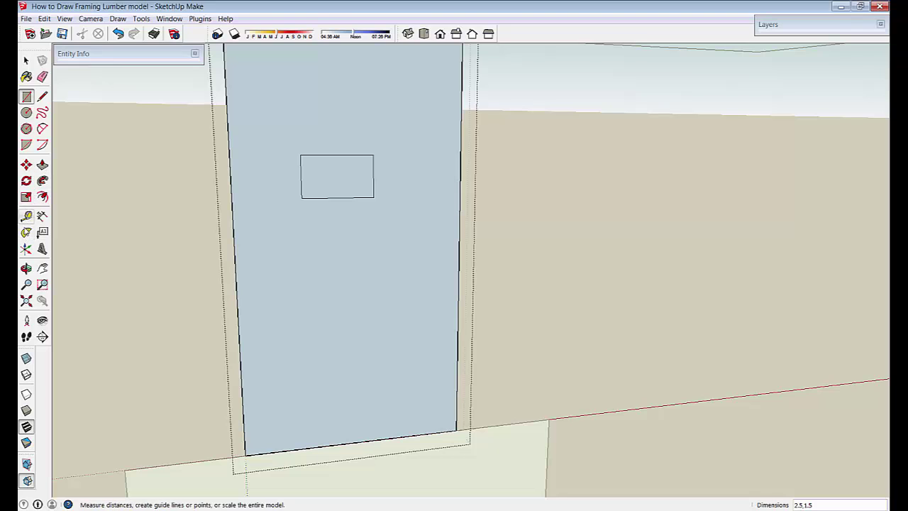
left_click(26, 239)
scroll(237, 201, "up", 2)
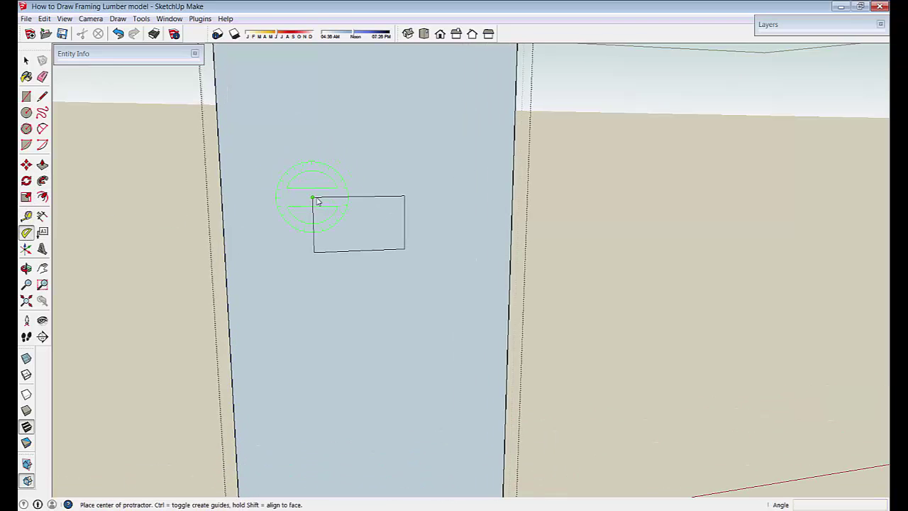
left_click(312, 199)
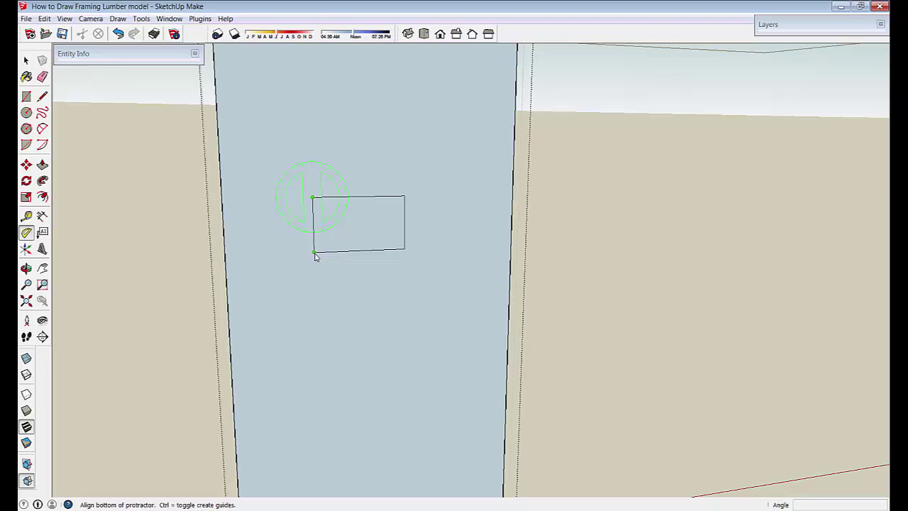
left_click(317, 256)
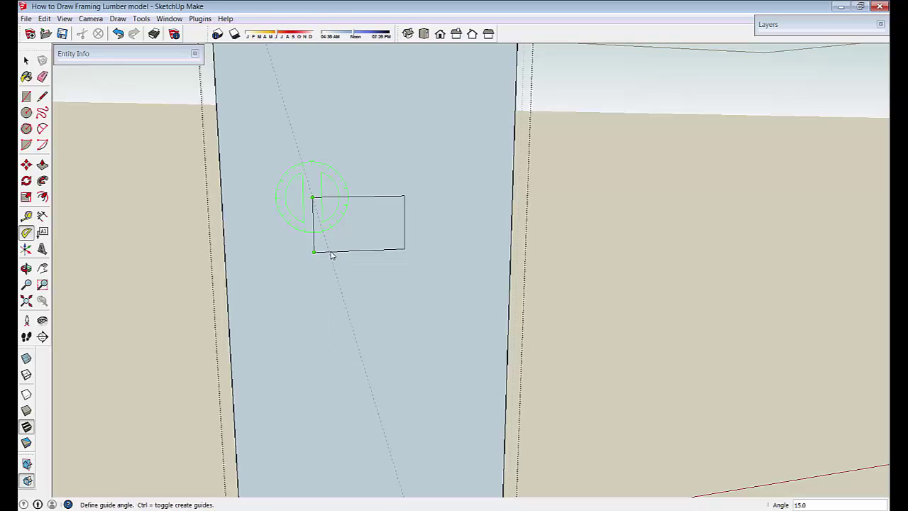
left_click(331, 255)
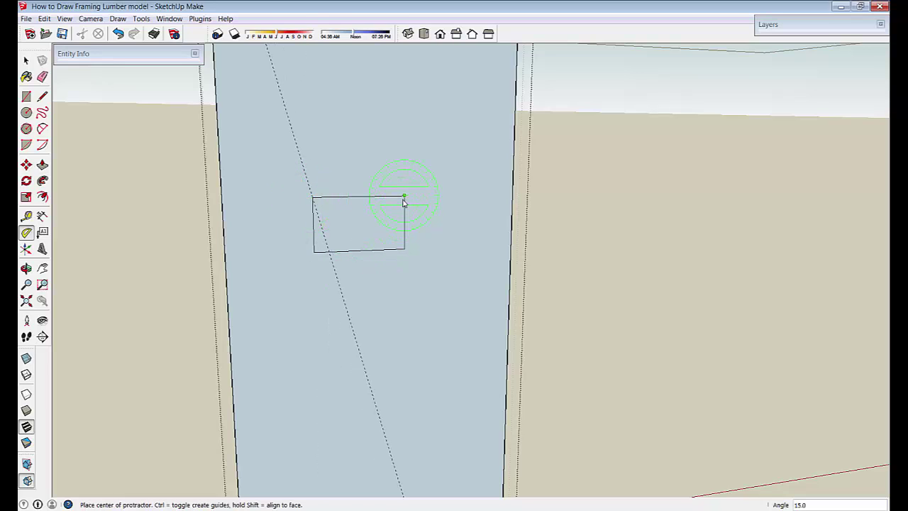
left_click(403, 196)
left_click(403, 249)
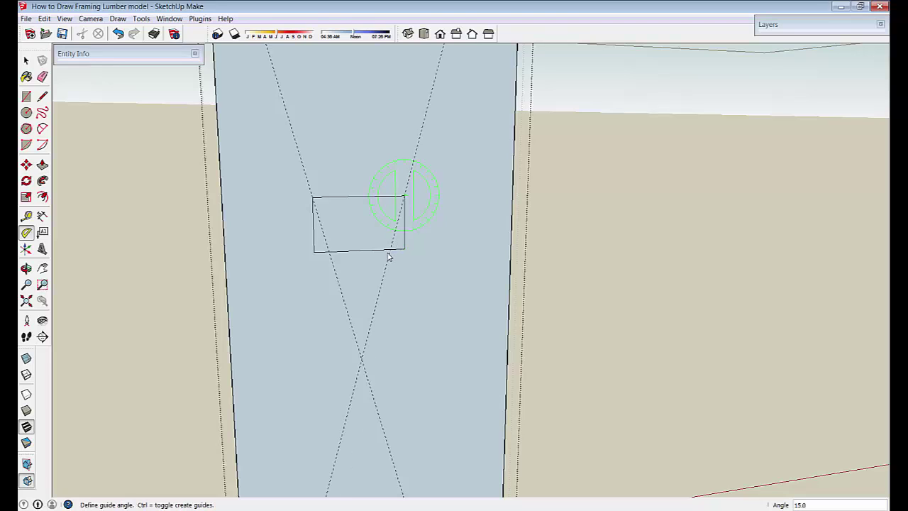
Move the small rectangle's two lower corners inward along its lower edge to the guides, forming a tapered key.
key("space")
key("m")
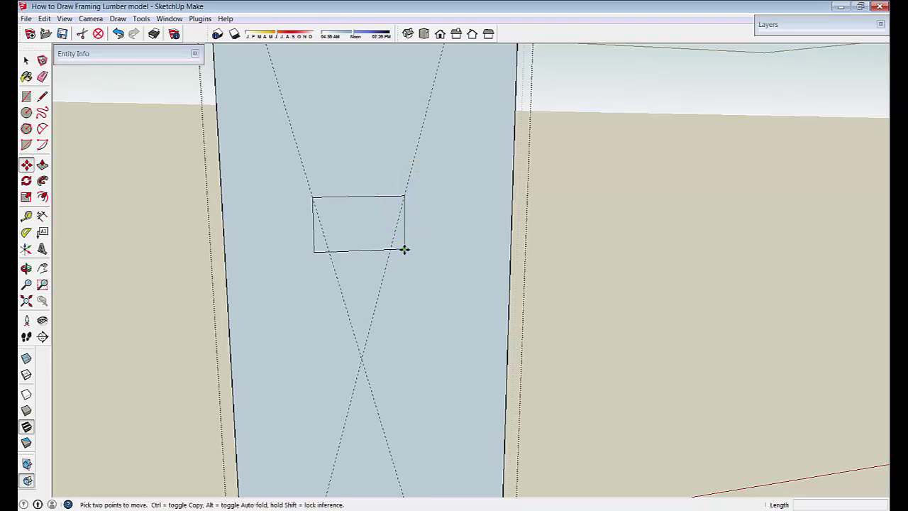
left_click(403, 249)
left_click(390, 248)
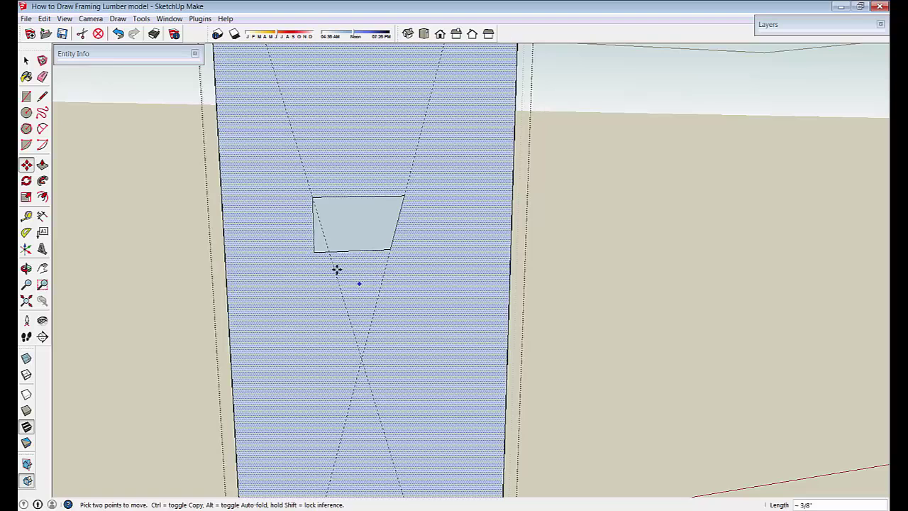
left_click(316, 252)
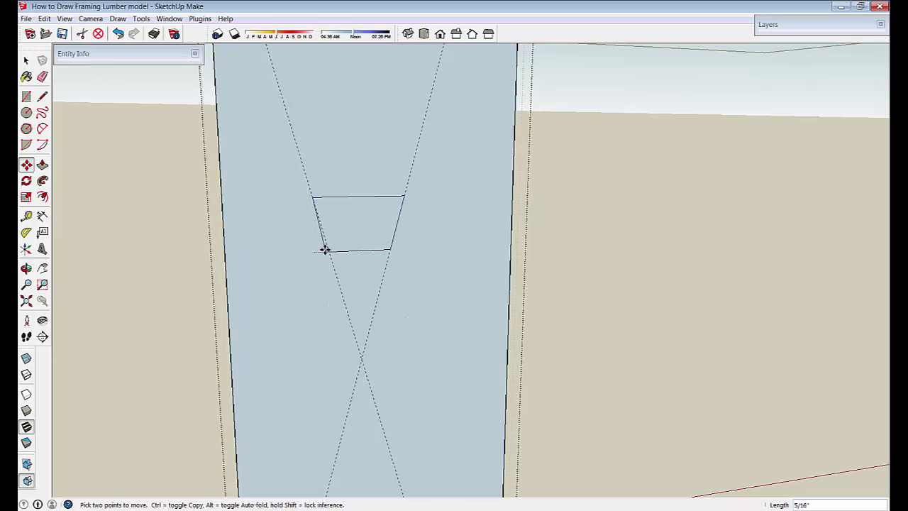
left_click(327, 250)
Select the entire trapezoidal key profile on the wall face.
key("space")
left_click_drag(286, 174, 434, 261)
scroll(434, 278, "down", 4)
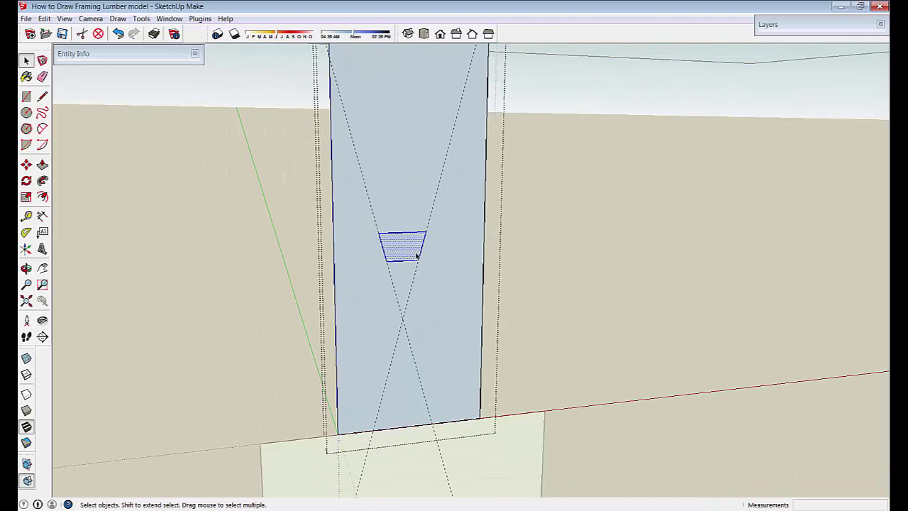
Try to move the trapezoid by its upper-edge midpoint and undo the moves.
key("m")
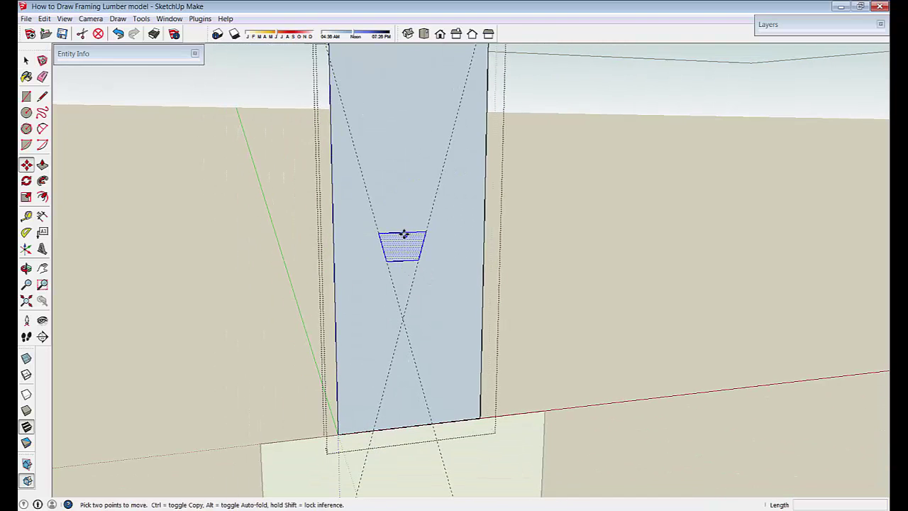
left_click(402, 233)
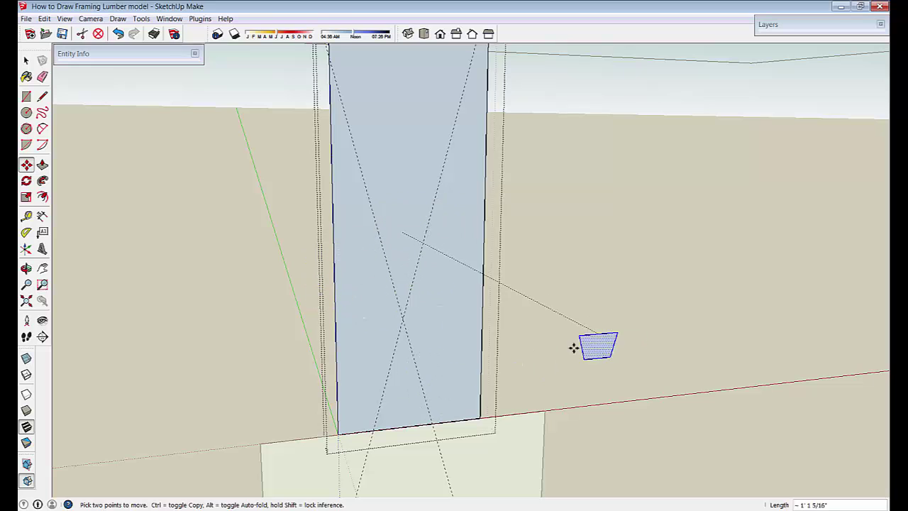
left_click(476, 278)
left_click(470, 280)
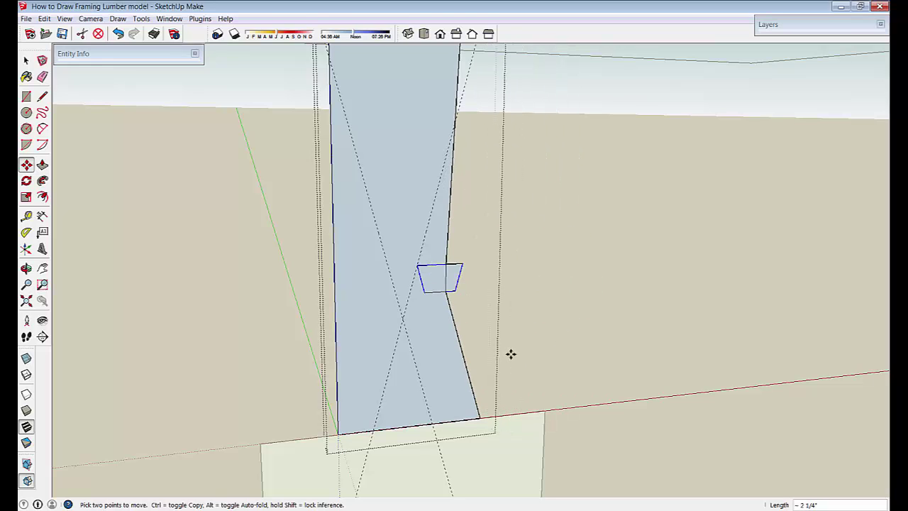
key("ctrl+z")
key("ctrl+z")
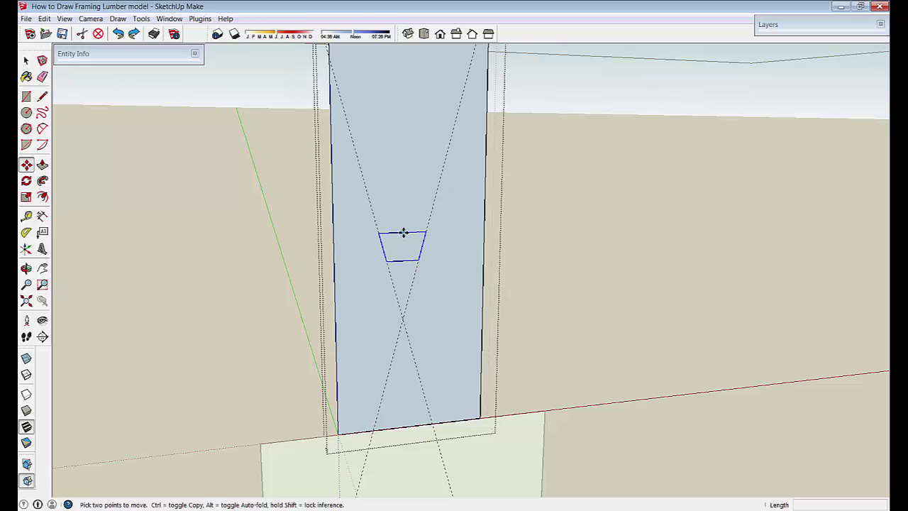
Move the trapezoid by its upper-edge midpoint to the midpoint of the wall profile's lower edge.
left_click(403, 233)
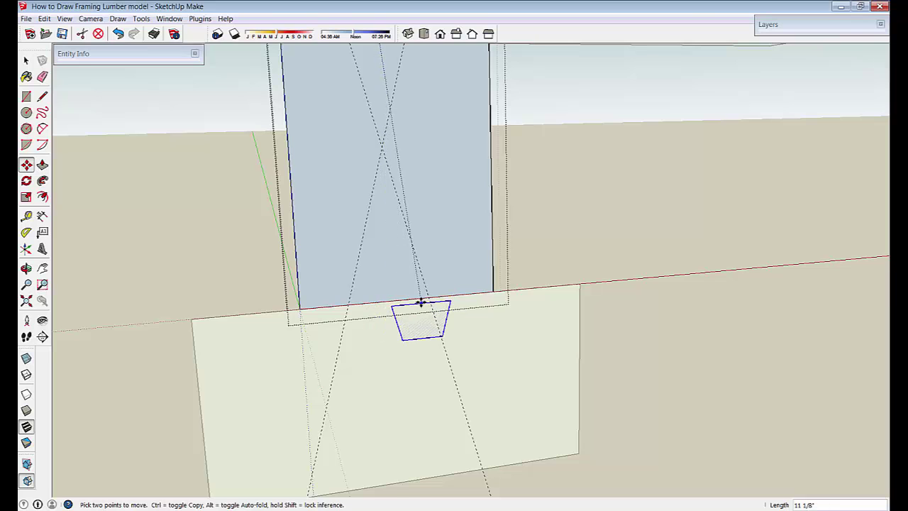
middle_click_drag(420, 303, 399, 308)
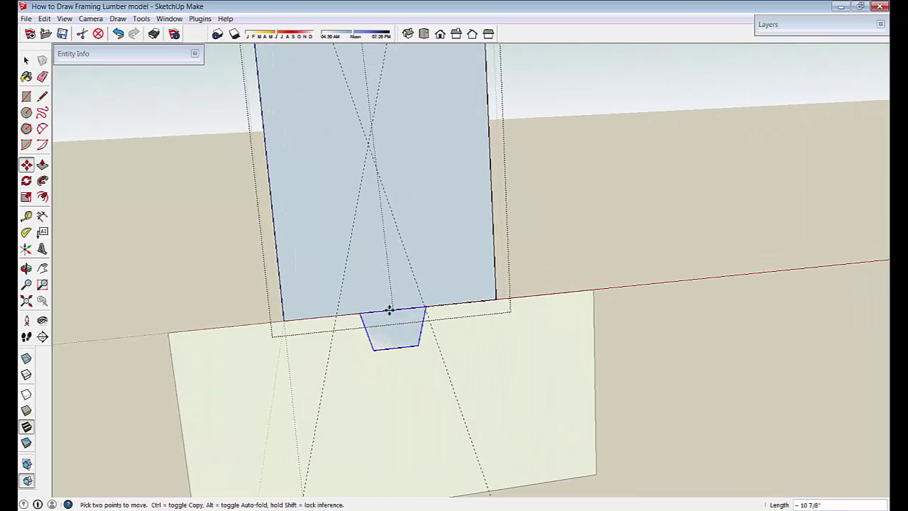
left_click(390, 310)
Erase the edge between the trapezoid and the wall profile to merge them into one face.
middle_click_drag(403, 275, 402, 270, "shift")
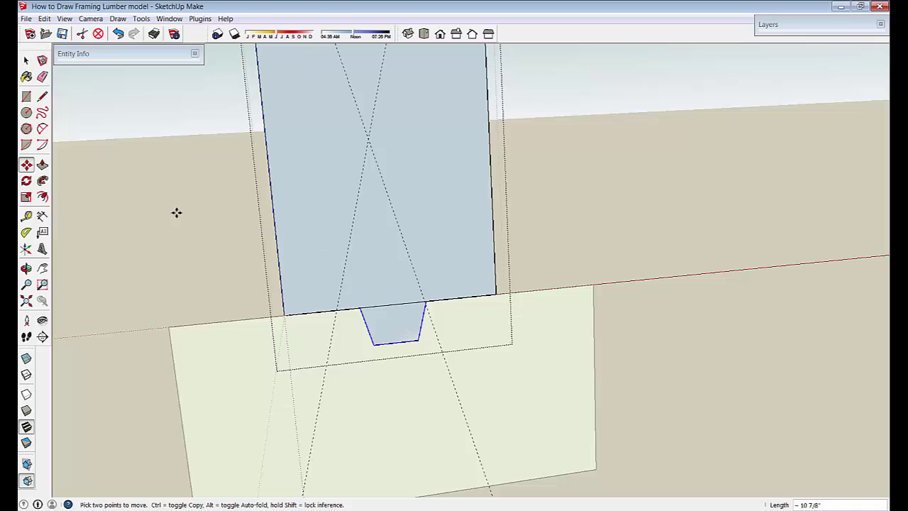
left_click(42, 77)
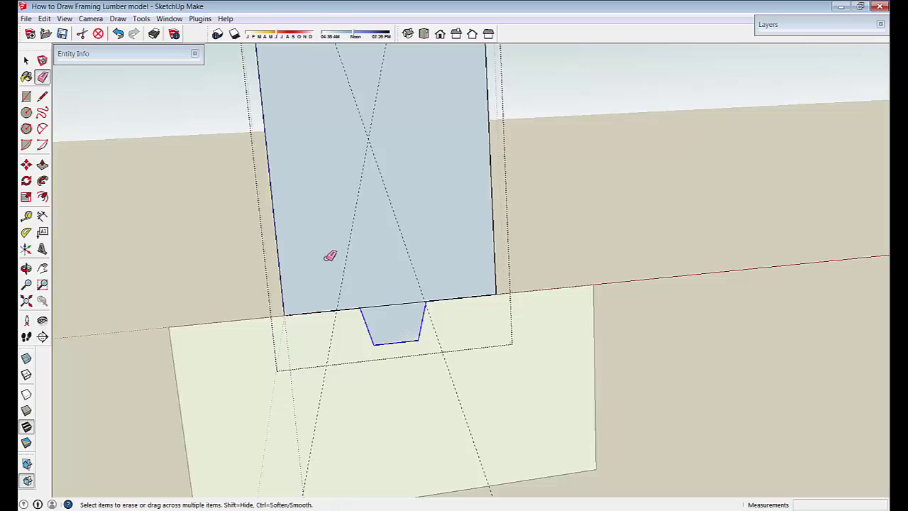
left_click(409, 309)
key("space")
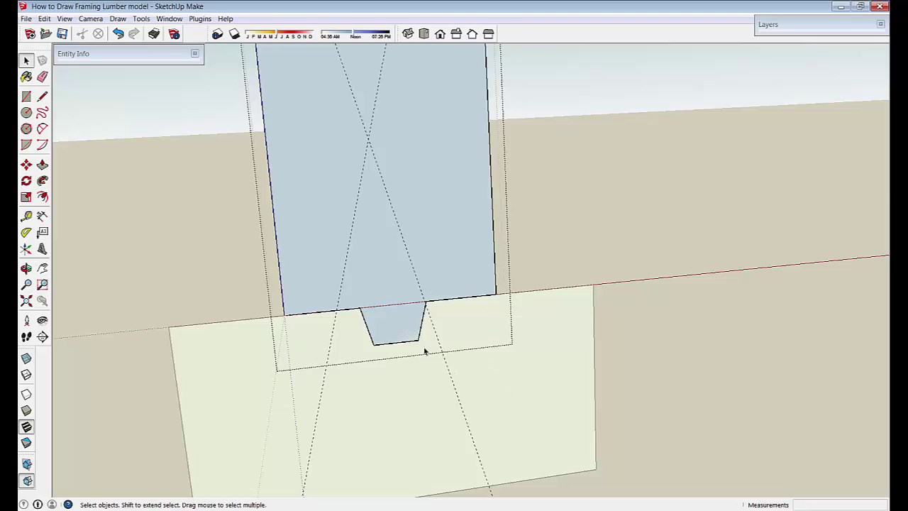
Examine the trapezoidal key at the wall profile's lower end where it overlaps the base rectangle.
scroll(424, 350, "up", 6)
scroll(397, 312, "down", 2)
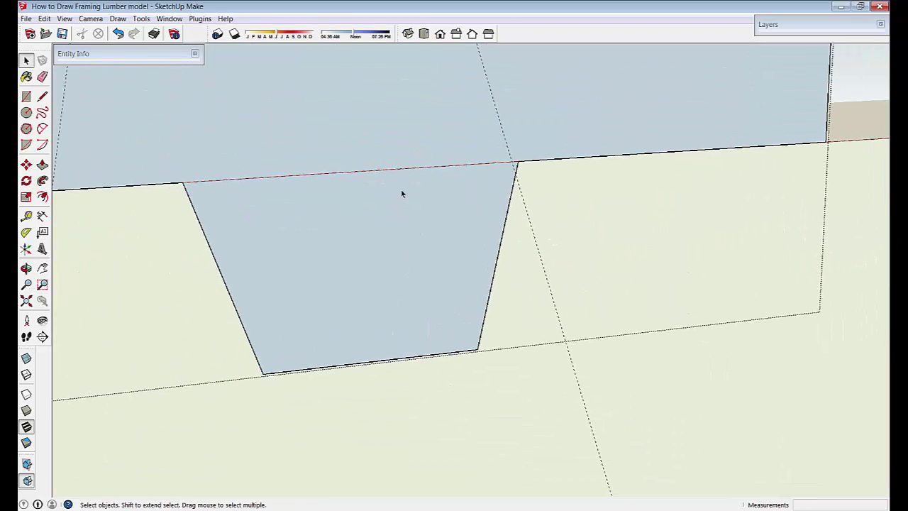
scroll(402, 193, "down", 4)
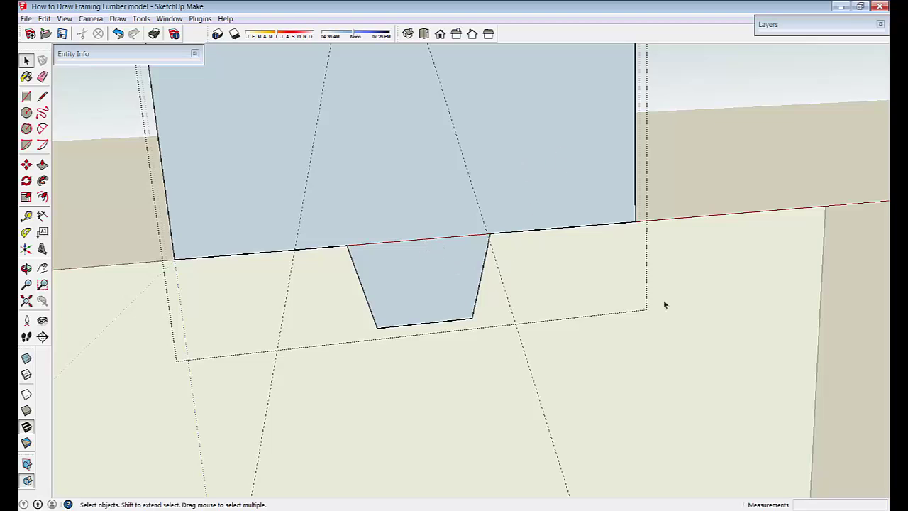
scroll(659, 379, "down", 4)
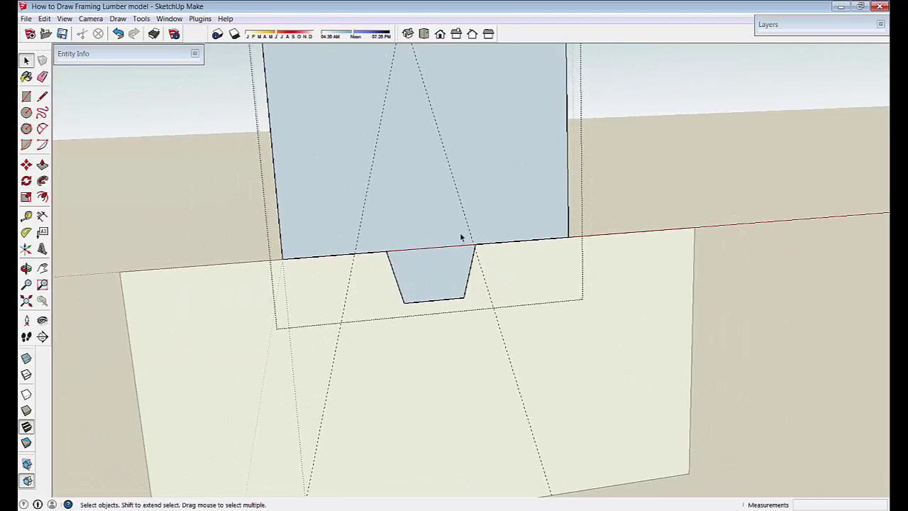
scroll(489, 330, "up", 1)
scroll(466, 282, "down", 3)
scroll(460, 273, "up", 2)
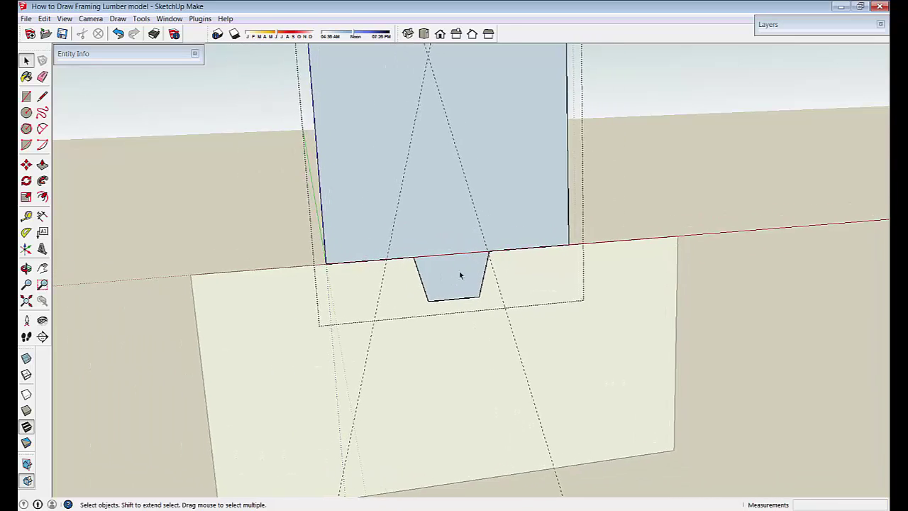
scroll(616, 349, "down", 3)
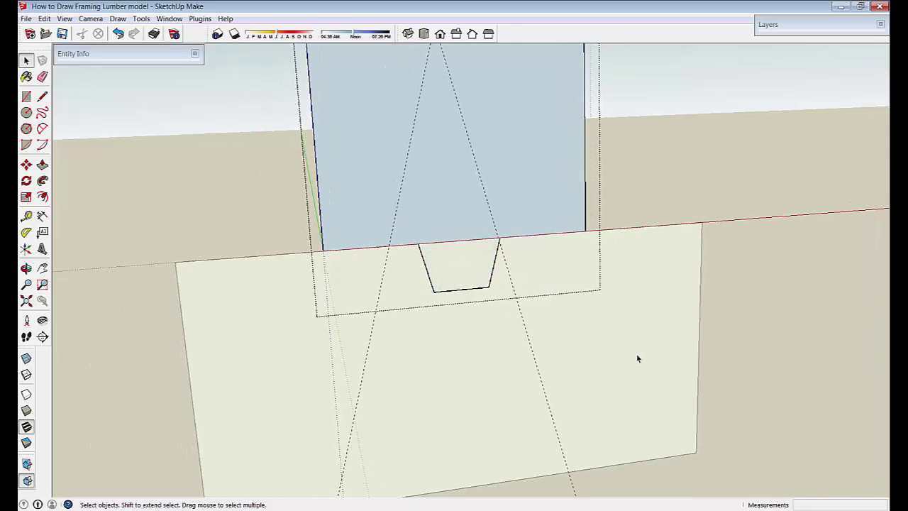
Open the base rectangle group for editing and trace the trapezoidal key's sides and lower edge with the Line tool.
double_click(586, 330)
scroll(481, 375, "up", 3)
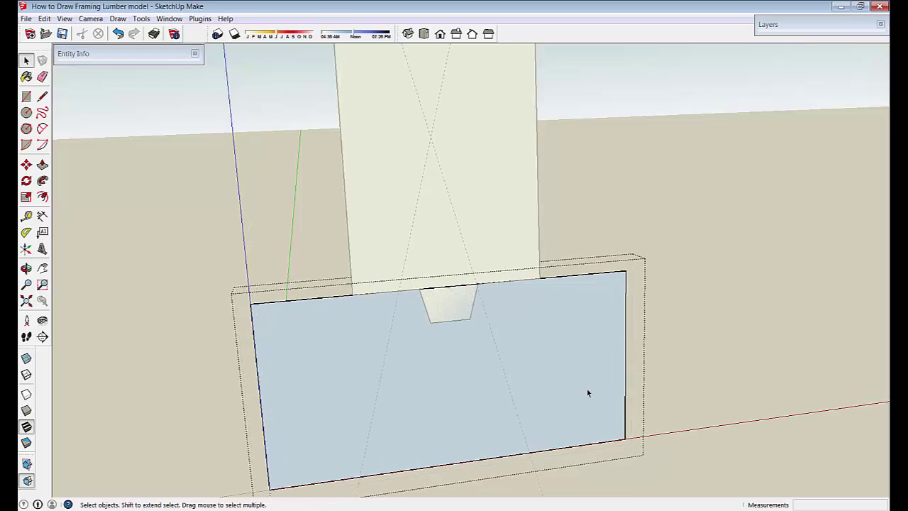
left_click(42, 96)
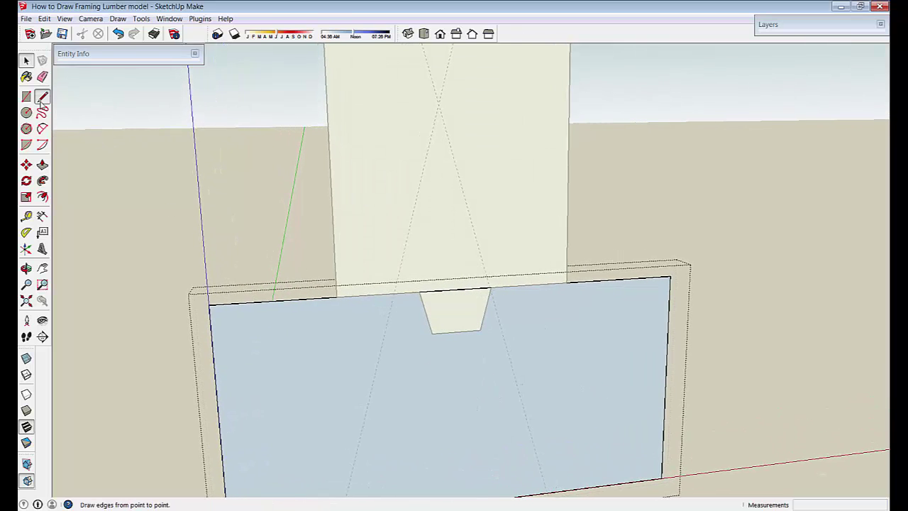
scroll(359, 276, "up", 2)
left_click(426, 297)
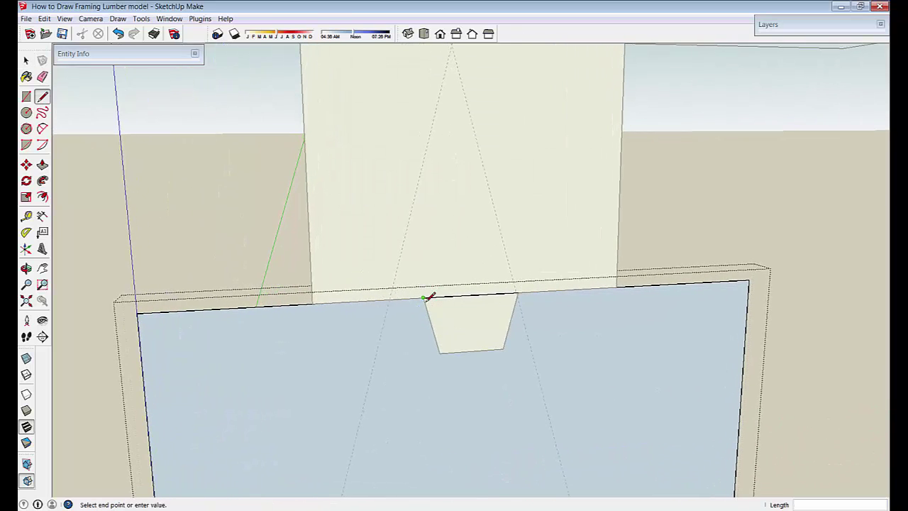
left_click(503, 348)
left_click(516, 292)
scroll(513, 339, "down", 2)
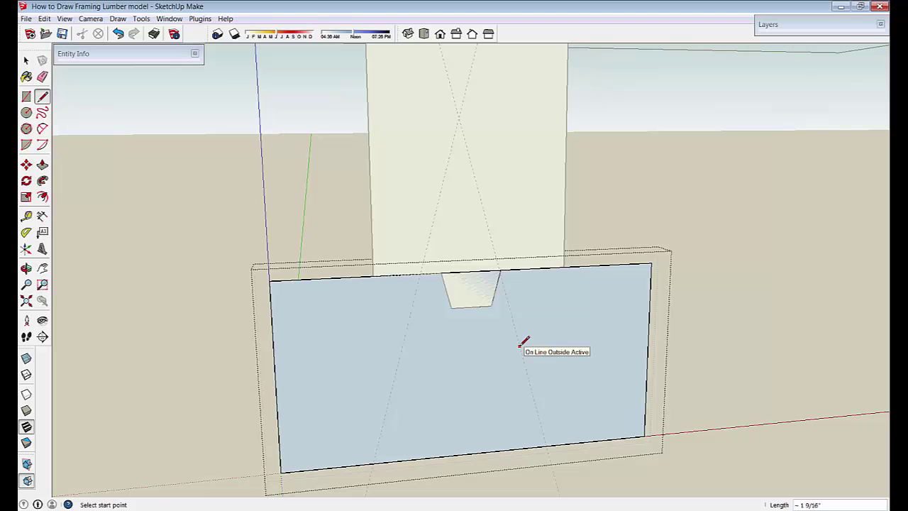
key("space")
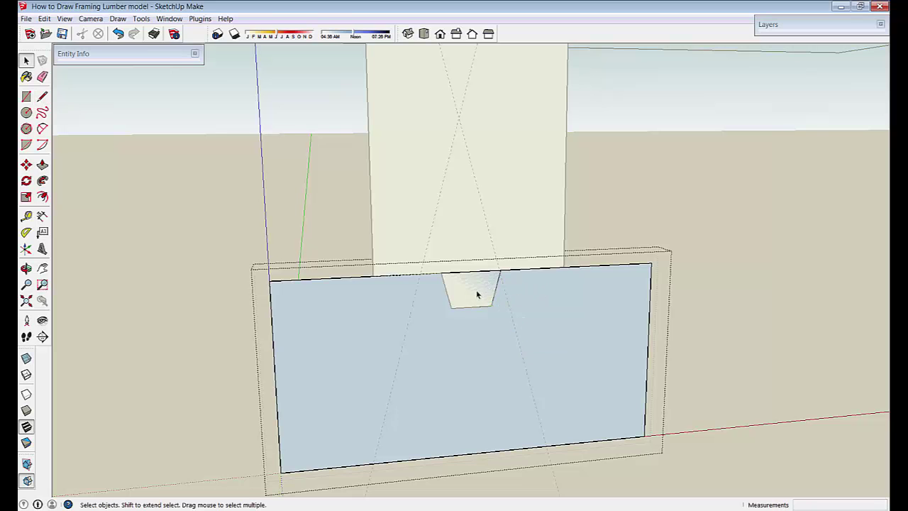
Erase the base rectangle's upper edge segment across the traced trapezoid to open the keyway notch.
scroll(442, 263, "up", 3)
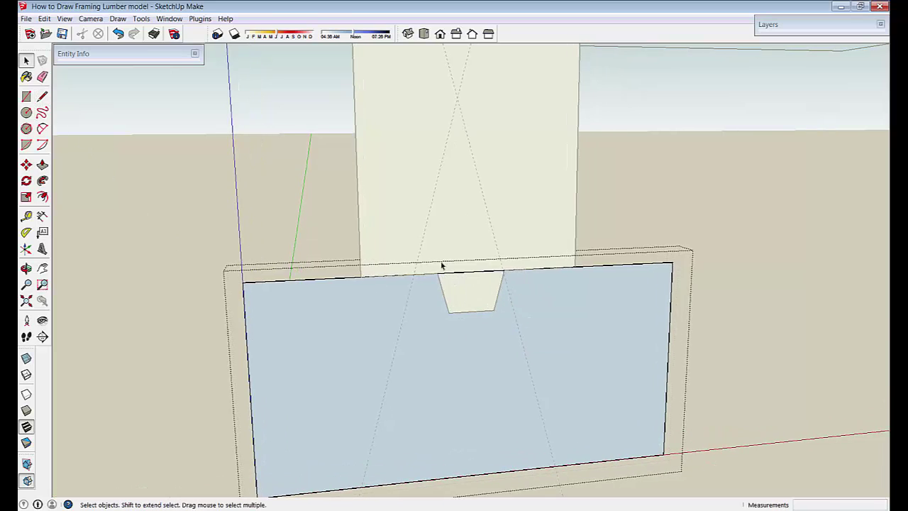
scroll(497, 310, "up", 1)
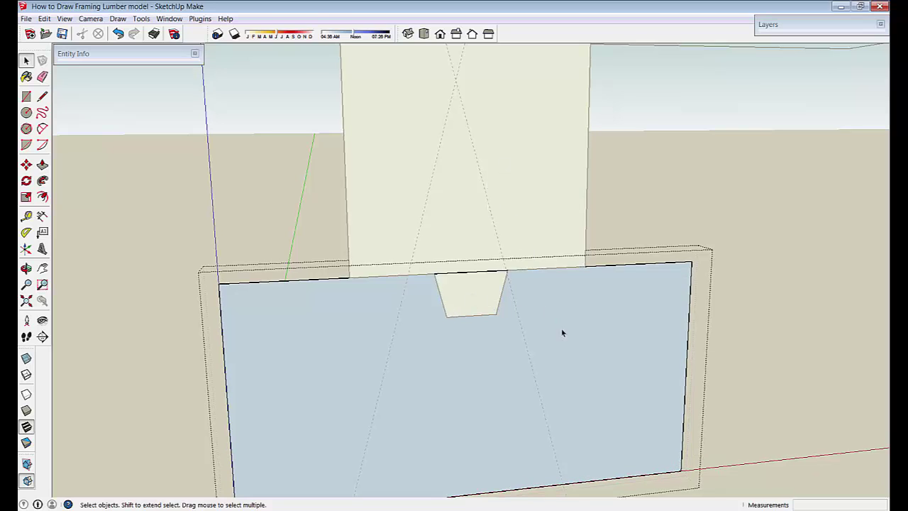
left_click(42, 77)
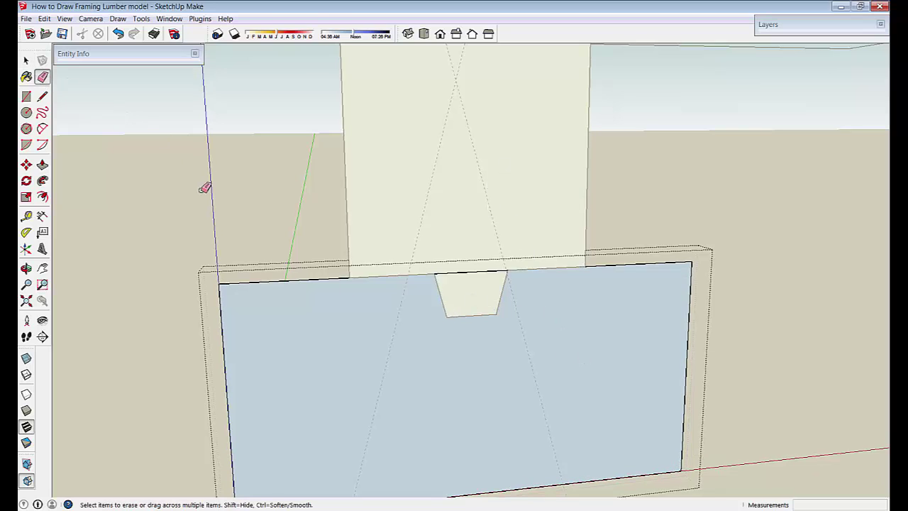
left_click(461, 273)
scroll(525, 316, "down", 1)
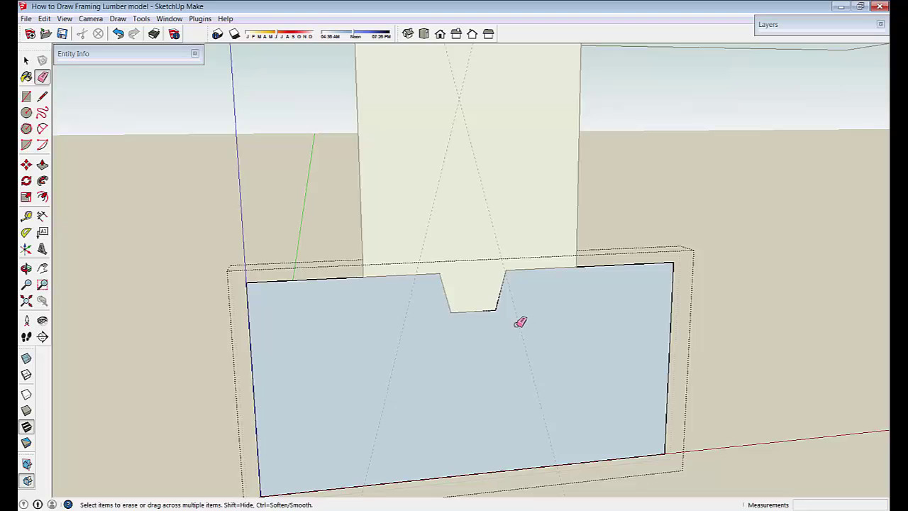
key("space")
Exit editing of the base group and select the whole base profile group.
mouse_move(566, 312)
middle_mouse_down()
mouse_move(547, 338)
mouse_move(482, 253)
mouse_move(468, 281)
mouse_move(494, 358)
mouse_move(657, 360)
middle_mouse_up()
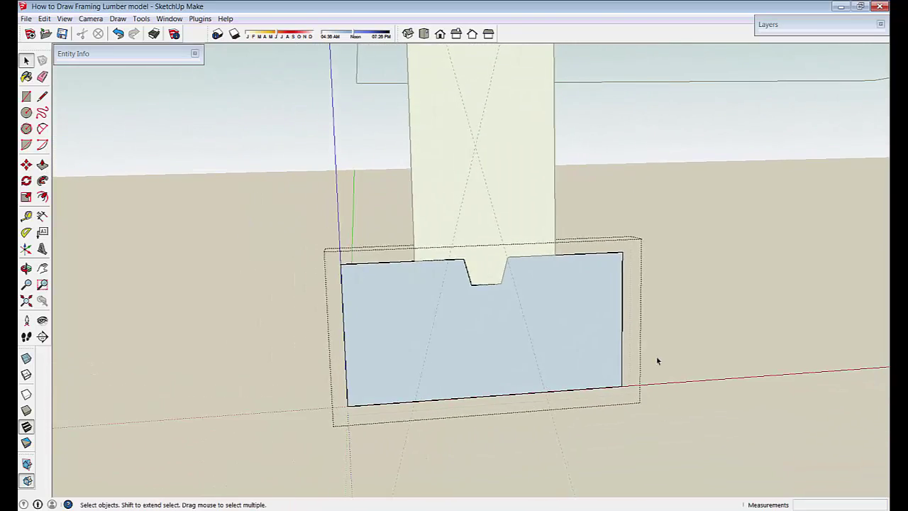
left_click(704, 353)
left_click(518, 326)
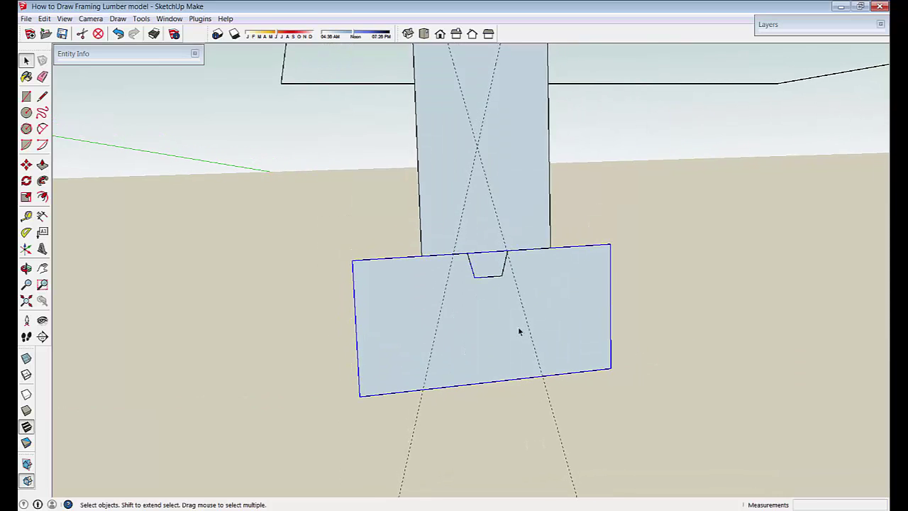
Open the wall profile group for editing and delete the two diagonal guide lines crossing its lower end.
double_click(518, 331)
left_click(736, 271)
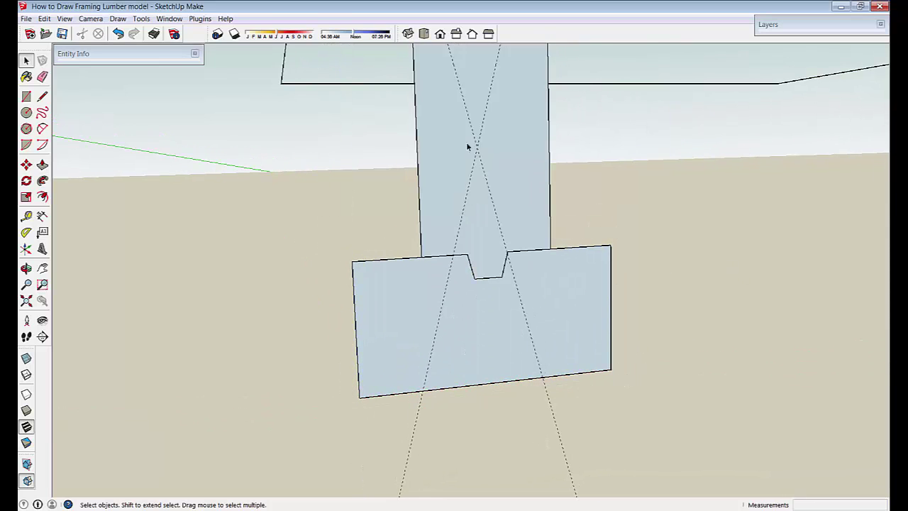
double_click(465, 143)
middle_click_drag(642, 308, 685, 310)
left_click(457, 187)
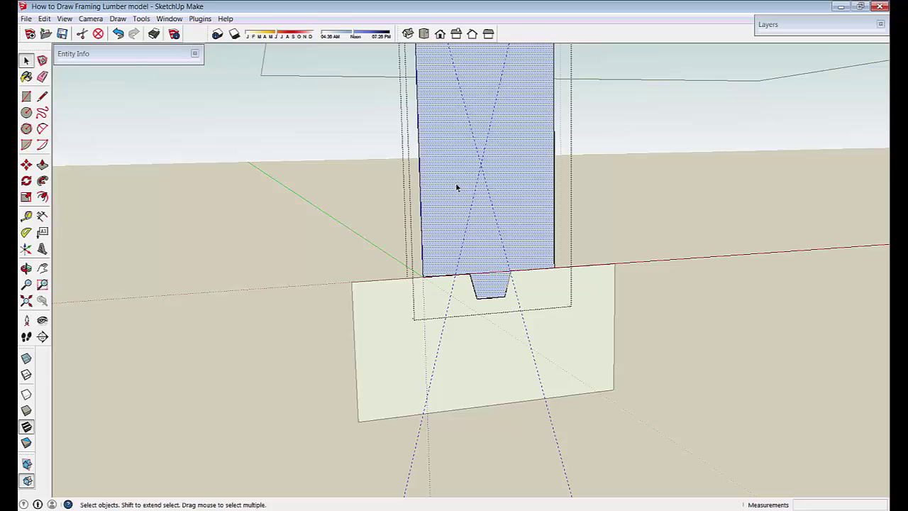
scroll(598, 383, "down", 3)
left_click_drag(567, 378, 374, 490)
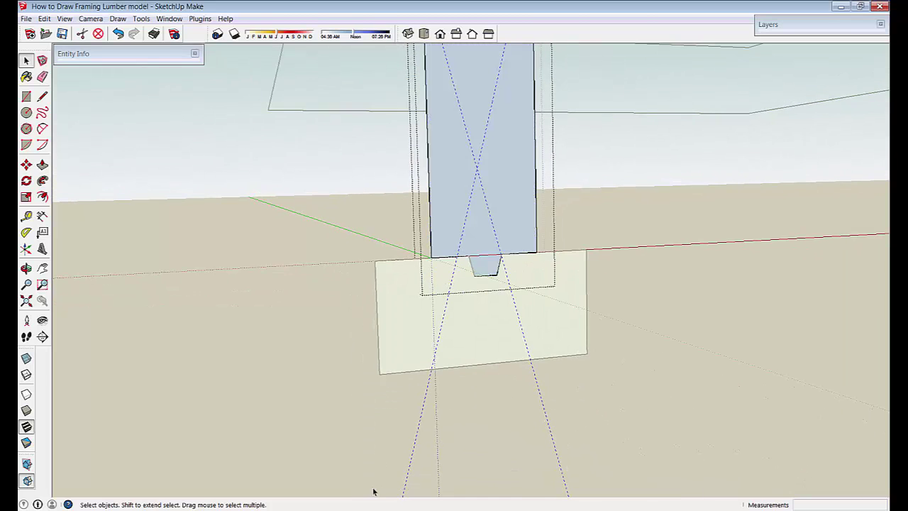
scroll(608, 471, "down", 4)
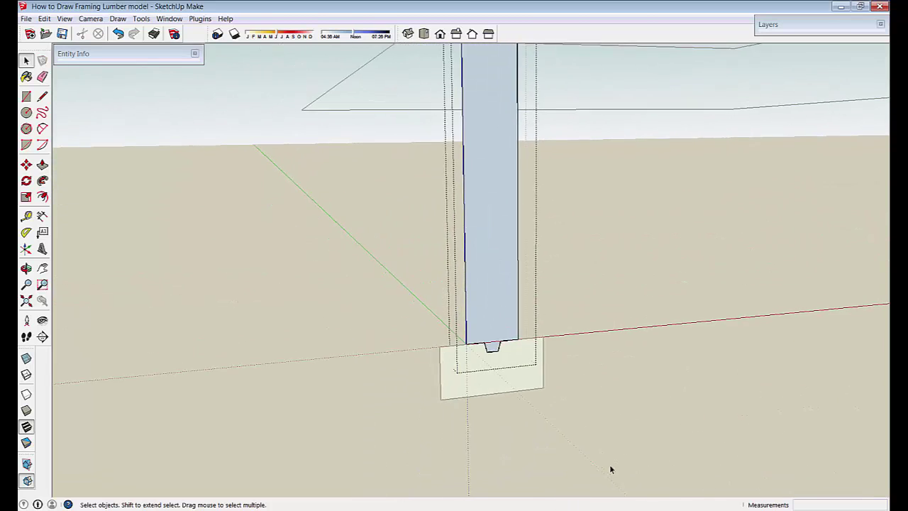
left_click(607, 453)
Exit editing of the wall profile group and explode the group.
middle_click_drag(539, 461, 474, 268)
middle_click_drag(535, 289, 492, 272)
double_click(498, 287)
right_click(498, 287)
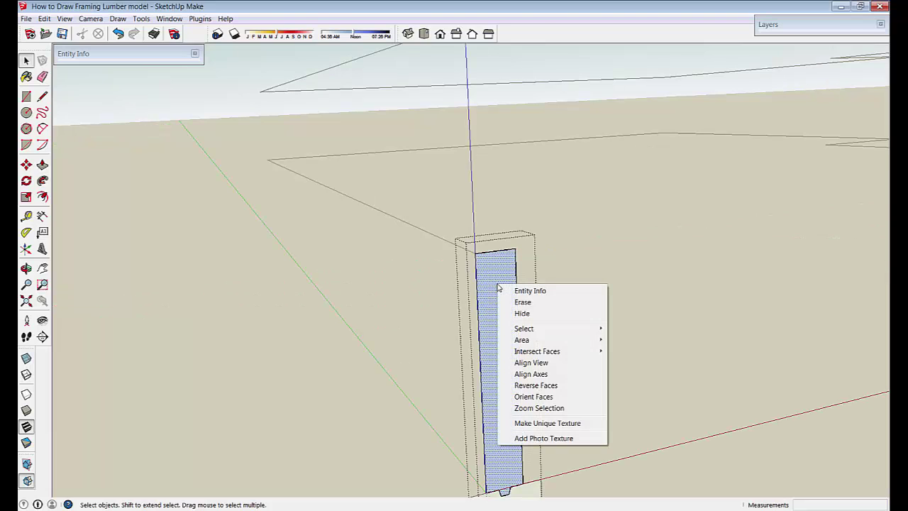
left_click(419, 304)
right_click(497, 293)
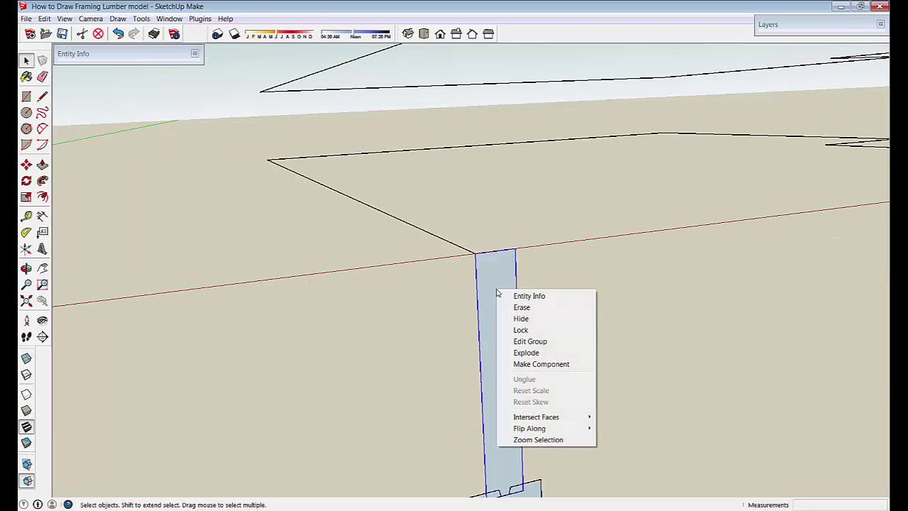
left_click(527, 353)
Select all connected edges of the lower building outline as the sweep path, leaving the wall profile out of the selection.
middle_click_drag(524, 357, 461, 225)
left_click(461, 222)
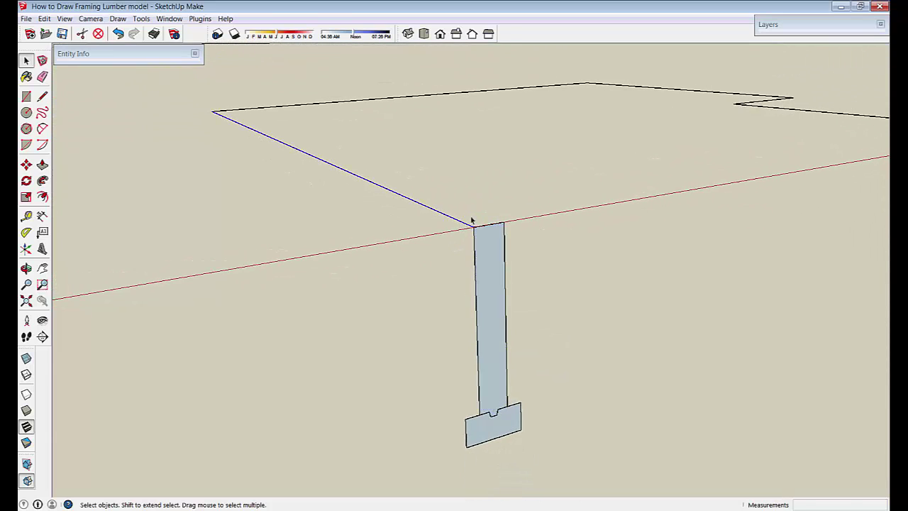
scroll(490, 253, "down", 1)
left_click(495, 263)
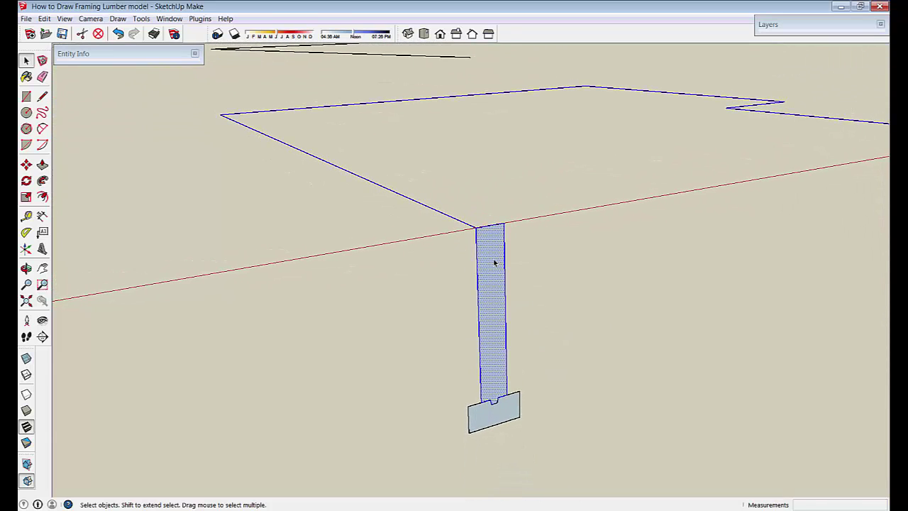
scroll(495, 263, "down", 5)
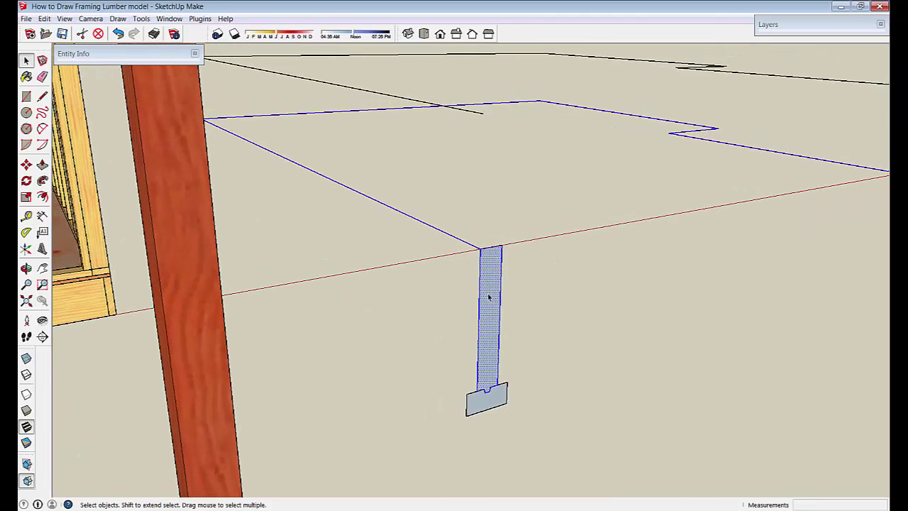
mouse_move(488, 297)
middle_mouse_down()
mouse_move(731, 203)
mouse_move(655, 89)
middle_mouse_up()
mouse_move(474, 114)
middle_mouse_down()
mouse_move(488, 266)
mouse_move(491, 219)
middle_mouse_up()
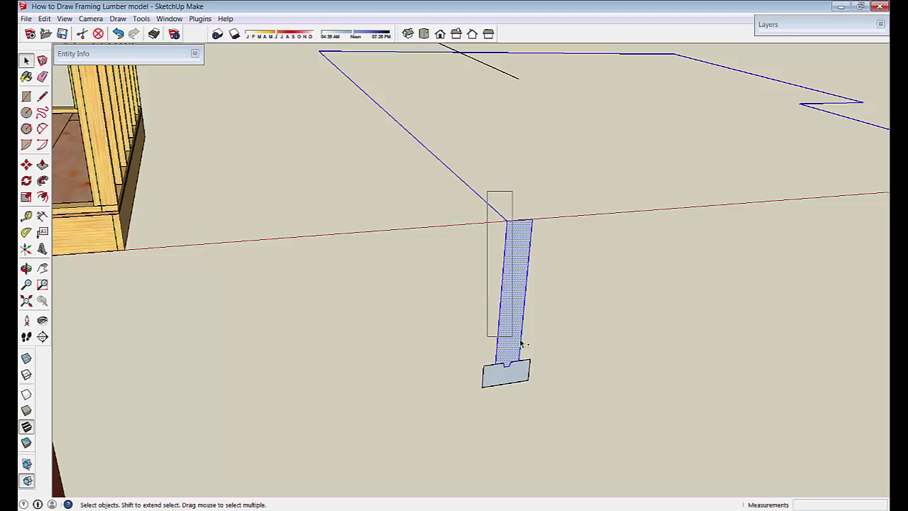
left_click(541, 379)
mouse_move(485, 214)
middle_mouse_down()
mouse_move(559, 205)
mouse_move(692, 237)
mouse_move(634, 69)
mouse_move(474, 258)
mouse_move(470, 379)
mouse_move(446, 391)
middle_mouse_up()
middle_click_drag(434, 239, 478, 268)
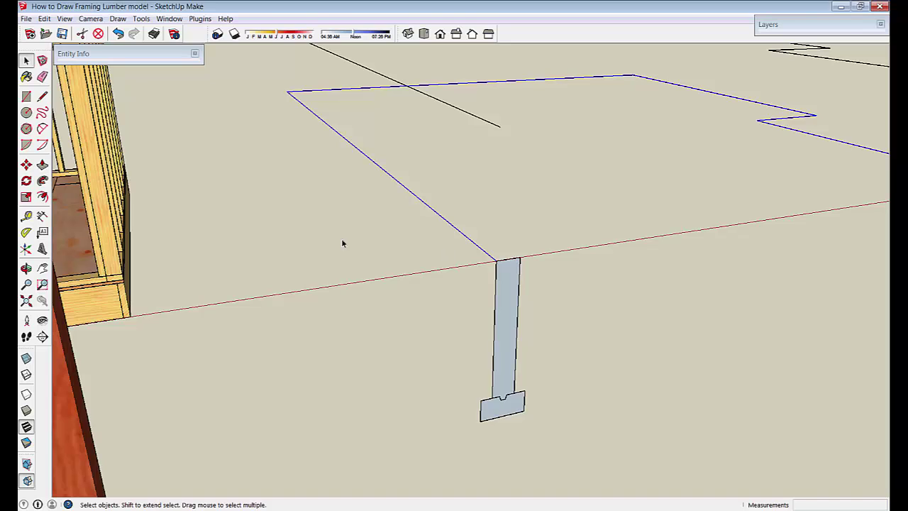
Sweep the keyed wall profile along the selected building outline with Follow Me.
left_click(42, 181)
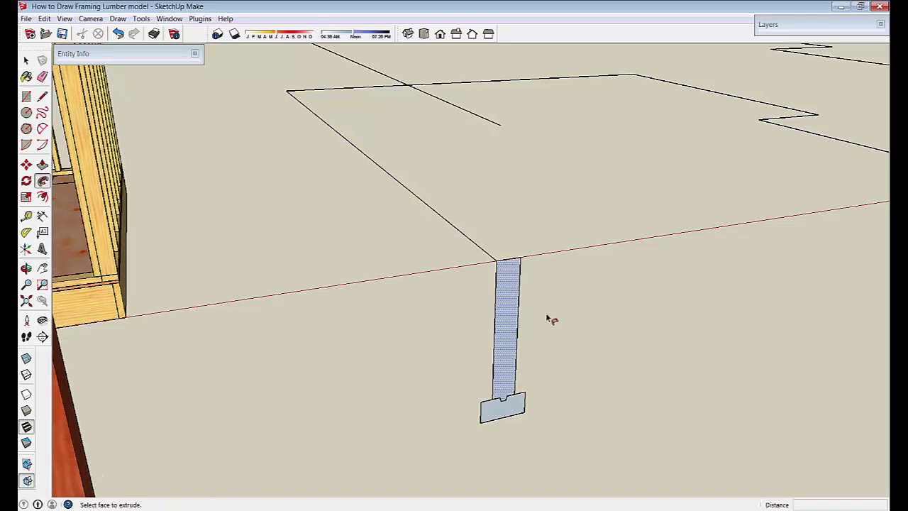
left_click(511, 337)
middle_click_drag(511, 337, 586, 360)
middle_click_drag(459, 293, 450, 307)
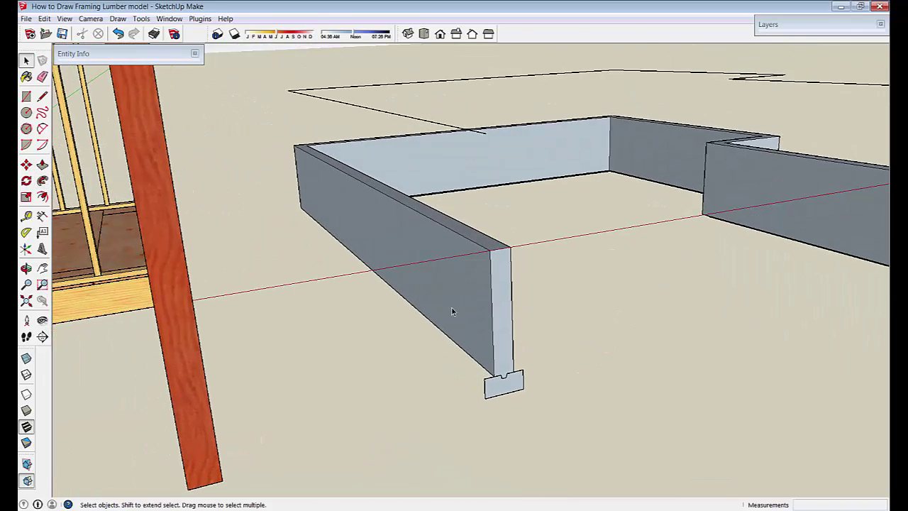
Select the entire swept wall and reverse its faces.
triple_click(470, 296)
right_click(469, 293)
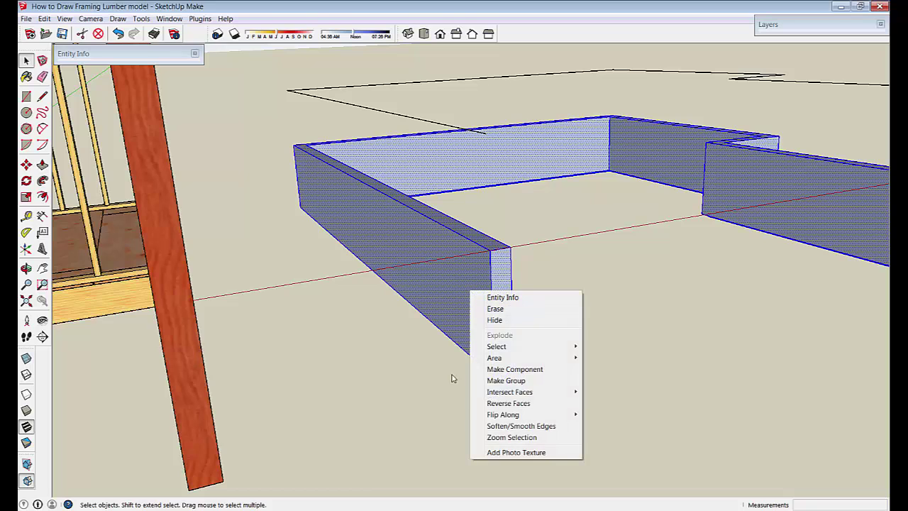
mouse_move(565, 416)
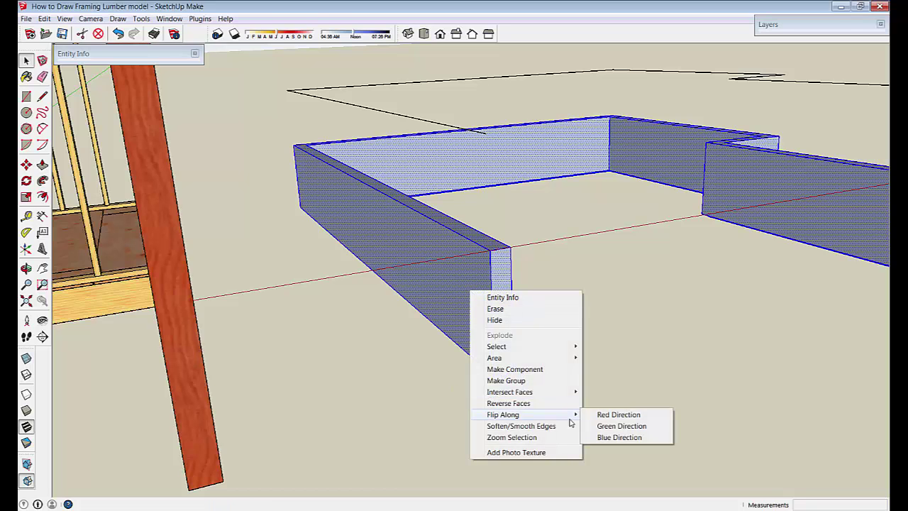
left_click(524, 404)
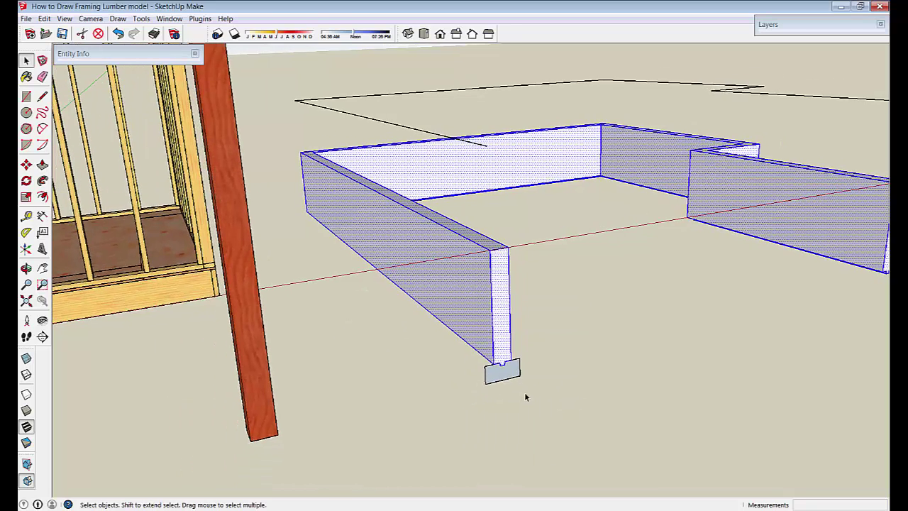
left_click(623, 335)
Move the base profile group 7' 4" up from the wall's lower corner to the front corner endpoint of the raised outline.
scroll(522, 323, "up", 5)
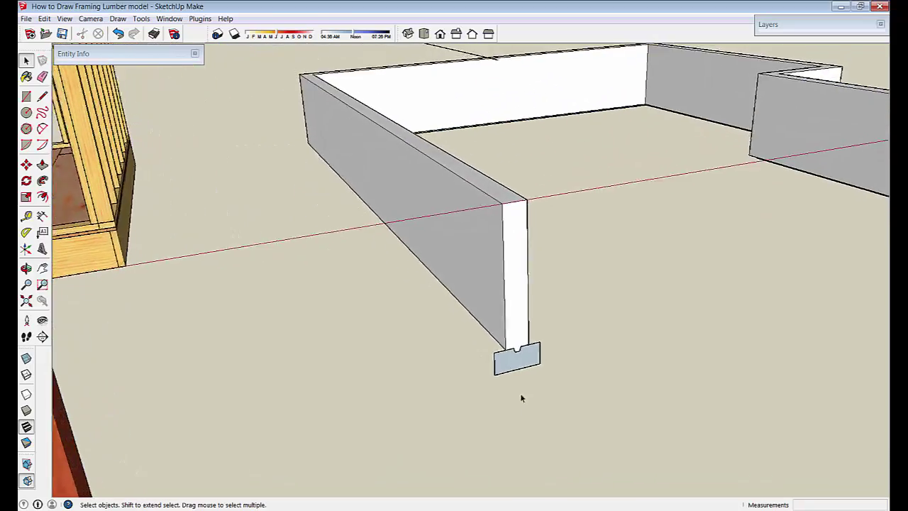
left_click(523, 366)
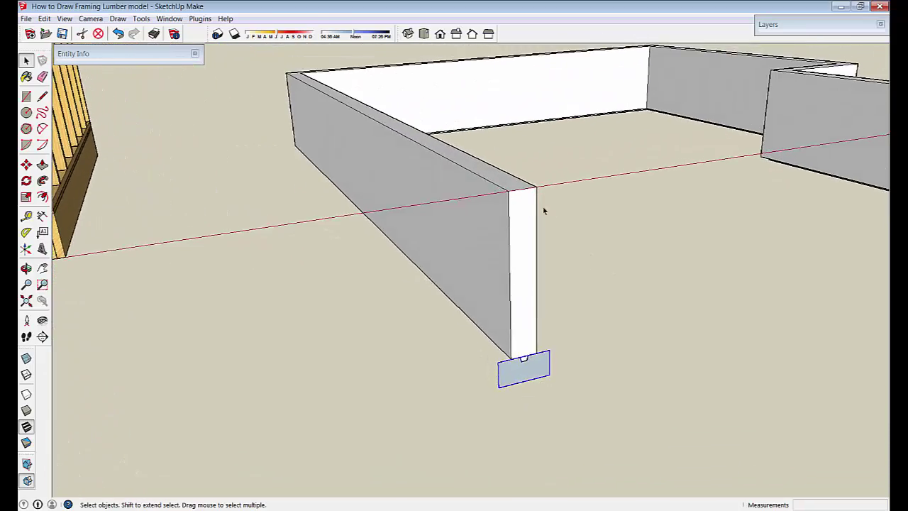
scroll(619, 189, "down", 3)
mouse_move(619, 190)
middle_mouse_down()
mouse_move(422, 106)
mouse_move(506, 223)
mouse_move(528, 352)
mouse_move(521, 368)
mouse_move(507, 363)
middle_mouse_up()
left_click(420, 107)
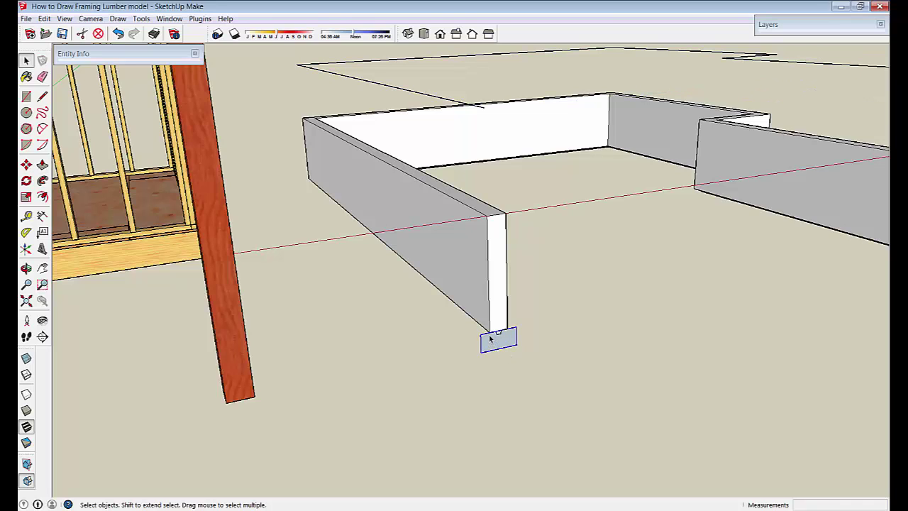
key("m")
left_click(488, 332)
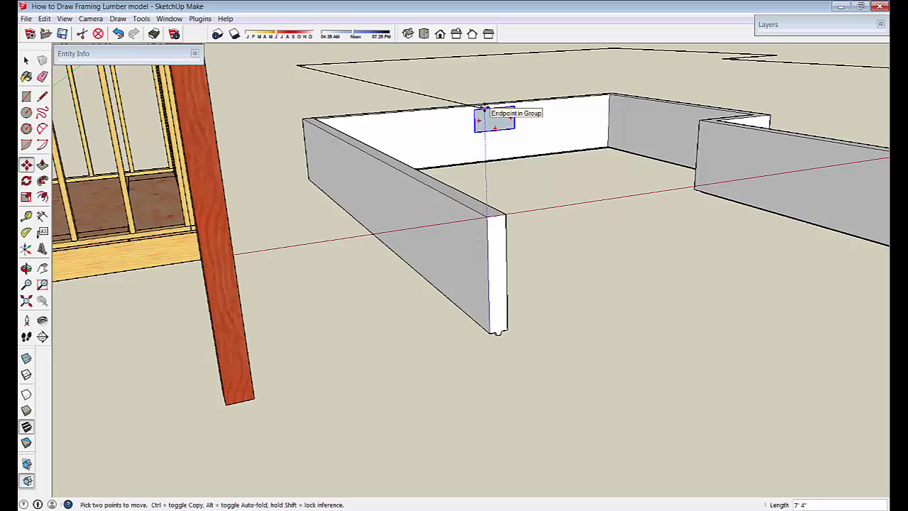
scroll(532, 281, "up", 6)
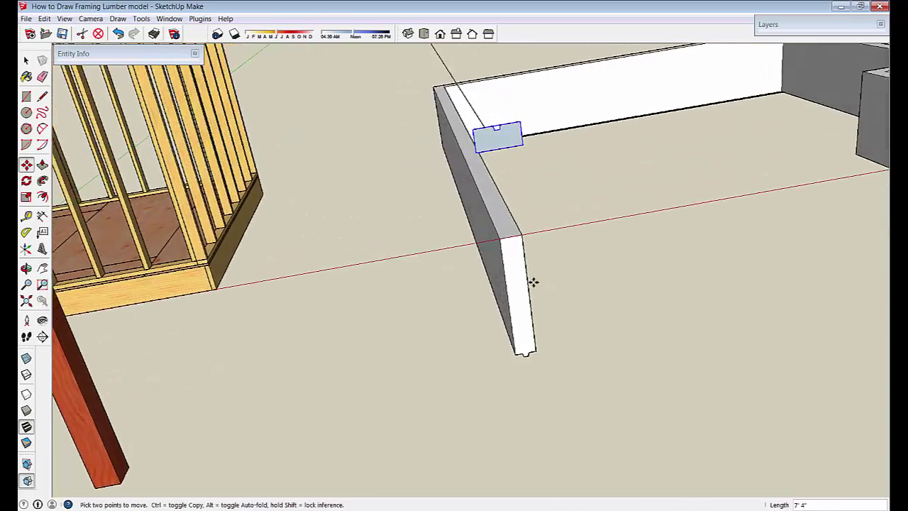
middle_click_drag(533, 282, 505, 275)
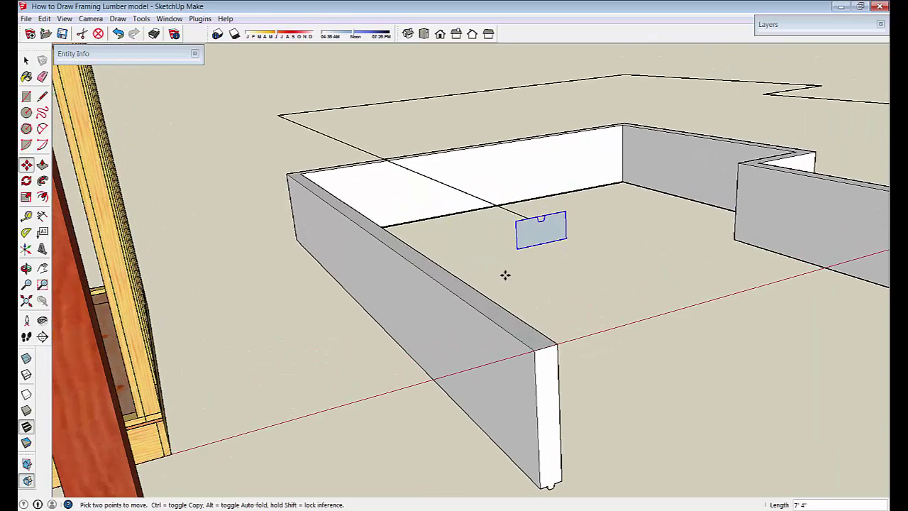
key("space")
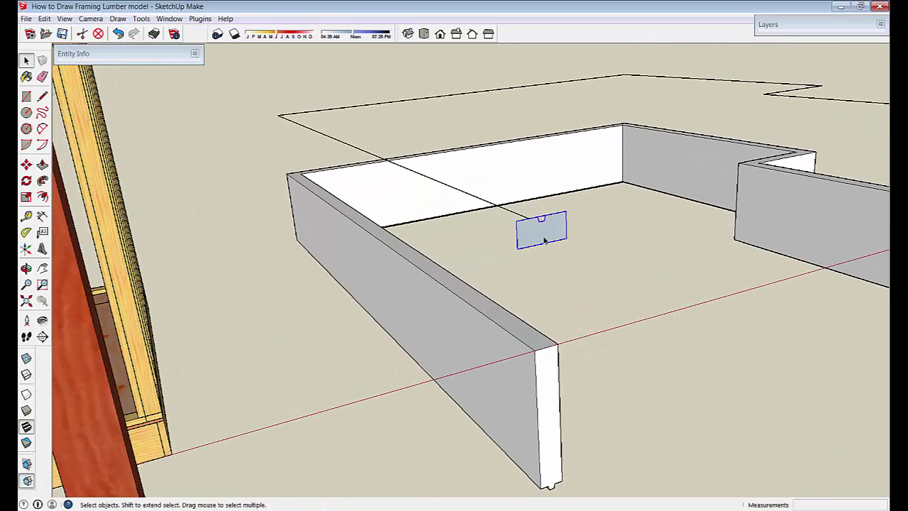
Explode the notched base profile group at the raised outline's corner.
right_click(542, 240)
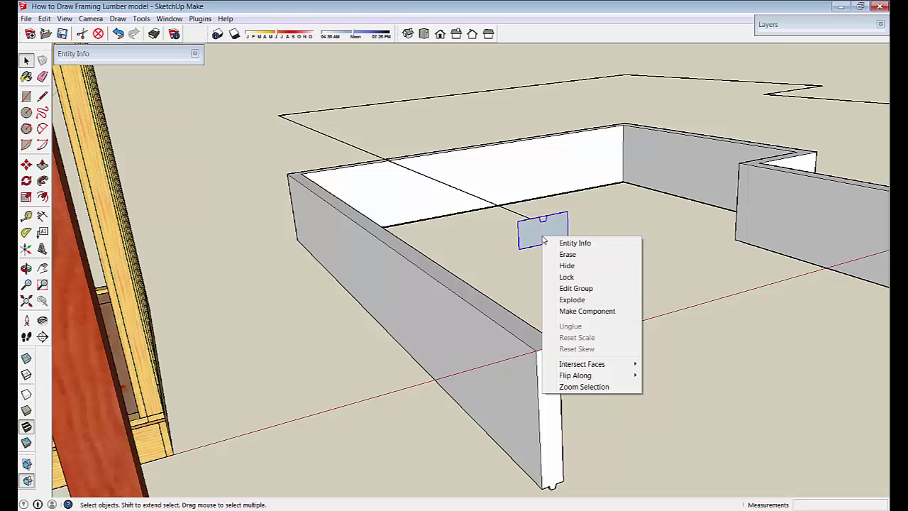
left_click(566, 300)
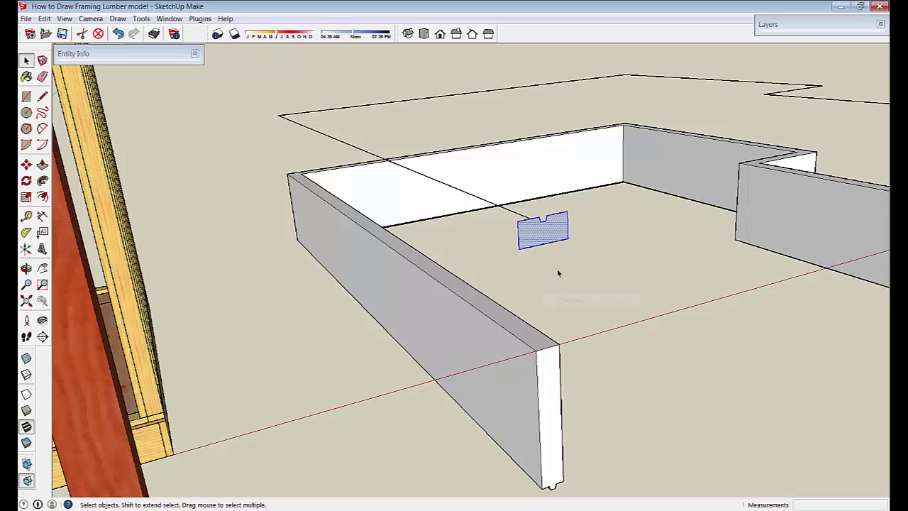
double_click(525, 219)
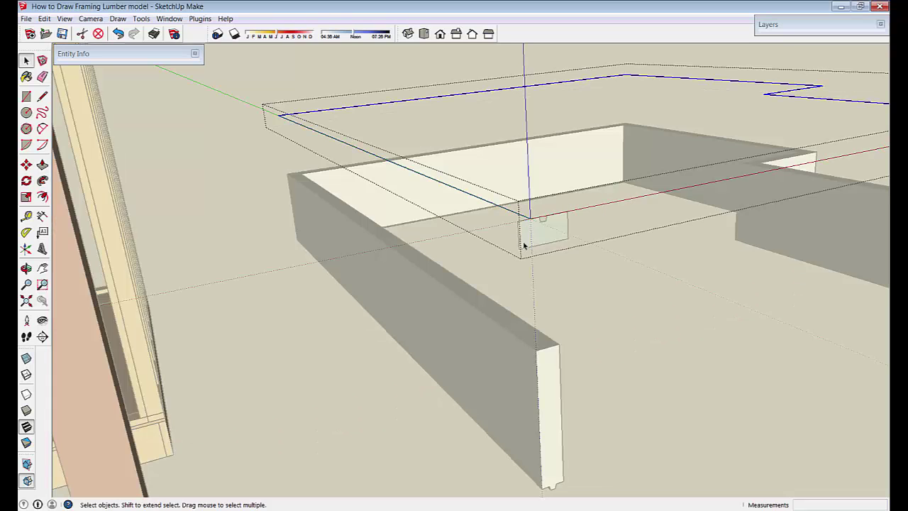
left_click(251, 177)
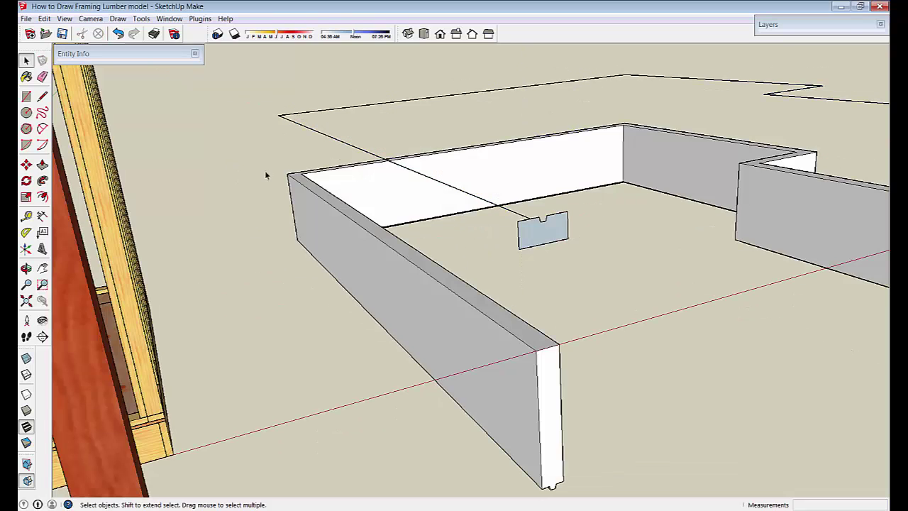
Explode the raised building outline group.
left_click(553, 249)
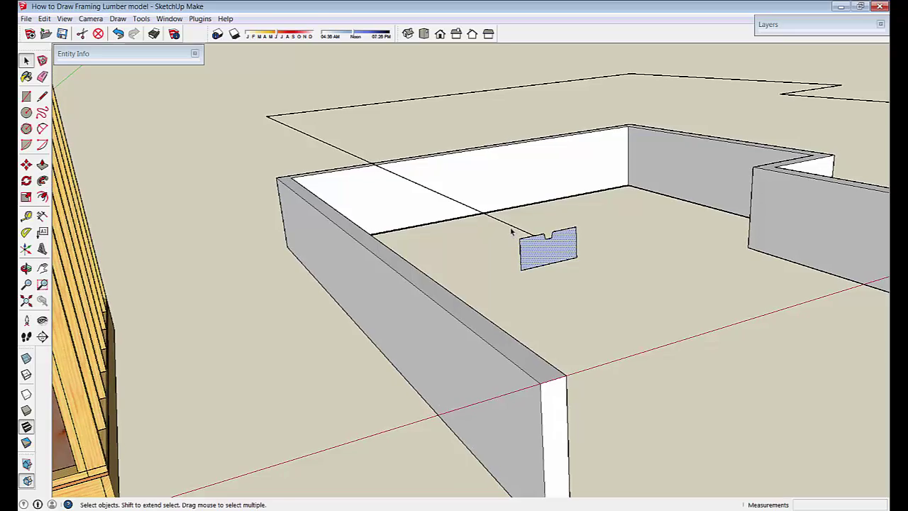
left_click(510, 229)
middle_click_drag(510, 229, 565, 295)
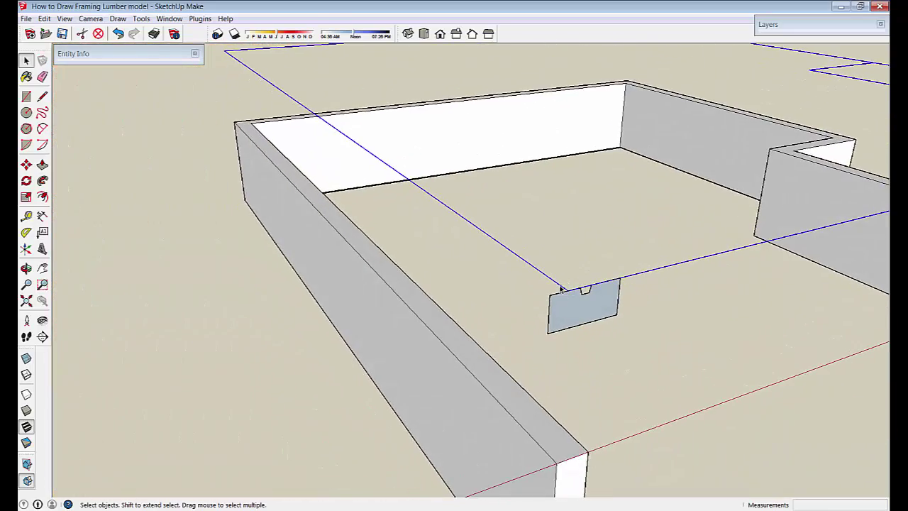
right_click(560, 287)
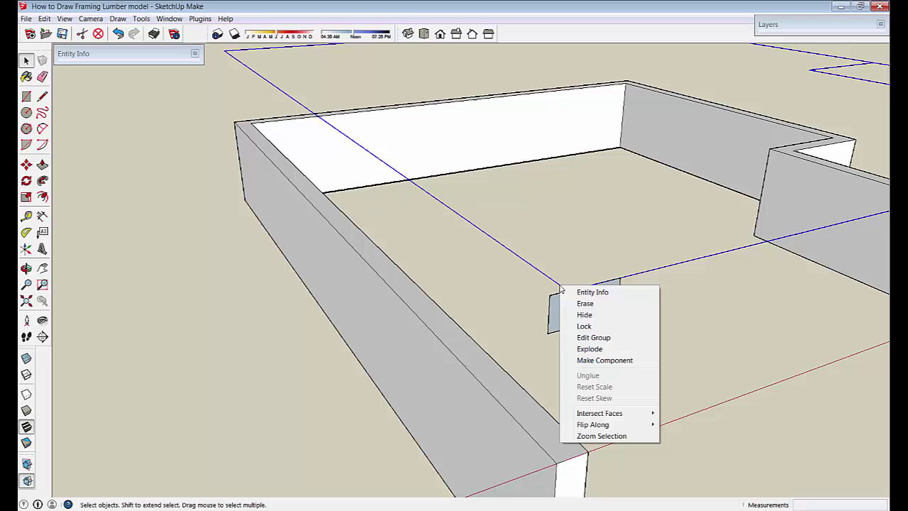
left_click(587, 349)
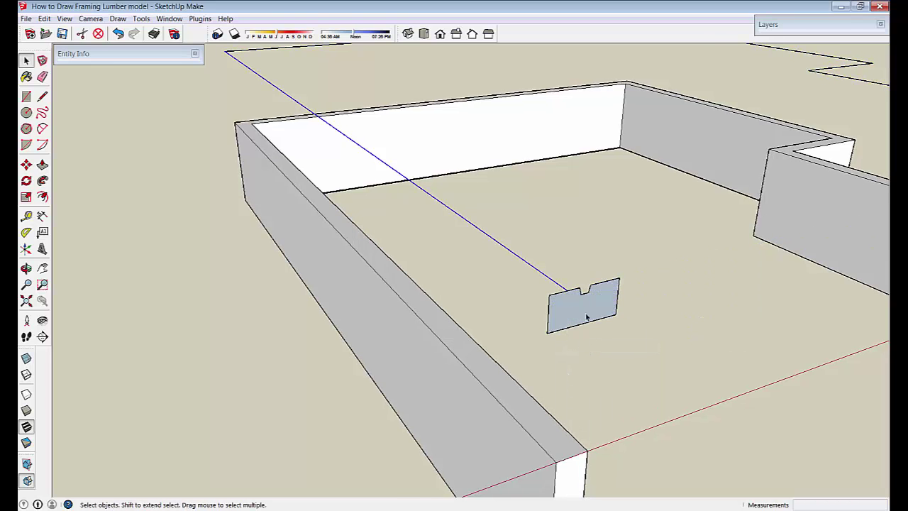
Select the raised outline's connected edges without the base profile, and sweep the notched profile along them with Follow Me.
middle_click_drag(587, 317, 554, 298)
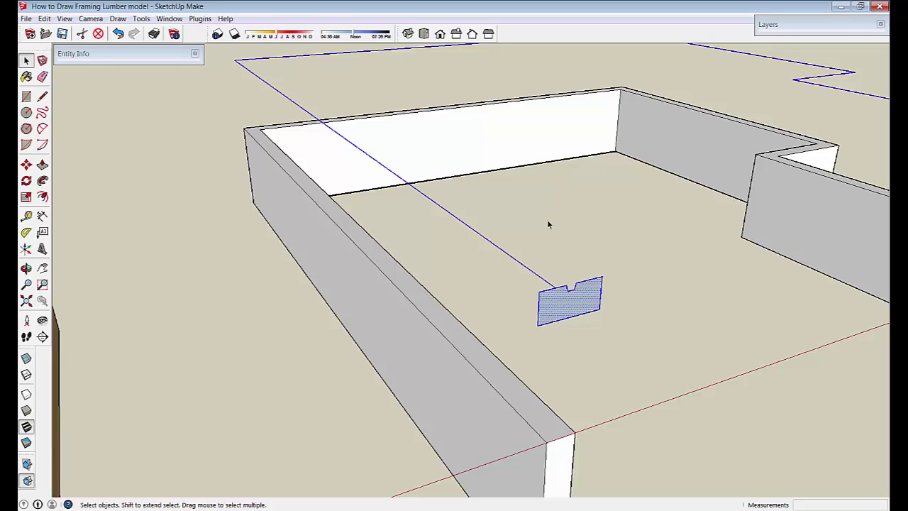
left_click_drag(518, 255, 636, 350)
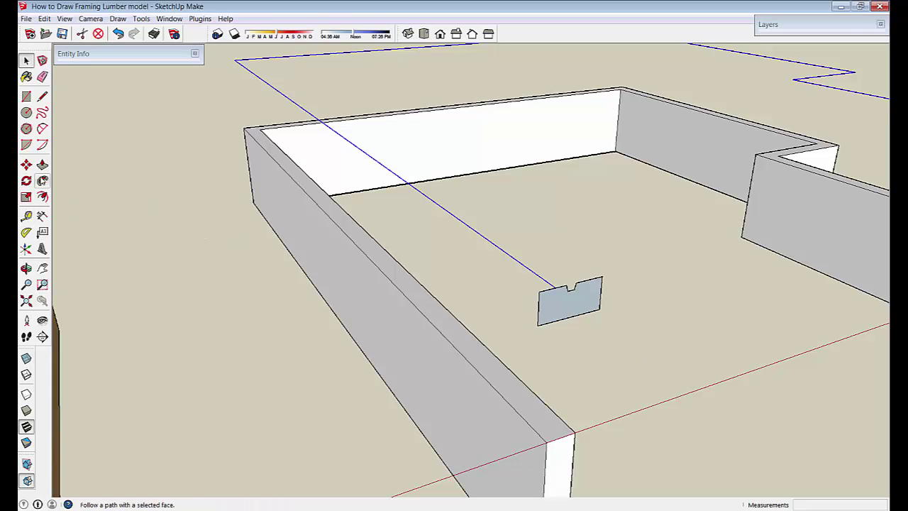
left_click(42, 181)
left_click(583, 307)
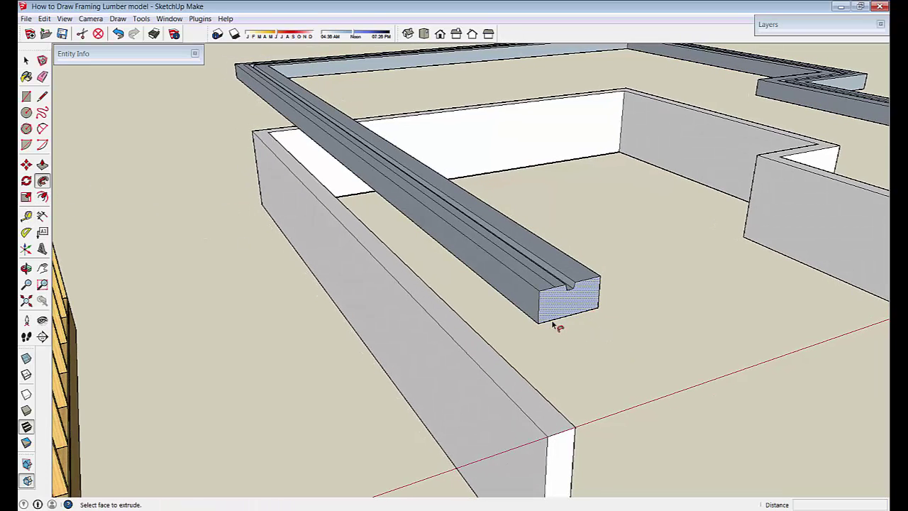
Select all faces of the swept notched footing along the raised outline and reverse them.
key("space")
triple_click(559, 307)
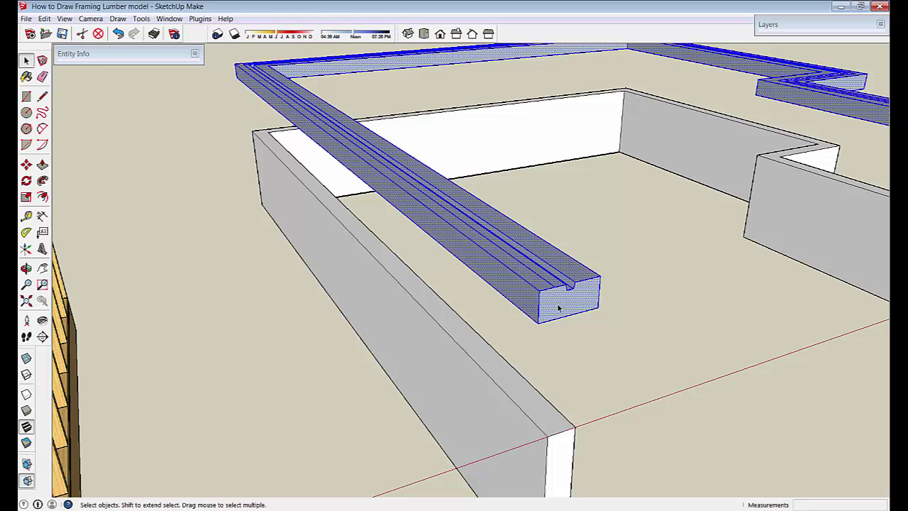
right_click(558, 306)
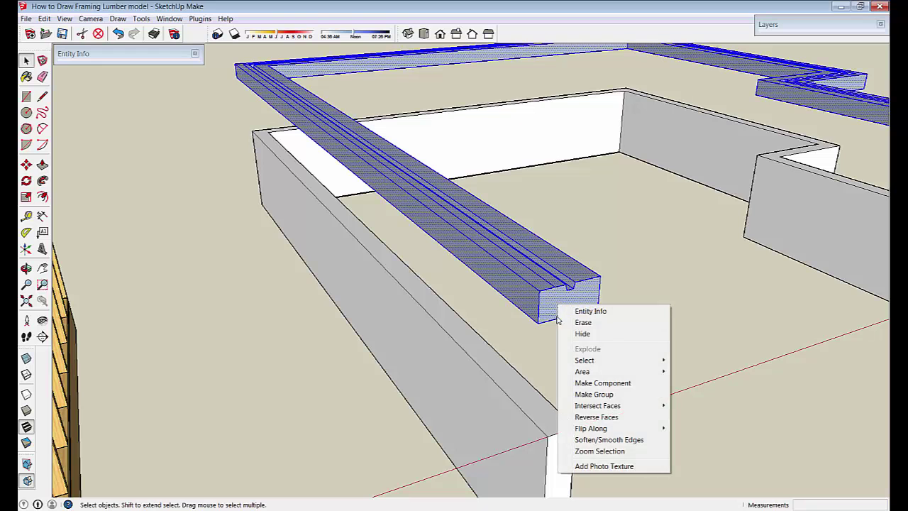
left_click(613, 420)
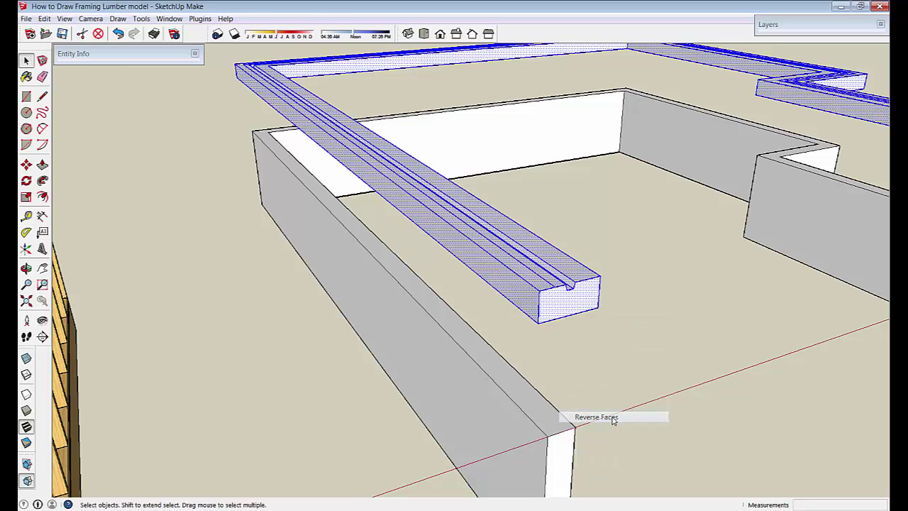
middle_click_drag(610, 417, 540, 303)
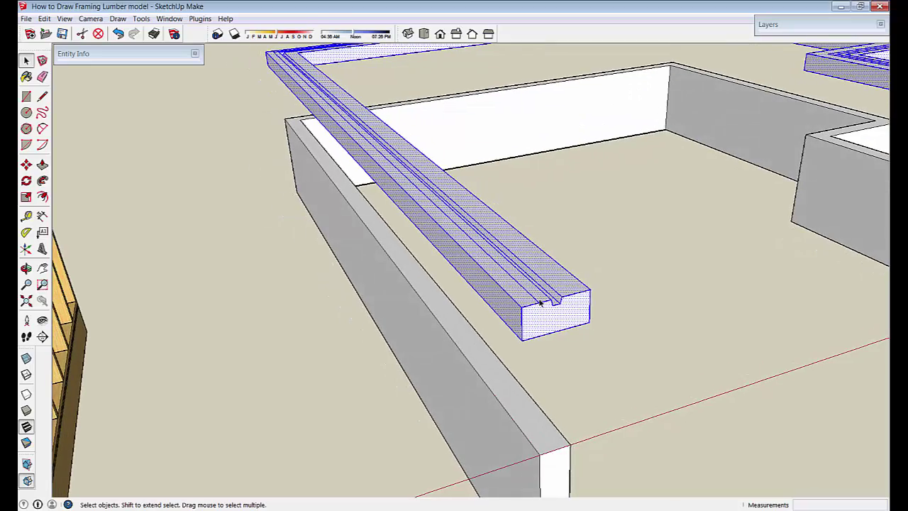
Examine the raised footing's end face and the lengthwise edge on its top where the wall's outer side aligns.
left_click(536, 345)
middle_click_drag(533, 349, 556, 355)
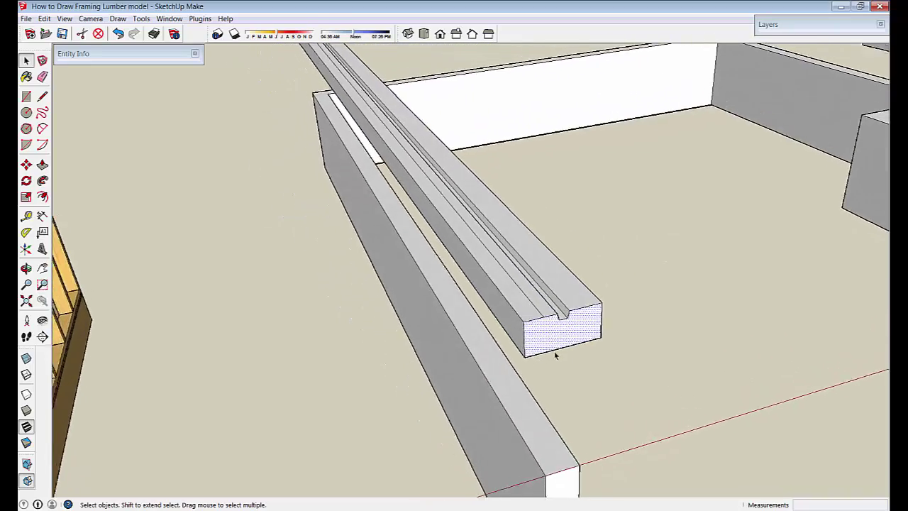
scroll(556, 355, "up", 8)
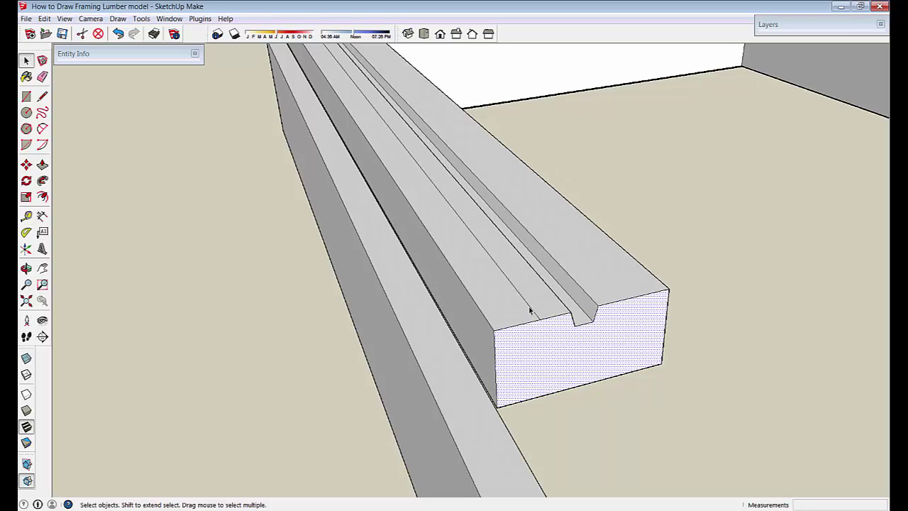
left_click(529, 310)
scroll(529, 310, "down", 5)
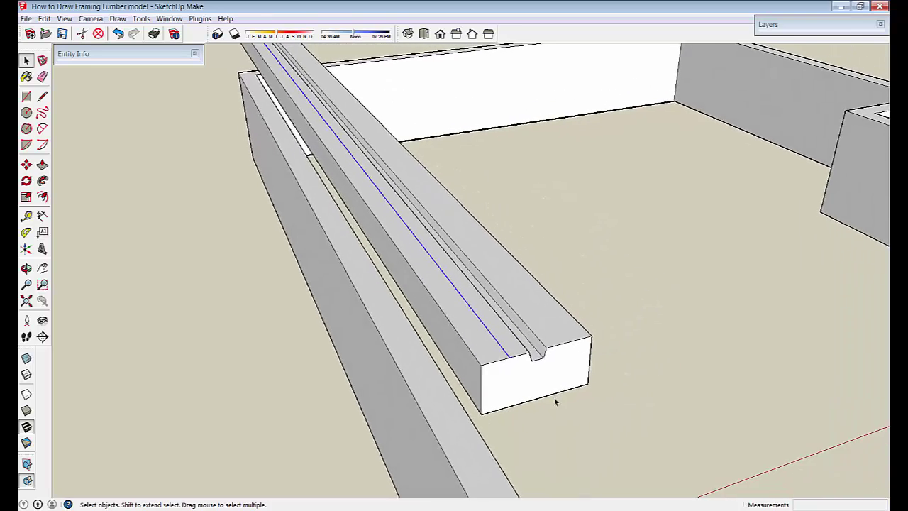
scroll(510, 359, "down", 5)
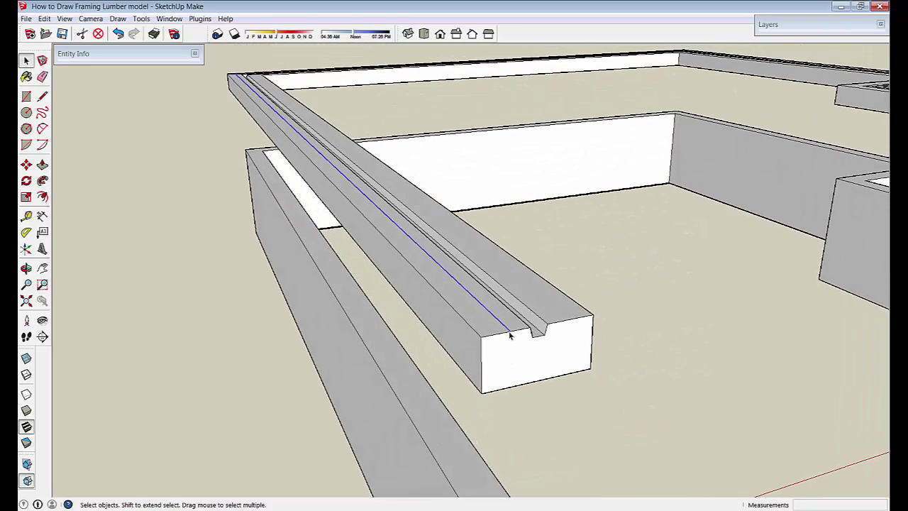
scroll(495, 314, "down", 3)
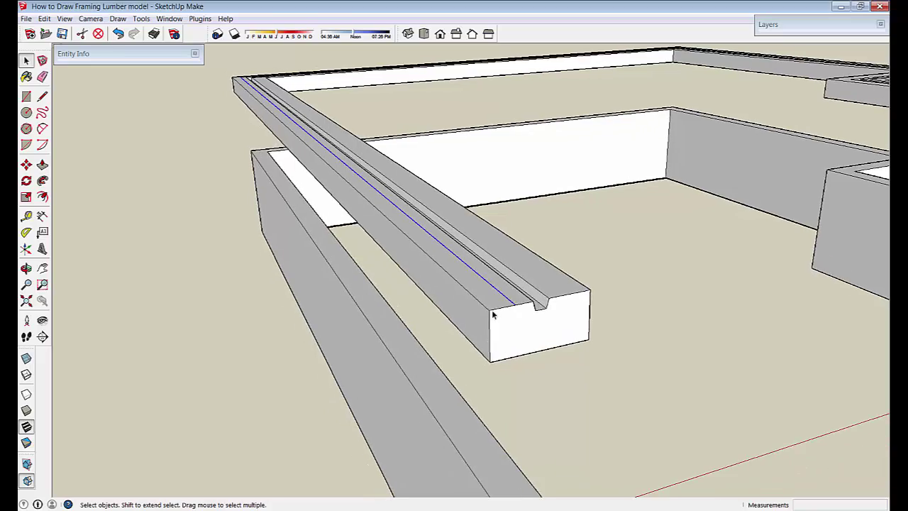
middle_click_drag(510, 299, 438, 316)
scroll(563, 411, "down", 3)
middle_click_drag(563, 413, 565, 365)
scroll(565, 365, "up", 4)
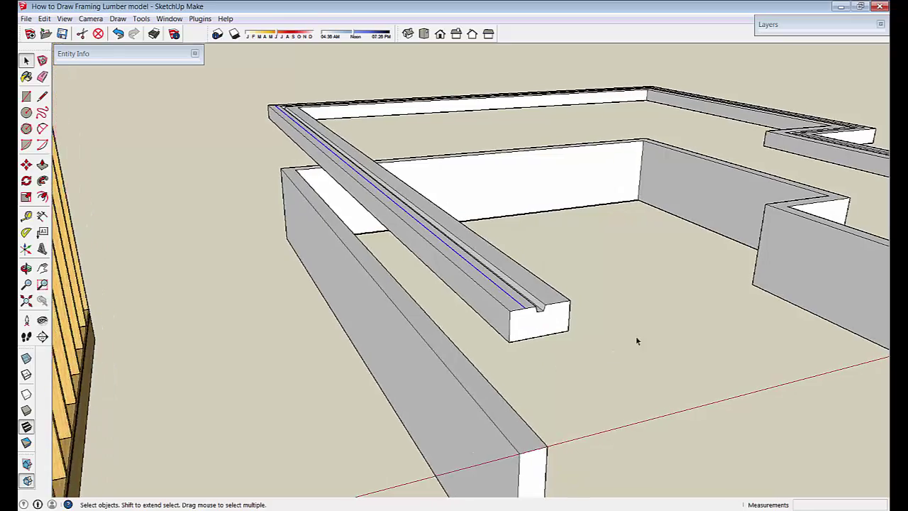
scroll(531, 308, "down", 3)
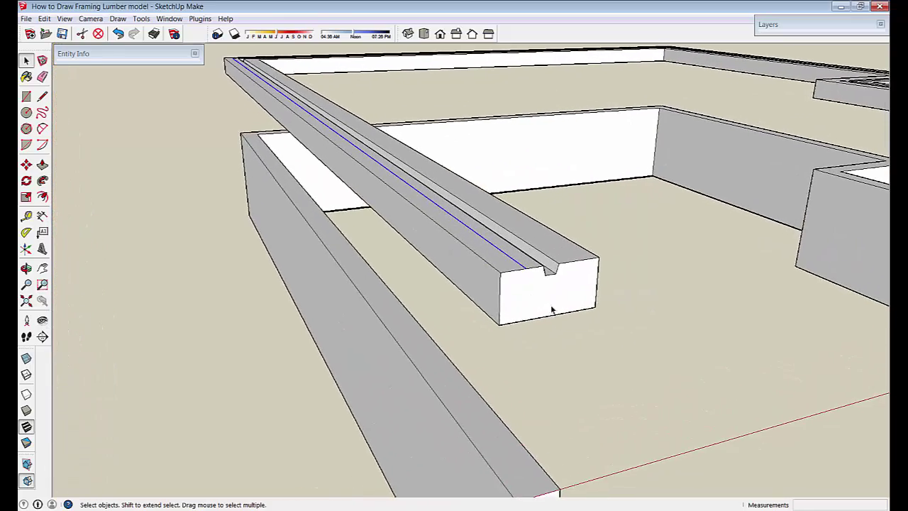
Select all connected geometry of the raised footing and make it a group.
triple_click(524, 271)
right_click(524, 272)
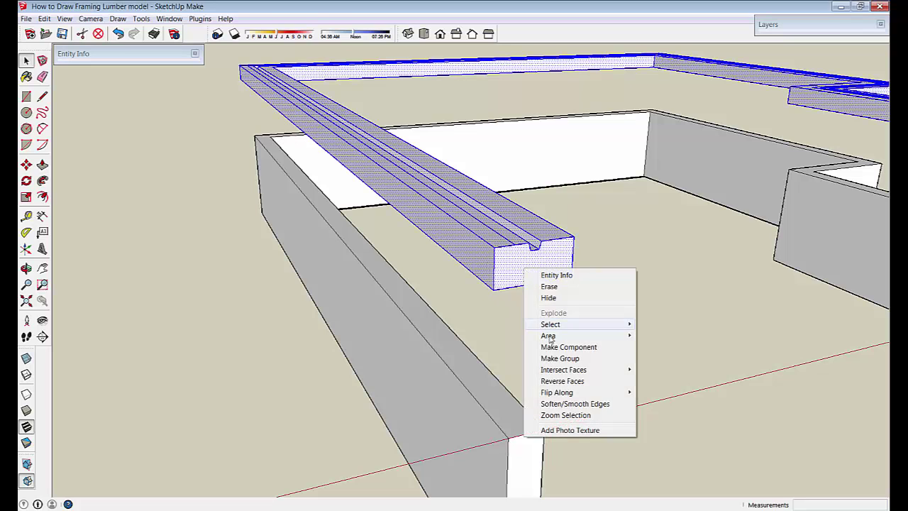
left_click(560, 358)
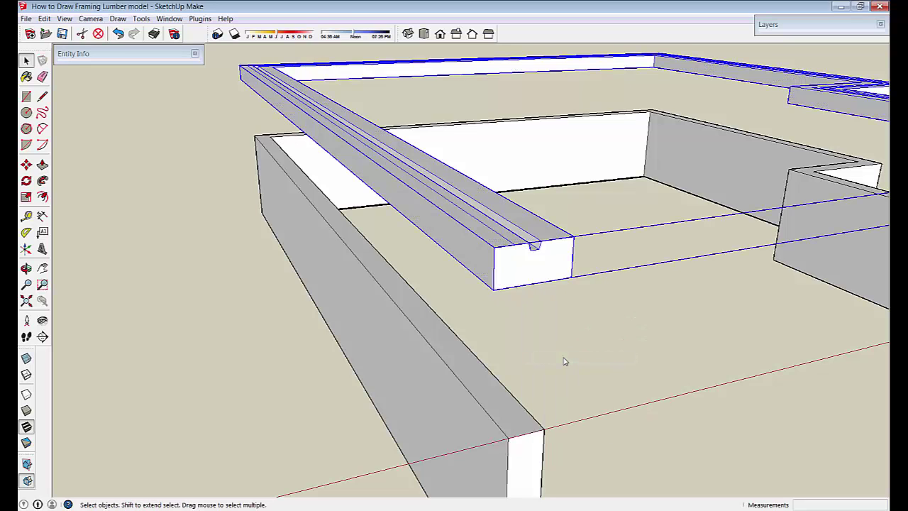
Move the footing group from the front endpoint of its lengthwise top edge onto the wall's lower outer corner so the keys interlock.
key("m")
left_click(514, 247)
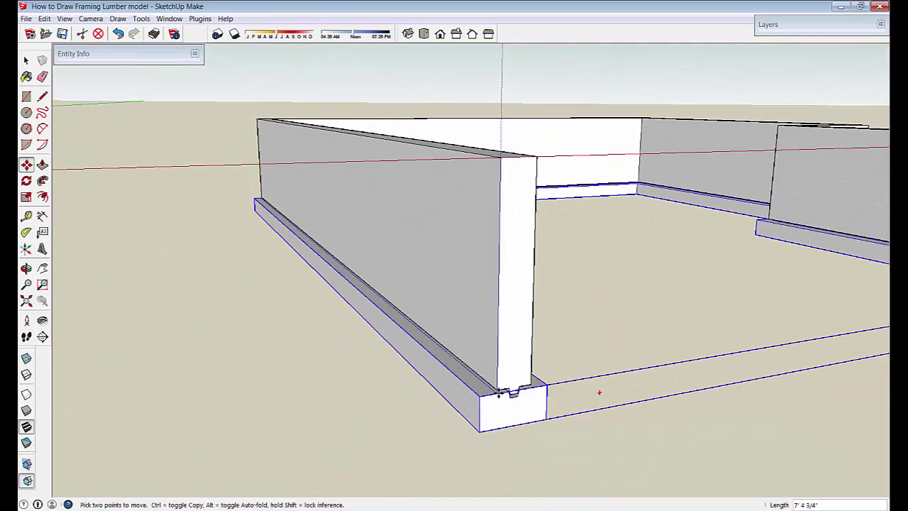
left_click(499, 386)
middle_click_drag(520, 258, 532, 253)
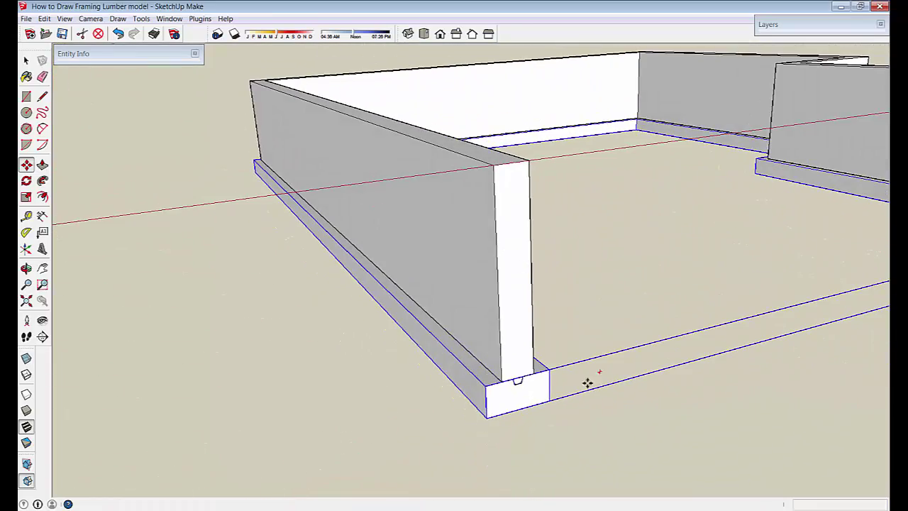
left_click(357, 429)
Select the entire foundation wall and paint it with Concrete_Form_4x8 from the Asphalt and Concrete materials.
middle_click_drag(357, 429, 147, 158)
triple_click(475, 239)
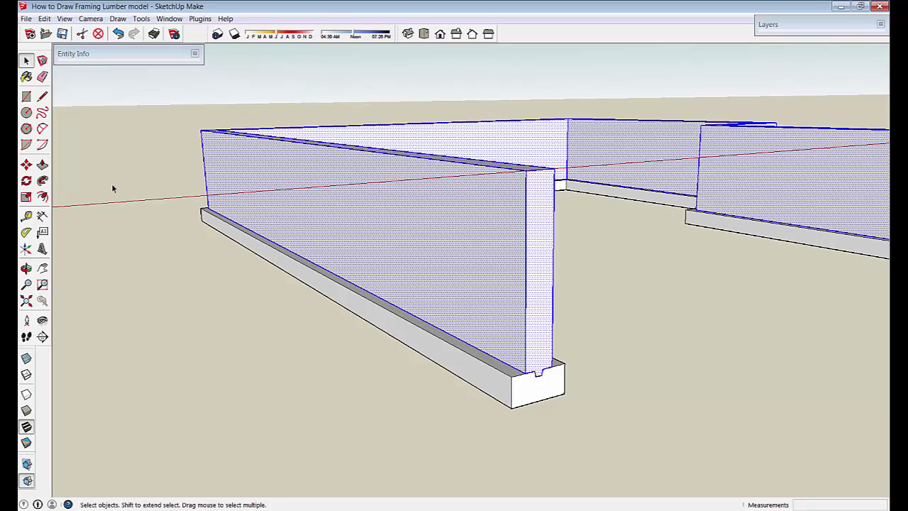
left_click(26, 77)
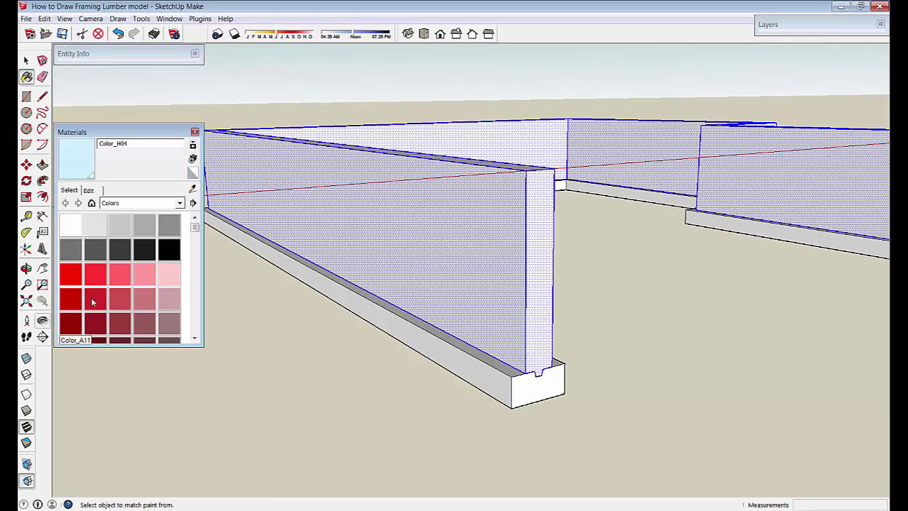
left_click(180, 204)
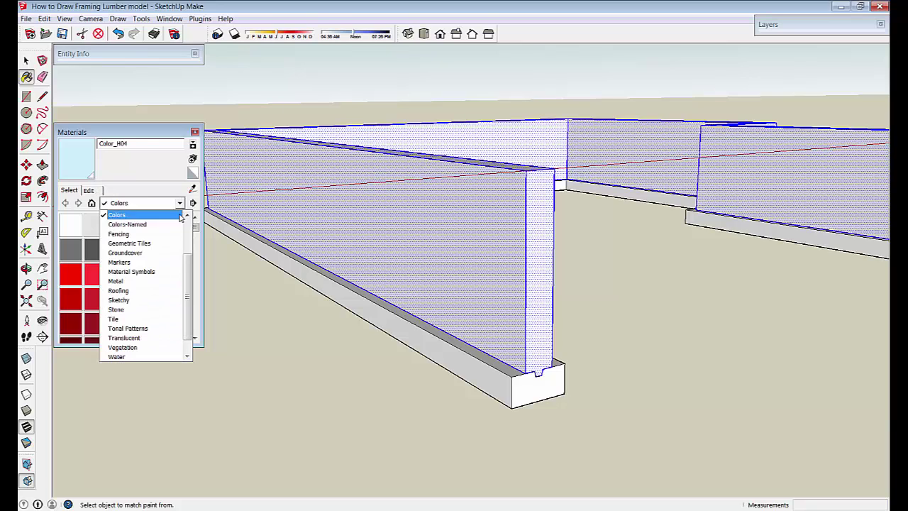
scroll(187, 296, "up", 3)
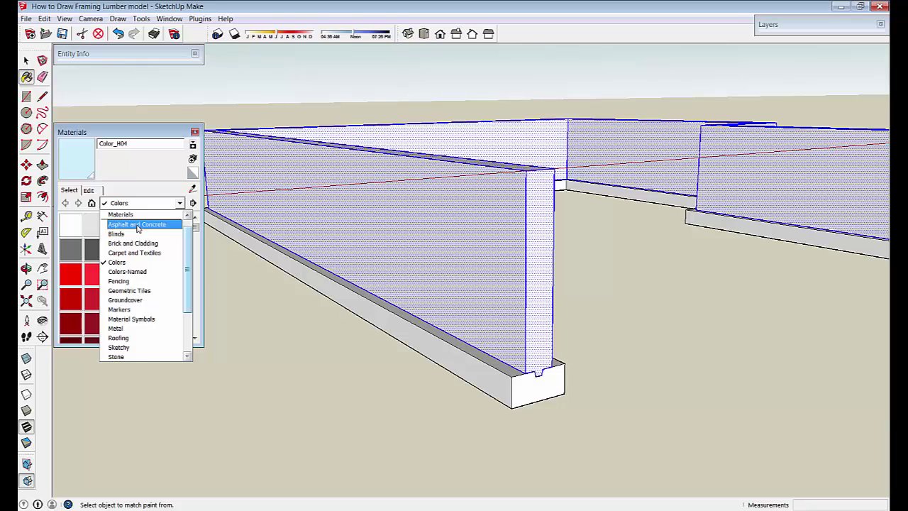
left_click(137, 226)
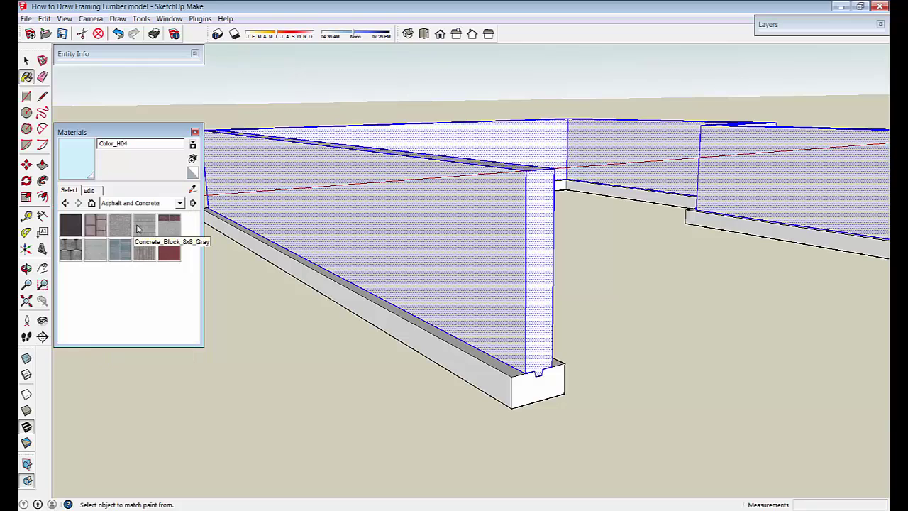
left_click(96, 249)
left_click(436, 242)
mouse_move(448, 270)
middle_mouse_down()
mouse_move(509, 263)
mouse_move(476, 324)
mouse_move(430, 367)
mouse_move(369, 364)
middle_mouse_up()
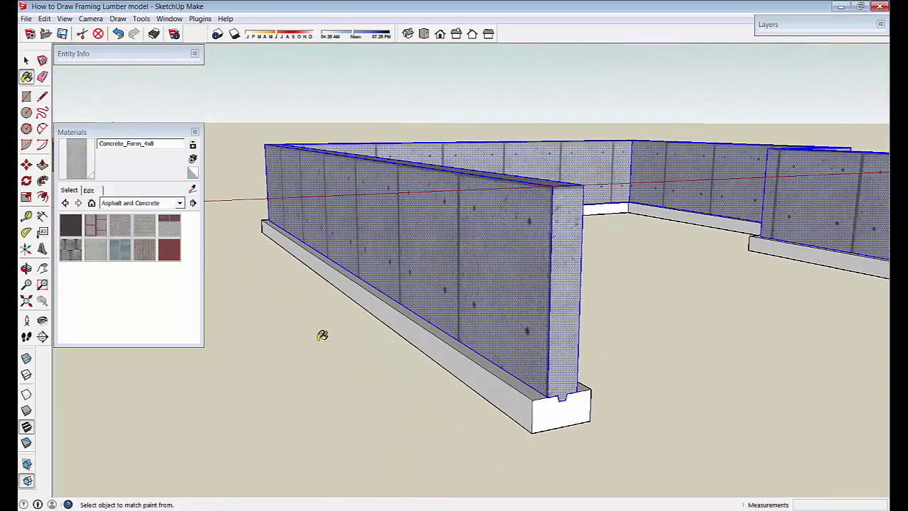
Paint the wall's end face and top face with Concrete_Aggregate_Smoke.
middle_click_drag(584, 358, 538, 315)
left_click(541, 313)
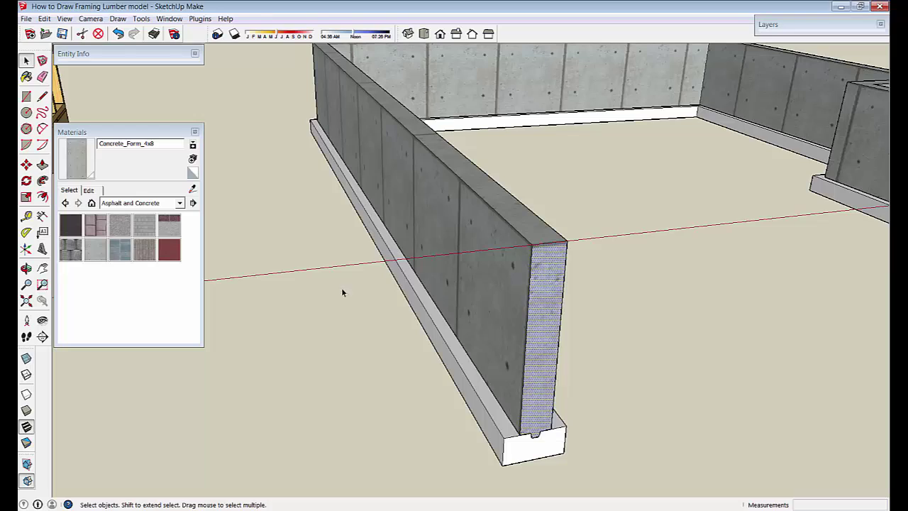
left_click(122, 230)
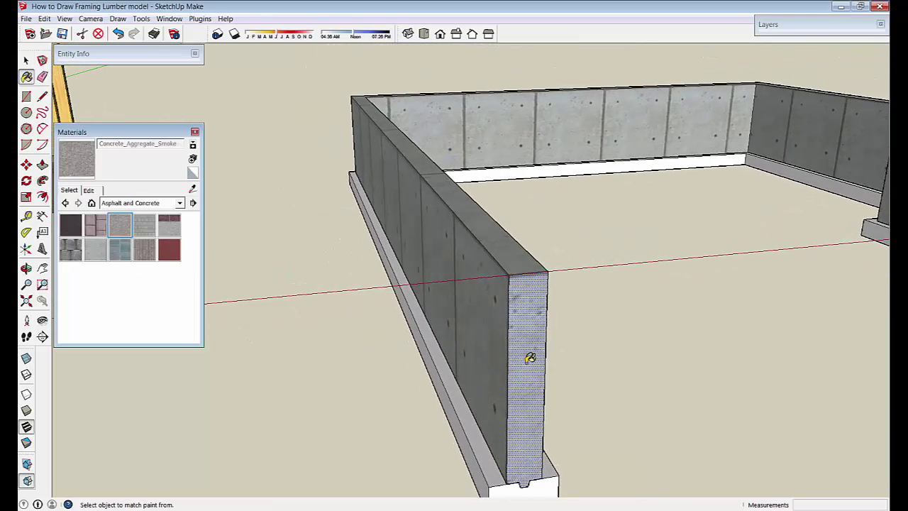
left_click(527, 358)
middle_click_drag(518, 266, 425, 459)
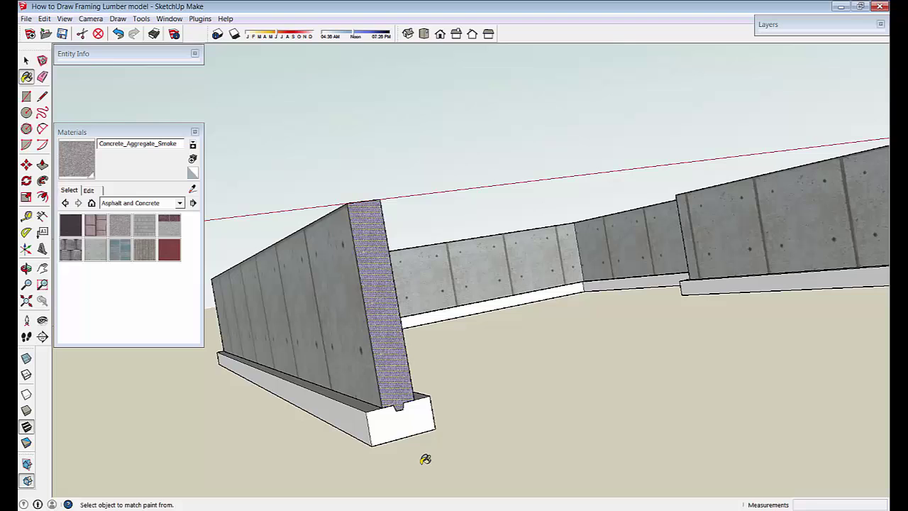
Open the footing group, paint all its faces with Concrete_Aggregate_Smoke, and close the group.
left_click(383, 432)
double_click(381, 429)
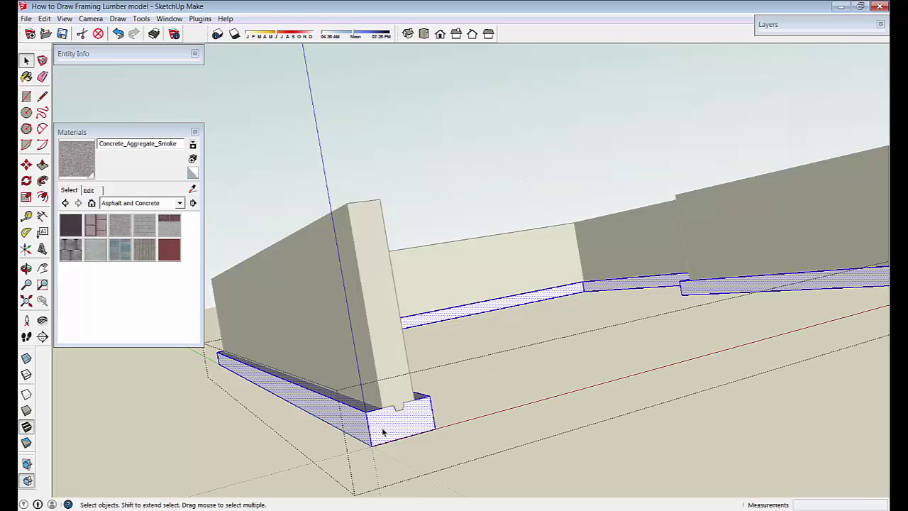
left_click(126, 225)
mouse_move(426, 418)
middle_mouse_down()
mouse_move(444, 457)
mouse_move(552, 460)
middle_mouse_up()
left_click(447, 459)
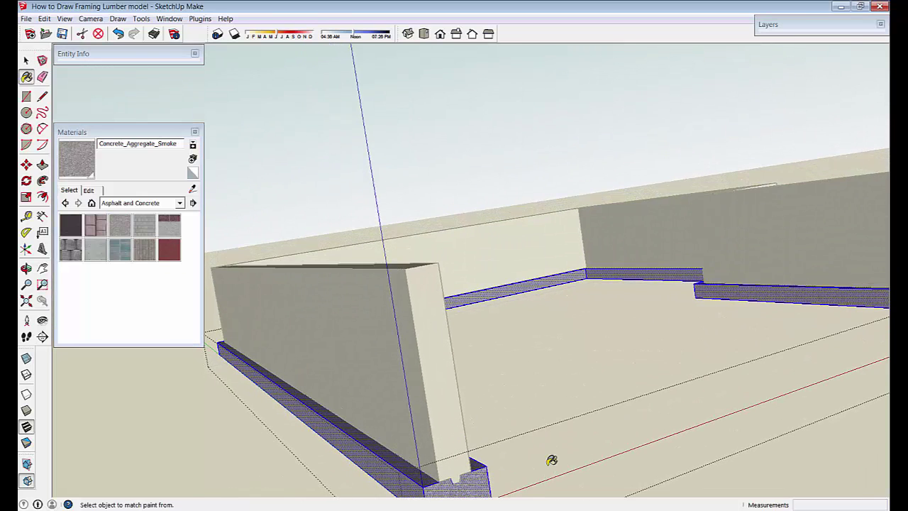
left_click(564, 413)
middle_click_drag(537, 394, 184, 279)
left_click(209, 441)
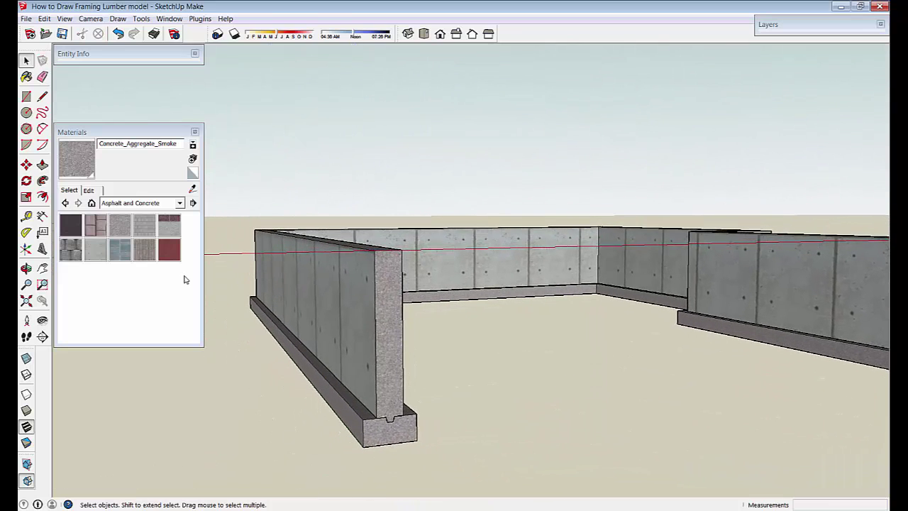
Collapse the Materials window and place it directly below Entity Info.
left_click(129, 133)
left_click_drag(125, 135, 125, 80)
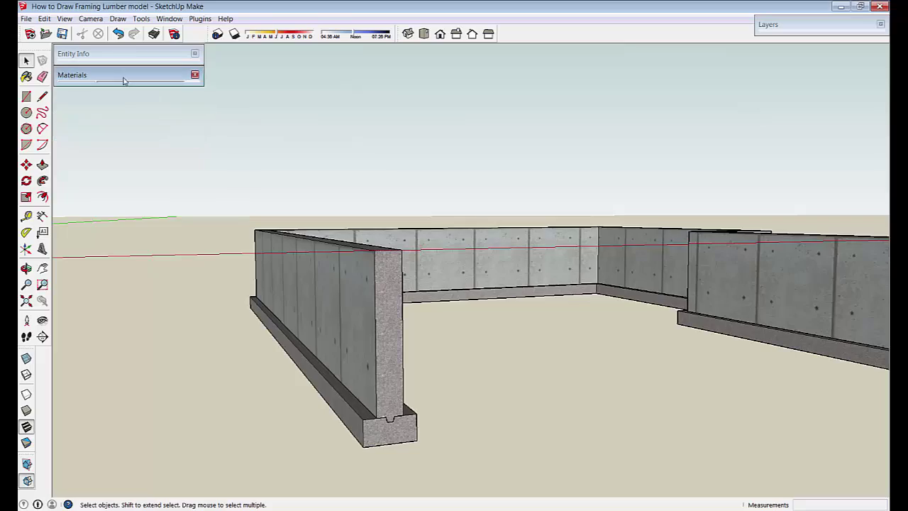
scroll(429, 305, "down", 2)
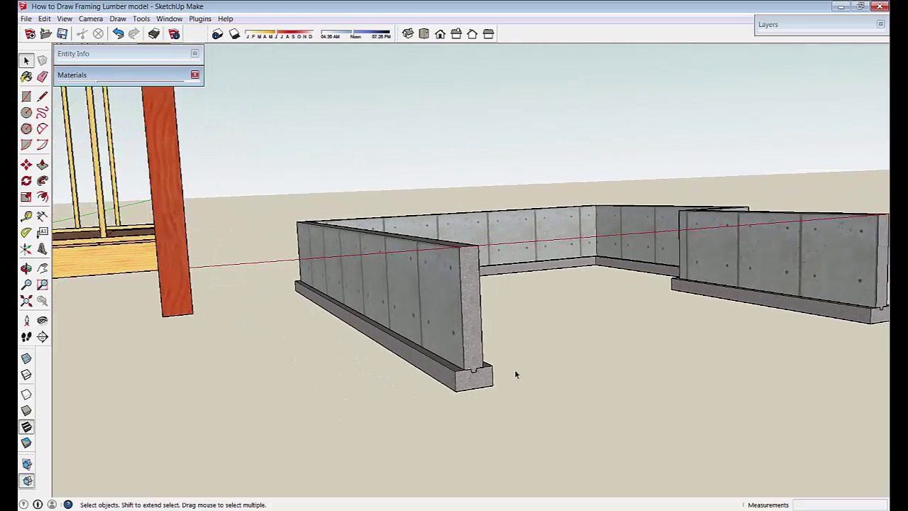
middle_click_drag(677, 385, 566, 378)
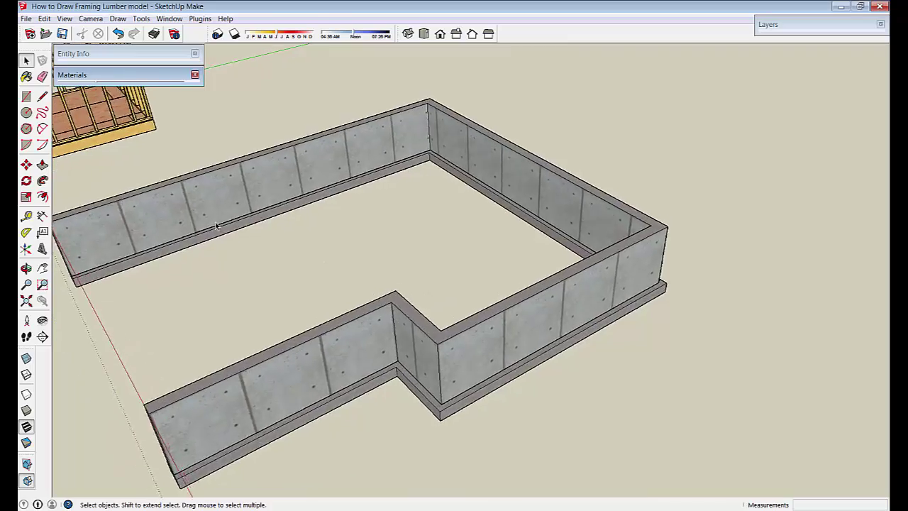
left_click(41, 98)
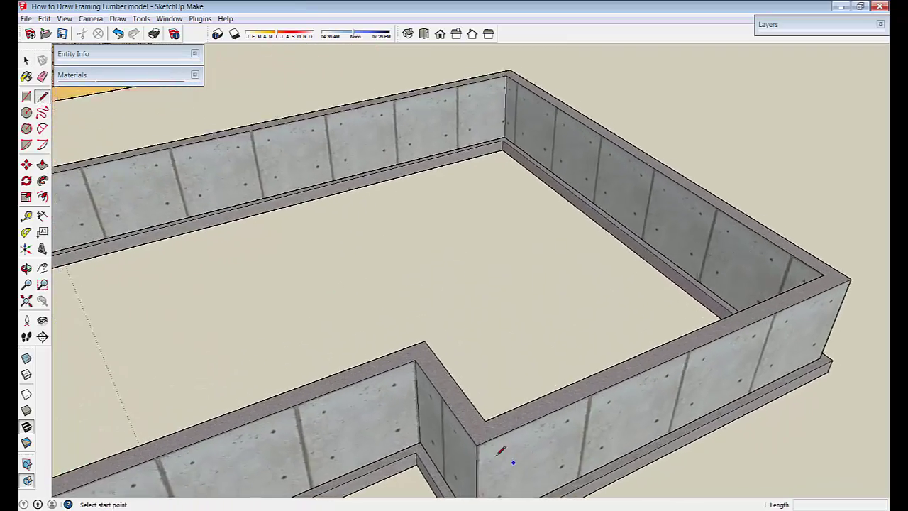
scroll(480, 451, "up", 5)
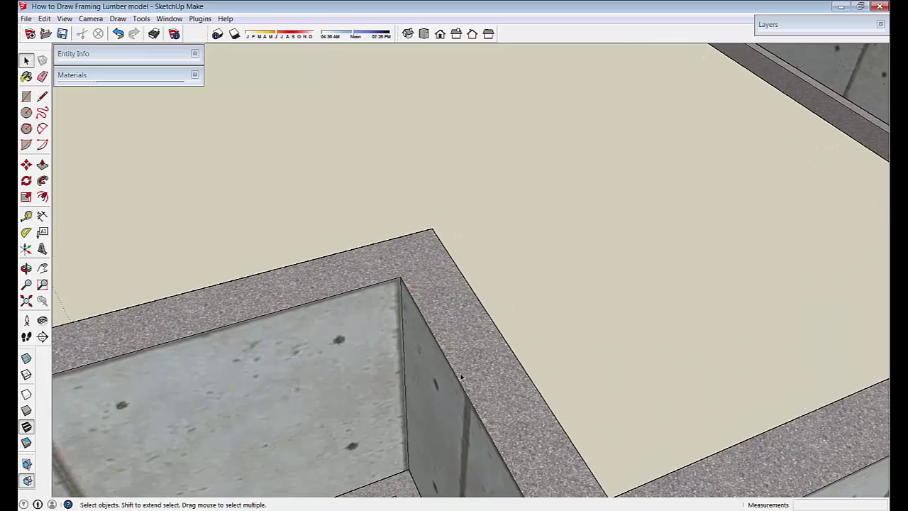
double_click(468, 372)
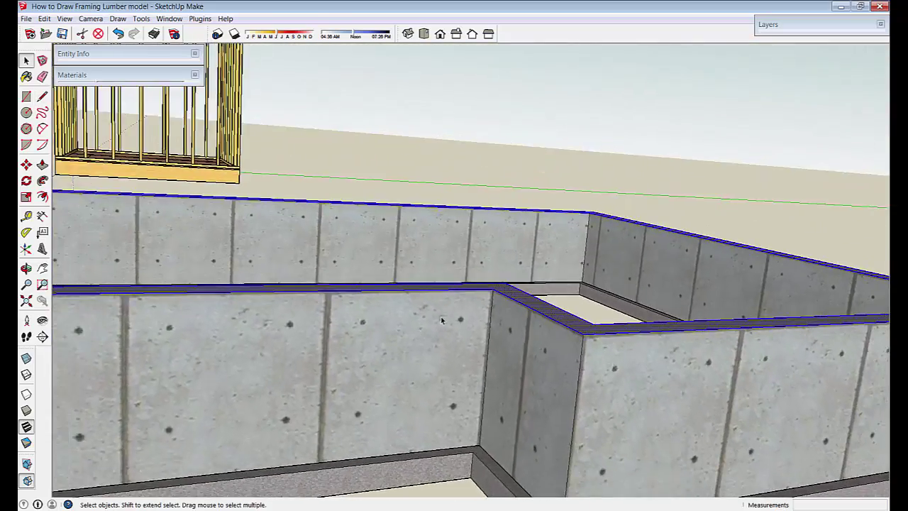
Select the whole connected foundation wall and make it a group.
scroll(441, 320, "down", 3)
middle_click_drag(441, 319, 350, 391)
left_click(424, 376)
scroll(365, 379, "down", 2)
triple_click(506, 314)
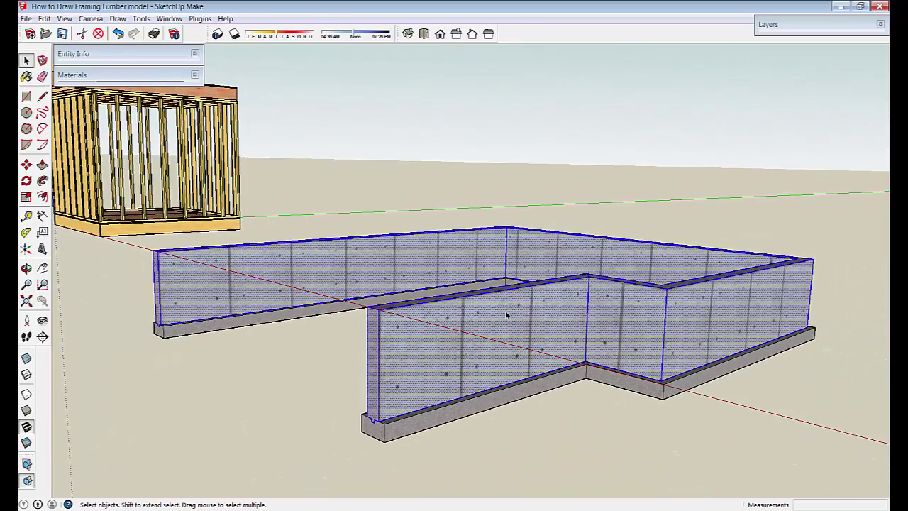
right_click(506, 316)
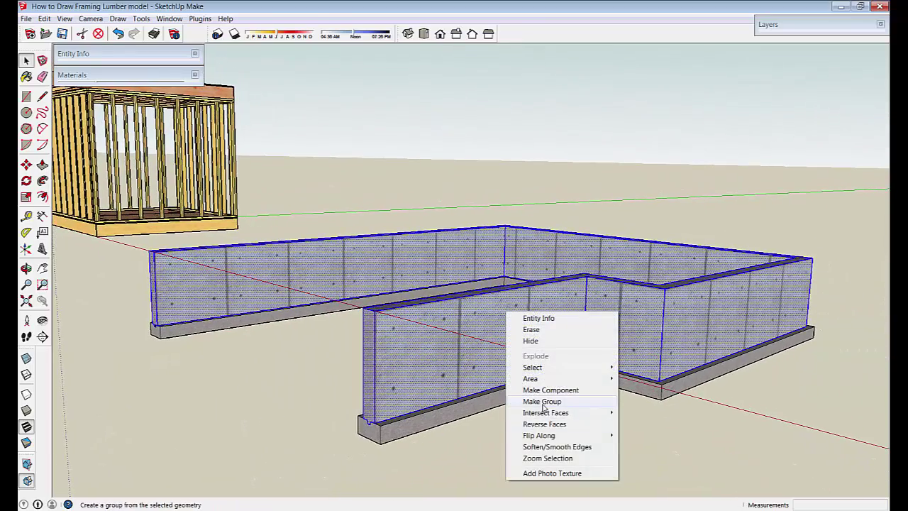
left_click(545, 402)
Open the wall group and draw a line across the wall's top face at the corner of the jog, square to the wall.
middle_click_drag(544, 401, 494, 353)
scroll(487, 364, "up", 5)
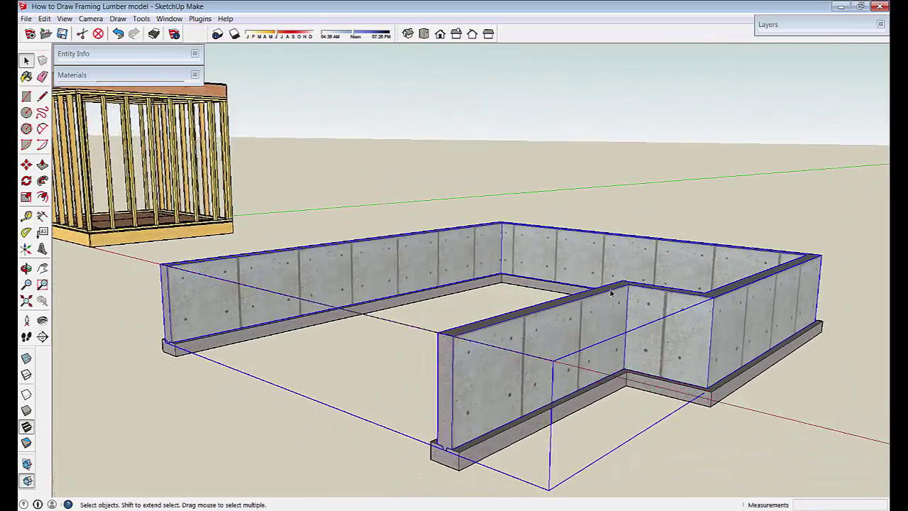
double_click(480, 367)
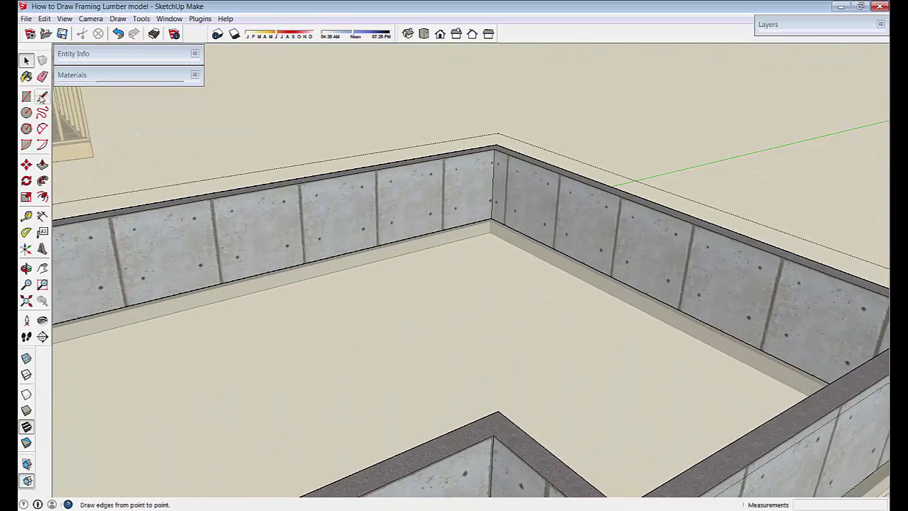
left_click(42, 95)
scroll(499, 397, "up", 4)
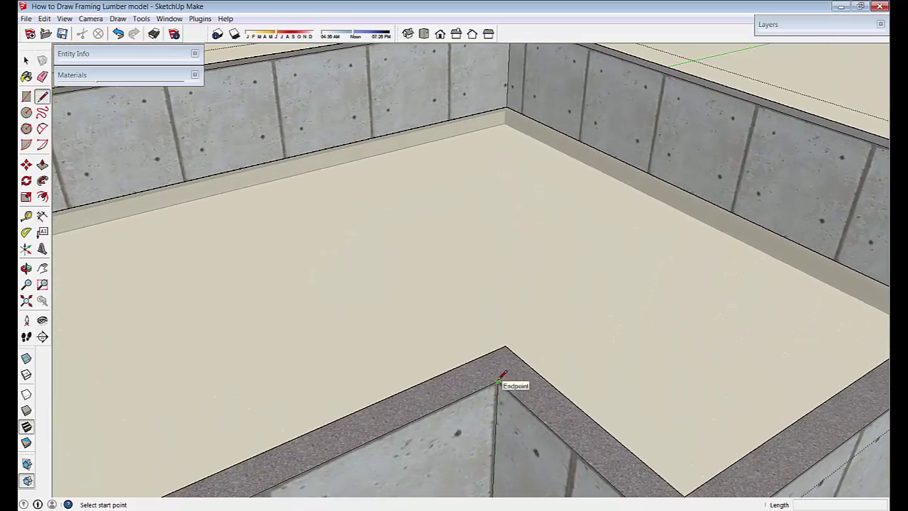
scroll(476, 356, "up", 2)
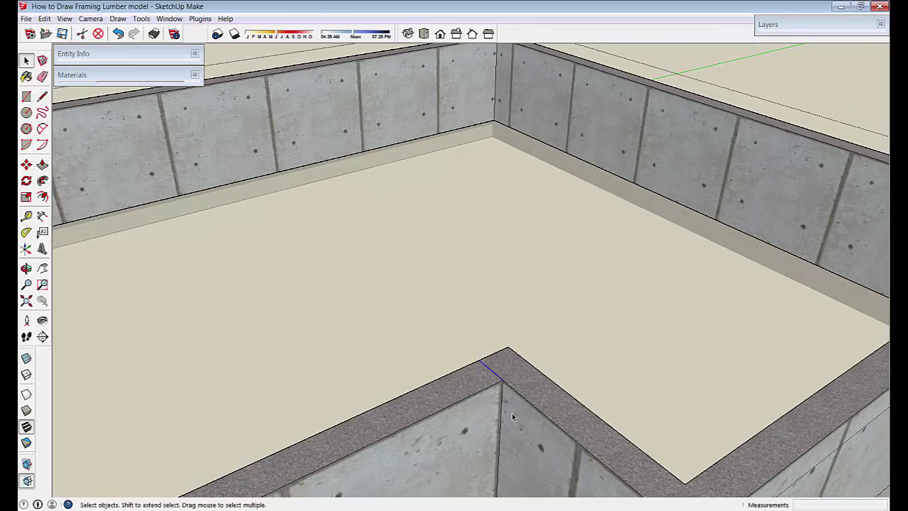
Copy the dividing line straight across to the top face of the opposite wall.
key("m")
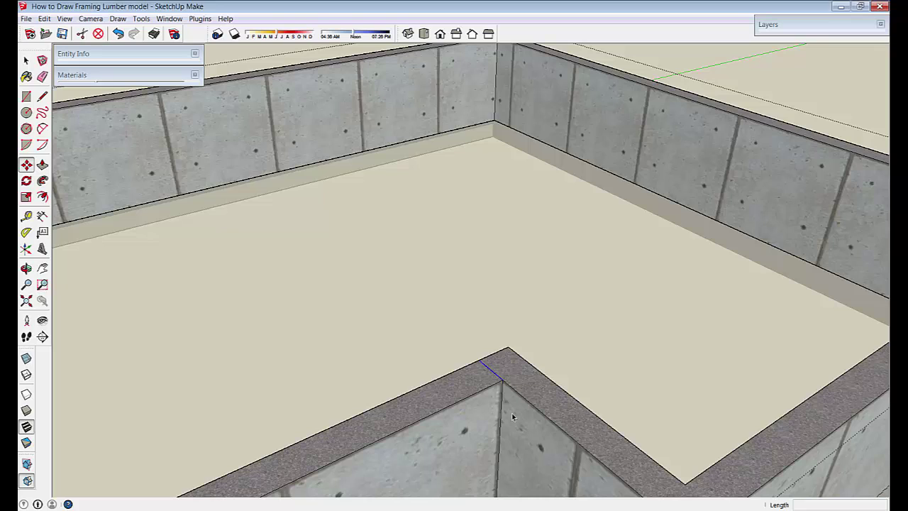
middle_click_drag(512, 417, 515, 417, "shift")
key("ctrl")
left_click(501, 380)
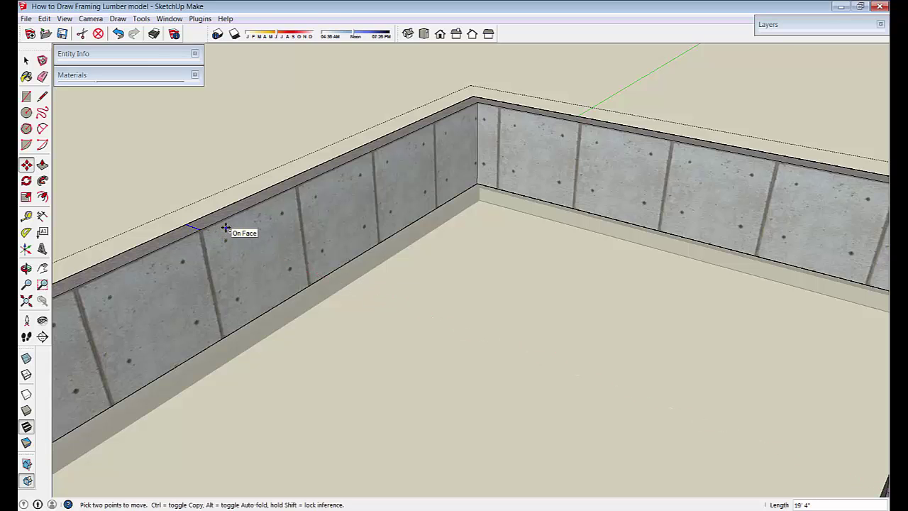
scroll(175, 268, "down", 5)
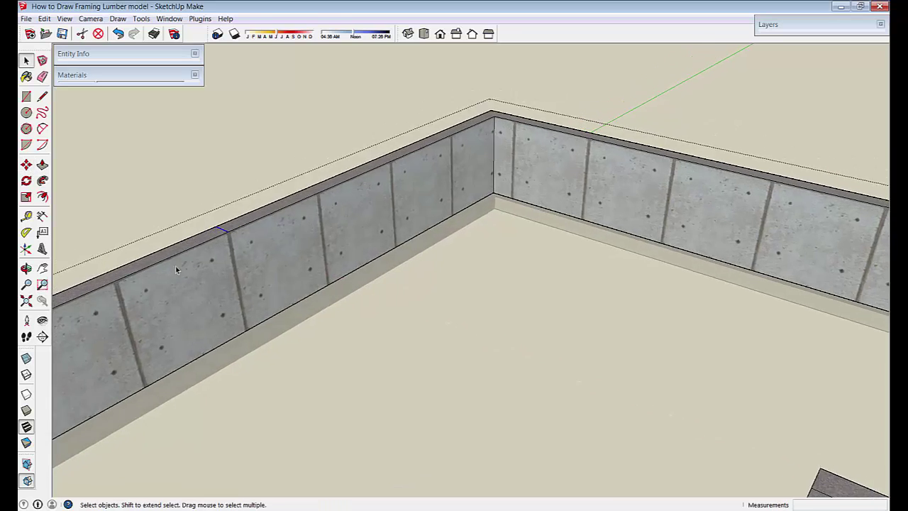
Push/Pull the top face of the rear wall section, beyond the two dividing lines, up 18 inches.
middle_click_drag(180, 265, 266, 216)
mouse_move(107, 183)
middle_mouse_down()
mouse_move(95, 195)
mouse_move(107, 199)
middle_mouse_up()
left_click(43, 165)
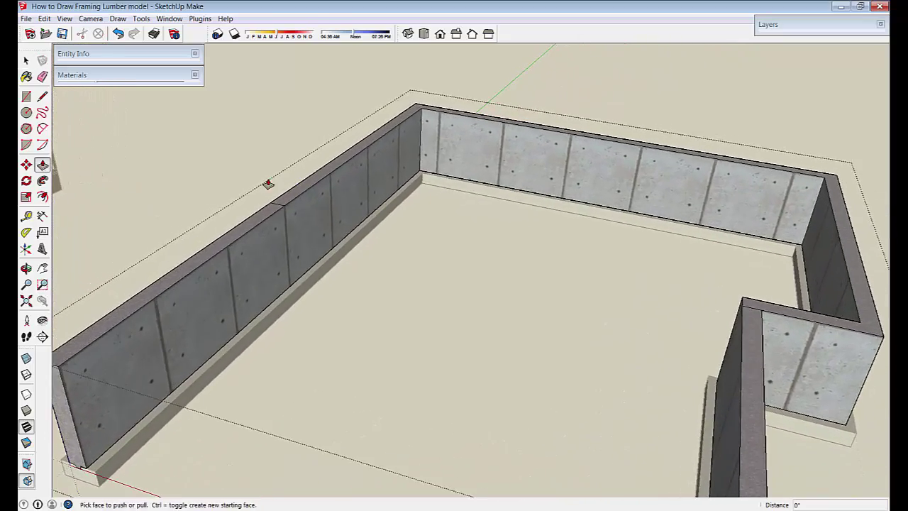
left_click_drag(294, 192, 292, 166)
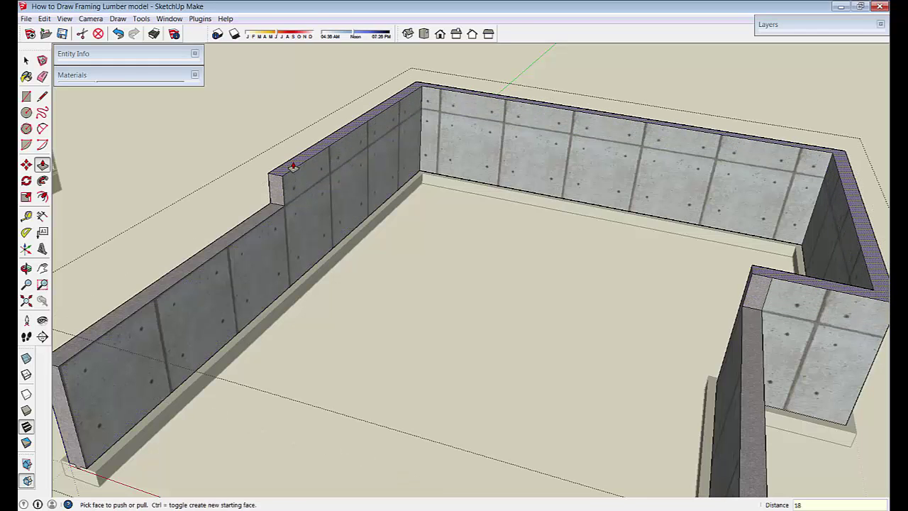
key("Return")
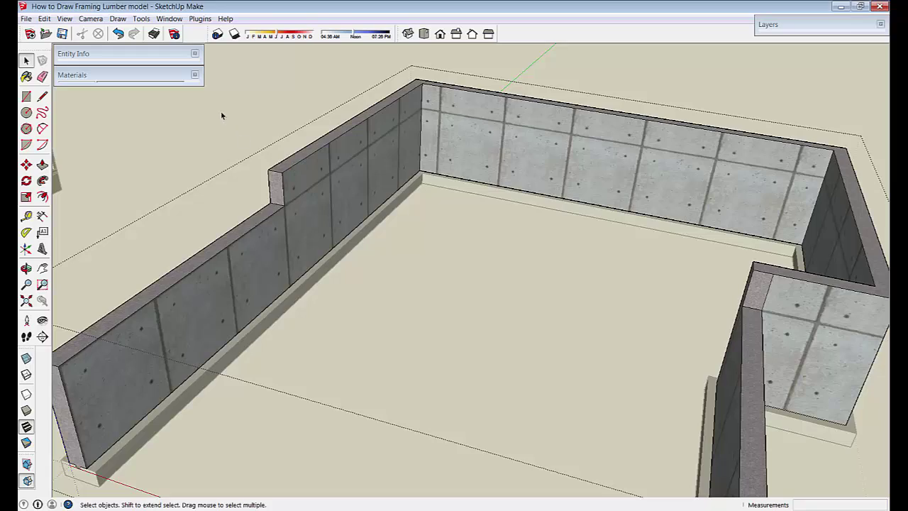
Reopen the wall group and erase the leftover vertical edge beside the raised section at the jog, then close the group.
middle_click_drag(221, 112, 151, 167)
scroll(147, 148, "up", 2)
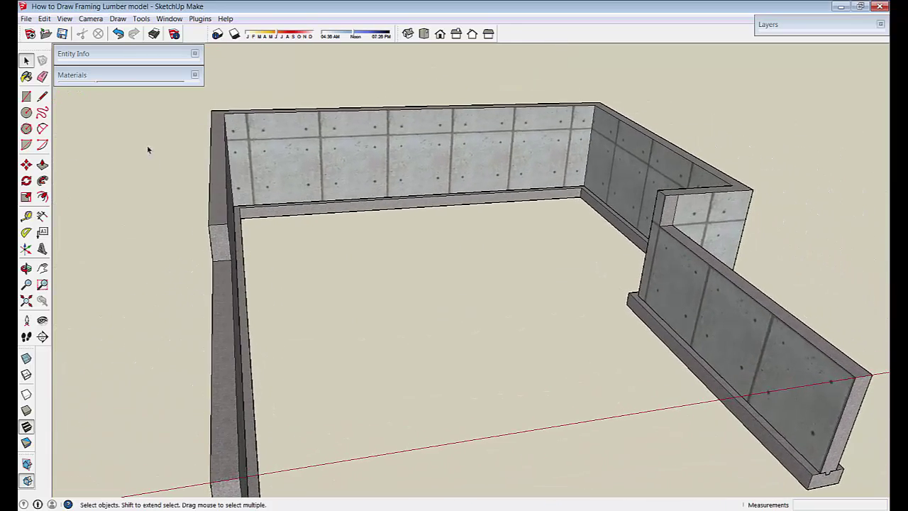
double_click(287, 153)
left_click(42, 76)
scroll(522, 227, "up", 5)
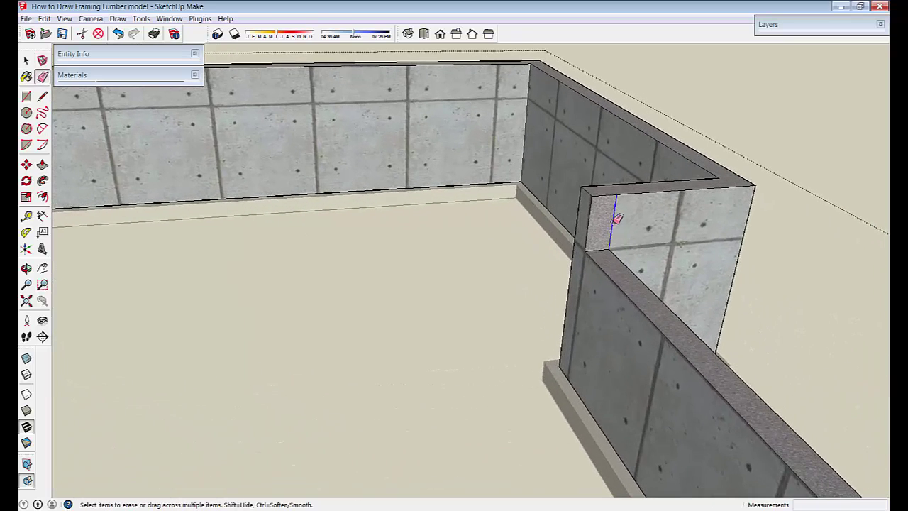
scroll(627, 224, "down", 1)
middle_click_drag(630, 223, 729, 193)
scroll(450, 239, "down", 3)
middle_click_drag(567, 212, 351, 341)
scroll(546, 282, "down", 3)
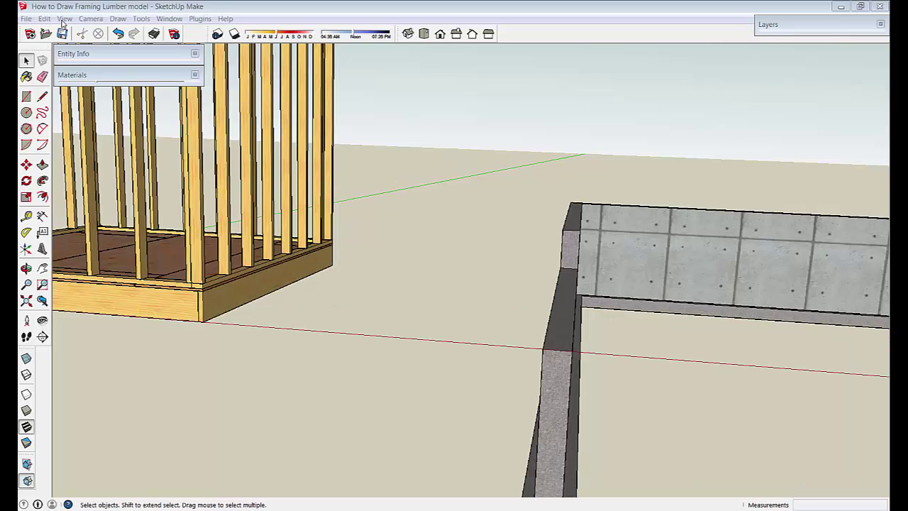
Paste the shed's bottom plate in place and move the copy onto the lower foundation wall, flush with its outer front corner.
left_click(44, 20)
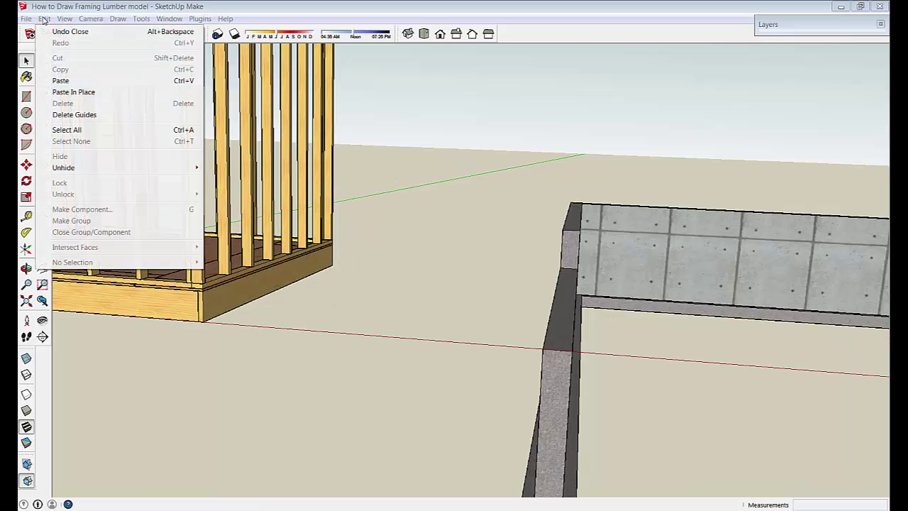
left_click(50, 94)
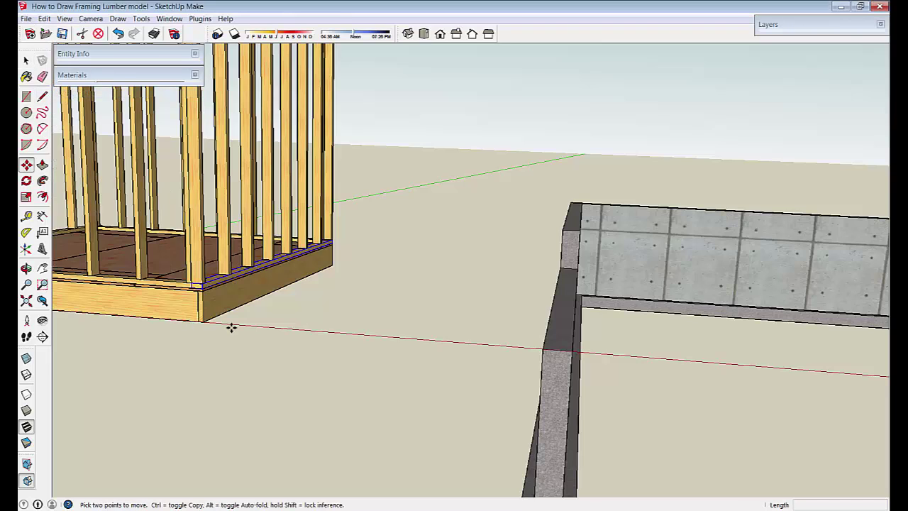
scroll(282, 213, "up", 1)
left_click(191, 293)
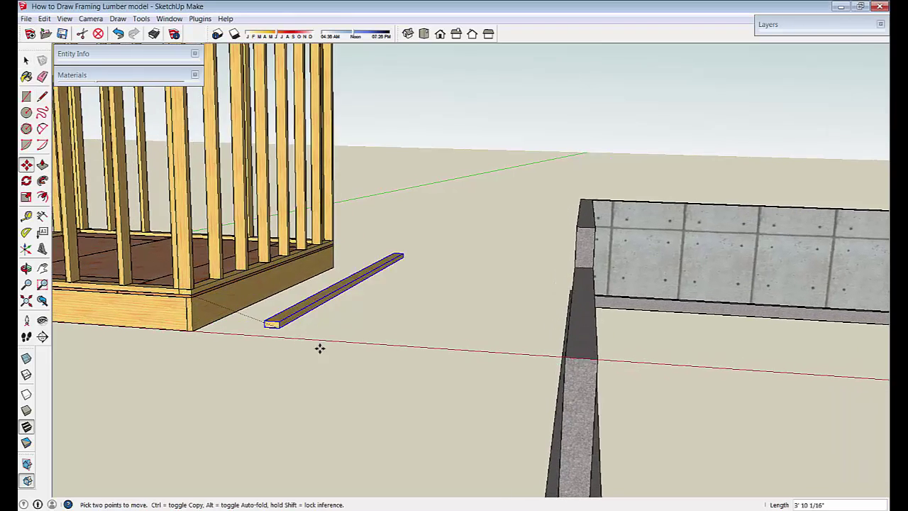
scroll(574, 334, "up", 1)
middle_click_drag(586, 349, 772, 272)
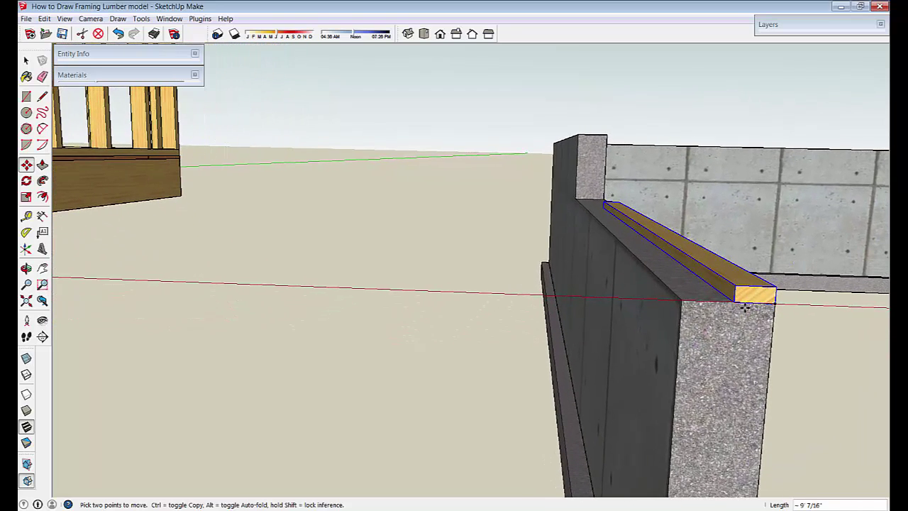
left_click(734, 301)
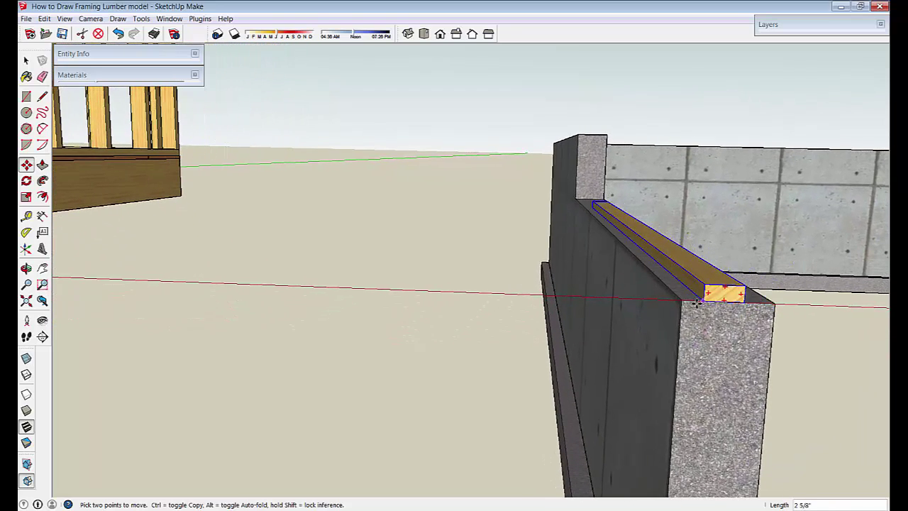
left_click(681, 300)
Expand Entity Info and examine the selected plate's properties.
middle_click_drag(707, 346, 663, 346)
middle_click_drag(449, 299, 560, 300)
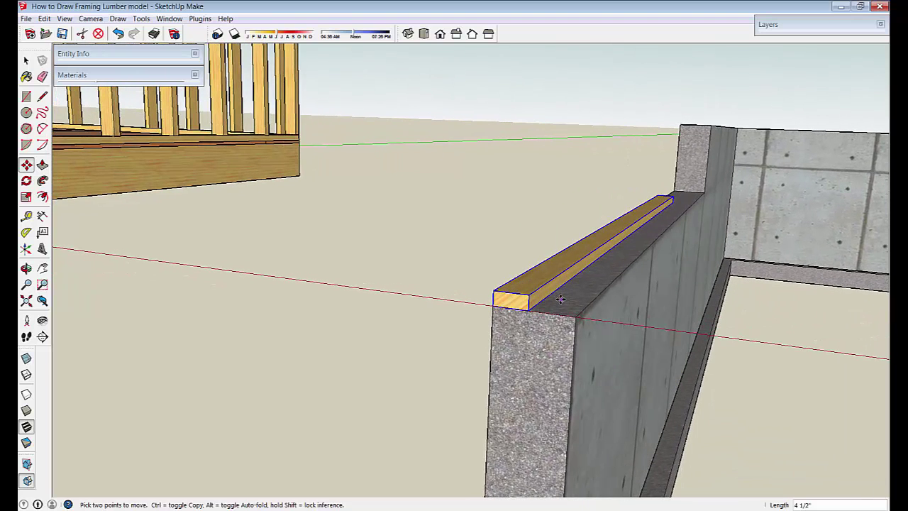
right_click(551, 286)
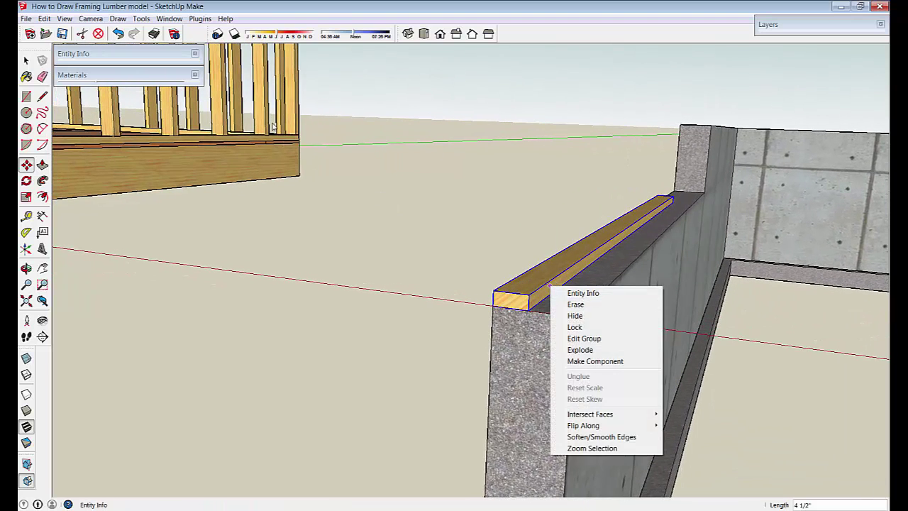
left_click(144, 55)
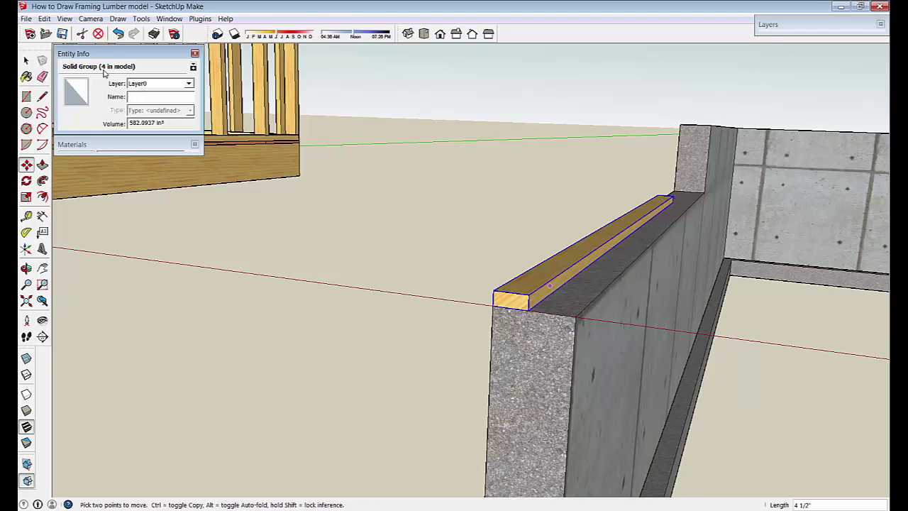
middle_click_drag(496, 269, 505, 244)
middle_click_drag(515, 293, 481, 285)
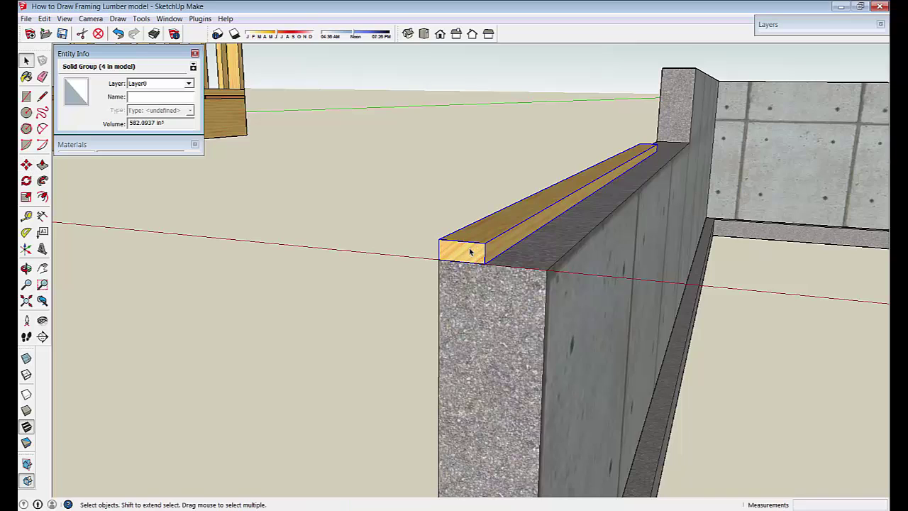
Open the plate group, widen the plate by 2 inches and extend its far end to meet the raised wall section.
double_click(470, 251)
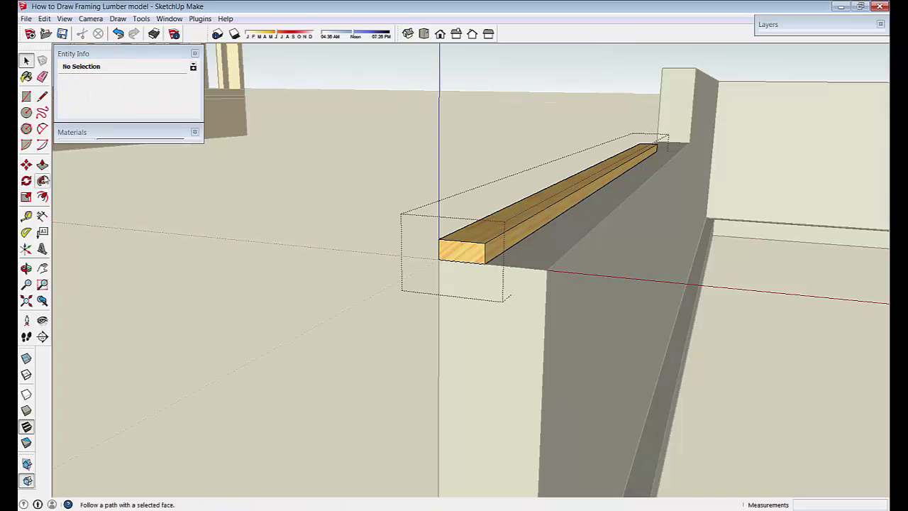
left_click_drag(491, 250, 517, 253)
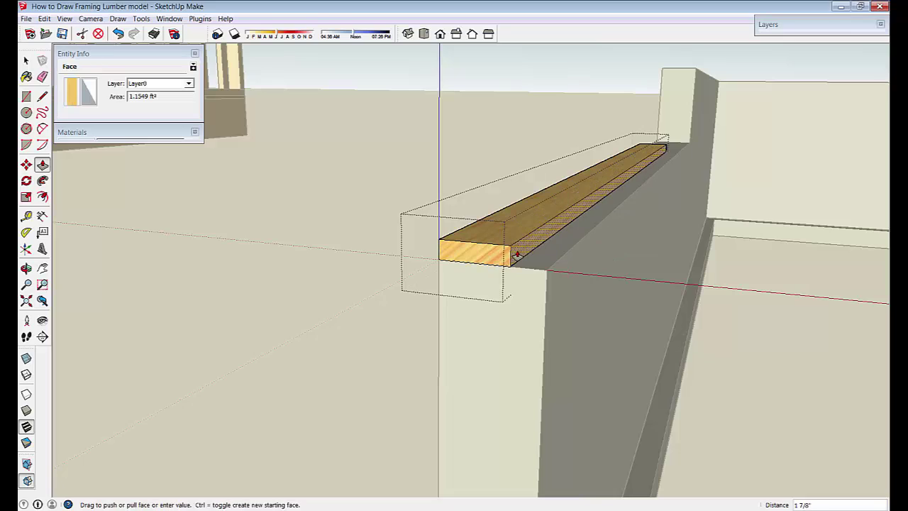
key("Return")
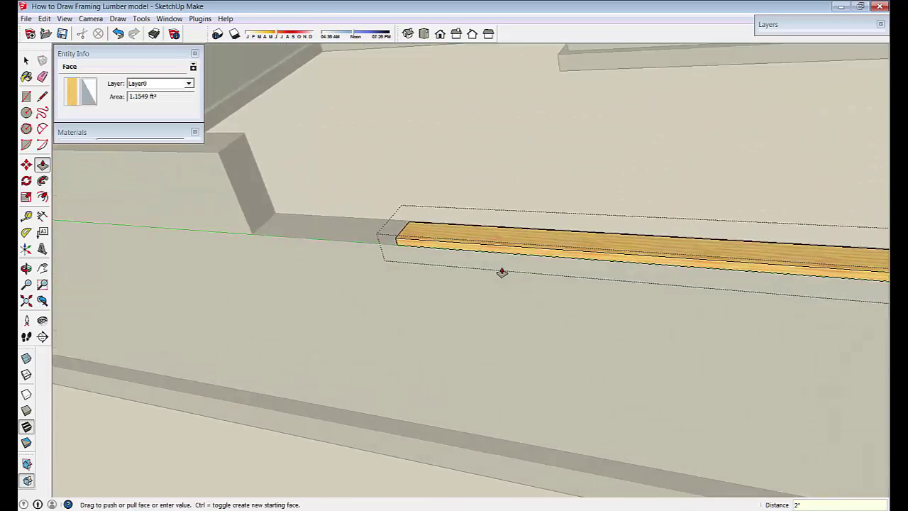
middle_click_drag(501, 272, 633, 250)
left_click_drag(654, 248, 404, 102)
left_click(404, 102)
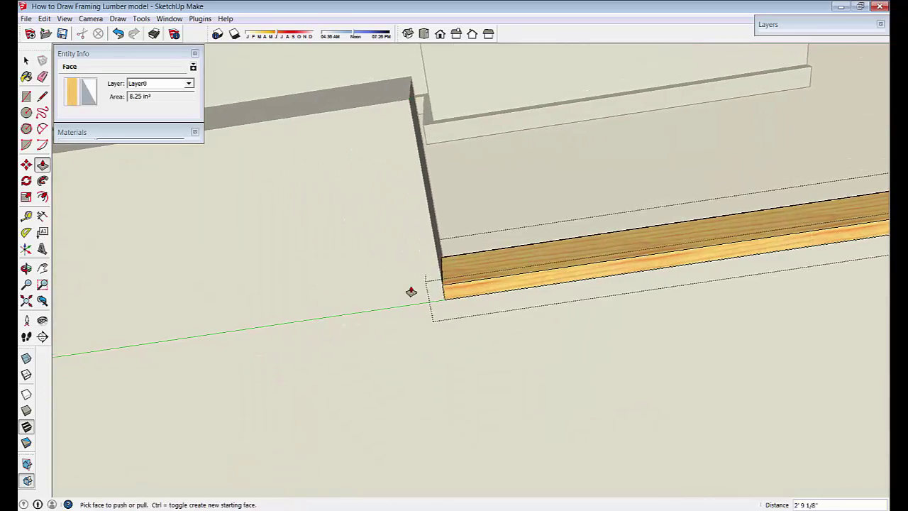
Paint the top face of the sill plate with the Wood_Plywood_Knots material from the Wood library.
middle_click_drag(412, 291, 400, 338)
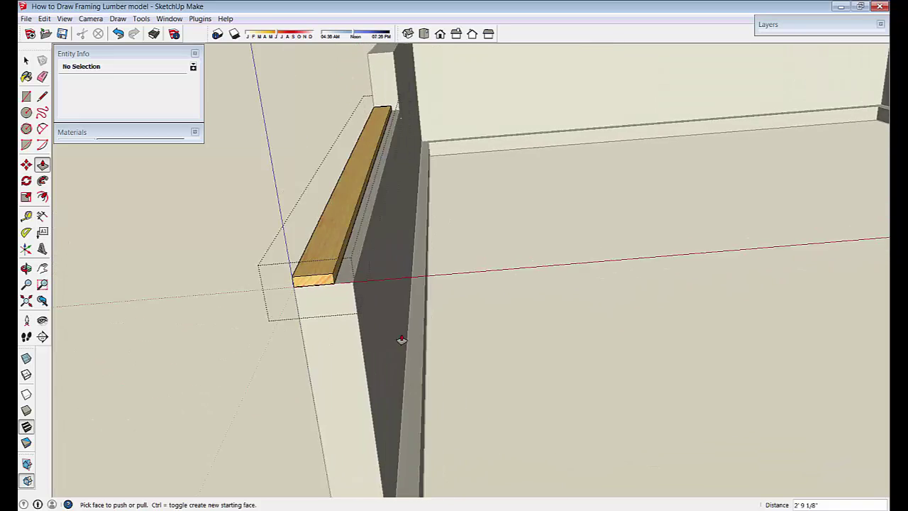
middle_click_drag(124, 131, 121, 137)
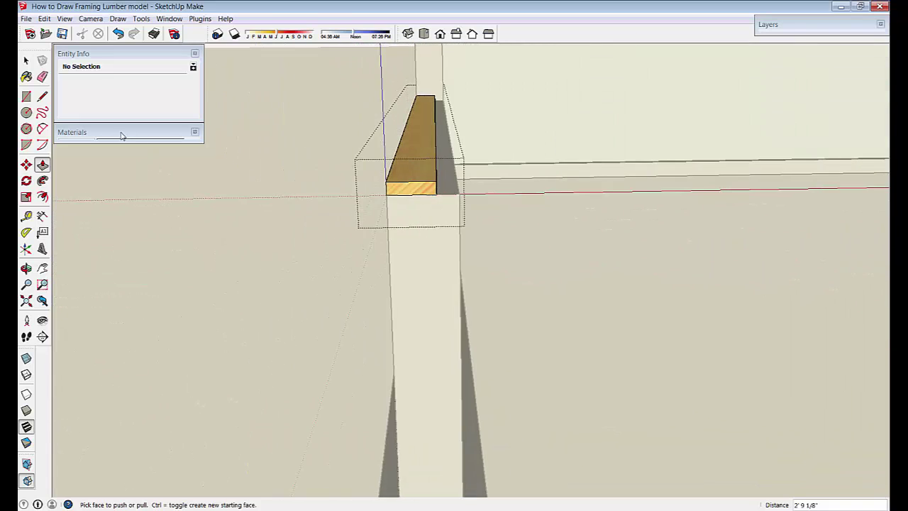
left_click(121, 135)
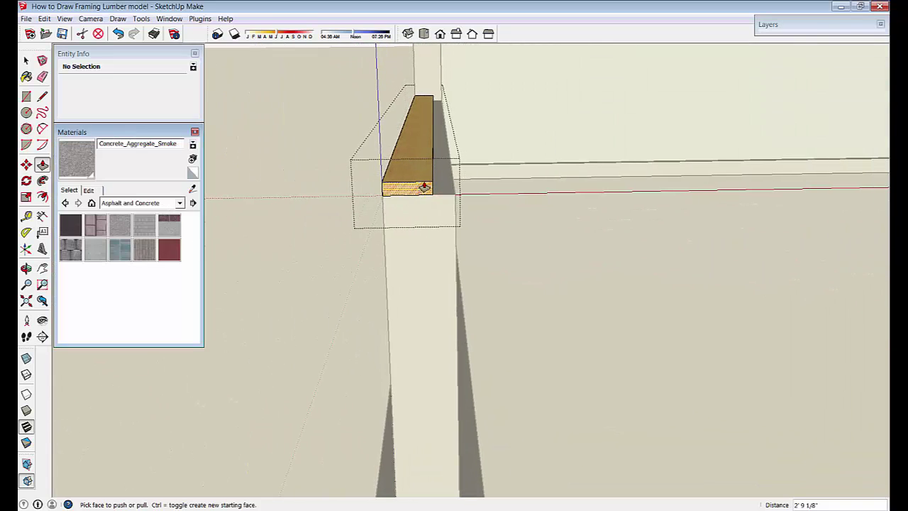
left_click(181, 203)
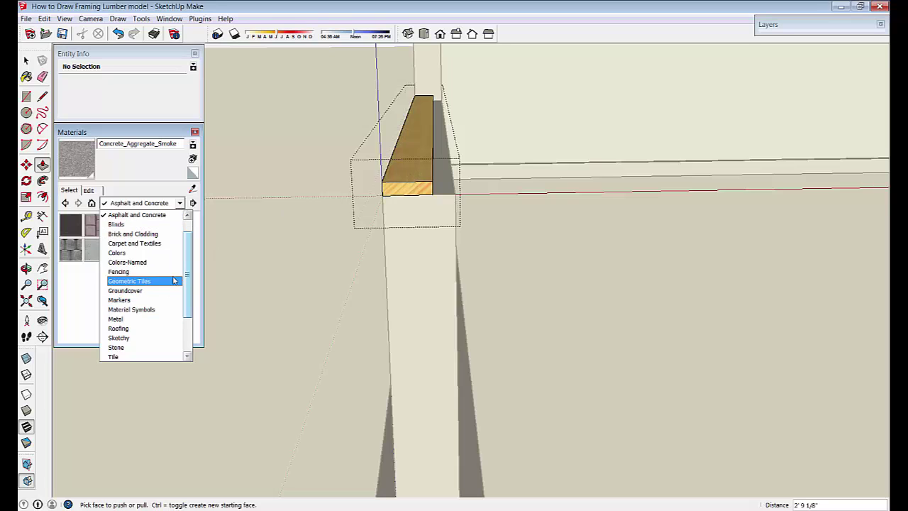
left_click_drag(188, 274, 188, 345)
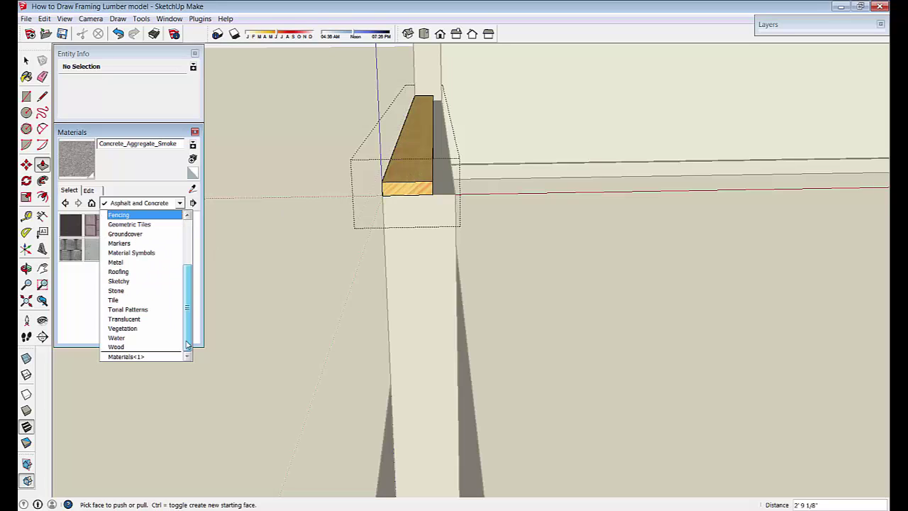
left_click(114, 347)
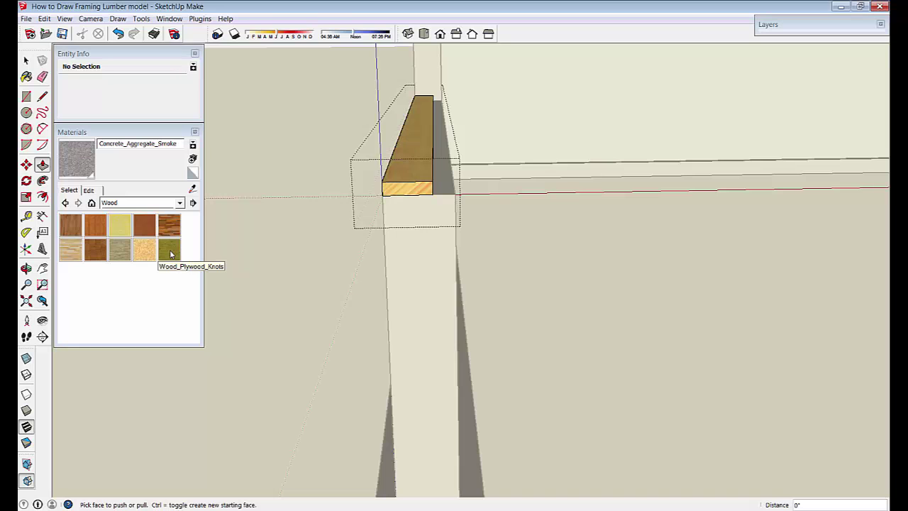
left_click(170, 250)
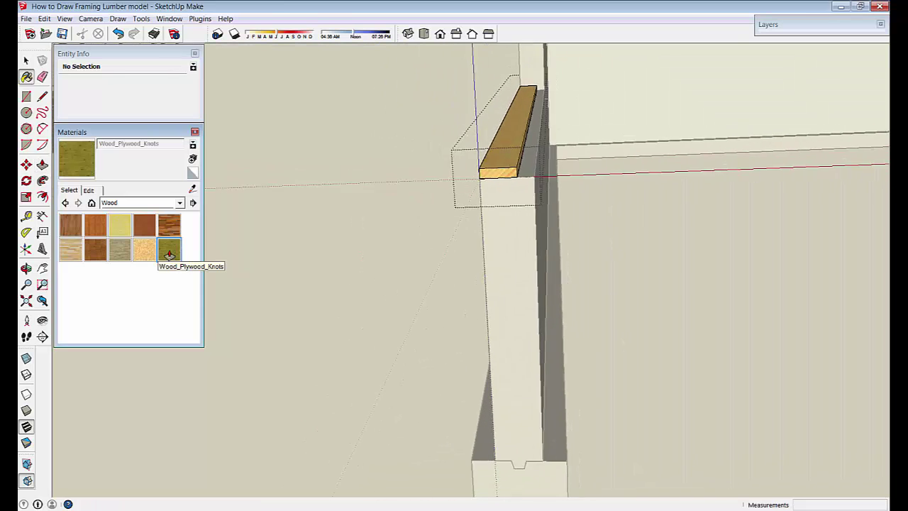
left_click(462, 193)
scroll(433, 239, "up", 5)
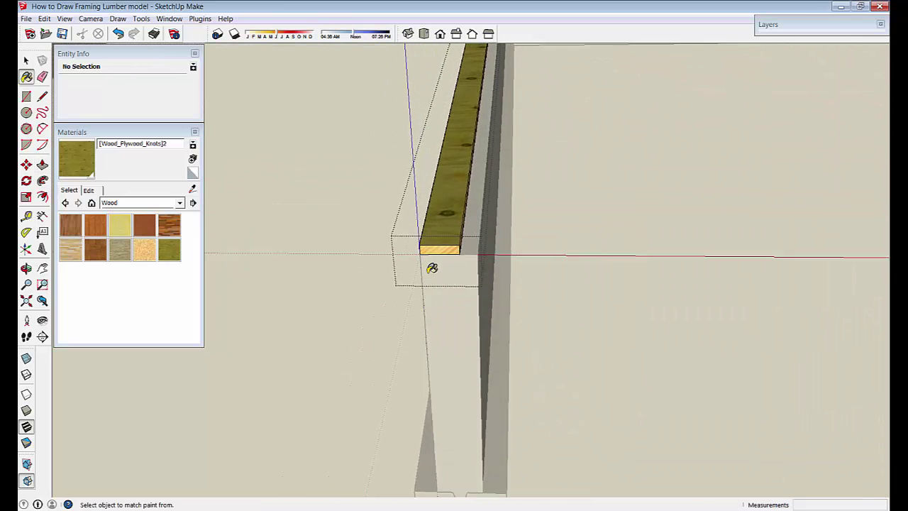
Reposition the plywood texture on the plate's top face, rotating and scaling it so the grain runs along the plate's length.
middle_click_drag(387, 295, 341, 220)
scroll(257, 208, "down", 6)
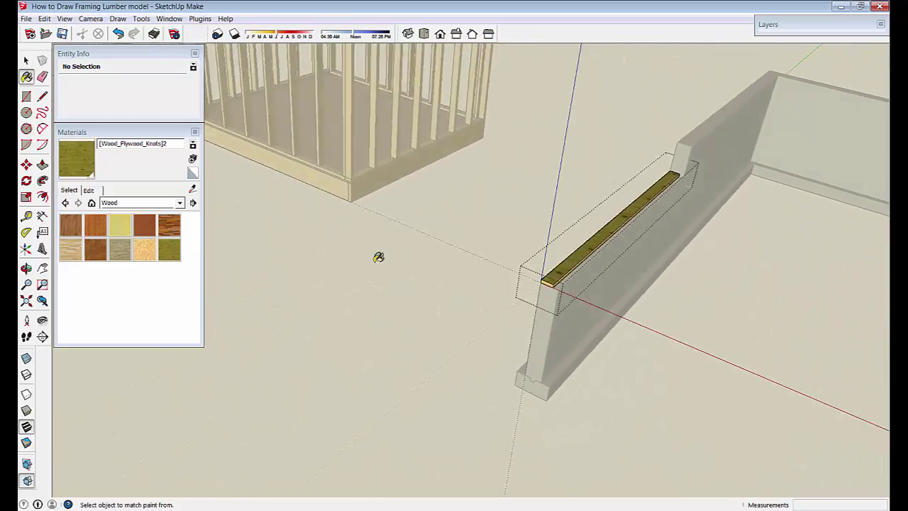
scroll(430, 277, "up", 4)
middle_click_drag(431, 276, 399, 243)
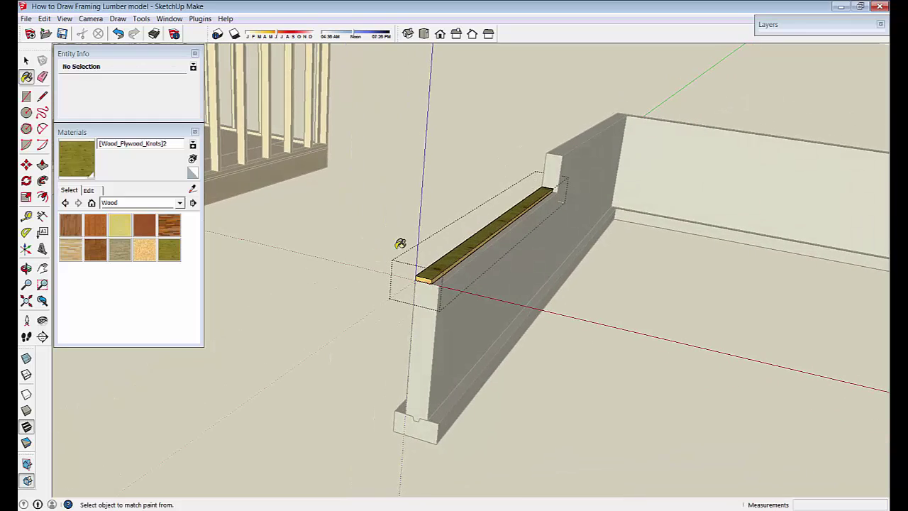
middle_click_drag(333, 265, 423, 320)
scroll(424, 320, "up", 2)
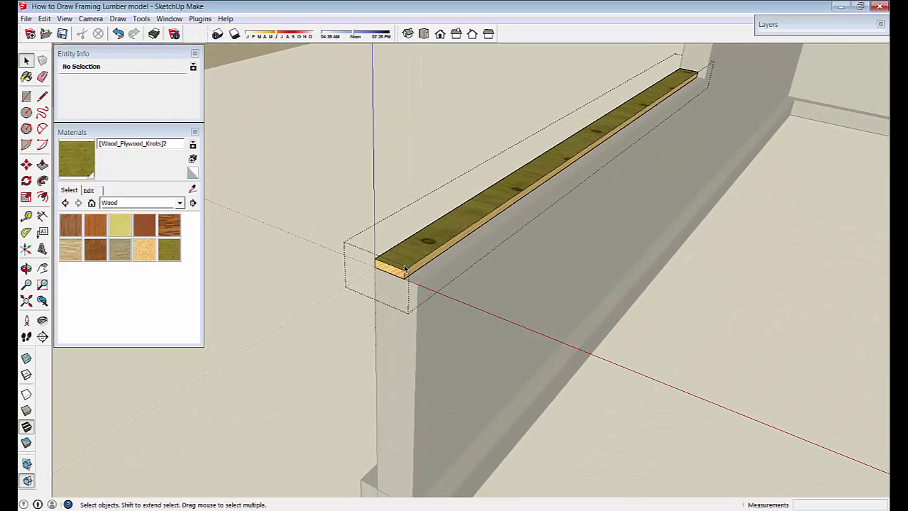
middle_click_drag(404, 269, 401, 278)
right_click(404, 279)
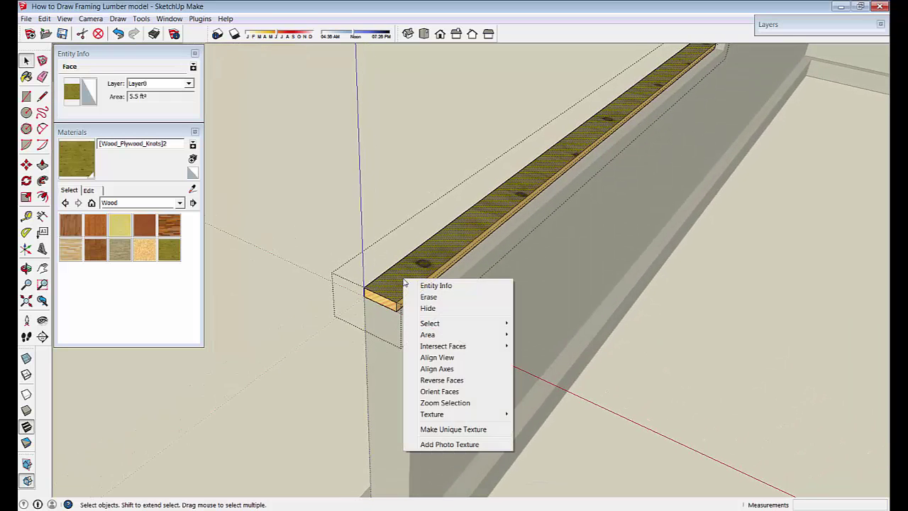
mouse_move(444, 419)
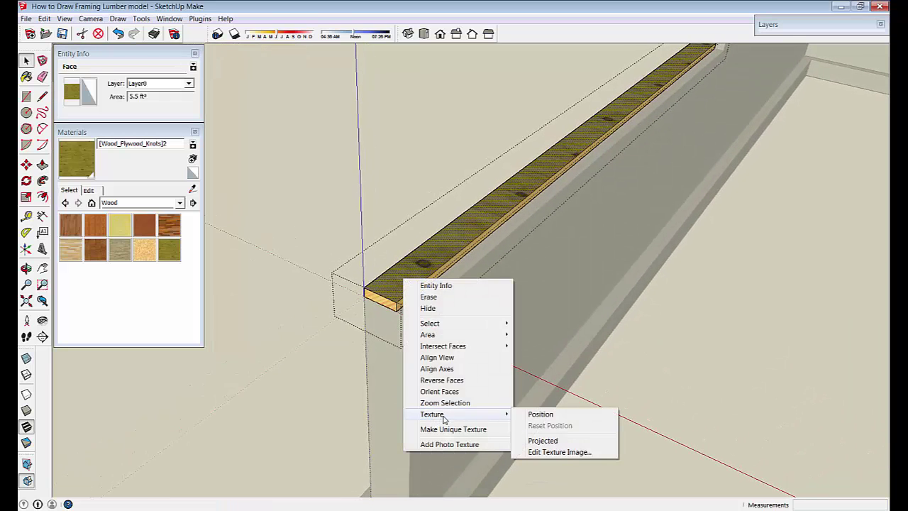
left_click(540, 414)
scroll(538, 415, "down", 5)
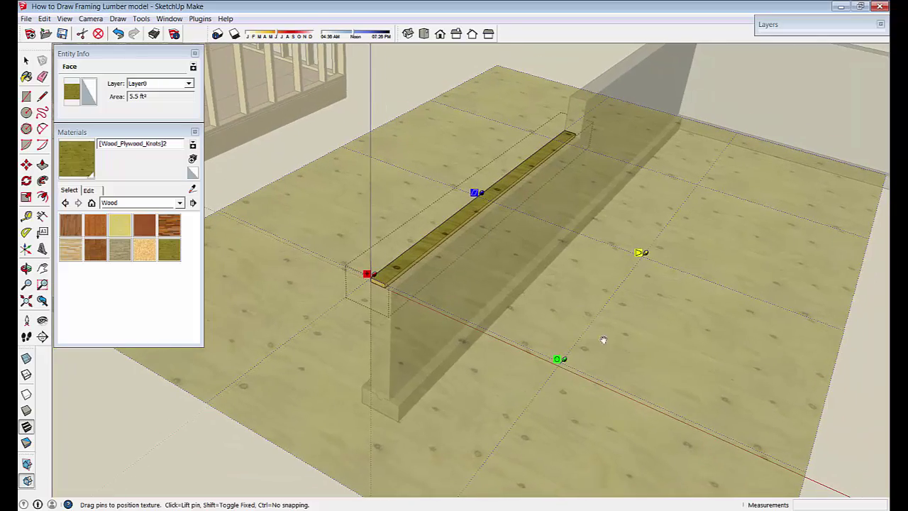
left_click_drag(562, 360, 454, 224)
left_click_drag(452, 224, 451, 223)
key("Return")
scroll(450, 287, "up", 5)
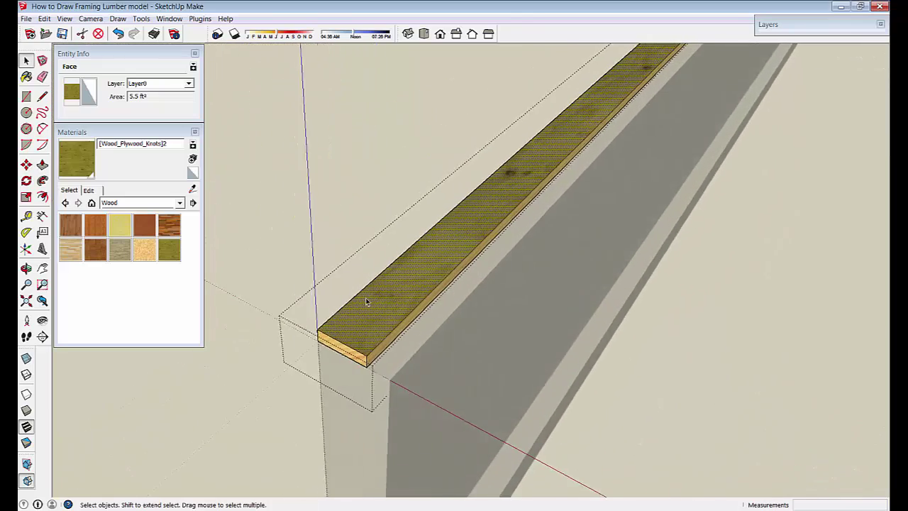
Tint the plate's plywood material green by setting its HLS colour to hue 81, saturation 34 and luminosity 39.
scroll(340, 301, "up", 4)
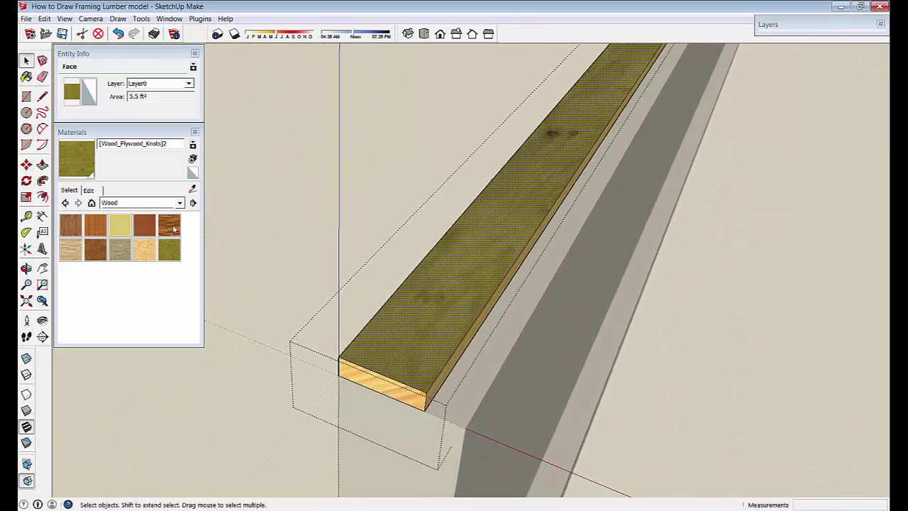
left_click(89, 190)
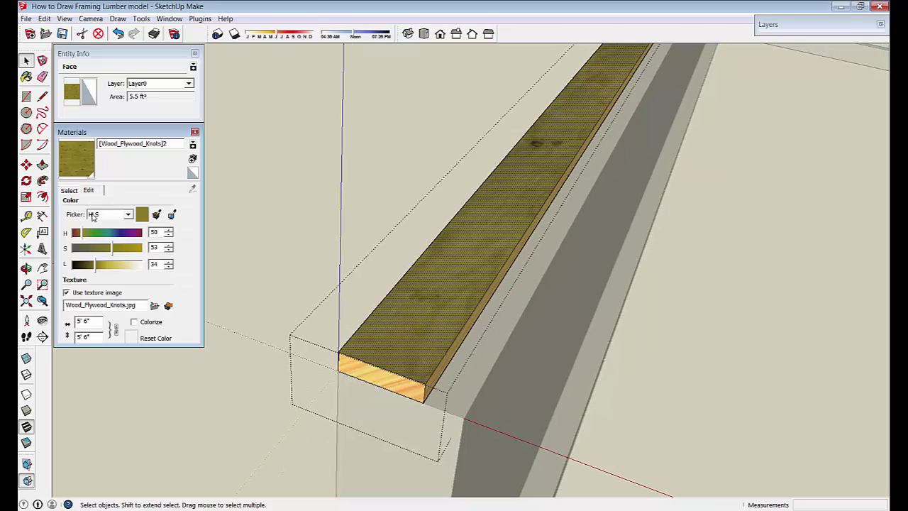
left_click_drag(81, 235, 88, 235)
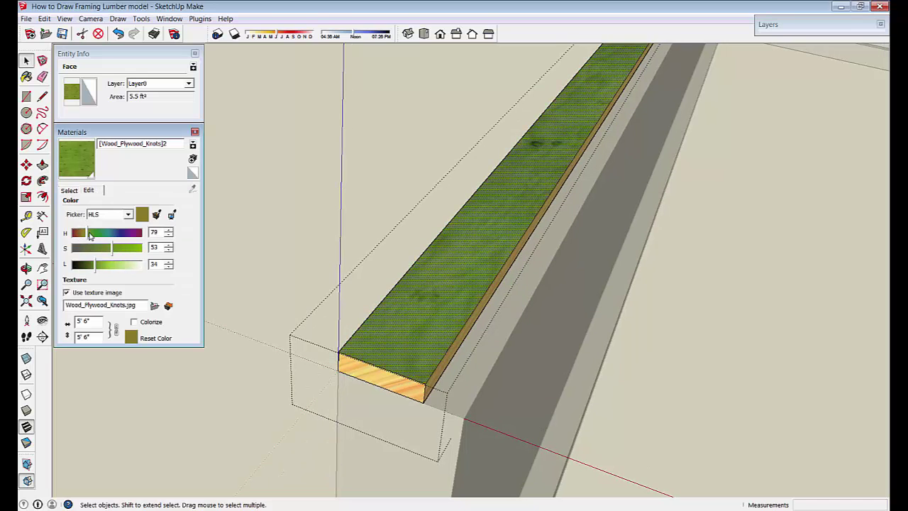
left_click_drag(94, 268, 93, 267)
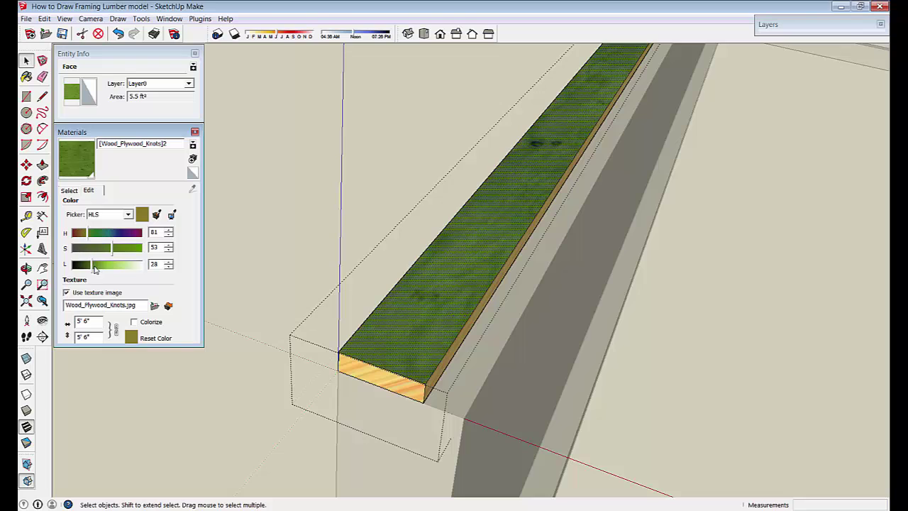
scroll(151, 312, "down", 1)
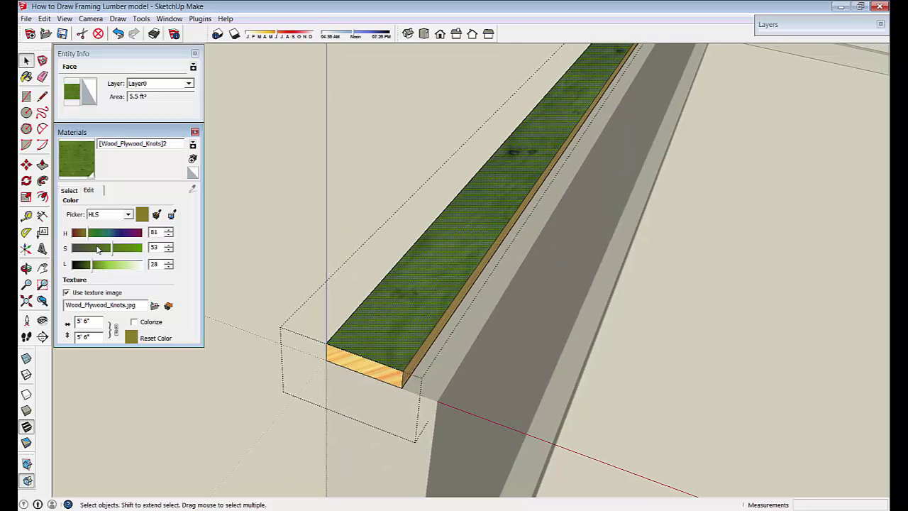
left_click_drag(92, 269, 101, 267)
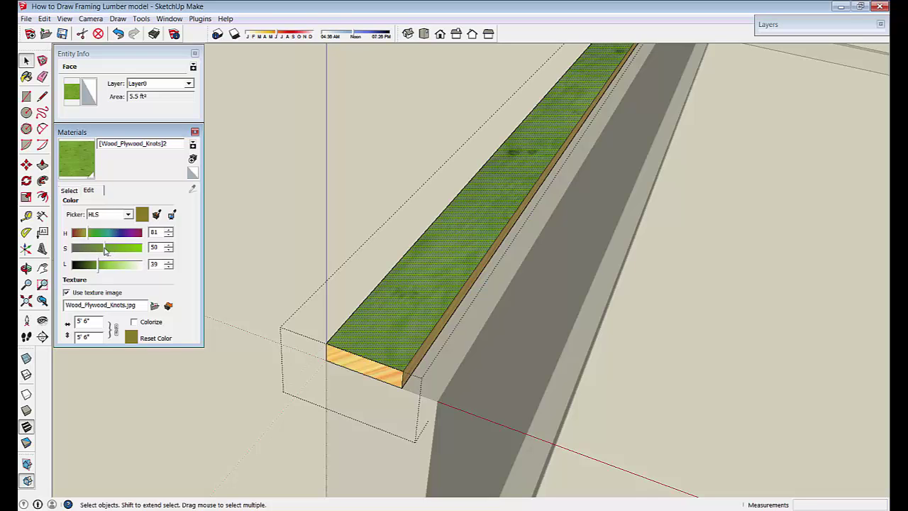
left_click_drag(105, 251, 99, 249)
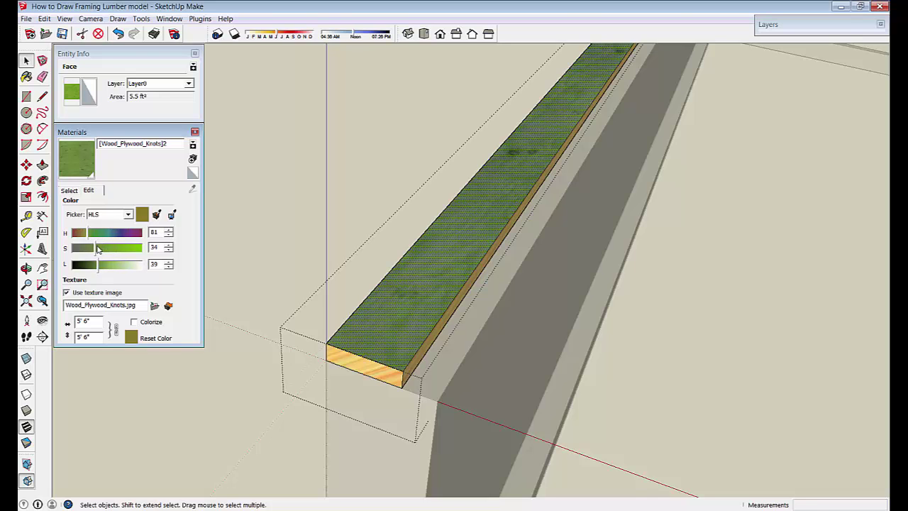
Copy the plate's top face with its edges about 1' 4" outward along the red axis, beside the wall.
double_click(400, 321)
key("m")
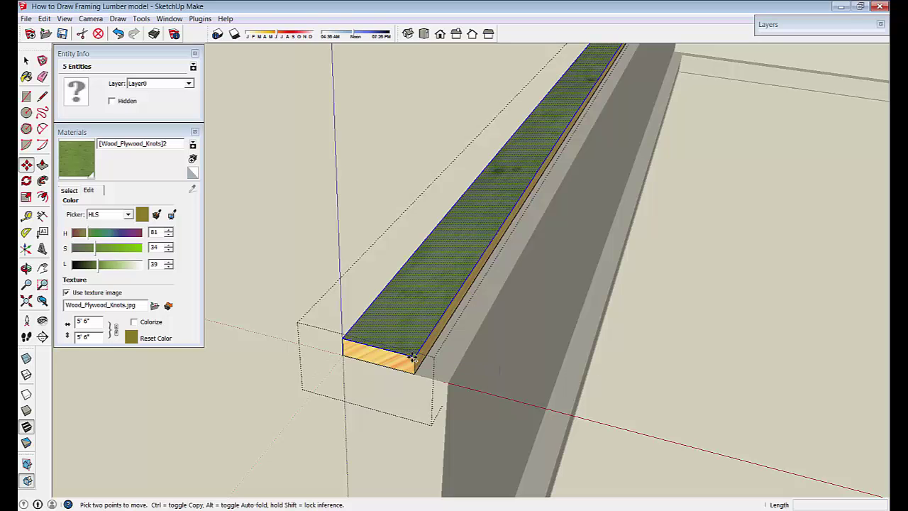
key("ctrl")
left_click(413, 357)
middle_click_drag(288, 319, 344, 305)
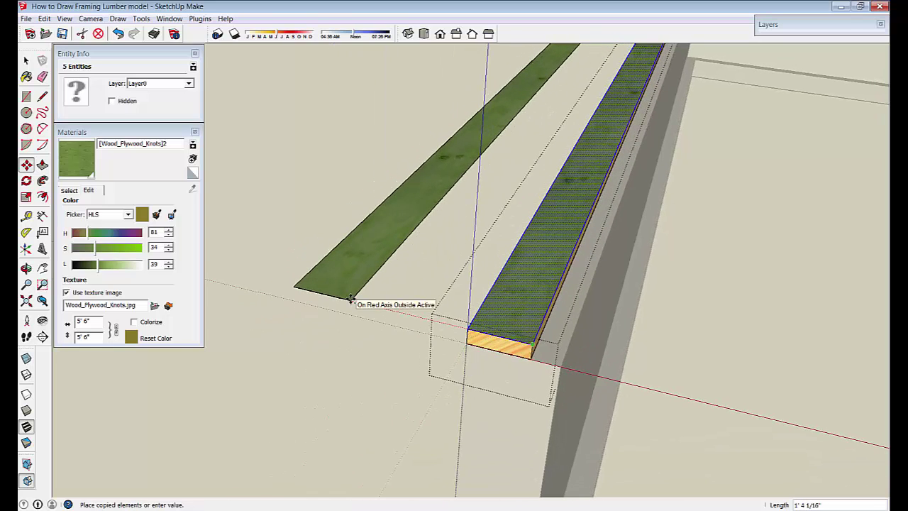
left_click(350, 298)
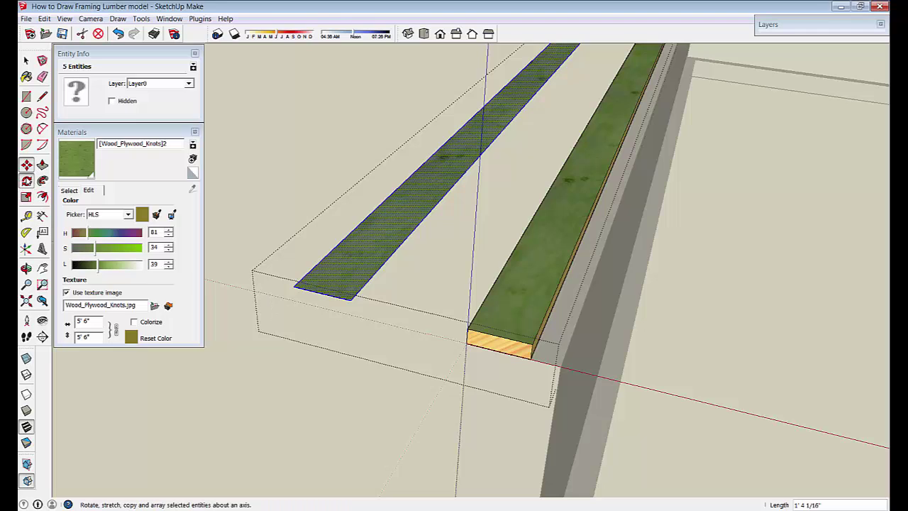
Rotate the copied face about its front corner nearest the plate so that its outer edge tilts downward.
left_click(26, 181)
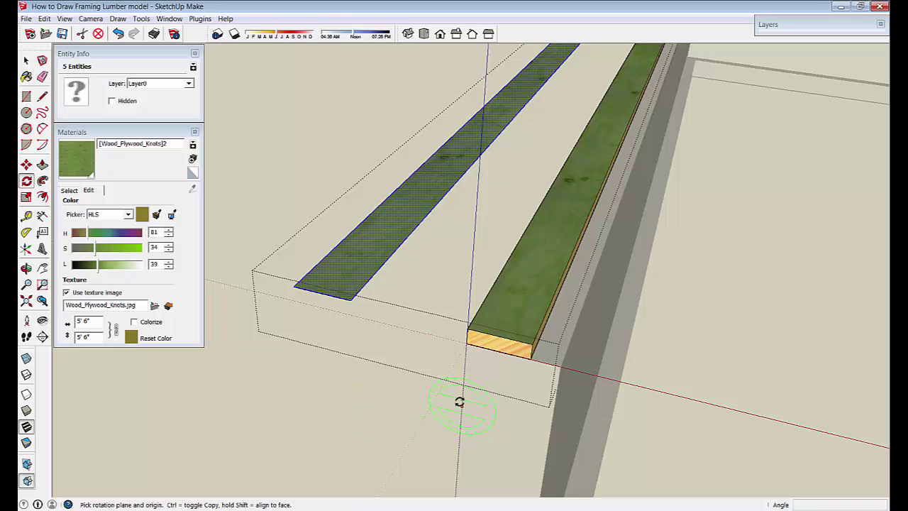
left_click(349, 298)
left_click(312, 290)
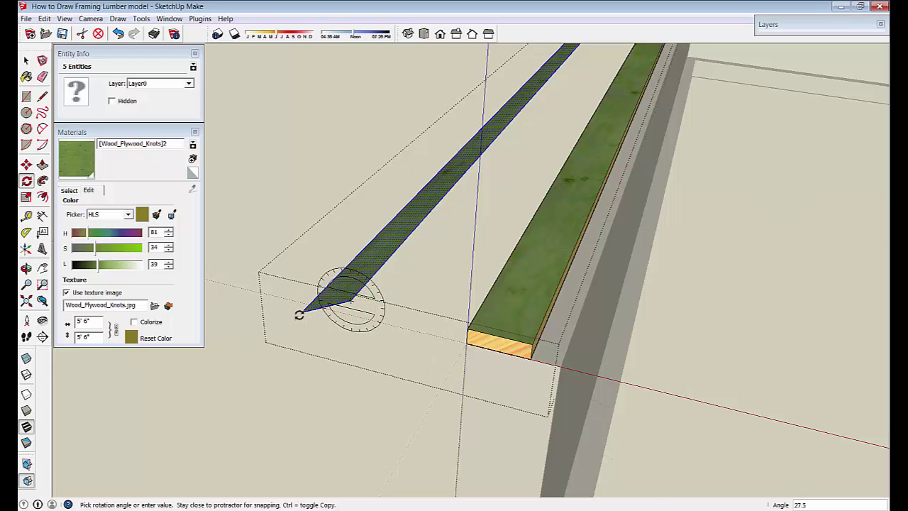
left_click(300, 314)
key("space")
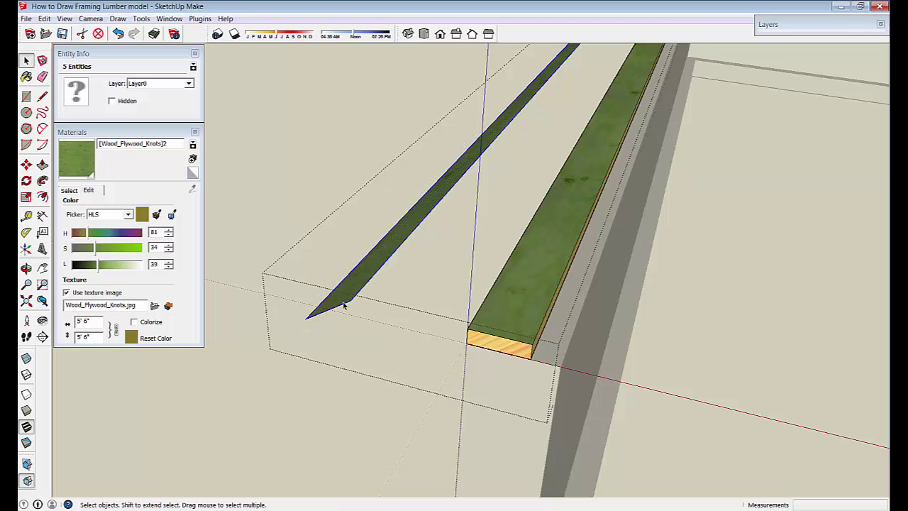
Set the texture of the tilted copy face to Projected.
middle_click_drag(347, 298, 399, 298)
right_click(400, 298)
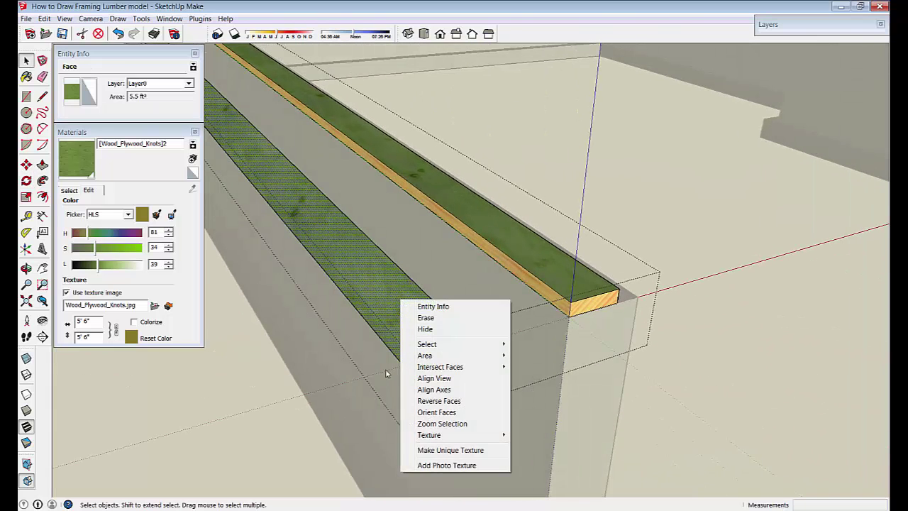
mouse_move(480, 434)
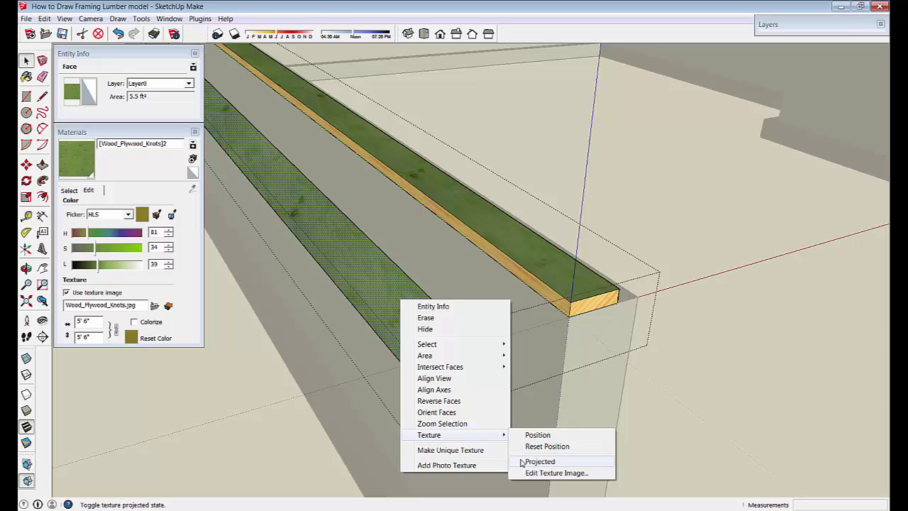
left_click(516, 463)
Select the entire sill plate, sample the projected green texture from the tilted face and paint all of the plate's faces with it.
middle_click_drag(454, 432, 224, 189)
triple_click(431, 318)
left_click(68, 190)
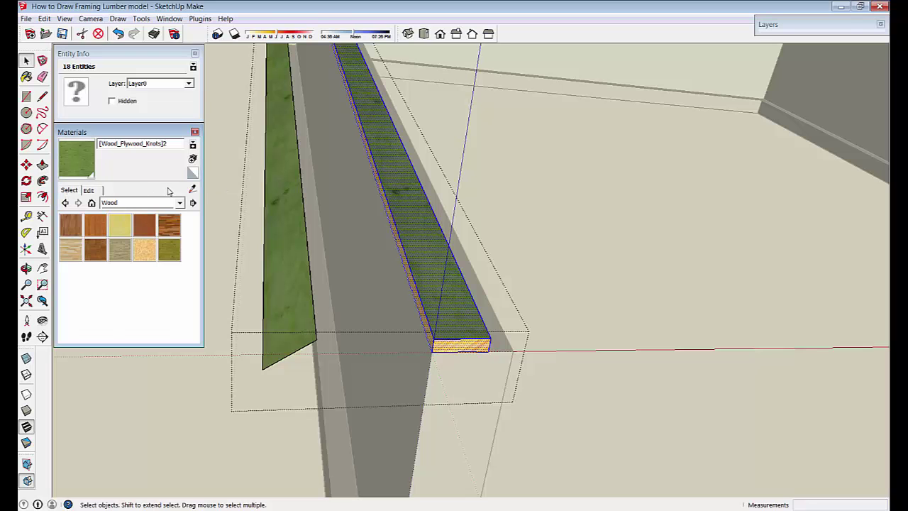
left_click(192, 189)
mouse_move(298, 269)
middle_mouse_down()
mouse_move(433, 300)
mouse_move(443, 395)
middle_mouse_up()
key("space")
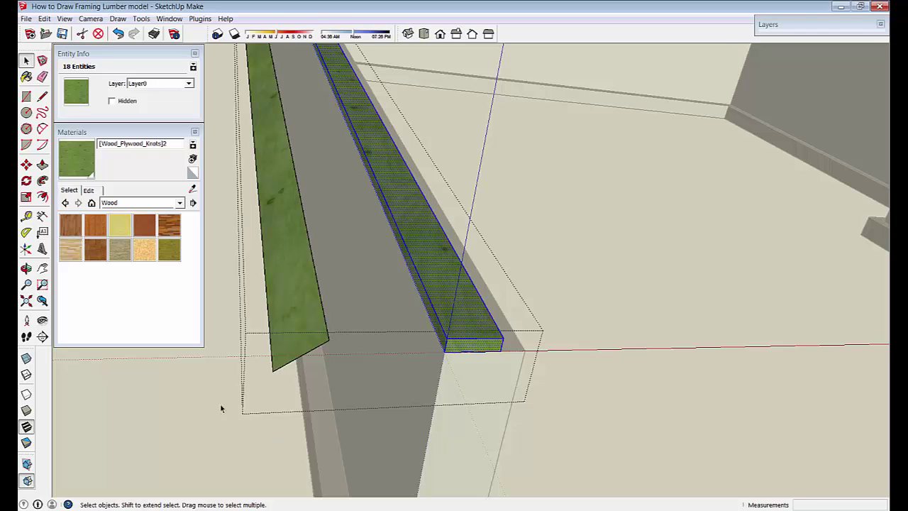
Delete the tilted copy face with its edges and close the plate group.
left_click(220, 405)
double_click(306, 300)
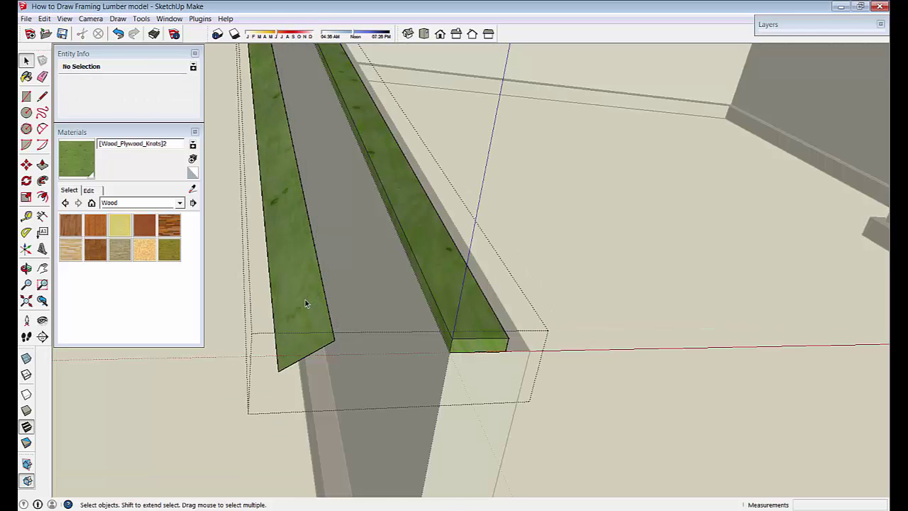
left_click(305, 302)
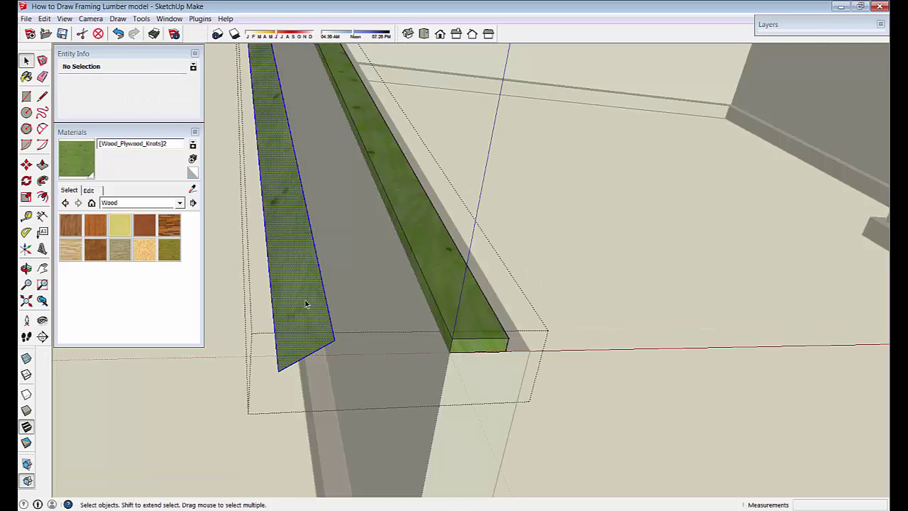
key("Delete")
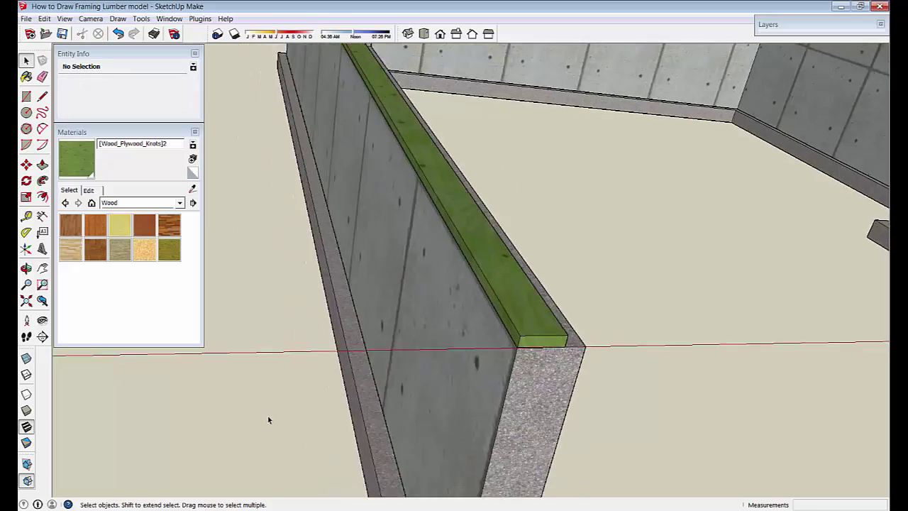
Shift the sill plate's wood material from green to olive by setting its HLS colour to H 52, S 34 and L 38.
key("Page_Down")
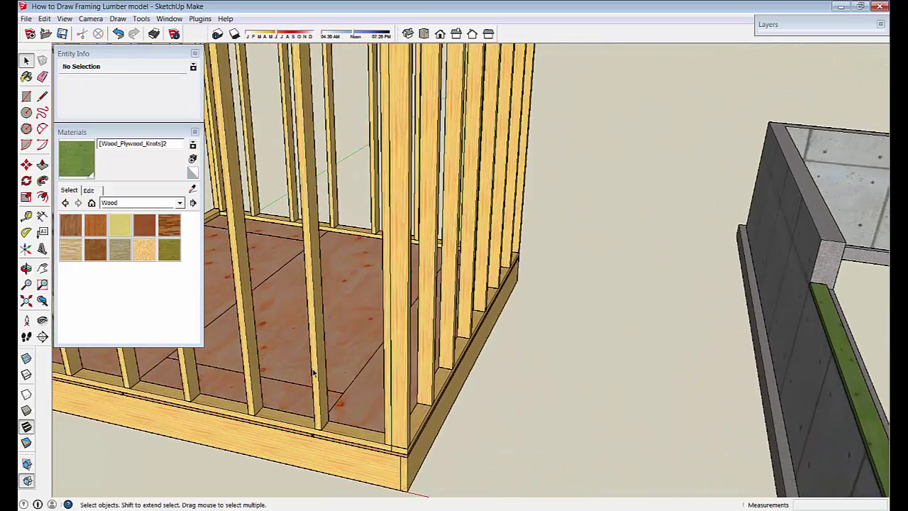
key("Page_Down")
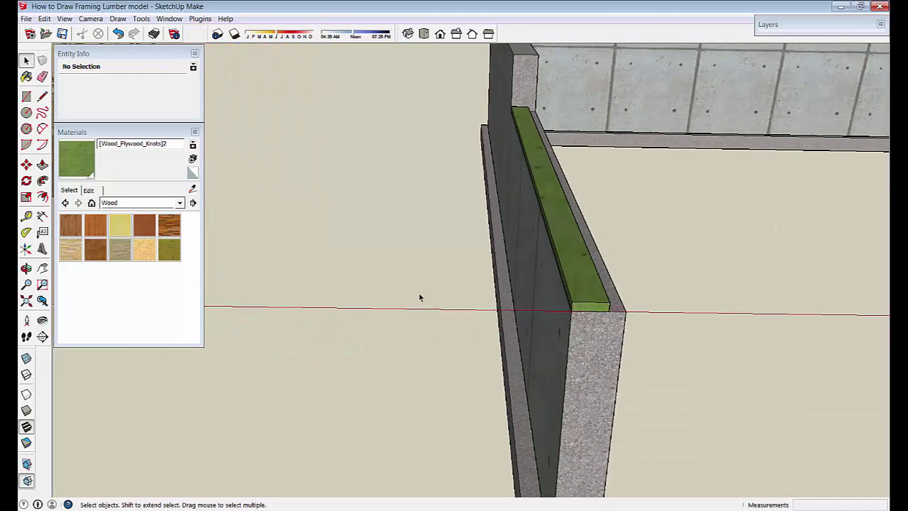
key("Page_Down")
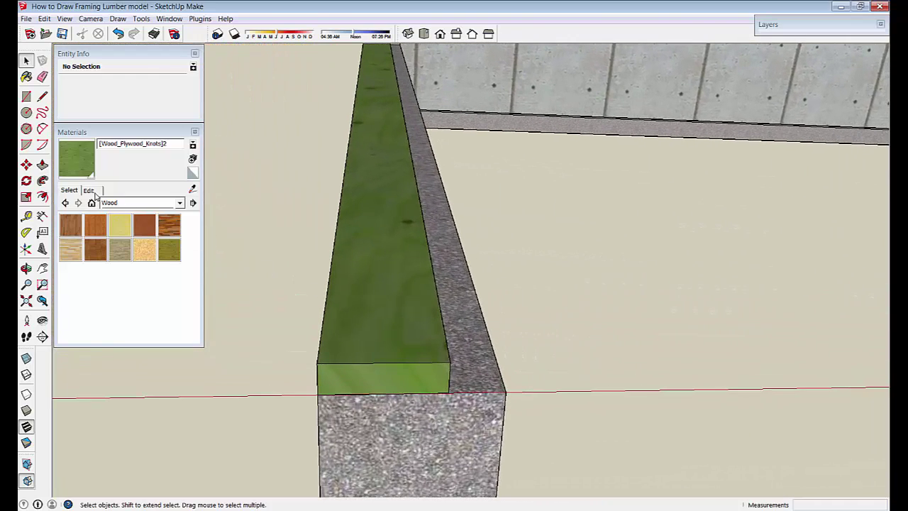
left_click(88, 190)
left_click_drag(99, 269, 97, 269)
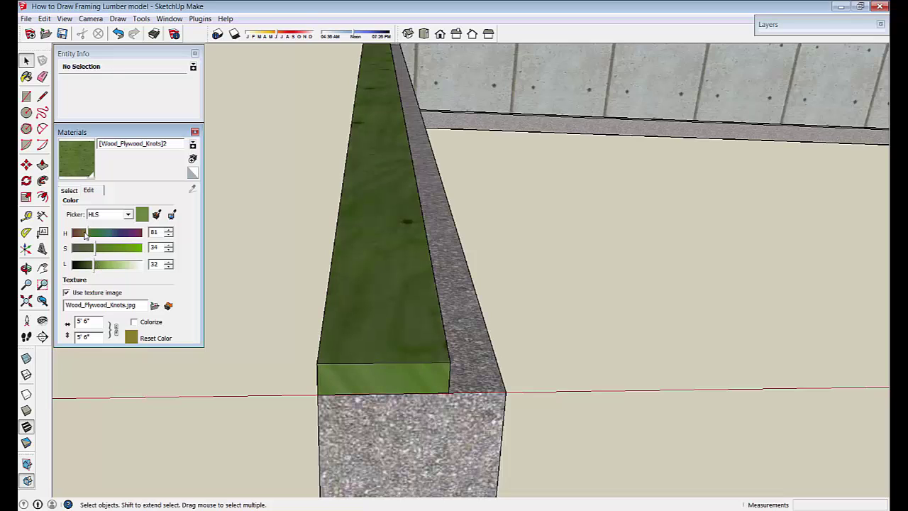
left_click_drag(88, 234, 83, 235)
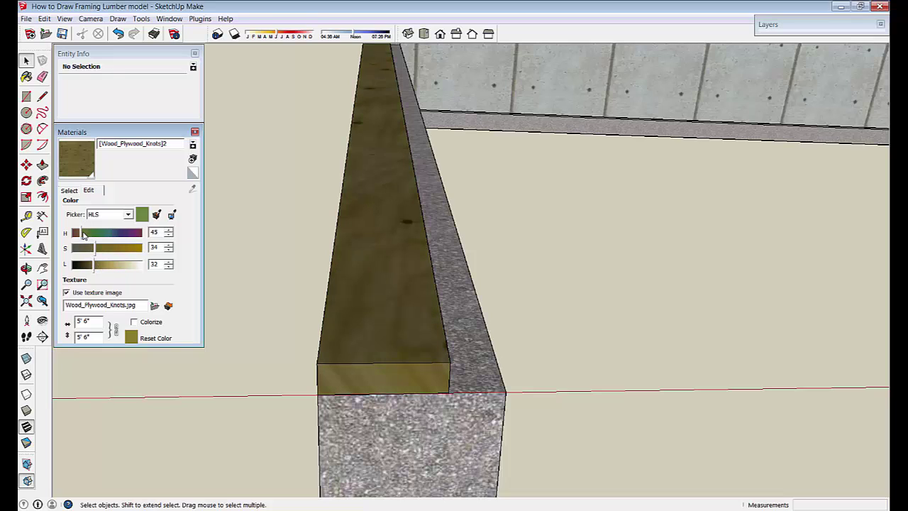
left_click_drag(93, 272, 99, 271)
left_click_drag(84, 240, 82, 240)
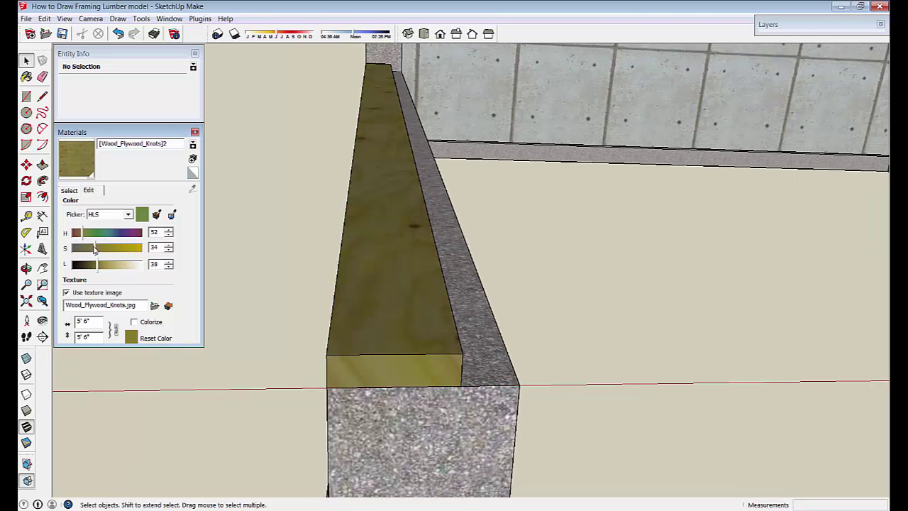
scroll(236, 335, "down", 4)
left_click(298, 347)
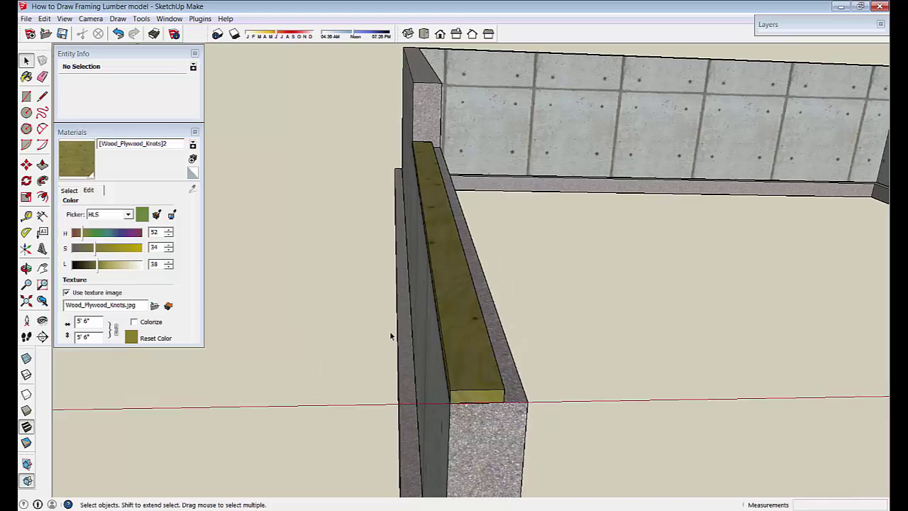
Copy the sill plate 19' 6 1/2" across onto the opposite lower wall, flush with that wall's outer front corner.
middle_click_drag(390, 335, 277, 319)
scroll(366, 385, "down", 1)
left_click(366, 385)
middle_click_drag(256, 385, 366, 388)
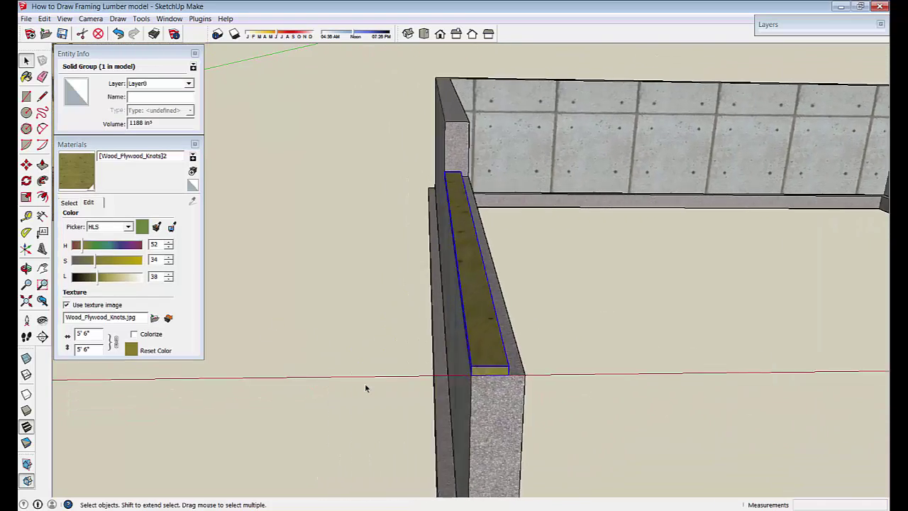
scroll(365, 388, "down", 3)
scroll(291, 393, "up", 2)
key("m")
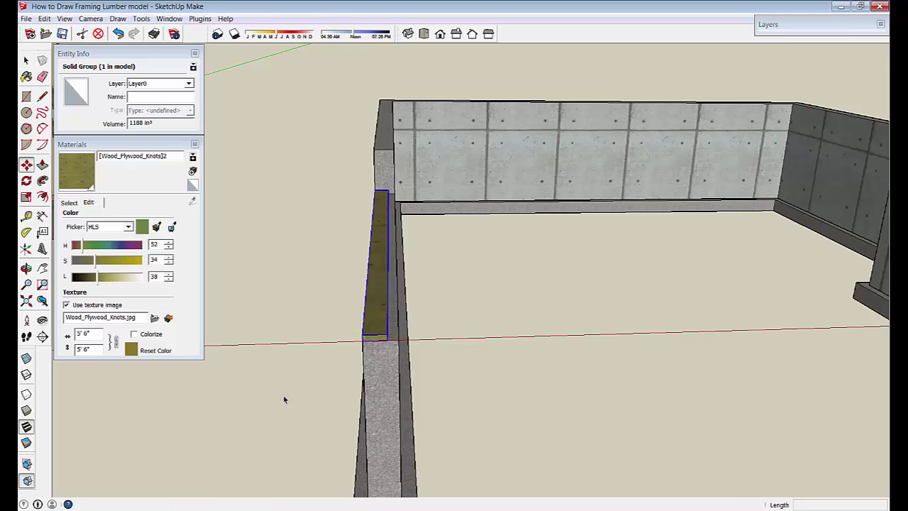
middle_click_drag(284, 397, 238, 350)
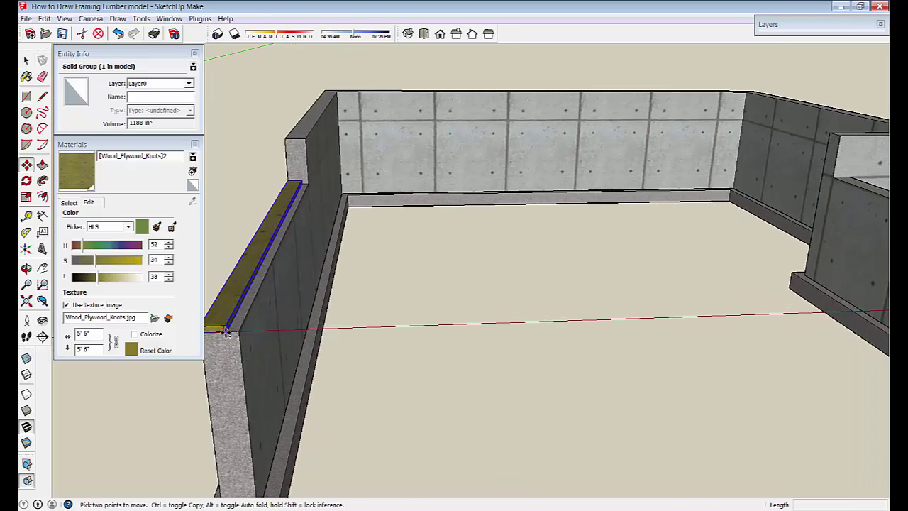
key("ctrl")
left_click(226, 331)
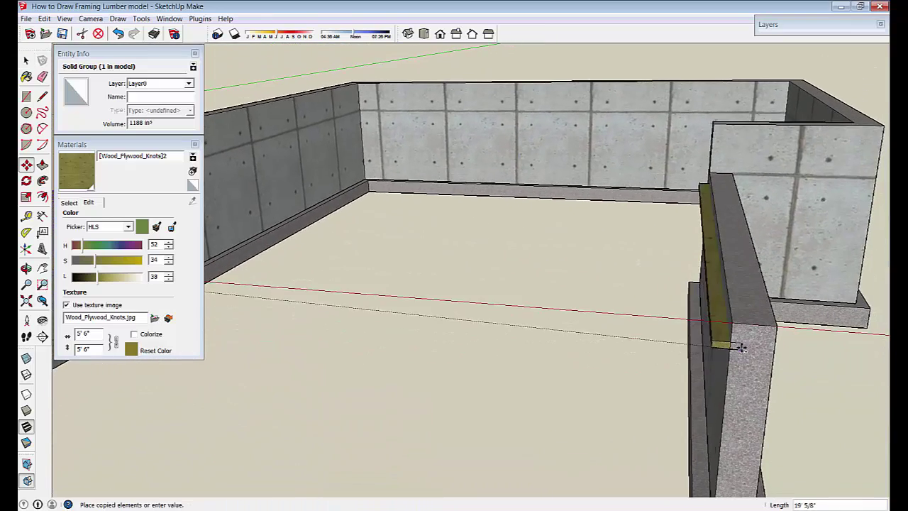
left_click(776, 326)
Copy the original sill plate onto the top of the adjoining higher wall, starting at the step corner.
middle_click_drag(777, 326, 683, 402)
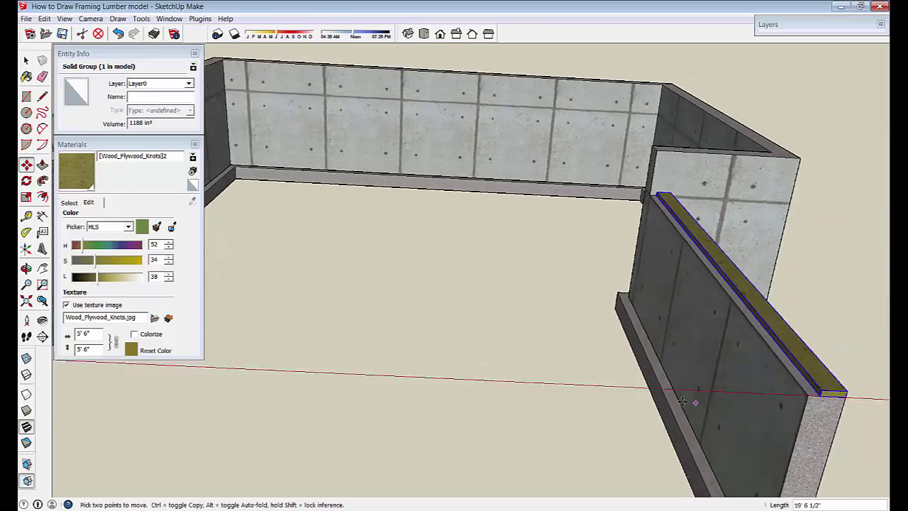
scroll(682, 402, "down", 5)
middle_click_drag(598, 419, 352, 354)
scroll(369, 355, "up", 3)
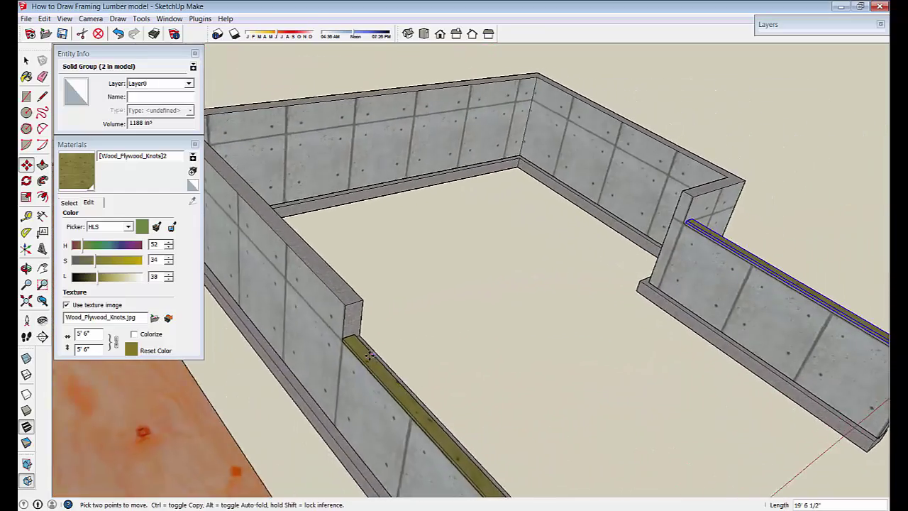
scroll(368, 354, "down", 3)
scroll(443, 354, "up", 4)
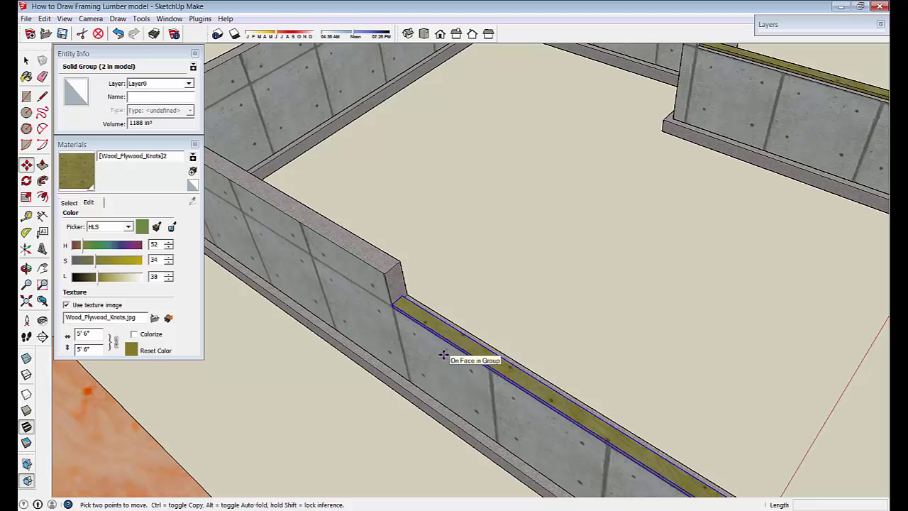
middle_click_drag(543, 461, 551, 441)
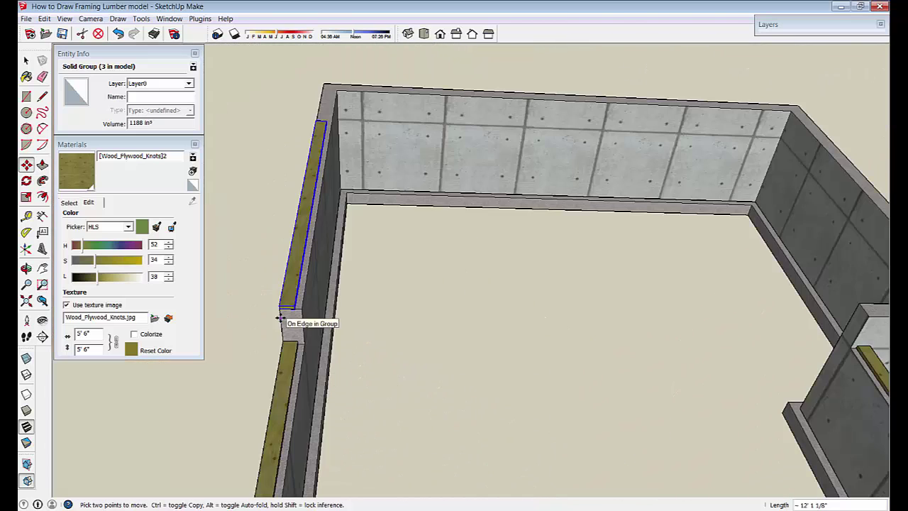
left_click(280, 318)
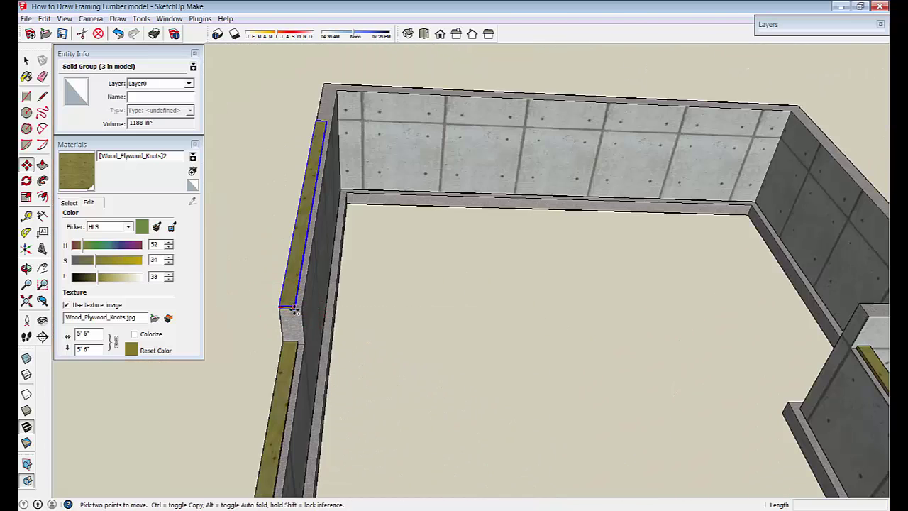
Copy the higher wall's plate 23' 6 1/2" across onto the opposite higher wall, flush with its outer corner.
key("ctrl")
left_click(284, 317)
scroll(319, 305, "down", 2)
middle_click_drag(575, 279, 886, 273)
left_click(792, 259)
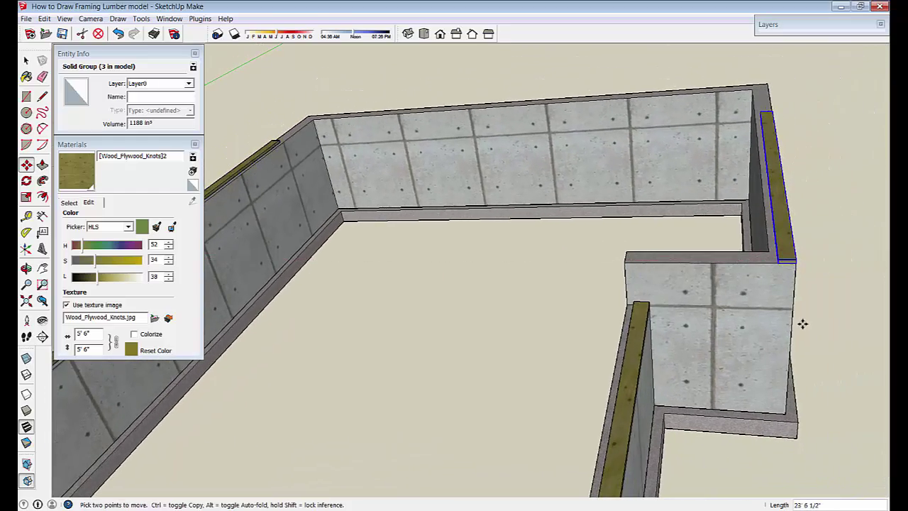
Select the plates on both higher walls and copy them end to end along the walls toward the back.
middle_click_drag(800, 319, 346, 293)
scroll(346, 293, "down", 6)
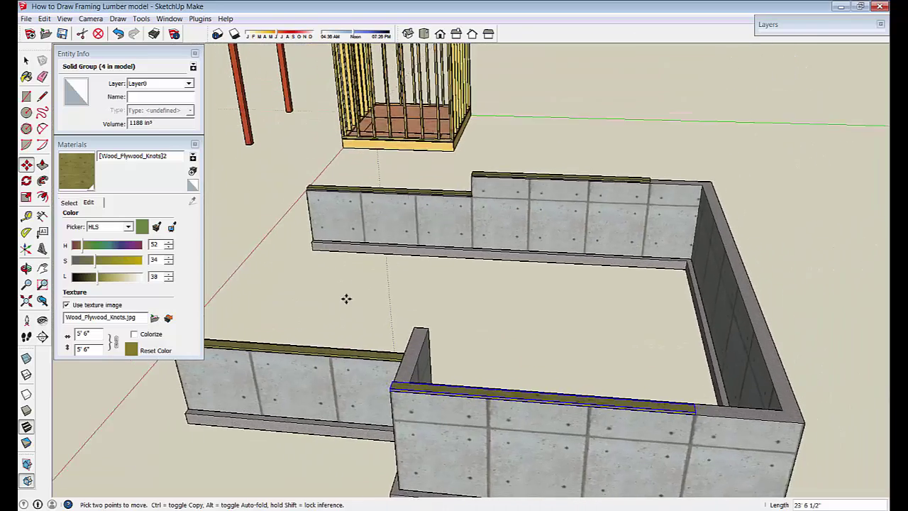
key("space")
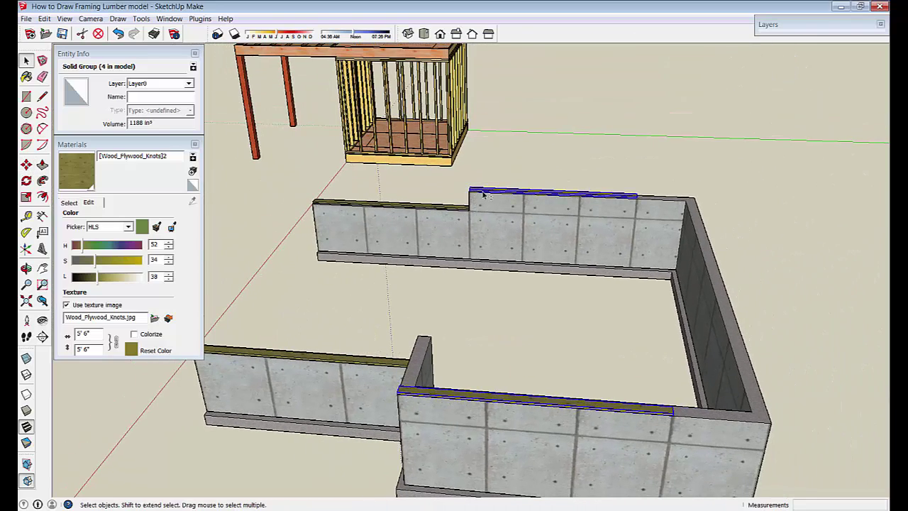
left_click(483, 195, "ctrl")
key("m")
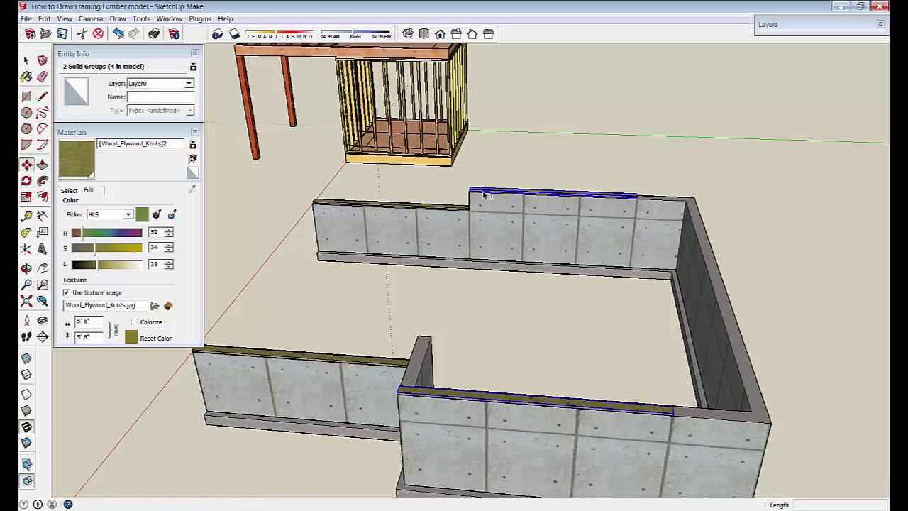
scroll(338, 308, "up", 5)
scroll(324, 183, "down", 4)
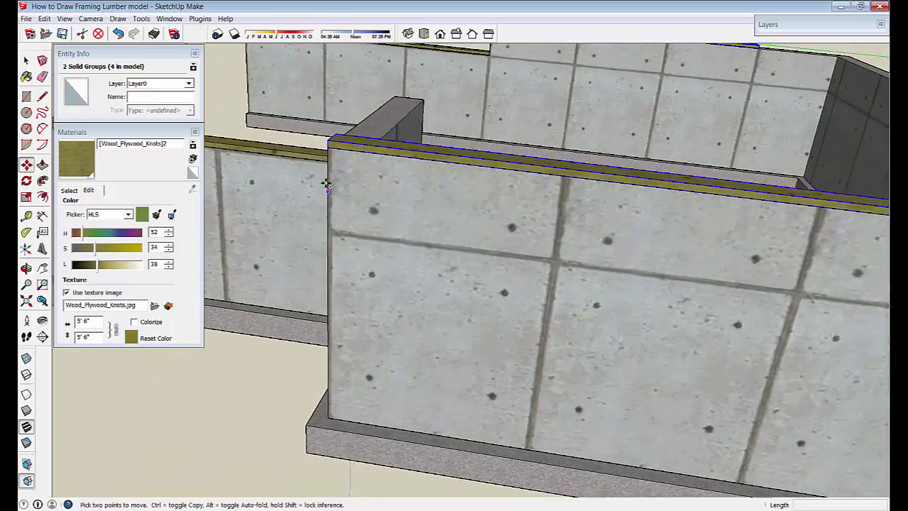
scroll(334, 169, "up", 5)
left_click(341, 170)
key("ctrl")
scroll(341, 170, "down", 5)
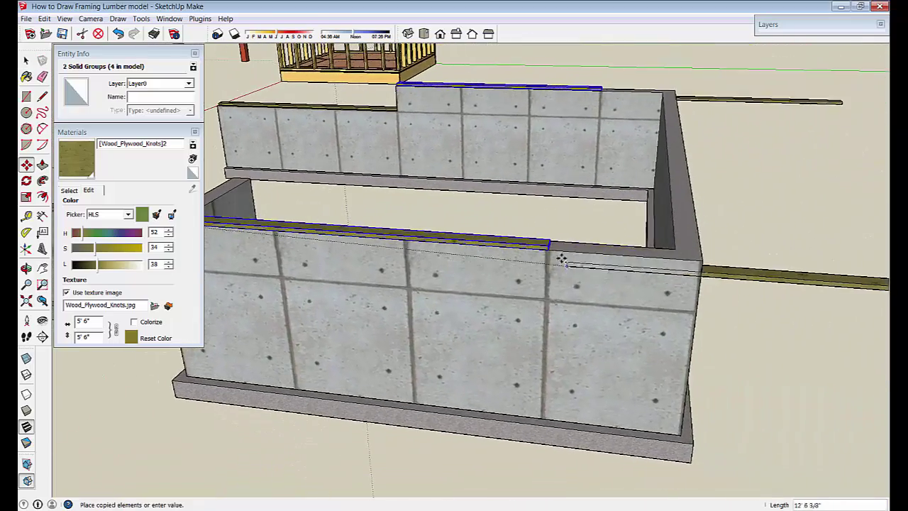
left_click(547, 250)
middle_click_drag(548, 250, 640, 288)
Try to cut the overhanging plate at the wall corner with a line across its underside and Push/Pull.
key("space")
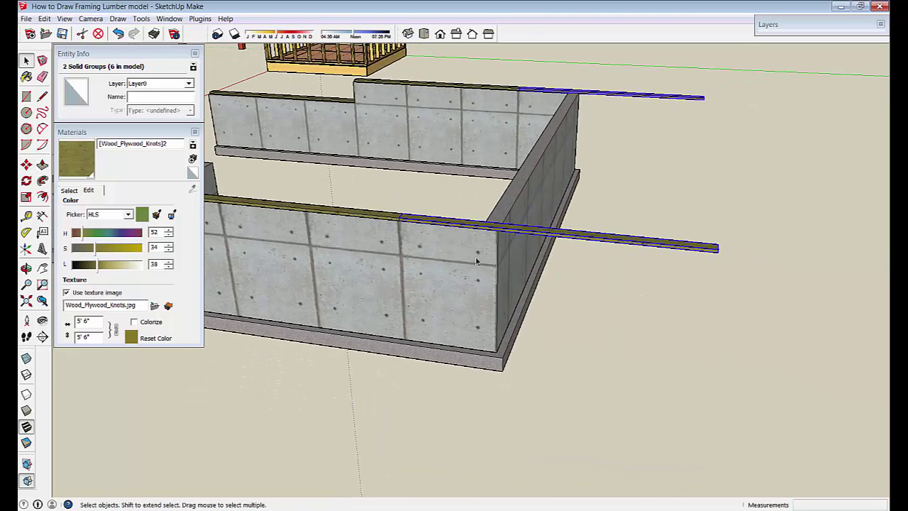
left_click(43, 96)
scroll(558, 212, "up", 8)
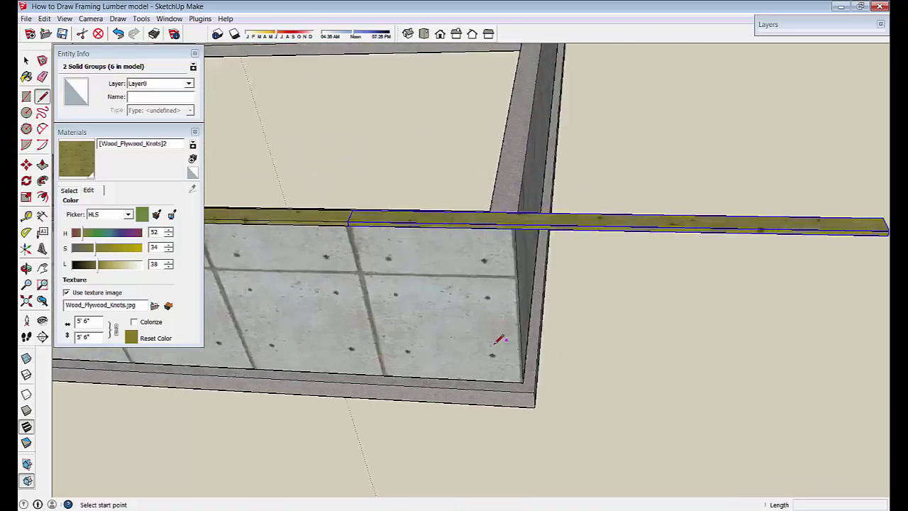
middle_click_drag(554, 219, 504, 254)
left_click(501, 252)
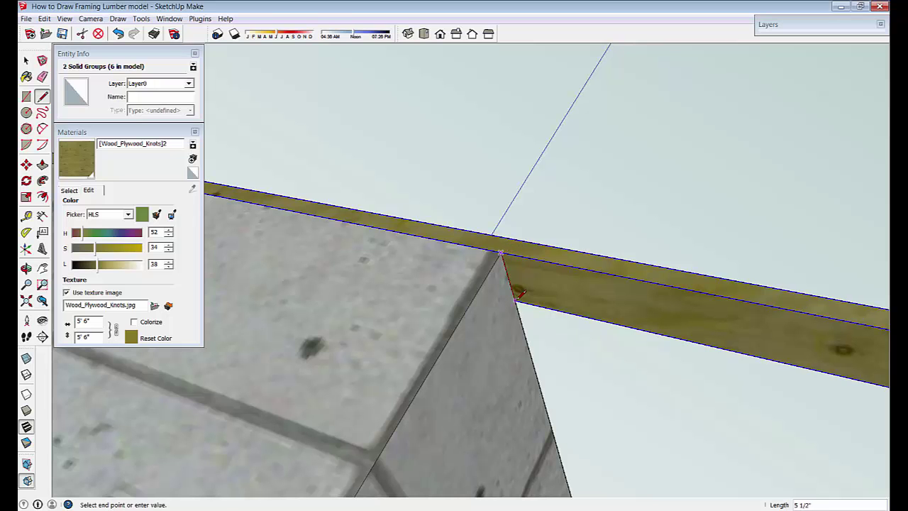
key("space")
scroll(514, 303, "down", 2)
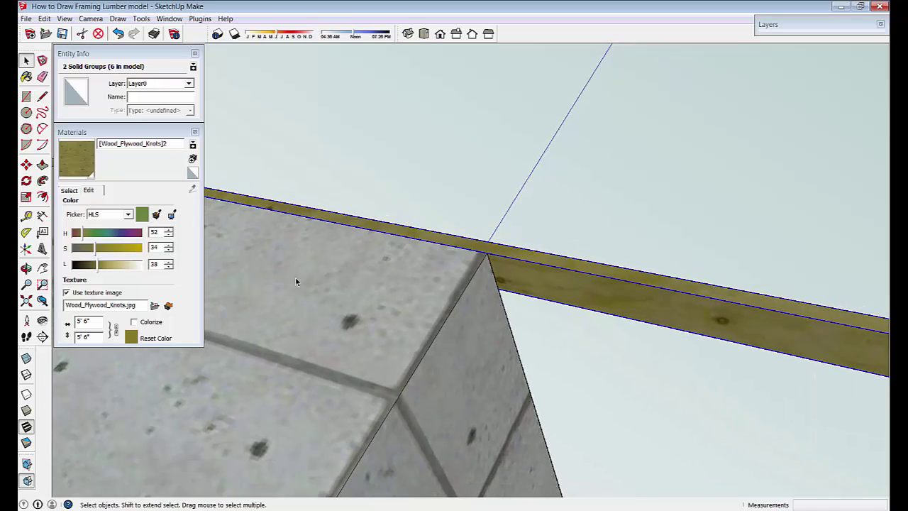
scroll(295, 277, "down", 3)
middle_click_drag(296, 282, 298, 271)
left_click(42, 166)
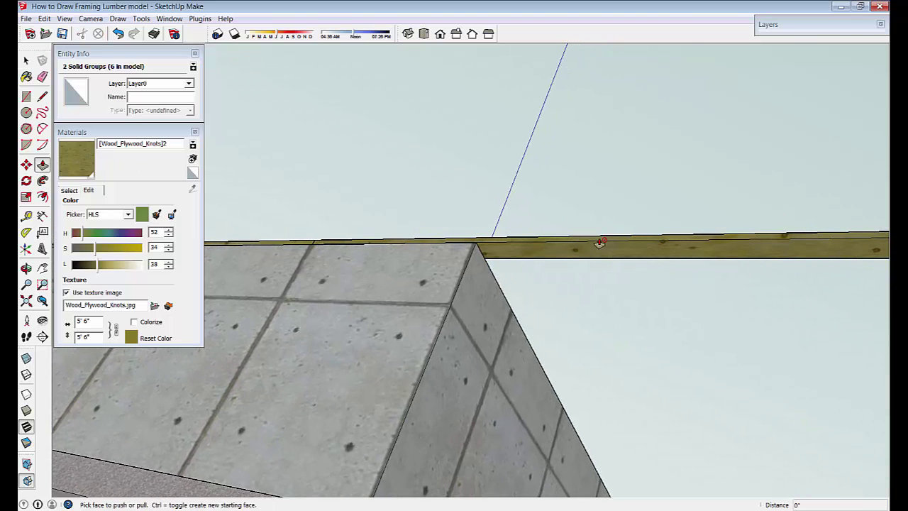
middle_click_drag(588, 250, 594, 255)
key("space")
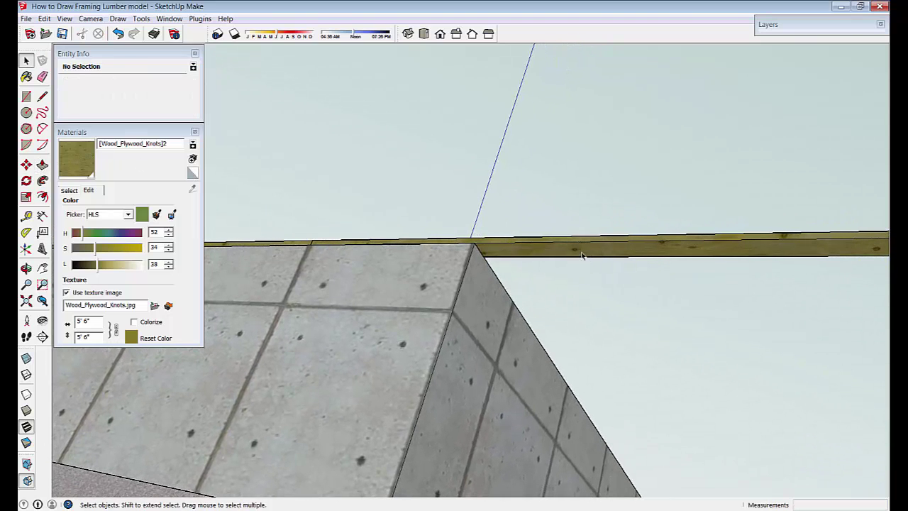
left_click(484, 257)
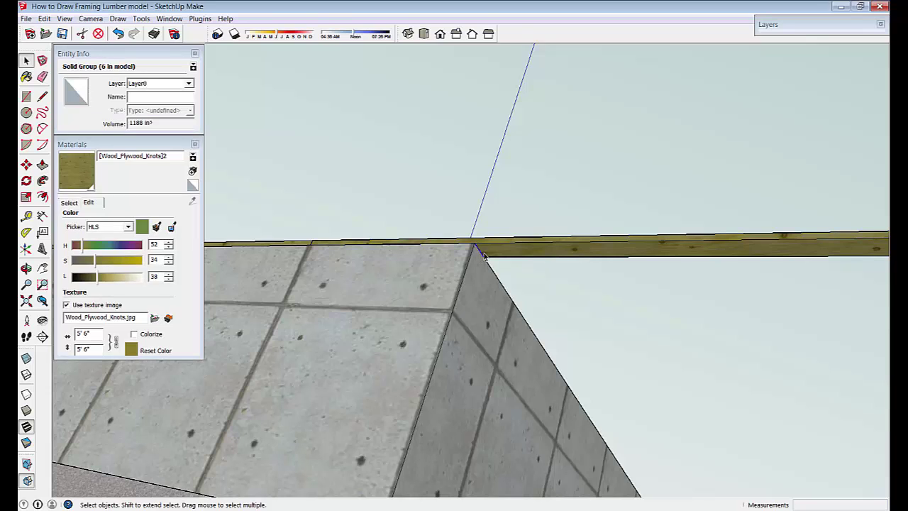
double_click(484, 257)
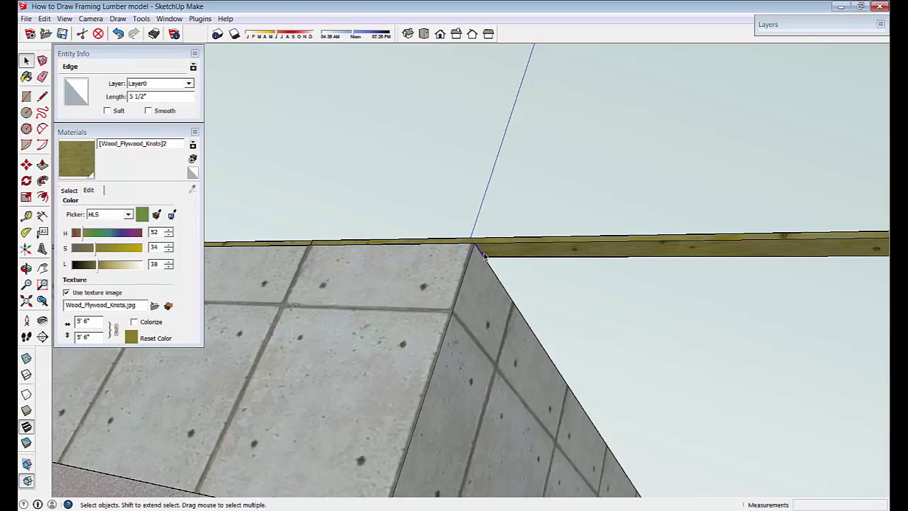
Open the overhanging plate's group and push its outer end back 8' to the wall corner.
double_click(555, 253)
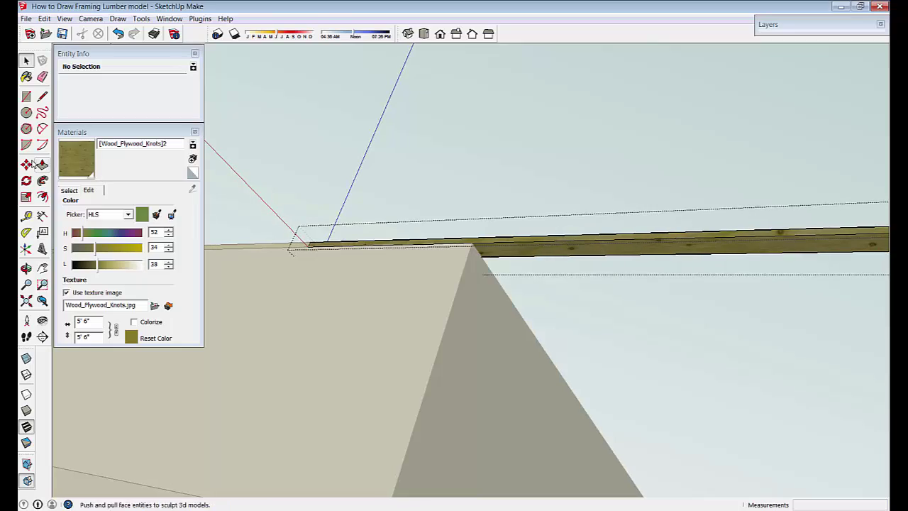
left_click(43, 165)
scroll(405, 277, "down", 4)
middle_click_drag(404, 277, 484, 391)
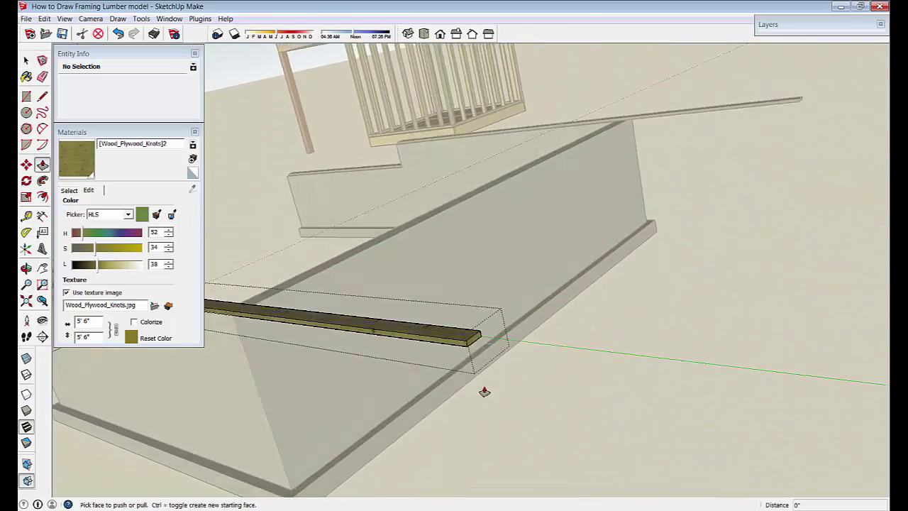
scroll(468, 352, "up", 2)
left_click(462, 348)
middle_click_drag(298, 336, 476, 270)
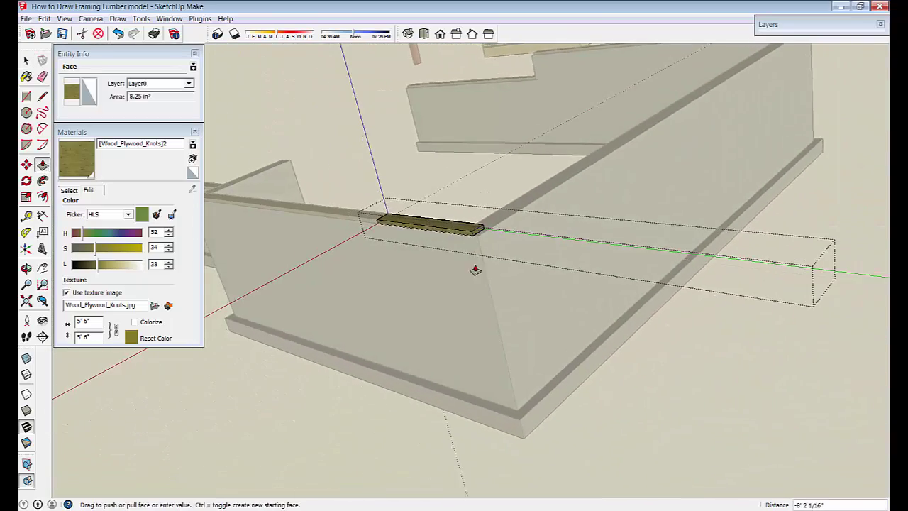
left_click(489, 256)
Open the group of the opposite wall's overhanging plate and push its outer end back flush with the wall corner.
scroll(443, 310, "down", 3)
middle_click_drag(510, 293, 462, 387)
scroll(465, 386, "up", 4)
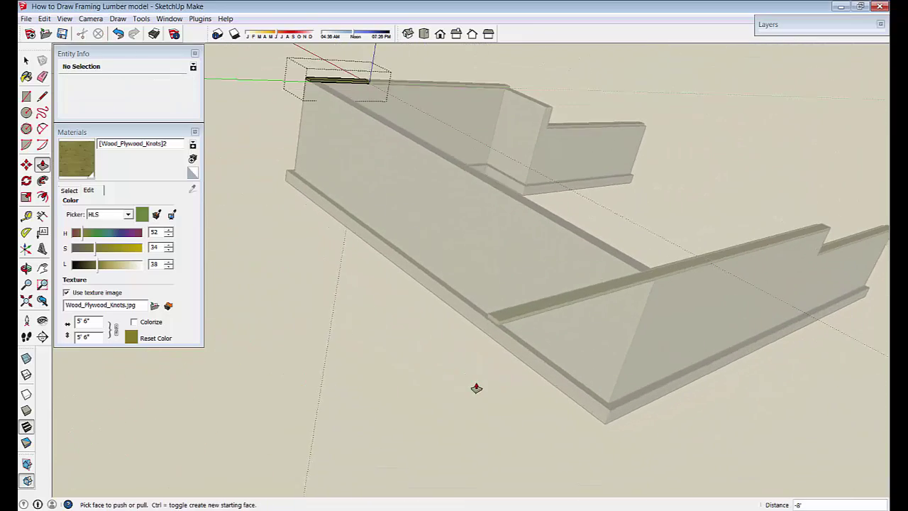
key("space")
left_click(584, 339)
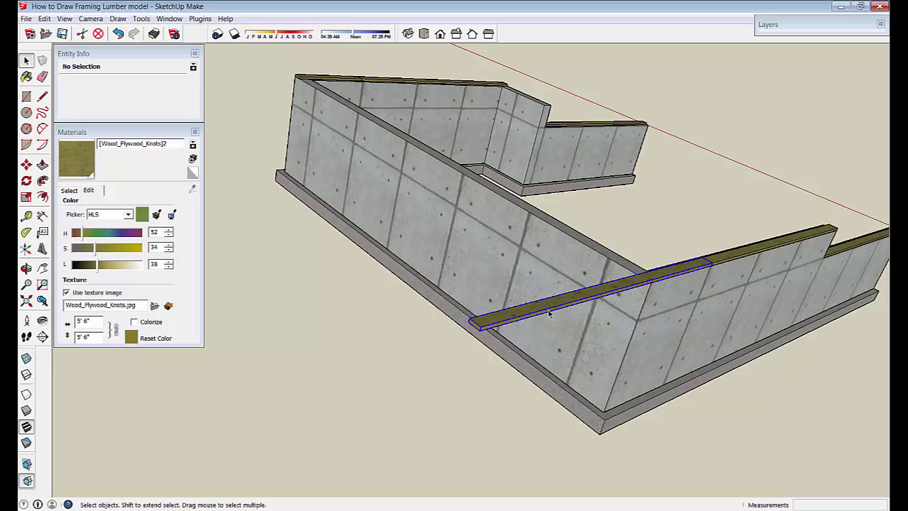
double_click(549, 313)
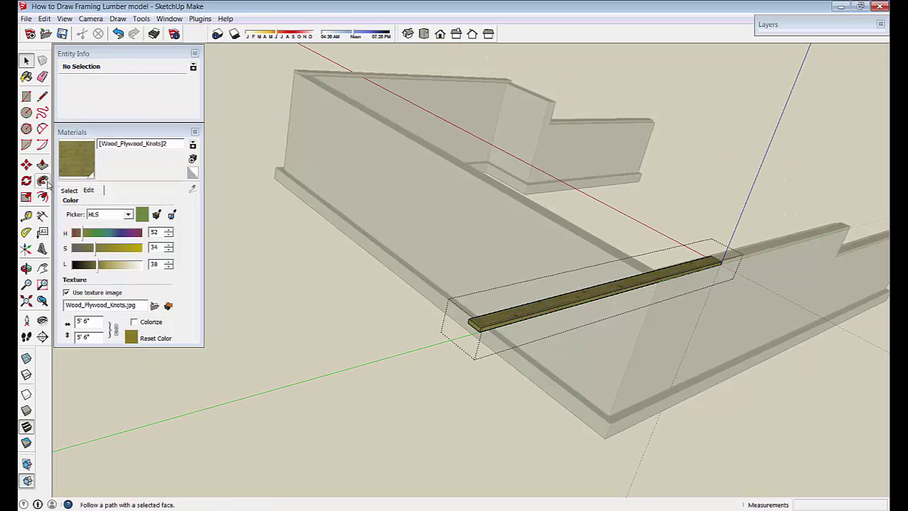
left_click(43, 165)
scroll(502, 364, "up", 2)
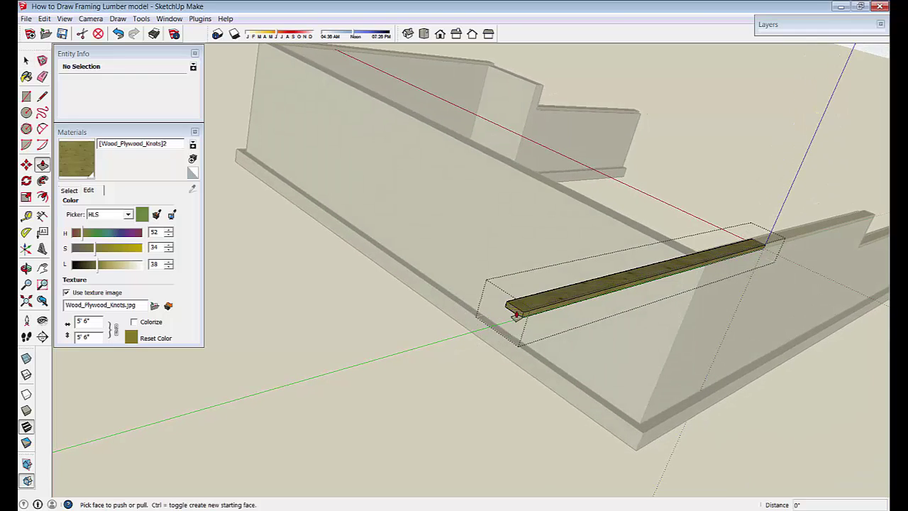
left_click(516, 315)
middle_click_drag(546, 300, 725, 330)
left_click(787, 338)
mouse_move(786, 338)
middle_mouse_down()
mouse_move(691, 381)
mouse_move(750, 373)
mouse_move(787, 335)
middle_mouse_up()
key("space")
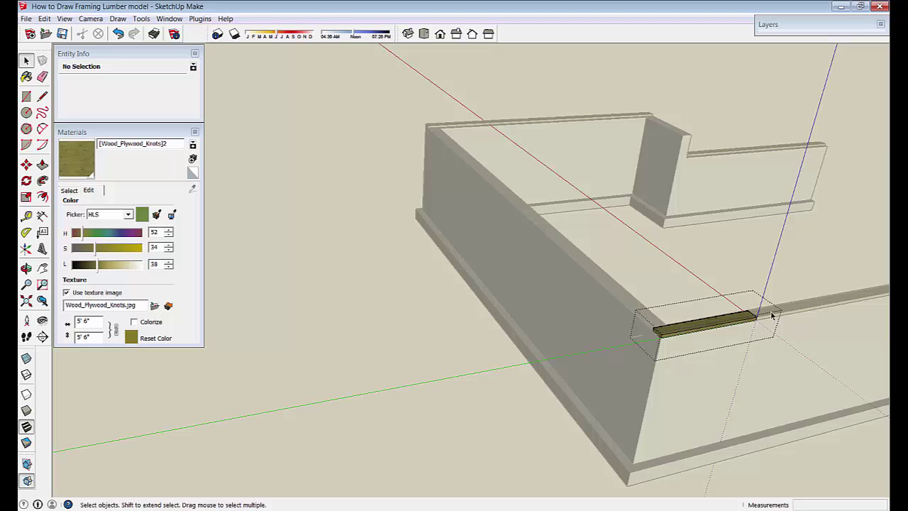
left_click(783, 334)
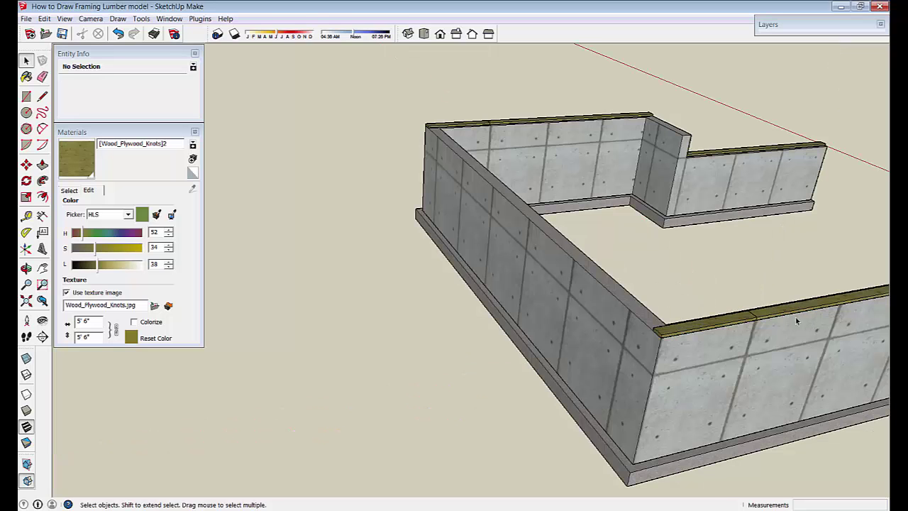
Select both plates on that higher wall and rotate a copy of them perpendicular about the plate corner at the wall step.
left_click(754, 321)
left_click(742, 320, "shift")
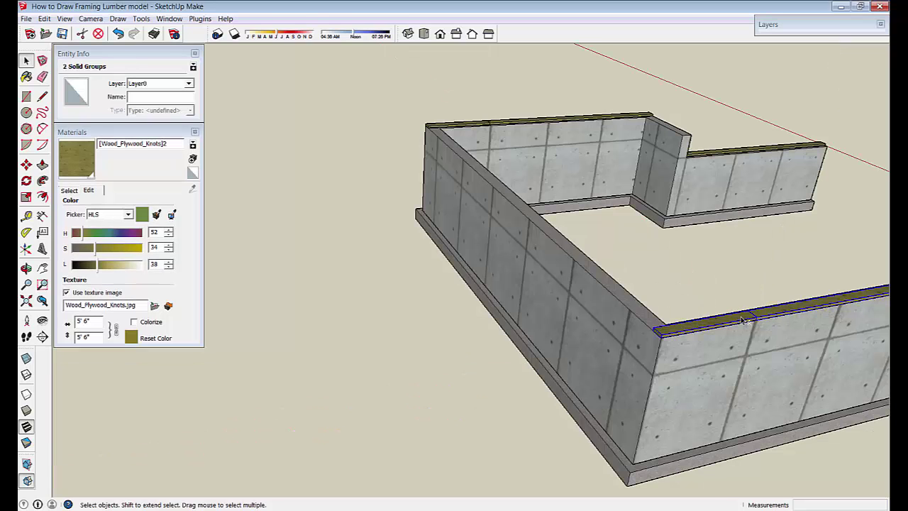
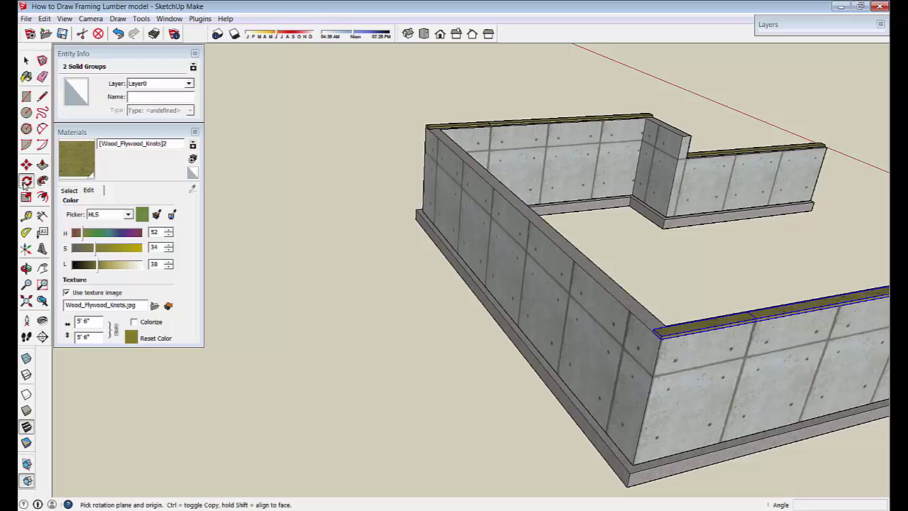
scroll(644, 333, "up", 3)
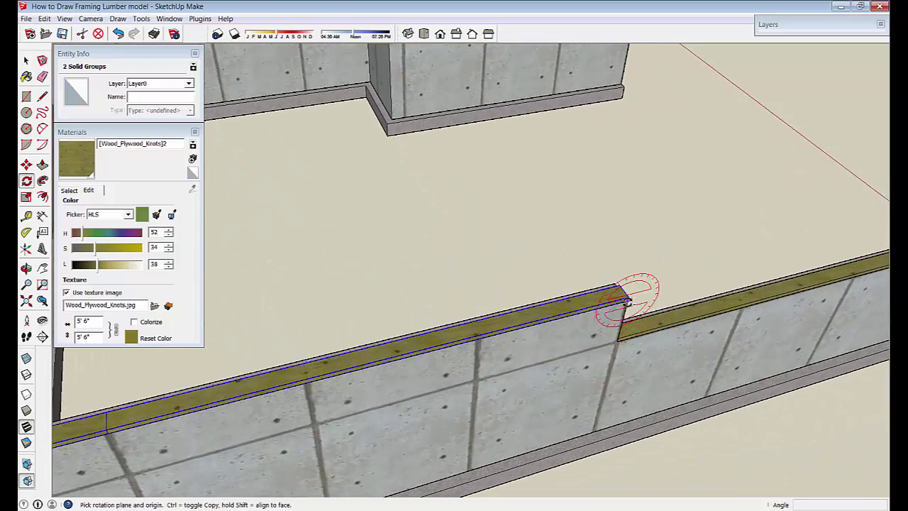
scroll(627, 301, "up", 8)
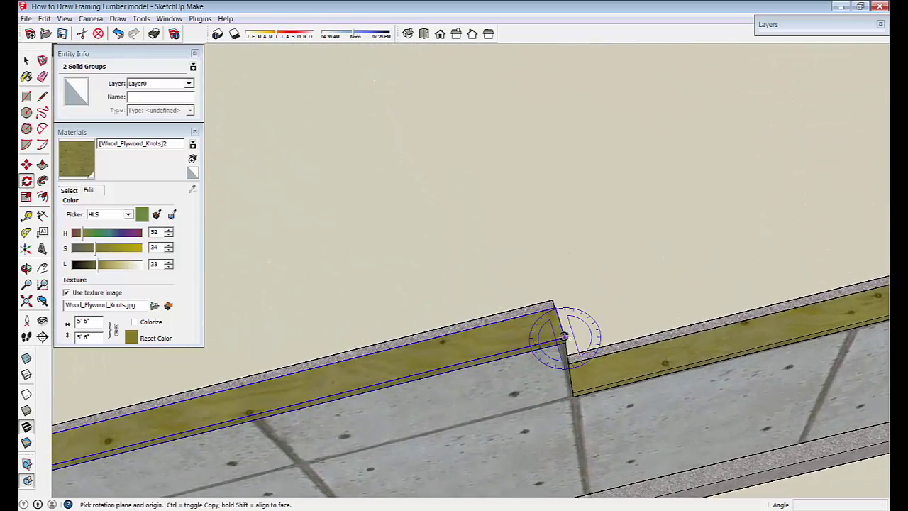
left_click(564, 337)
left_click(548, 298)
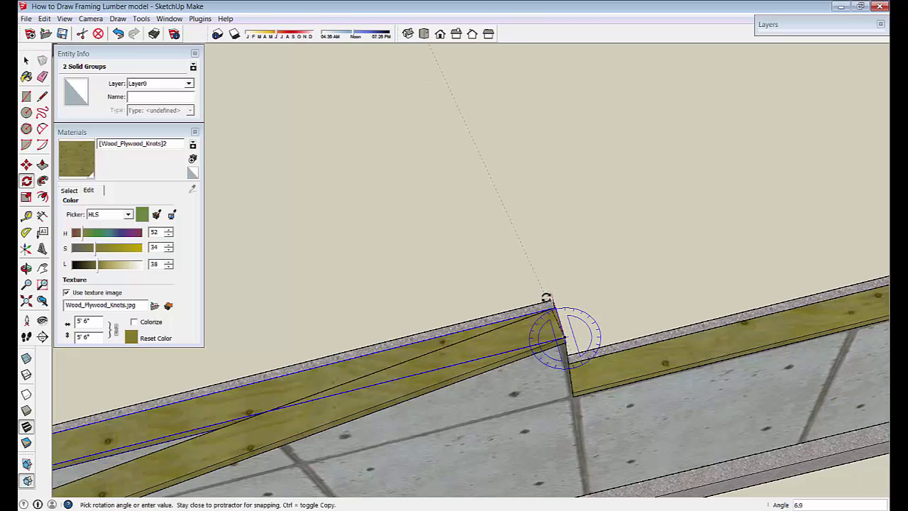
left_click(712, 302)
scroll(700, 320, "down", 4)
key("space")
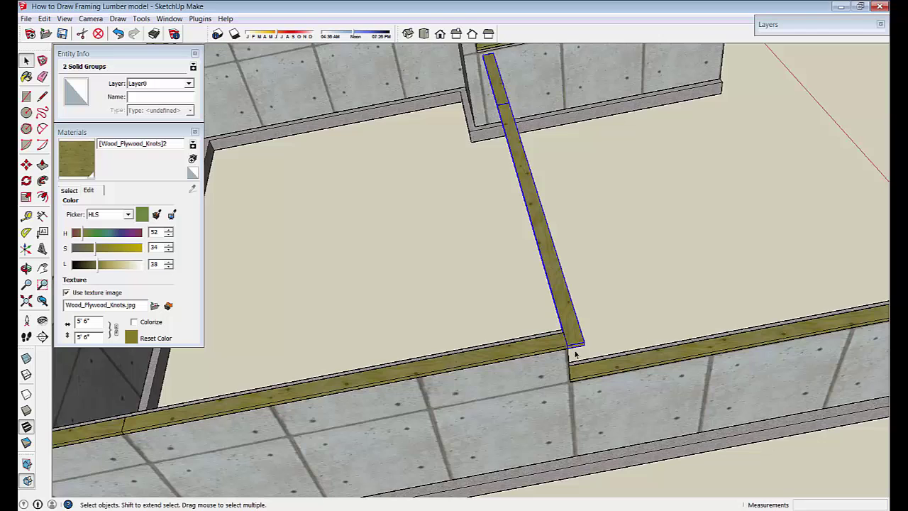
Move the rotated plate copies onto the back wall, butted against the corner plate and flush with the outer face.
key("m")
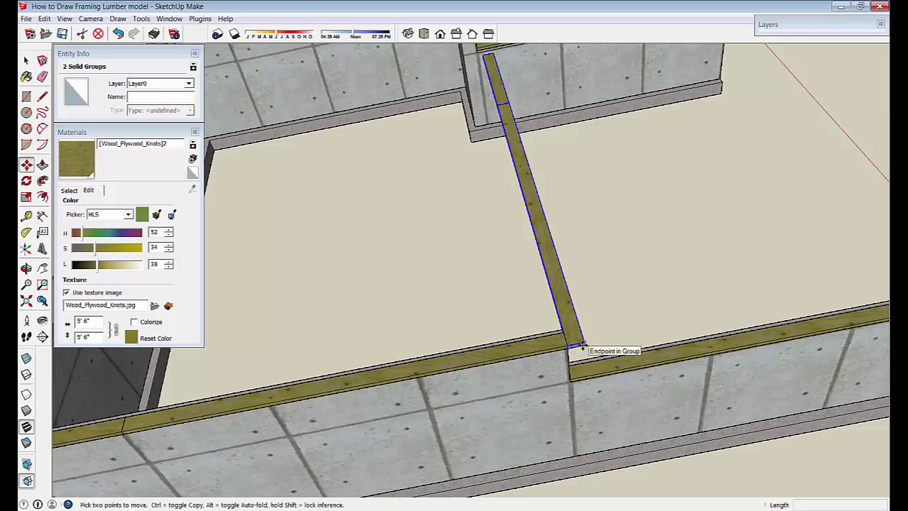
left_click(581, 343)
scroll(324, 435, "down", 5)
scroll(417, 378, "up", 6)
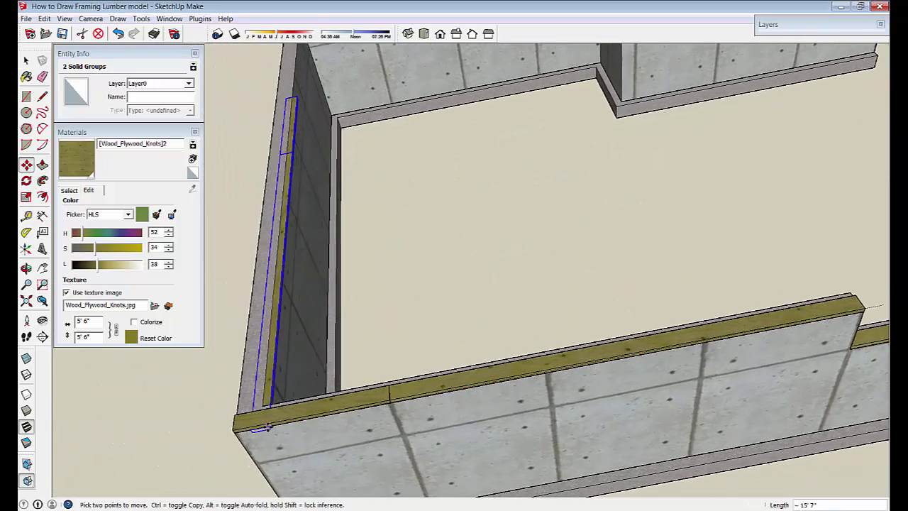
middle_click_drag(417, 377, 667, 307)
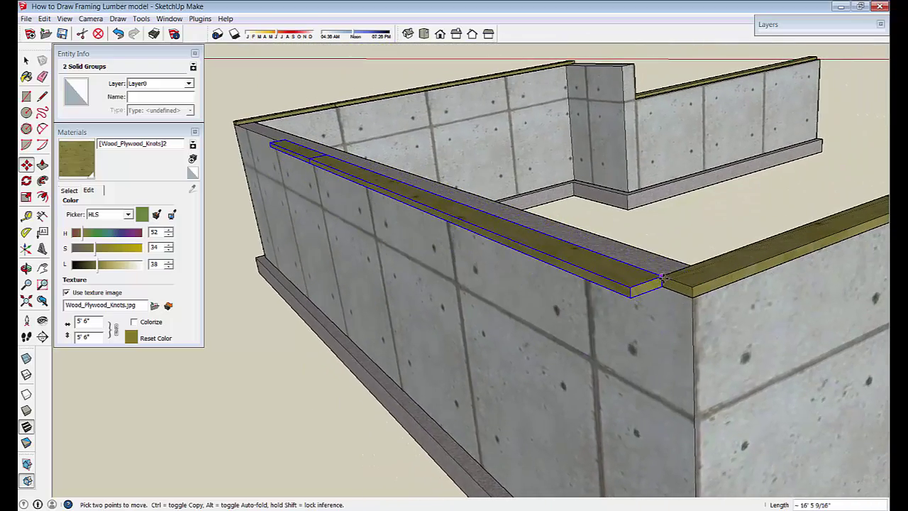
left_click(630, 287)
left_click(632, 287)
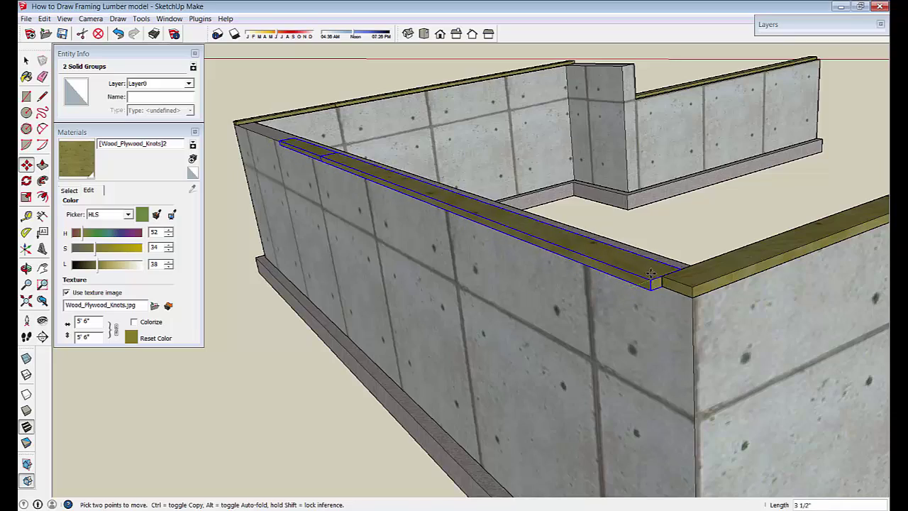
middle_click_drag(661, 279, 497, 333)
scroll(476, 337, "up", 1)
key("space")
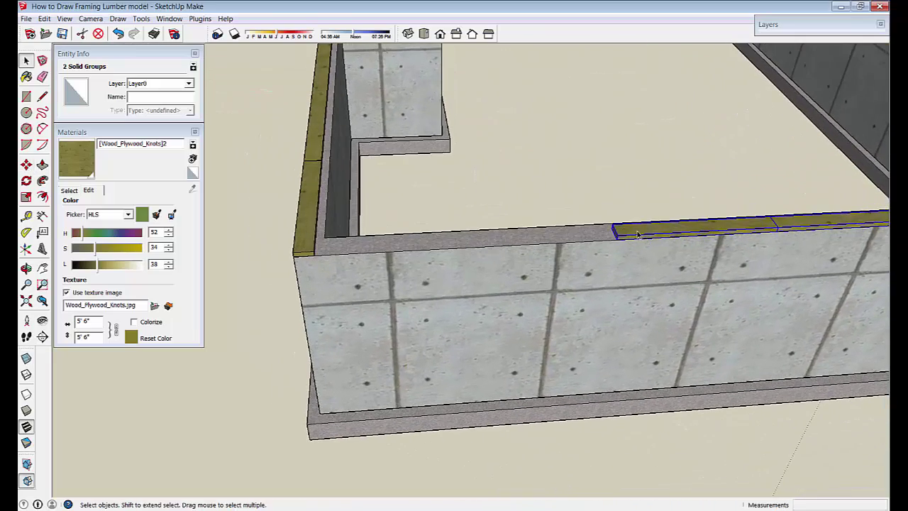
Open the back wall's shorter plate and extend its end 7' 1" to meet the opposite side wall's plate.
double_click(636, 239)
left_click(42, 164)
middle_click_drag(333, 228, 603, 231)
left_click(641, 226)
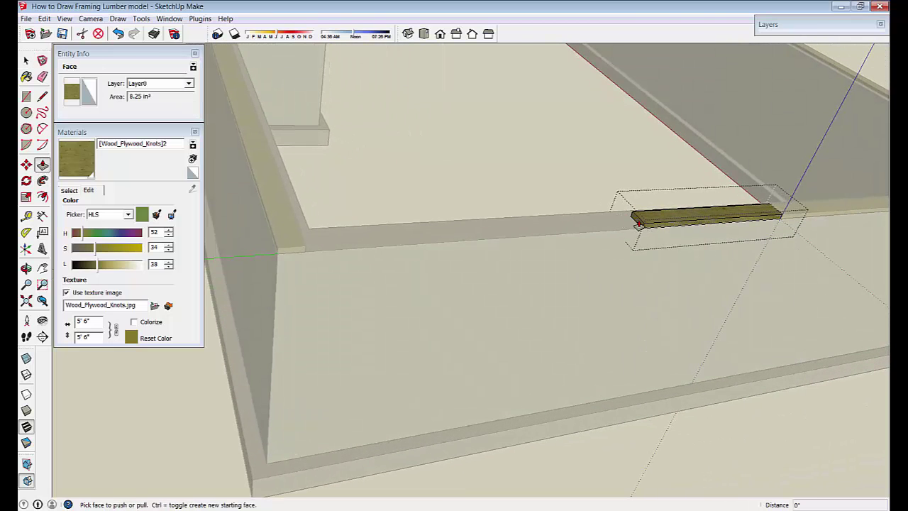
left_click(306, 255)
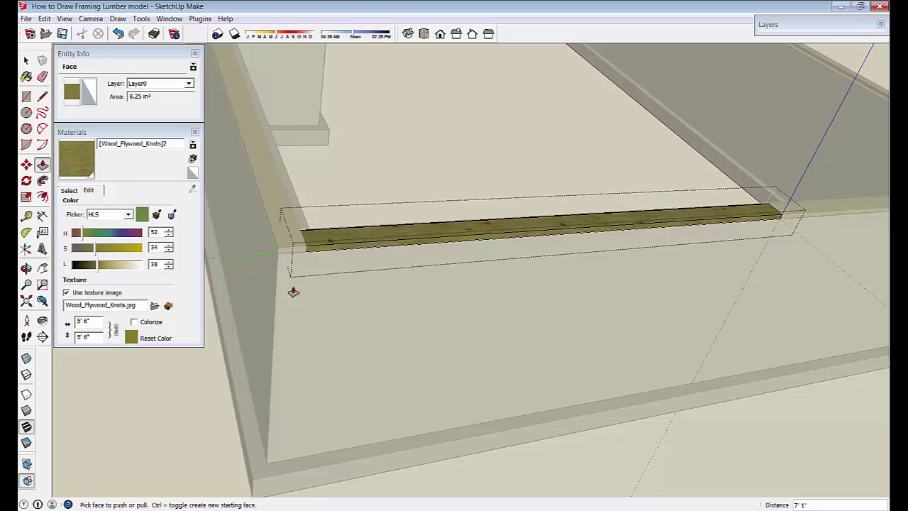
scroll(407, 131, "down", 5)
middle_click_drag(364, 170, 601, 347)
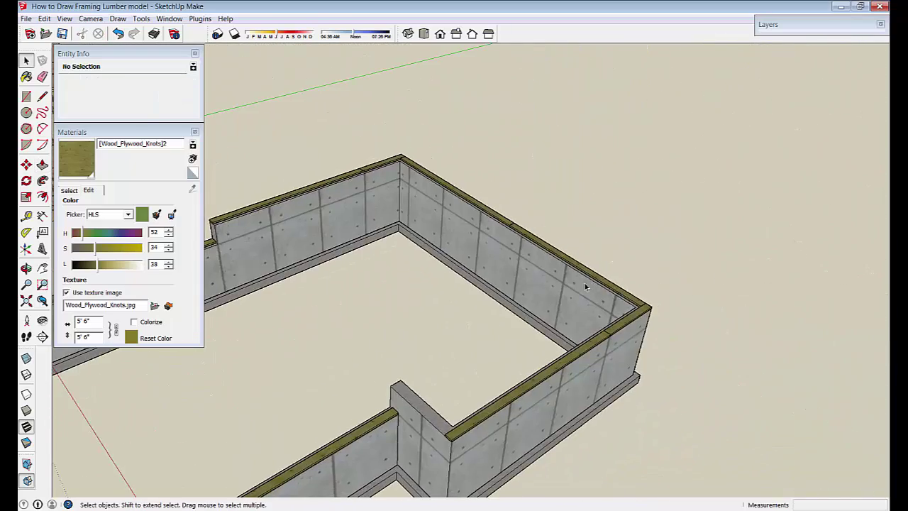
Copy the extended back-wall plate onto the short return wall, butting it against the higher side wall's plate.
left_click(596, 282)
middle_click_drag(595, 282, 489, 387)
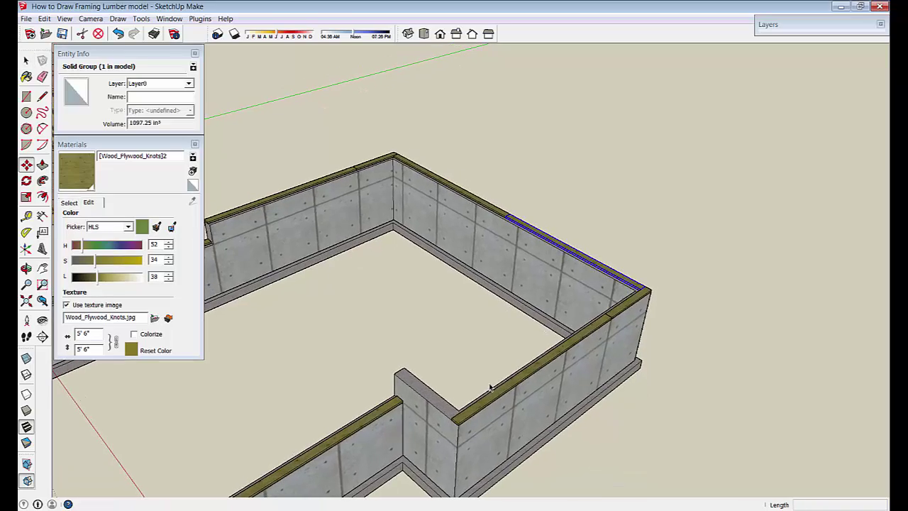
scroll(531, 399, "up", 4)
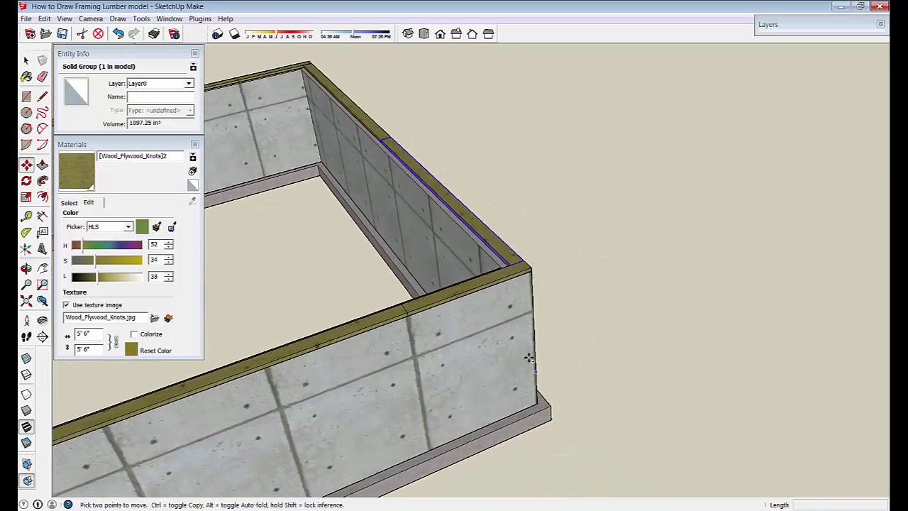
middle_click_drag(528, 357, 462, 338)
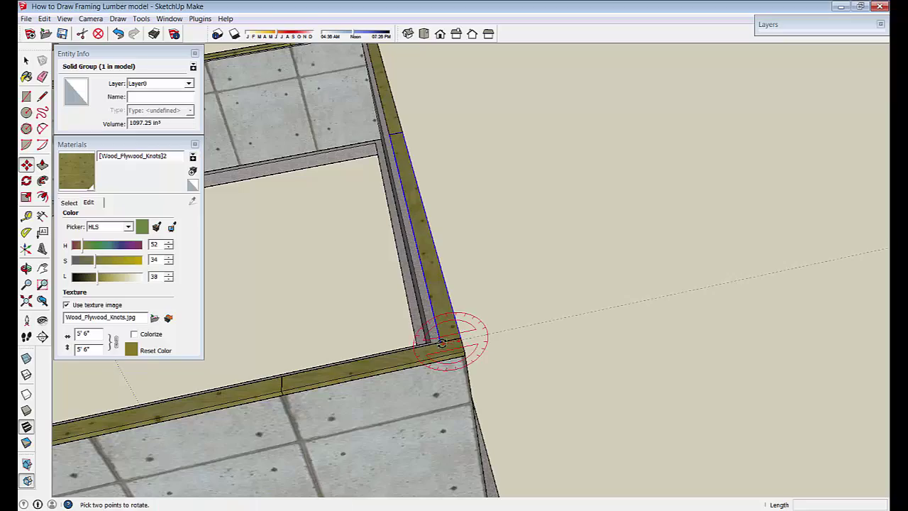
left_click(438, 340)
key("ctrl")
scroll(438, 341, "down", 4)
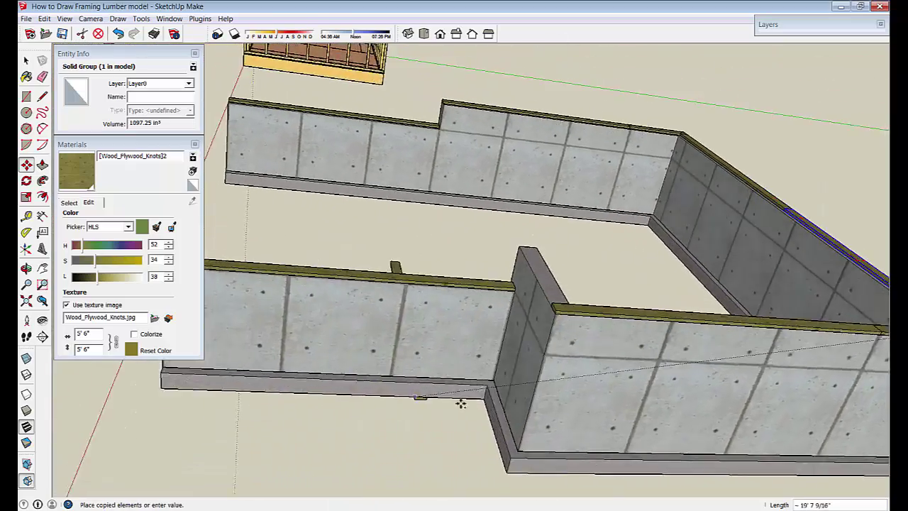
scroll(460, 403, "up", 5)
middle_click_drag(605, 420, 608, 359)
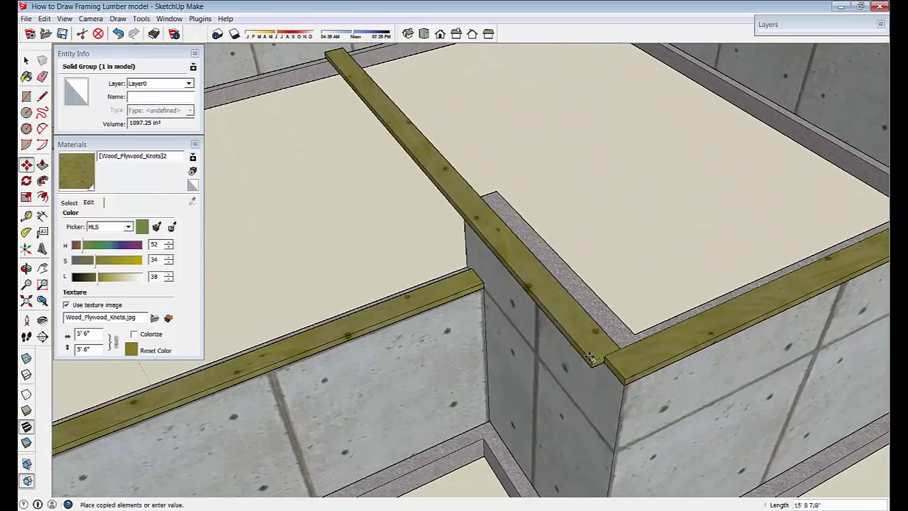
Open the return wall's plate and push its overhanging end back flush with the end of the wall.
double_click(465, 178)
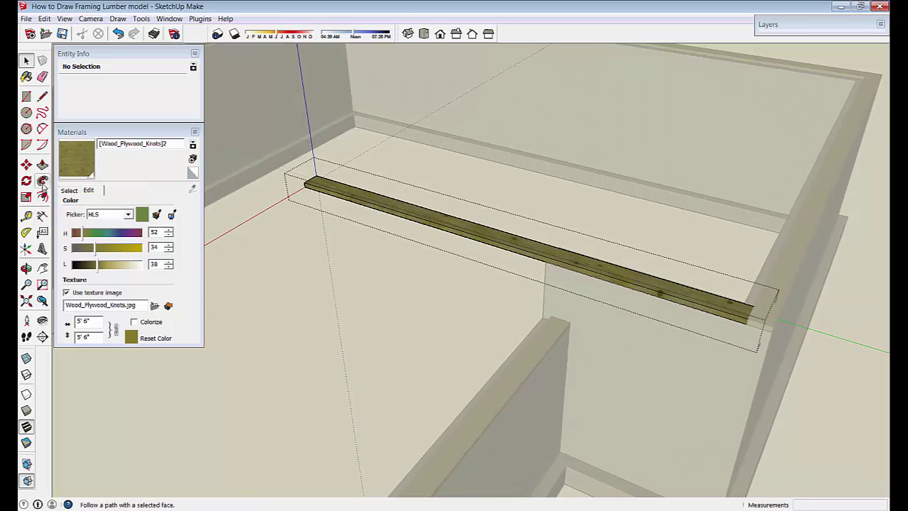
left_click(43, 164)
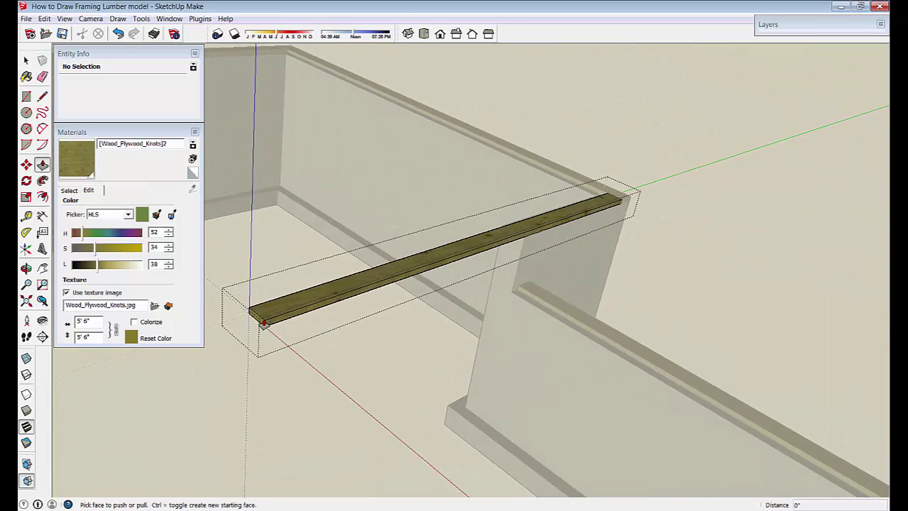
middle_click_drag(257, 324, 479, 322)
left_click(750, 235)
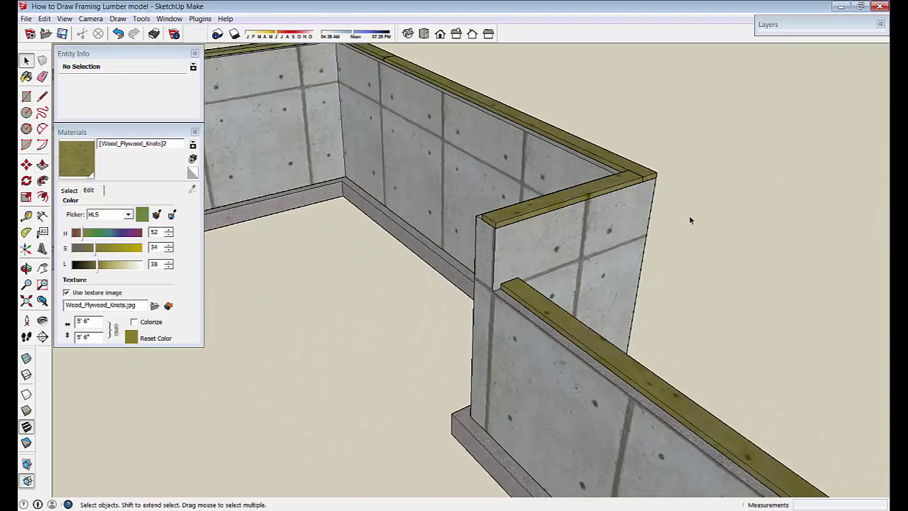
Select all nine sill plates along the foundation walls and make them one group.
scroll(378, 220, "down", 3)
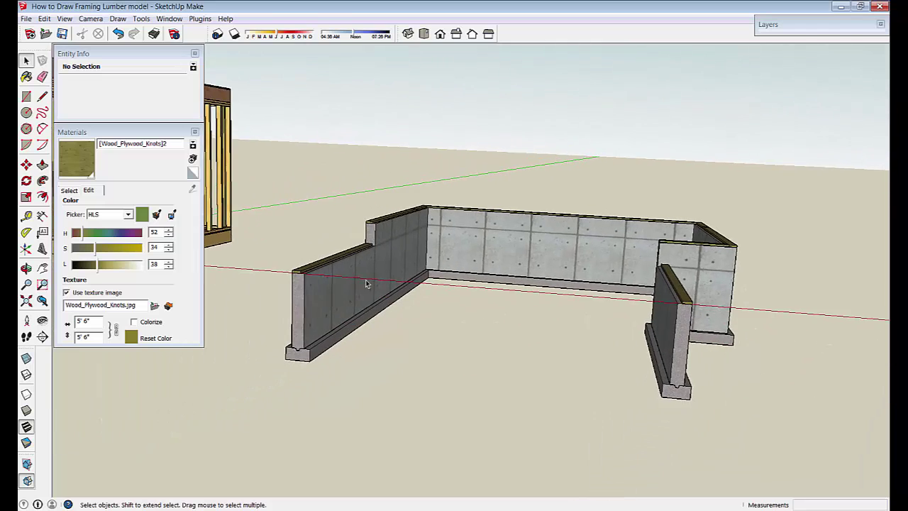
middle_click_drag(364, 284, 371, 371)
scroll(374, 371, "up", 3)
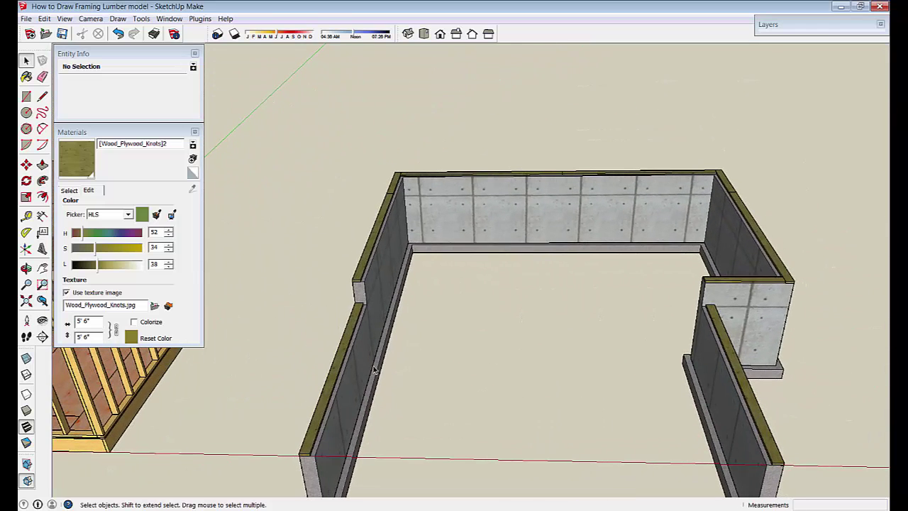
left_click(358, 322)
left_click(390, 212, "shift")
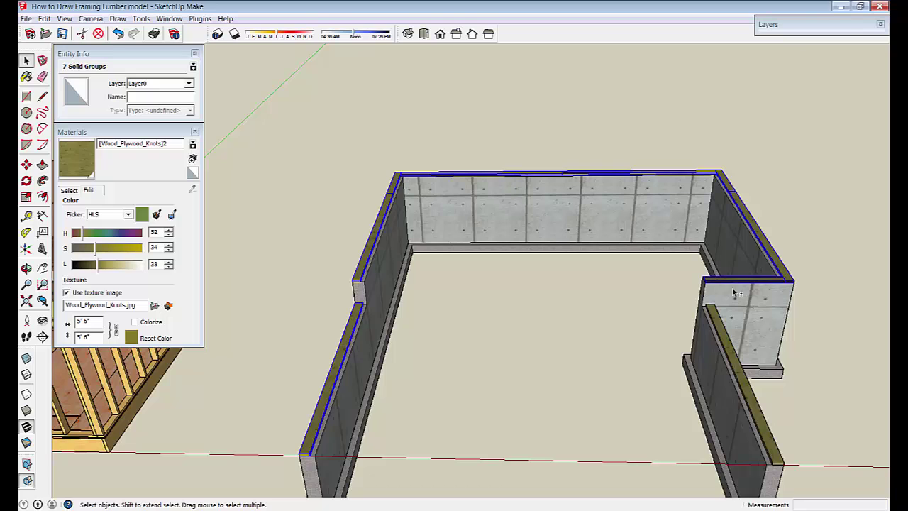
right_click(723, 337)
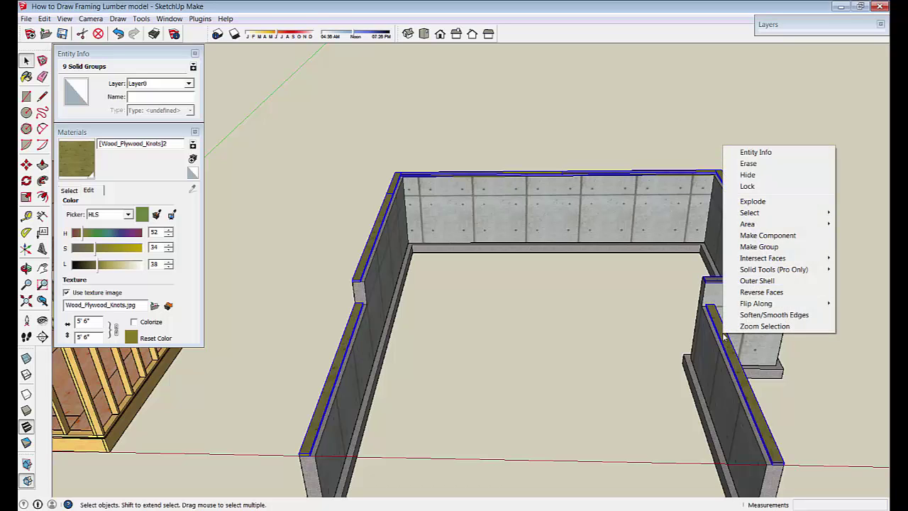
left_click(758, 248)
middle_click_drag(461, 440, 282, 315)
left_click(294, 283)
middle_click_drag(293, 281, 143, 136)
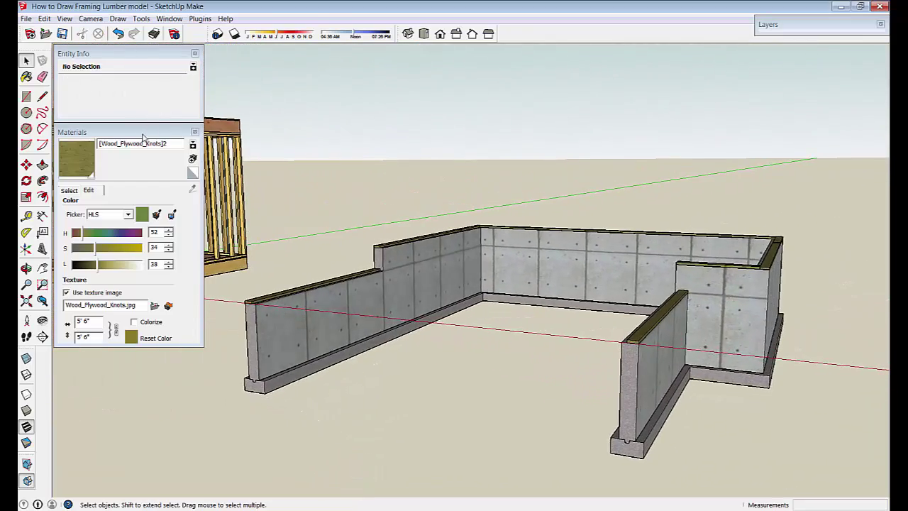
Copy the bottom plate beneath the studs of the finished sample framing and paste it in place outside its group.
left_click(143, 132)
middle_click_drag(582, 312, 165, 255)
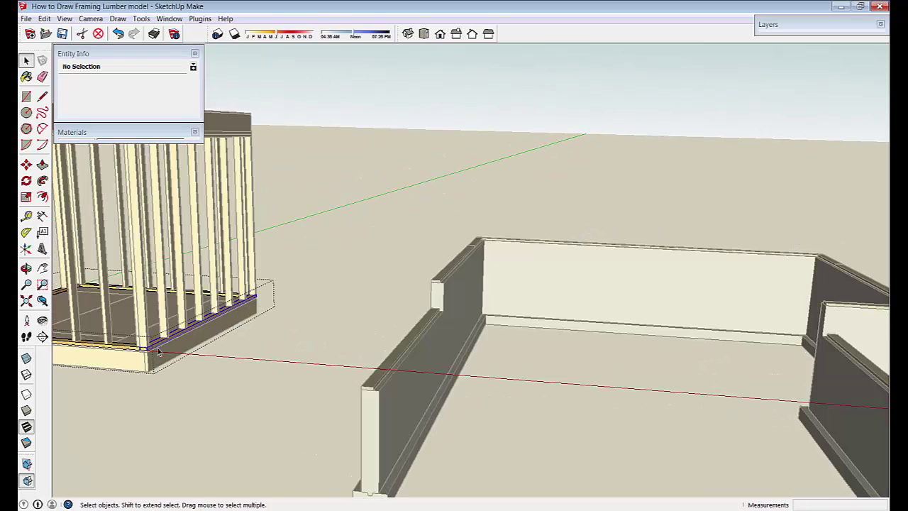
left_click(231, 410)
left_click(44, 19)
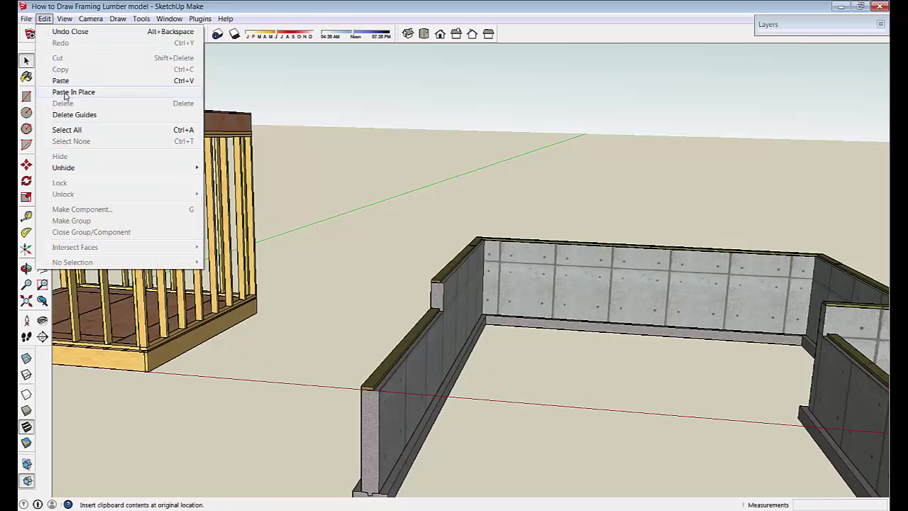
left_click(64, 92)
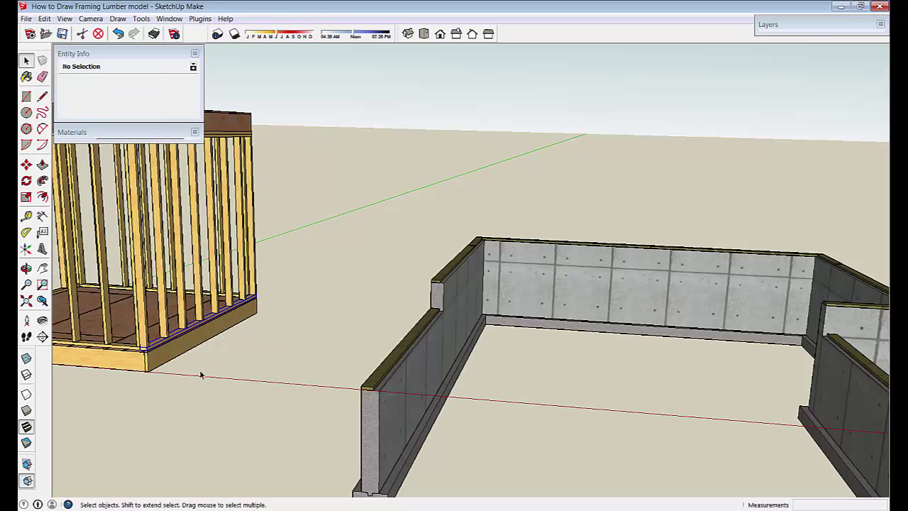
Move the pasted plate onto the lower side wall's sill plate, aligning its bottom corner with the sill's outer end corner.
left_click(145, 351)
middle_click_drag(340, 358, 379, 405)
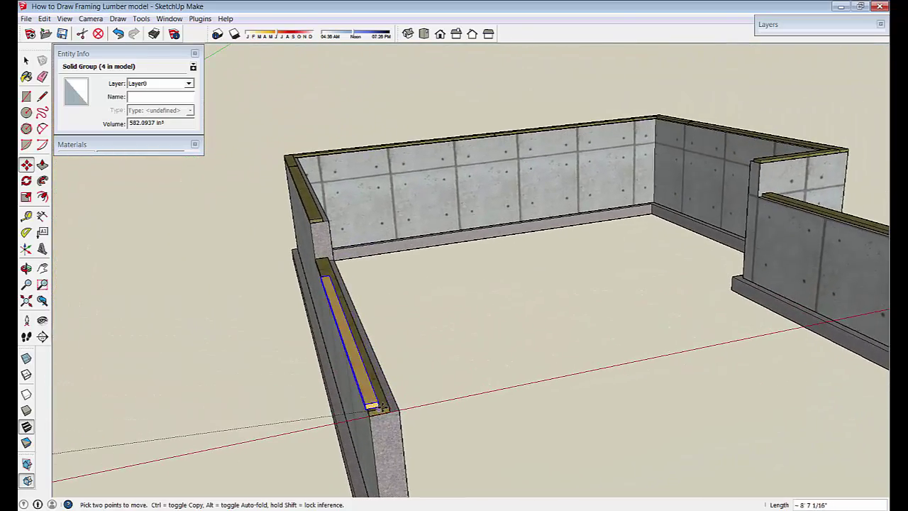
left_click(380, 408)
middle_click_drag(361, 344, 389, 482)
scroll(397, 474, "up", 4)
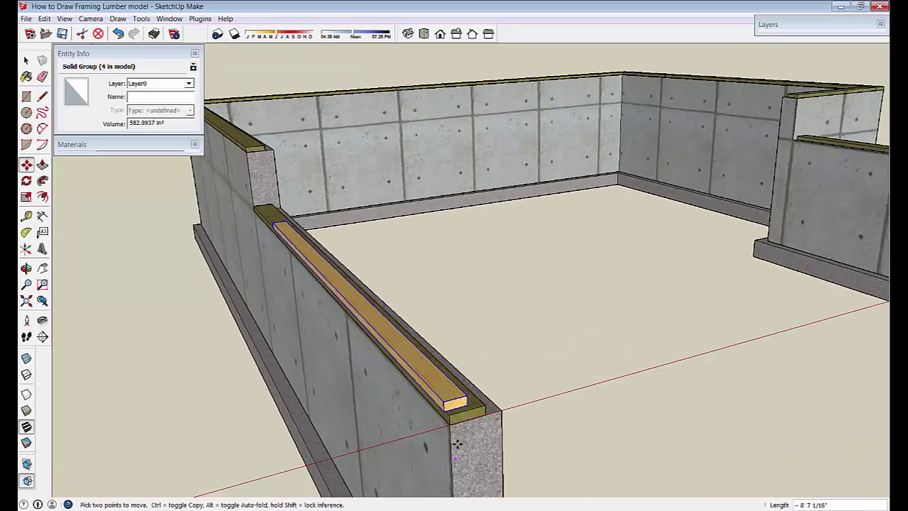
scroll(465, 409, "up", 4)
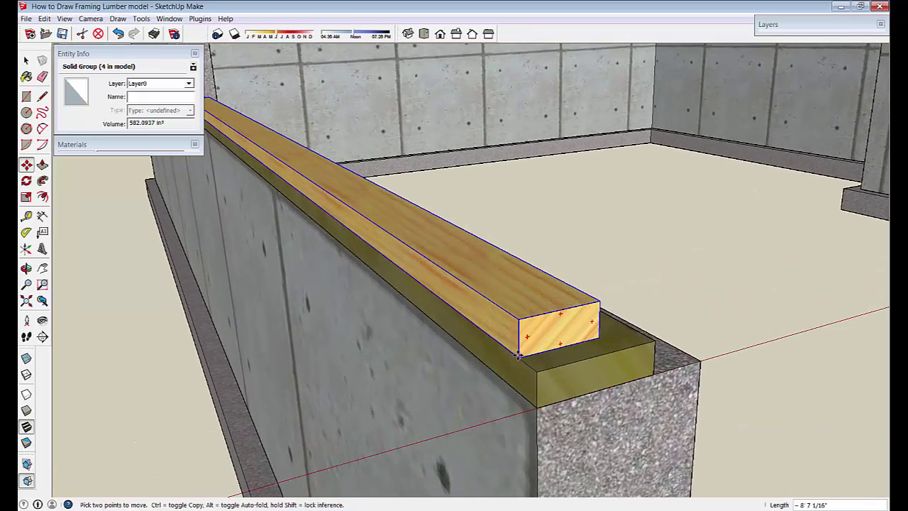
left_click(518, 354)
left_click(536, 363)
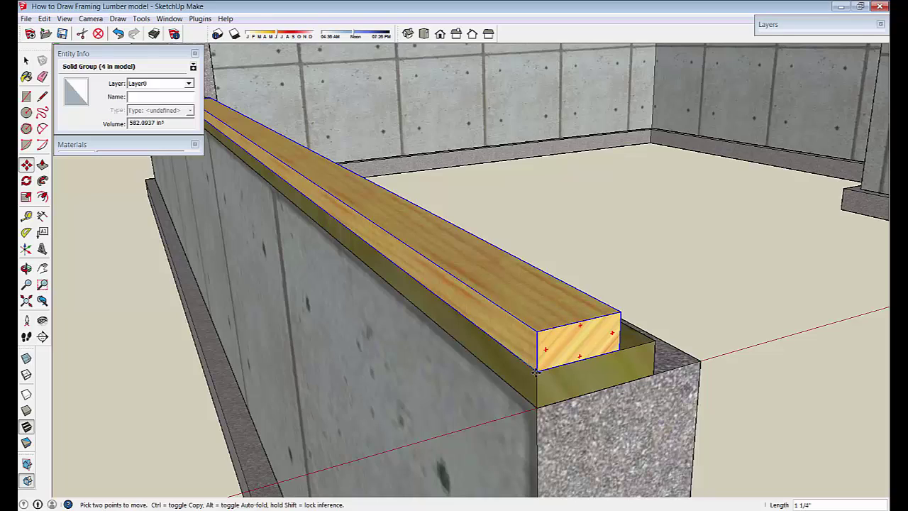
left_click(535, 370)
scroll(239, 364, "down", 5)
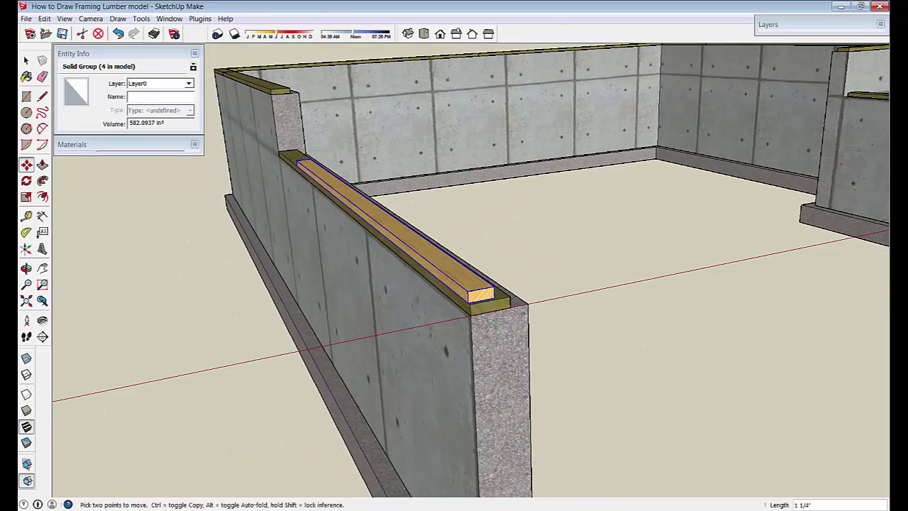
Rotate the pasted plate 90 degrees about its outer corner so it points across the opening to the opposite wall.
left_click(27, 180)
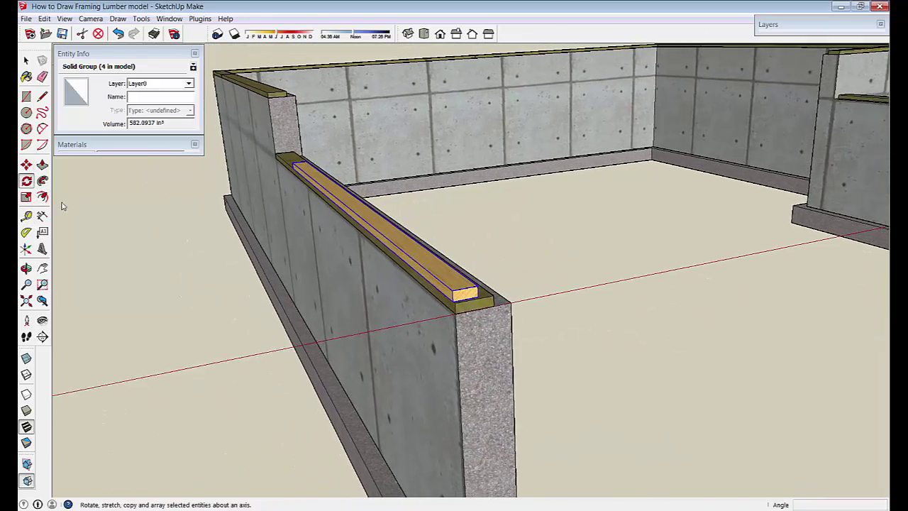
middle_click_drag(512, 305, 441, 333)
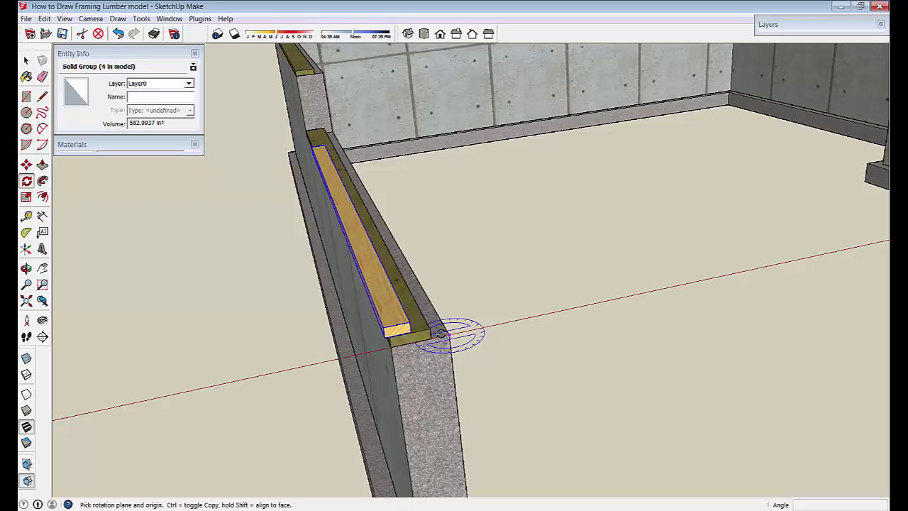
left_click(367, 286)
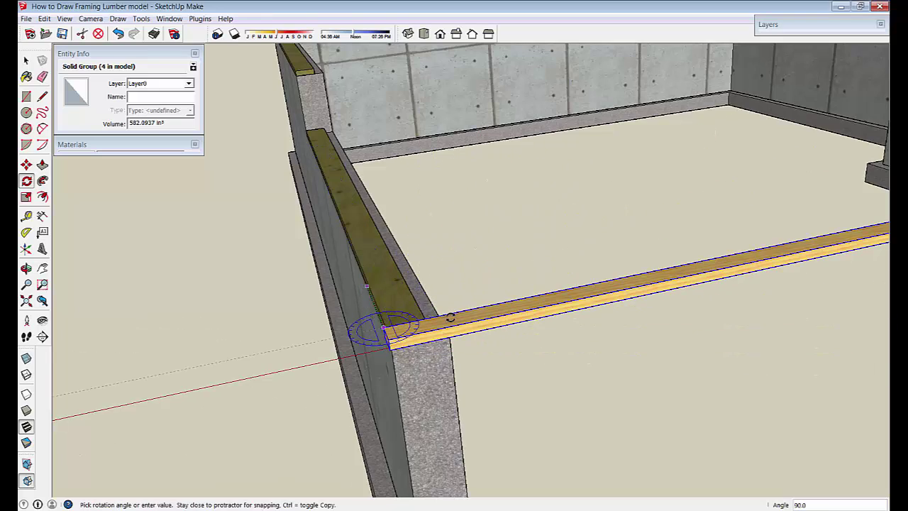
left_click(450, 317)
Move the rotated plate by its bottom end corner onto the sill plate's top outer corner.
middle_click_drag(450, 317, 733, 358)
key("m")
scroll(539, 355, "up", 5)
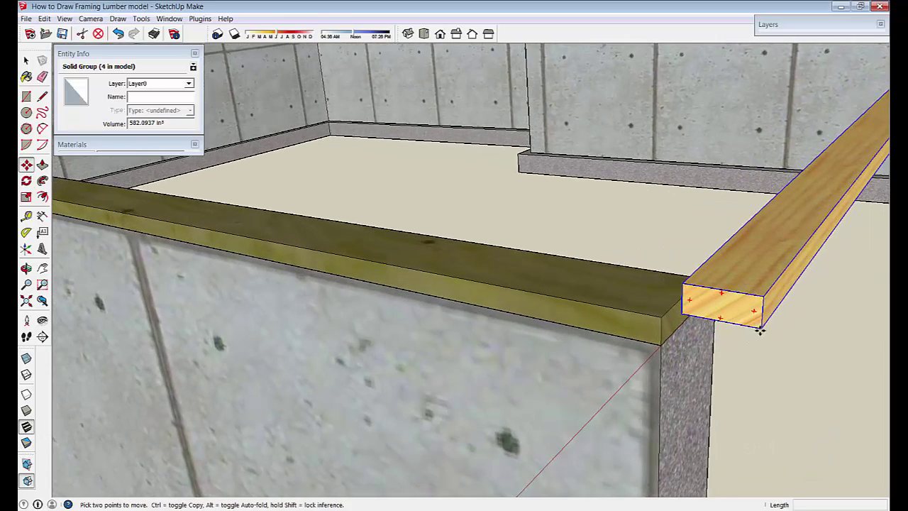
left_click(758, 330)
left_click(666, 321)
scroll(540, 394, "down", 5)
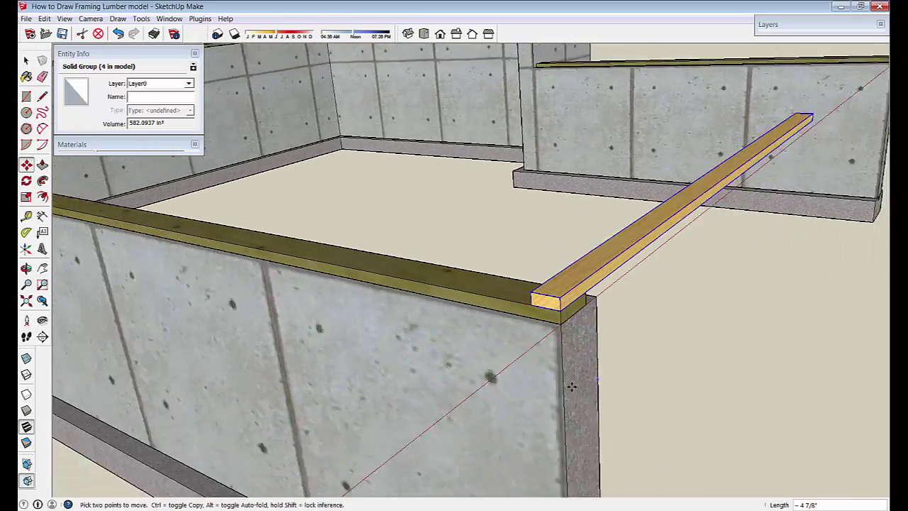
Open the plate and extend its free end 10' 9 1/8" to the outer edge of the opposite wall's sill.
middle_click_drag(540, 395, 652, 372)
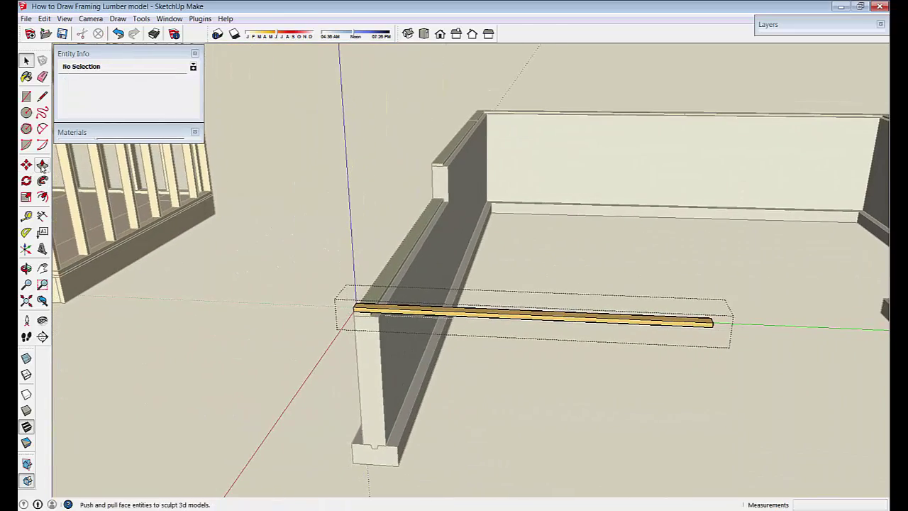
left_click(42, 166)
middle_click_drag(166, 253, 322, 323)
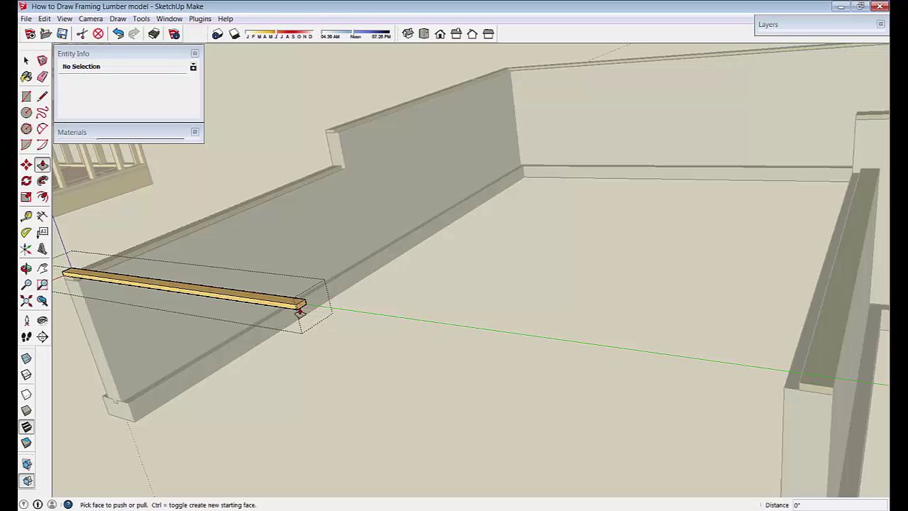
left_click(300, 309)
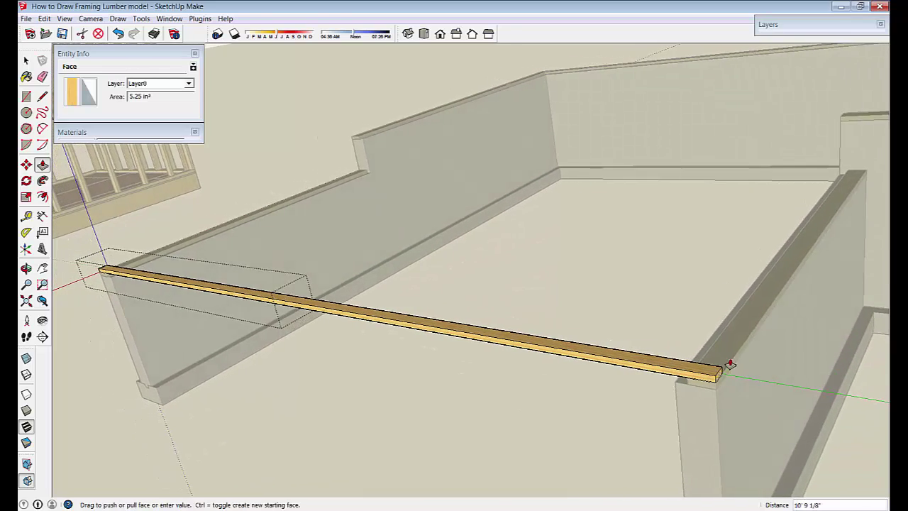
left_click(728, 364)
Push the extended end of the plate back by 1".
scroll(731, 425, "up", 6)
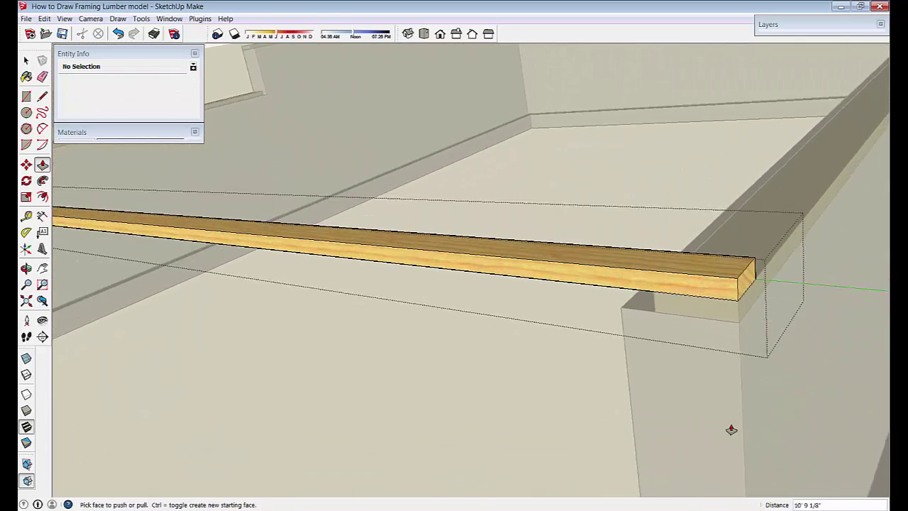
middle_click_drag(739, 418, 745, 343)
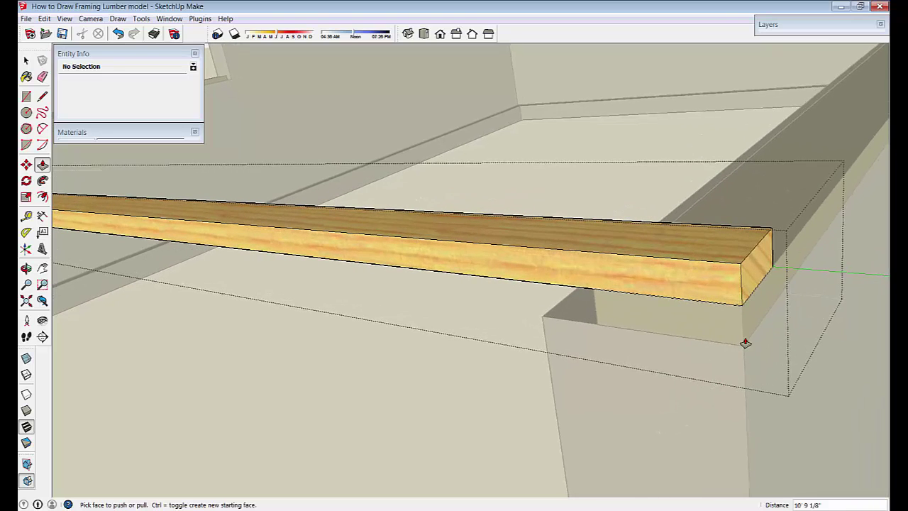
left_click(755, 291)
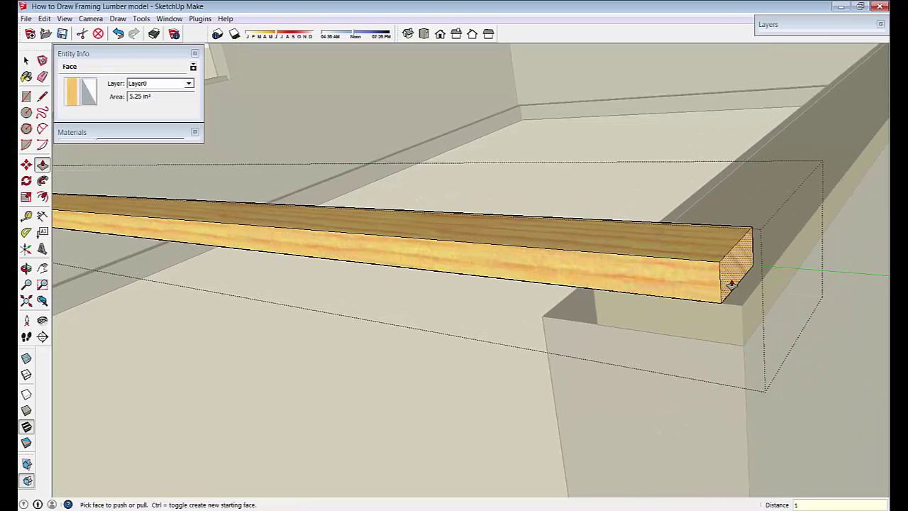
left_click(731, 283)
key("space")
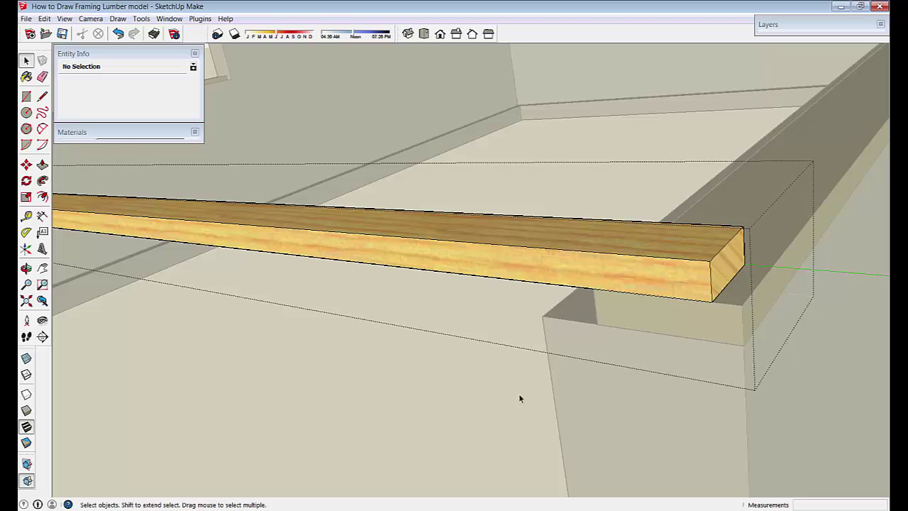
Close the plate's group and move the whole plate 0.5" toward the outer edge of the opposite wall's sill.
left_click(506, 398)
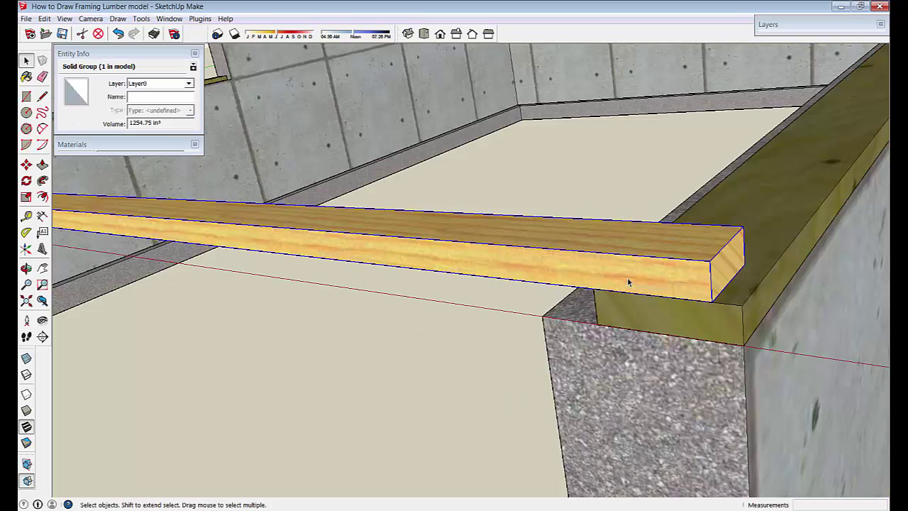
middle_click_drag(726, 316, 735, 311)
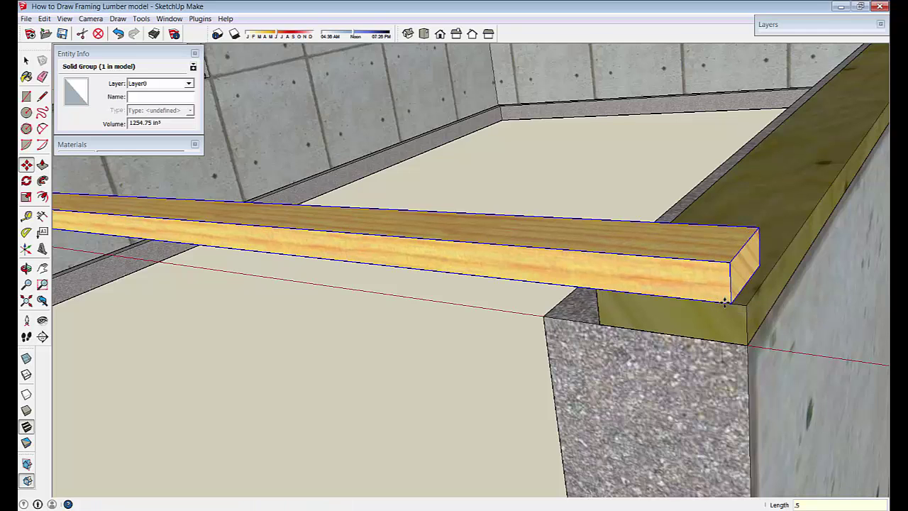
middle_click_drag(724, 302, 725, 302)
scroll(740, 301, "down", 5)
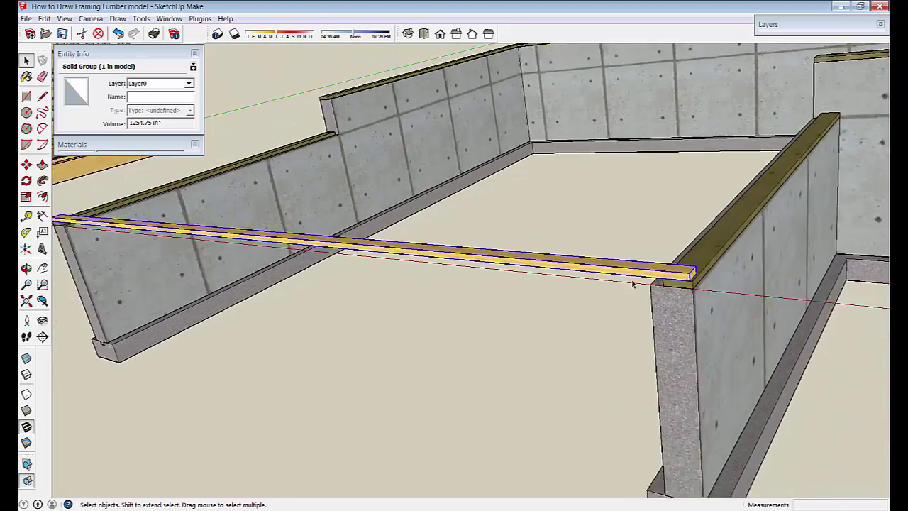
Open the sill plate group and move the first wall's lower sill inward, flush with the spanning plate's end.
middle_click_drag(419, 358, 261, 410)
scroll(260, 410, "up", 5)
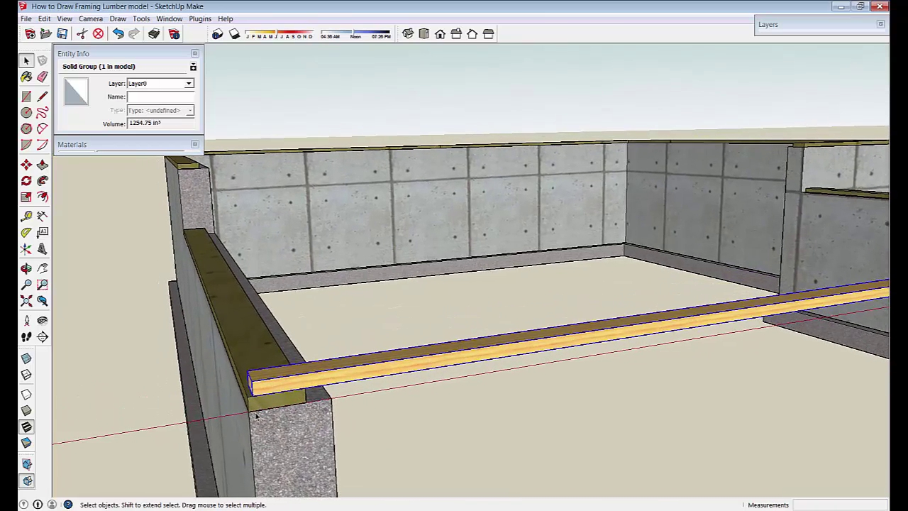
middle_click_drag(259, 383, 289, 307)
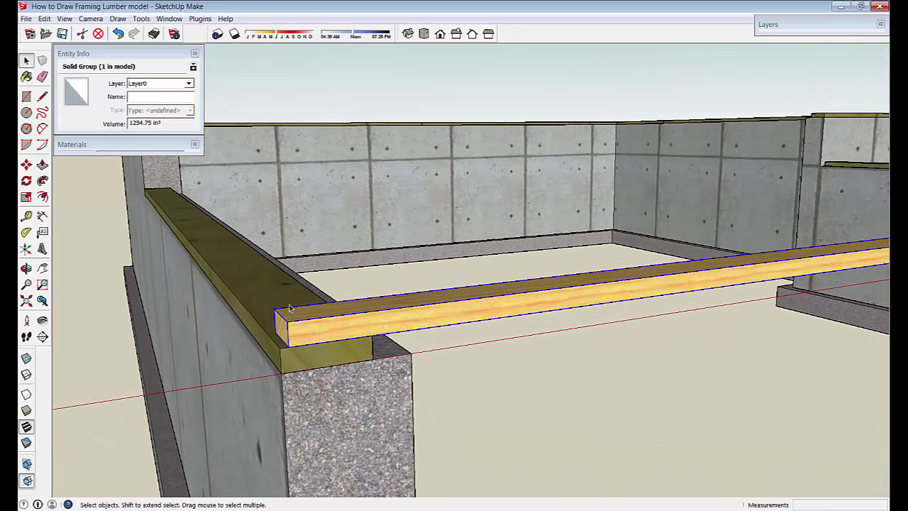
left_click(319, 404)
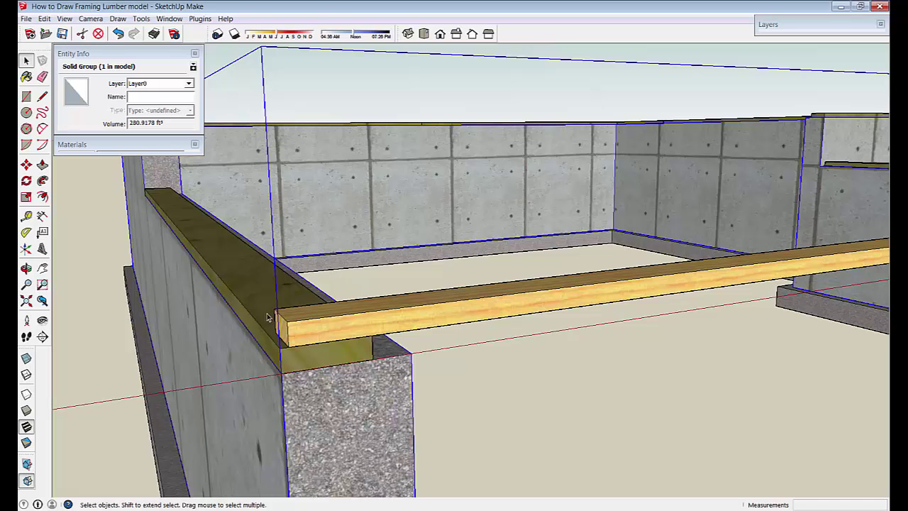
double_click(253, 283)
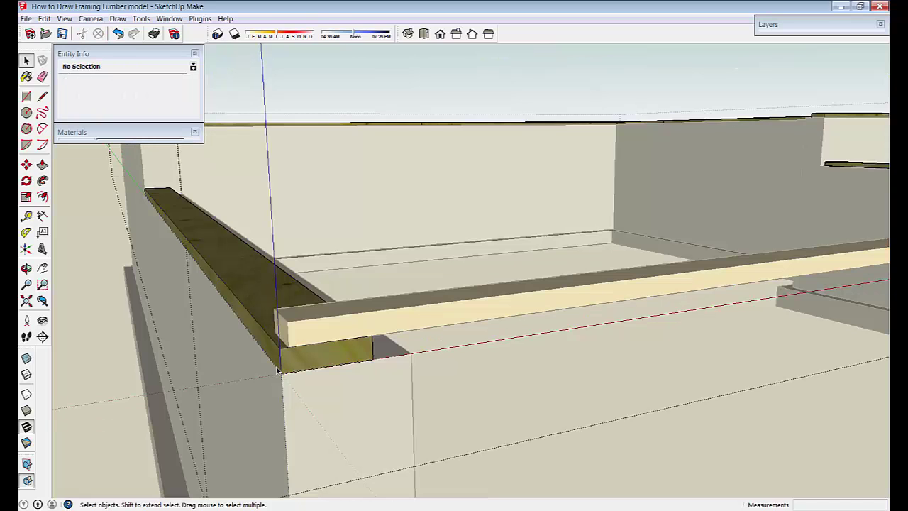
left_click(265, 363)
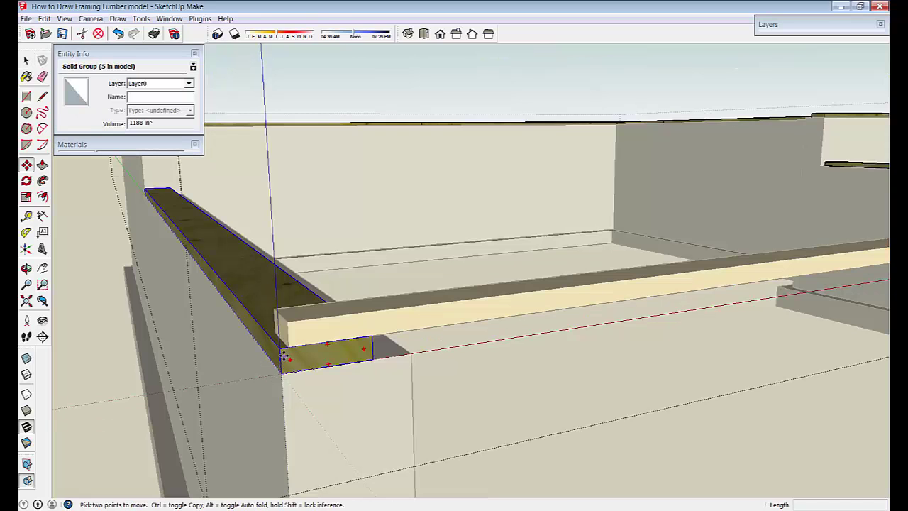
left_click(280, 350)
Move the opposite wall's lower sill plate 1/2" inward to line up with the spanning plate's end, and close the sill group.
middle_click_drag(330, 350, 511, 383)
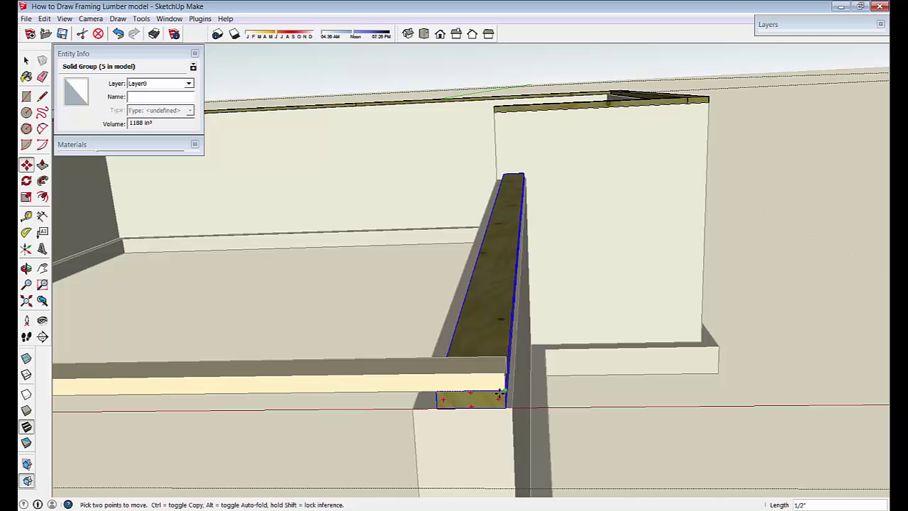
key("space")
scroll(494, 391, "down", 4)
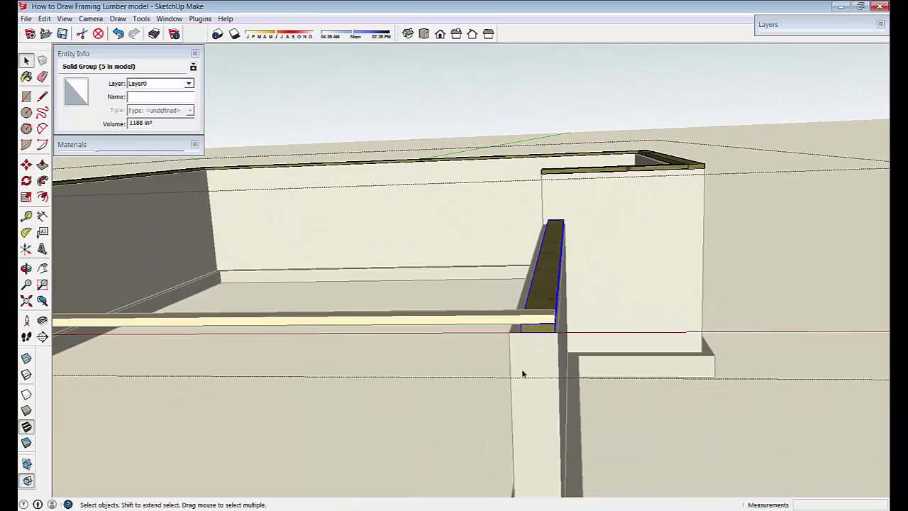
scroll(557, 274, "down", 5)
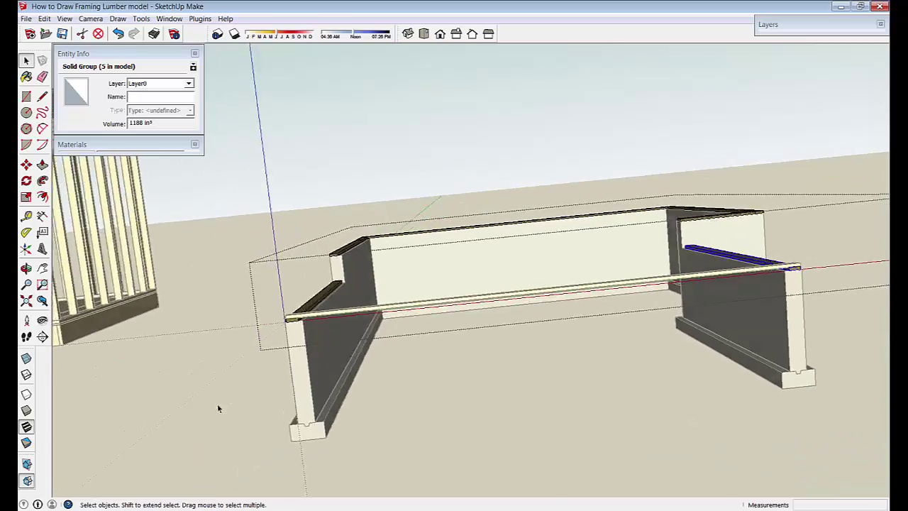
middle_click_drag(219, 408, 571, 395)
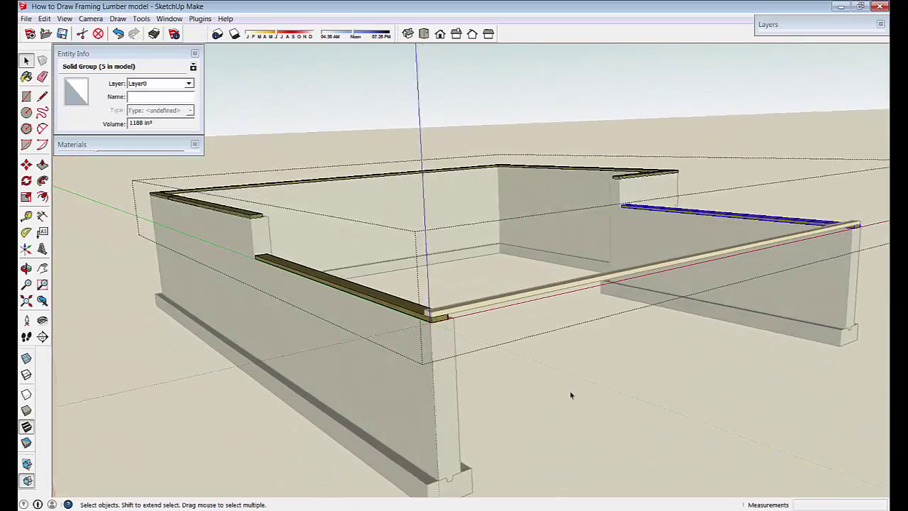
left_click(571, 400)
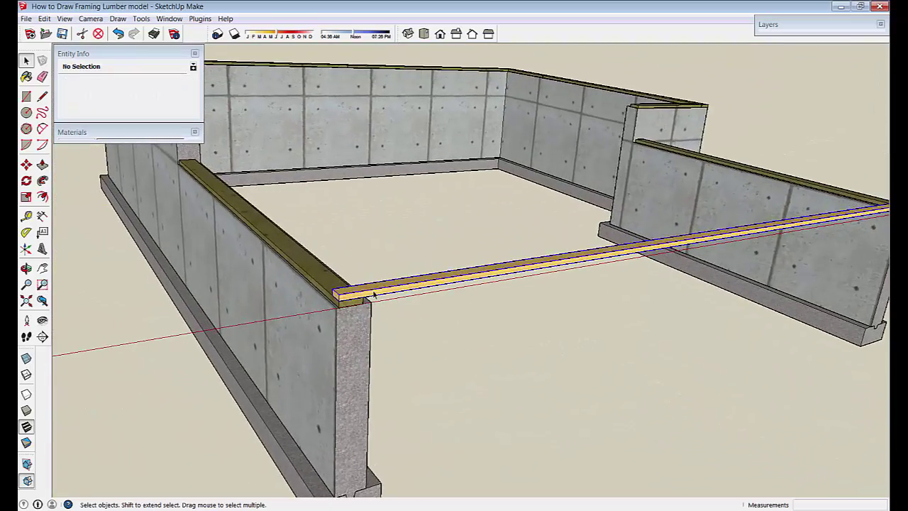
Open the spanning plate's group and make all of its geometry into a nested group.
middle_click_drag(373, 294, 364, 324)
scroll(661, 358, "down", 3)
scroll(428, 335, "up", 3)
scroll(428, 336, "down", 3)
scroll(349, 335, "up", 3)
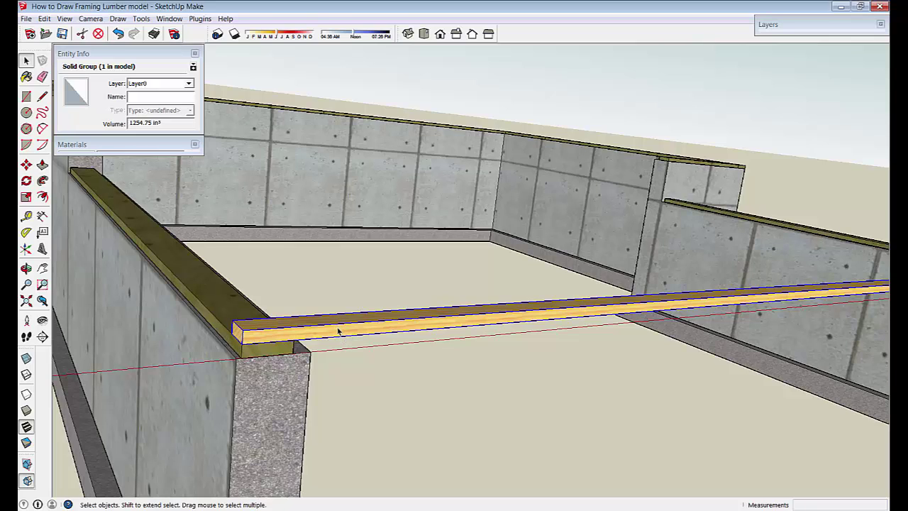
scroll(338, 331, "down", 1)
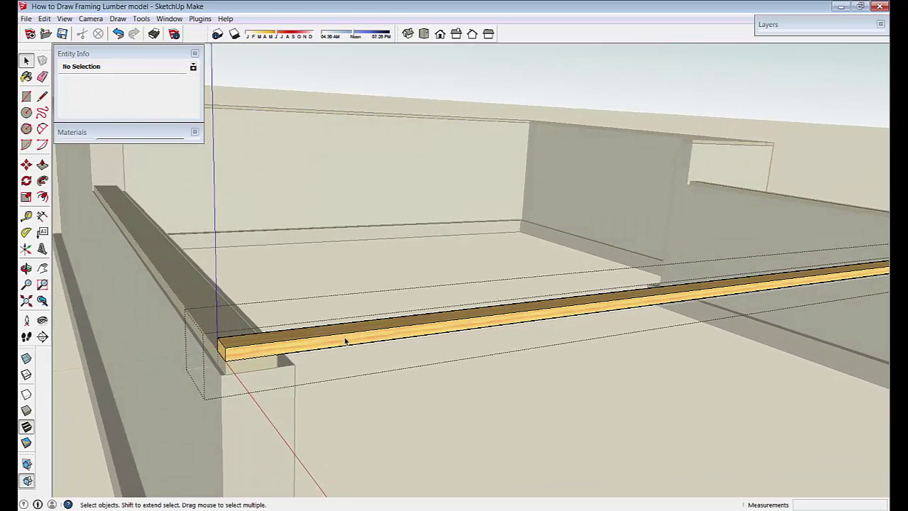
left_click(346, 341)
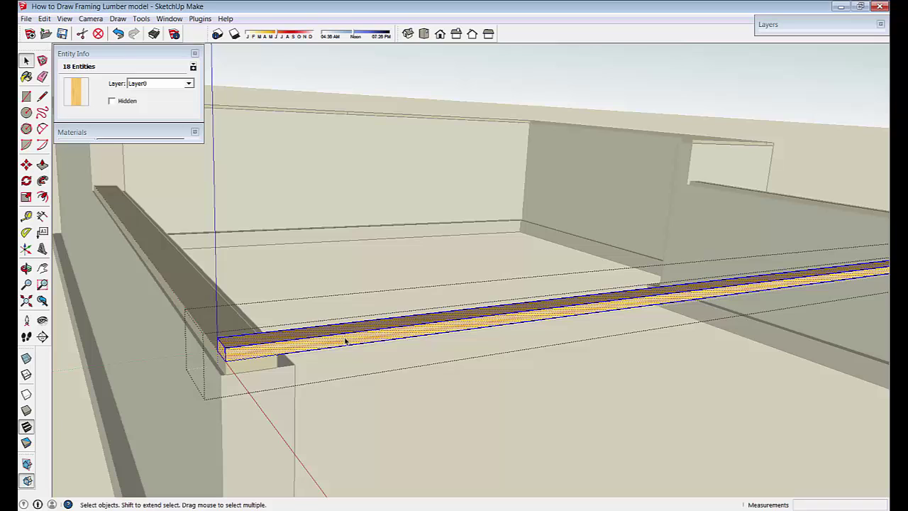
right_click(346, 341)
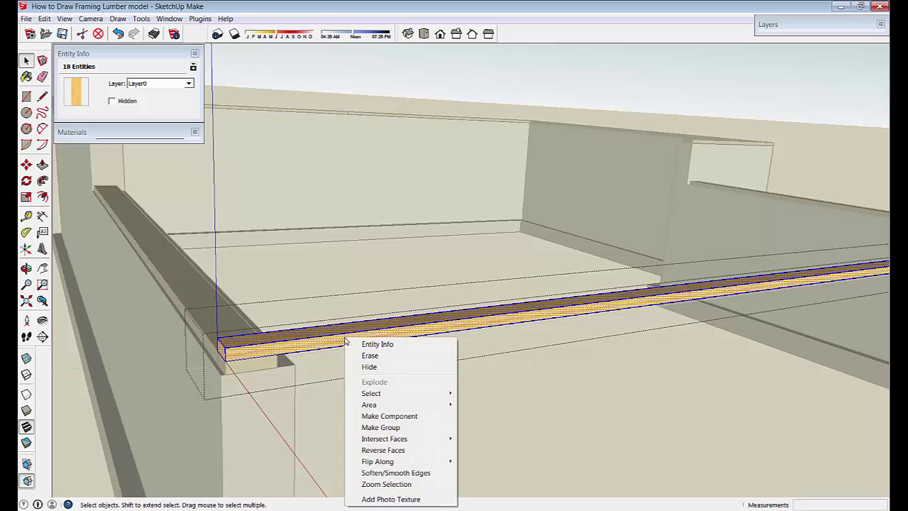
left_click(380, 427)
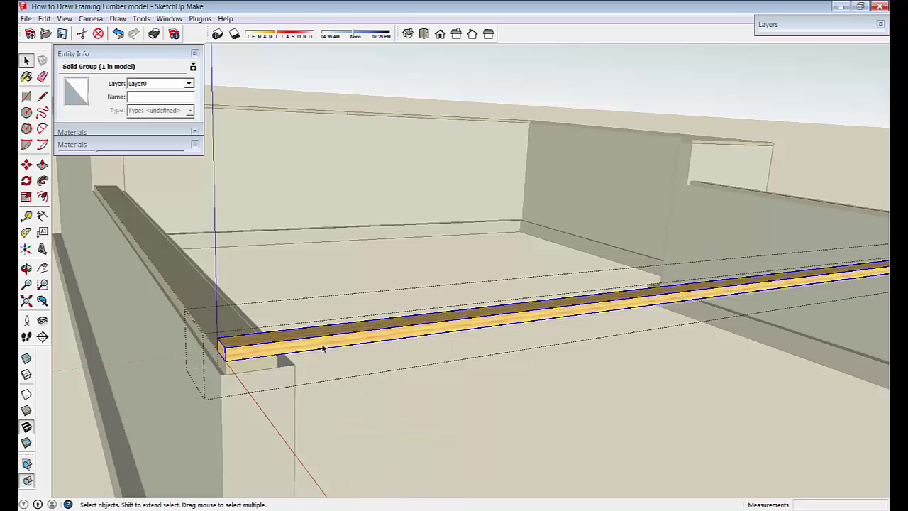
Copy the nested plate straight up 1' 6", and raise the copy another 1.5".
middle_click_drag(188, 312, 528, 415)
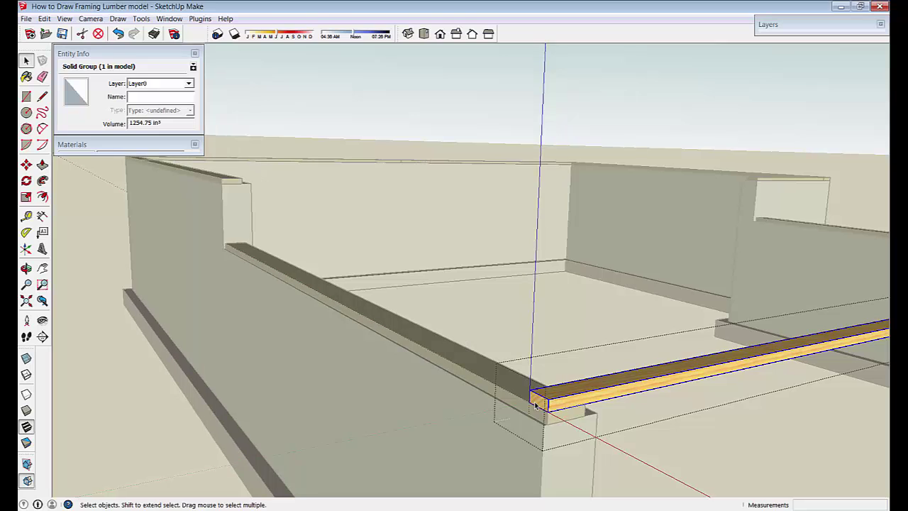
key("m")
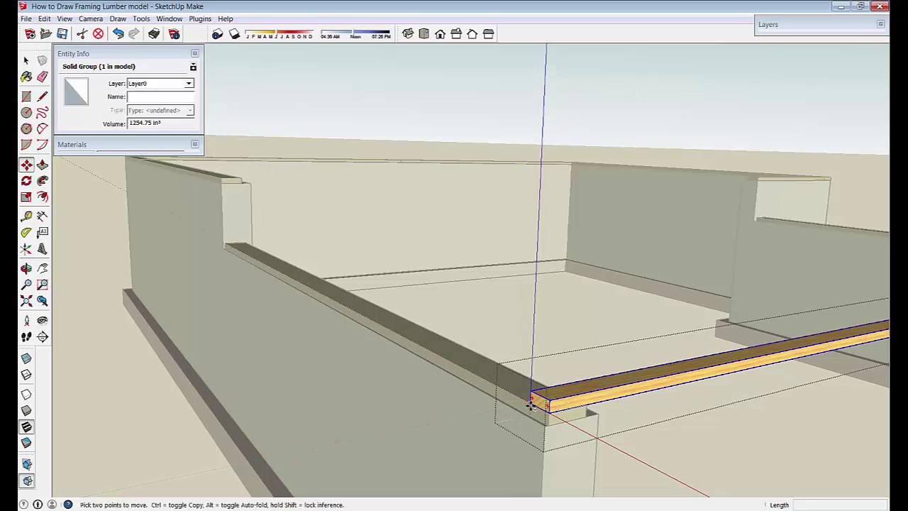
left_click(530, 398)
key("ctrl")
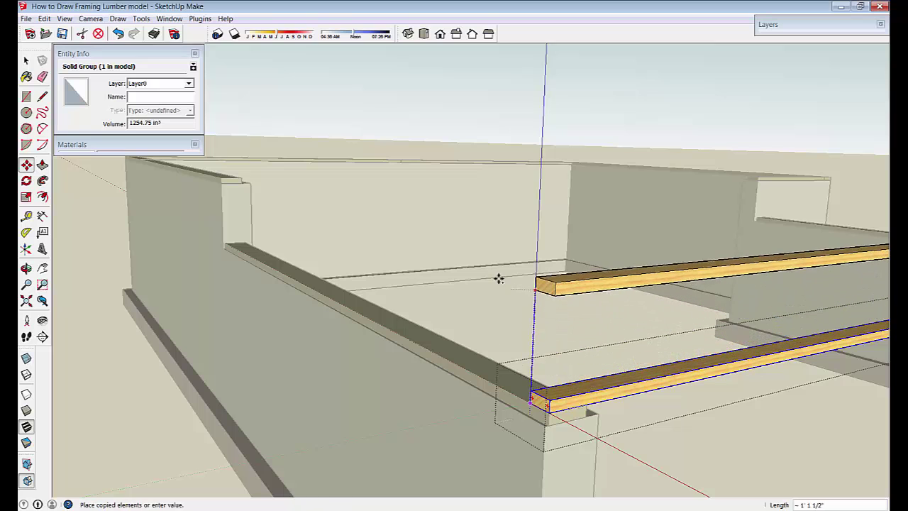
left_click(217, 174)
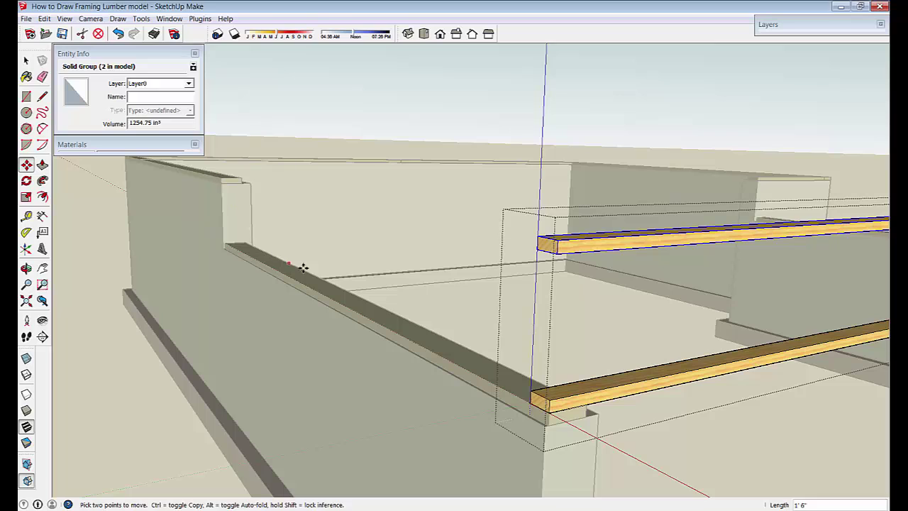
left_click(553, 249)
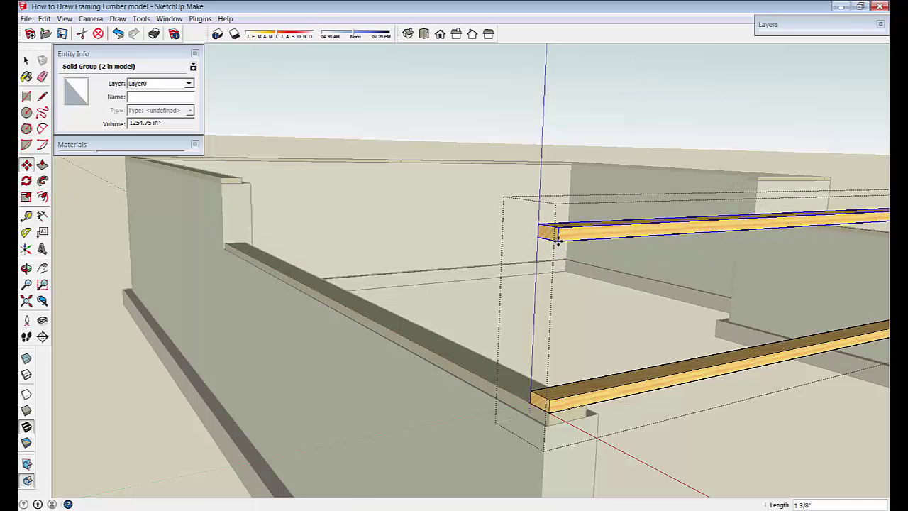
key("Return")
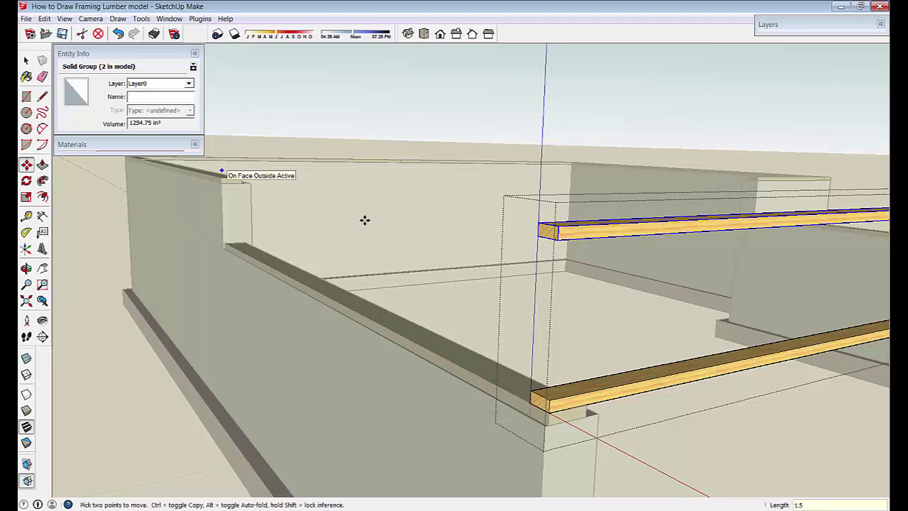
Paste the previously copied board in place inside the open plate group.
middle_click_drag(562, 280, 565, 293)
middle_click_drag(576, 245, 559, 246)
scroll(205, 172, "down", 3)
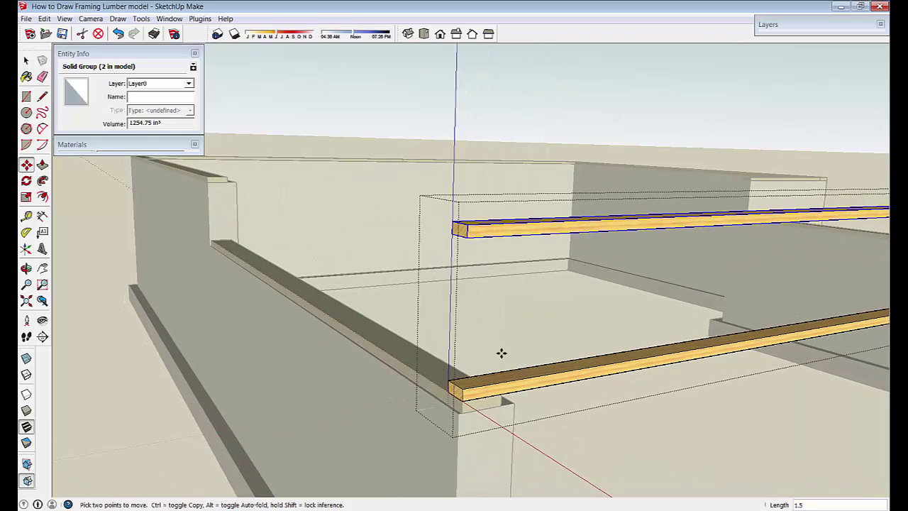
key("space")
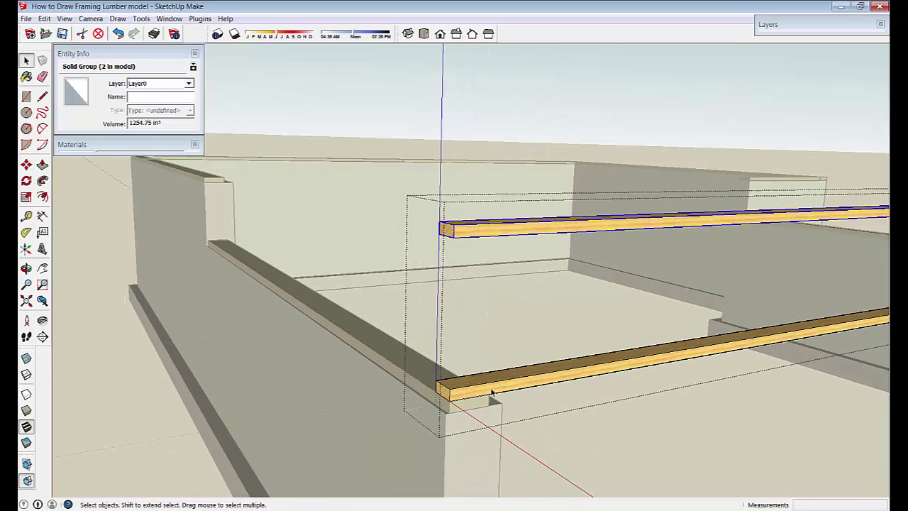
scroll(503, 258, "down", 3)
middle_click_drag(469, 346, 241, 282)
left_click(42, 19)
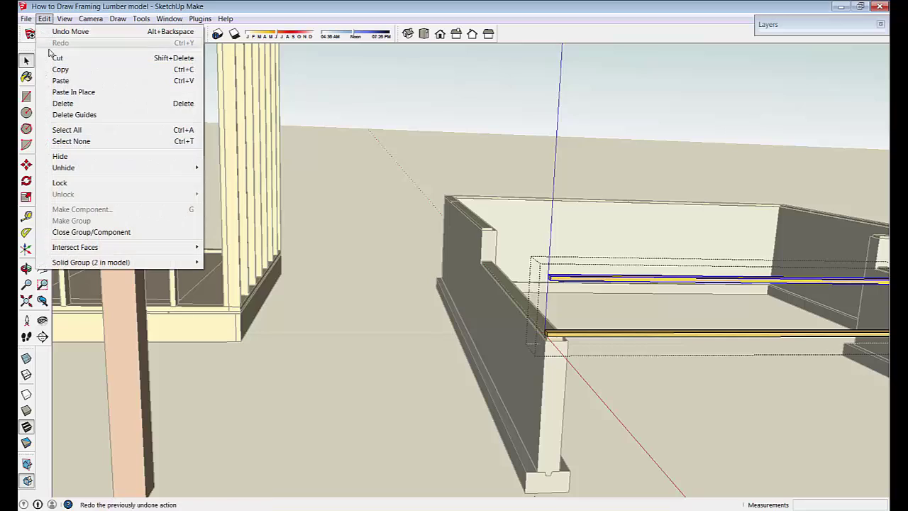
left_click(45, 92)
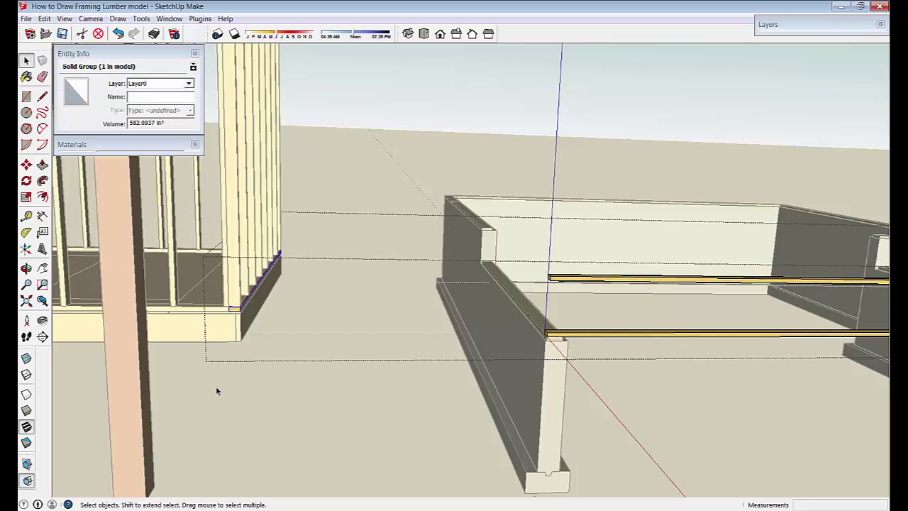
Move the pasted board by its front corner to the front corner of the upper plate's end.
middle_click_drag(217, 390, 301, 318)
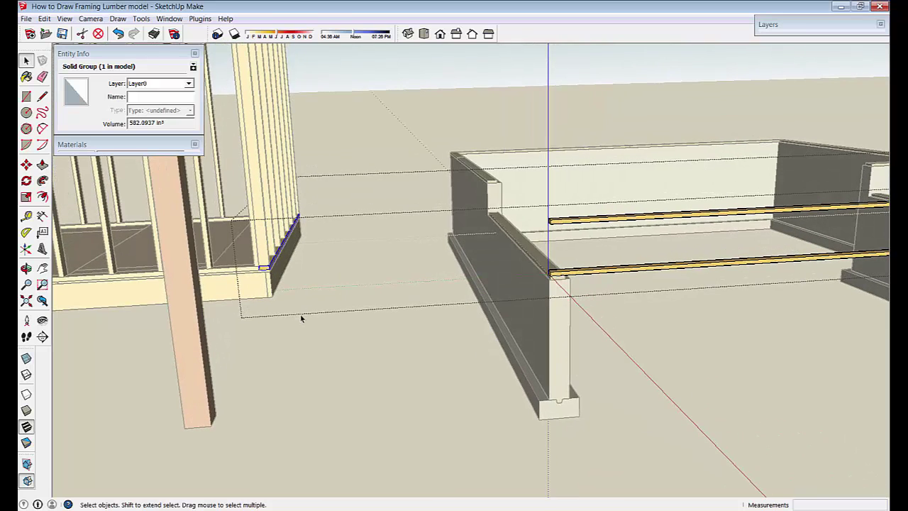
key("m")
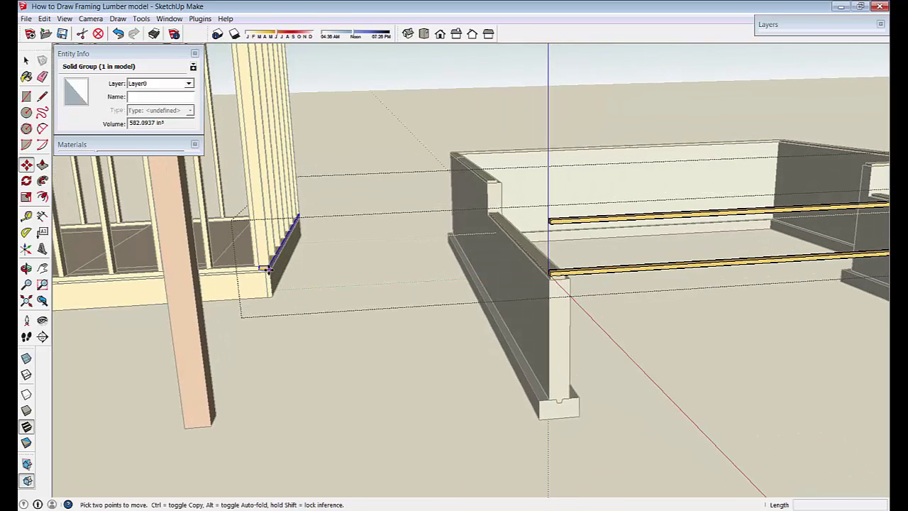
left_click(268, 269)
scroll(510, 248, "up", 2)
left_click(556, 217)
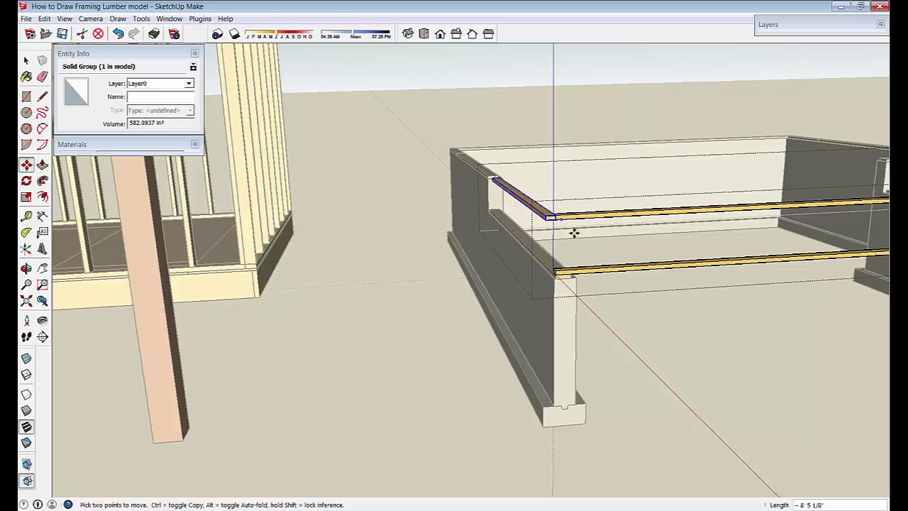
Move the board from the upper plate's front corner to its rear corner.
scroll(573, 232, "up", 6)
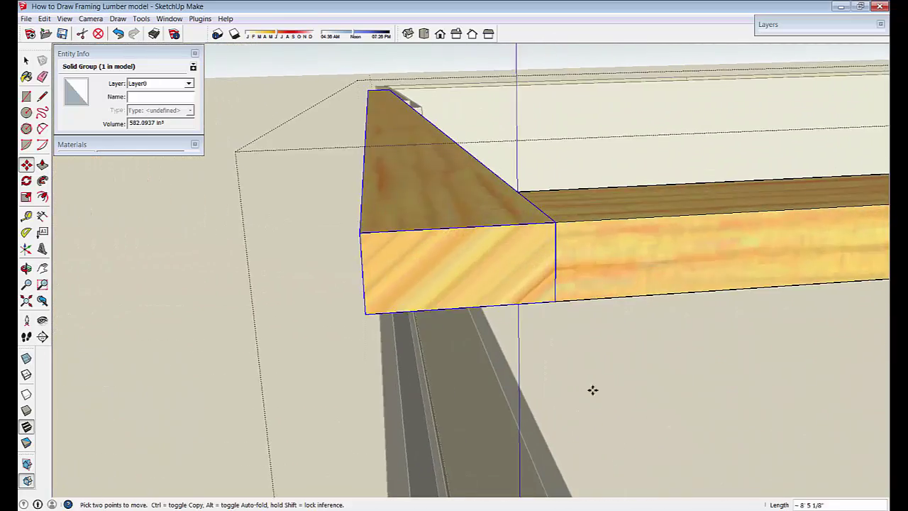
middle_click_drag(592, 389, 518, 441)
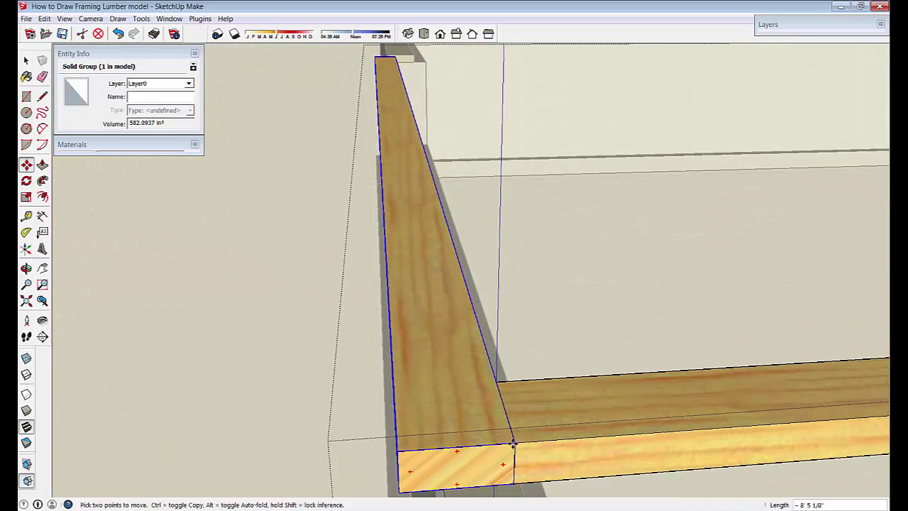
left_click(512, 444)
left_click(497, 381)
Rotate the board 90° horizontally about the plate's rear corner so it lies in line with the upper plate.
scroll(542, 319, "down", 4)
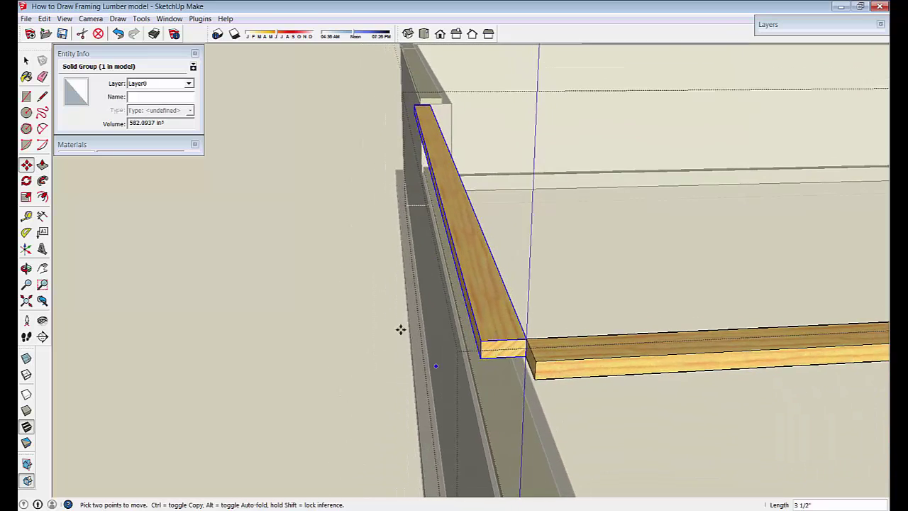
middle_click_drag(401, 329, 178, 239)
left_click(26, 181)
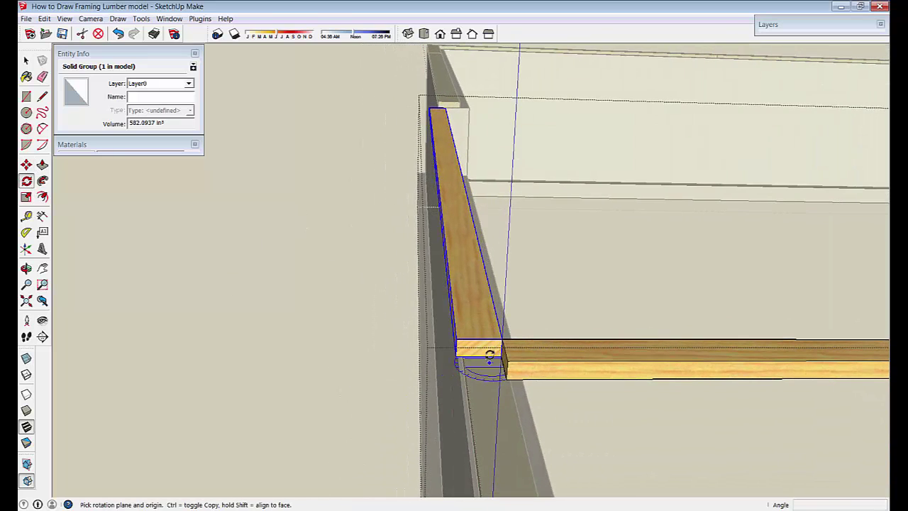
left_click_drag(501, 339, 500, 326)
left_click(491, 302)
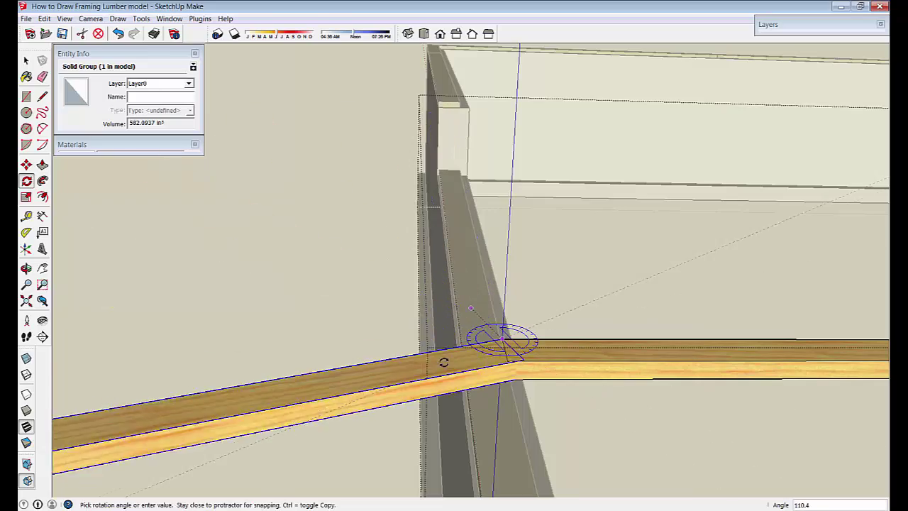
left_click(427, 338)
Rotate the board 90° downward about its end at the upper plate so it stands vertically as a stud.
middle_click_drag(427, 383, 642, 208)
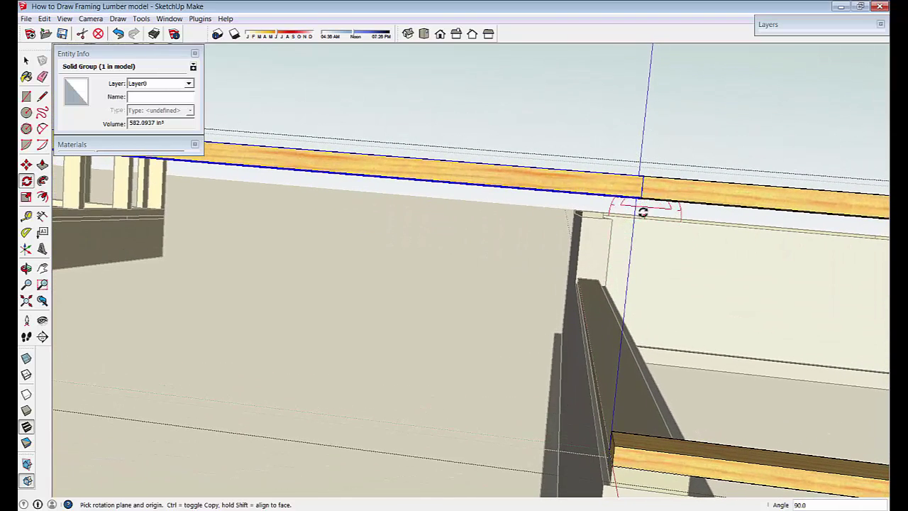
left_click(631, 201)
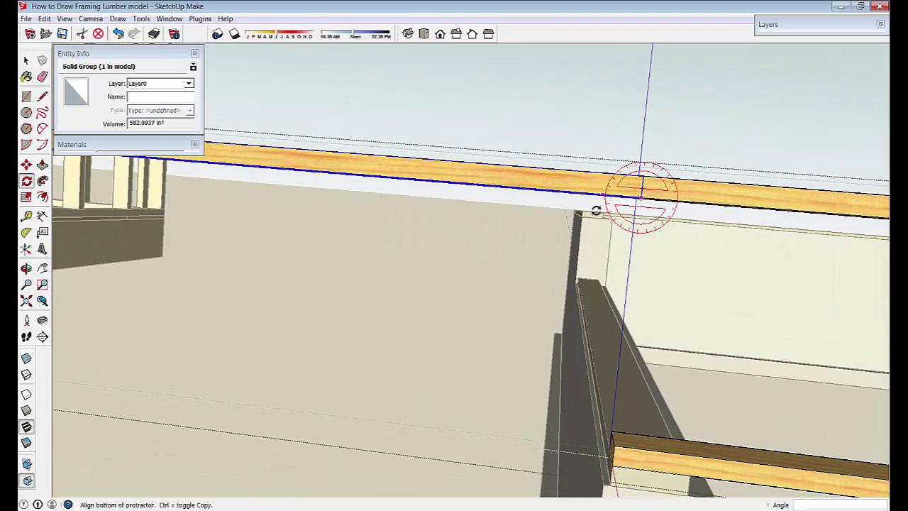
left_click(602, 195)
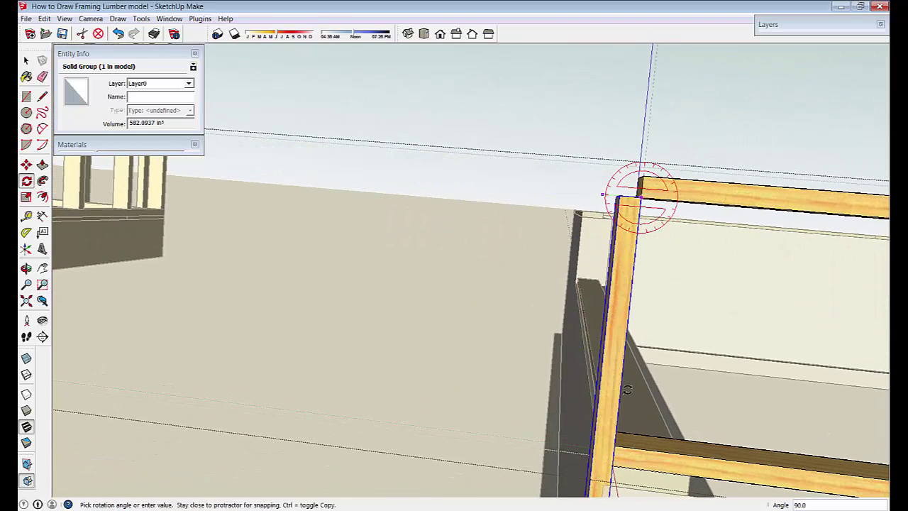
left_click(616, 457)
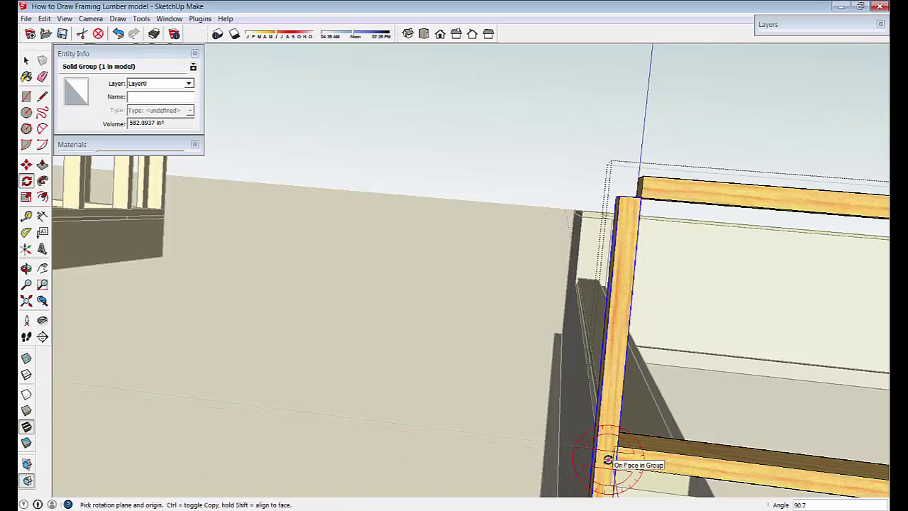
type("90")
key("Return")
key("space")
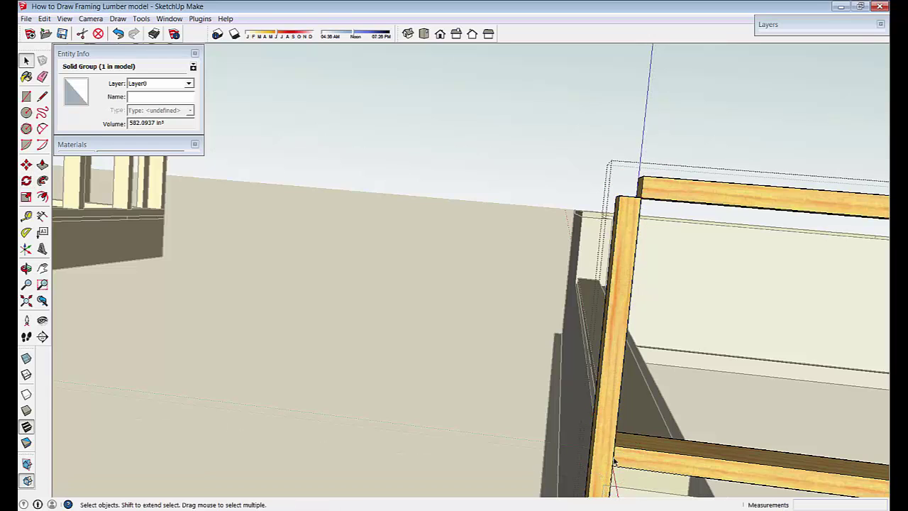
Open the stud's group and push its lower end up with Push/Pull to meet the top of the lower plate.
middle_click_drag(622, 401, 598, 394)
double_click(537, 362)
left_click(600, 394)
scroll(387, 249, "up", 2)
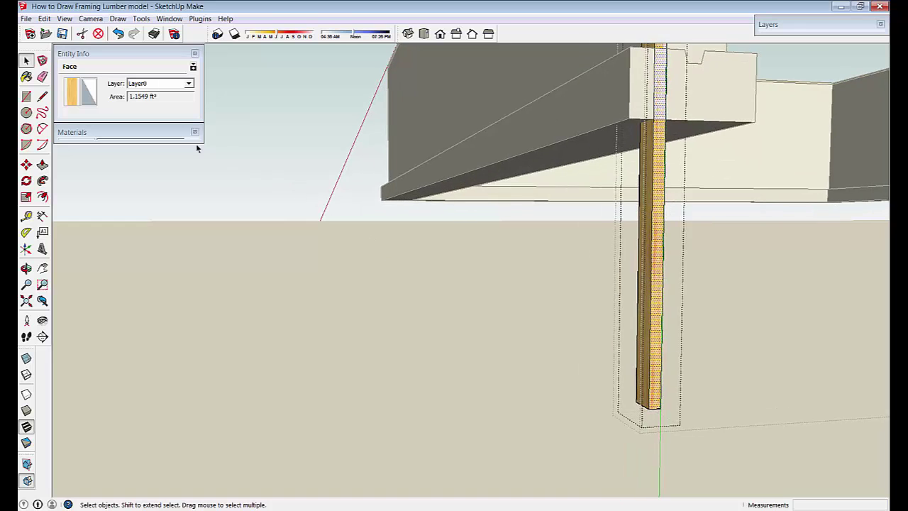
scroll(512, 291, "up", 2)
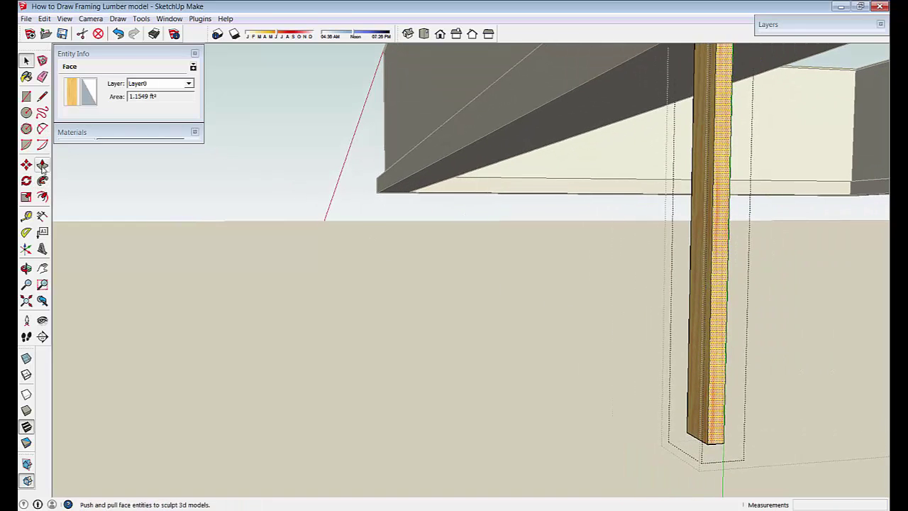
left_click(42, 165)
middle_click_drag(683, 482, 637, 172)
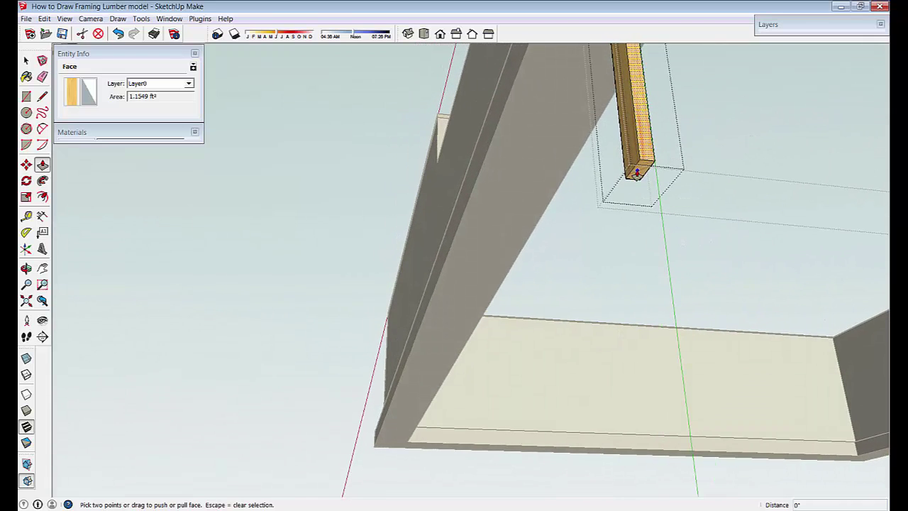
left_click_drag(640, 175, 638, 201)
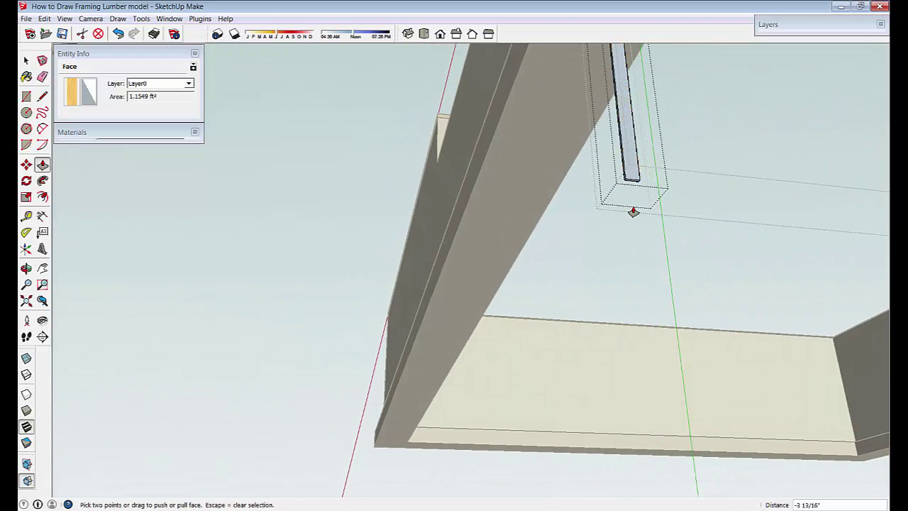
key("ctrl+z")
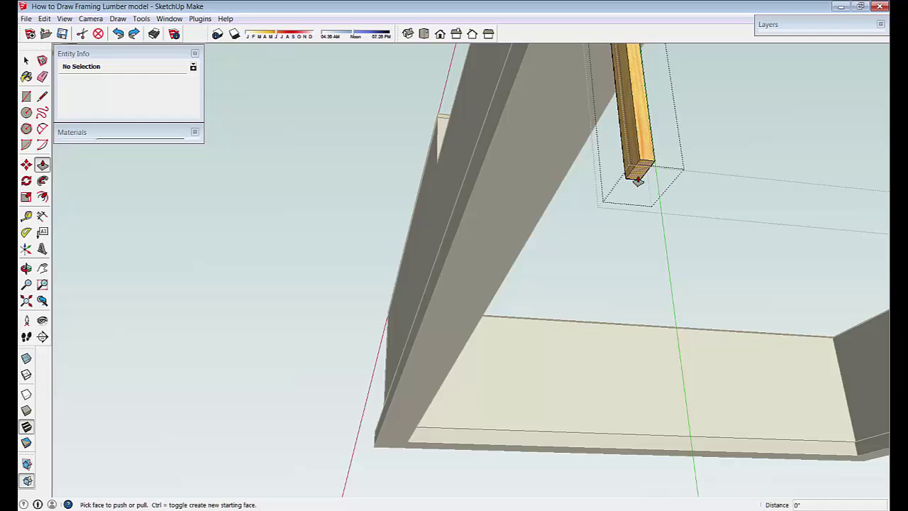
left_click(638, 181)
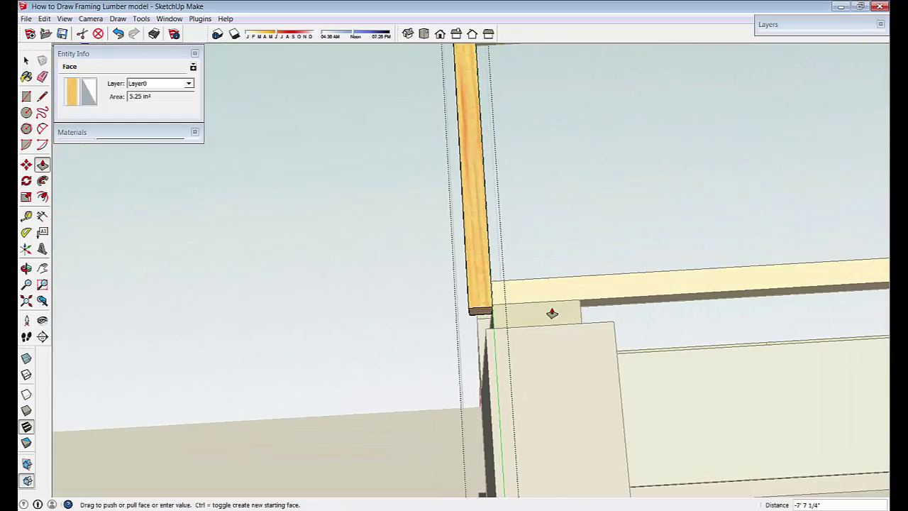
left_click(490, 283)
scroll(495, 288, "down", 3)
middle_click_drag(495, 289, 497, 301)
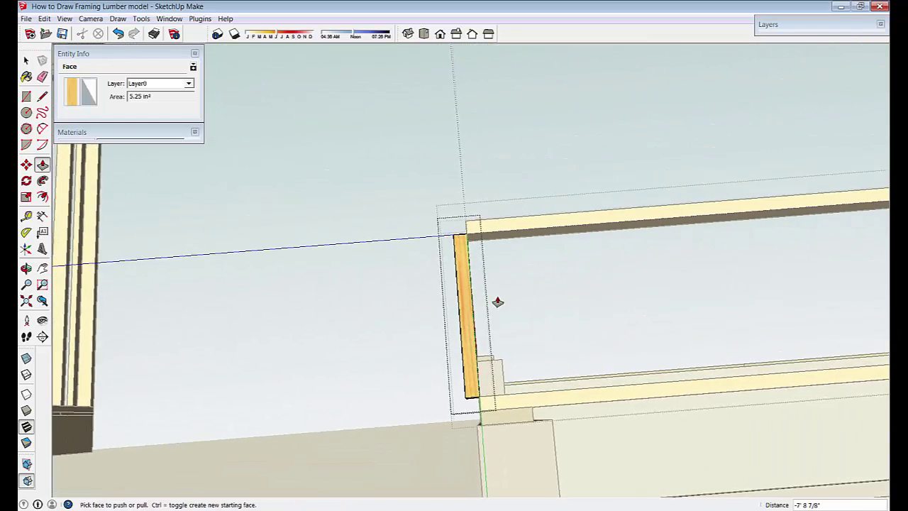
key("m")
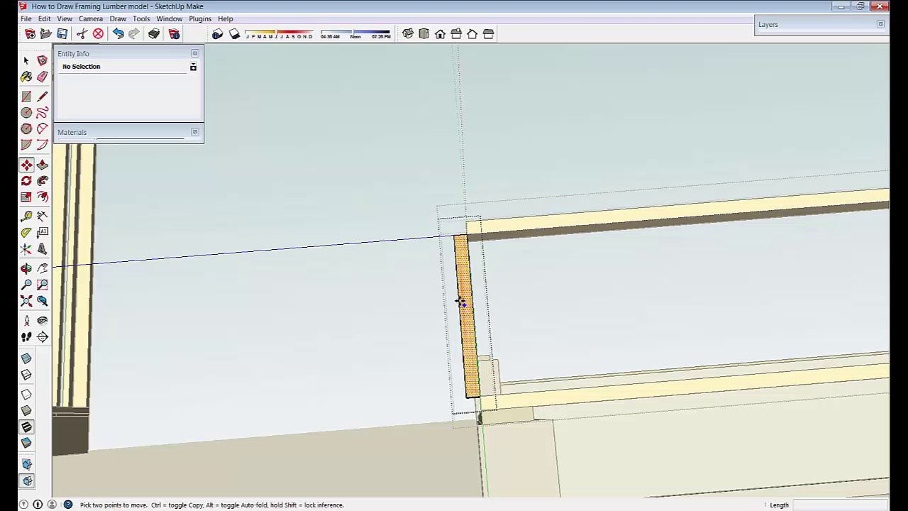
left_click(452, 238)
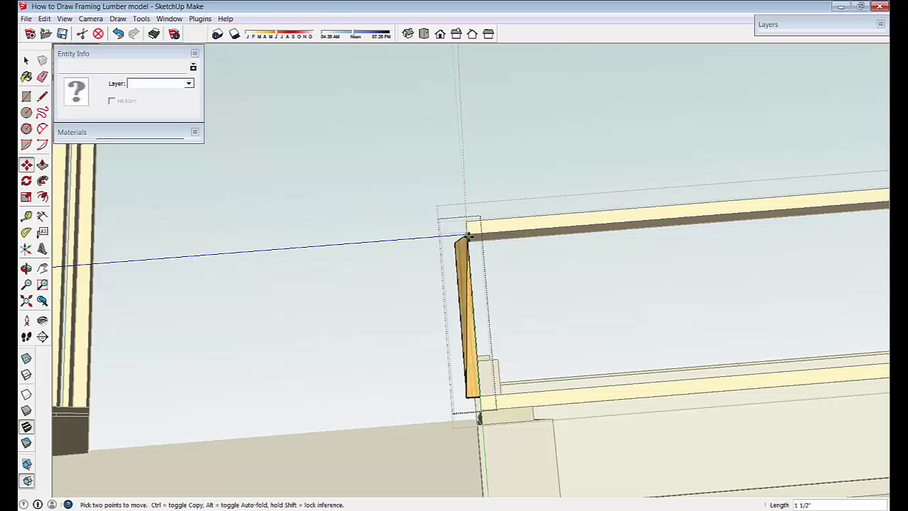
left_click(470, 269)
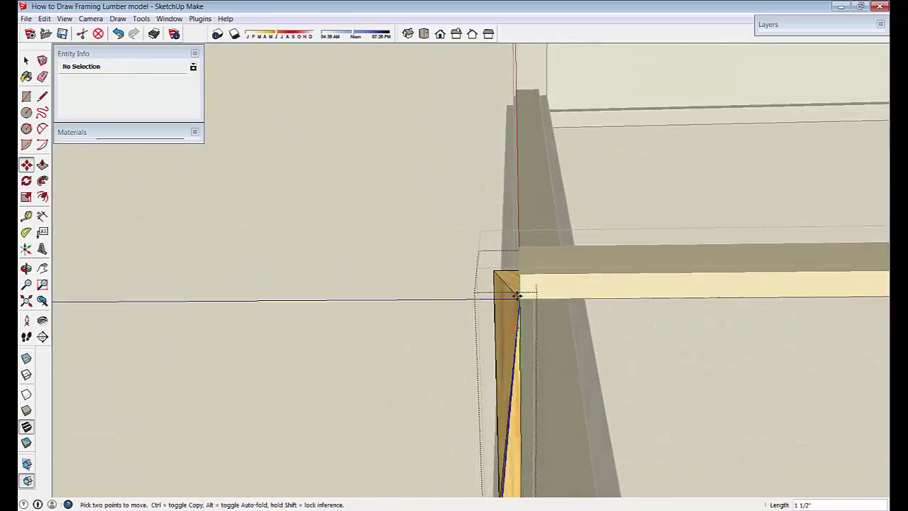
middle_click_drag(526, 255, 525, 283)
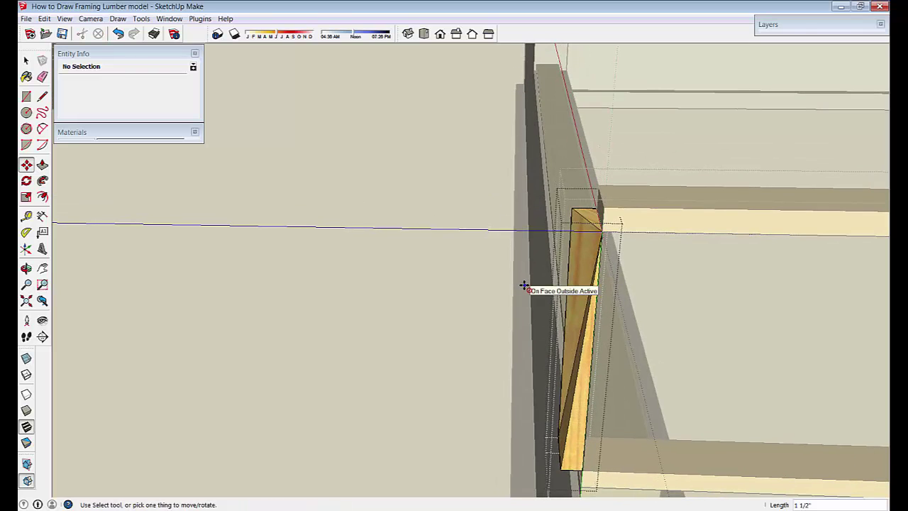
key("ctrl+z")
Close the stud's group and move the whole stud 1 1/2" inward so it stands between the plates, flush with their ends.
key("space")
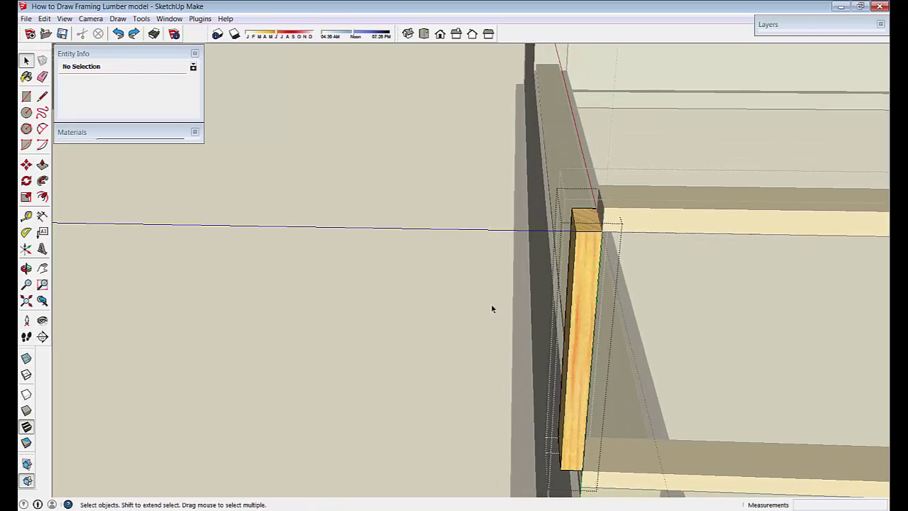
left_click(578, 297)
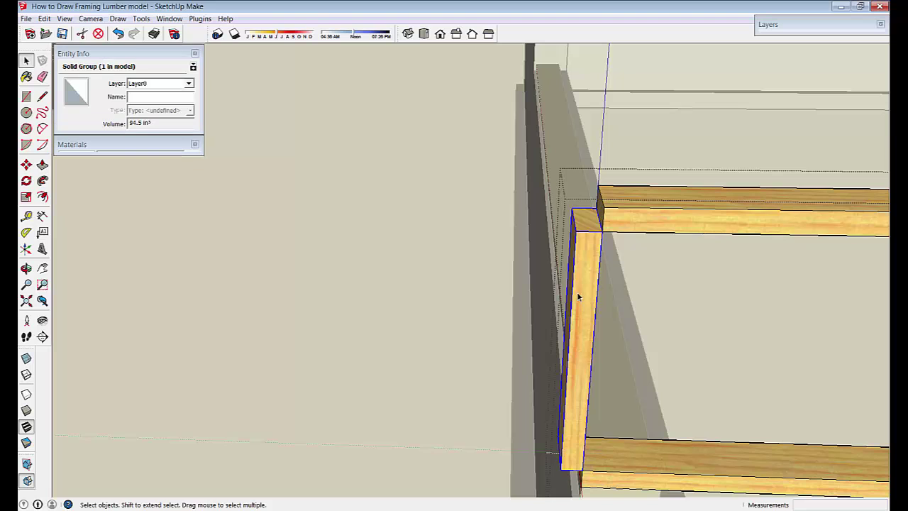
key("m")
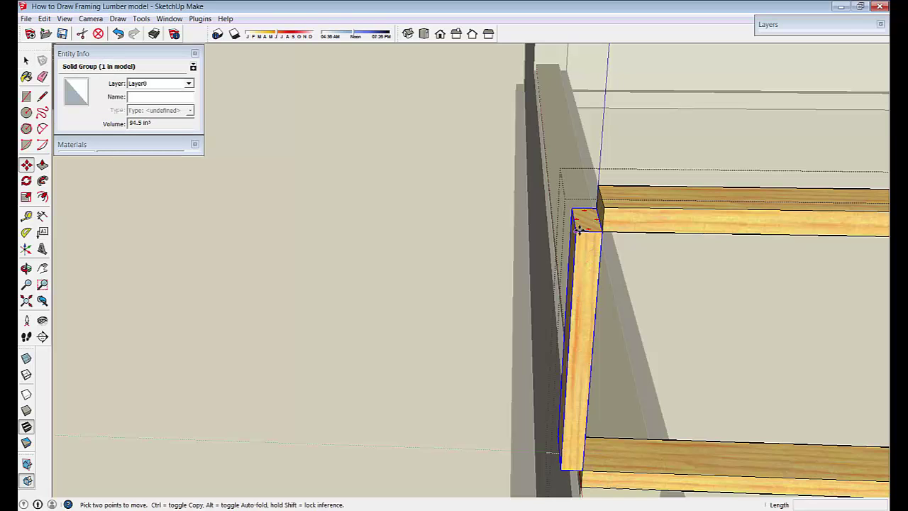
left_click(575, 231)
left_click(602, 231)
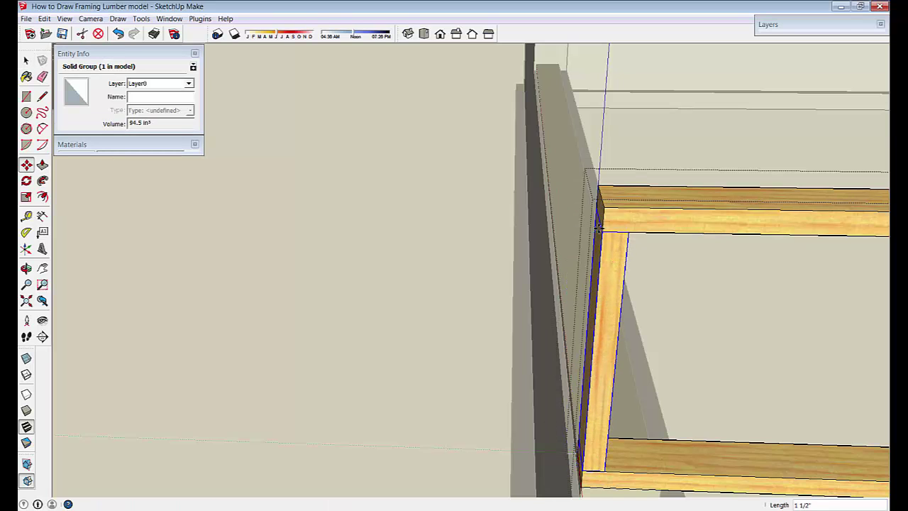
scroll(602, 231, "down", 2)
middle_click_drag(603, 361, 463, 381)
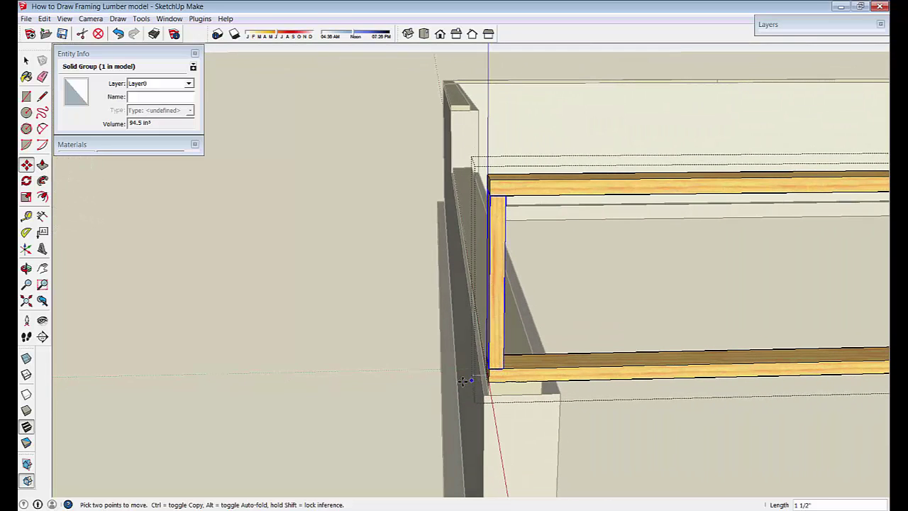
key("space")
left_click(594, 311)
Examine the front wall frame along its plates and around the end stud from several angles.
scroll(533, 295, "down", 1)
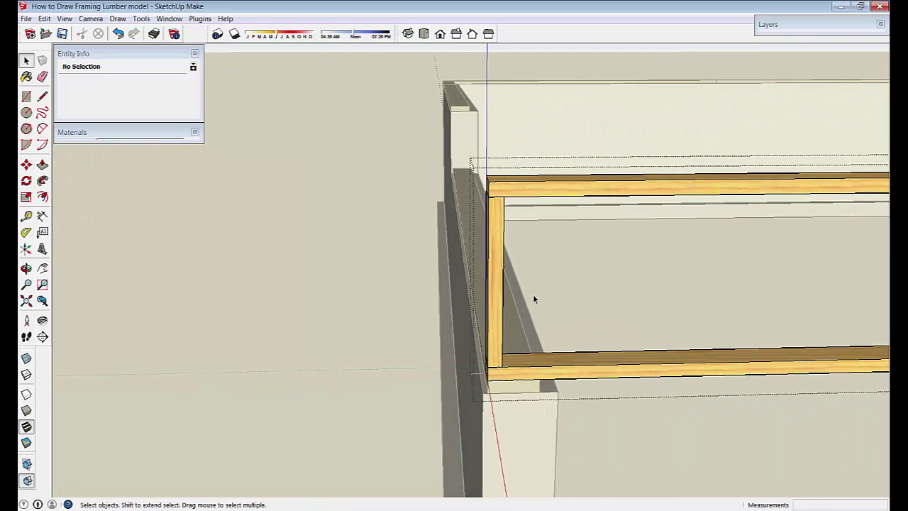
middle_click_drag(533, 296, 501, 293, "shift")
middle_click_drag(479, 338, 418, 266)
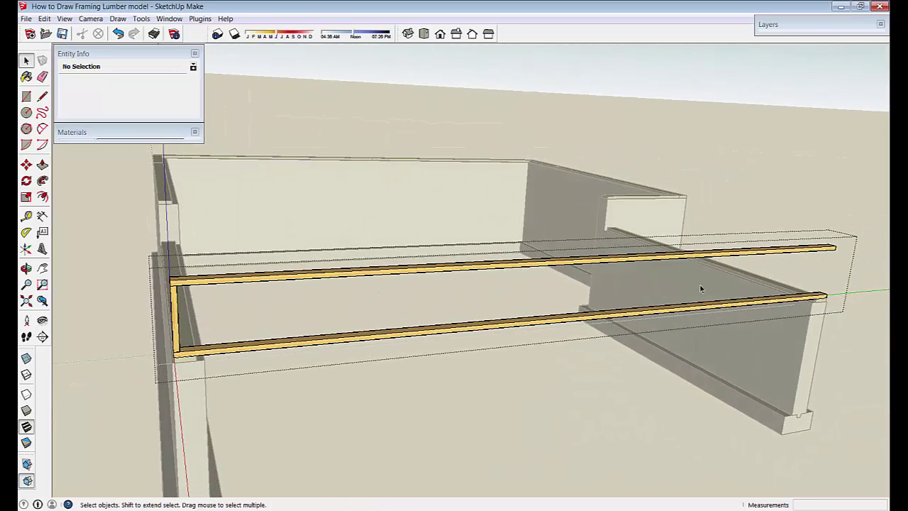
middle_click_drag(699, 288, 260, 355)
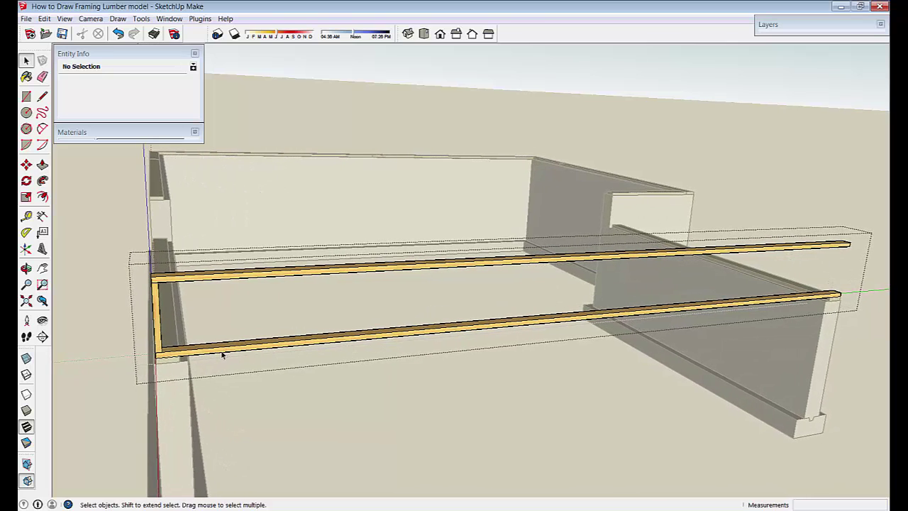
middle_click_drag(175, 355, 170, 316)
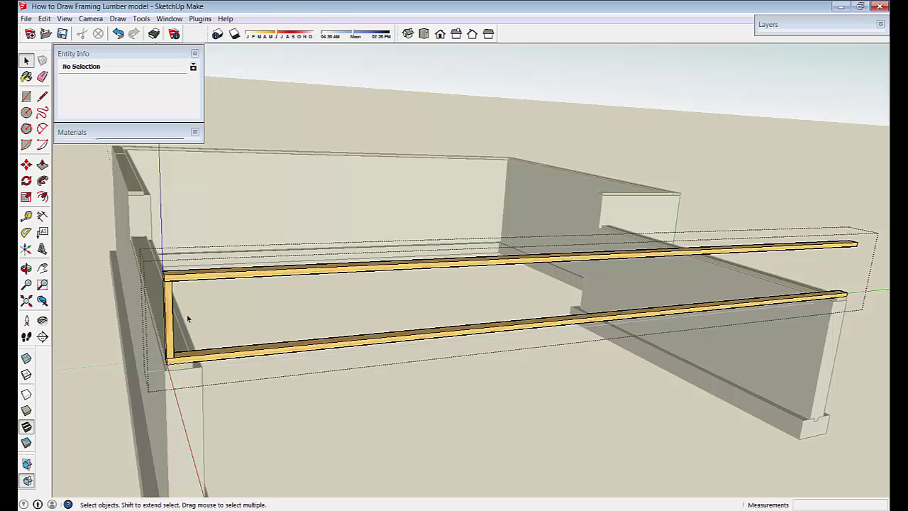
middle_click_drag(167, 303, 222, 302)
scroll(236, 300, "up", 4)
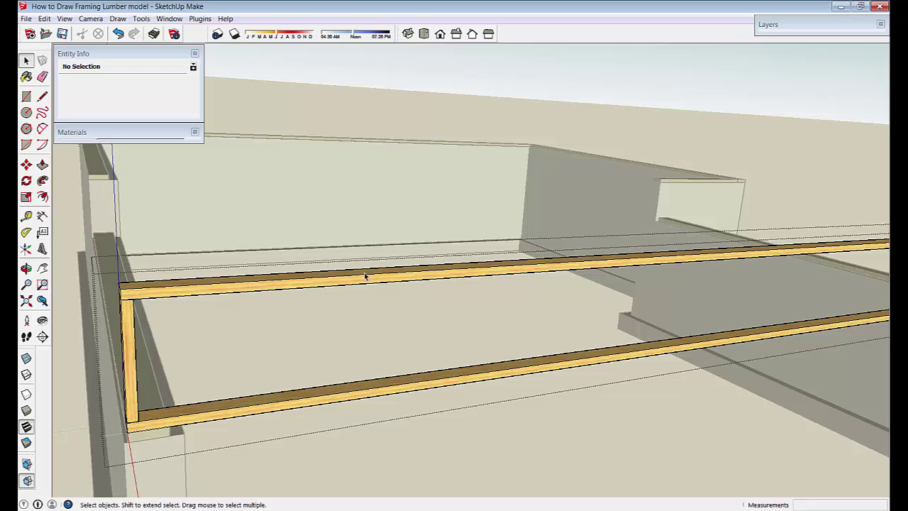
scroll(397, 298, "down", 2)
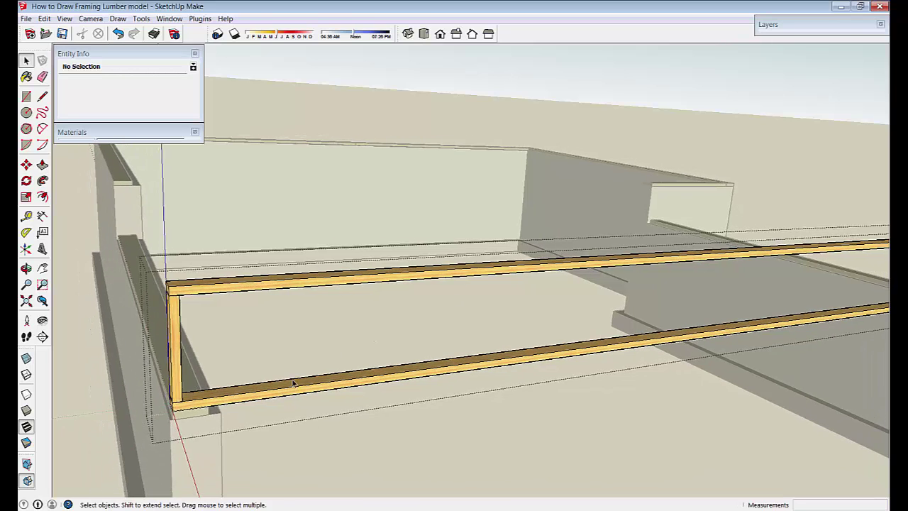
Copy the end stud to the opposite end of the front wall, placing it between the plates and flush with their ends.
middle_click_drag(195, 324, 695, 214)
scroll(338, 260, "up", 3)
left_click(340, 233)
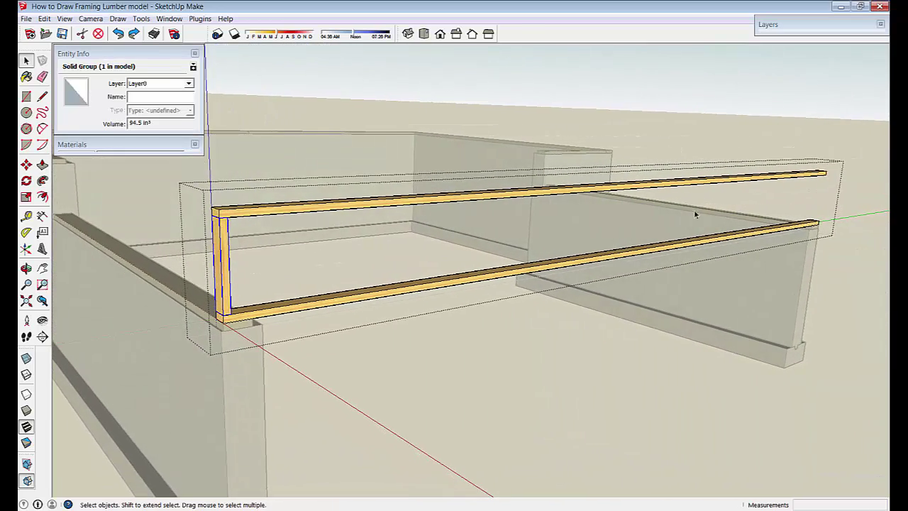
middle_click_drag(544, 210, 210, 304)
key("m")
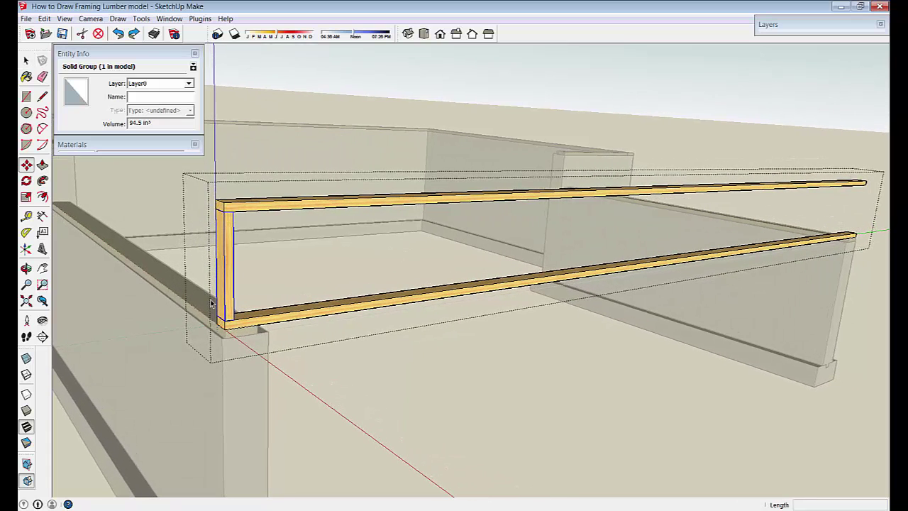
left_click(231, 214)
key("ctrl")
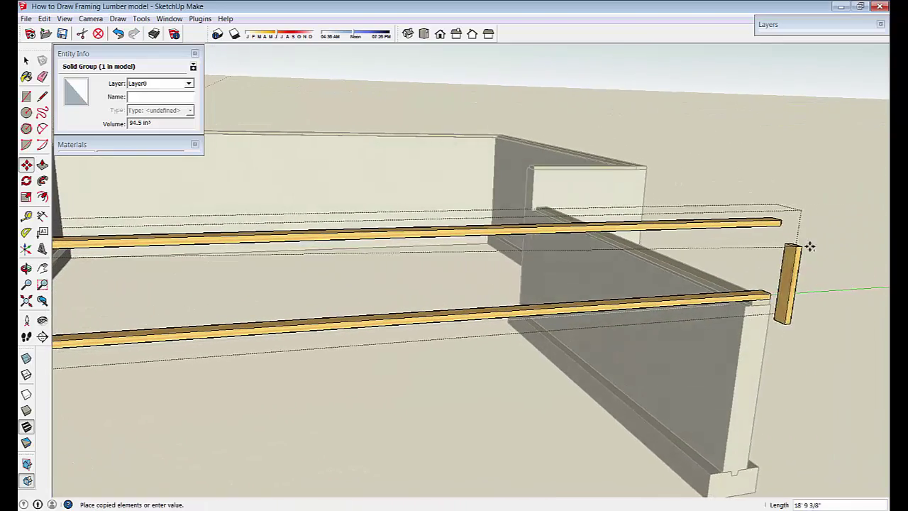
left_click(756, 224)
Distribute stud copies evenly between the two end studs, trying /5 divisions before settling on /9.
middle_click_drag(776, 283, 558, 384)
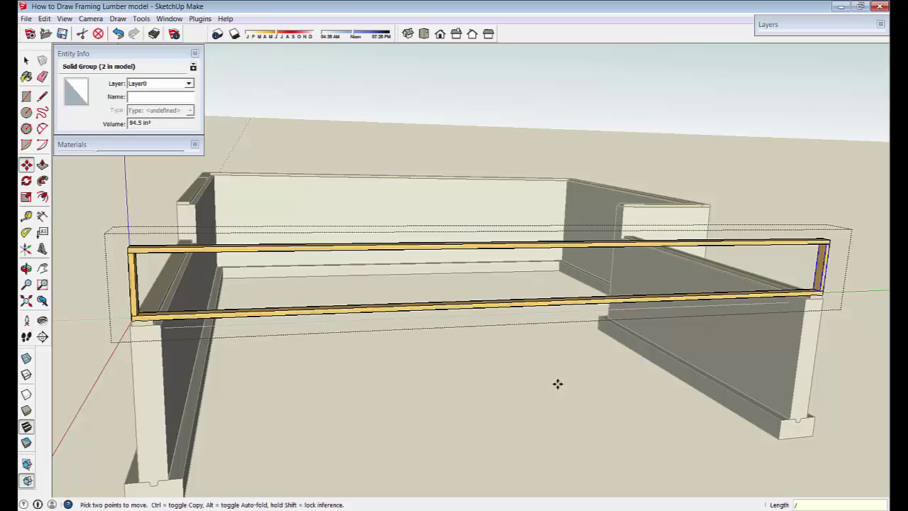
key("Return")
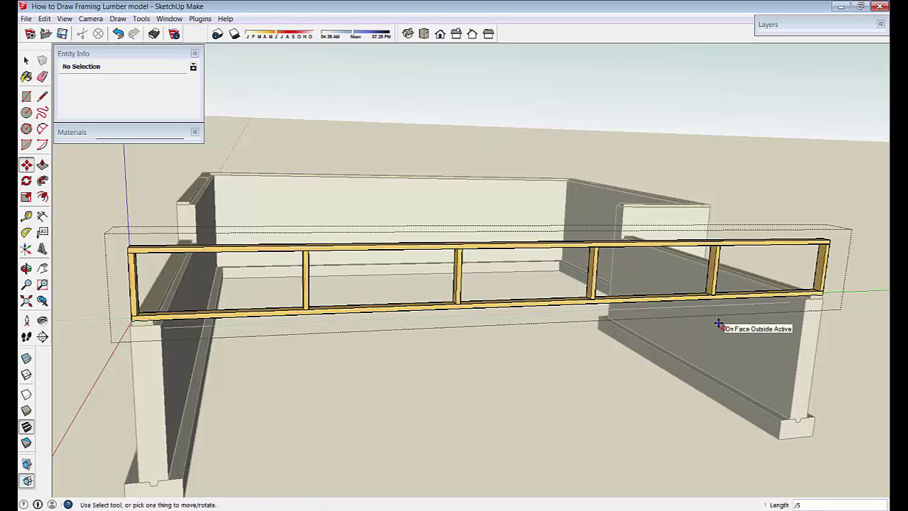
key("Return")
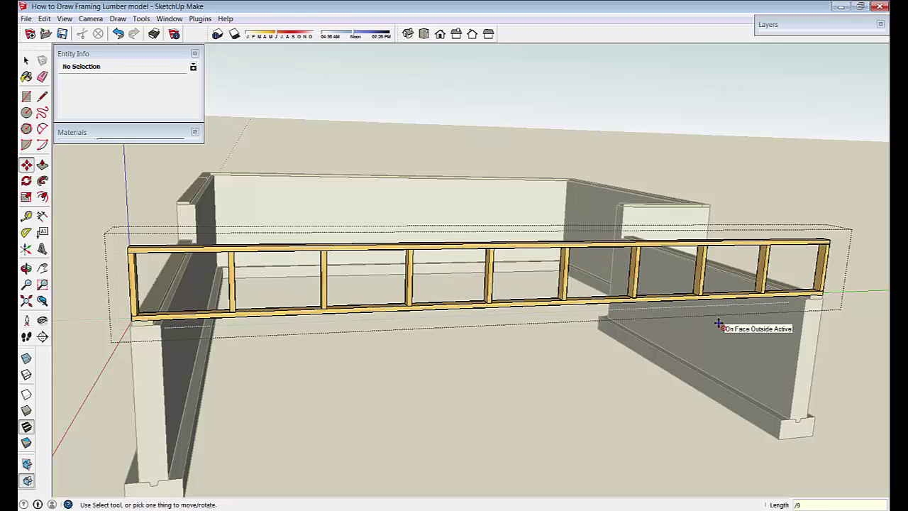
Space the copied studs at six equal divisions (/6) between the two end studs of the truss frame.
type("/")
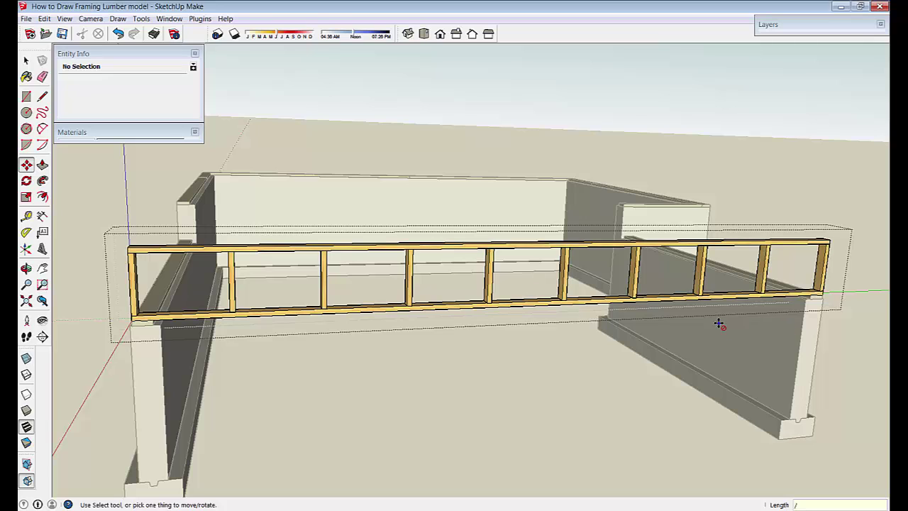
key("Return")
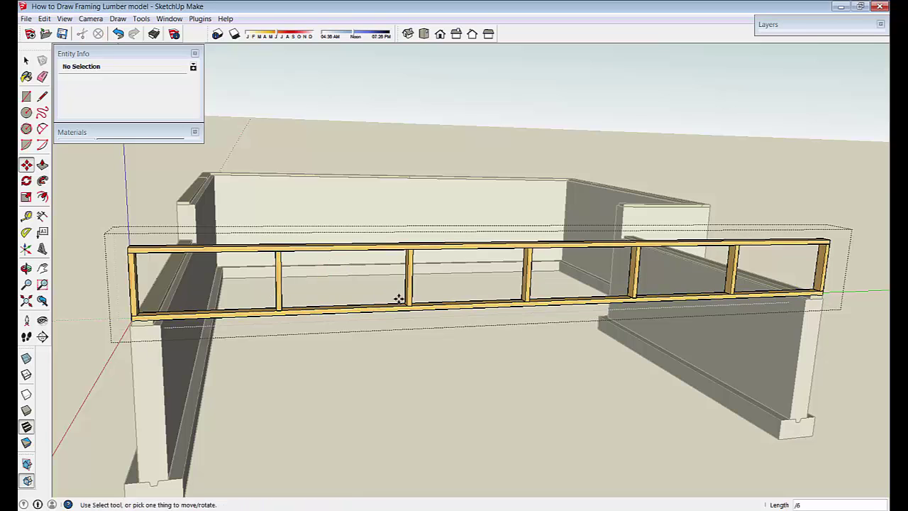
key("space")
Copy the end stud 3/4" sideways, from the midpoint of its bottom edge to its inner bottom corner.
middle_click_drag(395, 317, 384, 231)
left_click(383, 231)
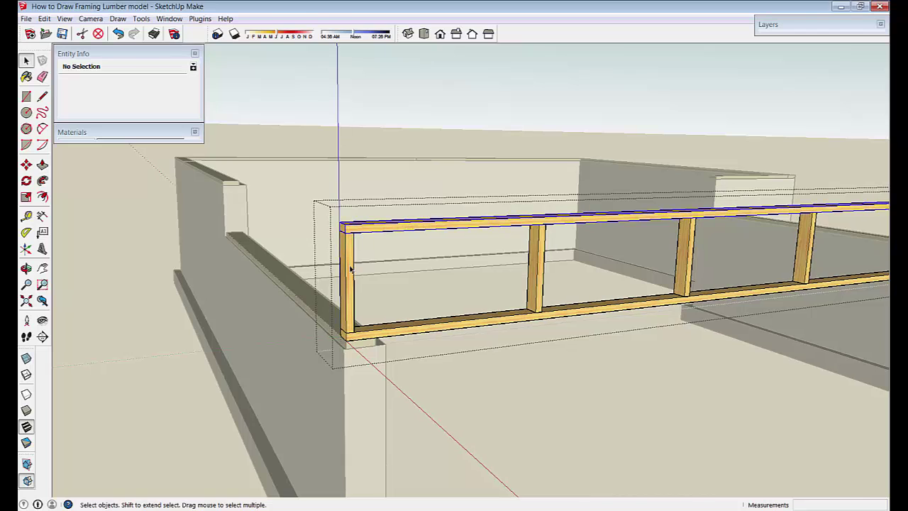
left_click(537, 291)
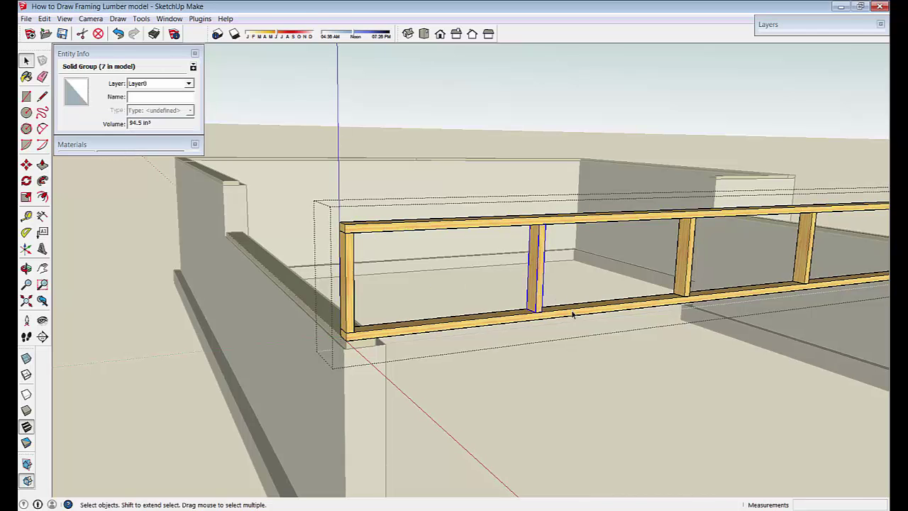
left_click(659, 292)
middle_click_drag(755, 286, 243, 288)
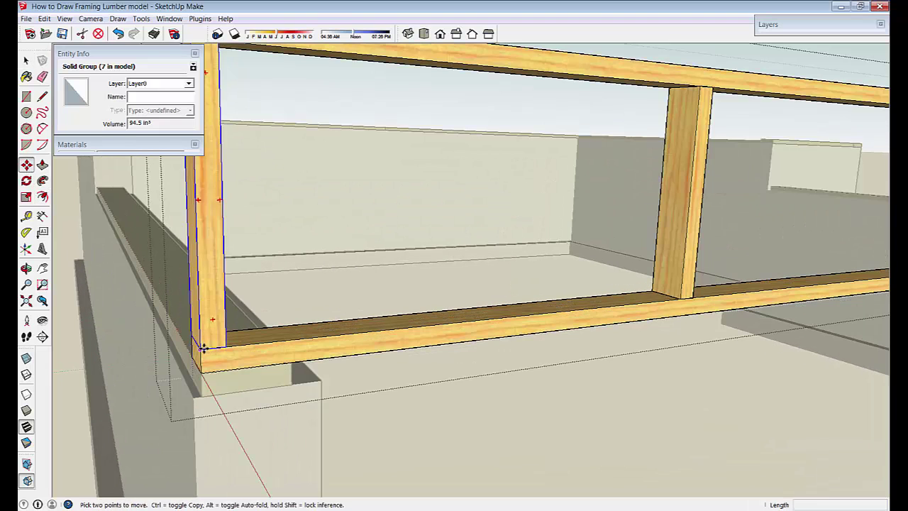
scroll(217, 368, "up", 4)
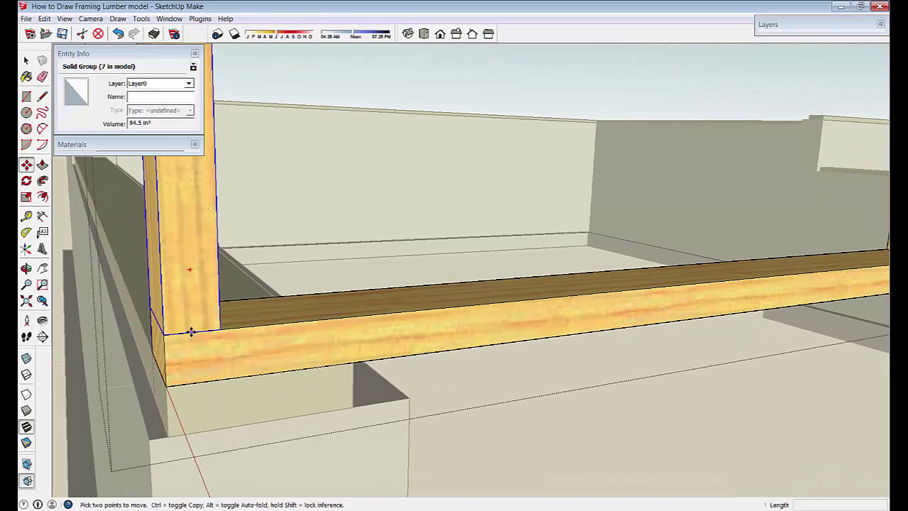
left_click(191, 332)
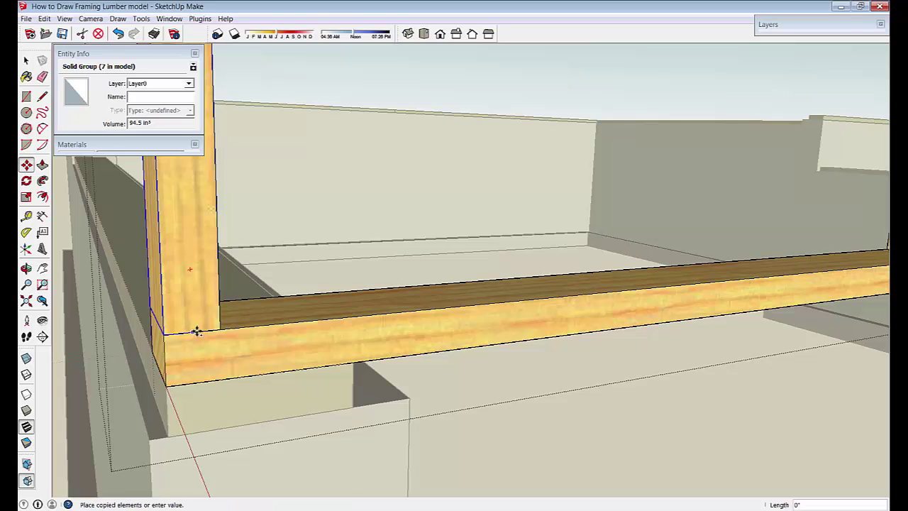
left_click(217, 330)
scroll(213, 366, "up", 3)
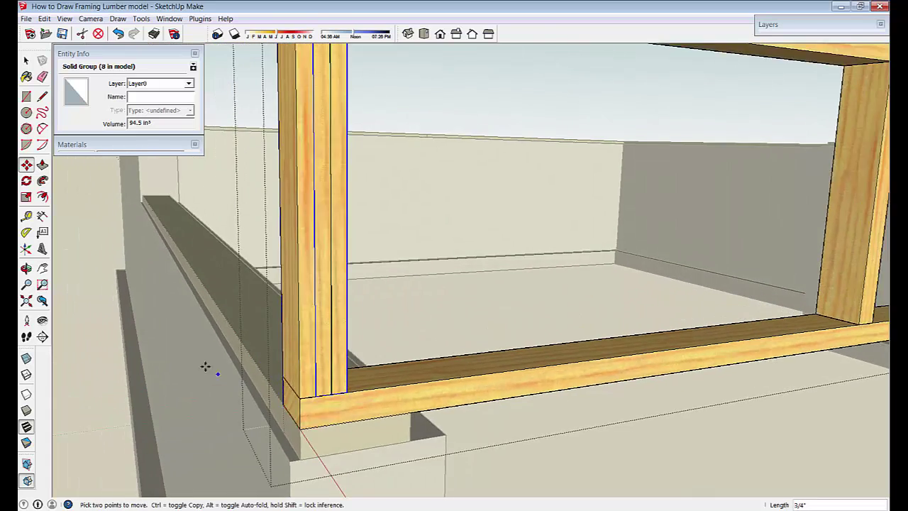
scroll(205, 366, "down", 3)
key("space")
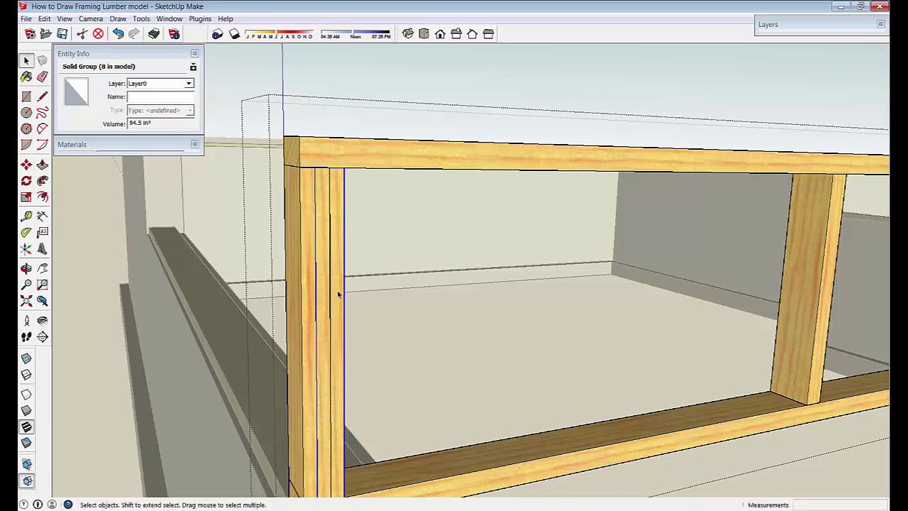
Open the copied stud for editing, pull its top face well above the top chord, and close the group.
double_click(339, 294)
middle_click_drag(254, 241, 252, 213)
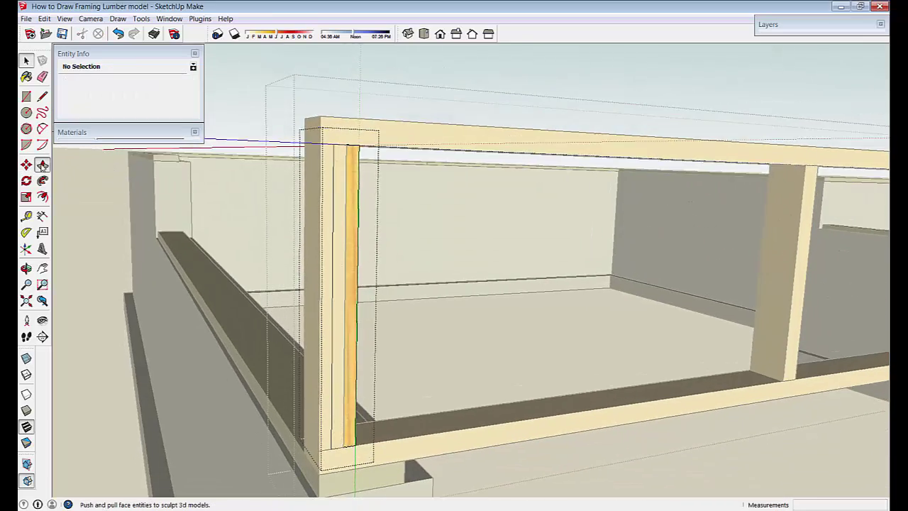
left_click(42, 165)
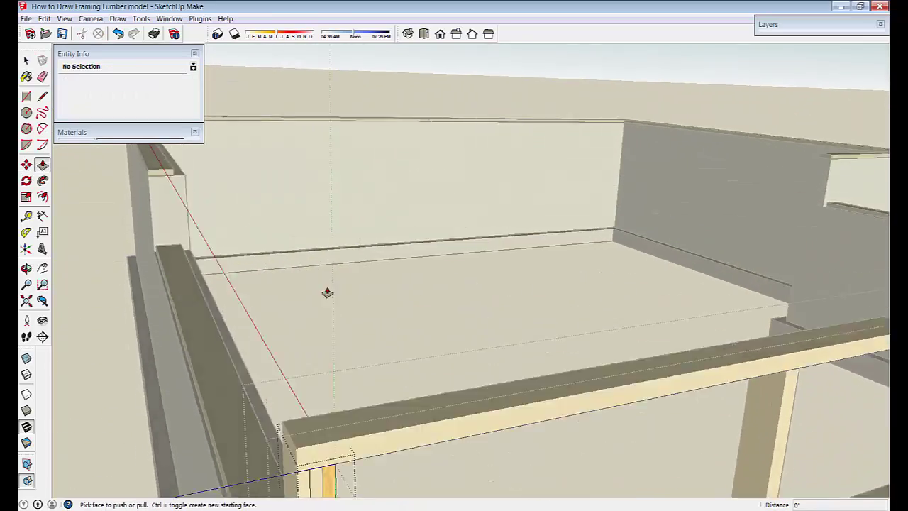
middle_click_drag(326, 292, 342, 346)
left_click(343, 347)
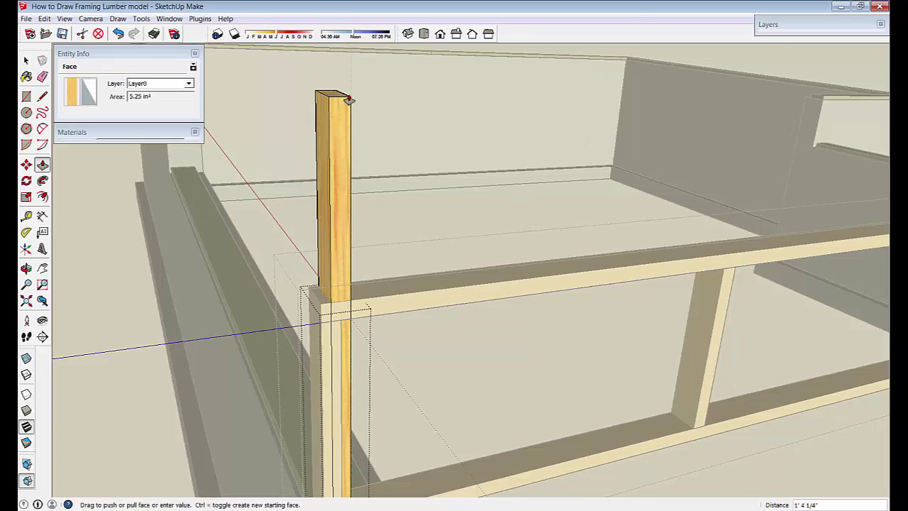
scroll(345, 92, "down", 3)
left_click(432, 61)
key("space")
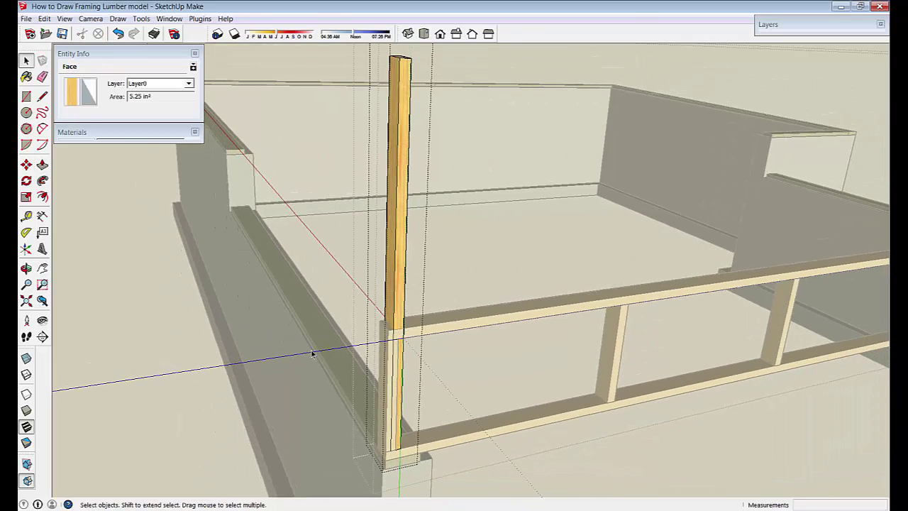
left_click(312, 352)
Rotate the lengthened stud about 64.7° around its bottom-edge midpoint so it runs diagonally to the top of the next stud.
middle_click_drag(387, 293, 365, 292)
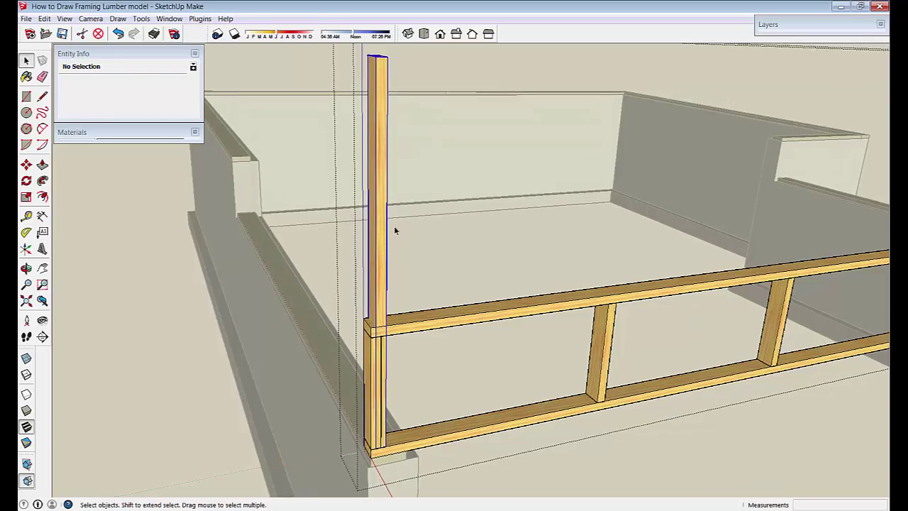
left_click(384, 265)
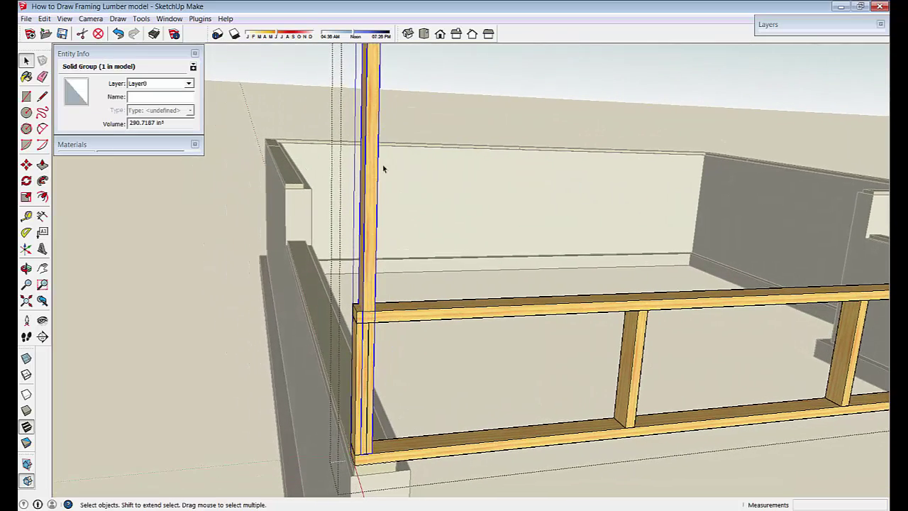
left_click(26, 181)
scroll(375, 472, "up", 6)
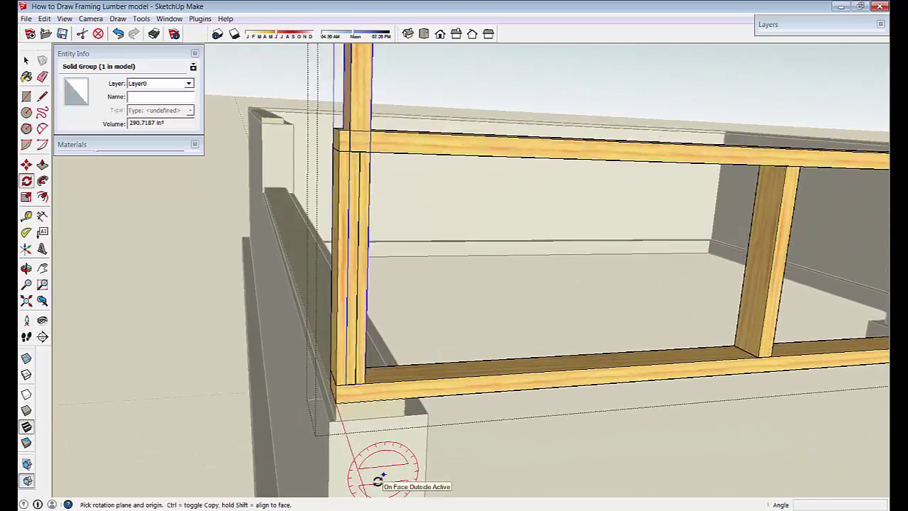
scroll(370, 460, "up", 2)
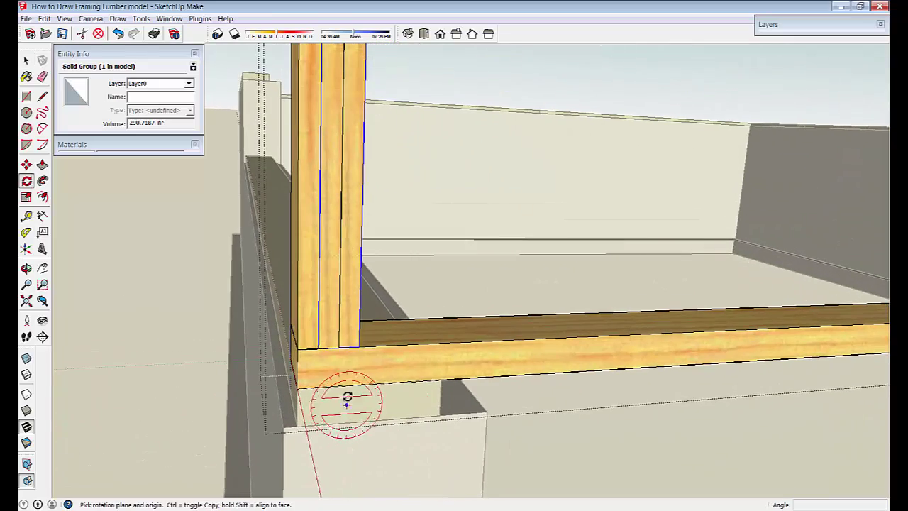
left_click(340, 347)
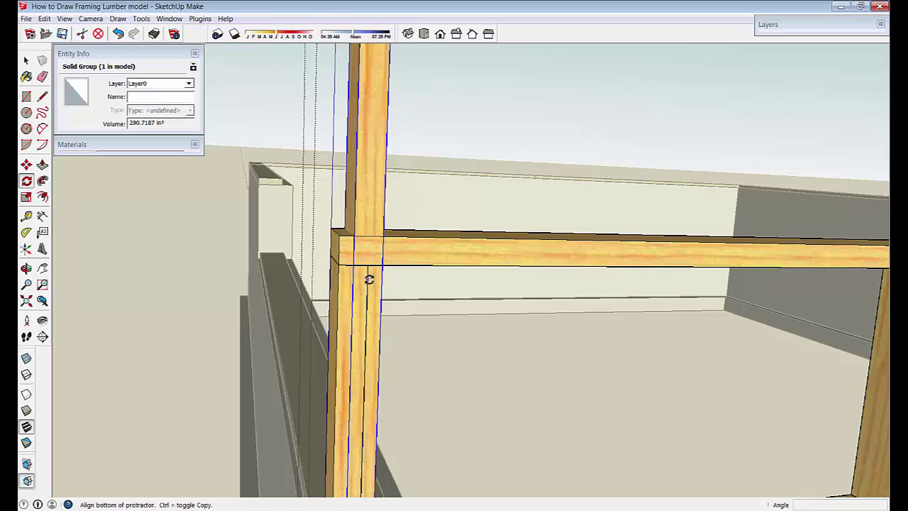
left_click(369, 278)
scroll(383, 273, "down", 3)
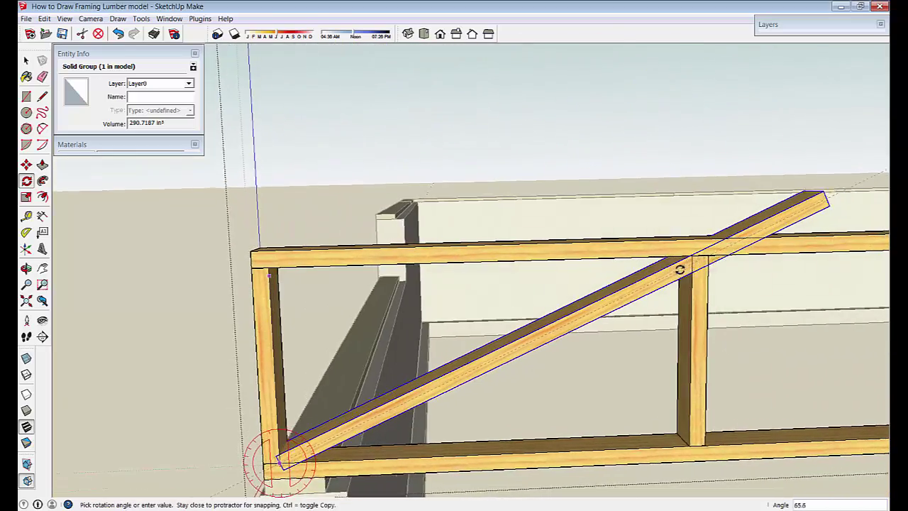
scroll(693, 256, "up", 5)
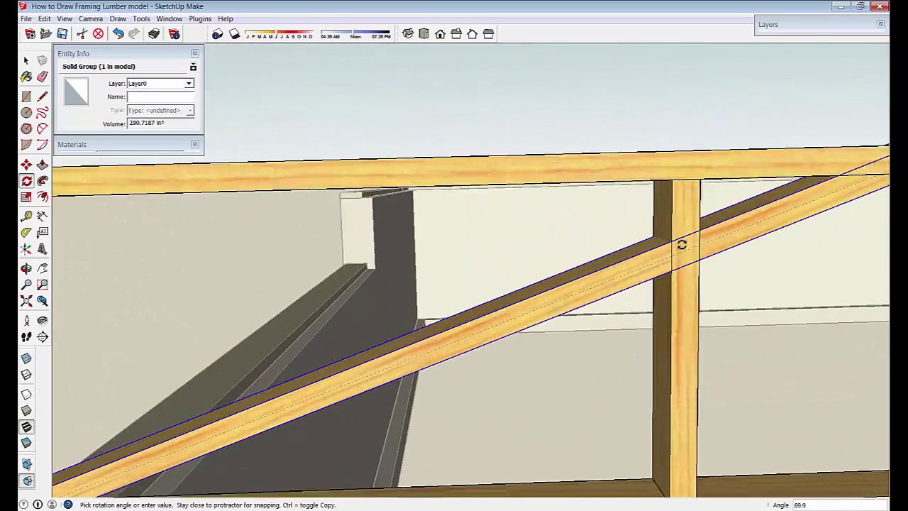
left_click(673, 173)
scroll(641, 211, "down", 5)
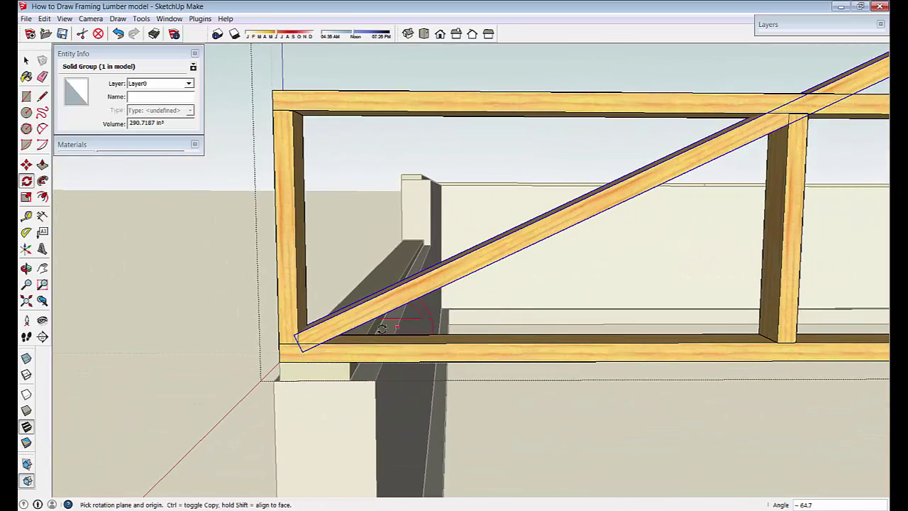
key("space")
Open the diagonal brace for editing and draw its upper cut lines along the top chord's underside and the adjoining stud's edge.
middle_click_drag(694, 185, 737, 123)
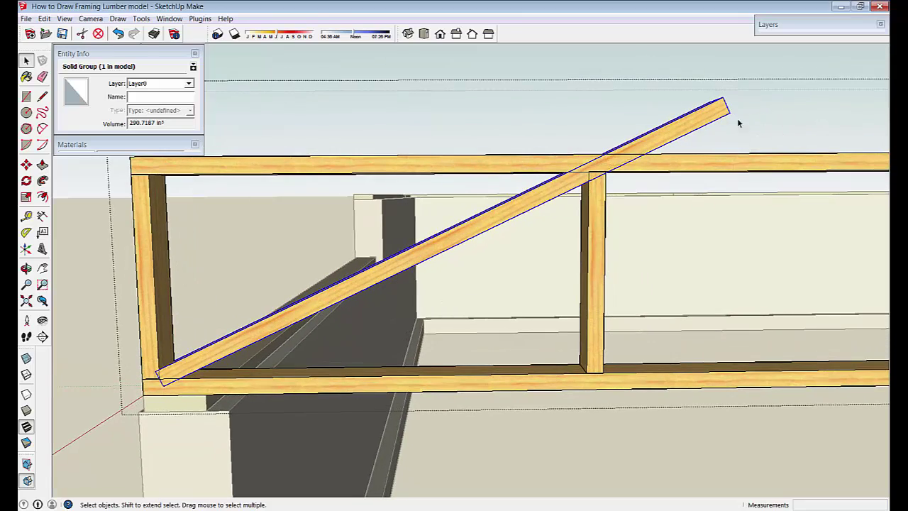
scroll(440, 240, "up", 5)
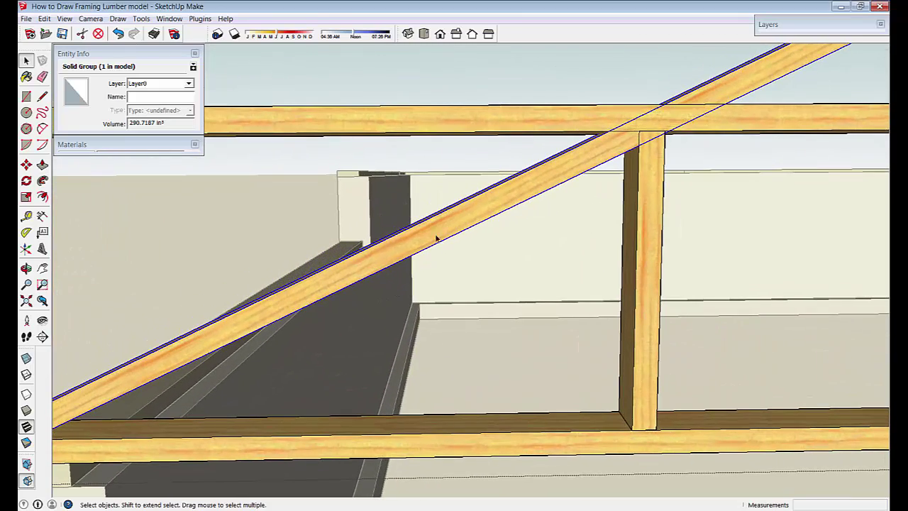
scroll(465, 224, "down", 2)
double_click(465, 224)
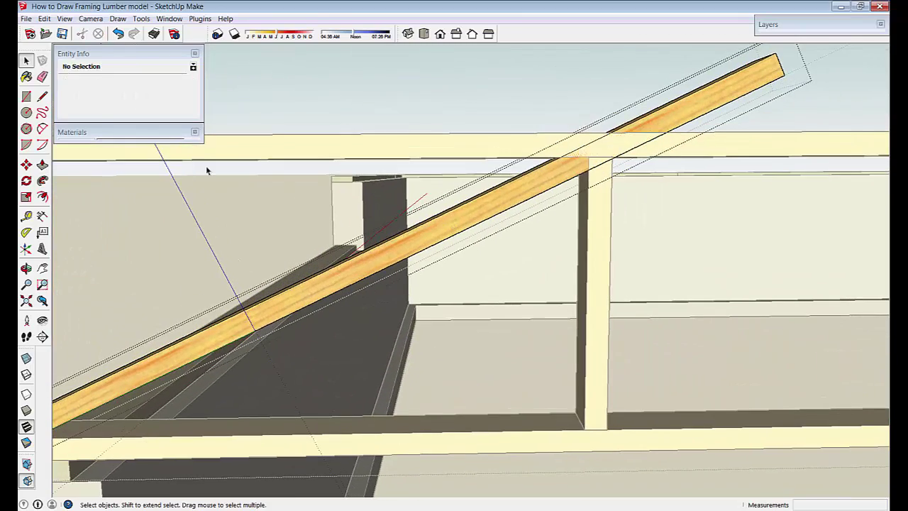
left_click(42, 97)
scroll(516, 229, "up", 5)
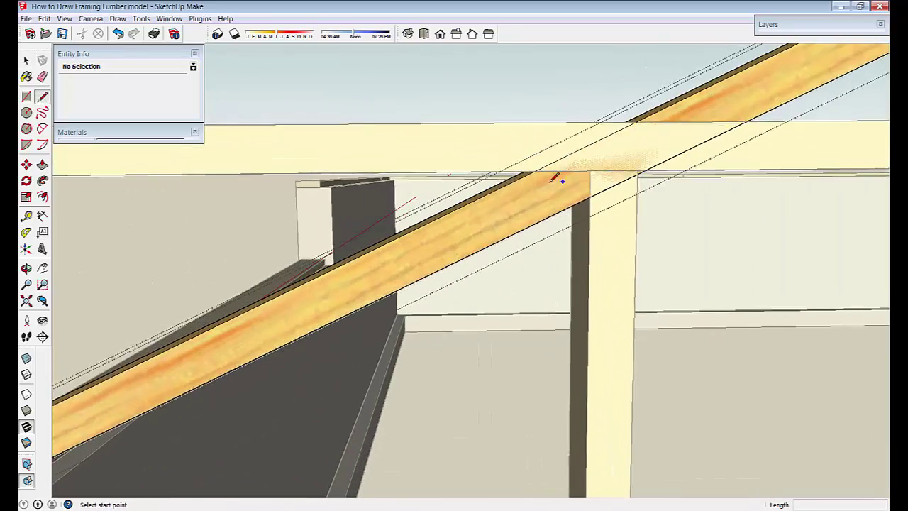
left_click(553, 167)
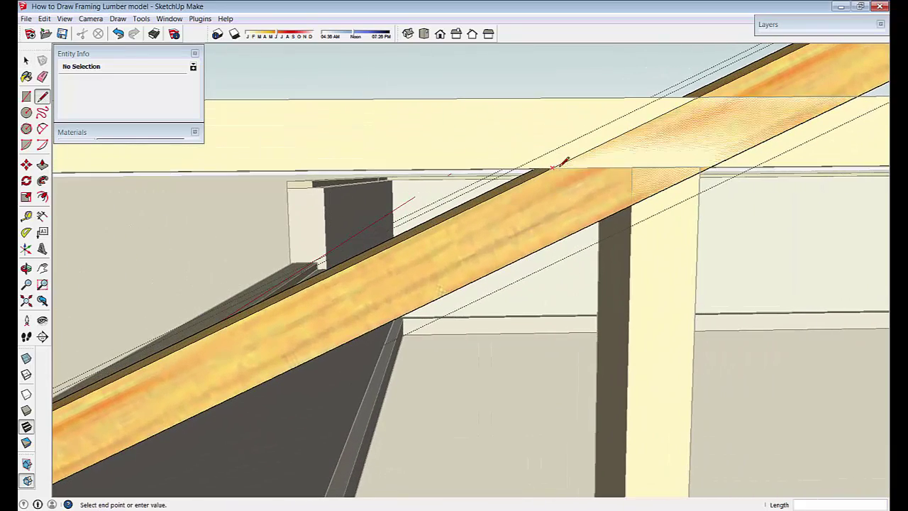
left_click(632, 204)
scroll(573, 277, "down", 4)
Draw the lower cut lines on the brace along the end stud's inner edge and the bottom chord's upper edge.
scroll(423, 291, "up", 6)
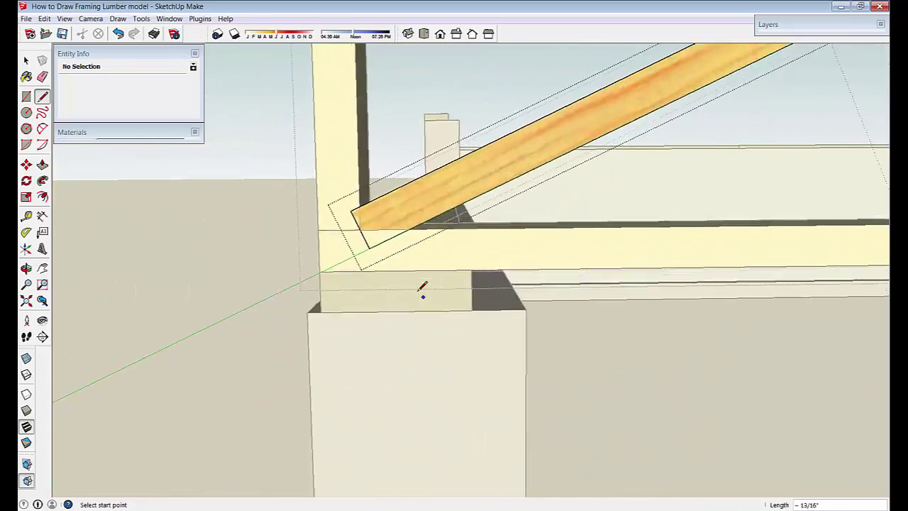
scroll(421, 287, "up", 4)
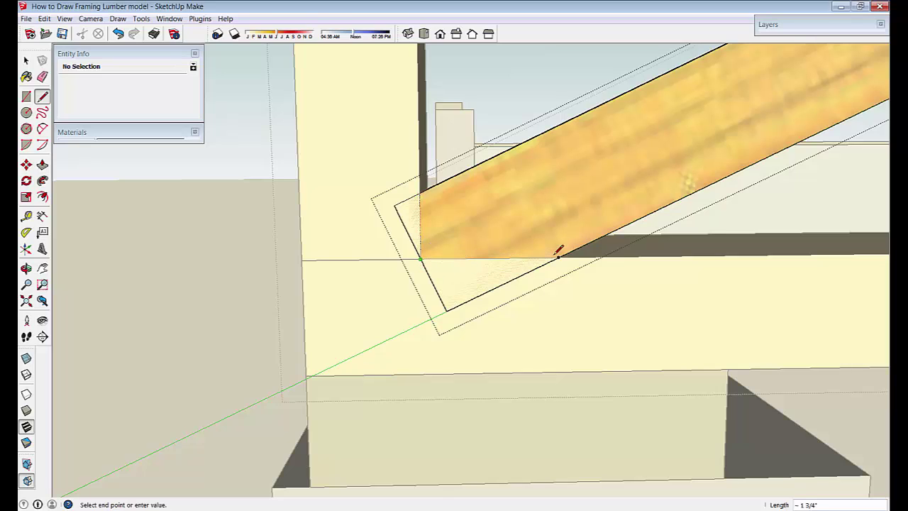
key("space")
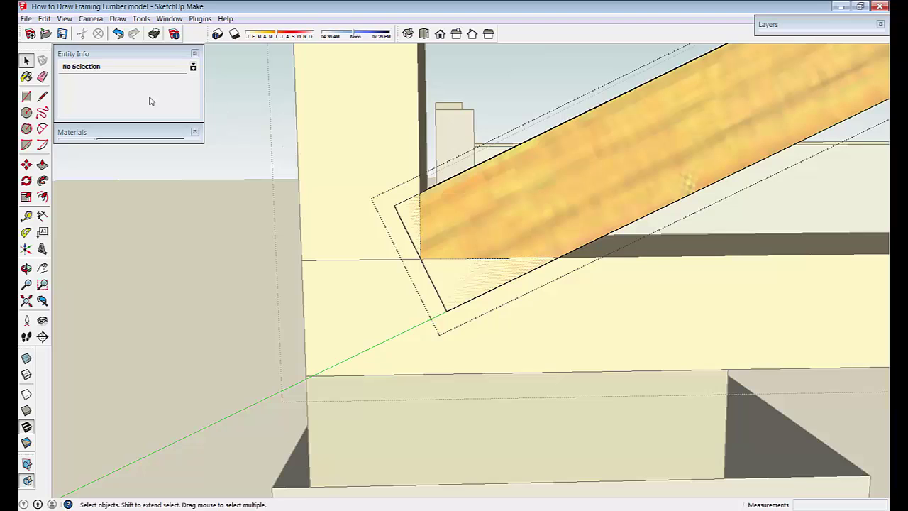
Push the two waste faces at the brace's lower end back 3 1/2" to trim it against the end stud and bottom chord.
left_click(42, 165)
scroll(425, 301, "down", 5)
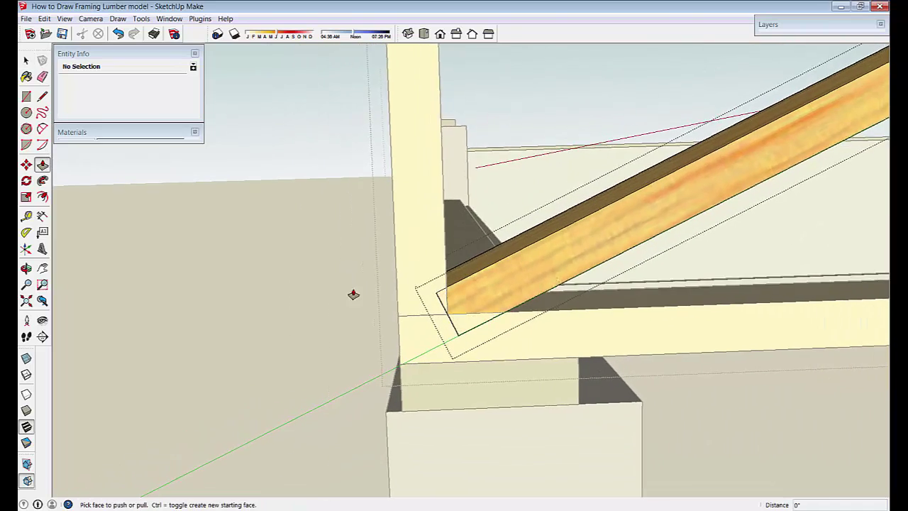
left_click(440, 305)
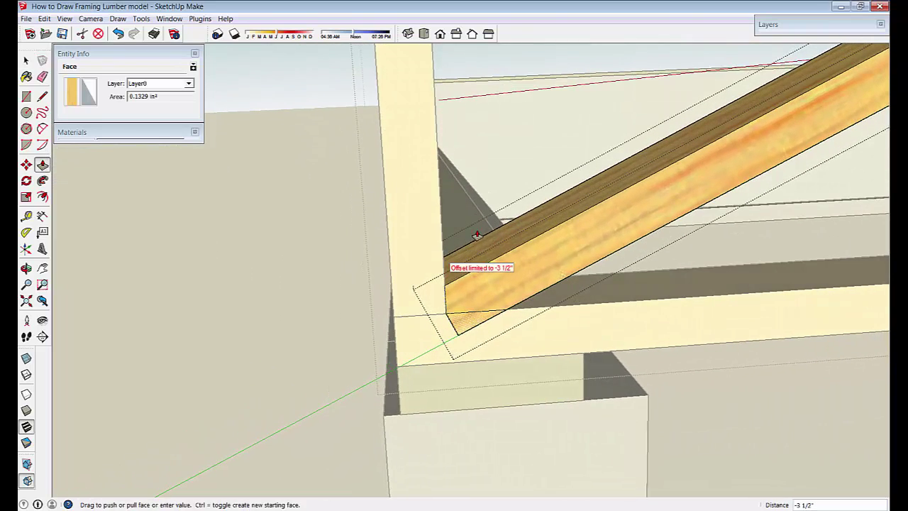
middle_click_drag(487, 340, 535, 245)
left_click(470, 327)
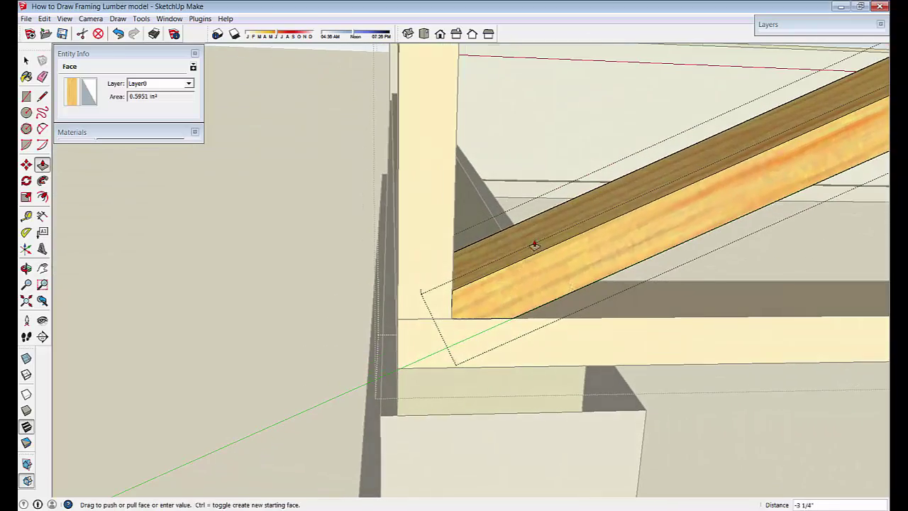
left_click(552, 212)
Push the waste face at the brace's upper end back 3 1/2" to trim off the part beyond the cut lines.
scroll(604, 241, "down", 6)
scroll(369, 283, "up", 4)
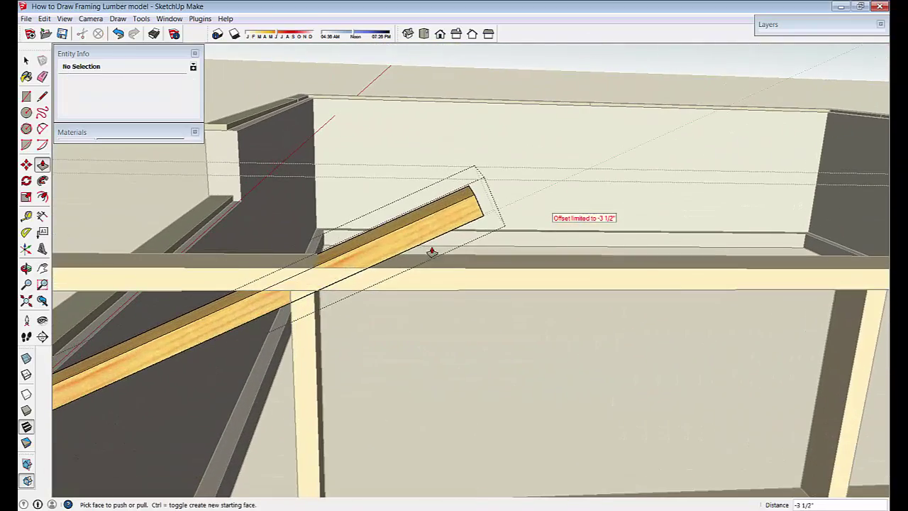
double_click(419, 240)
scroll(421, 239, "down", 1)
middle_click_drag(421, 240, 499, 256)
key("space")
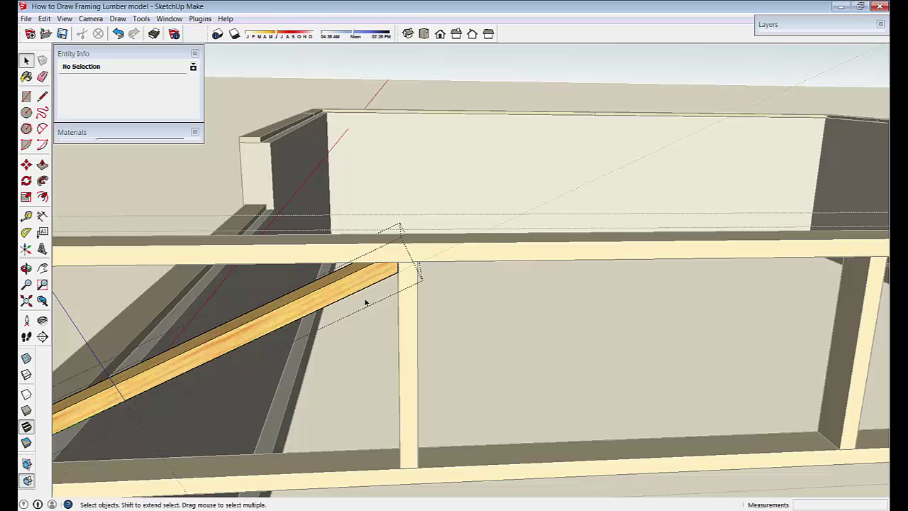
scroll(286, 386, "down", 3)
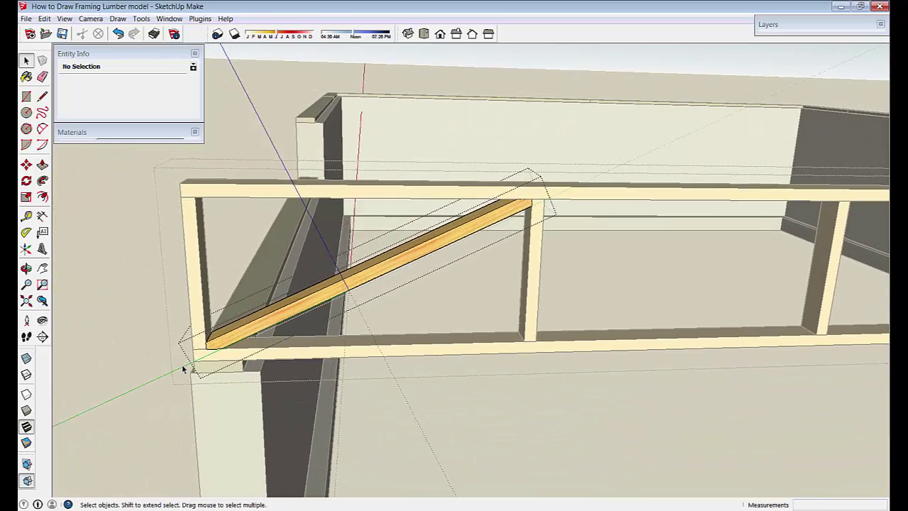
Pull the trimmed brace about 10 1/4" out of the truss to examine its cut ends, and undo the move.
middle_click_drag(126, 317, 342, 289)
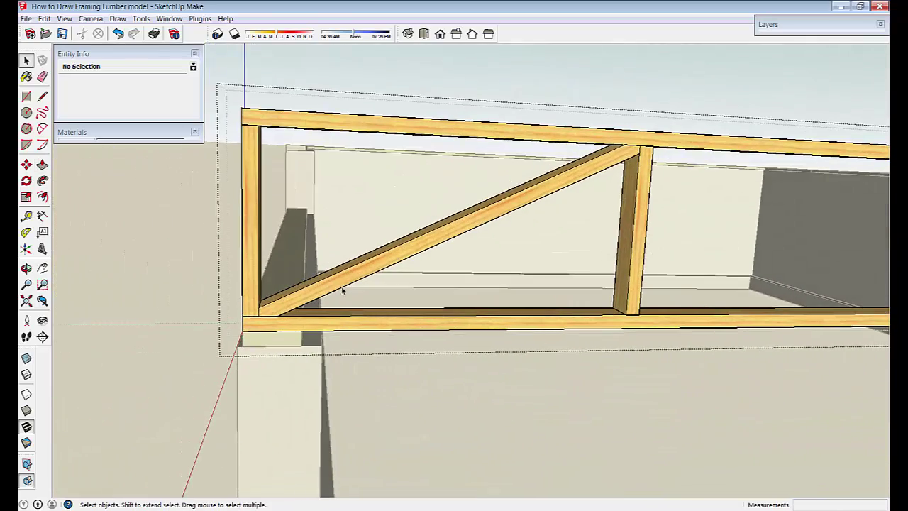
scroll(338, 292, "up", 2)
scroll(711, 134, "down", 2)
scroll(405, 312, "up", 2)
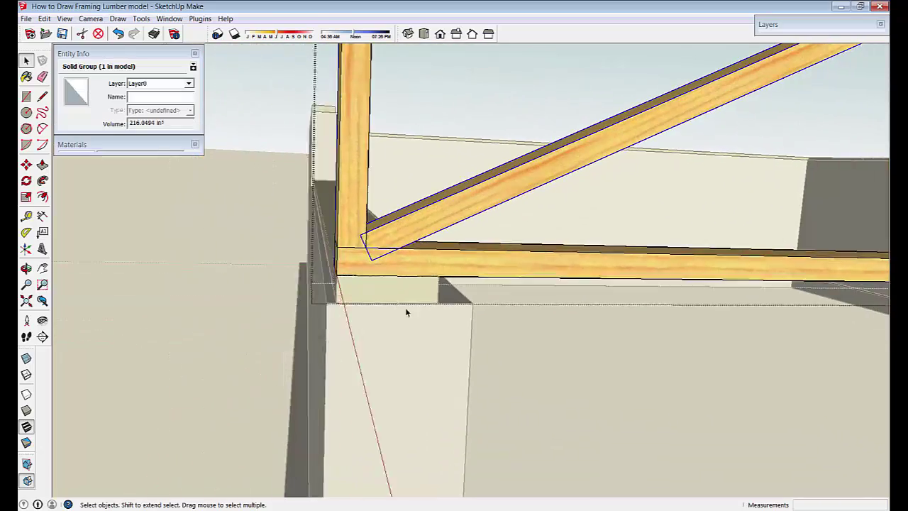
middle_click_drag(432, 227, 574, 397)
scroll(559, 369, "down", 3)
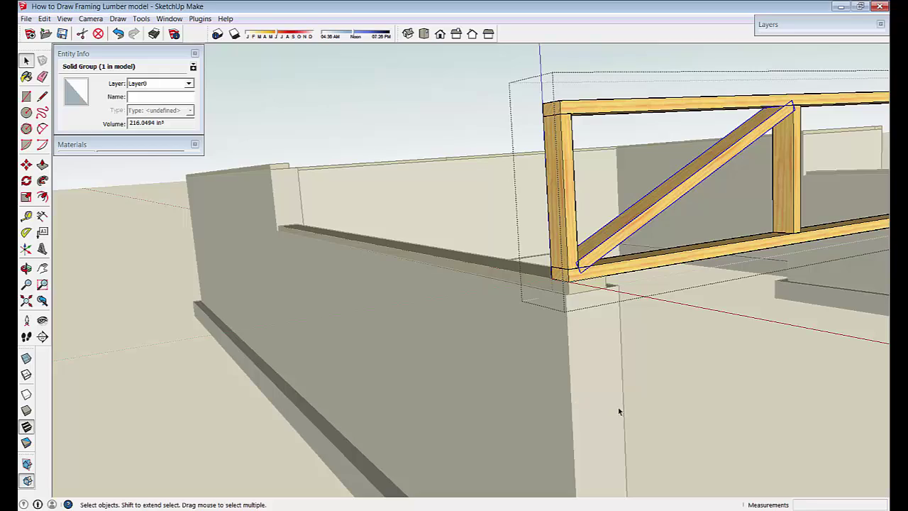
key("m")
scroll(588, 277, "up", 2)
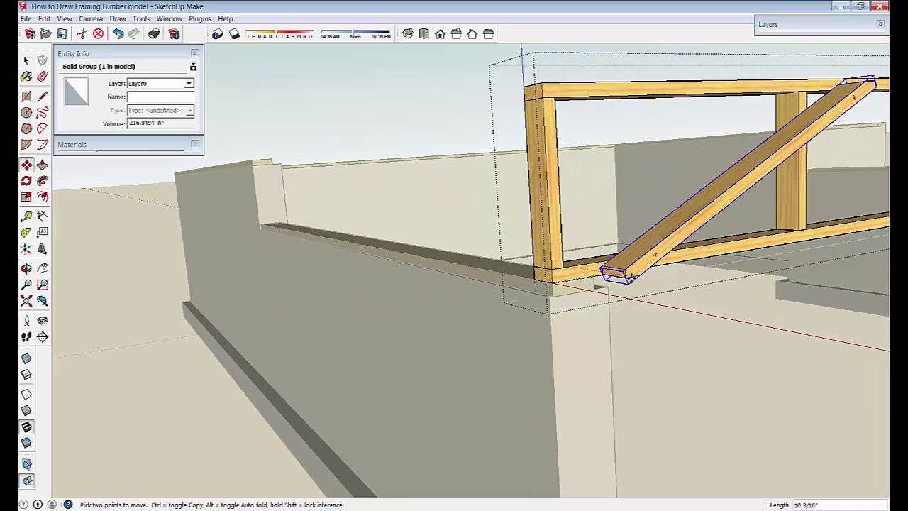
scroll(656, 376, "up", 5)
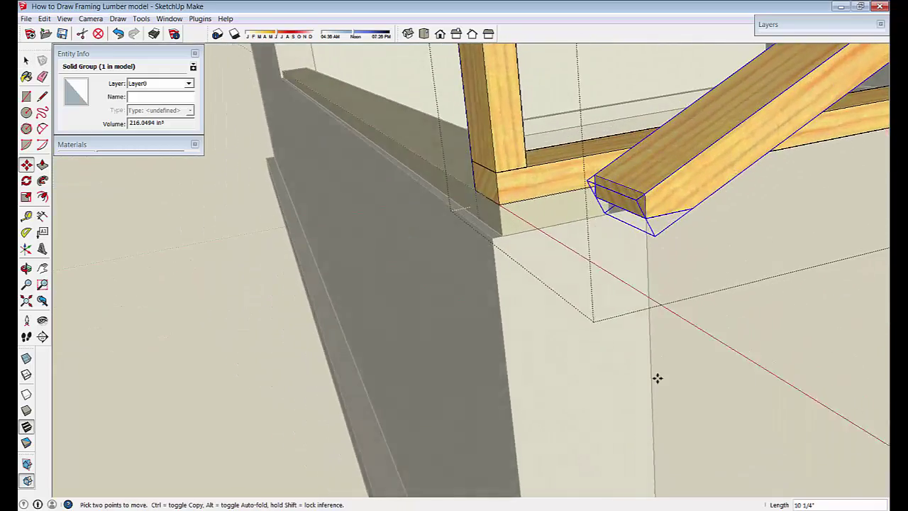
scroll(657, 377, "down", 8)
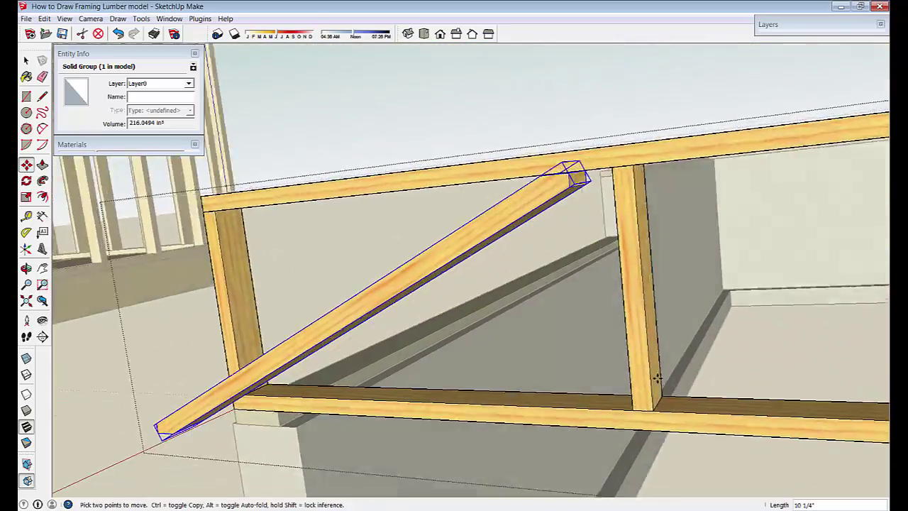
middle_click_drag(657, 377, 154, 122)
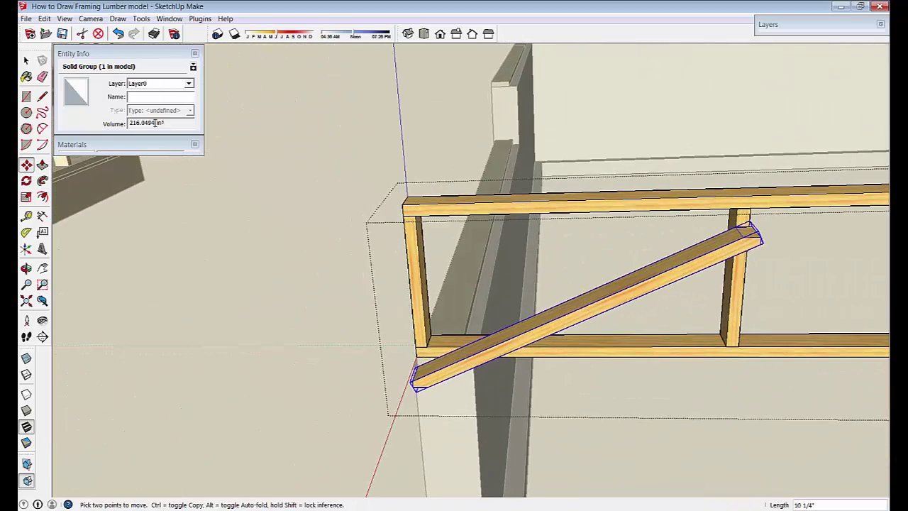
left_click(118, 33)
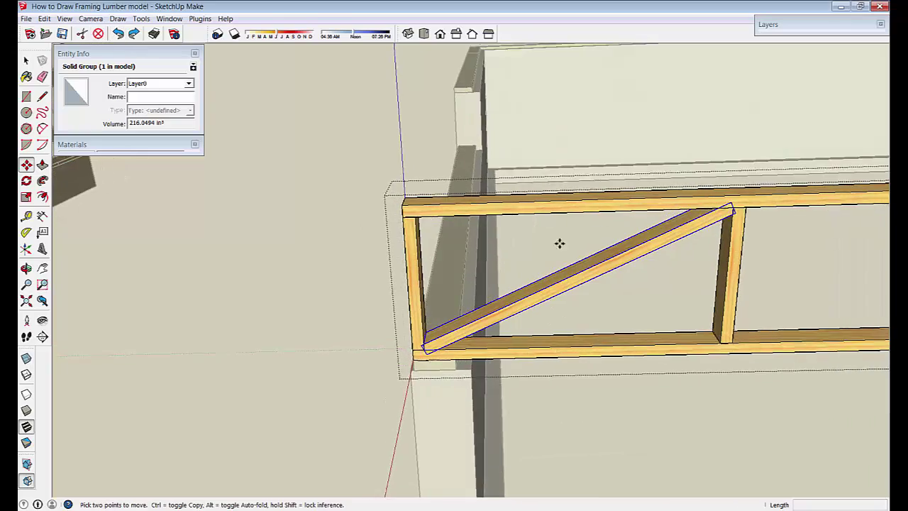
Rotate a copy of the diagonal brace 180° about its upper end, at the first interior stud under the top chord.
key("space")
left_click(447, 328)
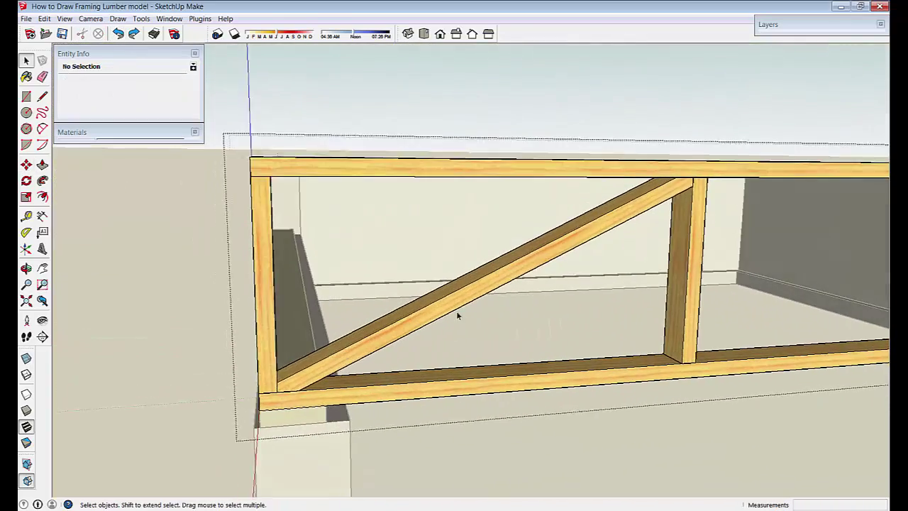
left_click(456, 312)
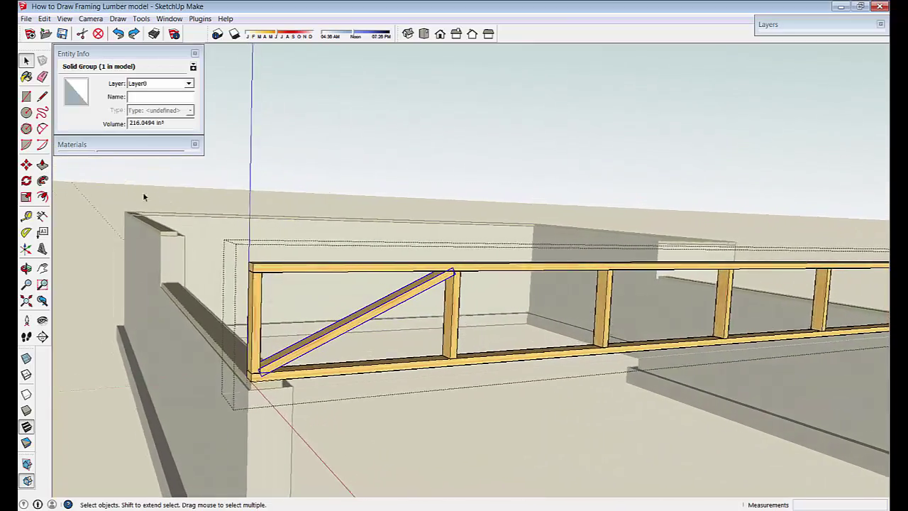
left_click(26, 181)
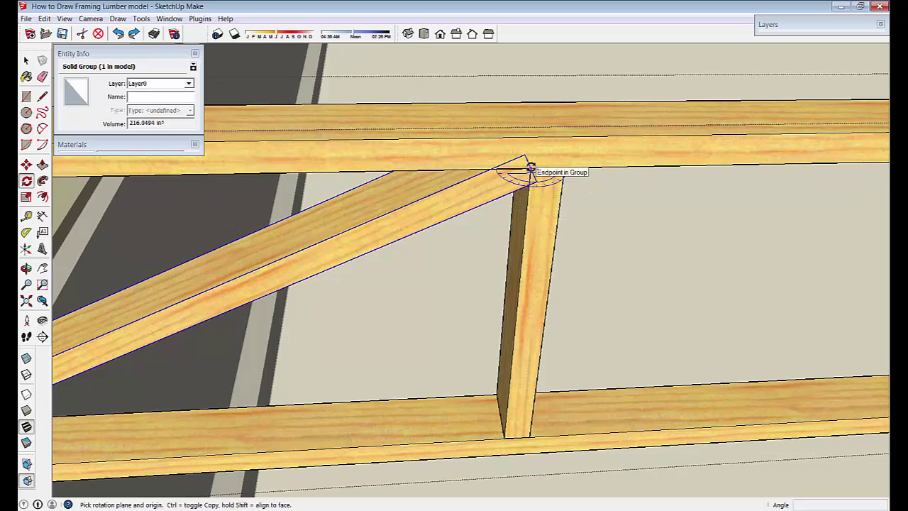
left_click(489, 170)
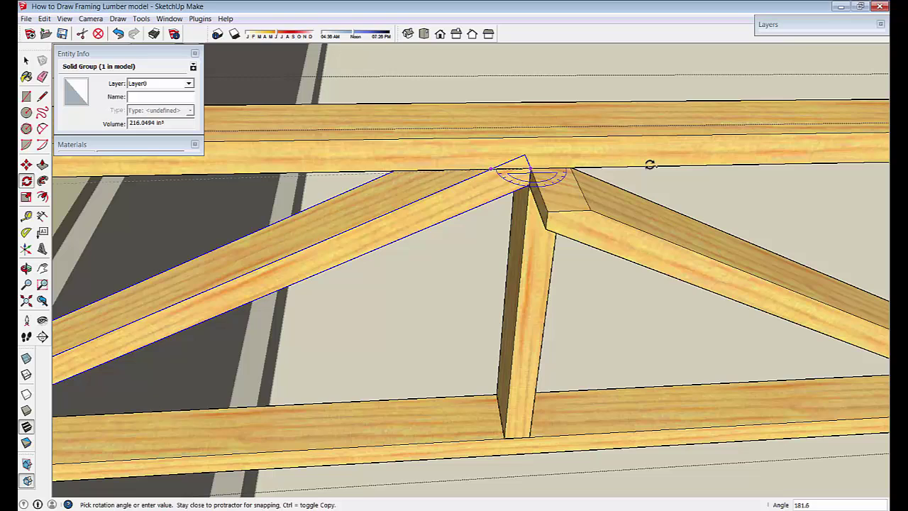
left_click(649, 164)
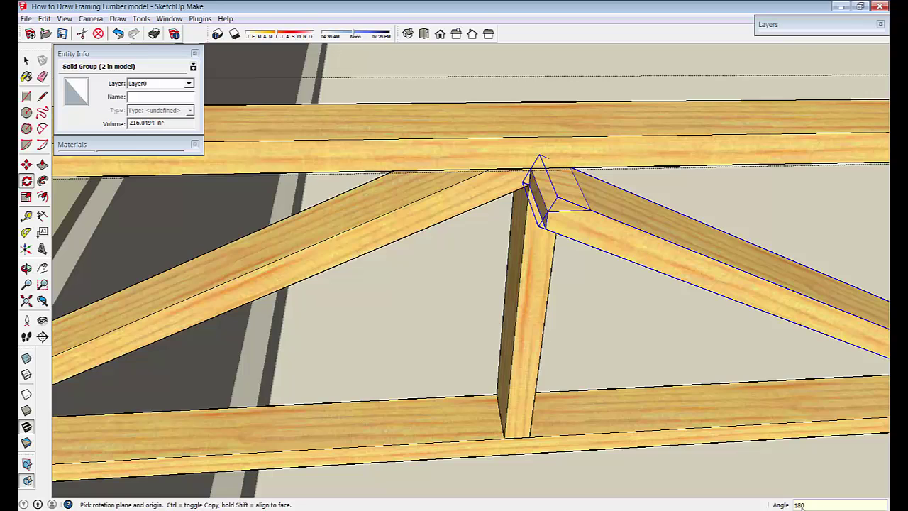
key("Return")
Move the rotated brace copy by its upper corner into the corner between the first interior stud and the top chord's underside.
scroll(726, 471, "down", 3)
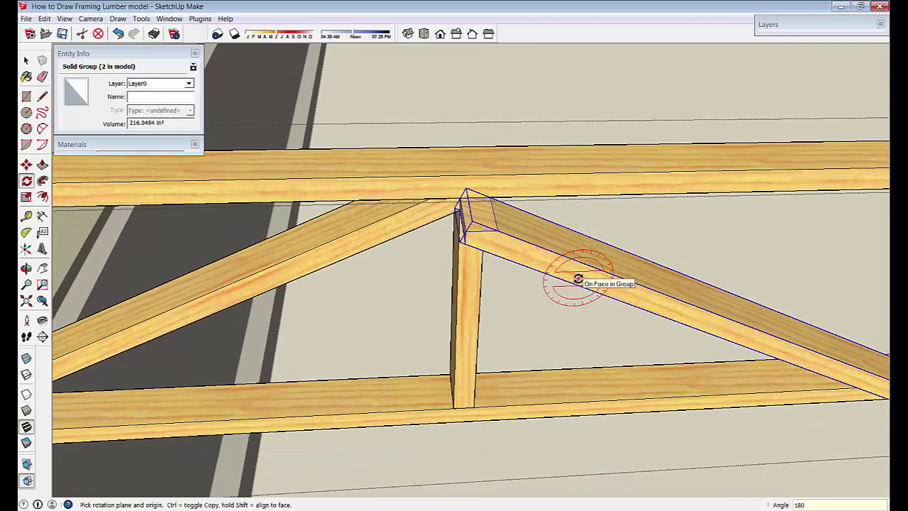
key("m")
middle_click_drag(578, 279, 473, 243)
left_click(472, 238)
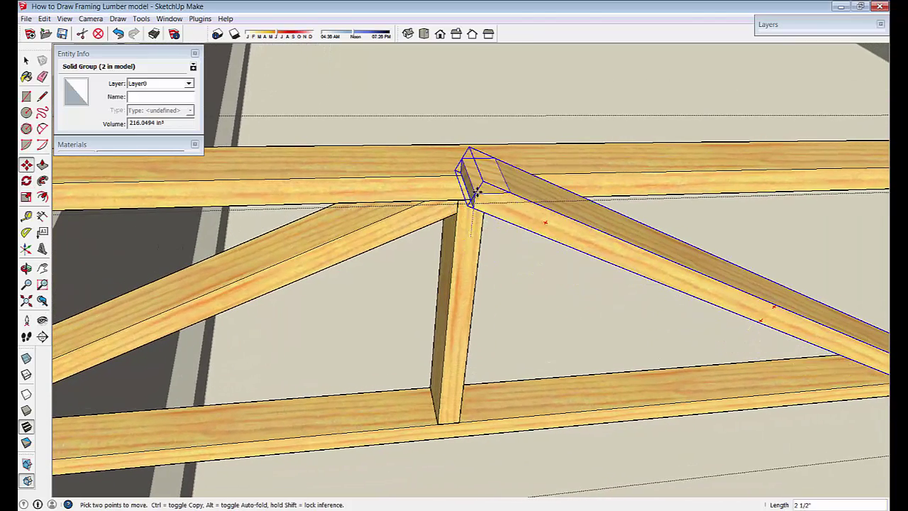
scroll(474, 196, "up", 4)
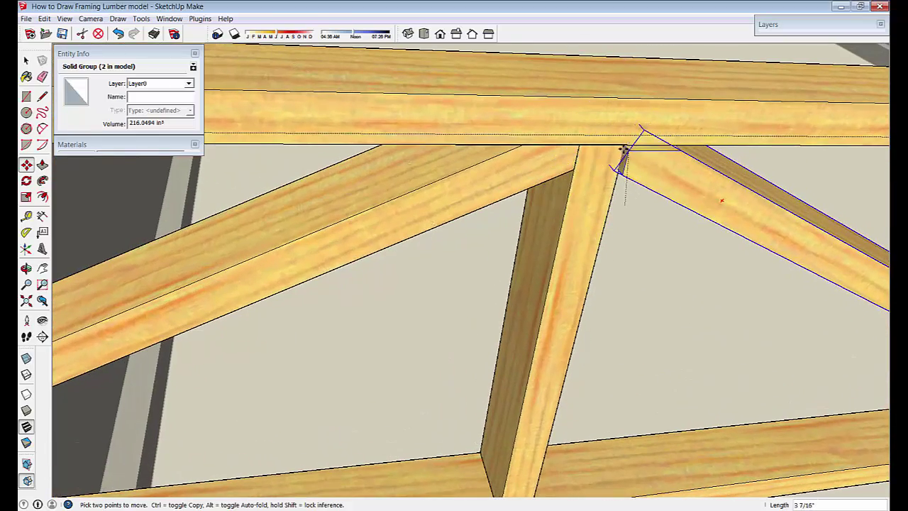
scroll(442, 248, "down", 5)
middle_click_drag(555, 390, 280, 187)
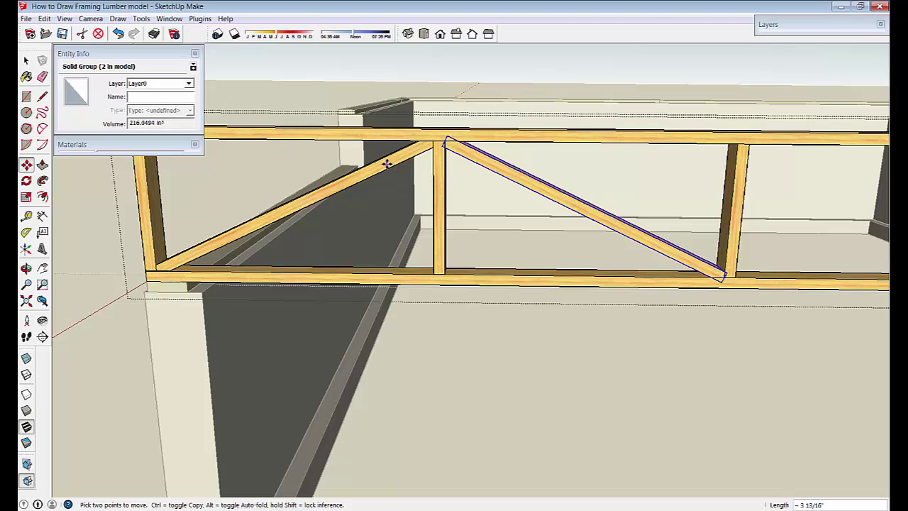
Copy the pair of braces from the first interior stud's upper corner to the same corner of the middle stud.
key("space")
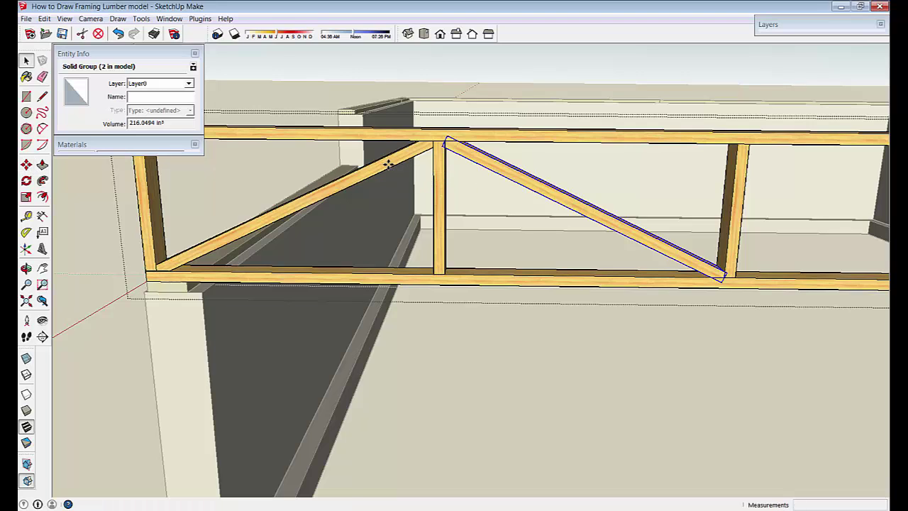
left_click(389, 168)
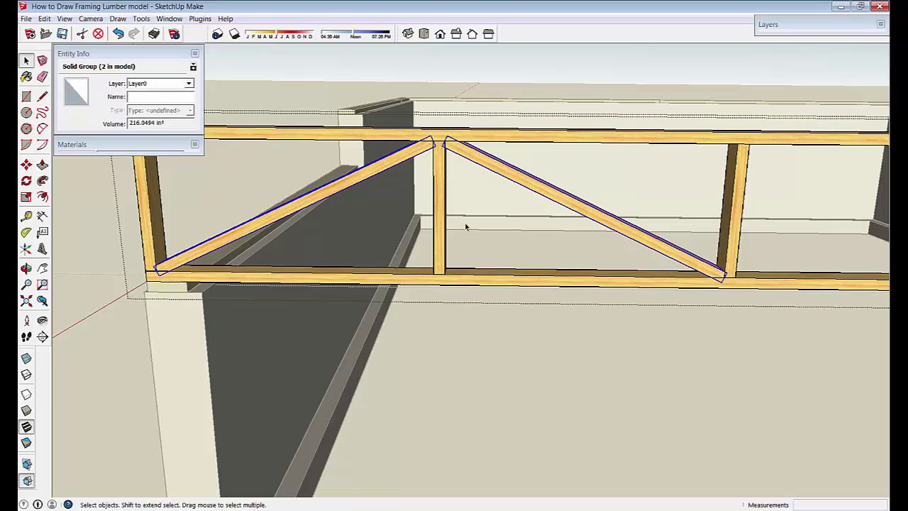
middle_click_drag(465, 224, 431, 247)
key("m")
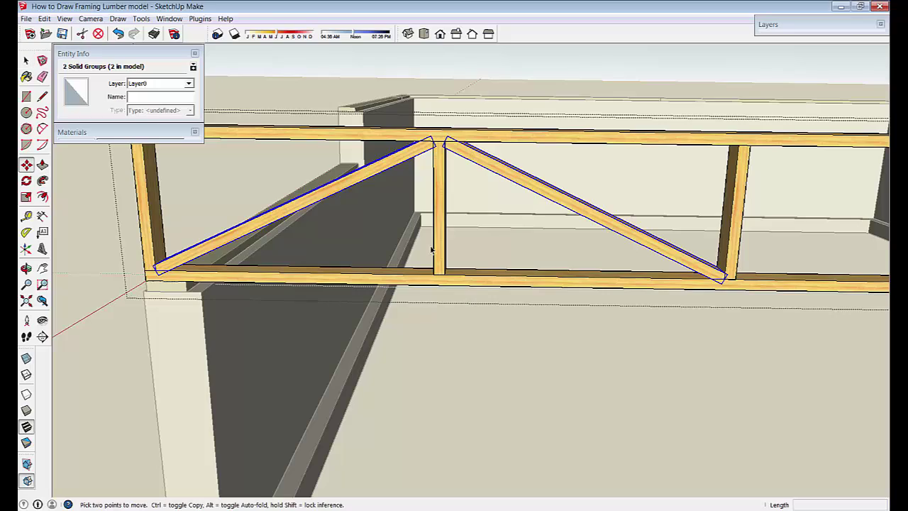
scroll(430, 249, "up", 5)
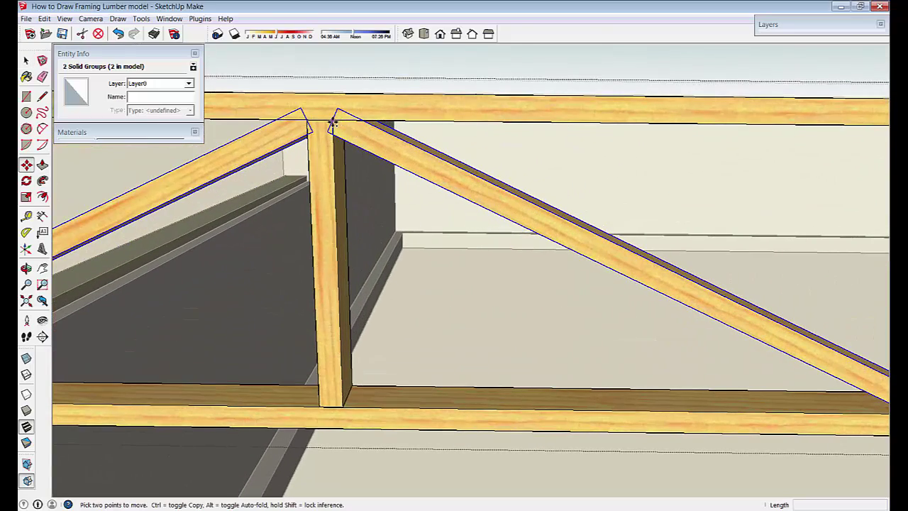
left_click(331, 122)
key("ctrl")
scroll(340, 142, "down", 5)
scroll(472, 223, "up", 2)
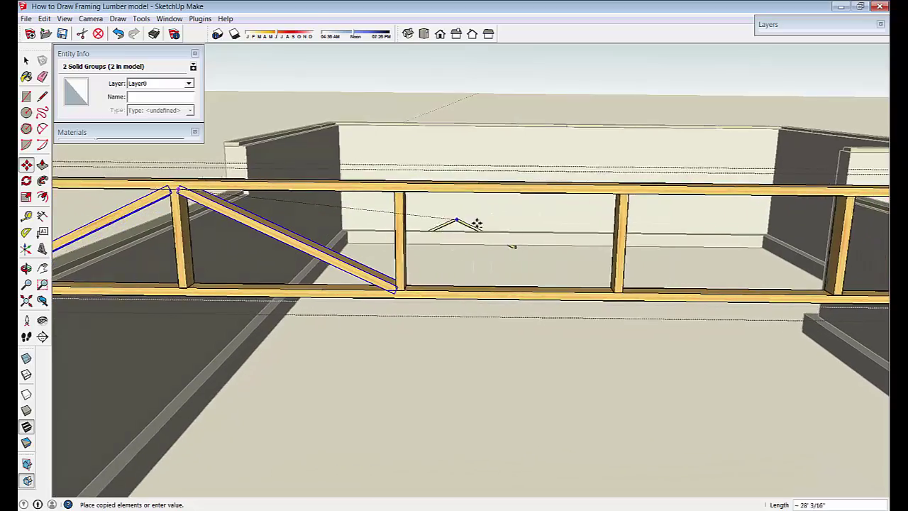
scroll(596, 206, "up", 1)
middle_click_drag(596, 206, 571, 199)
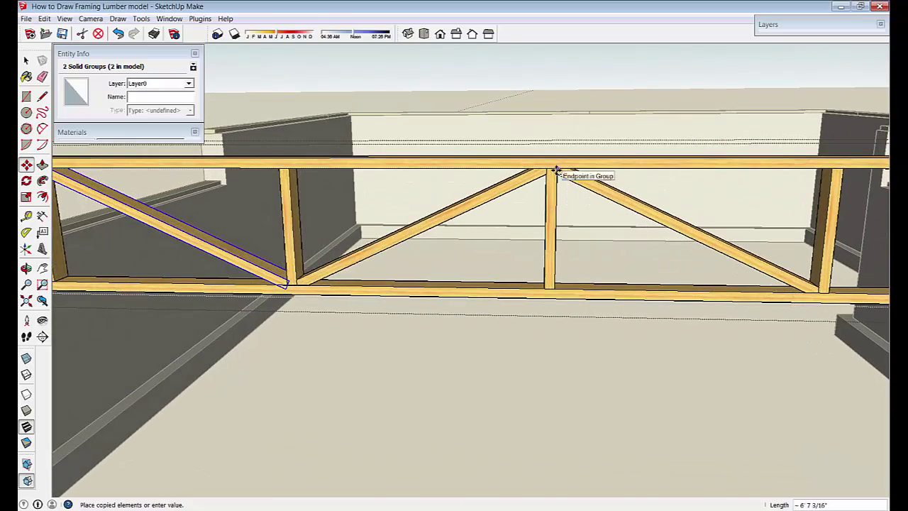
left_click(557, 170)
Array the copied brace pair 2x along the truss and close the truss group.
scroll(563, 201, "down", 5)
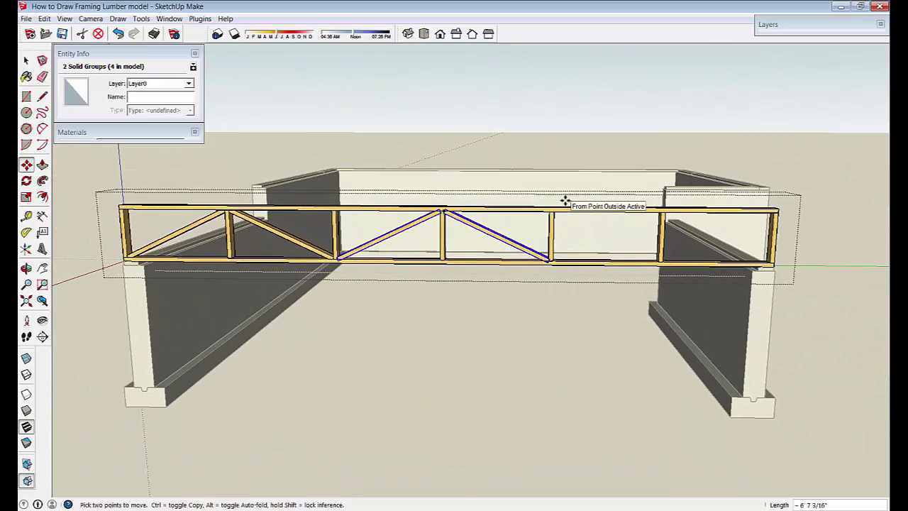
key("Return")
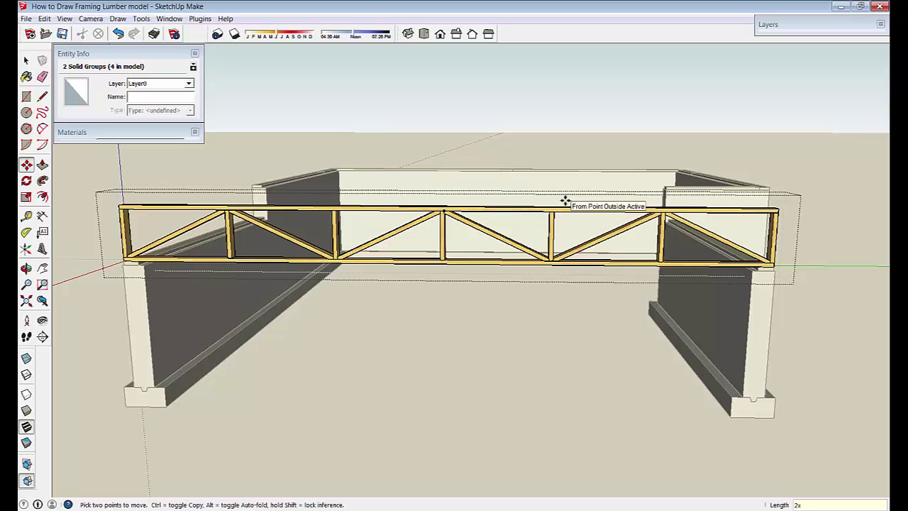
key("space")
left_click(545, 223)
middle_click_drag(702, 207, 470, 197)
left_click(816, 304)
Explode the truss group and turn its members into a component named "Bottom Bearing Floor Truss".
left_click(386, 260)
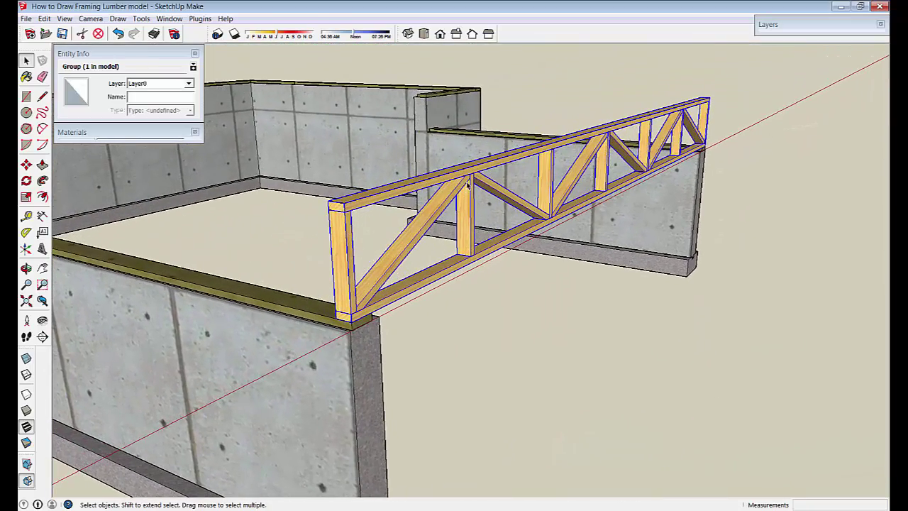
right_click(467, 183)
left_click(496, 245)
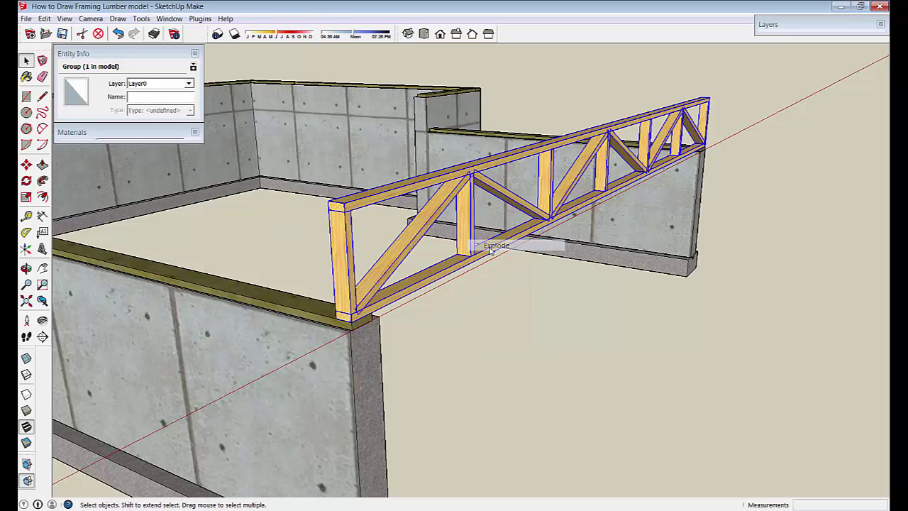
right_click(467, 180)
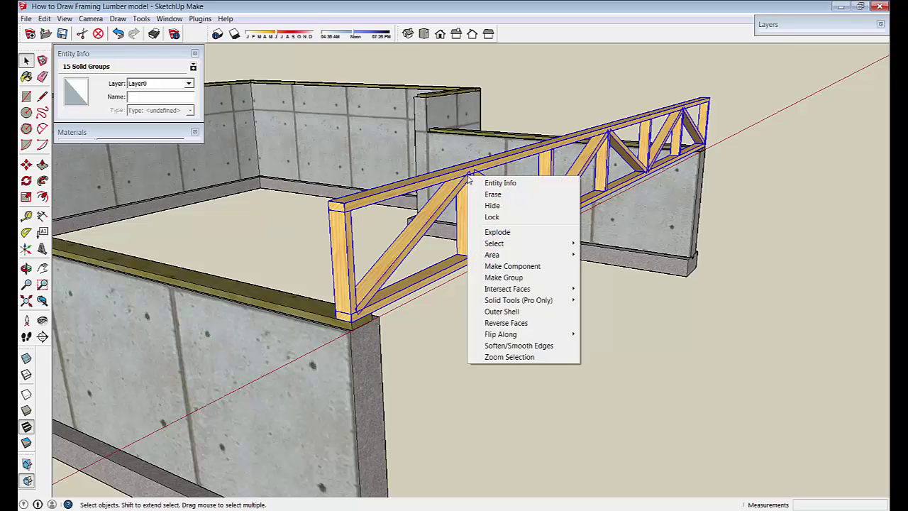
left_click(507, 267)
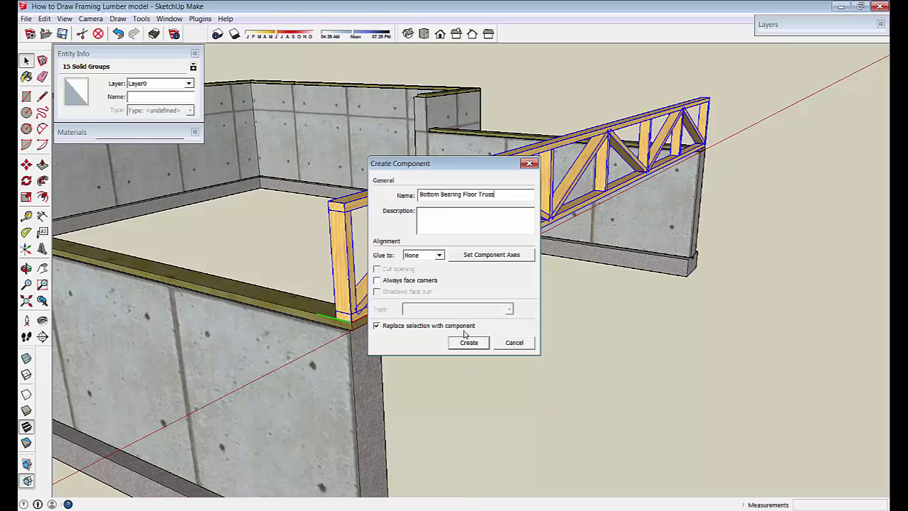
left_click(478, 346)
Copy the truss component from its lower end corner along the foundation wall's sill plate and array the copy 6x.
double_click(469, 234)
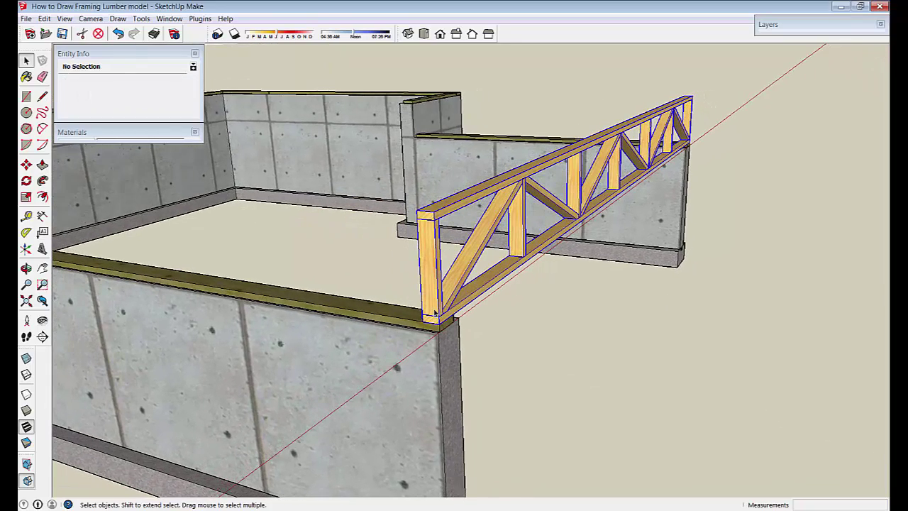
left_click(434, 312)
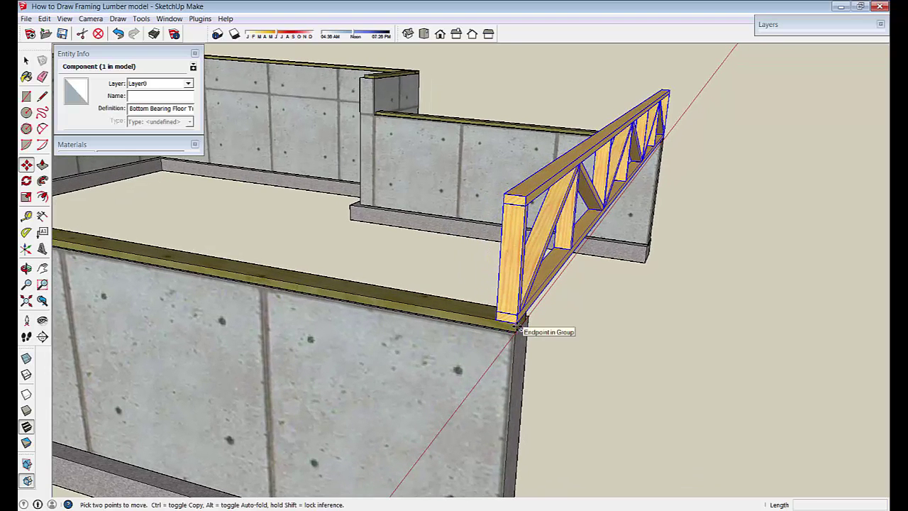
key("ctrl")
left_click(519, 328)
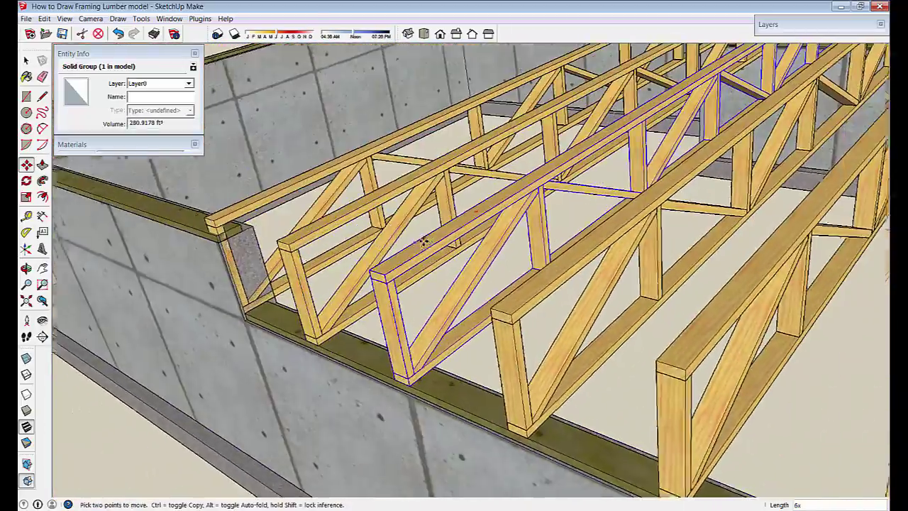
Delete the last truss in the row, the one overlapping the higher section of foundation wall.
left_click(227, 216)
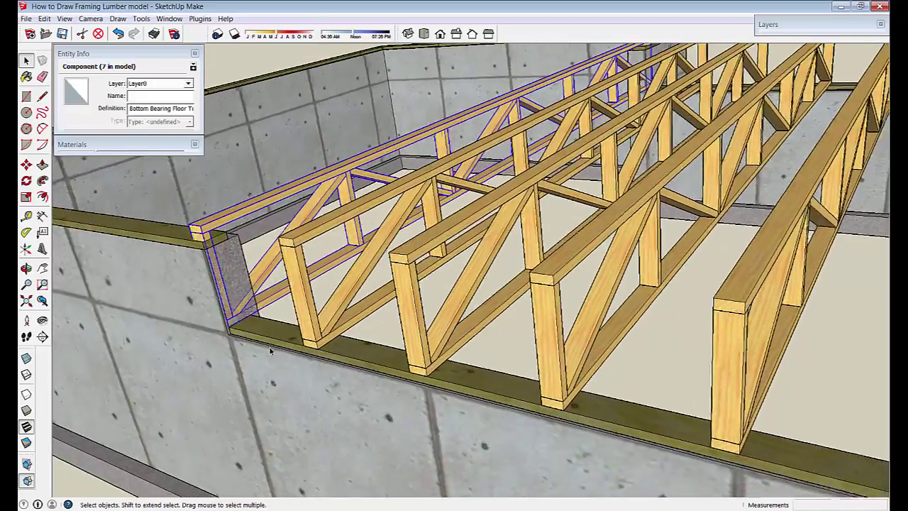
key("m")
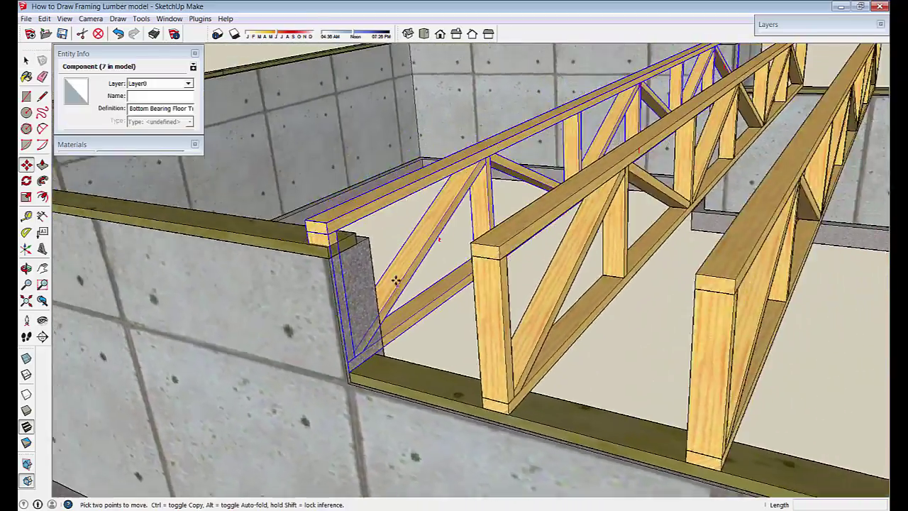
key("Delete")
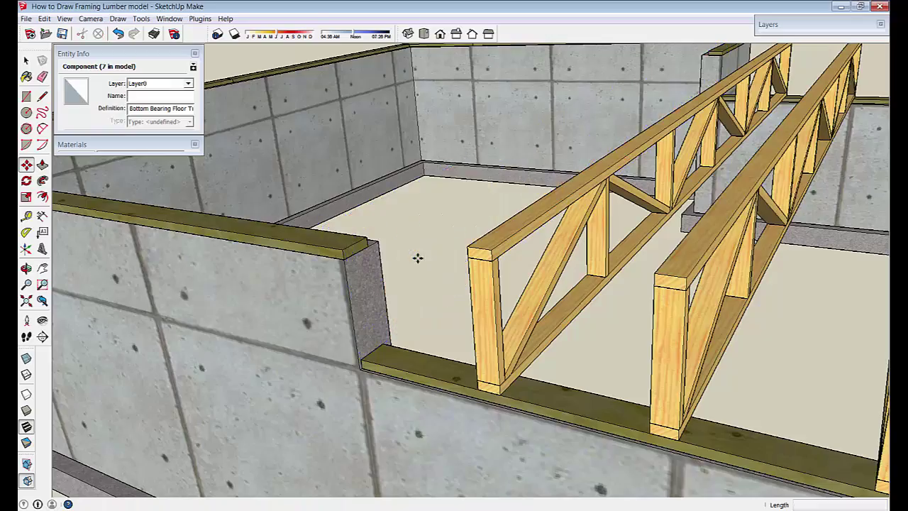
Examine how the sill plates and the nearest truss meet the step in the foundation wall.
scroll(394, 248, "down", 5)
left_click(390, 244)
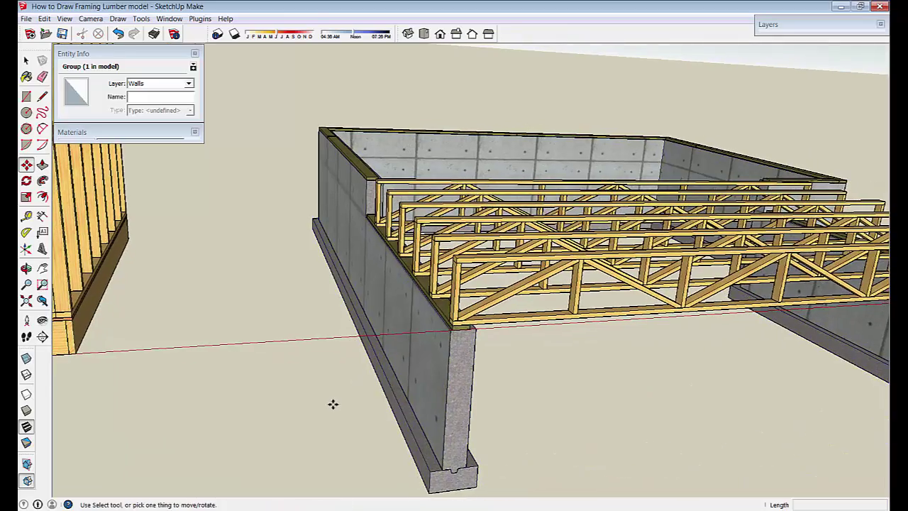
key("space")
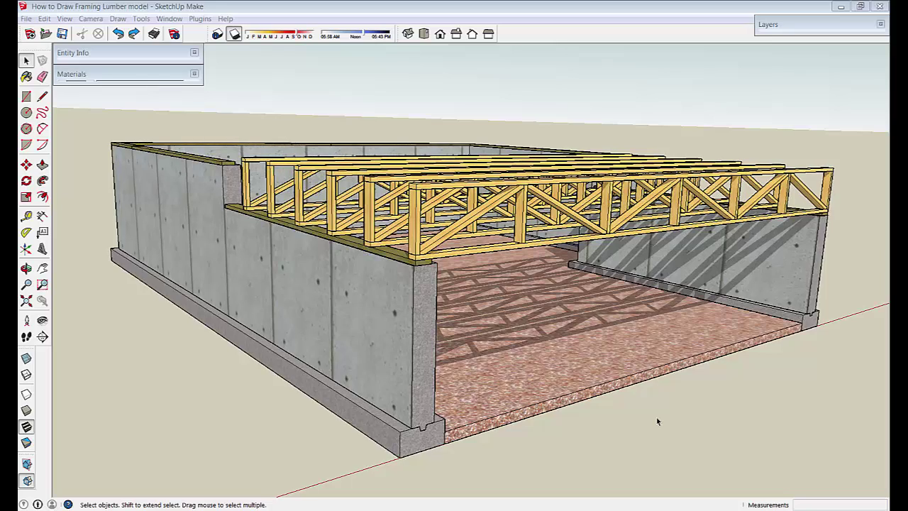
middle_click_drag(659, 419, 283, 297)
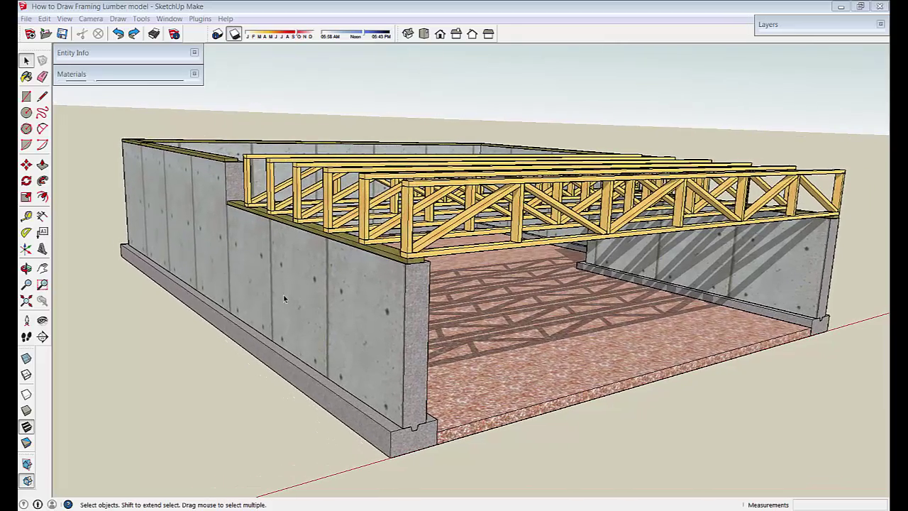
middle_click_drag(237, 267, 352, 343)
scroll(299, 275, "up", 6)
scroll(410, 322, "up", 3)
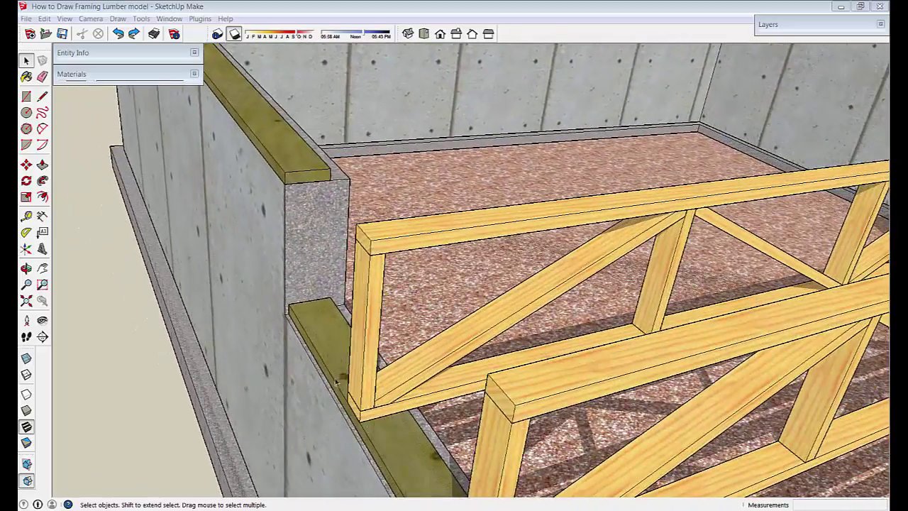
scroll(312, 212, "down", 2)
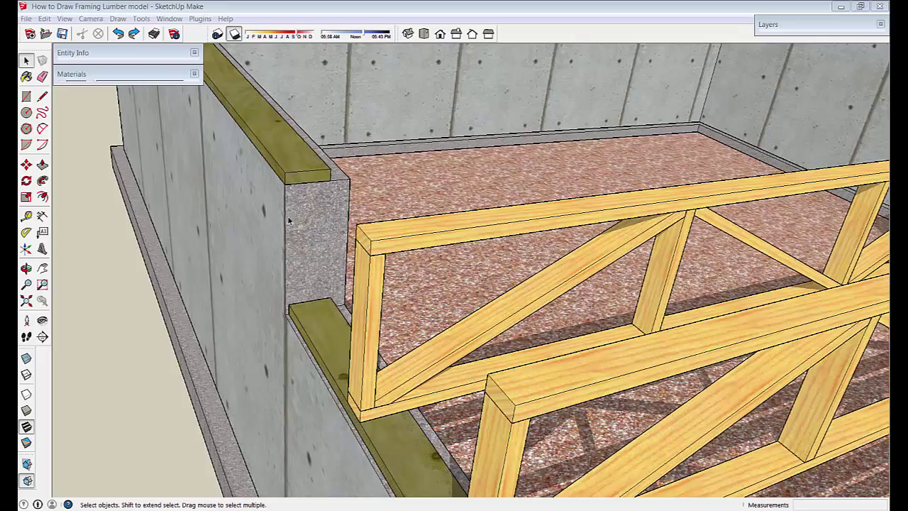
middle_click_drag(280, 140, 314, 195, "shift")
scroll(317, 203, "down", 2)
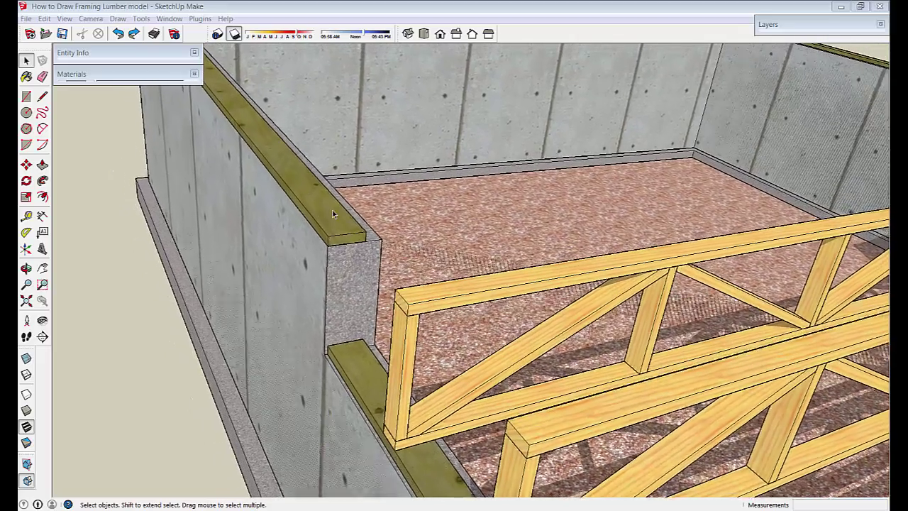
scroll(332, 210, "up", 2)
middle_click_drag(289, 180, 270, 253)
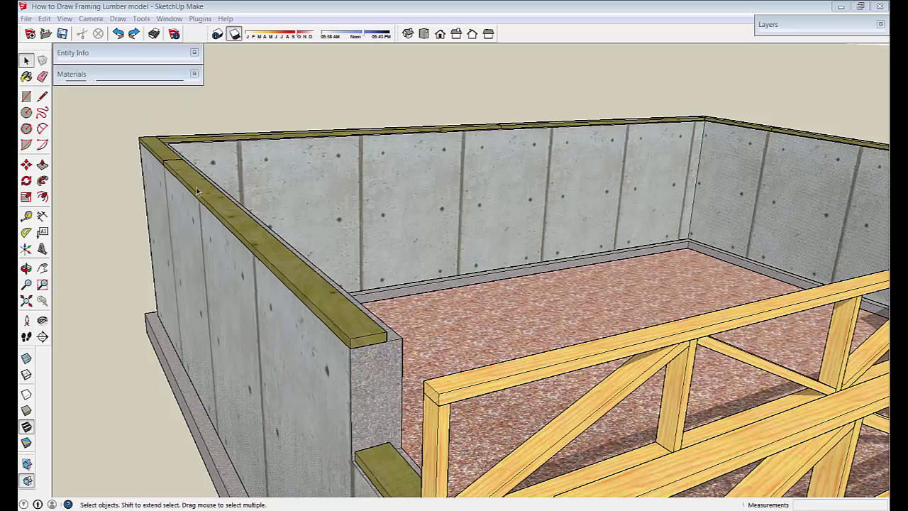
Turn off shadows and, inside the sill plate group, move the upper plates on the stepped side wall 0.5 inch inward from its outer face.
left_click(234, 34)
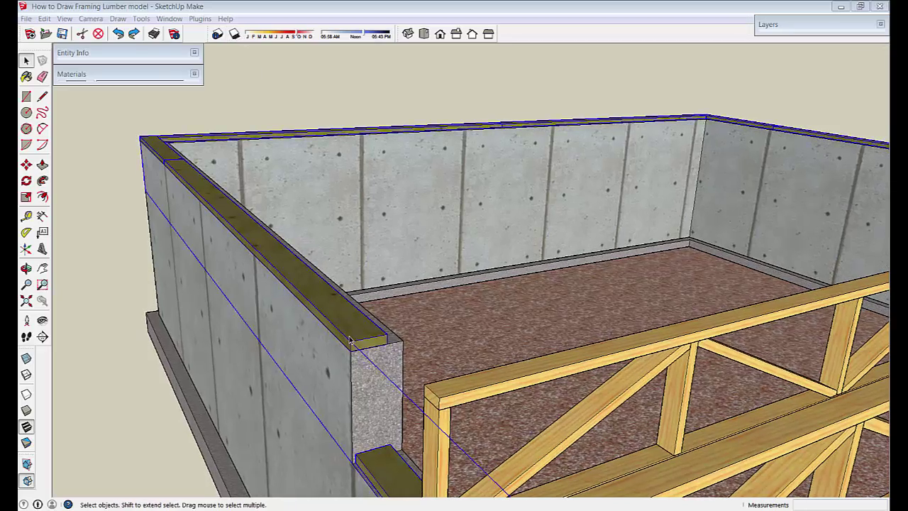
middle_click_drag(349, 339, 392, 345)
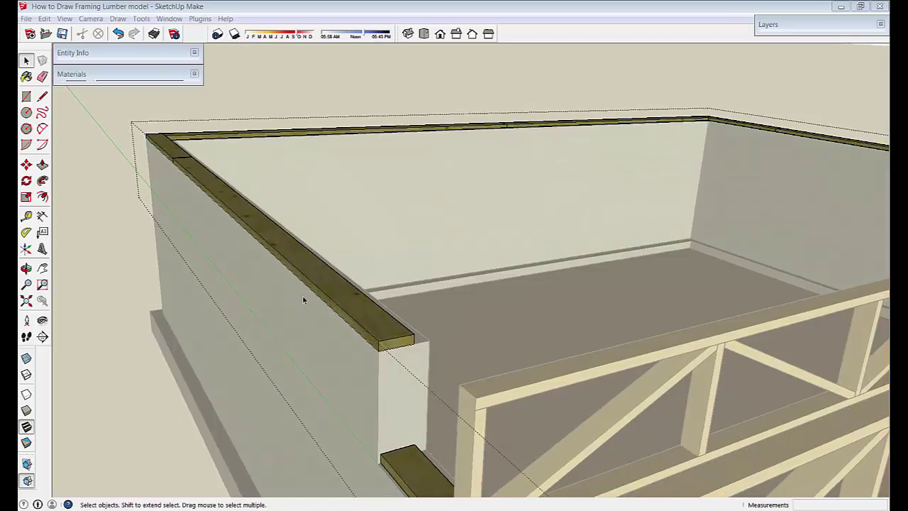
middle_click_drag(303, 298, 132, 105)
left_click_drag(119, 101, 271, 426)
key("m")
middle_click_drag(224, 450, 286, 399)
scroll(258, 426, "up", 3)
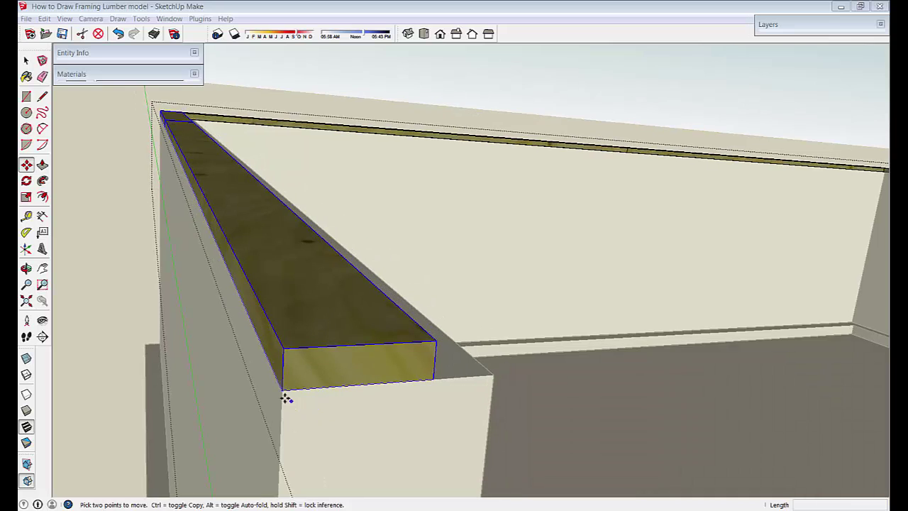
left_click(280, 390)
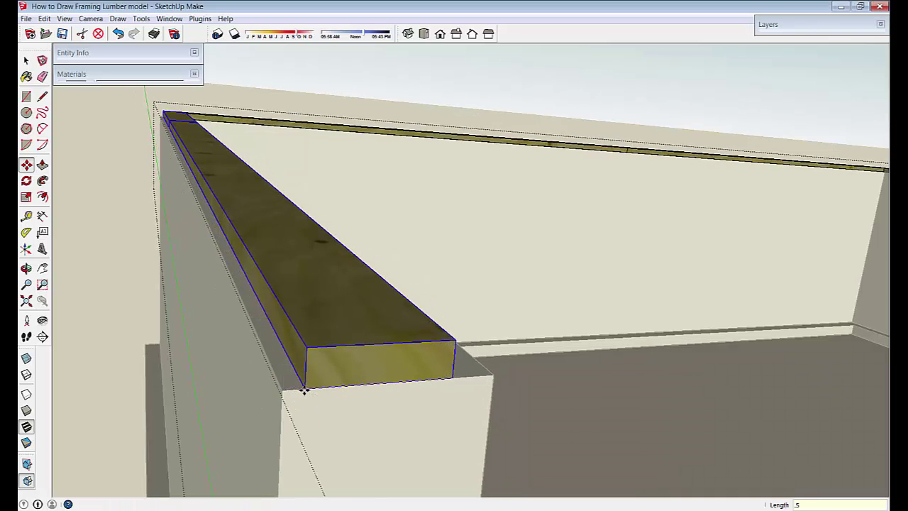
key("Return")
Select only the two sill plates running along the end wall opposite the trusses.
middle_click_drag(304, 390, 247, 386)
key("space")
middle_click_drag(292, 300, 290, 92)
left_click_drag(291, 91, 438, 371)
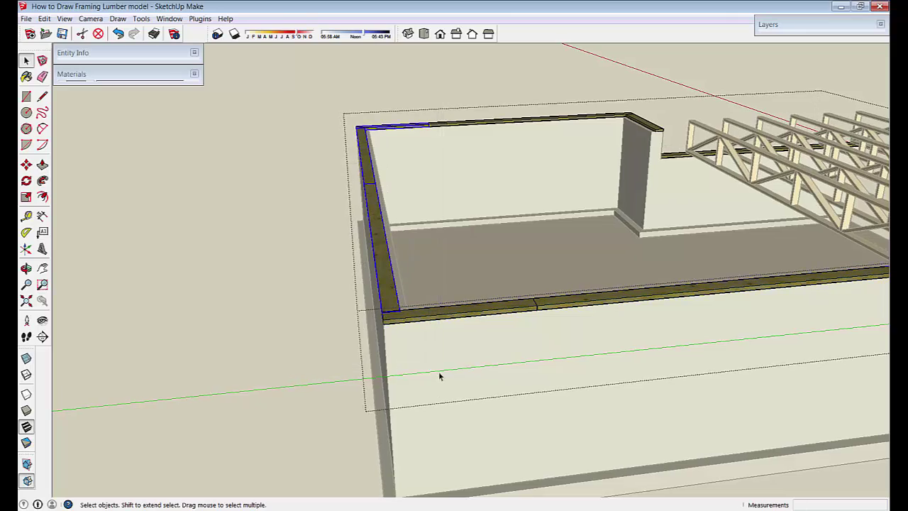
middle_click_drag(397, 380, 306, 89)
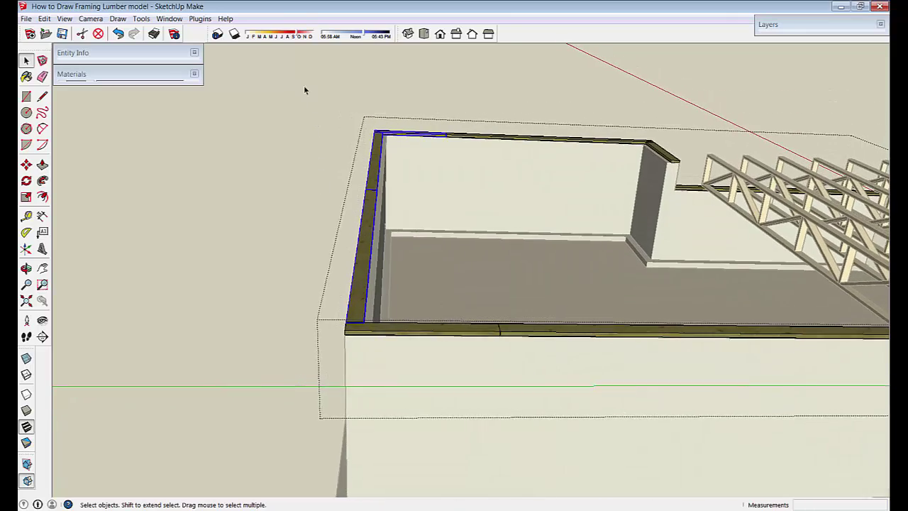
left_click_drag(305, 90, 414, 418)
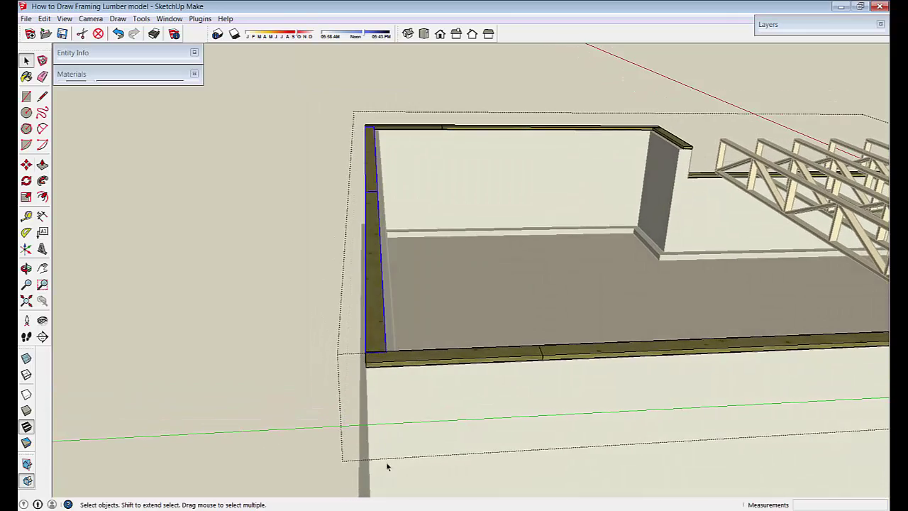
key("m")
scroll(380, 444, "up", 6)
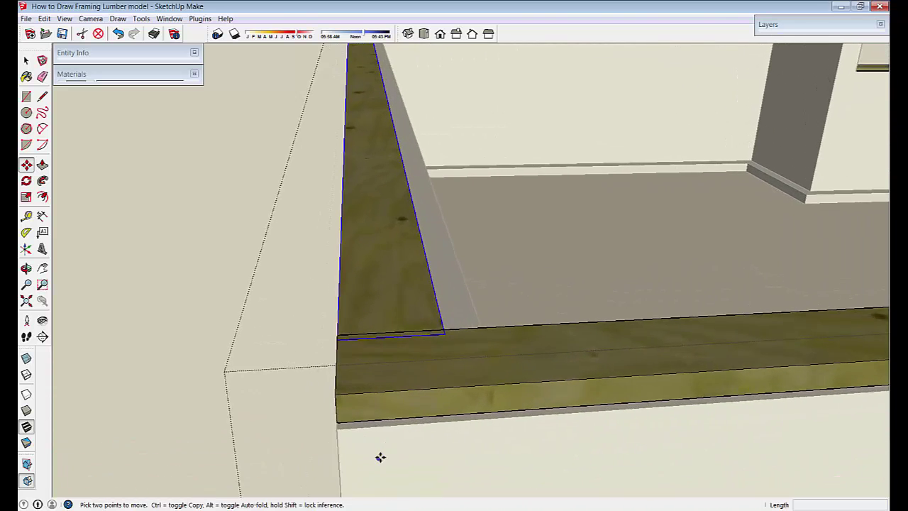
scroll(376, 450, "up", 1)
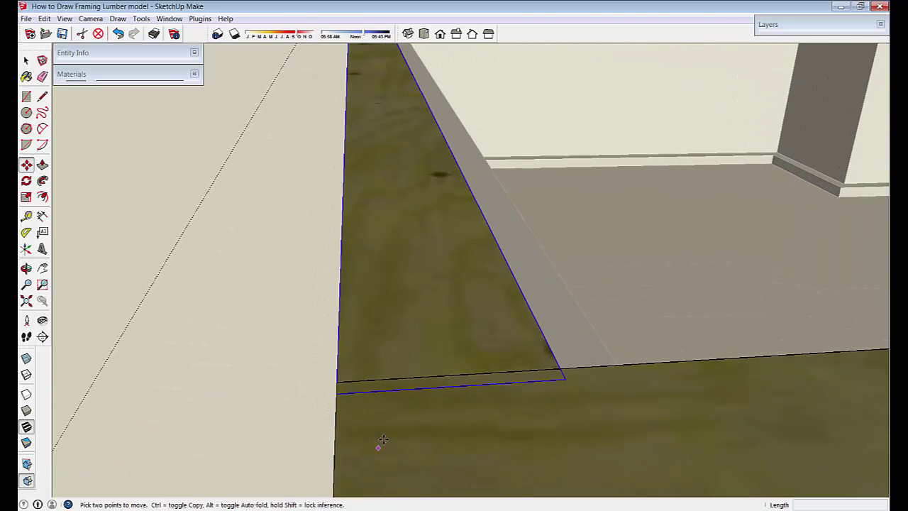
Try to move the selected end-wall plates 1 inch inward from the outer corner.
left_click(335, 382)
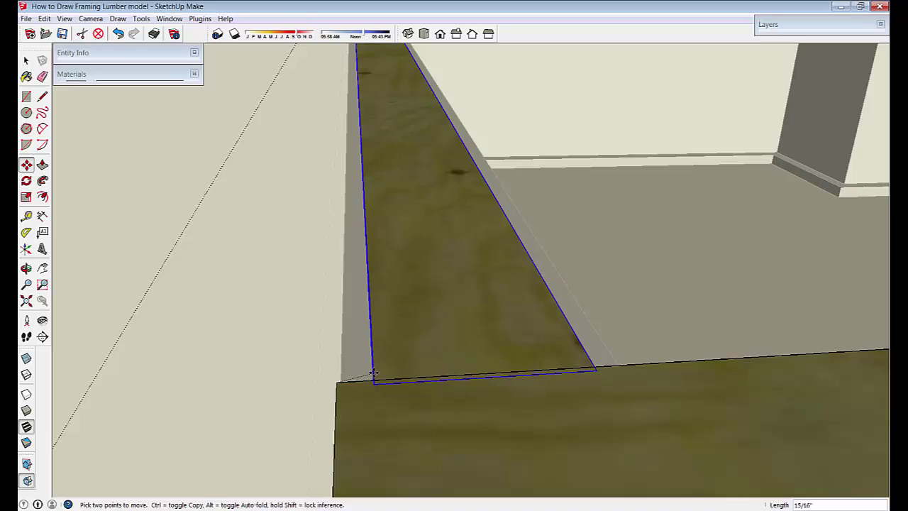
type("1")
key("Return")
Move the end-wall sill plates 0.5 inch inward from the outer face, starting at the plate corner.
middle_click_drag(374, 373, 401, 455)
scroll(460, 489, "down", 1)
left_click(342, 352)
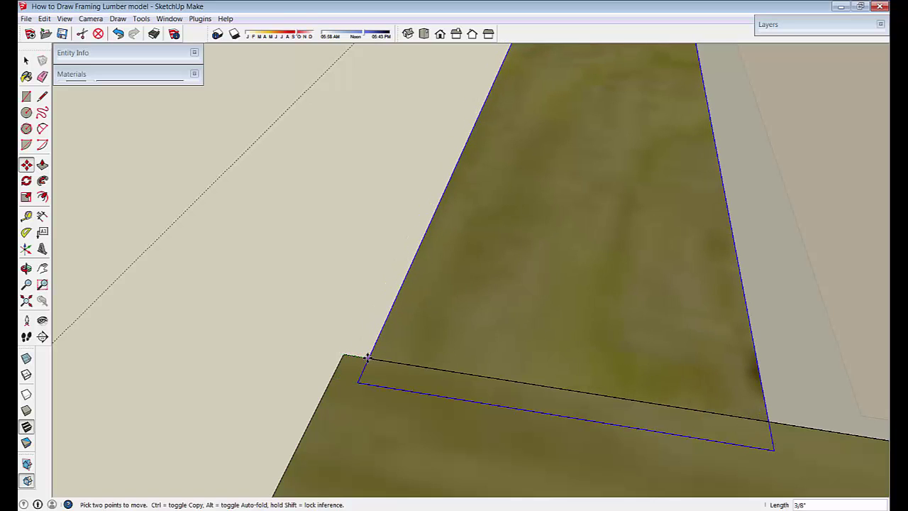
type(".5")
key("Return")
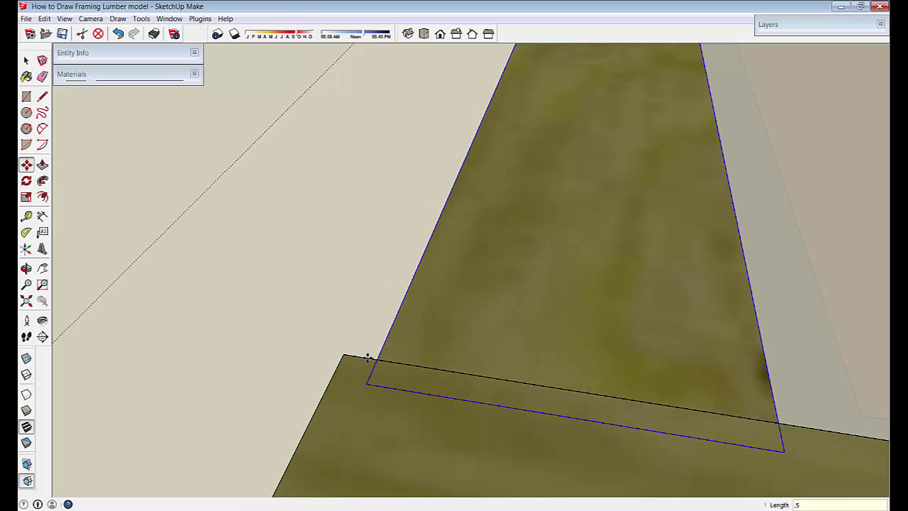
Move the upper sill plates on the opposite long side wall 0.5 inch inward from the wall's outer edge.
scroll(408, 350, "down", 5)
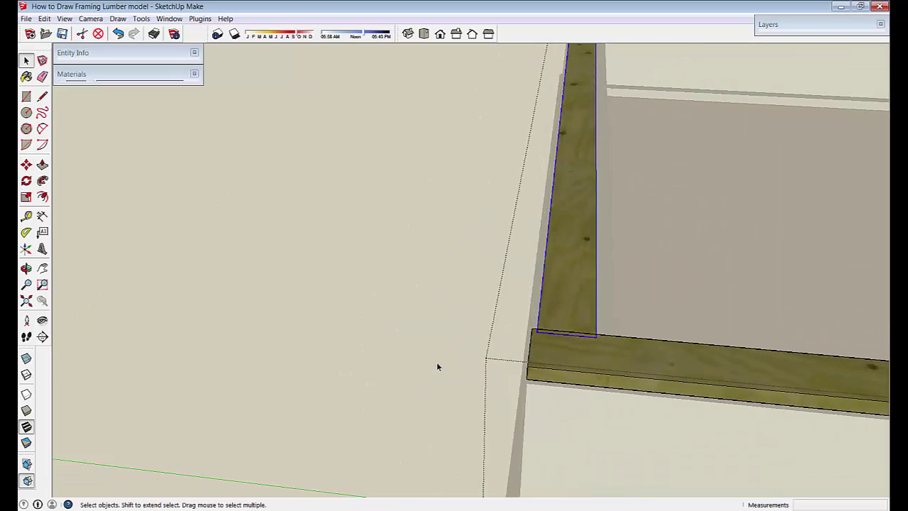
middle_click_drag(436, 362, 397, 177)
left_click_drag(396, 177, 555, 481)
key("m")
middle_click_drag(528, 506, 523, 449)
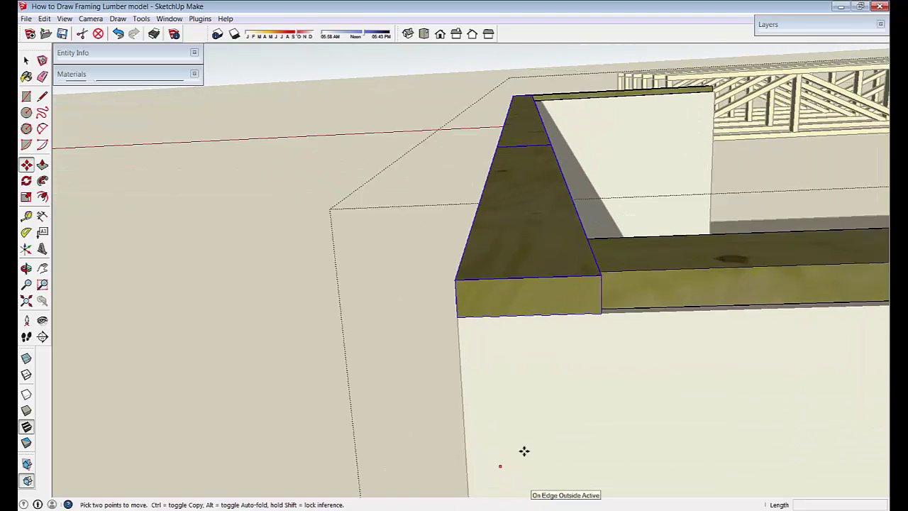
scroll(492, 390, "up", 3)
left_click(399, 386)
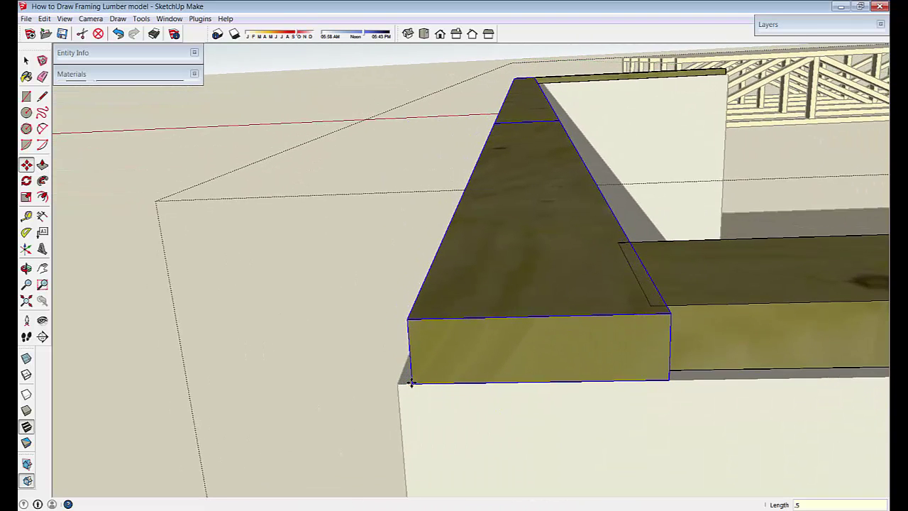
scroll(411, 381, "down", 8)
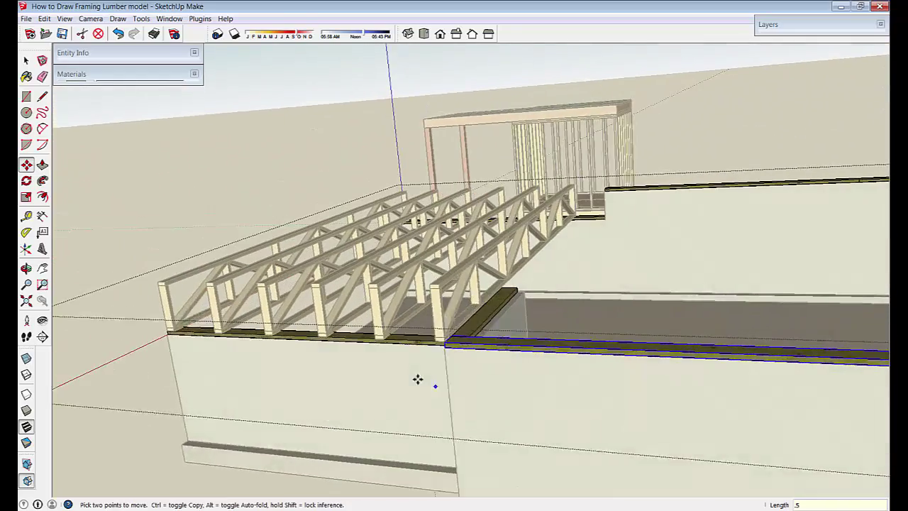
Move the short sill plate on the return wall beside the trusses 0.5 inch inward from the wall's outer face.
middle_click_drag(418, 379, 468, 364)
key("space")
middle_click_drag(348, 340, 481, 274)
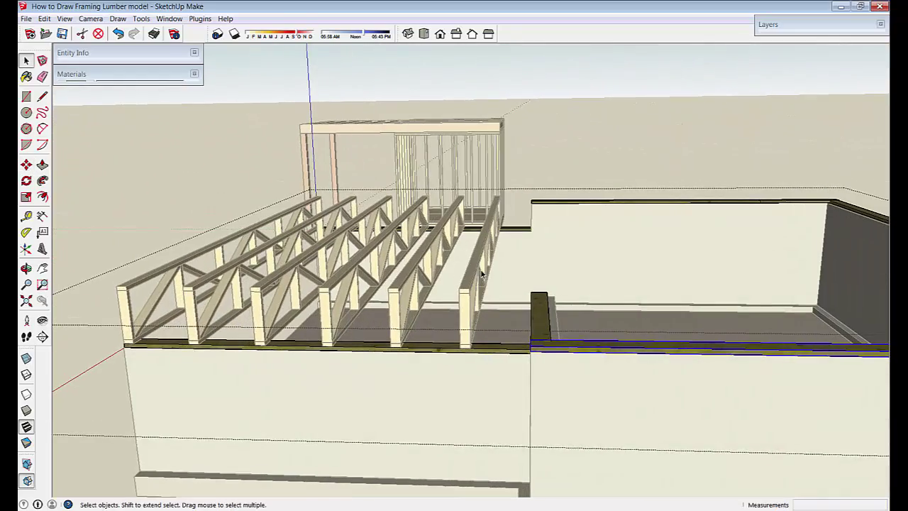
left_click_drag(480, 274, 575, 388)
key("m")
scroll(510, 455, "up", 1)
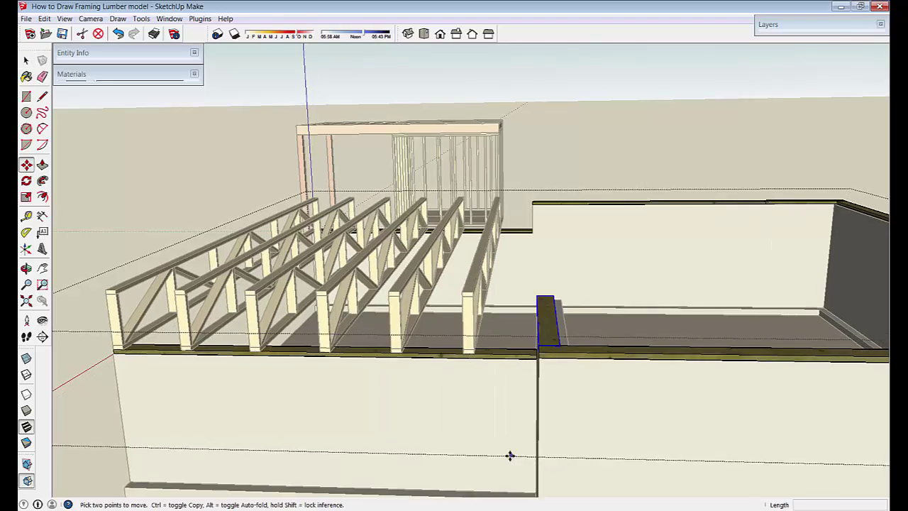
scroll(509, 456, "up", 12)
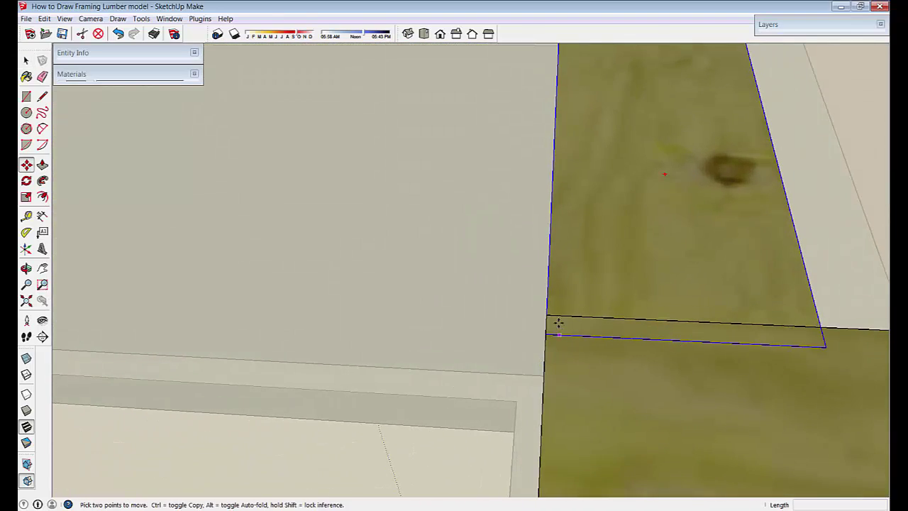
left_click(545, 314)
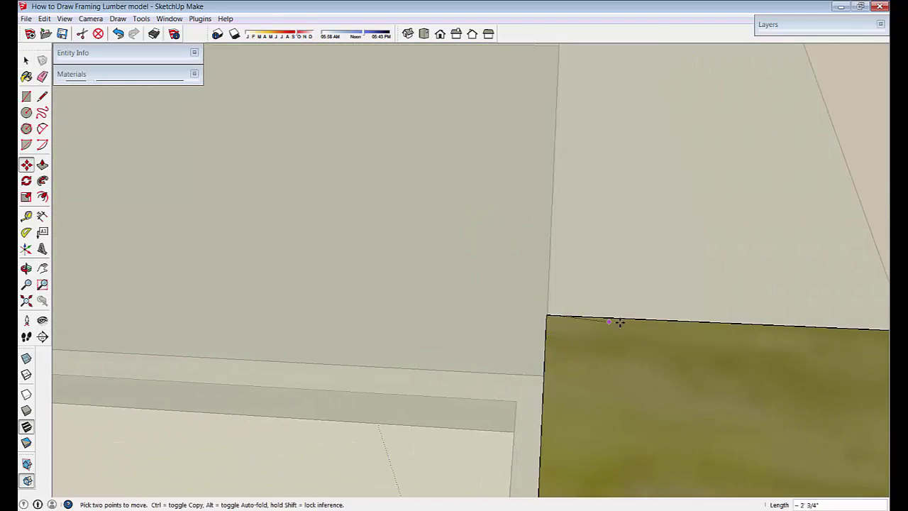
scroll(532, 274, "down", 8)
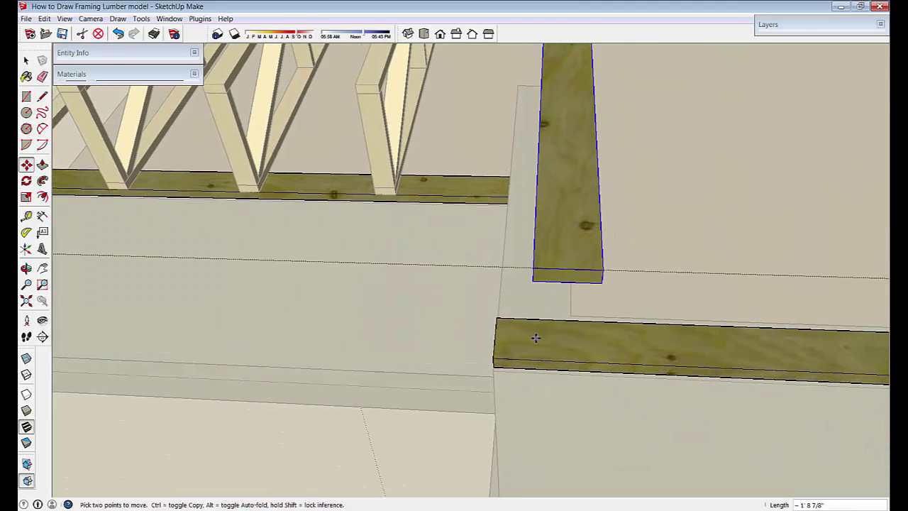
key("ctrl+z")
scroll(525, 345, "up", 6)
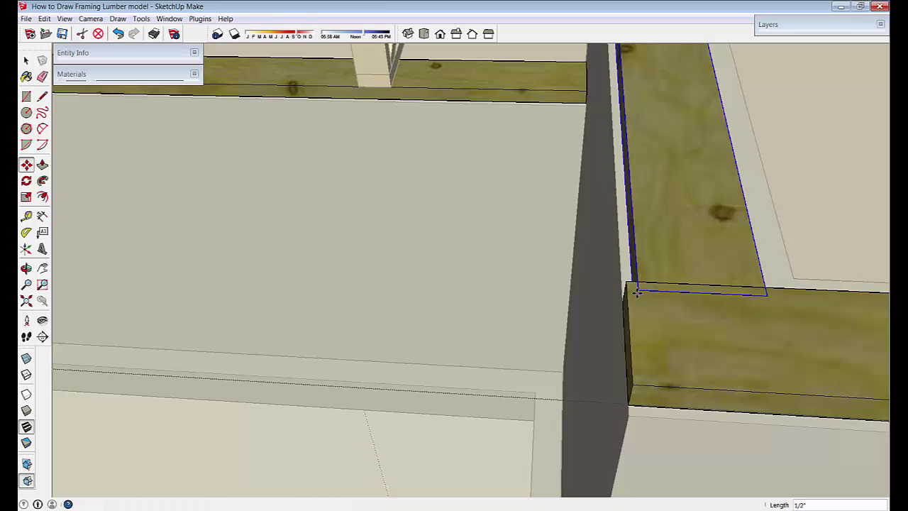
Push/Pull the overlapping end of the short return-wall plate back to the inner edge of the long side-wall plate.
key("space")
scroll(707, 290, "down", 2)
middle_click_drag(707, 290, 632, 336)
double_click(628, 337)
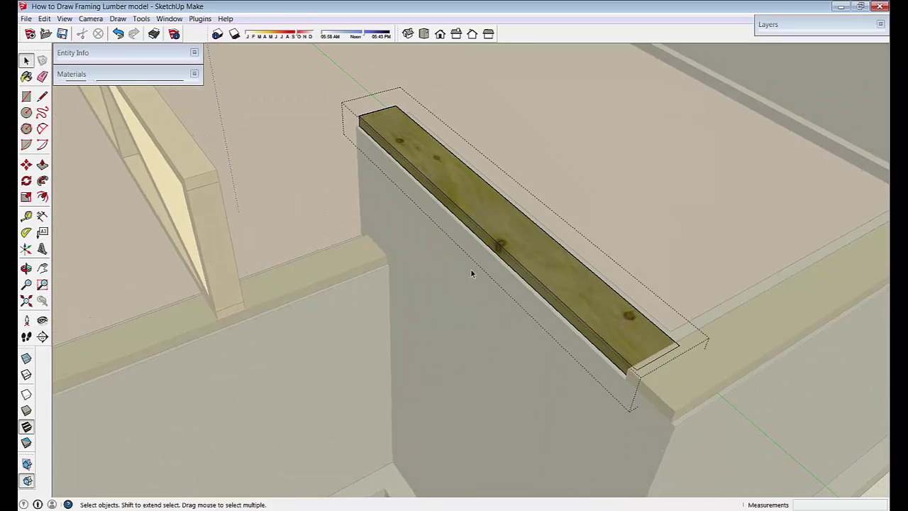
middle_click_drag(319, 288, 376, 289)
left_click(41, 164)
scroll(703, 461, "up", 6)
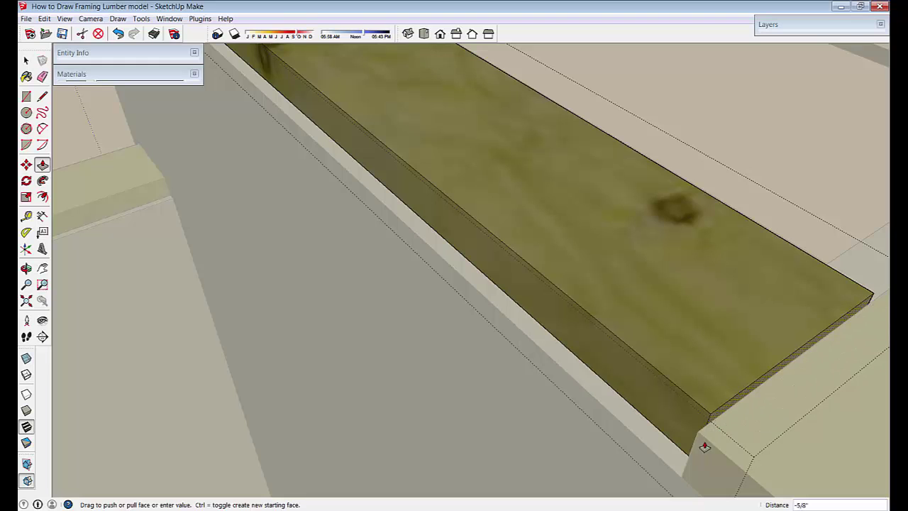
left_click(693, 438)
middle_click_drag(693, 438, 496, 432)
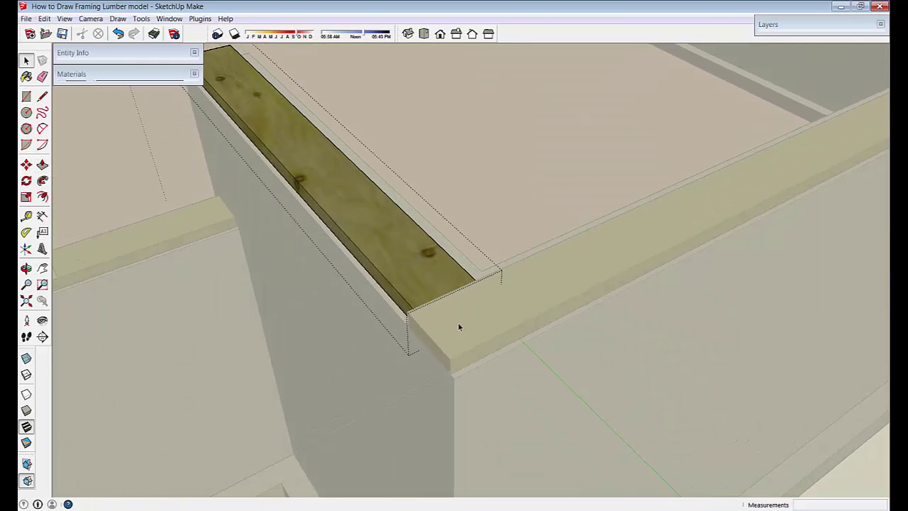
Open the adjoining long side-wall plate and Push/Pull its end back in line with the short plate's outer edge.
key("space")
left_click(518, 211)
left_click(477, 310)
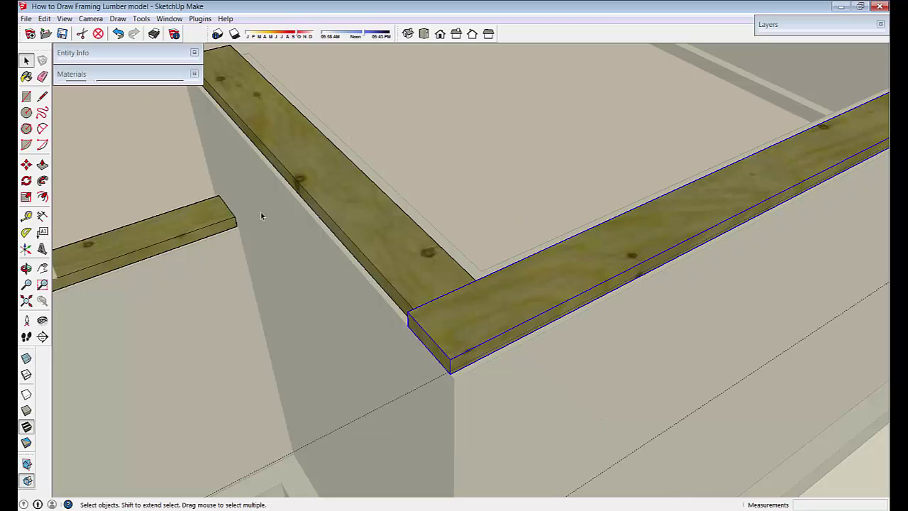
double_click(479, 318)
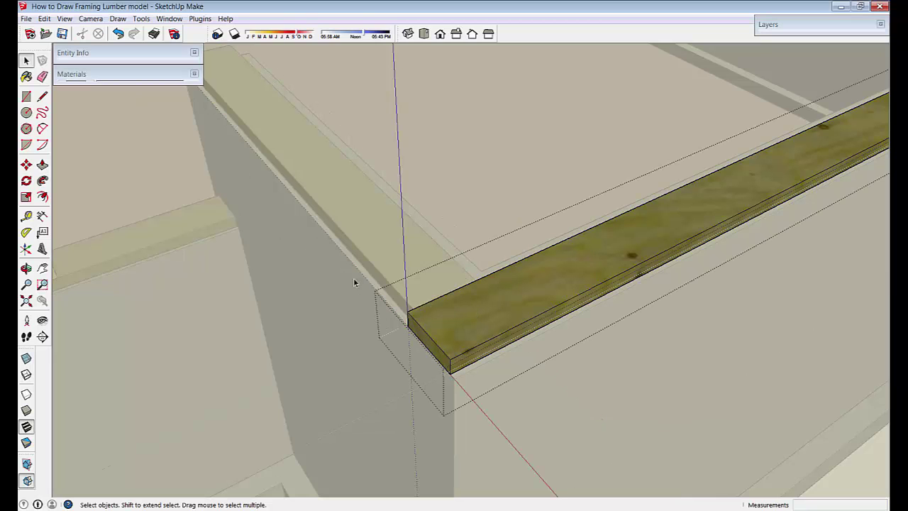
left_click(43, 167)
left_click(442, 360)
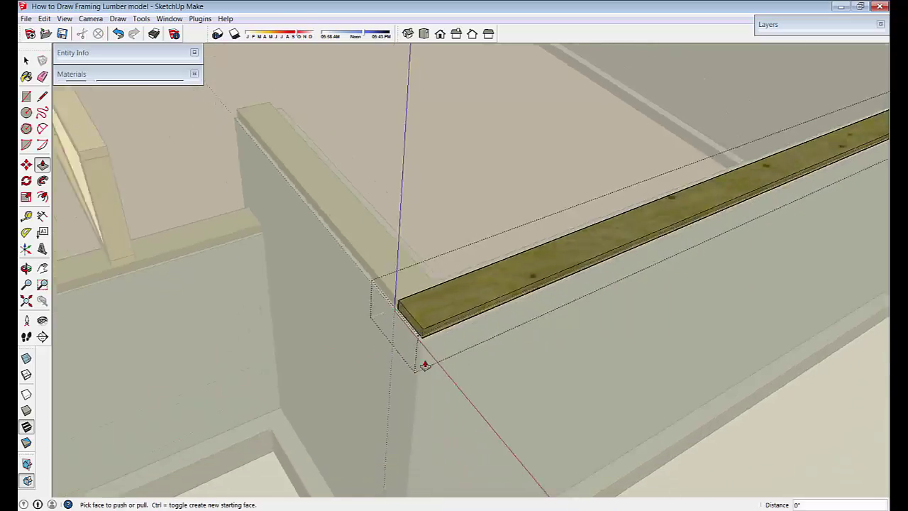
Open the side-wall plate at the end-wall corner and Push/Pull its end back 1/2" in line with the end-wall plate's outer edge.
middle_click_drag(425, 364, 608, 430)
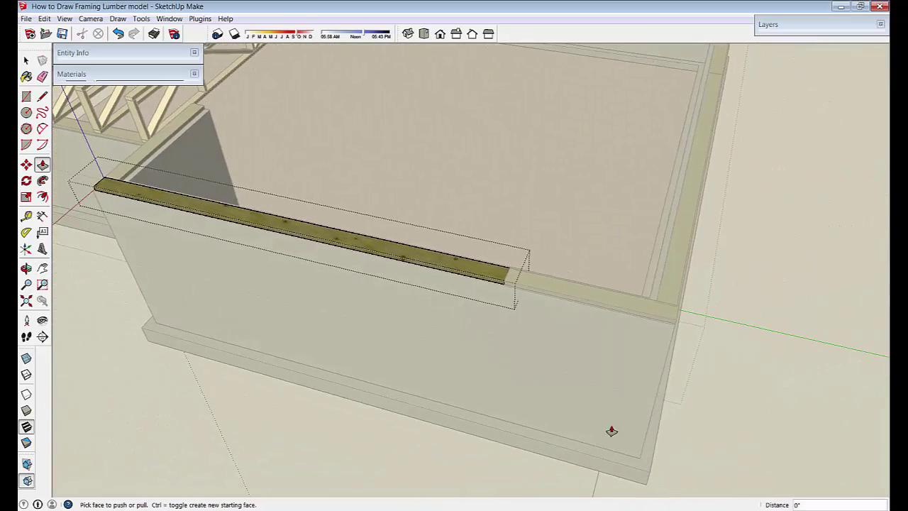
key("space")
middle_click_drag(613, 296, 468, 285)
double_click(468, 283)
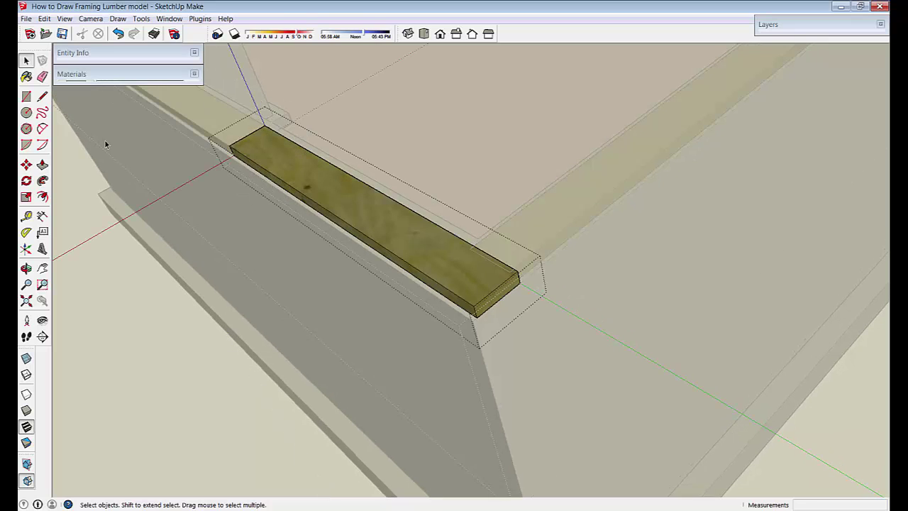
scroll(517, 300, "up", 3)
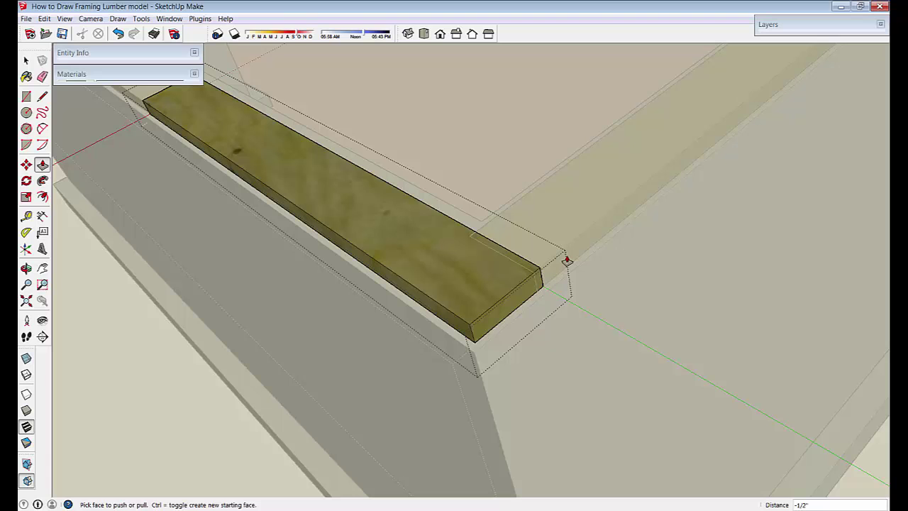
key("space")
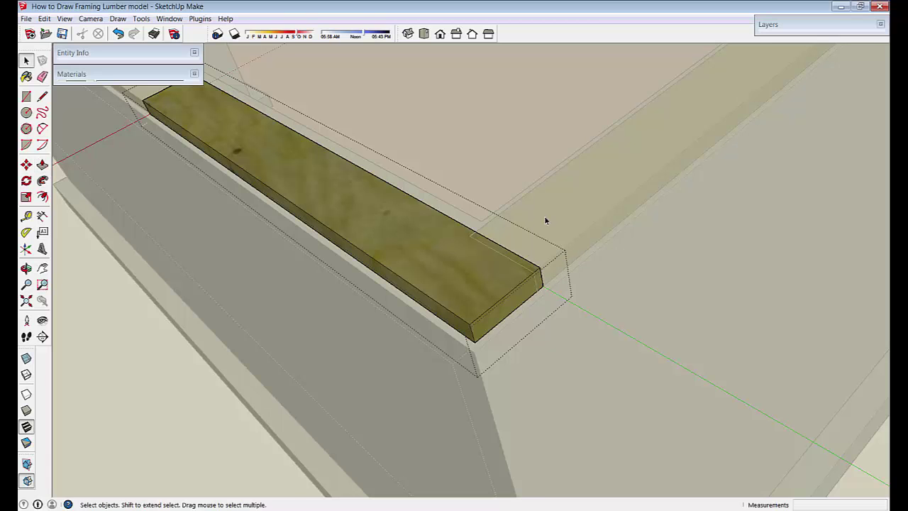
Open the adjoining end-wall plate and Push/Pull its overlapping end back 1/2" to the inner edge of the side-wall plate.
middle_click_drag(545, 220, 421, 241)
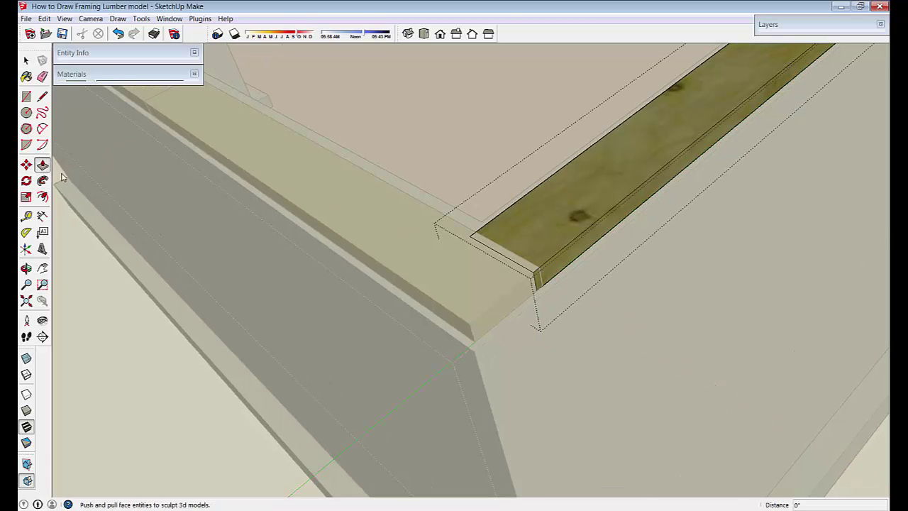
scroll(468, 248, "up", 3)
left_click(552, 294)
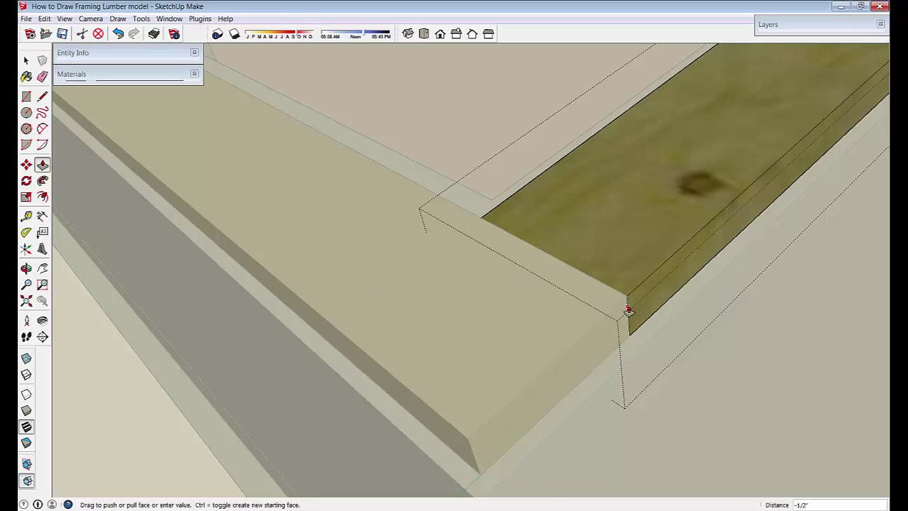
left_click(626, 309)
At the end wall's other corner, open the side-wall plate and Push/Pull its end in line with the end-wall plate's outer edge.
scroll(409, 355, "down", 5)
scroll(410, 355, "down", 2)
scroll(626, 371, "up", 6)
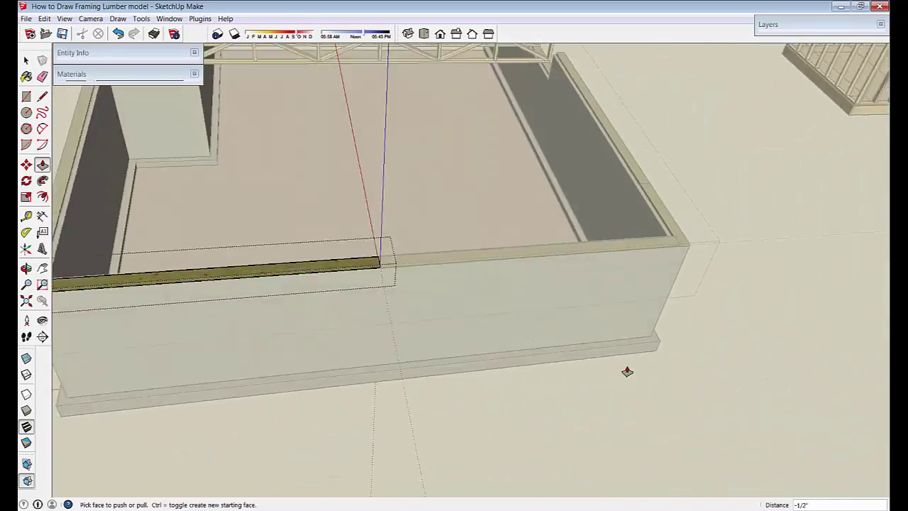
middle_click_drag(603, 394, 611, 359)
key("space")
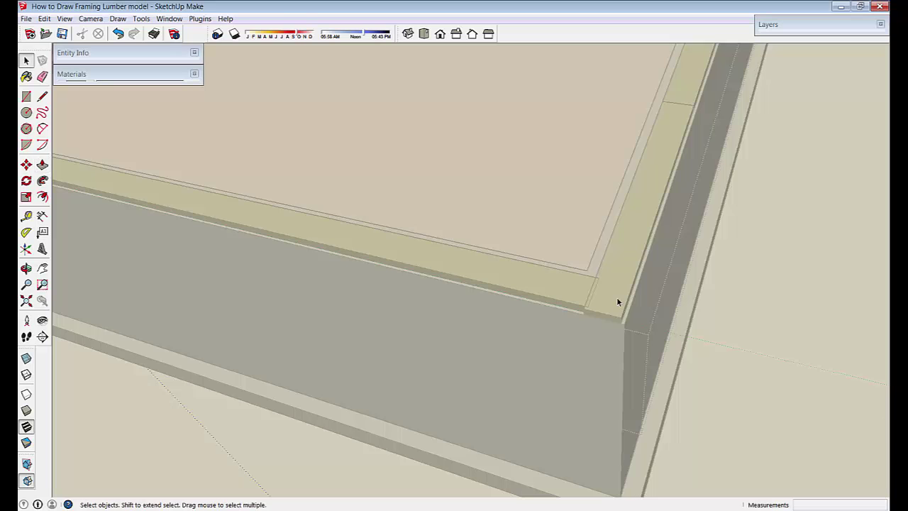
double_click(616, 297)
middle_click_drag(597, 295, 583, 305)
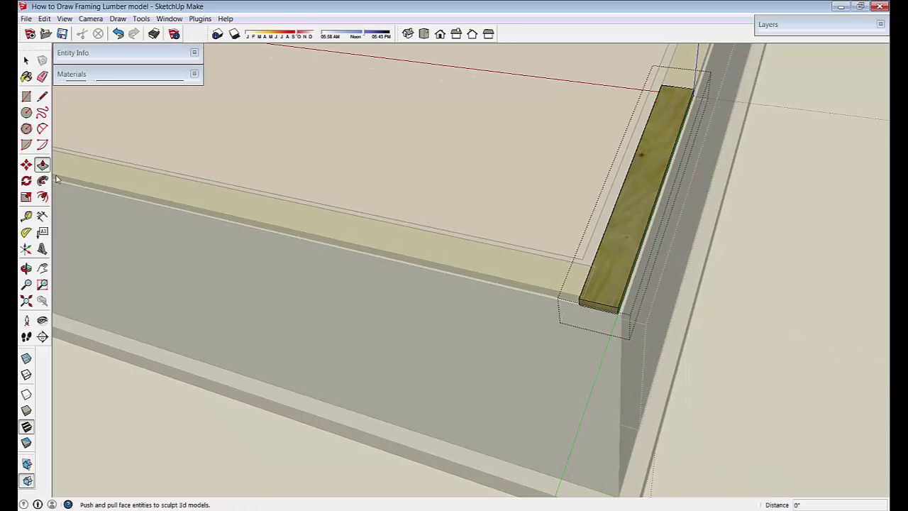
scroll(606, 302, "up", 3)
scroll(629, 284, "down", 3)
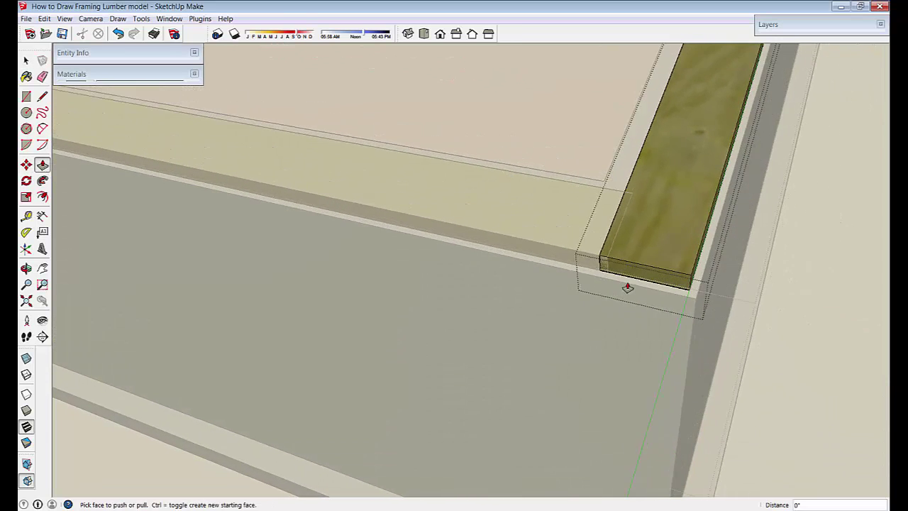
Open the end-wall plate at this corner and Push/Pull its overlapping end back to the side-wall plate's inner edge.
key("space")
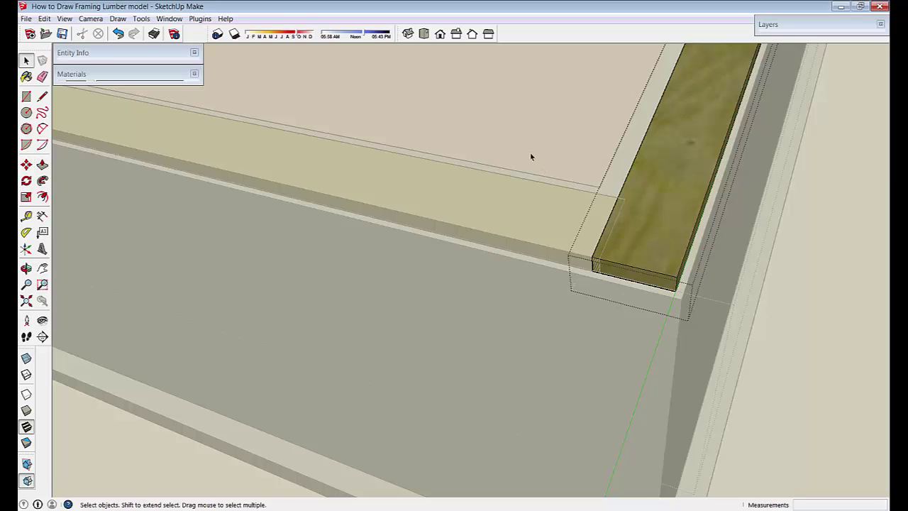
double_click(514, 213)
left_click_drag(507, 136, 751, 477)
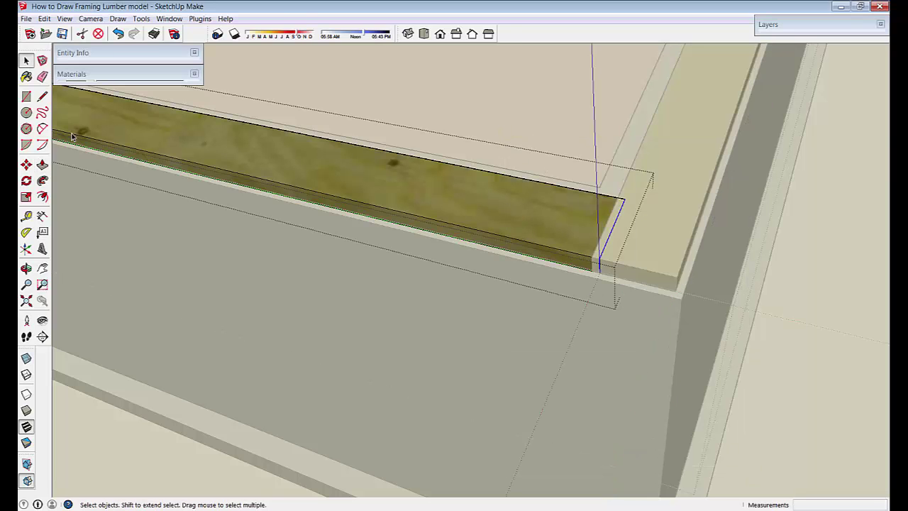
left_click(42, 165)
scroll(683, 332, "up", 2)
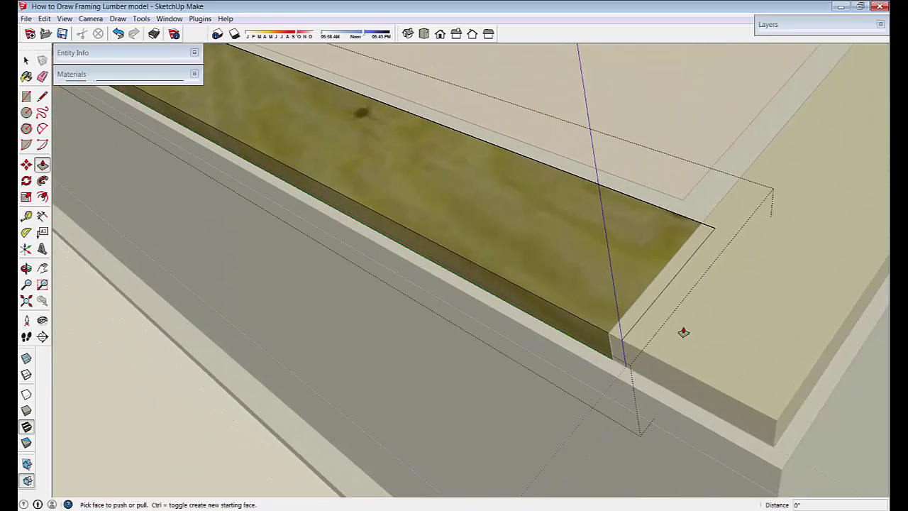
double_click(648, 323)
Close the open plate and the surrounding sill plate group to return to editing the whole model.
middle_click_drag(648, 323, 450, 397)
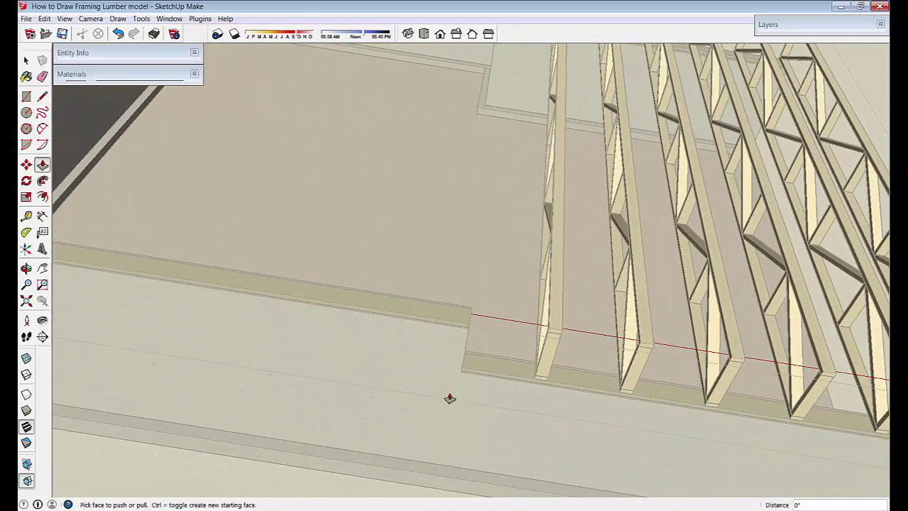
key("space")
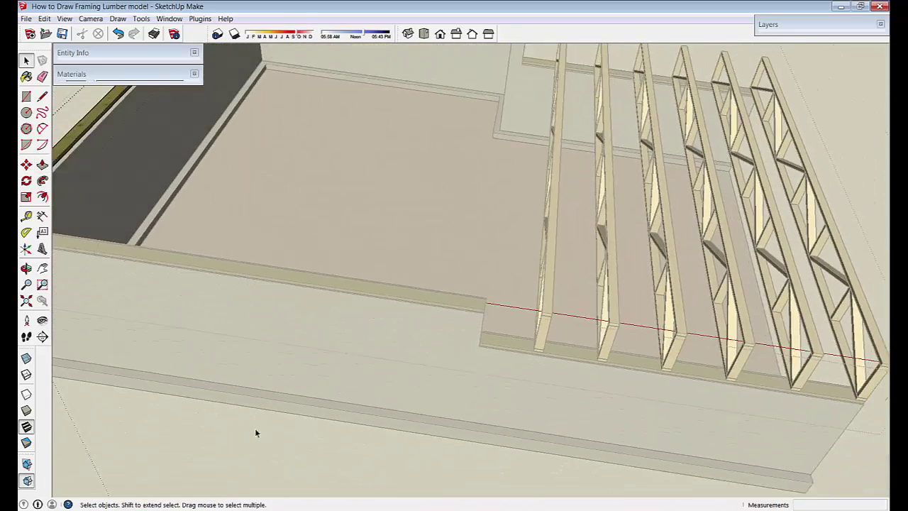
left_click(260, 430)
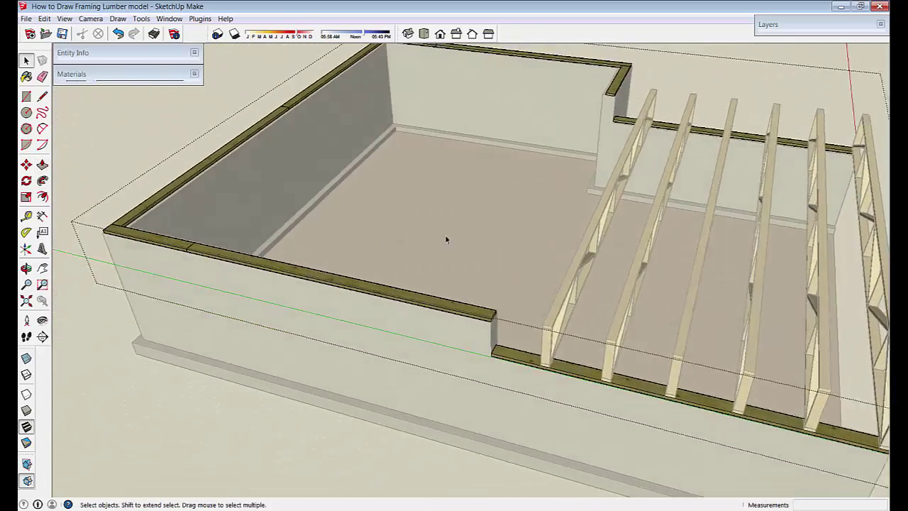
scroll(445, 239, "down", 5)
middle_click_drag(445, 239, 614, 395)
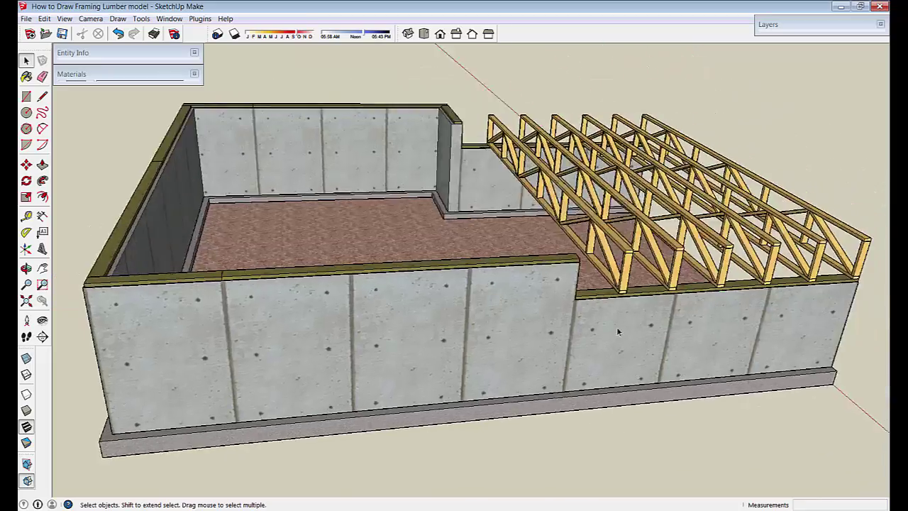
Try copying the truss nearest the foundation step toward the far end wall, first at 120 inches and finally at 14'.
middle_click_drag(617, 332, 650, 278)
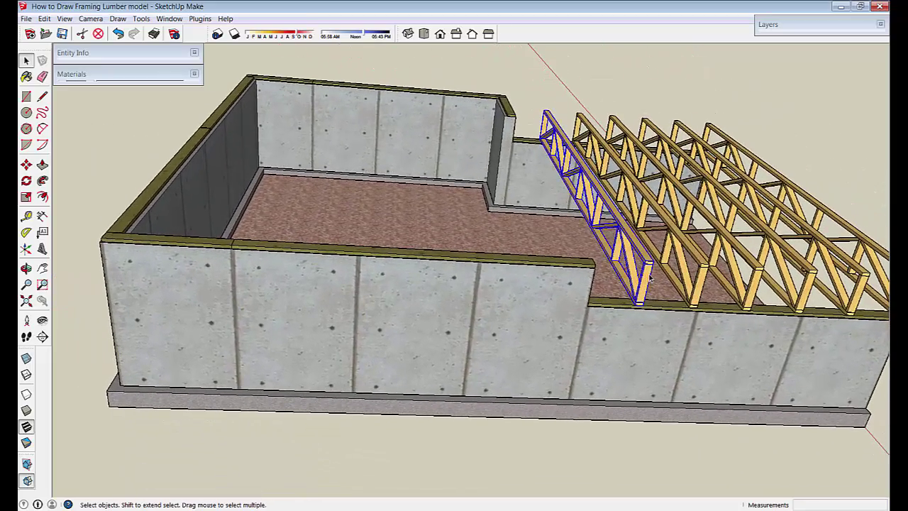
key("m")
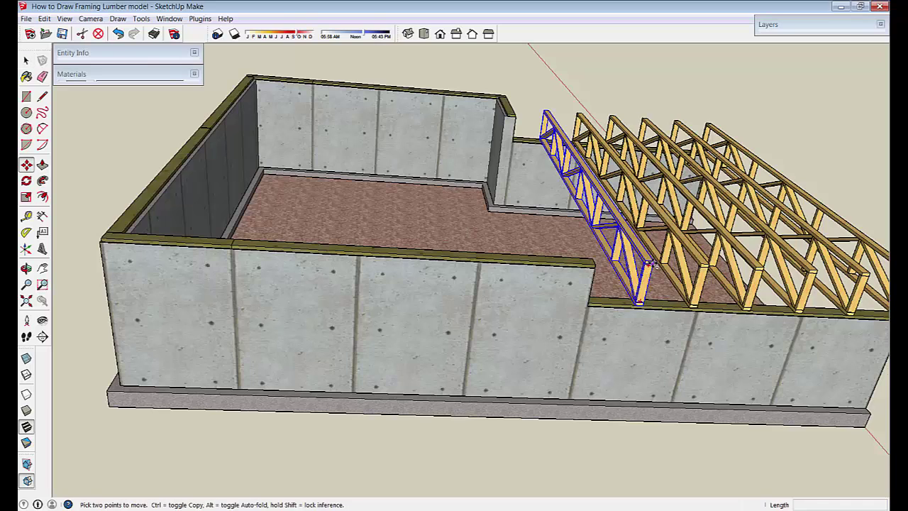
left_click(651, 264)
left_click(576, 260)
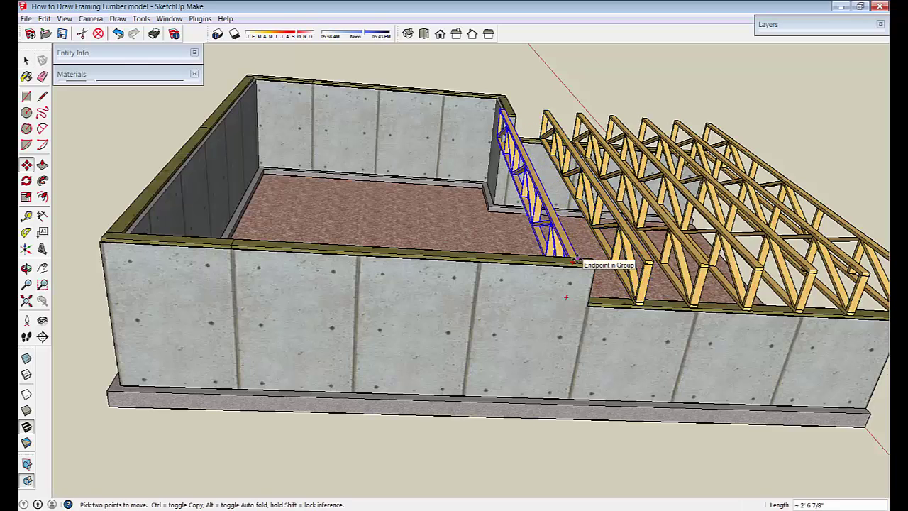
type("120")
key("Return")
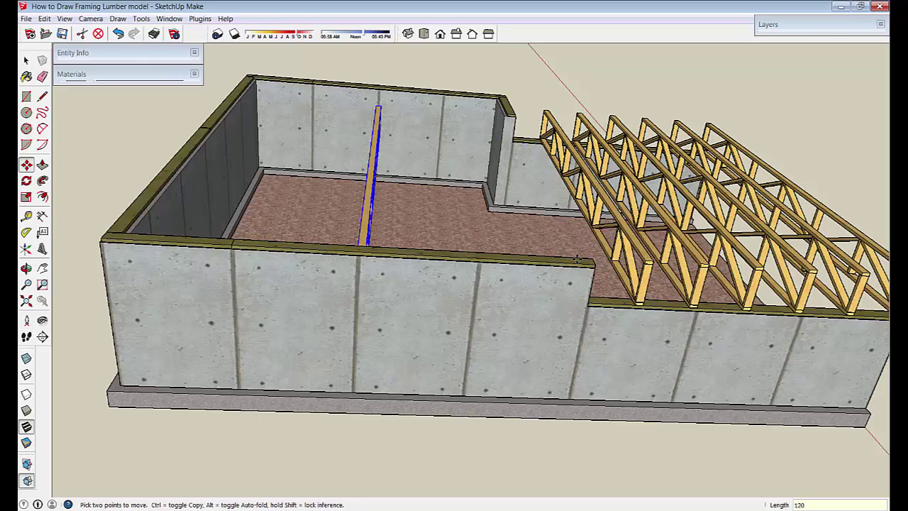
key("Return")
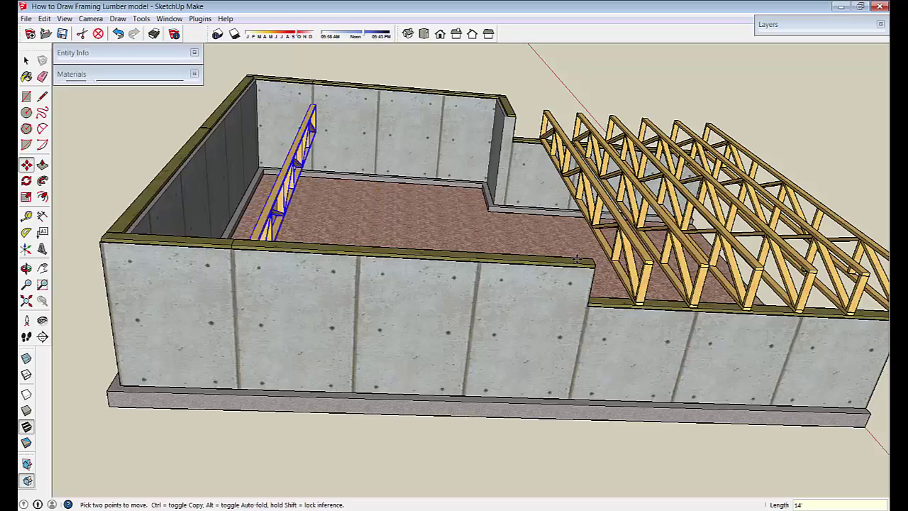
Remove the truss copy placed over the higher part of the foundation.
key("space")
middle_click_drag(534, 221, 337, 312)
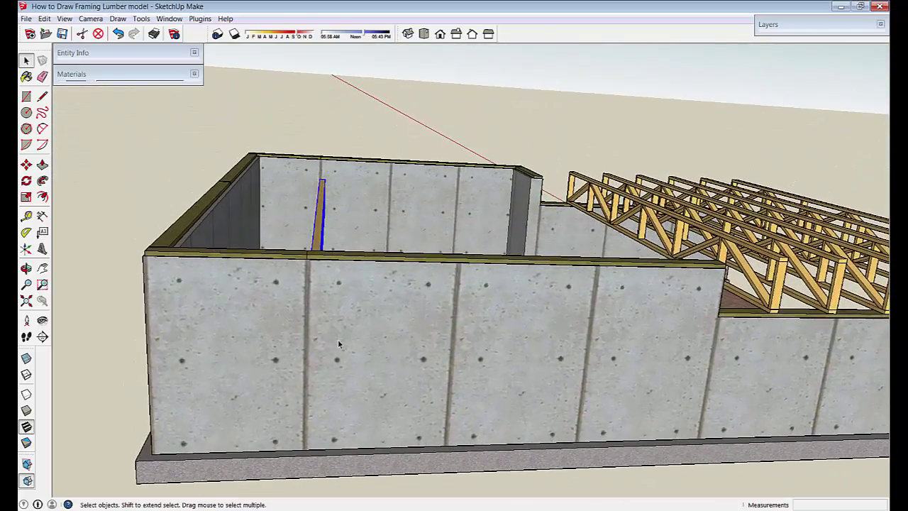
key("Delete")
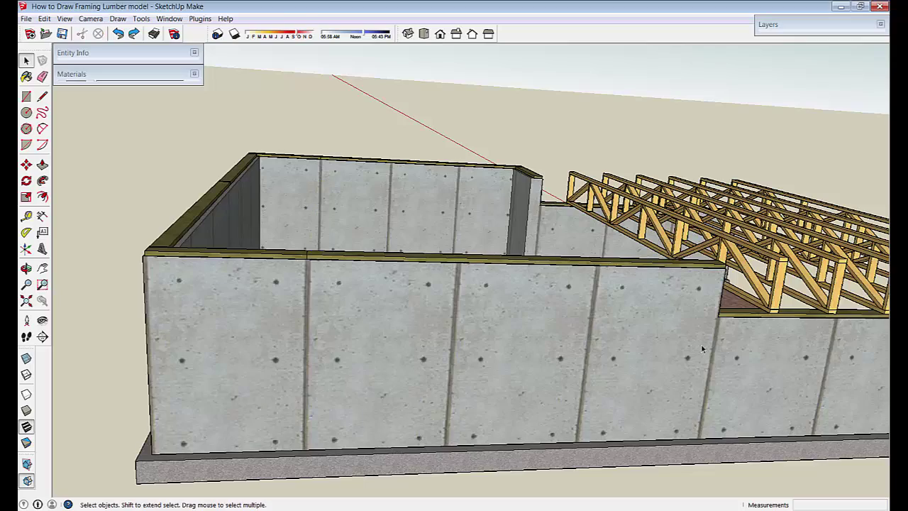
Copy the truss nearest the foundation step 14' horizontally toward the far end wall.
middle_click_drag(702, 349, 642, 288)
left_click(777, 298)
key("m")
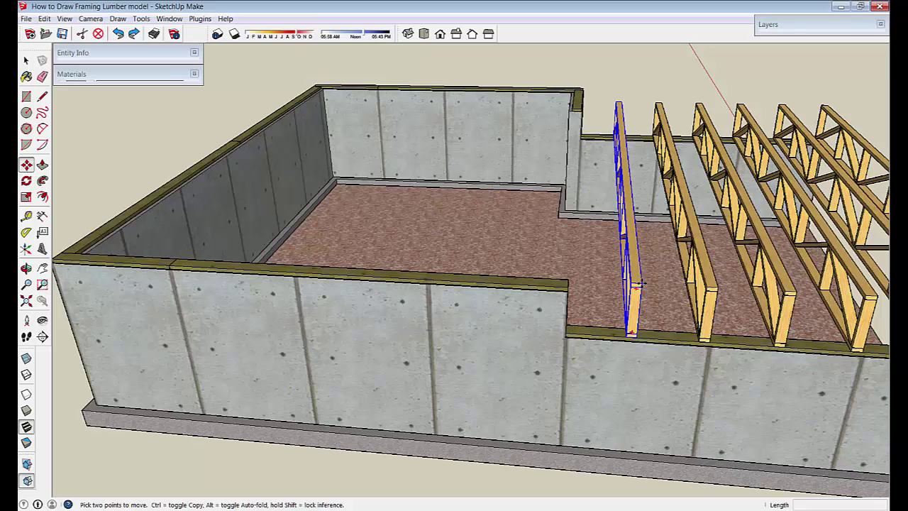
left_click(639, 284)
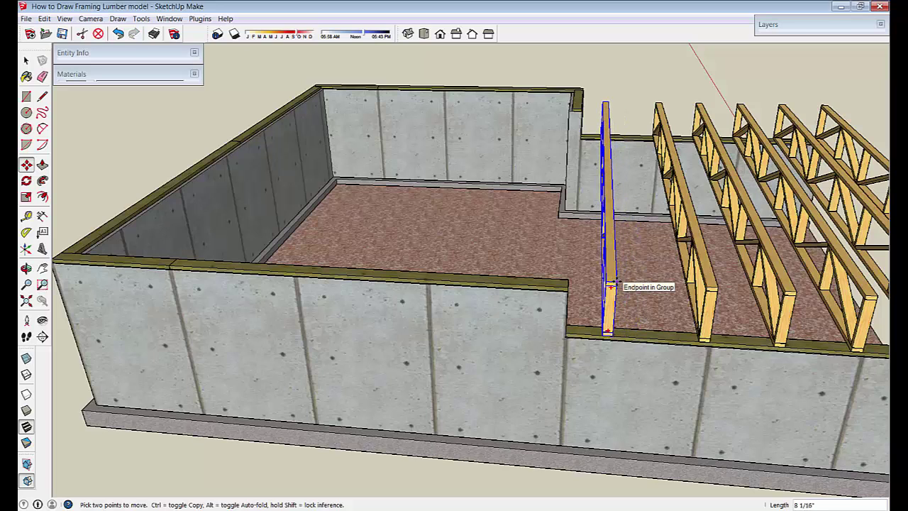
key("Escape")
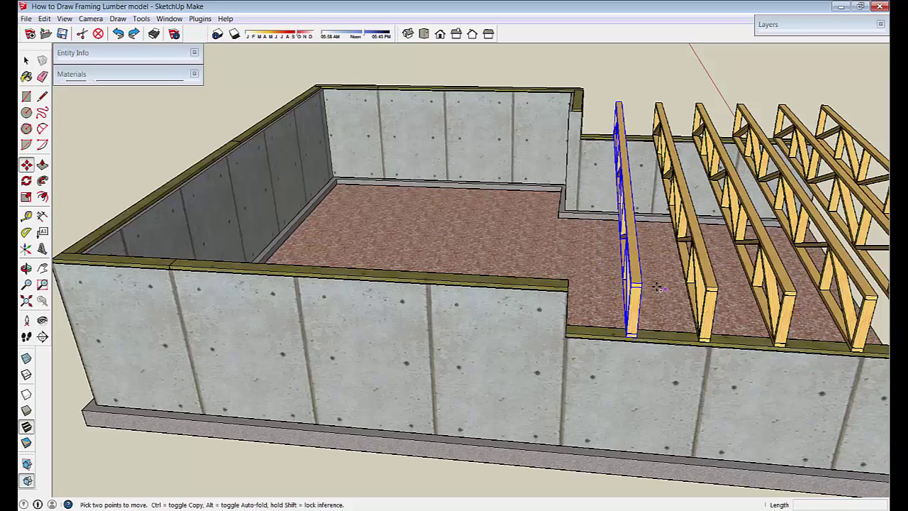
key("ctrl")
left_click(638, 283)
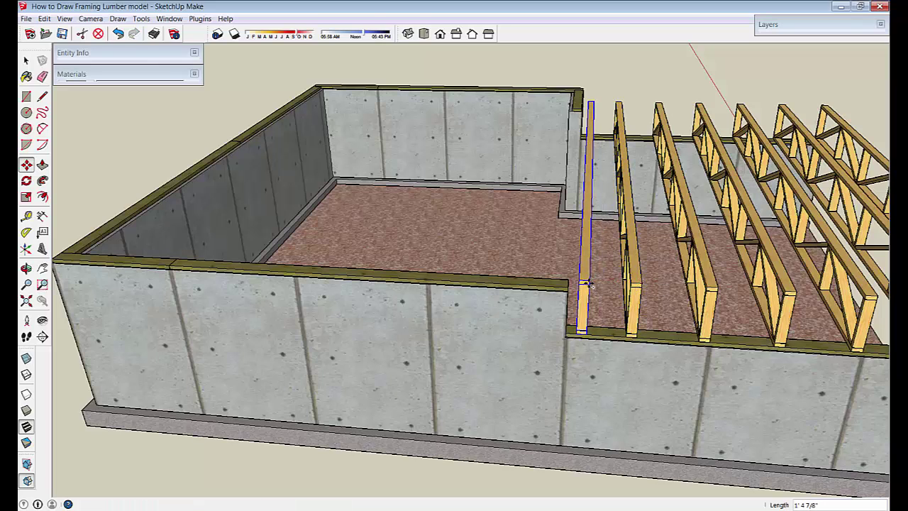
type("14'")
key("Return")
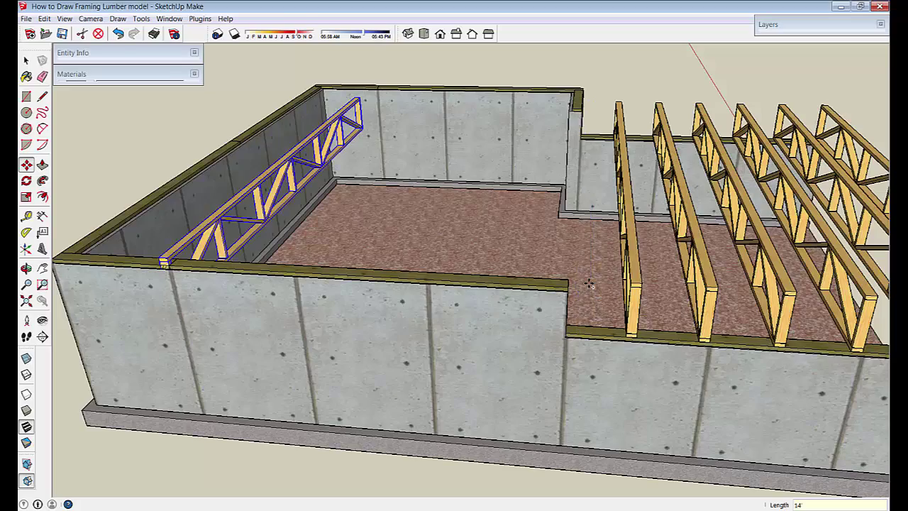
key("space")
Place a section plane parallel to the end wall opposite the trusses.
middle_click_drag(536, 306, 50, 374)
left_click(42, 337)
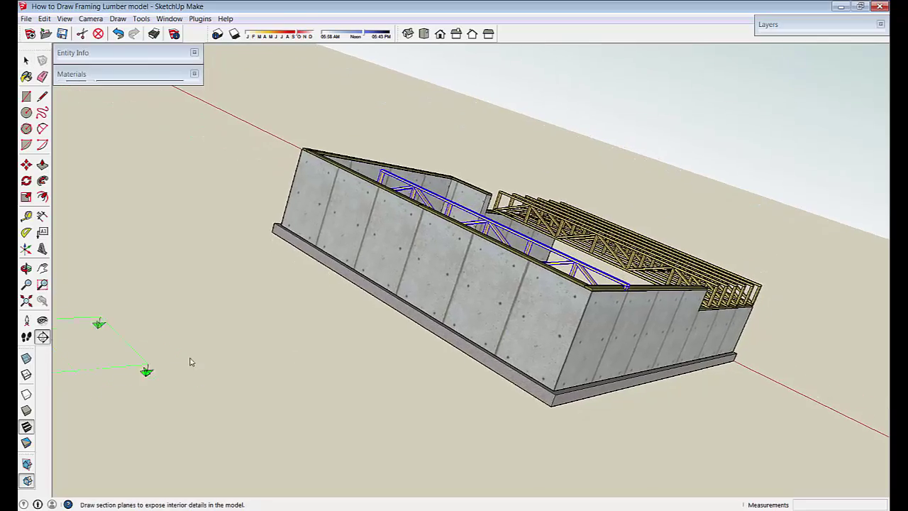
left_click(425, 268)
middle_click_drag(430, 263, 324, 163)
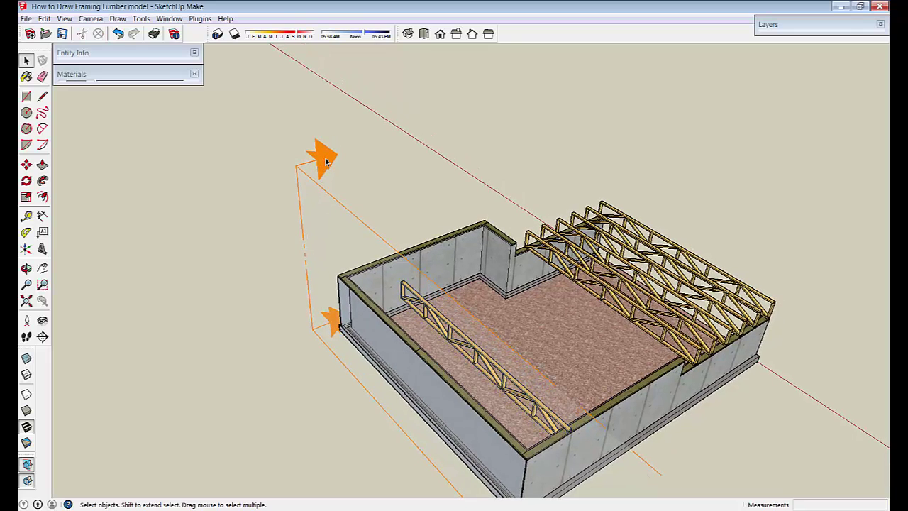
Move the section plane inward about 1' 4 1/4" to cut away the end wall, and deselect it.
left_click_drag(215, 183, 209, 182)
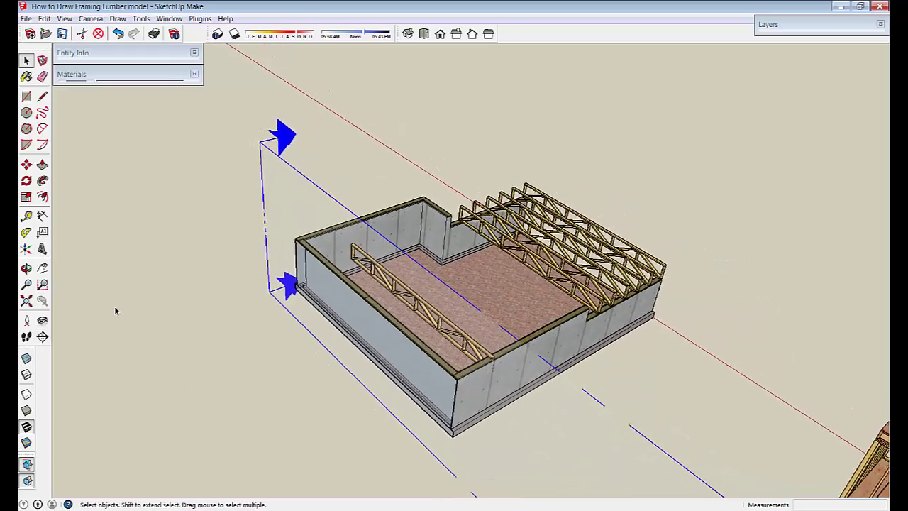
key("m")
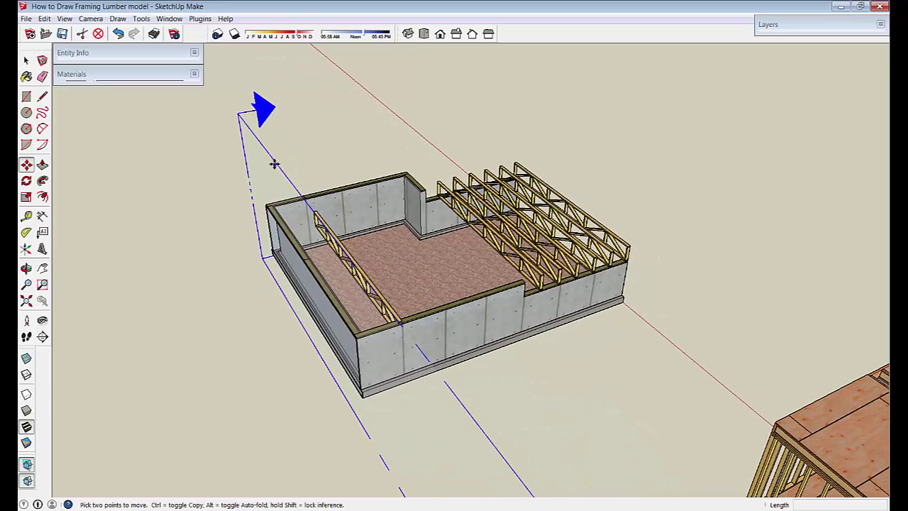
left_click(274, 164)
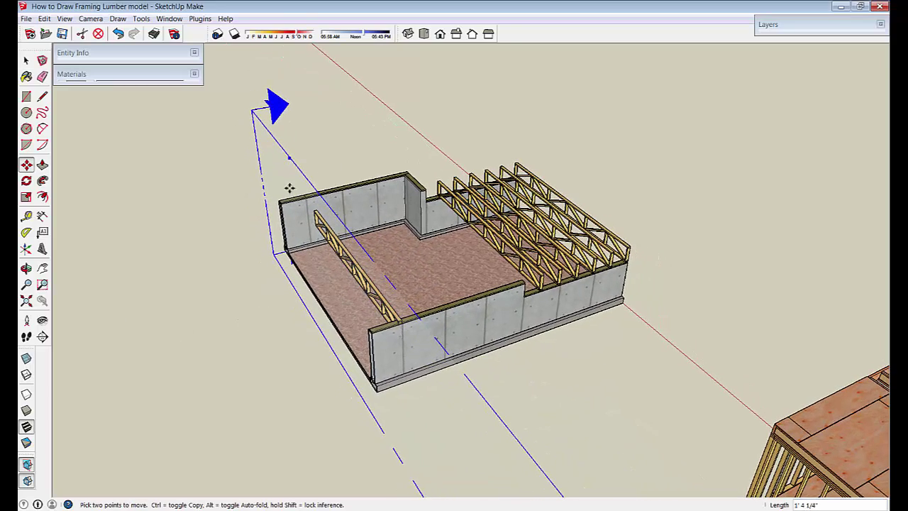
left_click(289, 188)
key("space")
left_click(220, 261)
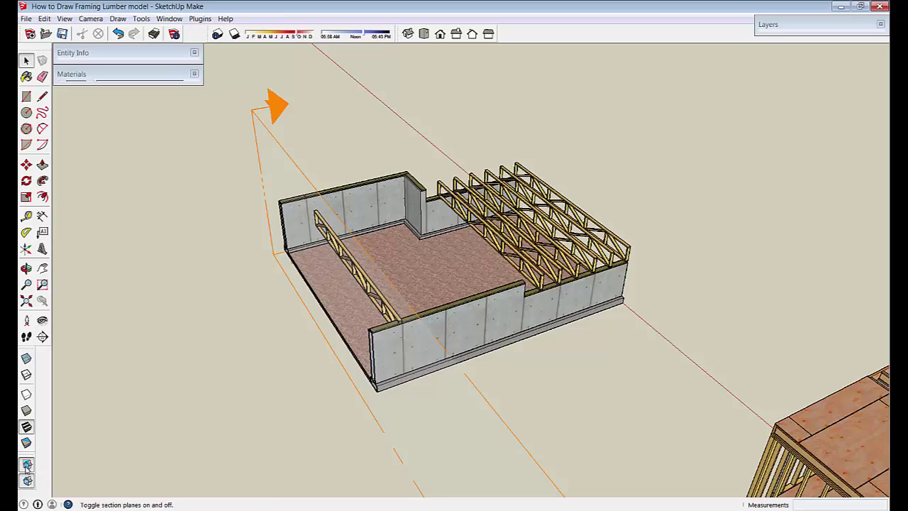
Hide the section plane while leaving the section cut switched on.
left_click(27, 464)
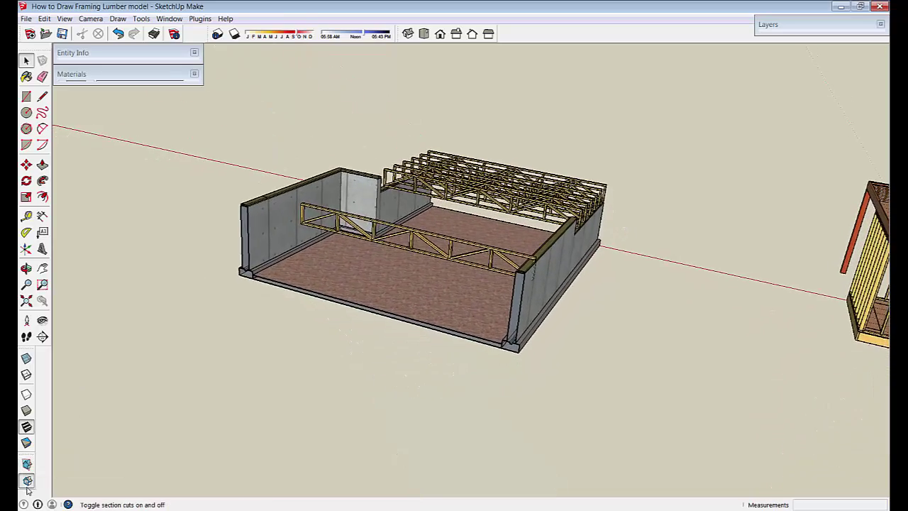
left_click(27, 482)
left_click(27, 482)
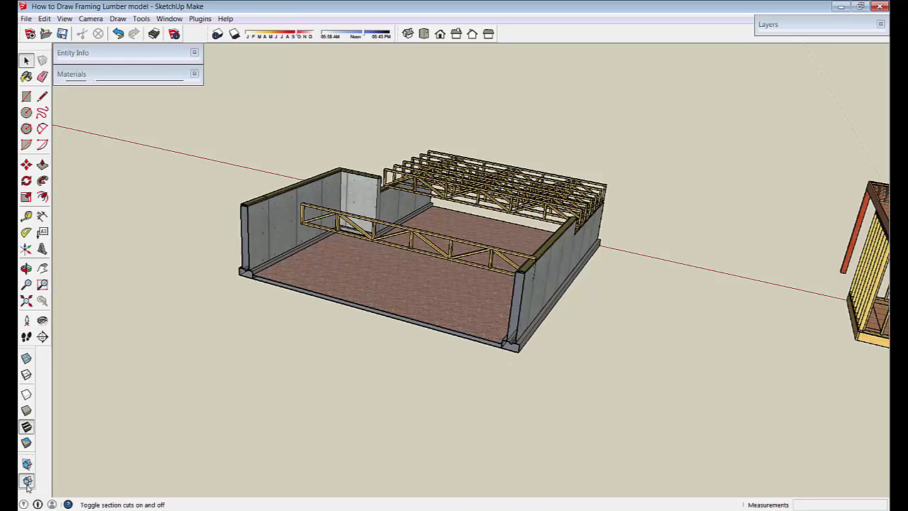
left_click(27, 465)
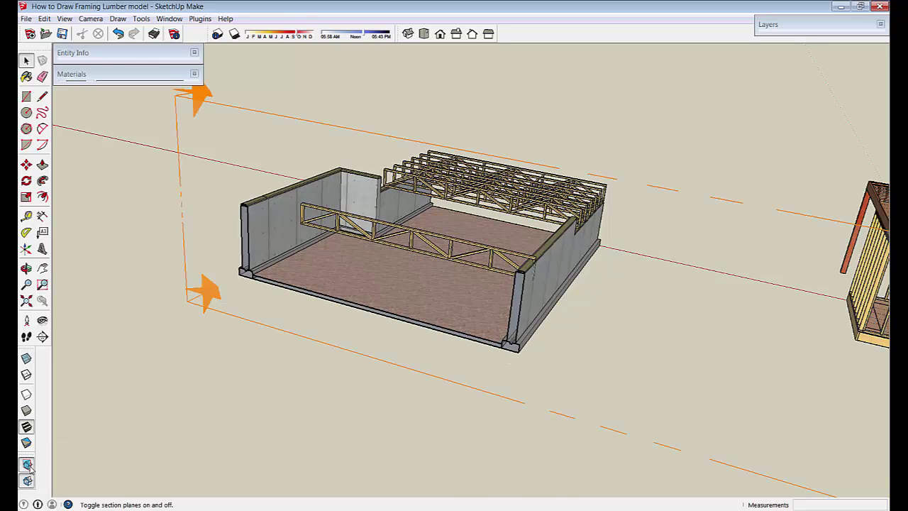
left_click(27, 465)
Explode the single truss copy over the higher foundation section into its separate members.
scroll(277, 334, "up", 5)
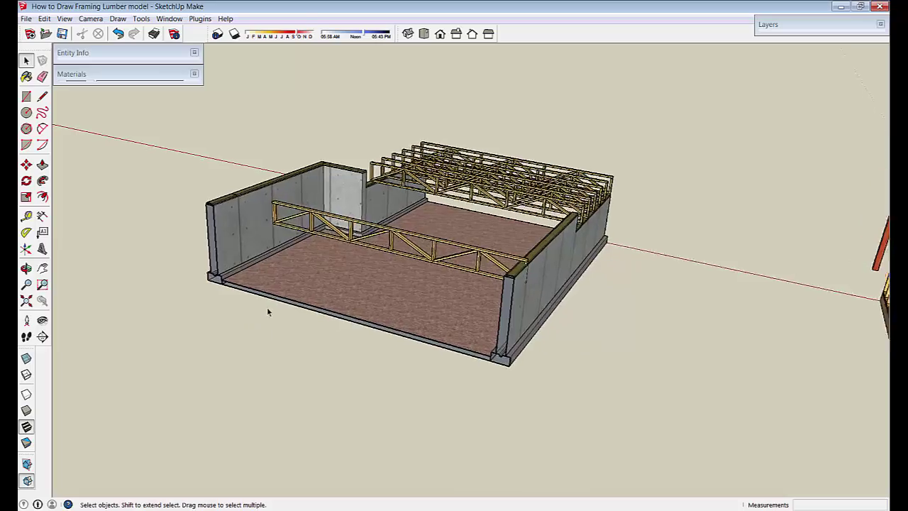
scroll(542, 258, "up", 6)
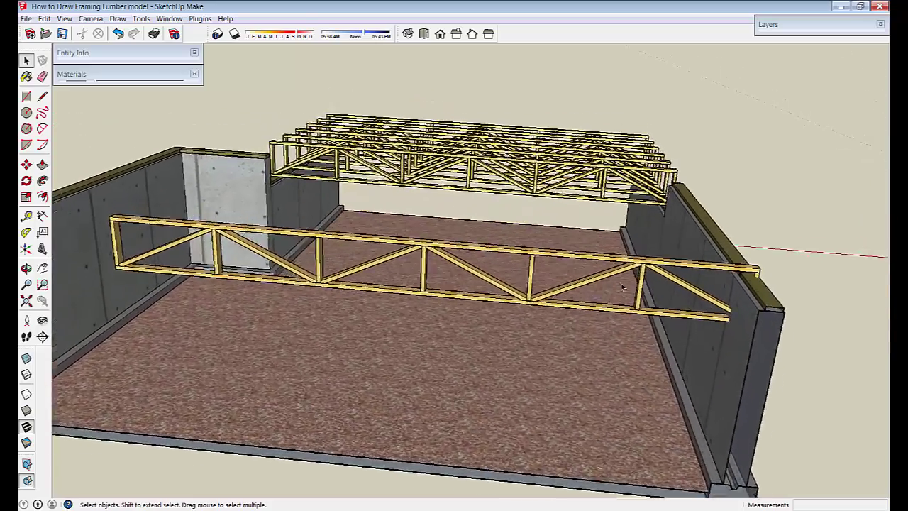
scroll(432, 302, "up", 2)
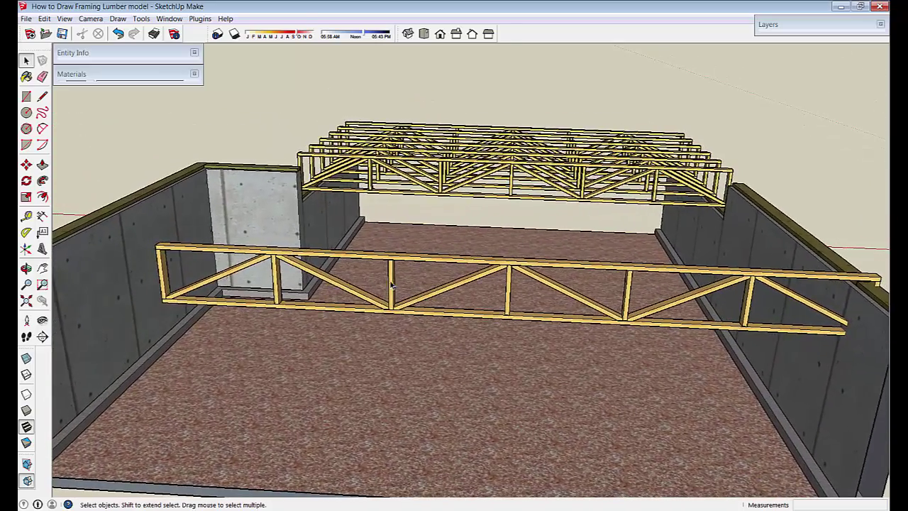
scroll(397, 287, "up", 3)
scroll(408, 290, "up", 2)
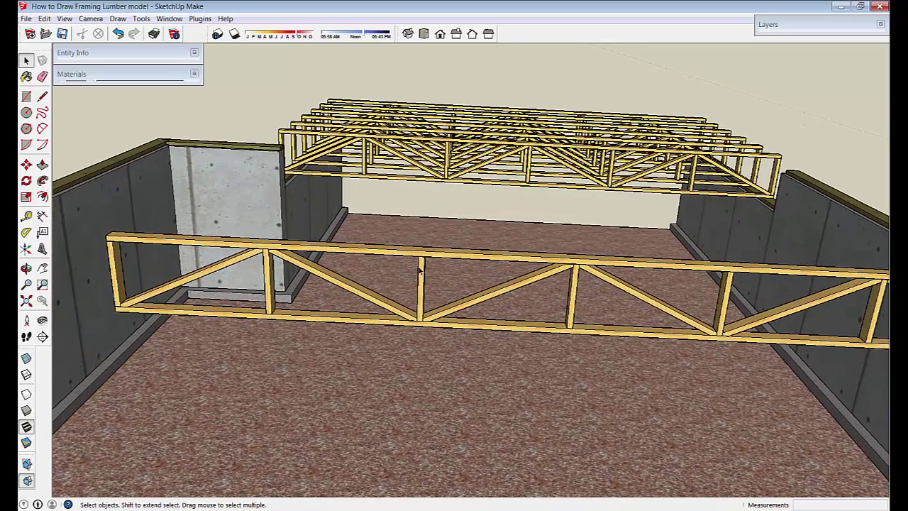
left_click(401, 257)
left_click(101, 56)
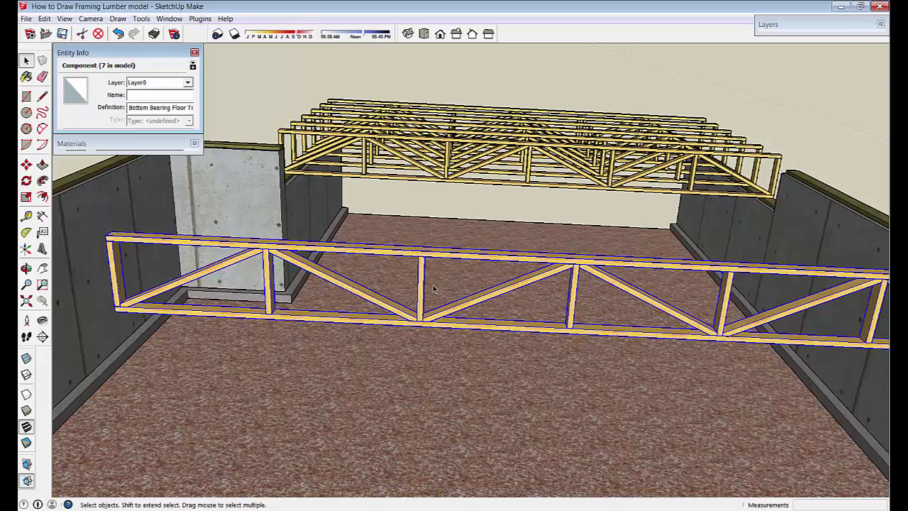
middle_click_drag(430, 264, 449, 269, "shift")
right_click(444, 262)
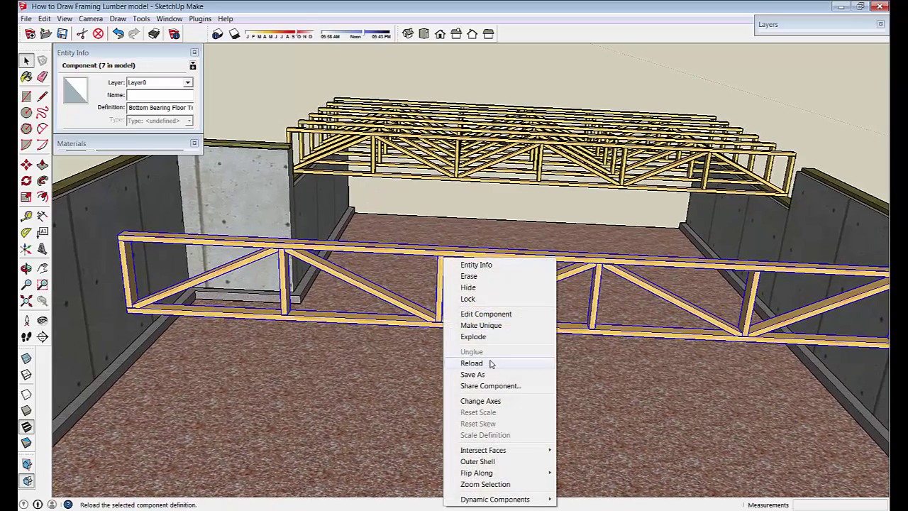
left_click(472, 336)
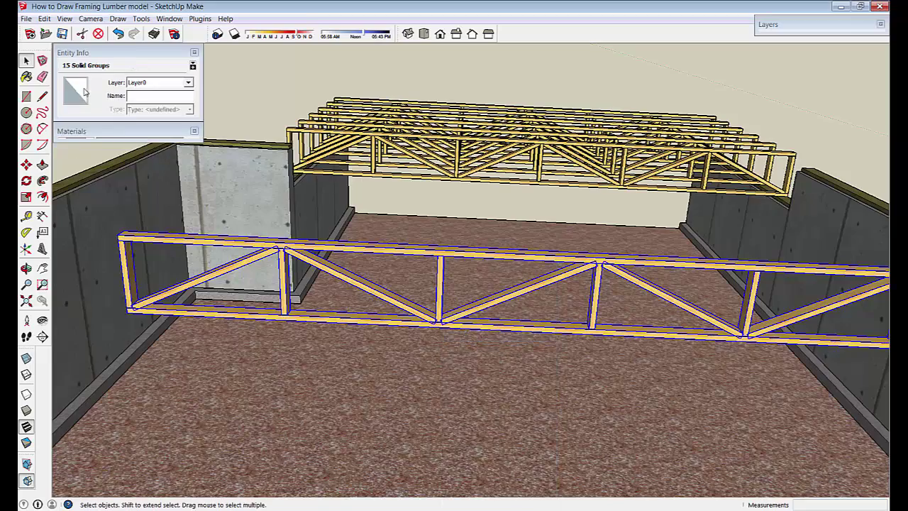
Select all members of the exploded truss and make them a component named "Top Chord Bearing Truss".
scroll(182, 200, "down", 3)
middle_click_drag(182, 200, 597, 188)
left_click_drag(596, 135, 713, 203)
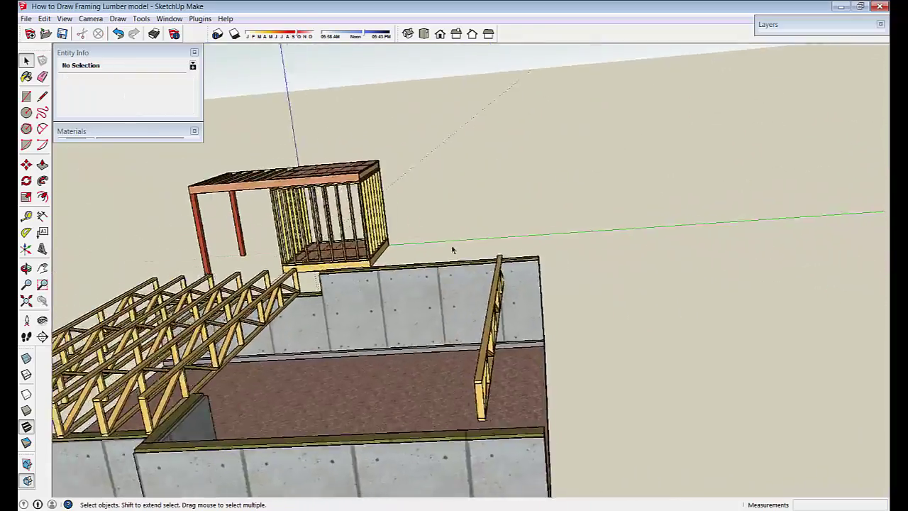
left_click_drag(448, 207, 506, 417)
middle_click_drag(507, 417, 409, 341)
scroll(410, 341, "up", 3)
right_click(411, 325)
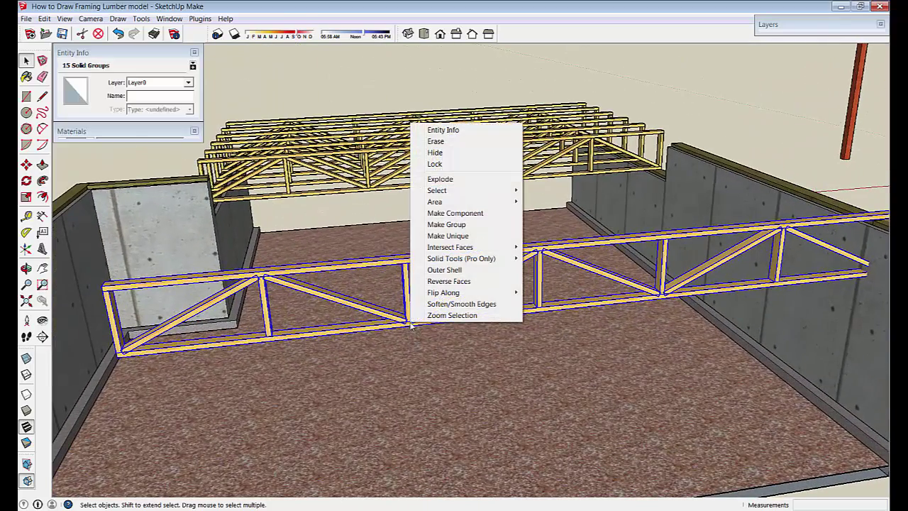
left_click(455, 212)
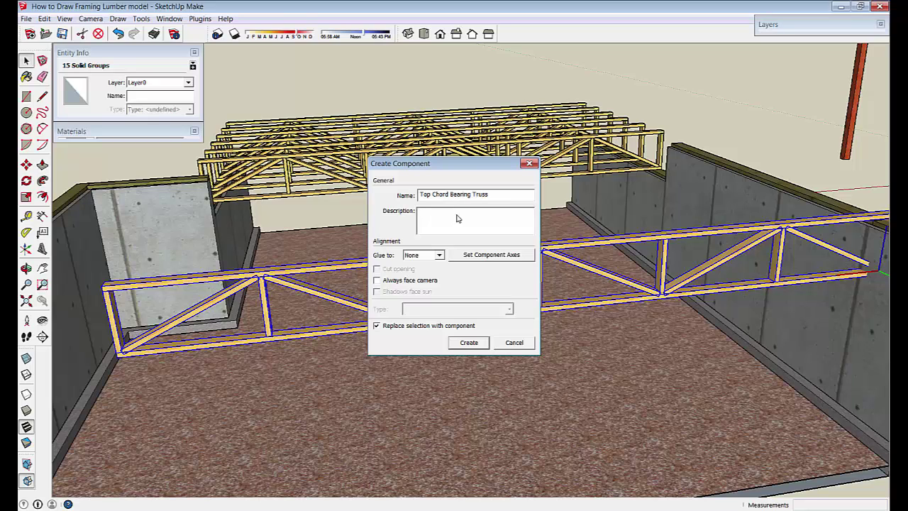
left_click(469, 343)
Inside the new truss component, extend the short end of the top chord across the sill plate to the foundation wall's outer edge.
double_click(414, 324)
scroll(415, 324, "down", 3)
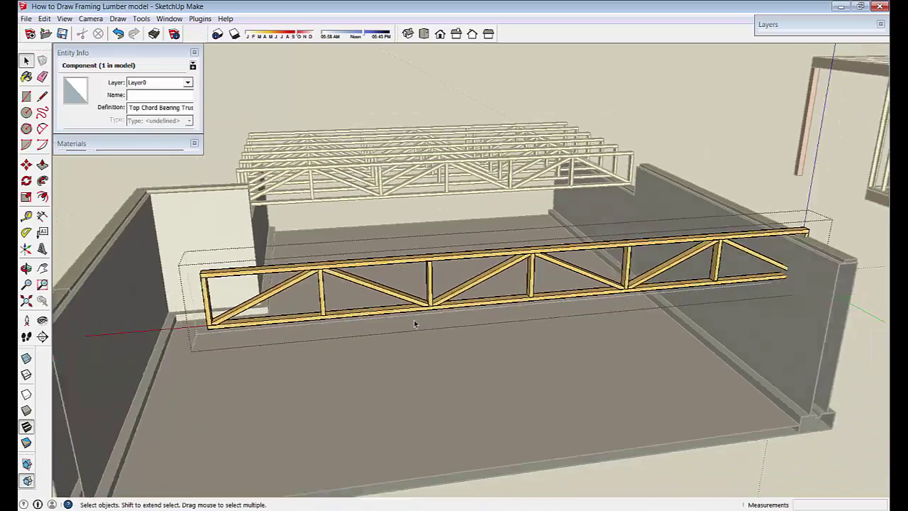
scroll(523, 309, "up", 2)
middle_click_drag(532, 305, 315, 329)
scroll(287, 257, "up", 1)
scroll(288, 257, "up", 1)
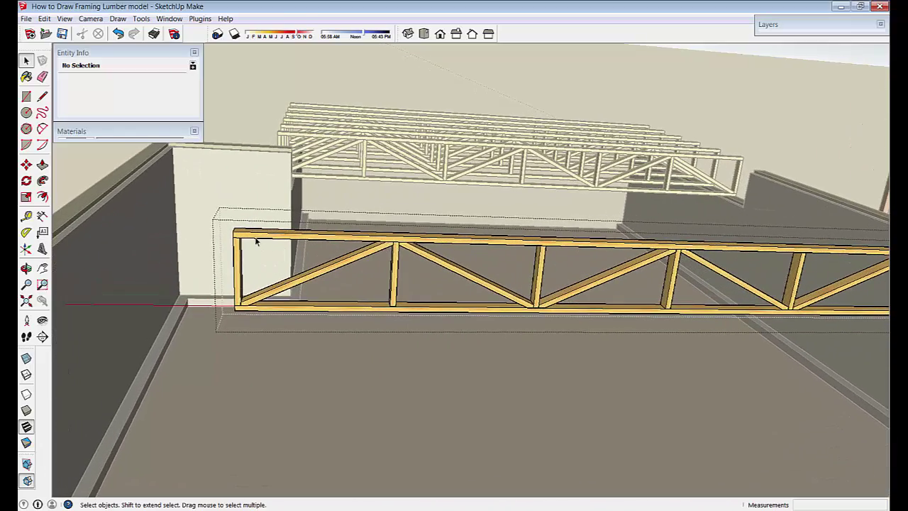
middle_click_drag(257, 241, 276, 257)
middle_click_drag(202, 251, 60, 182)
left_click(254, 252)
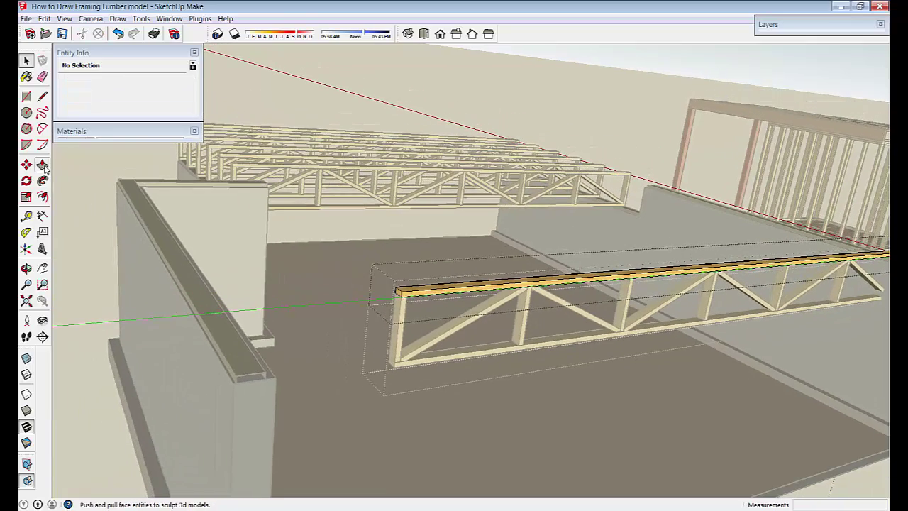
left_click(43, 165)
left_click(425, 293)
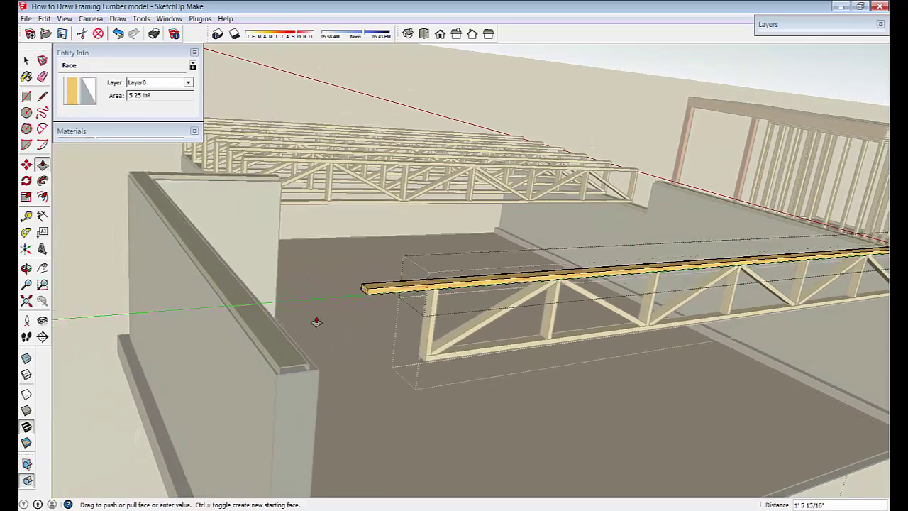
middle_click_drag(290, 356, 460, 360)
left_click(269, 353)
key("space")
middle_click_drag(391, 363, 312, 333)
left_click(339, 428)
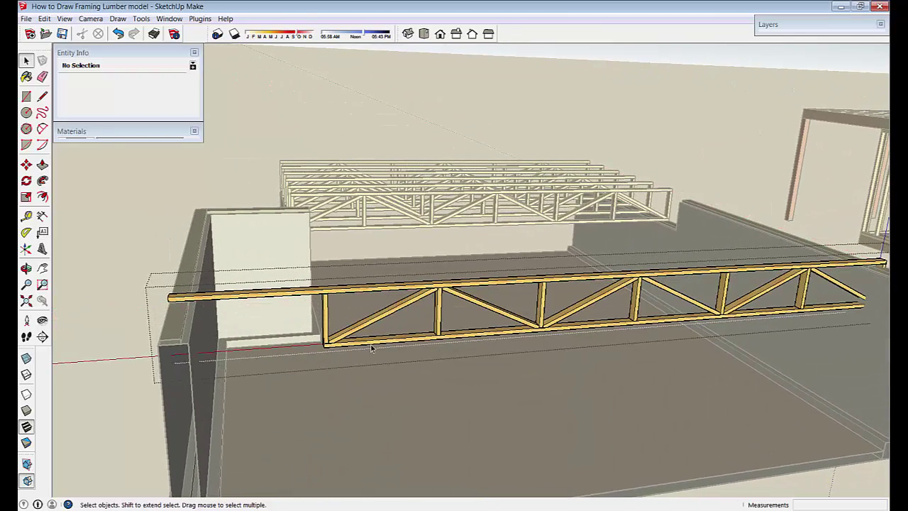
Delete the truss's bottom chord and replace it with a copy of the extended top chord placed 1' 7 1/2" lower.
left_click(375, 344)
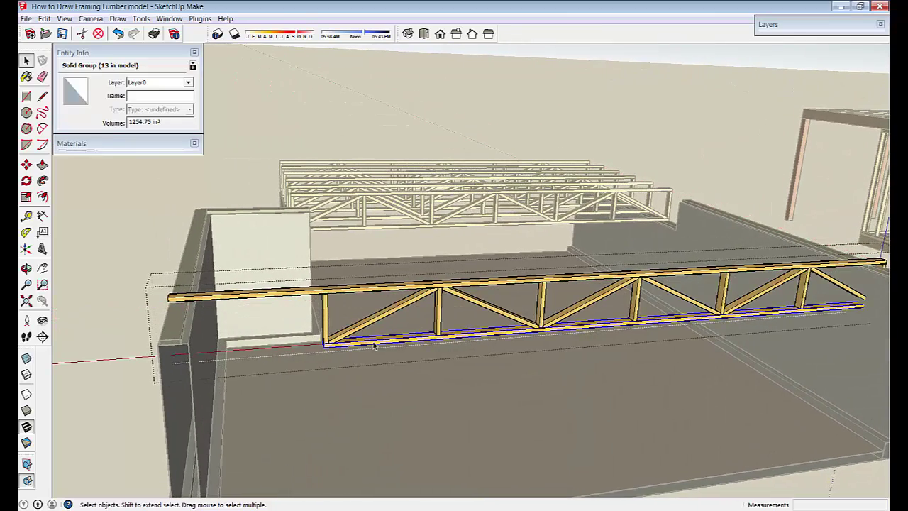
left_click(374, 345)
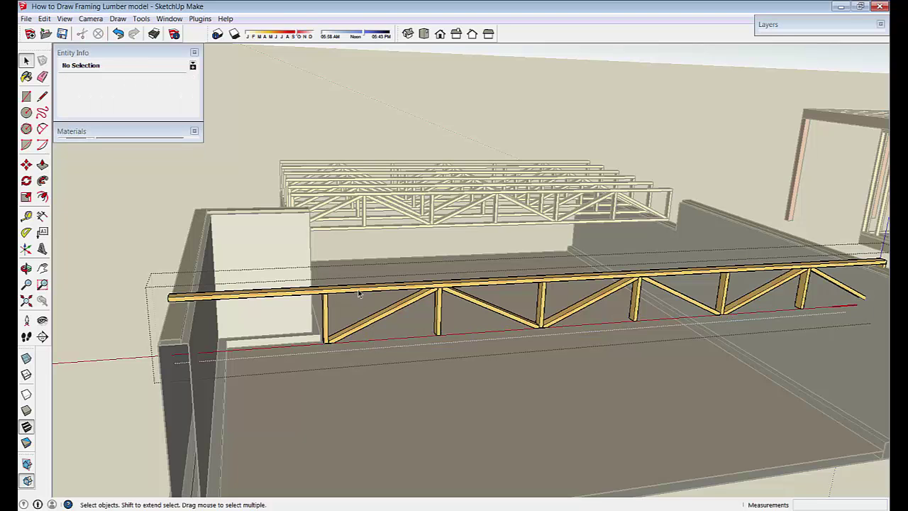
scroll(292, 329, "up", 3)
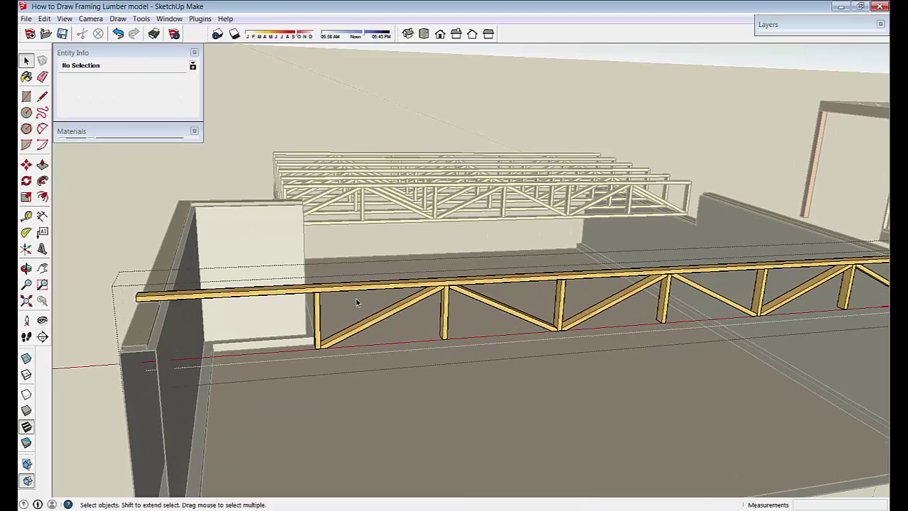
left_click(332, 299)
middle_click_drag(333, 301, 443, 248)
scroll(436, 228, "up", 2)
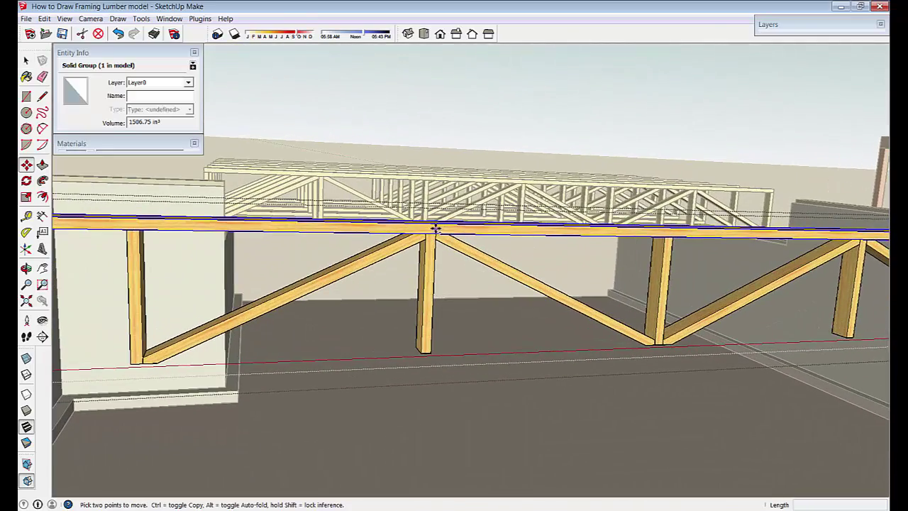
left_click(435, 225)
key("ctrl")
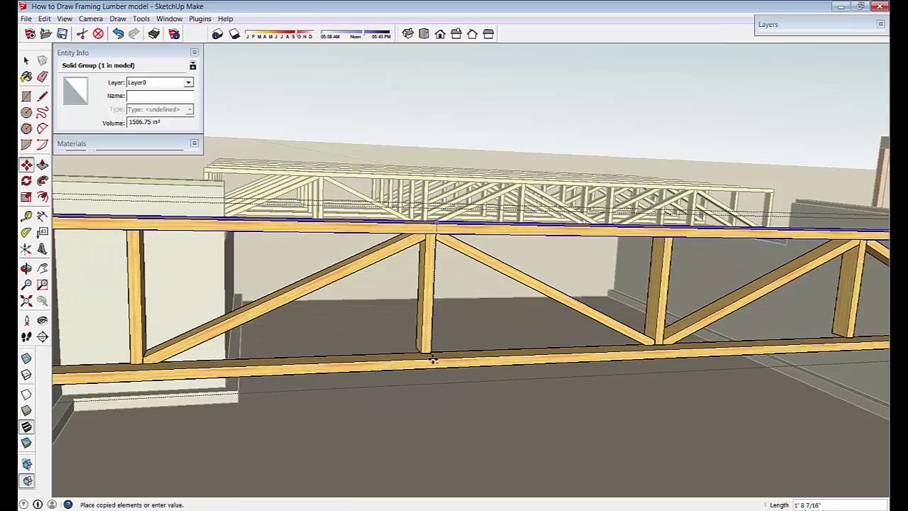
left_click(430, 354)
scroll(304, 431, "down", 3)
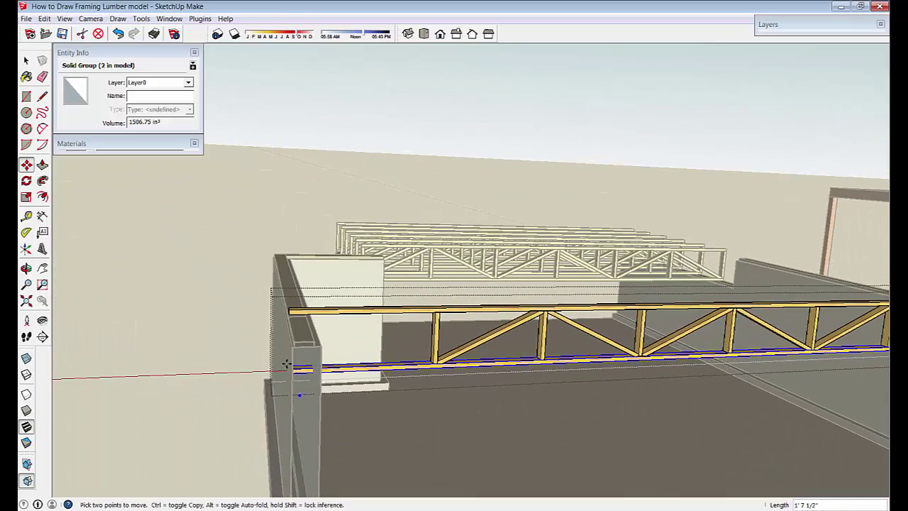
key("space")
Open the new bottom chord and move its end over the extended side inward by 9" to clear the foundation wall.
middle_click_drag(252, 354, 236, 398)
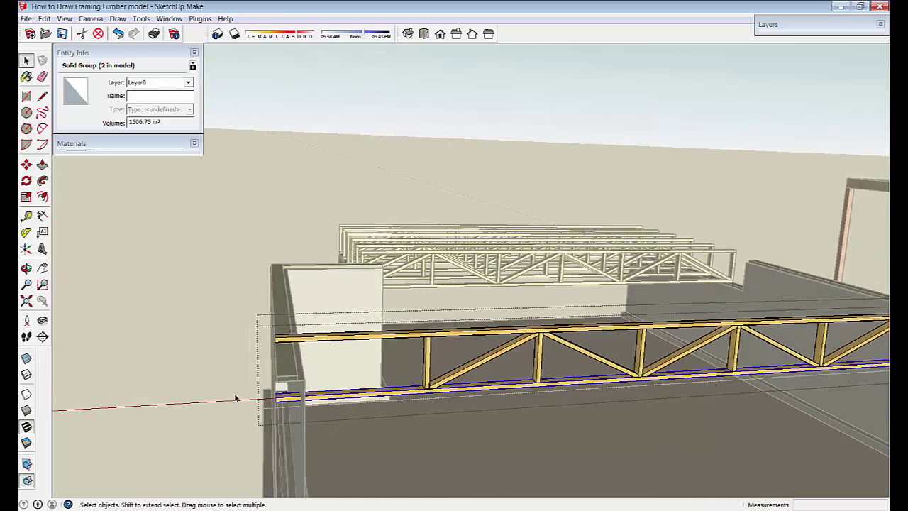
scroll(249, 407, "up", 3)
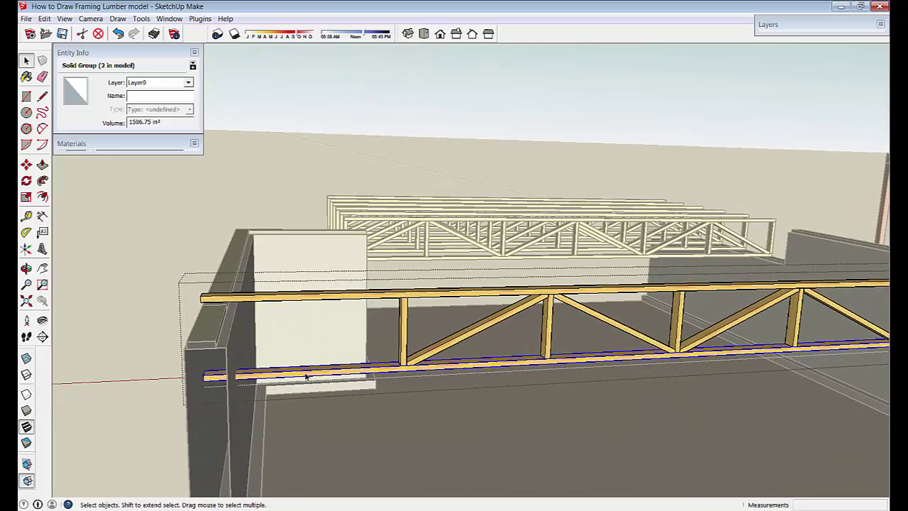
double_click(307, 377)
middle_click_drag(306, 377, 66, 274)
scroll(249, 397, "up", 2)
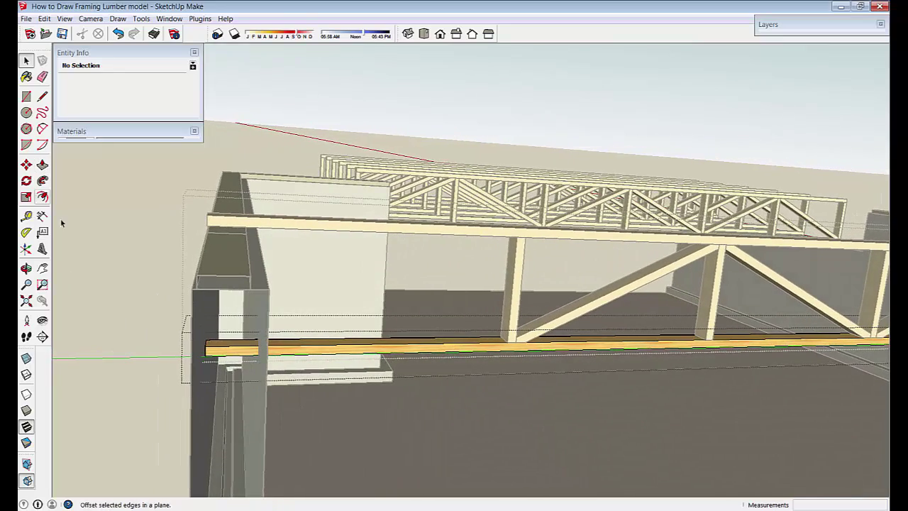
left_click(42, 165)
middle_click_drag(234, 369, 191, 405)
scroll(190, 438, "up", 4)
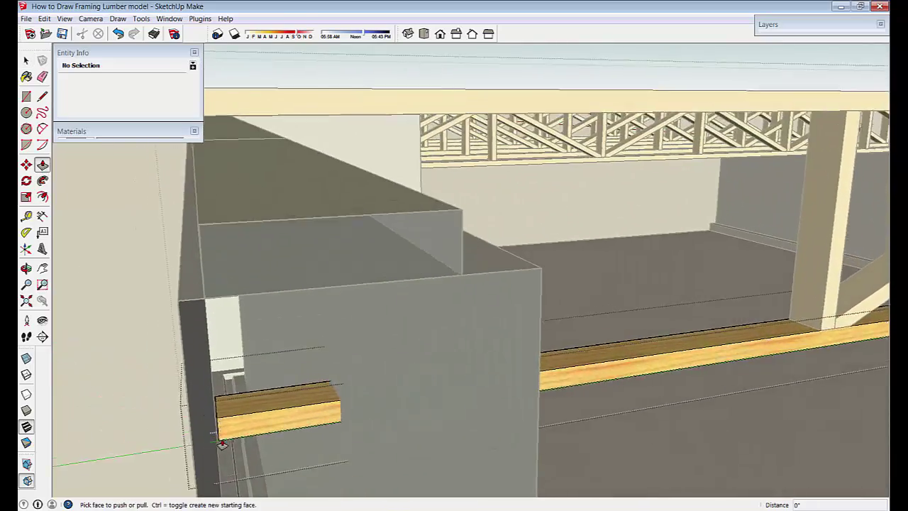
mouse_move(217, 435)
middle_mouse_down()
mouse_move(220, 458)
mouse_move(202, 443)
middle_mouse_up()
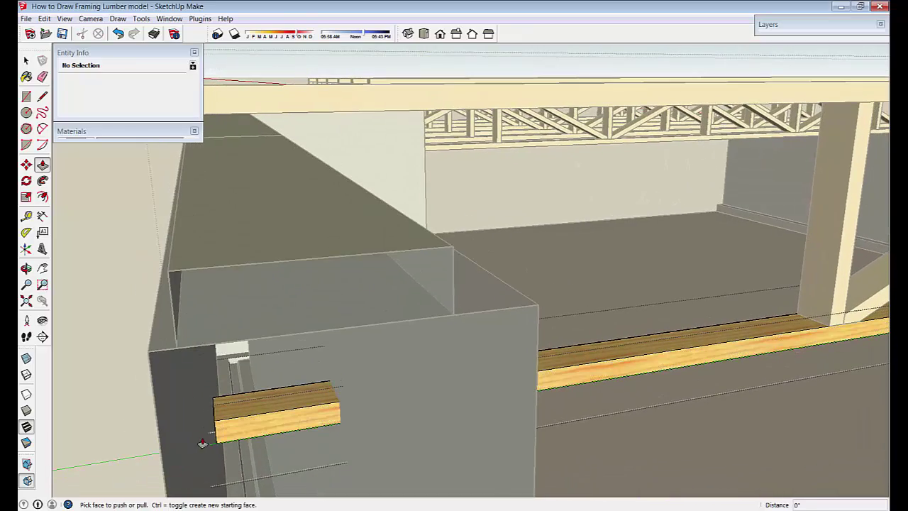
left_click_drag(236, 457, 239, 466)
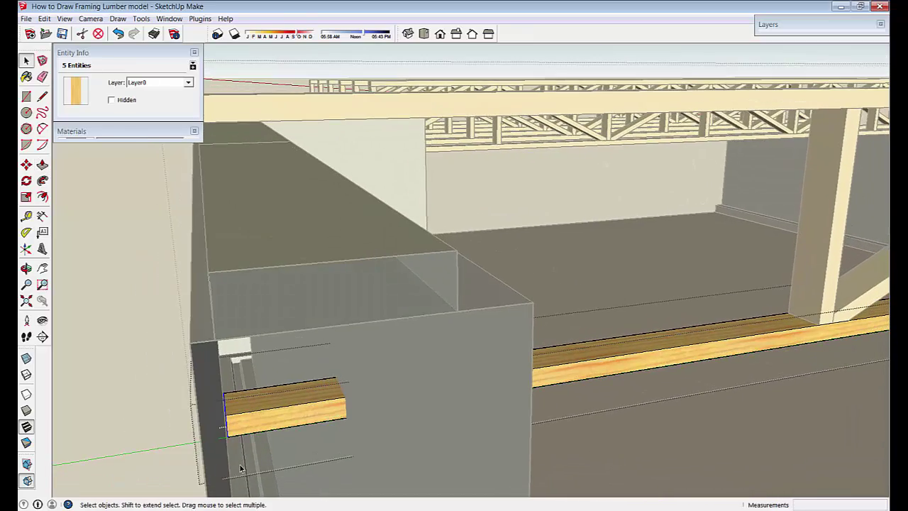
key("m")
middle_click_drag(240, 467, 321, 362)
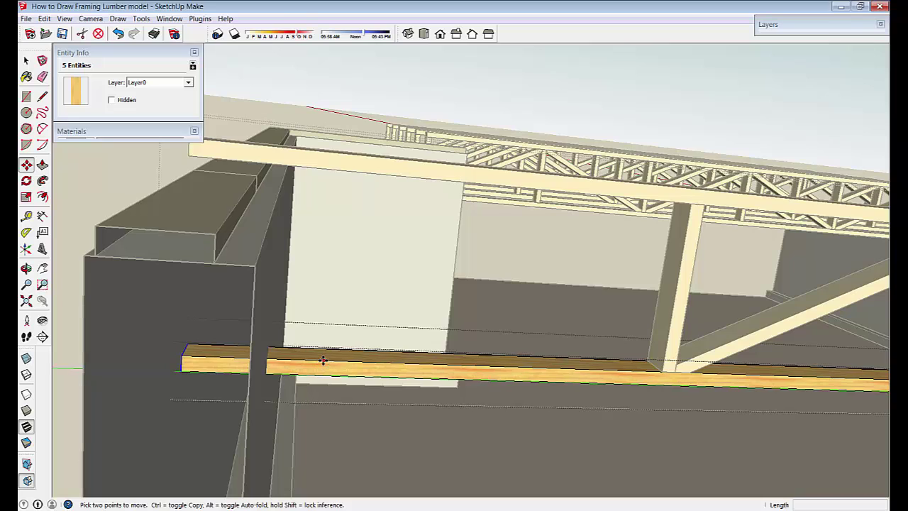
left_click_drag(323, 360, 338, 359)
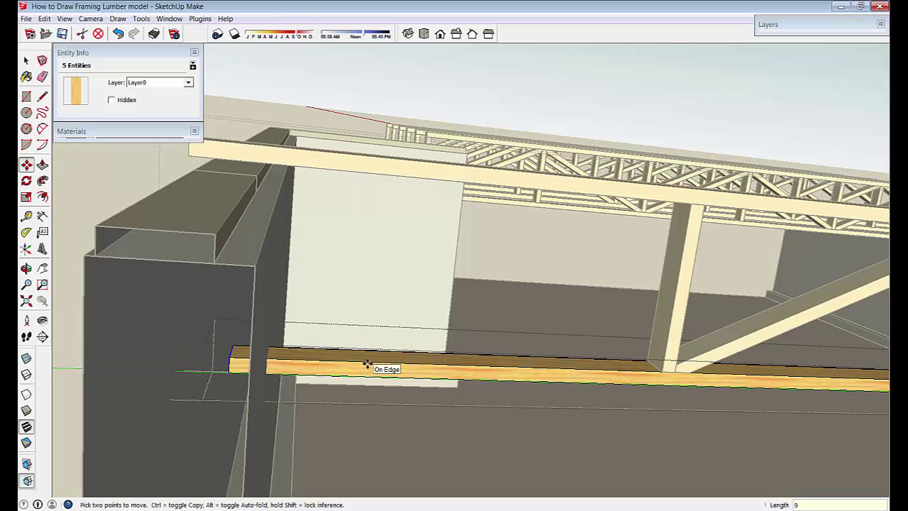
key("space")
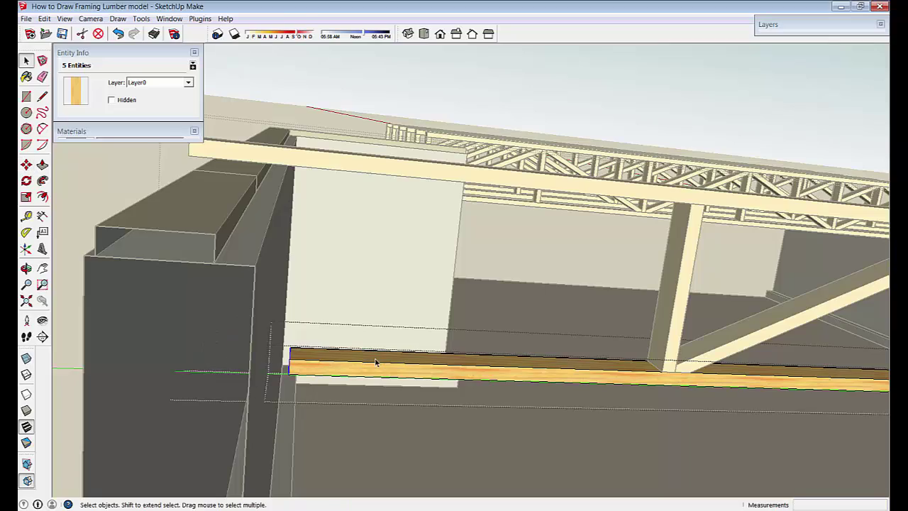
Try to move the open bottom chord's opposite end inward, away from the foundation wall.
scroll(277, 383, "down", 4)
middle_click_drag(620, 433, 472, 354)
left_click_drag(530, 318, 678, 428)
scroll(558, 472, "up", 2)
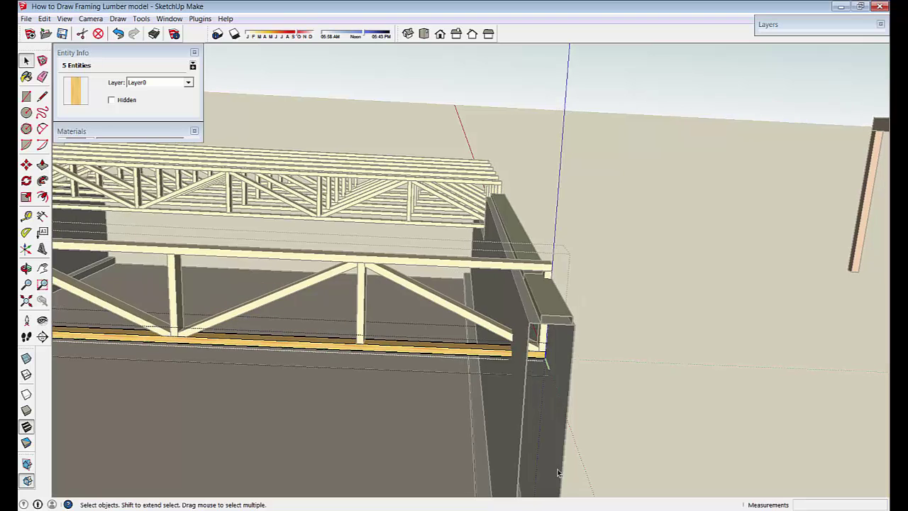
key("m")
scroll(465, 385, "up", 2)
left_click(446, 330)
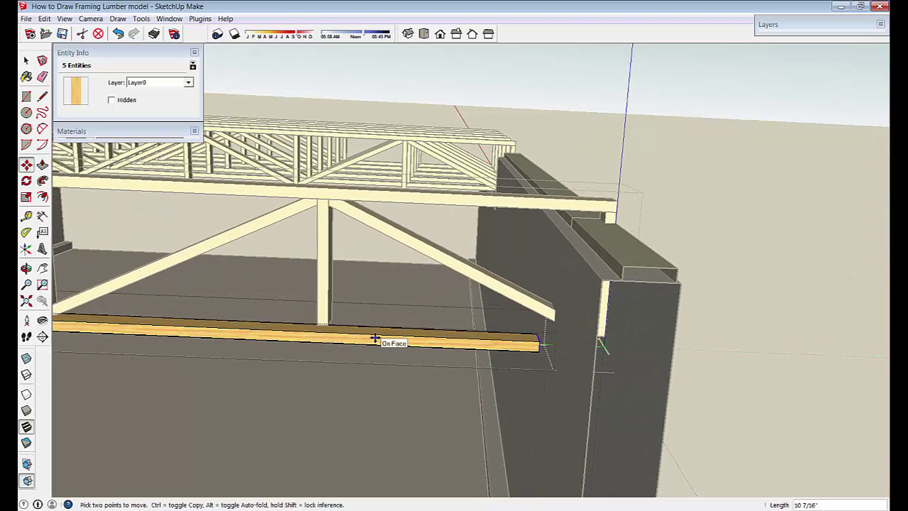
middle_click_drag(374, 338, 395, 353)
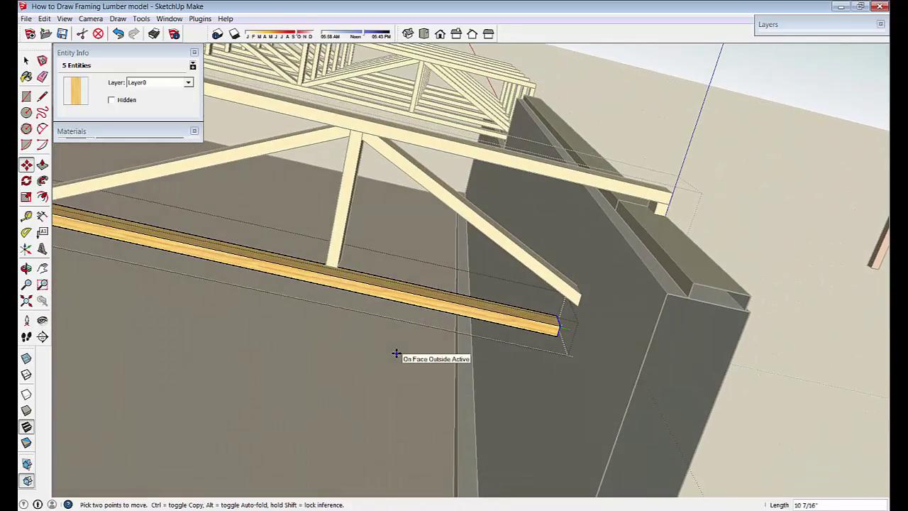
key("Escape")
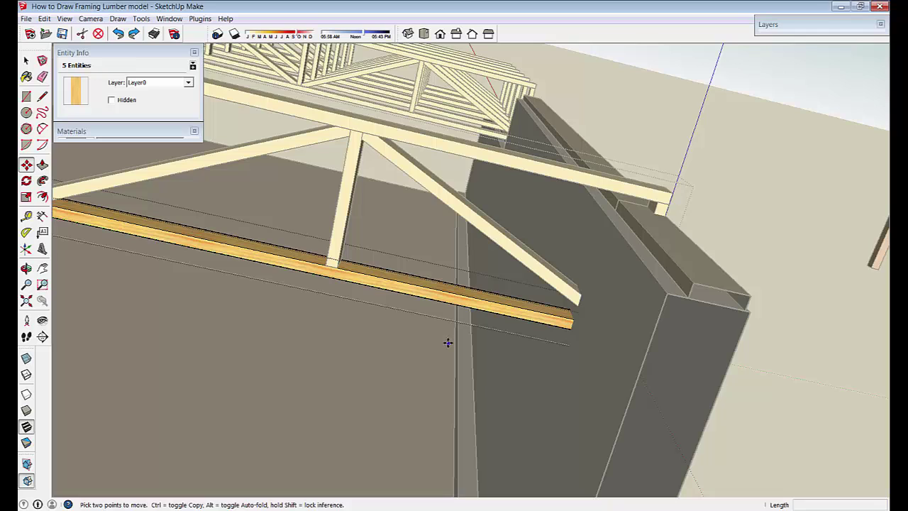
Move the bottom chord's opposite end inward by 9.5" to clear the foundation wall, and close the chord.
middle_click_drag(448, 342, 571, 330)
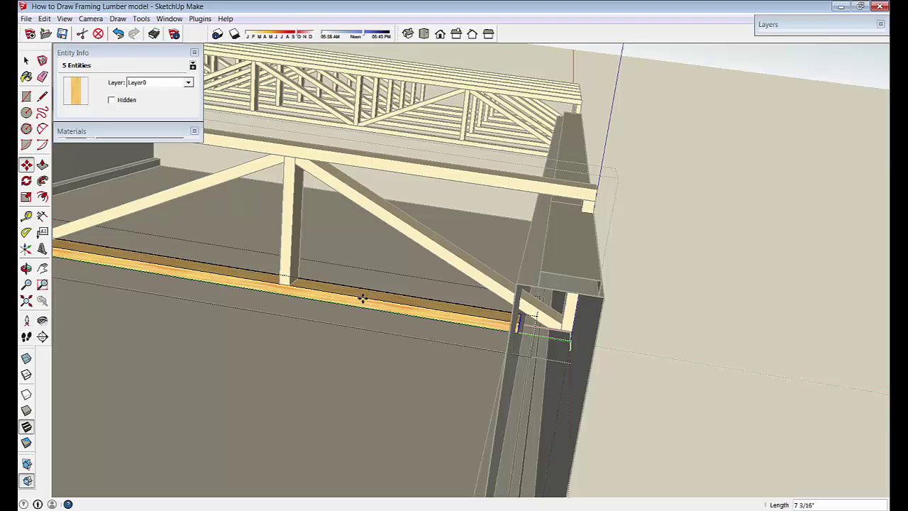
scroll(361, 299, "down", 3)
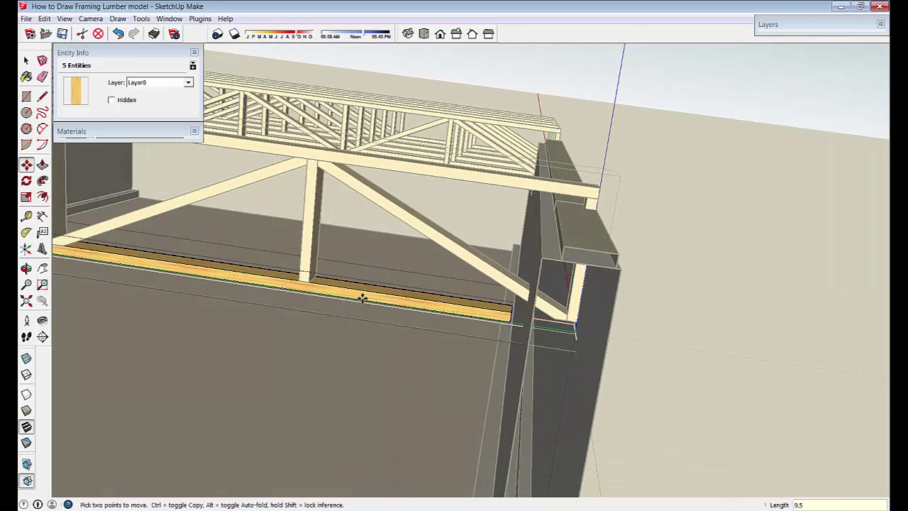
key("space")
middle_click_drag(364, 305, 396, 346)
left_click(395, 346)
Delete the truss's diagonals and verticals, keeping both chords and the vertical nearest the extended end.
scroll(395, 346, "up", 2)
middle_click_drag(763, 287, 741, 275)
left_click_drag(741, 273, 403, 288)
left_click_drag(215, 272, 205, 287)
middle_click_drag(769, 287, 679, 291)
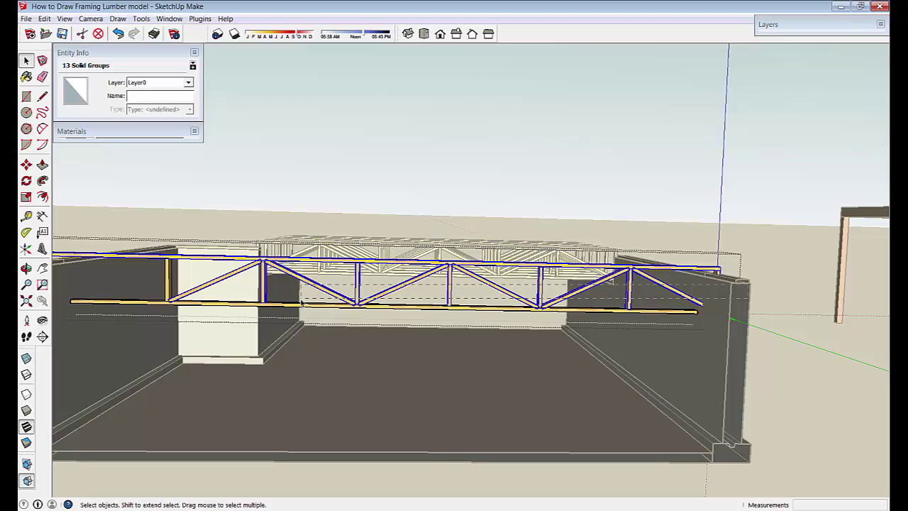
left_click_drag(301, 302, 196, 296)
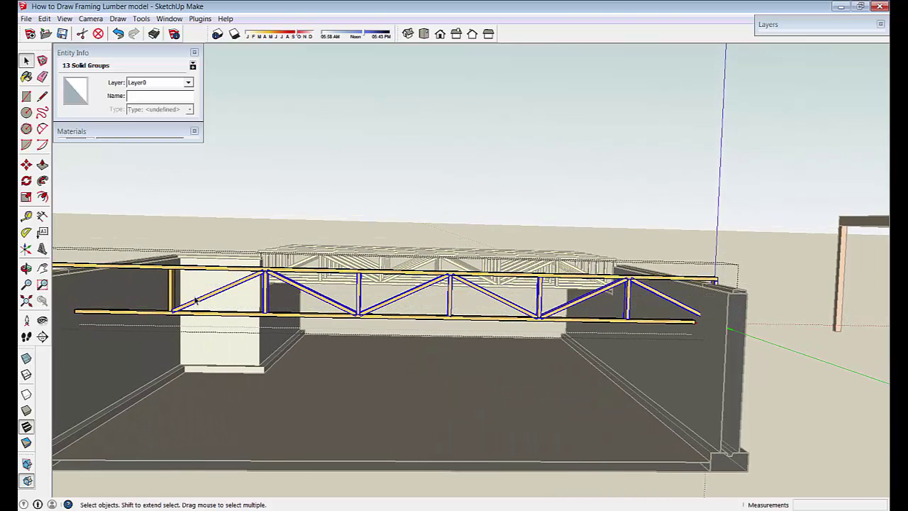
key("Delete")
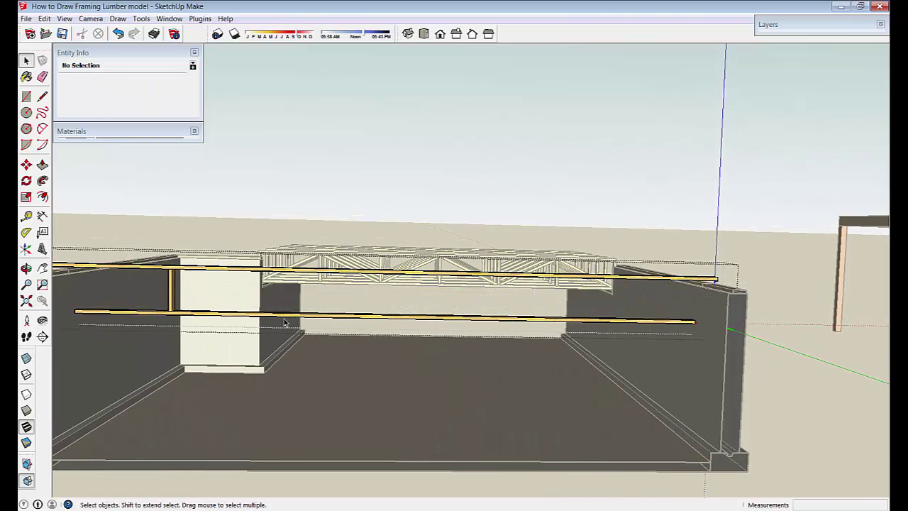
Move the remaining vertical along the truss until it is flush with the top chord's extended end.
middle_click_drag(196, 301, 238, 349)
scroll(239, 349, "up", 5)
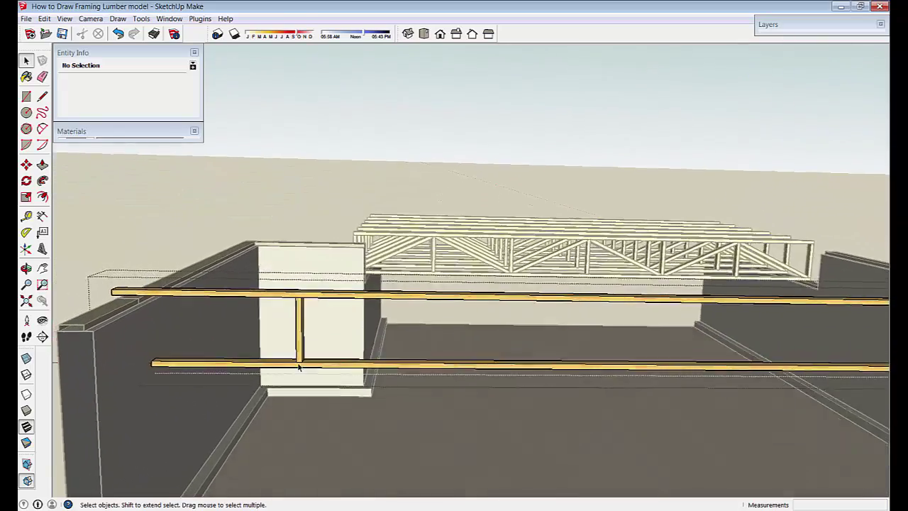
left_click(337, 345)
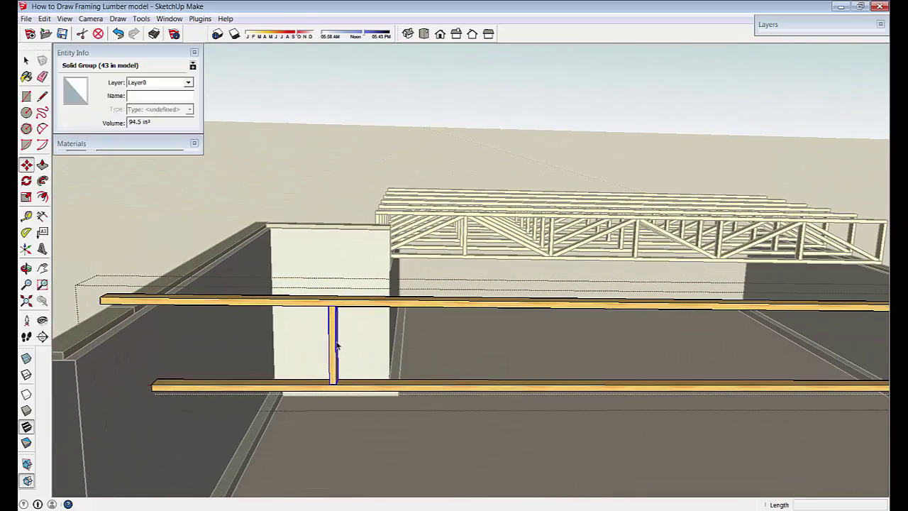
scroll(337, 346, "up", 3)
key("m")
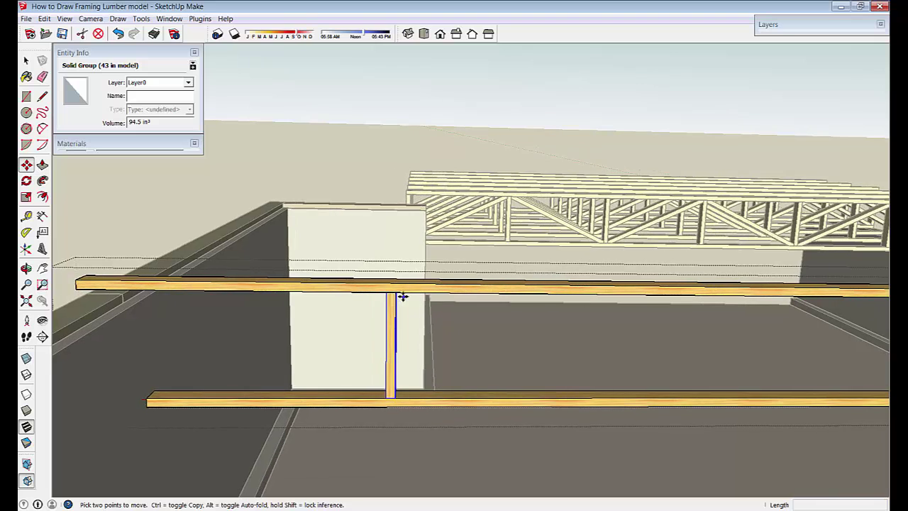
middle_click_drag(397, 294, 400, 294, "shift")
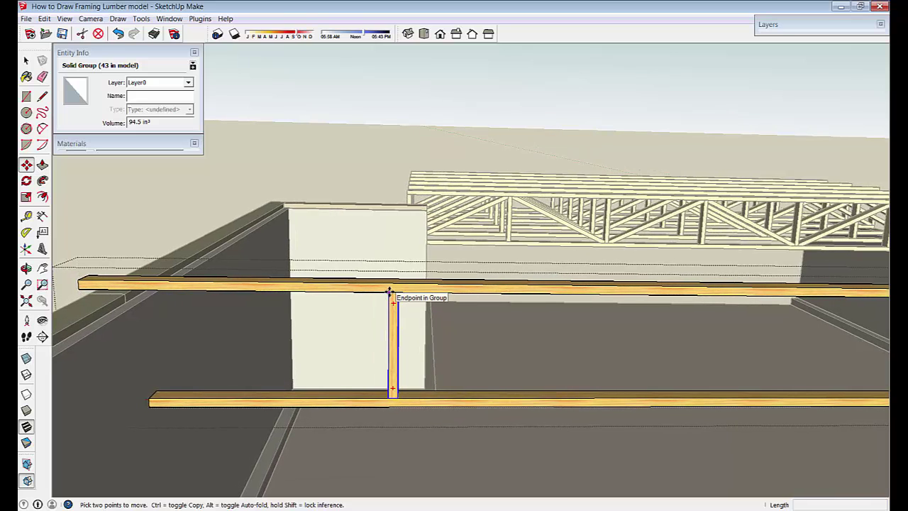
left_click(389, 292)
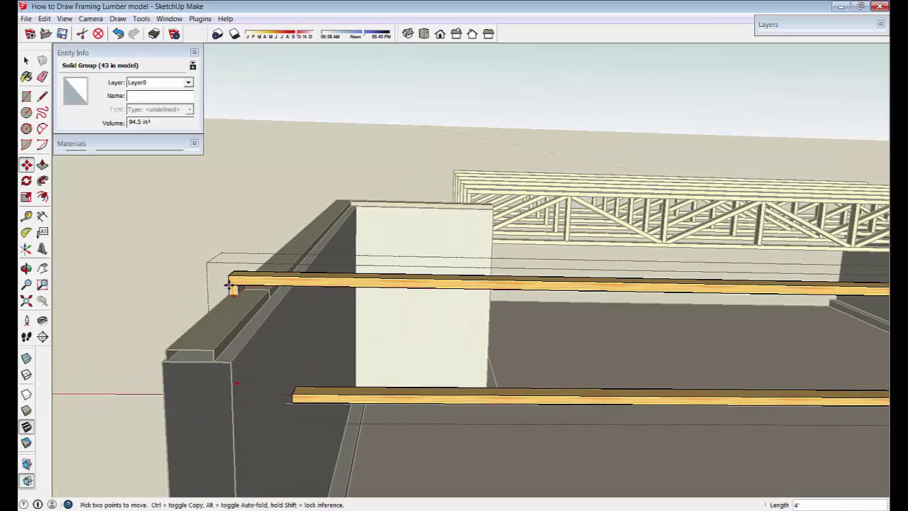
Move the vertical 36" inward from the top chord's extended end.
middle_click_drag(229, 287, 270, 320)
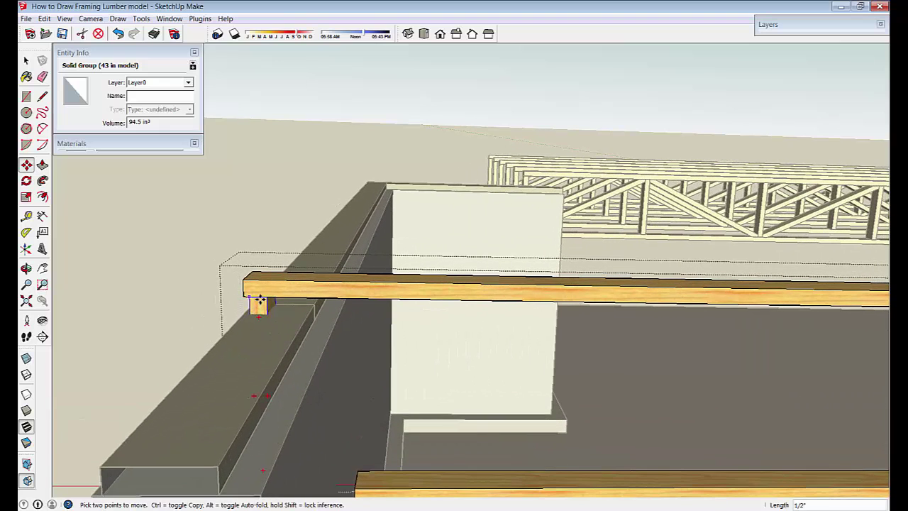
type("3")
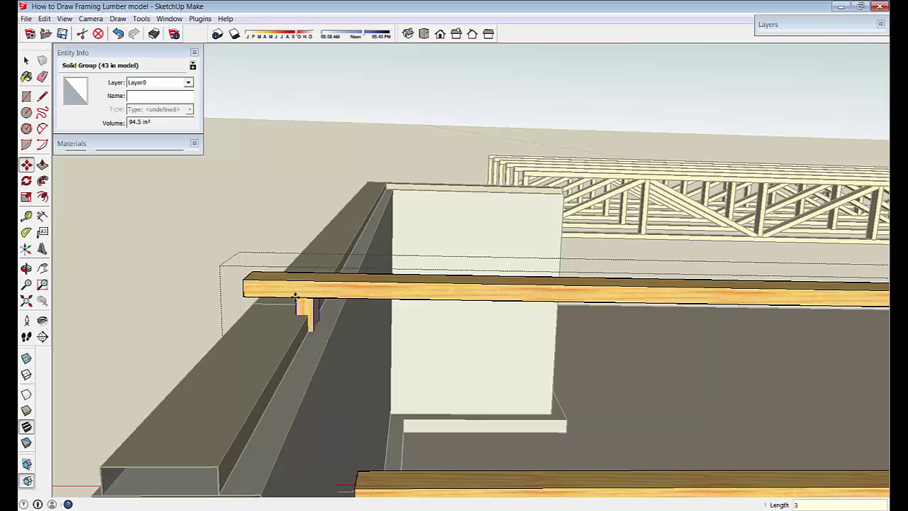
type("6")
key("Return")
scroll(295, 298, "down", 6)
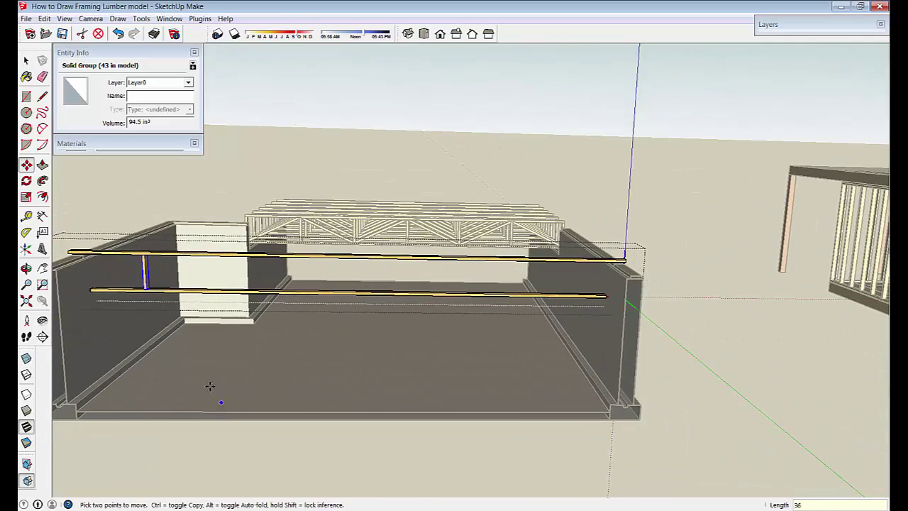
middle_click_drag(210, 386, 214, 389, "shift")
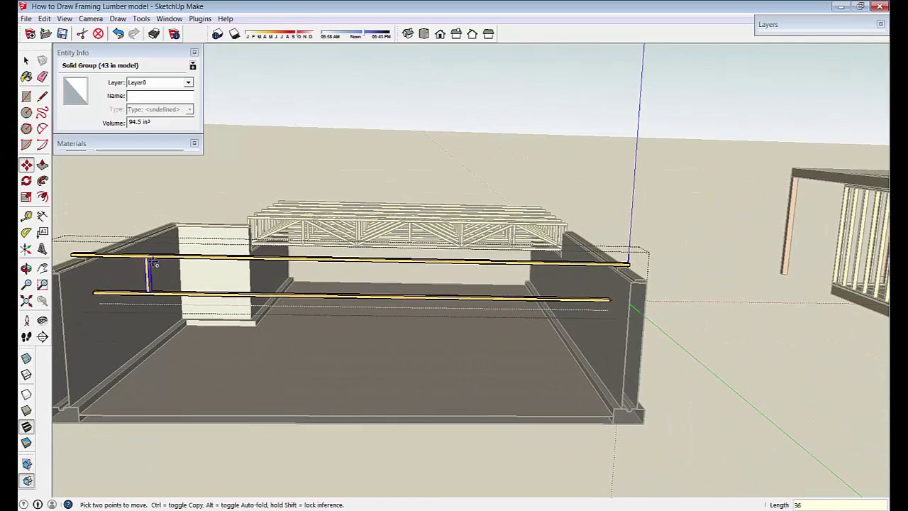
middle_click_drag(149, 260, 173, 322)
key("space")
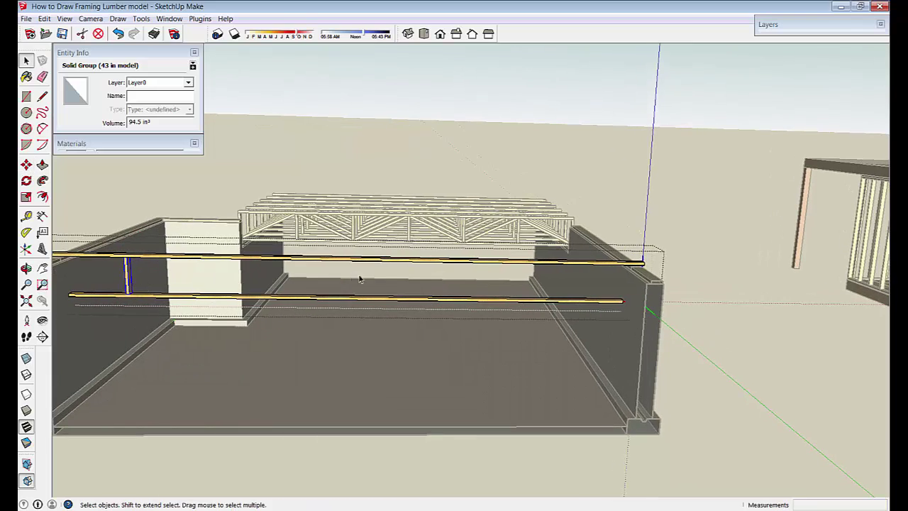
Place a vertical guide on the top chord 36" inward from its opposite end.
middle_click_drag(359, 279, 377, 294)
left_click(375, 294)
scroll(319, 290, "down", 1)
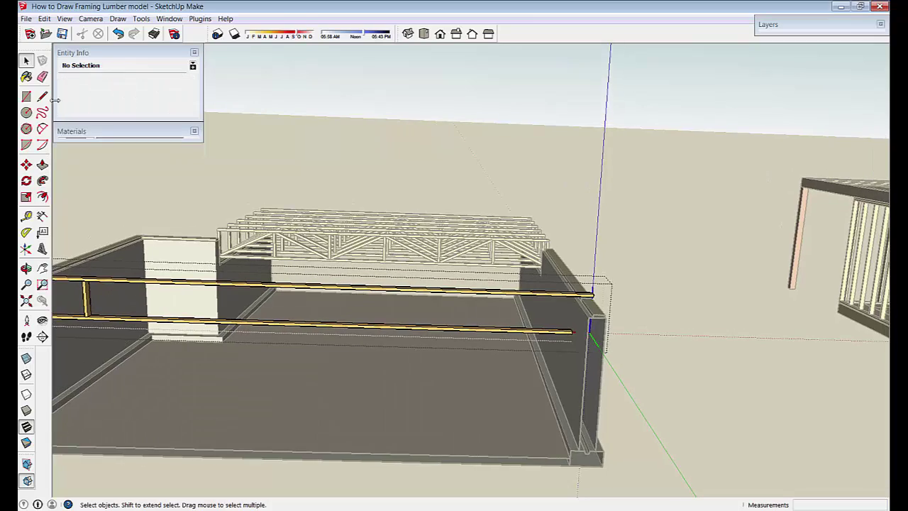
left_click(26, 216)
scroll(567, 348, "up", 6)
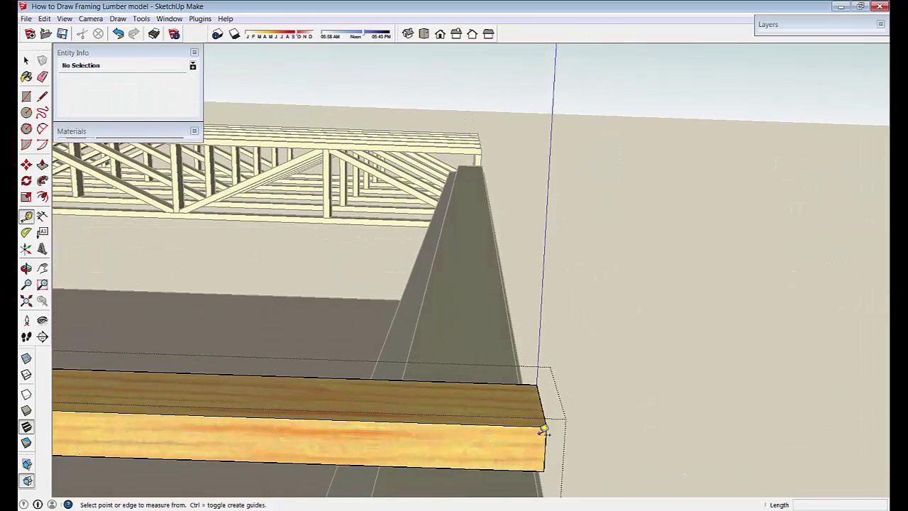
left_click(550, 431)
middle_click_drag(550, 430, 382, 335)
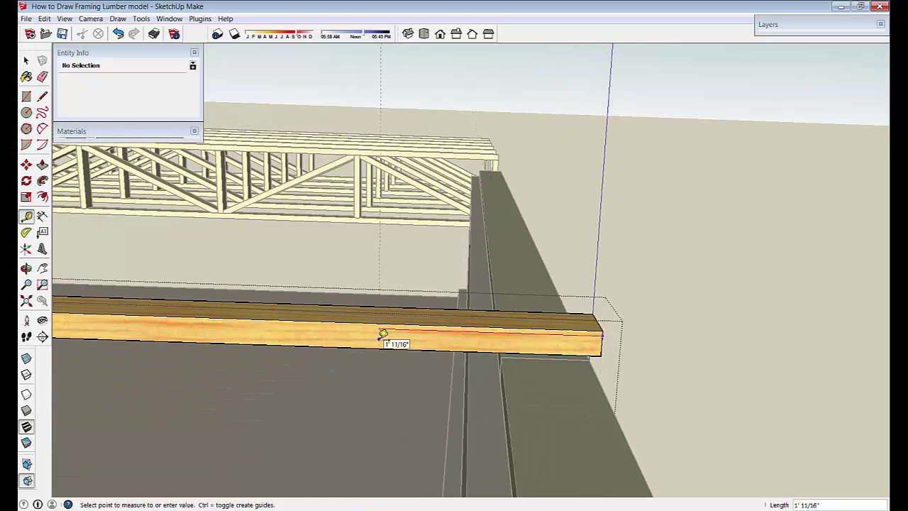
scroll(383, 333, "down", 6)
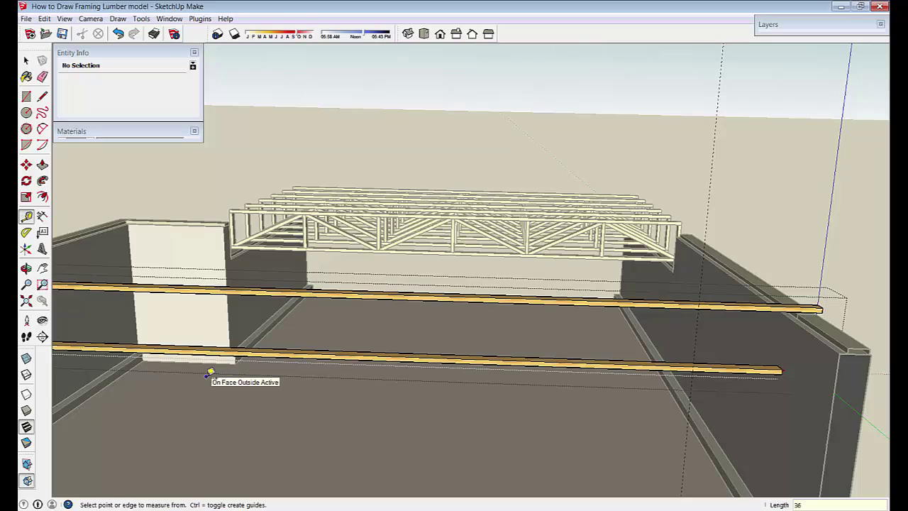
key("space")
Copy the vertical to the guide near the opposite end and divide the span between them with evenly spaced copies.
middle_click_drag(211, 371, 140, 339)
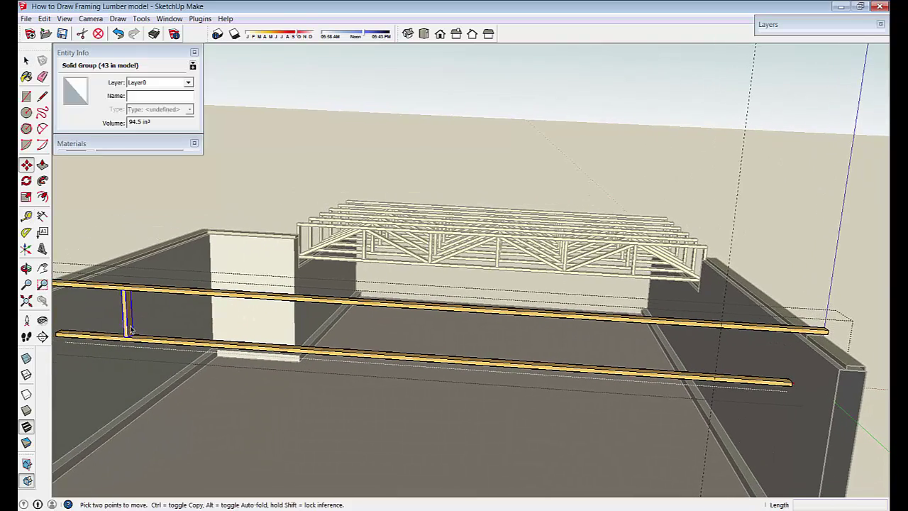
middle_click_drag(130, 328, 108, 299)
key("q")
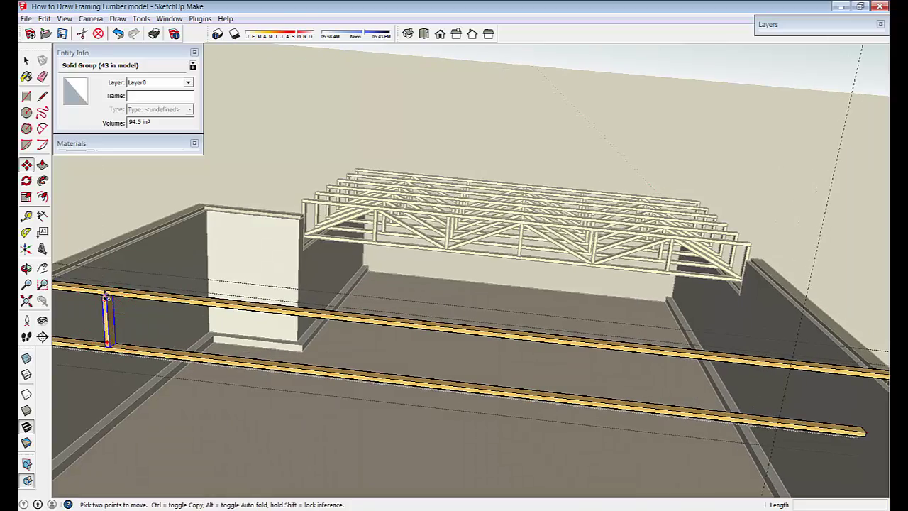
left_click(106, 298)
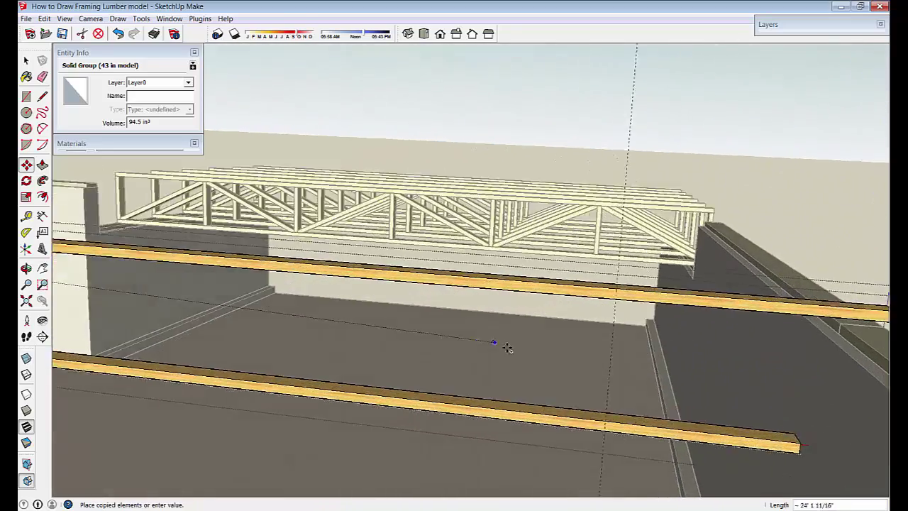
middle_click_drag(507, 347, 551, 307)
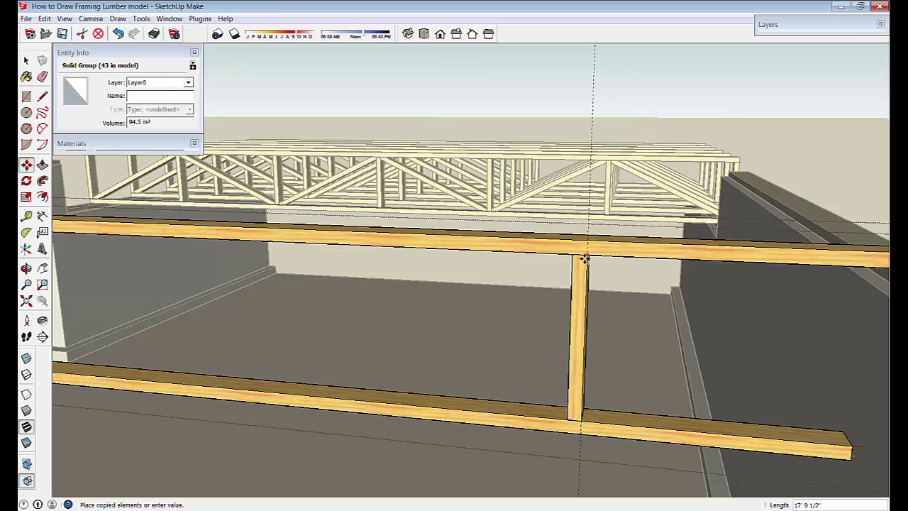
left_click(583, 258)
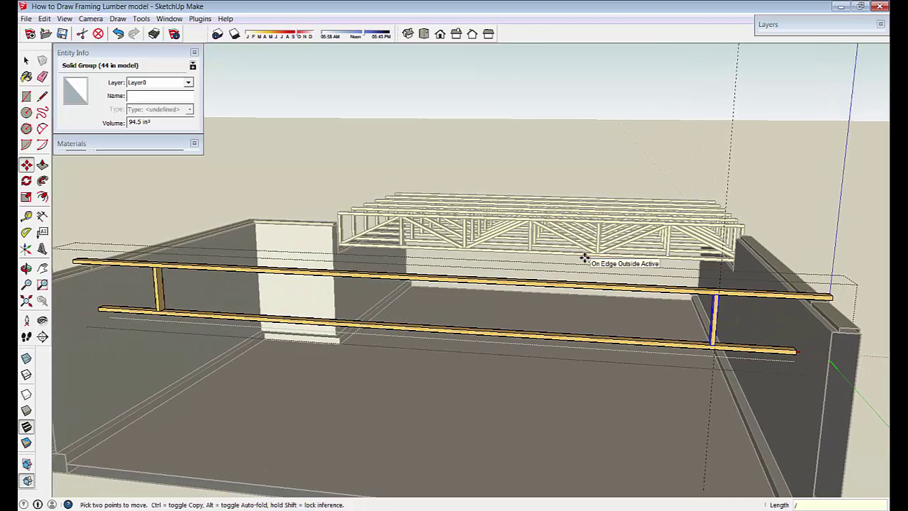
key("ctrl+t")
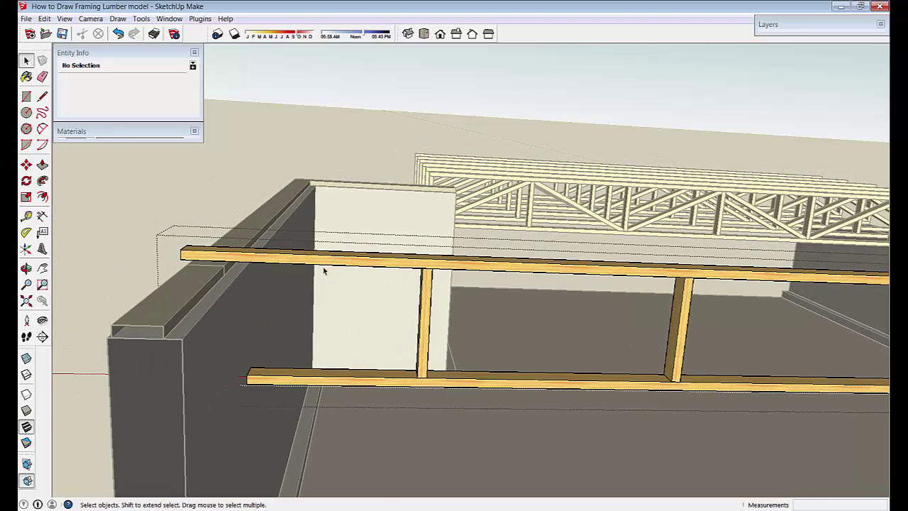
Copy the top chord 1 1/2" down so the copy sits directly beneath the original.
double_click(316, 261)
left_click(316, 261)
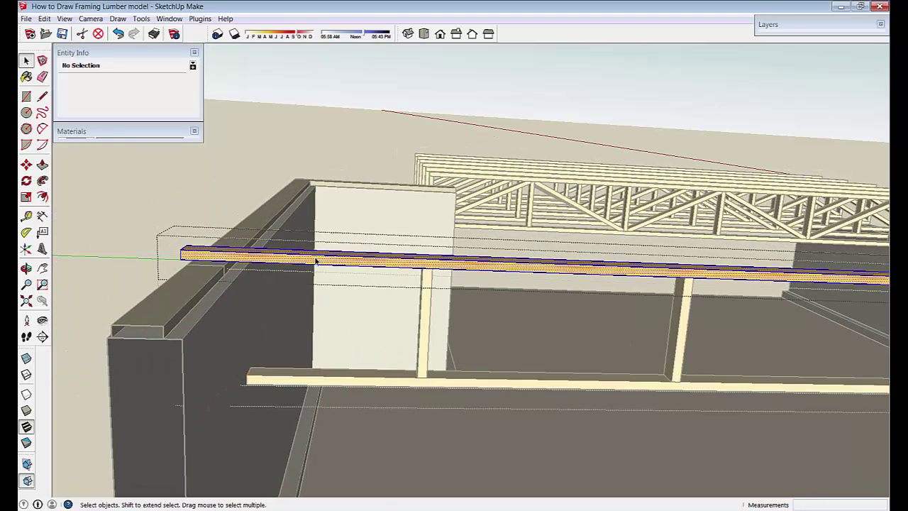
left_click(319, 345)
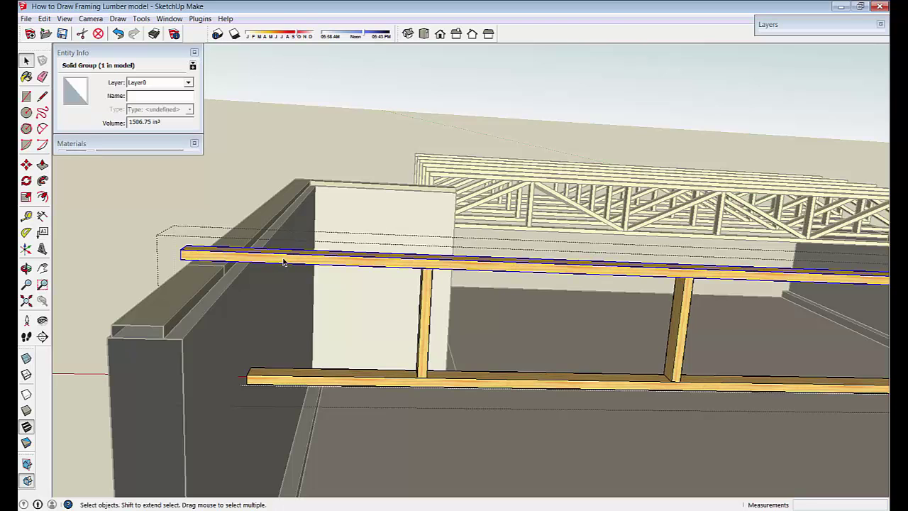
middle_click_drag(283, 262, 192, 263)
left_click(193, 263)
key("ctrl")
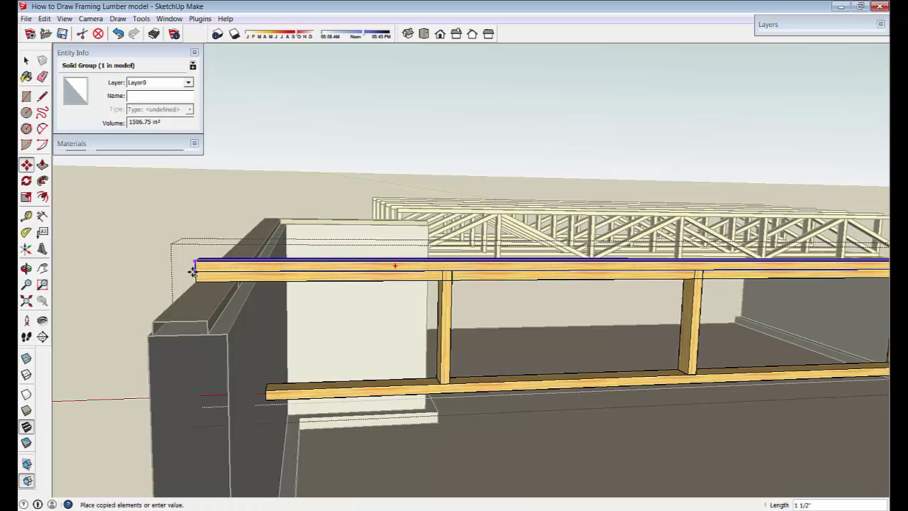
key("space")
Open the lower copy of the top chord and draw vertical cut lines on its face at the outer edges of the first and last verticals.
double_click(309, 280)
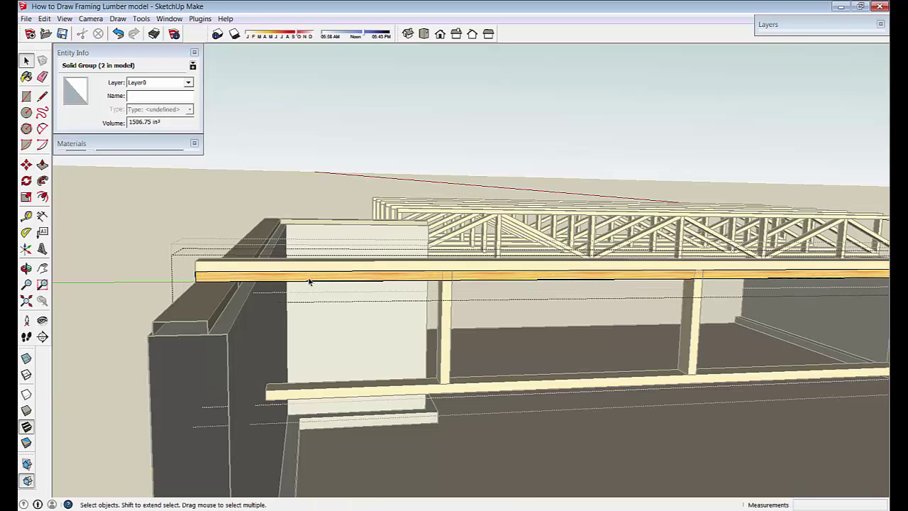
left_click(41, 97)
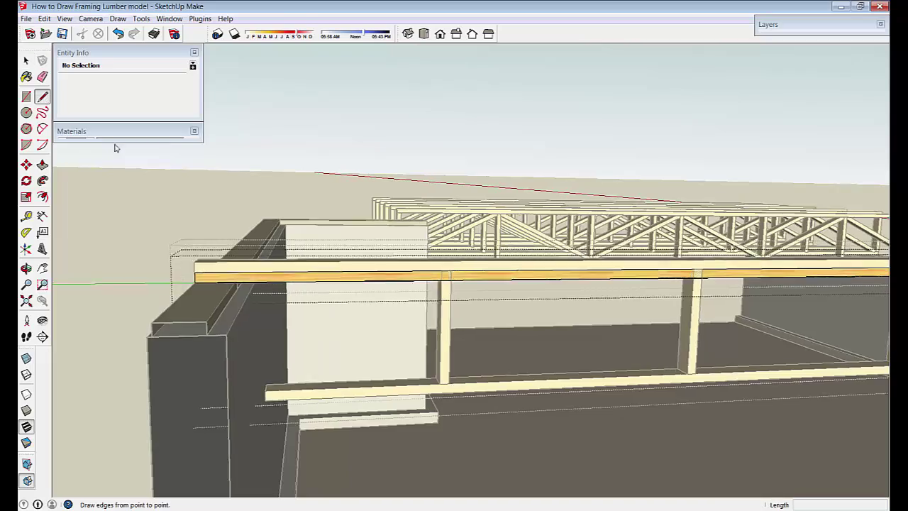
scroll(429, 286, "up", 5)
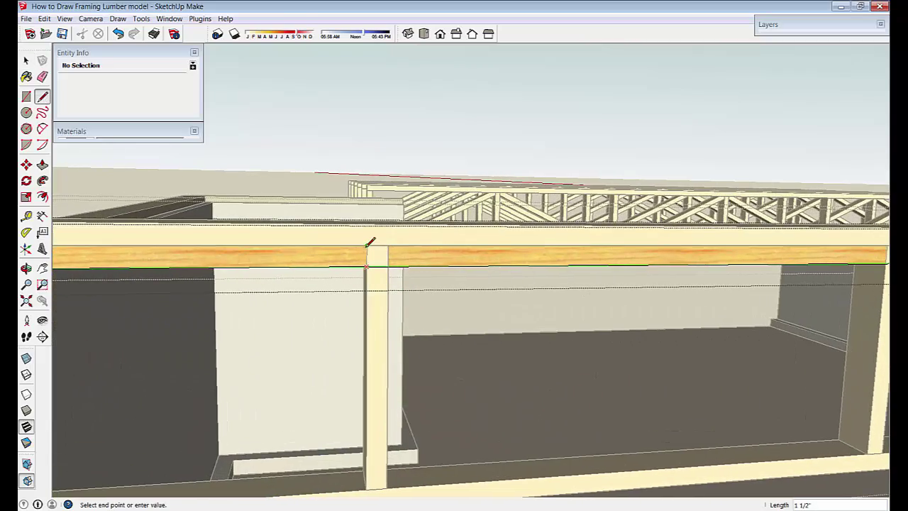
scroll(376, 257, "down", 5)
scroll(581, 340, "up", 5)
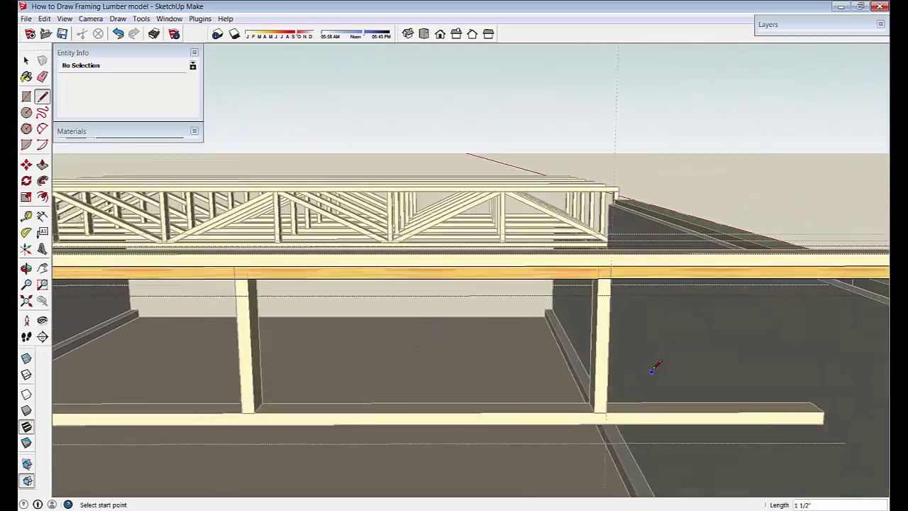
middle_click_drag(543, 319, 521, 282)
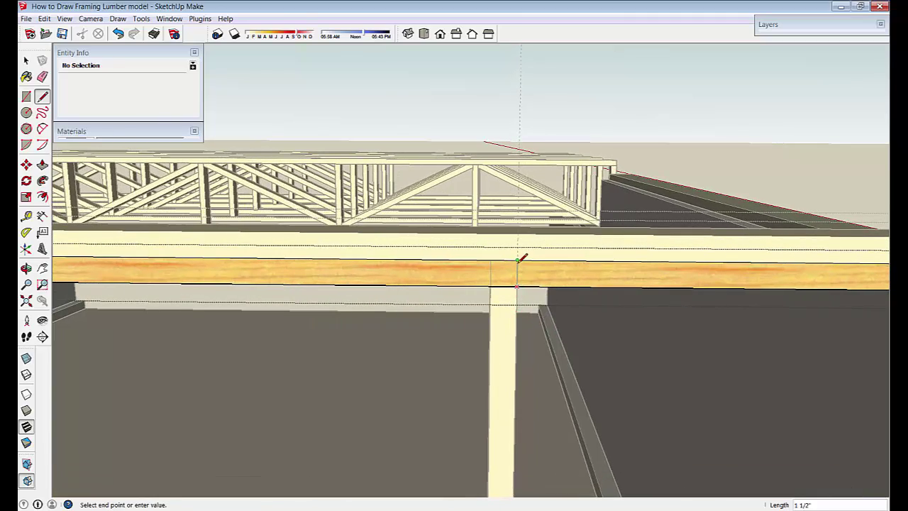
key("space")
Try to push in the face of the lower chord copy's middle section, and undo the push.
middle_click_drag(361, 293, 55, 150)
left_click(43, 164)
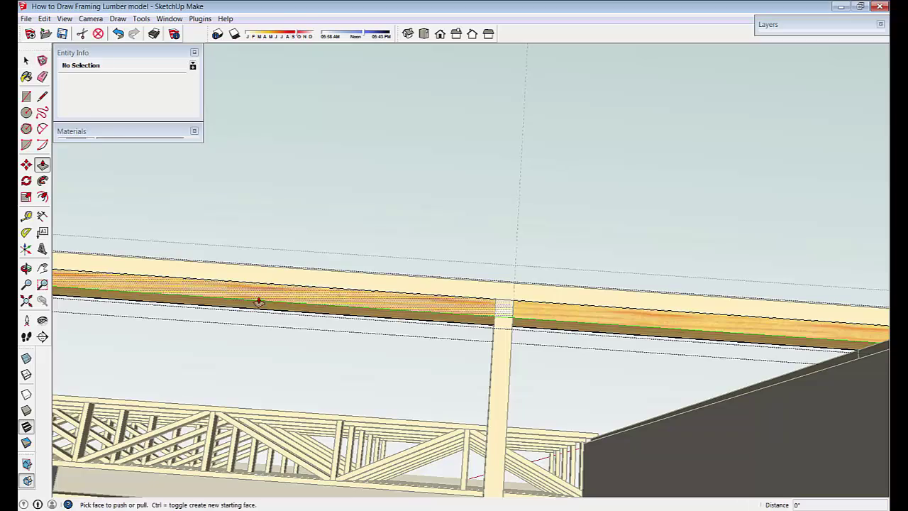
left_click(276, 309)
left_click(288, 275)
middle_click_drag(310, 296, 529, 346)
key("ctrl+z")
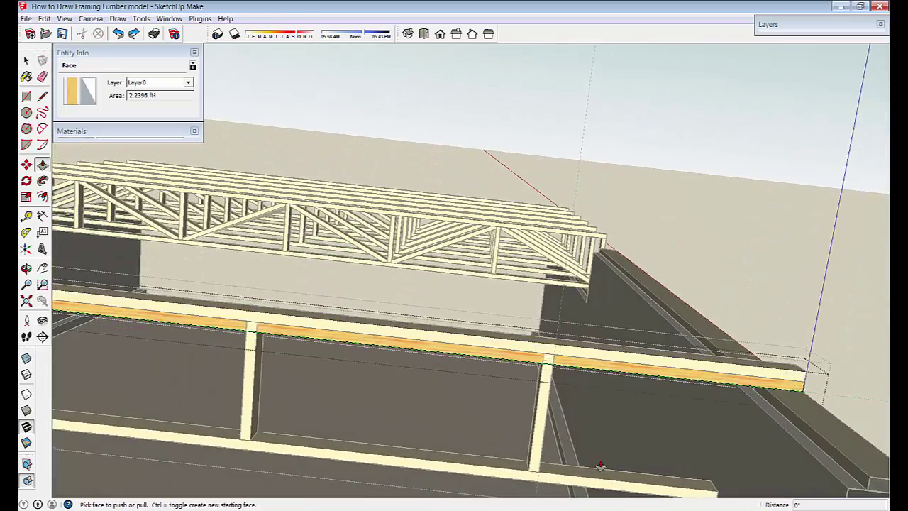
Push the lower chord copy's middle section between the cut lines back 3 1/2", through its full thickness.
scroll(584, 446, "up", 4)
scroll(472, 399, "down", 3)
scroll(435, 407, "up", 3)
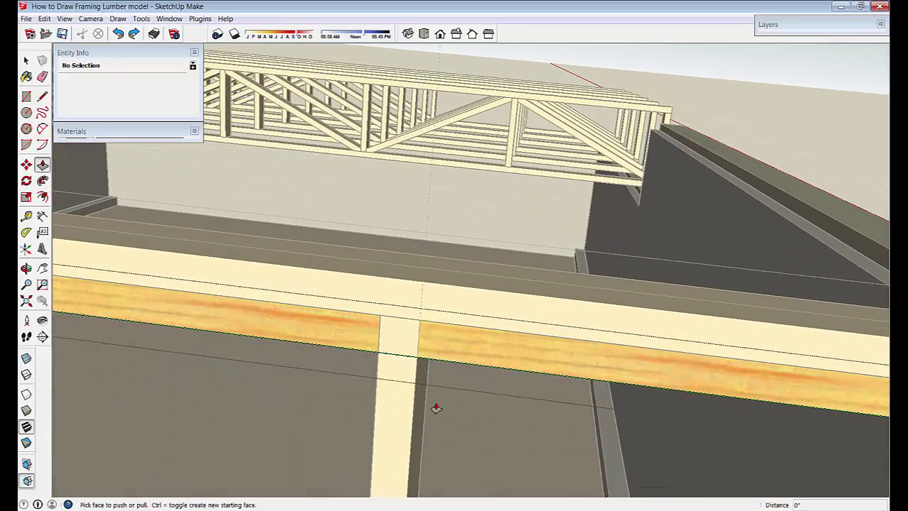
middle_click_drag(339, 365, 632, 258)
left_click(631, 257)
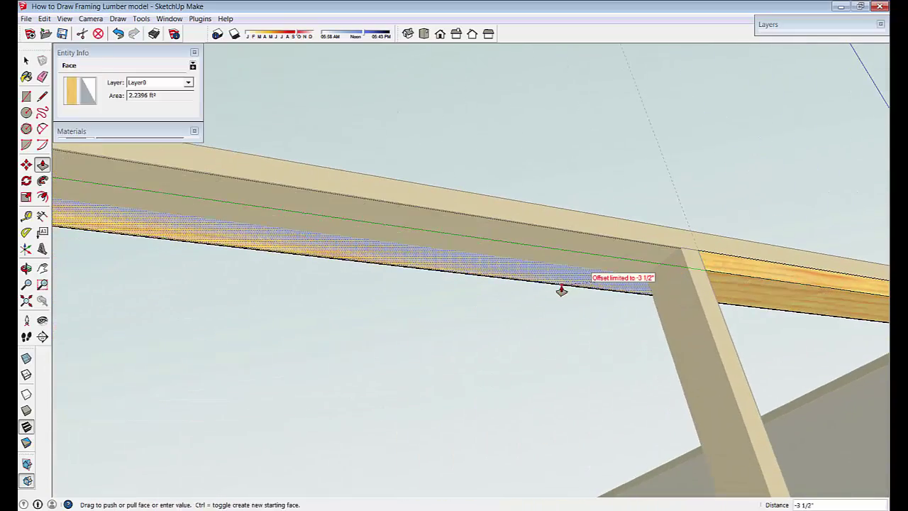
left_click(561, 291)
middle_click_drag(533, 389, 537, 310)
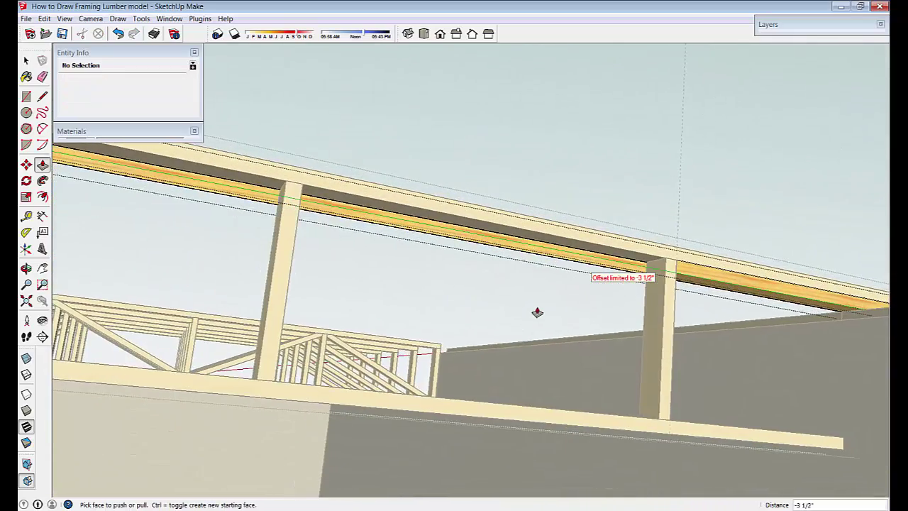
Delete the leftover geometry of the lower chord's middle section and finish editing the chord.
key("space")
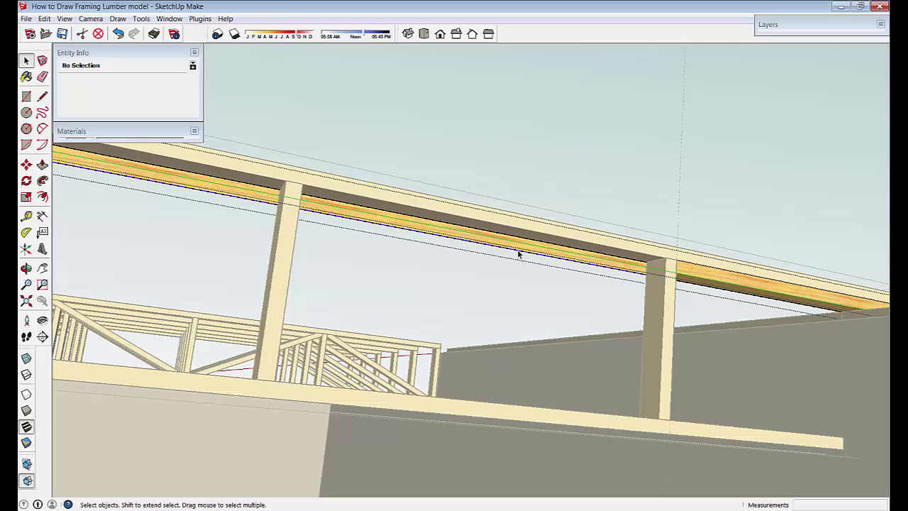
left_click(517, 249)
middle_click_drag(498, 419, 596, 364)
scroll(596, 364, "up", 10)
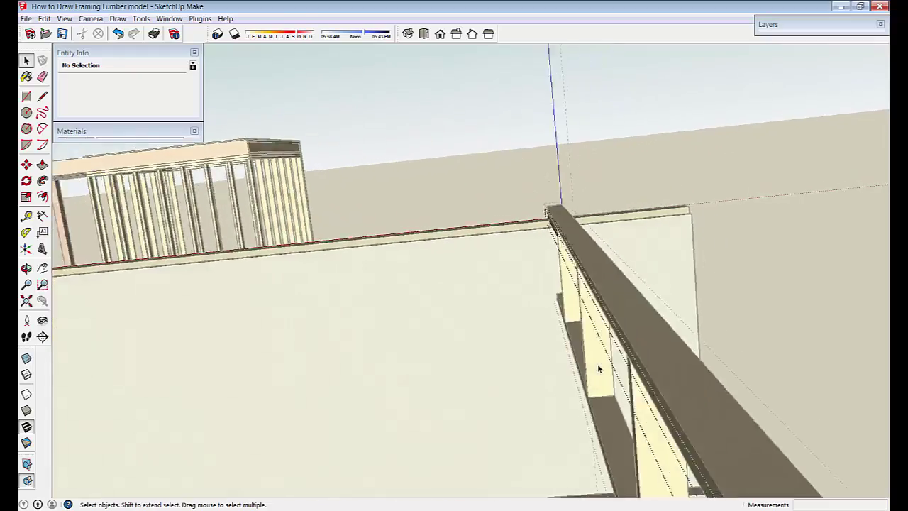
scroll(604, 369, "down", 4)
middle_click_drag(529, 344, 343, 307)
Copy the first vertical 3/4" inward, moving it from its base midpoint to its base corner.
middle_click_drag(575, 257, 354, 305)
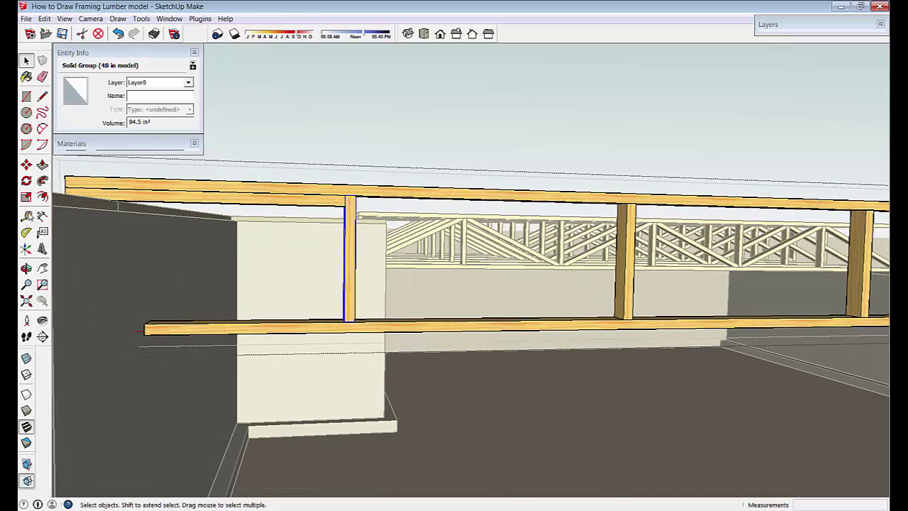
scroll(33, 204, "up", 2)
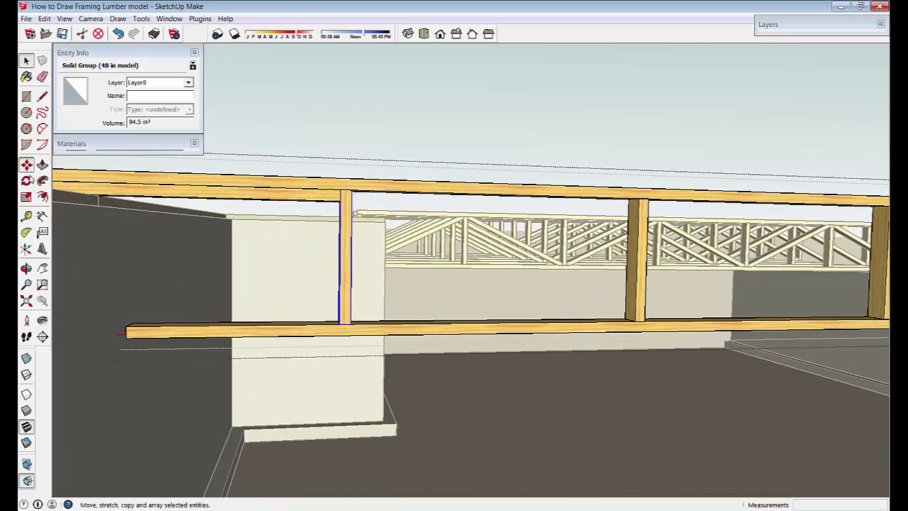
scroll(374, 358, "up", 6)
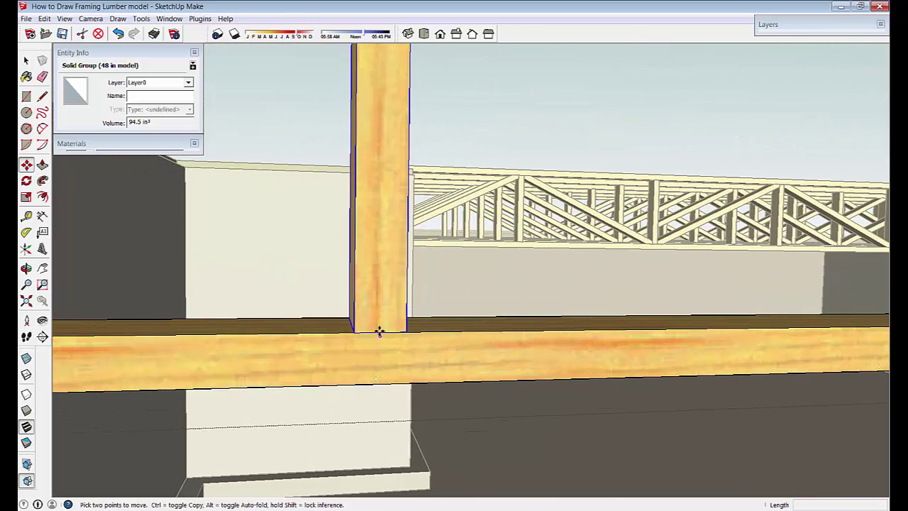
left_click(379, 332)
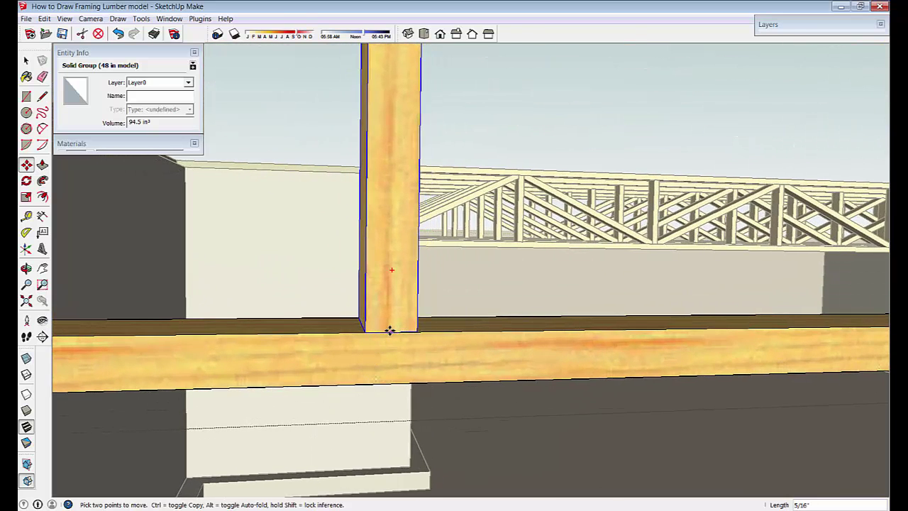
key("Escape")
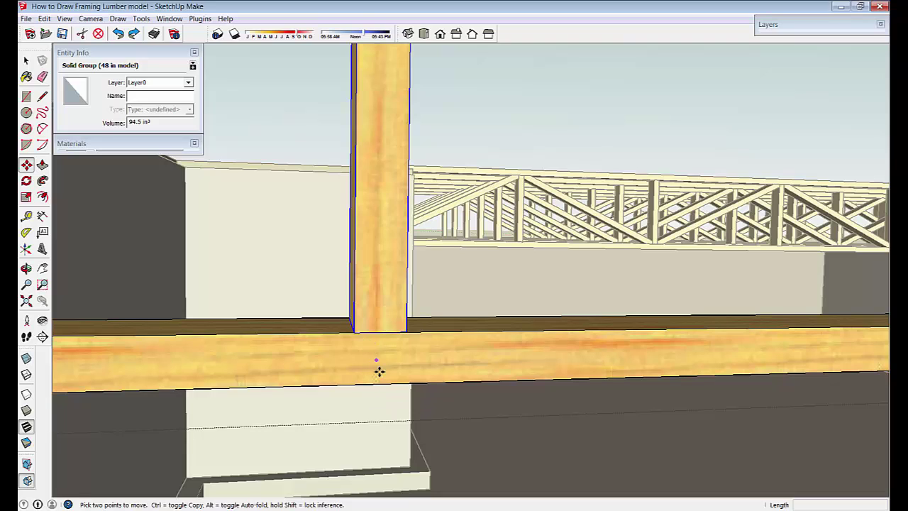
left_click(379, 332)
key("ctrl")
left_click(404, 331)
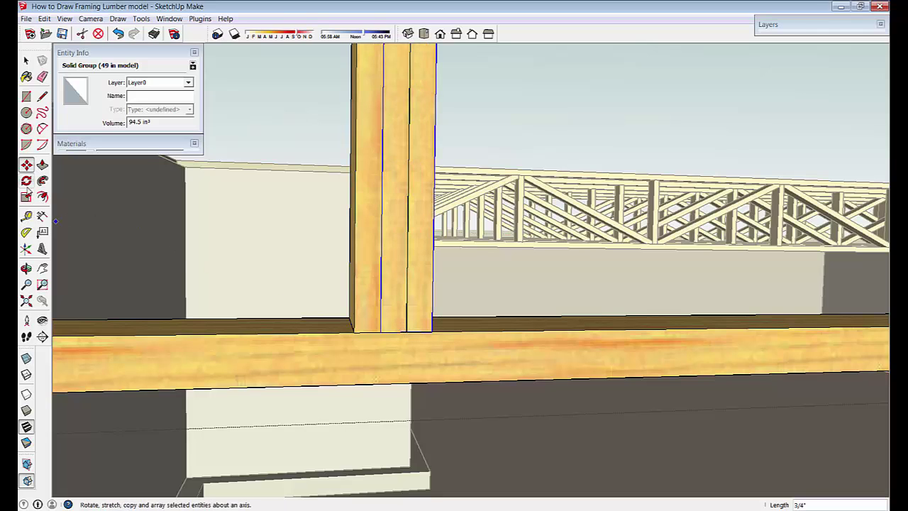
Rotate the copied vertical about 66.4° around its base so it points to the top corner of the next vertical.
left_click(26, 181)
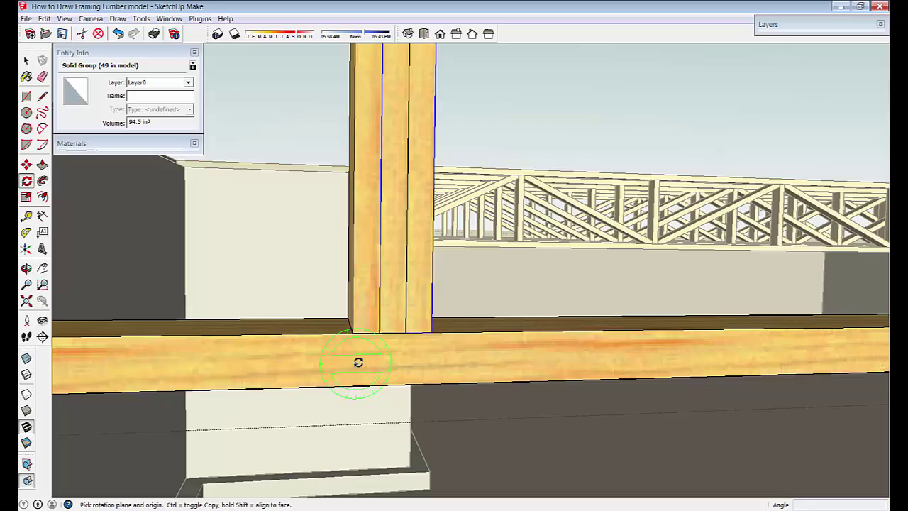
left_click(404, 332)
middle_click_drag(403, 332, 343, 260)
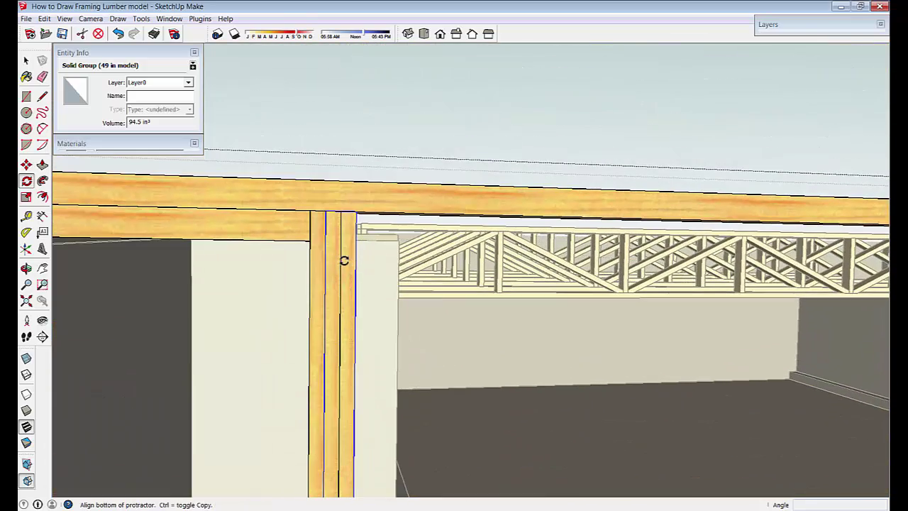
left_click(342, 250)
scroll(371, 241, "down", 4)
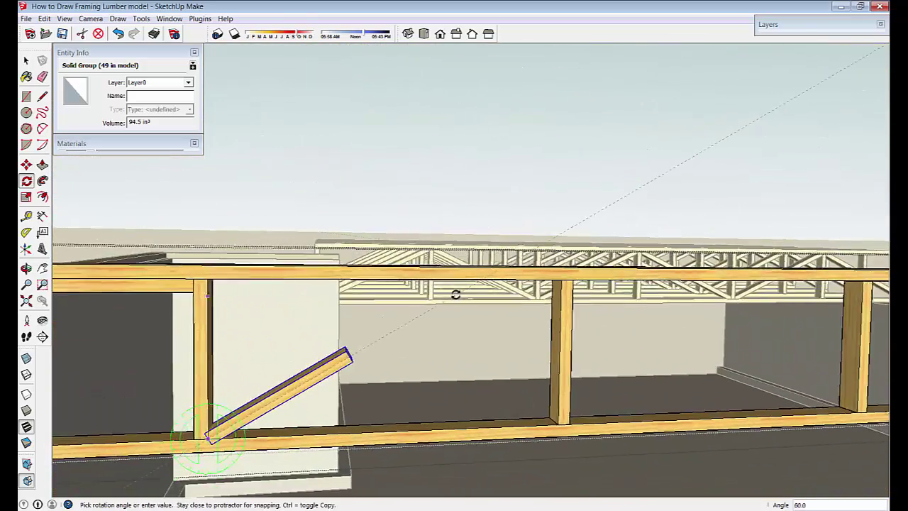
middle_click_drag(456, 294, 409, 250)
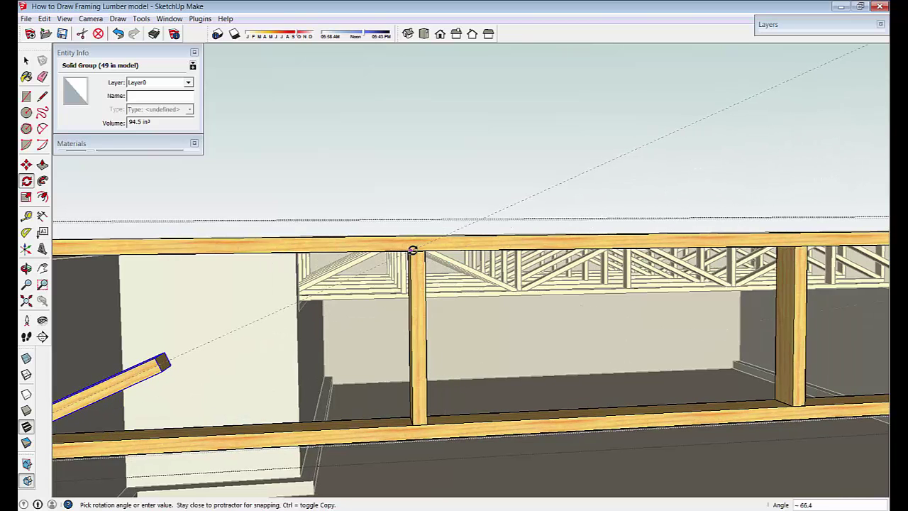
left_click(412, 250)
Open the diagonal and extend its upper end by about 2' 7 13/16", past the top of the next vertical.
key("space")
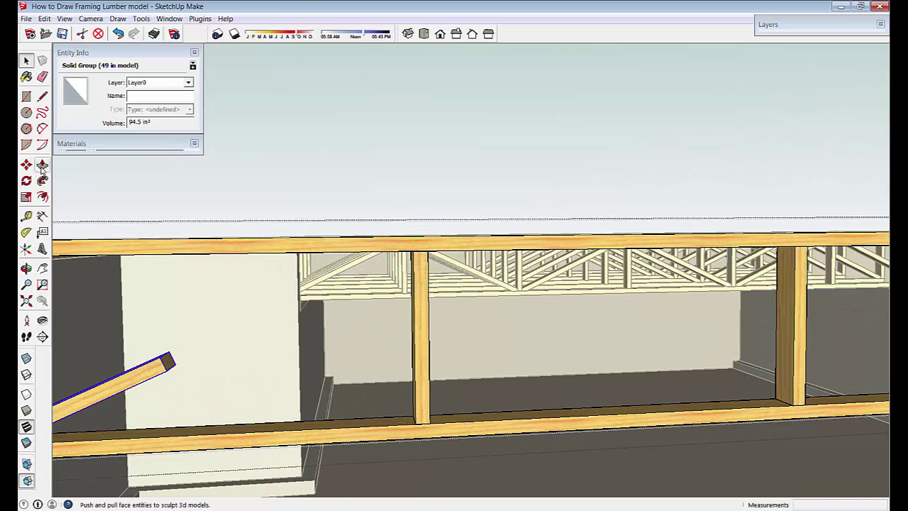
middle_click_drag(169, 353, 162, 361)
key("space")
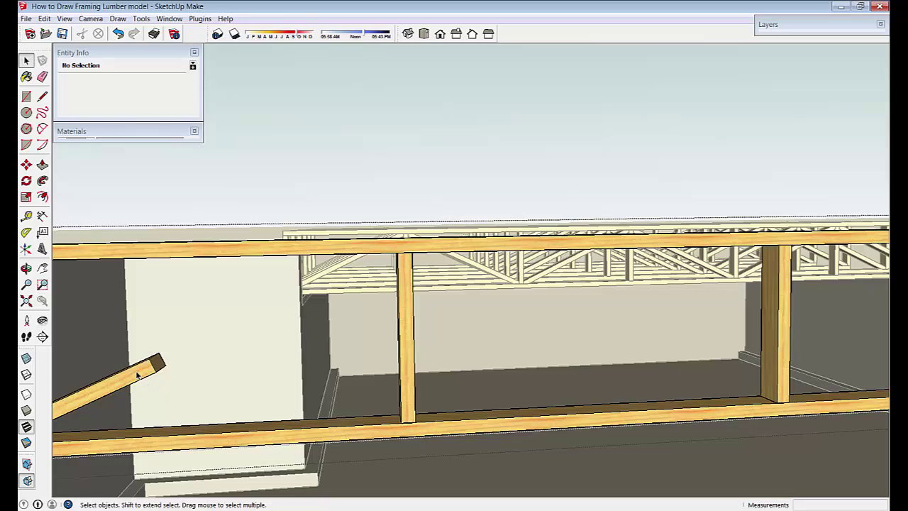
double_click(139, 375)
left_click(42, 164)
mouse_move(190, 368)
middle_mouse_down()
mouse_move(138, 405)
mouse_move(184, 421)
mouse_move(194, 360)
middle_mouse_up()
left_click(185, 348)
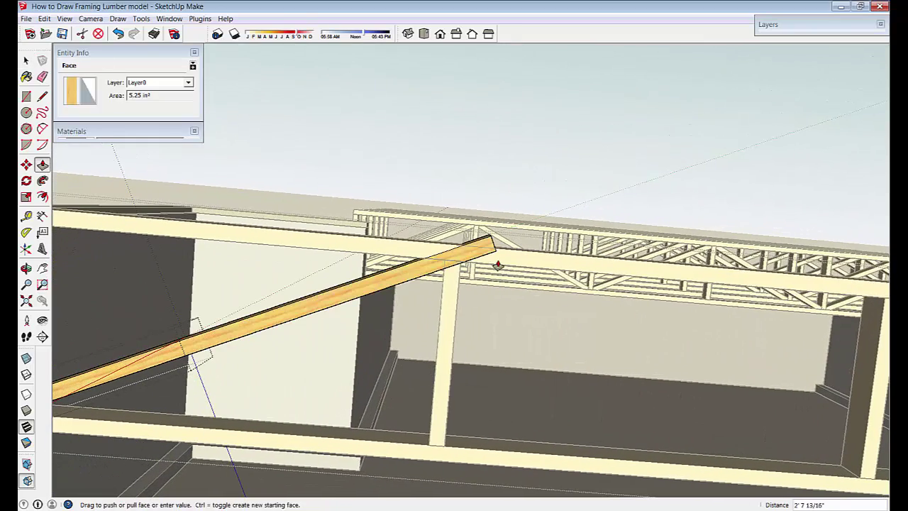
left_click(498, 265)
Extend the diagonal's lower end past the foot of the first vertical and across the bottom chord.
middle_click_drag(350, 440, 643, 292)
left_click(641, 302)
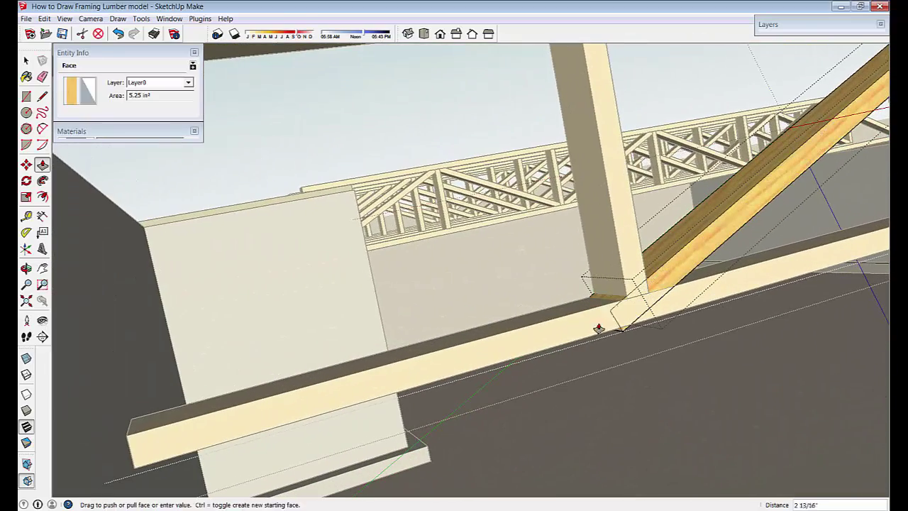
left_click(582, 337)
key("space")
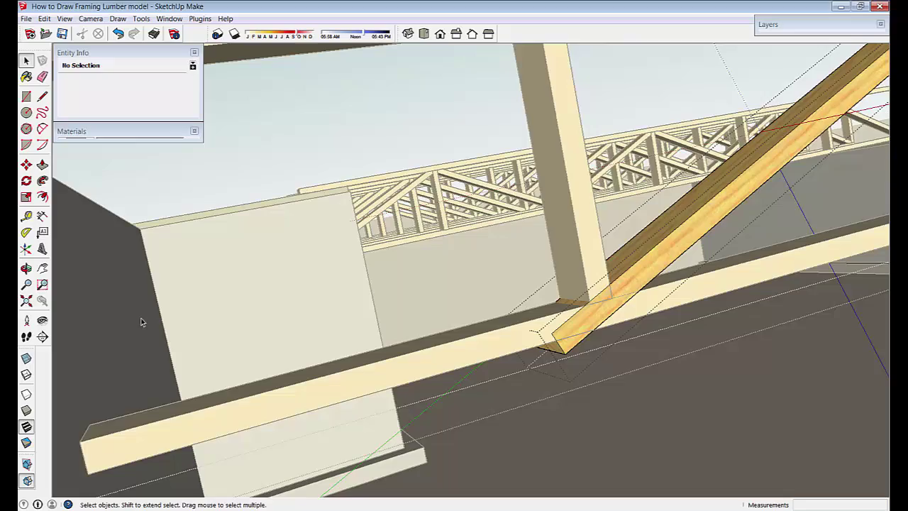
Draw cut lines on the diagonal's lower face along the vertical's inner edge and the bottom chord's upper edge.
middle_click_drag(141, 322, 131, 320)
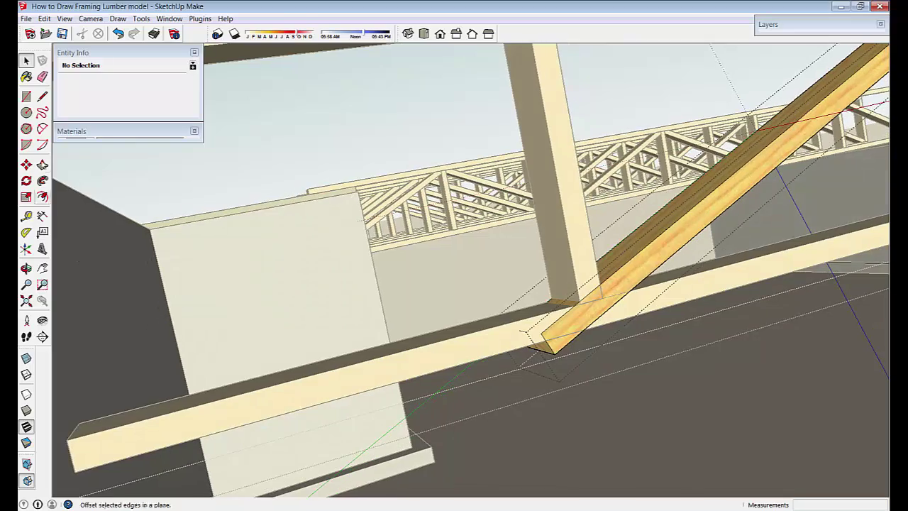
left_click(42, 99)
scroll(405, 307, "up", 3)
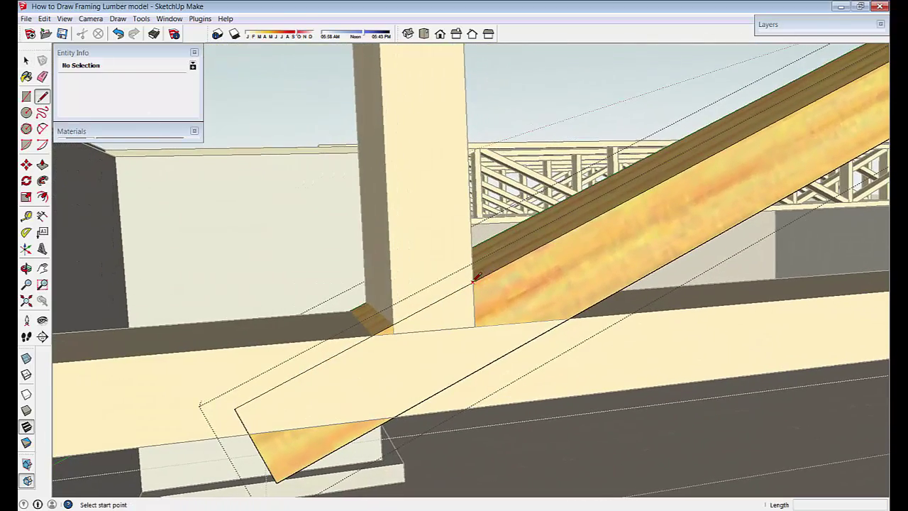
left_click(473, 281)
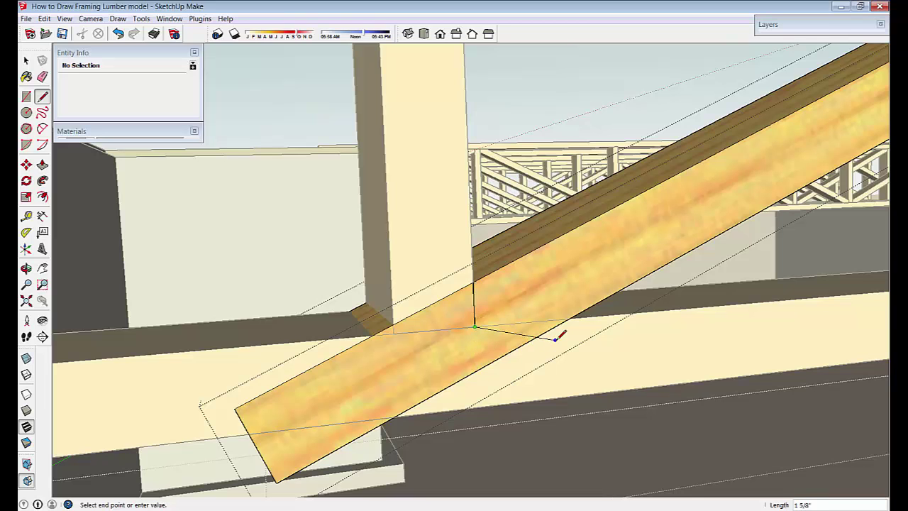
scroll(368, 336, "down", 3)
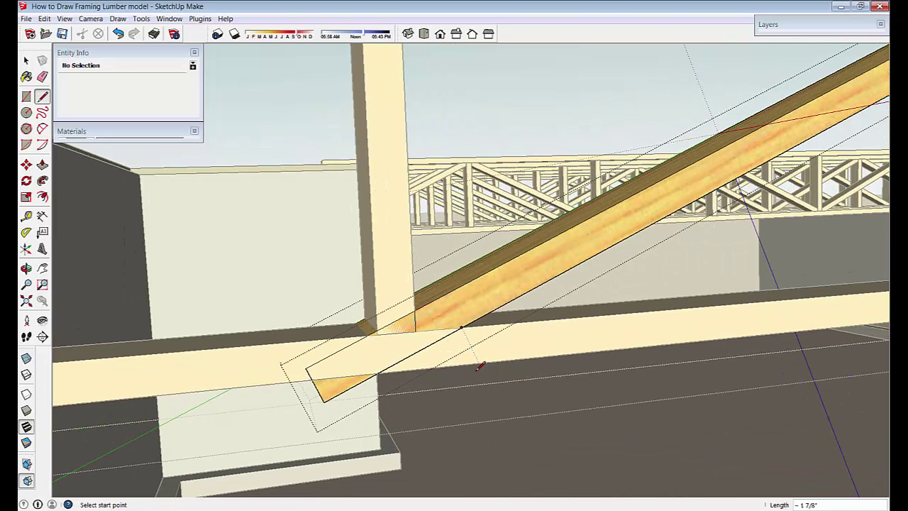
key("space")
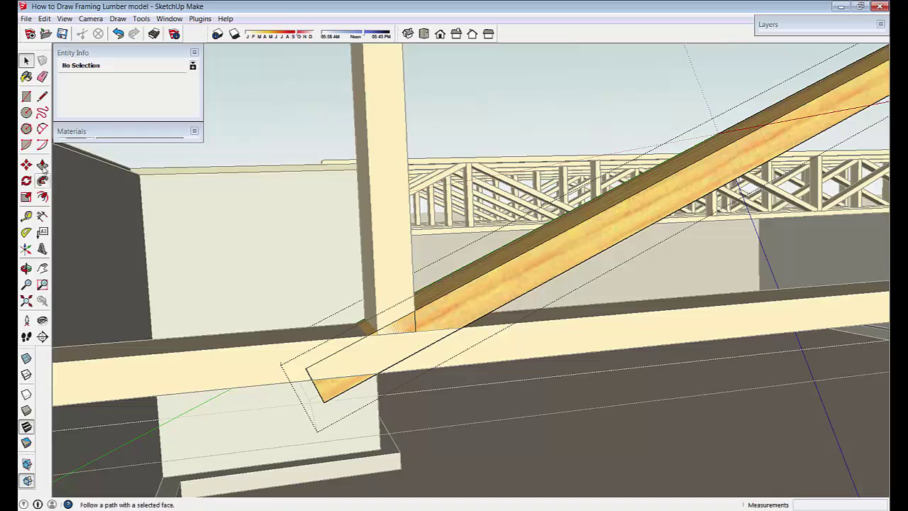
Push the waste piece off the diagonal's lower end so its foot fits against the vertical and bottom chord.
left_click(43, 164)
middle_click_drag(165, 319, 365, 364)
left_click(365, 365)
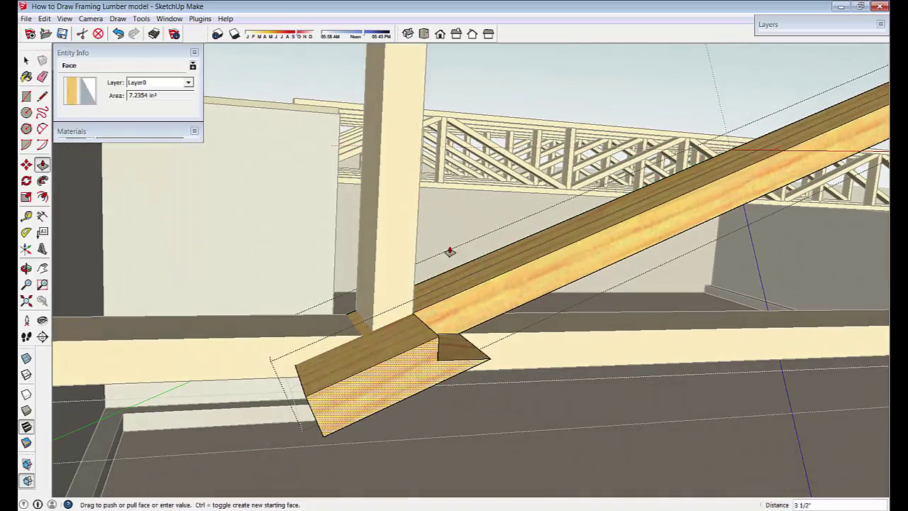
left_click(464, 279)
scroll(464, 279, "down", 4)
middle_click_drag(161, 399, 340, 397)
left_click(263, 406)
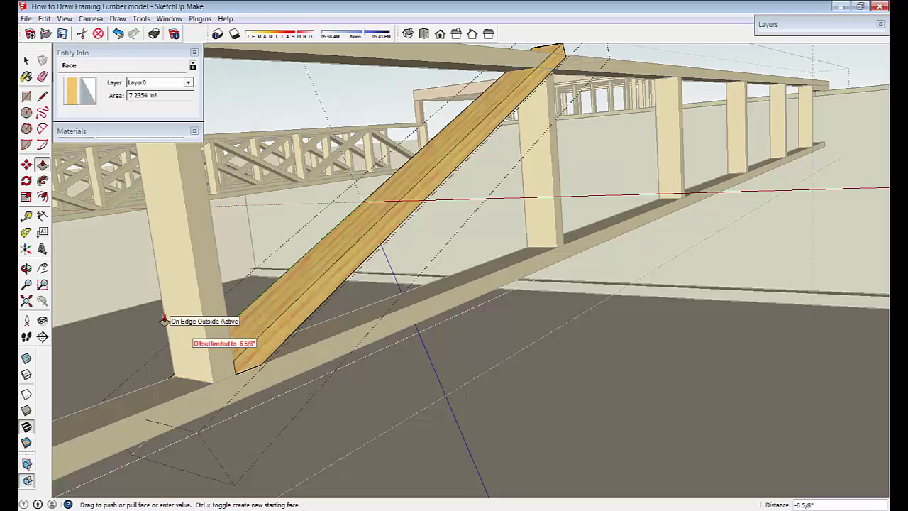
left_click_drag(164, 321, 166, 320)
Draw cut lines on the diagonal's upper end along the top chord's lower edge and the next vertical's inner edge.
middle_click_drag(166, 320, 49, 115)
left_click(42, 97)
scroll(345, 212, "up", 5)
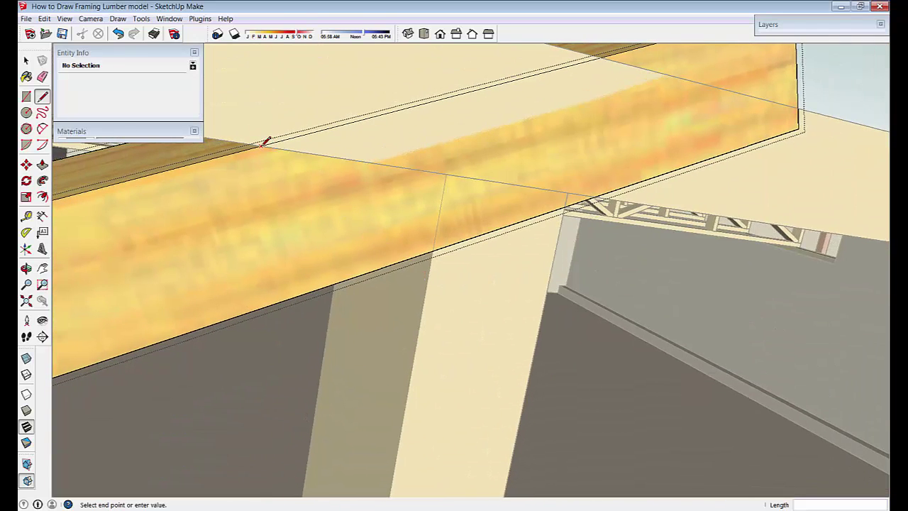
left_click(447, 173)
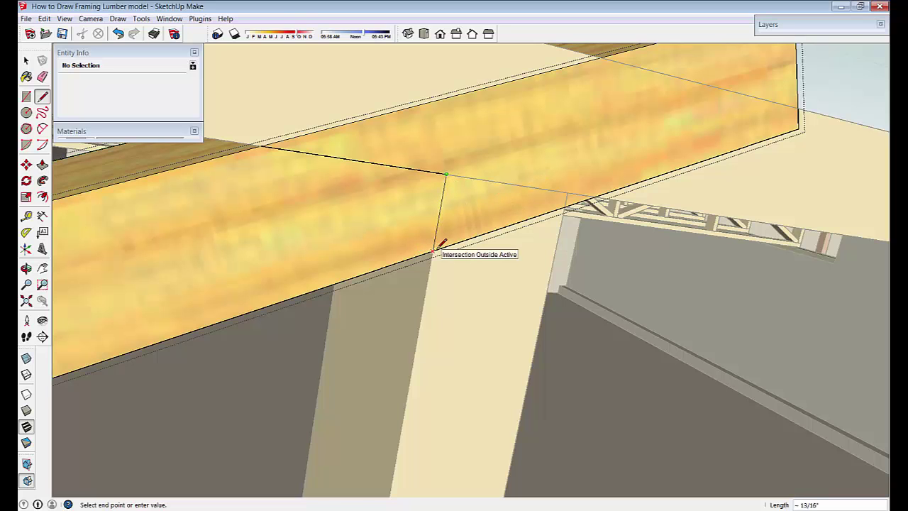
key("space")
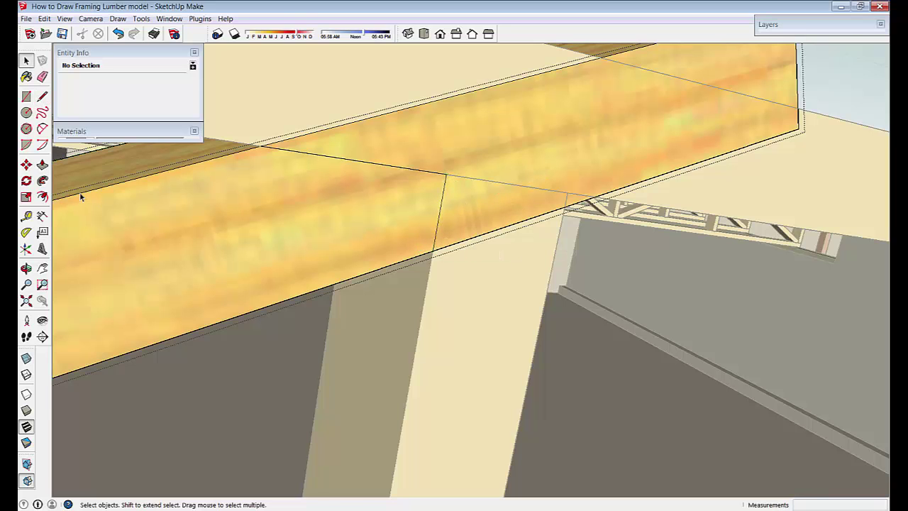
scroll(81, 197, "down", 2)
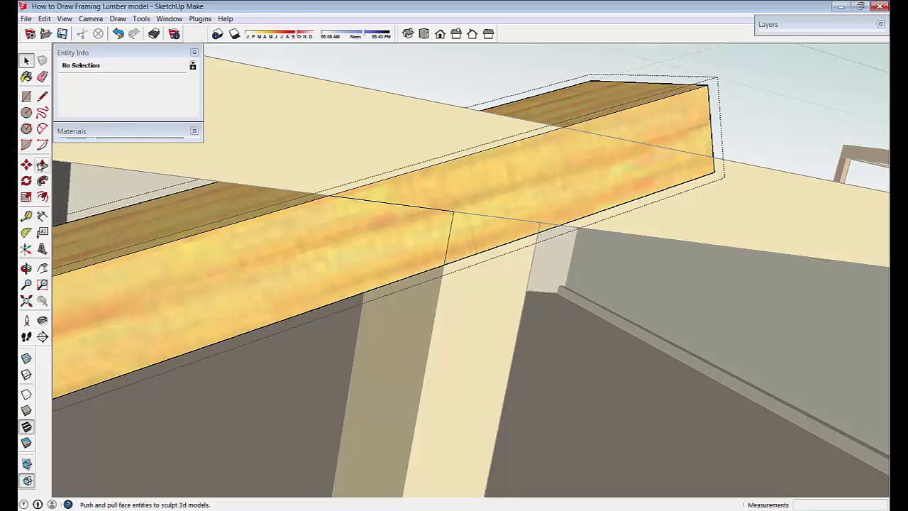
Push the waste piece 3 1/2" off the diagonal's upper end and close the diagonal's group.
left_click(41, 165)
middle_click_drag(275, 185, 588, 254)
left_click(608, 263)
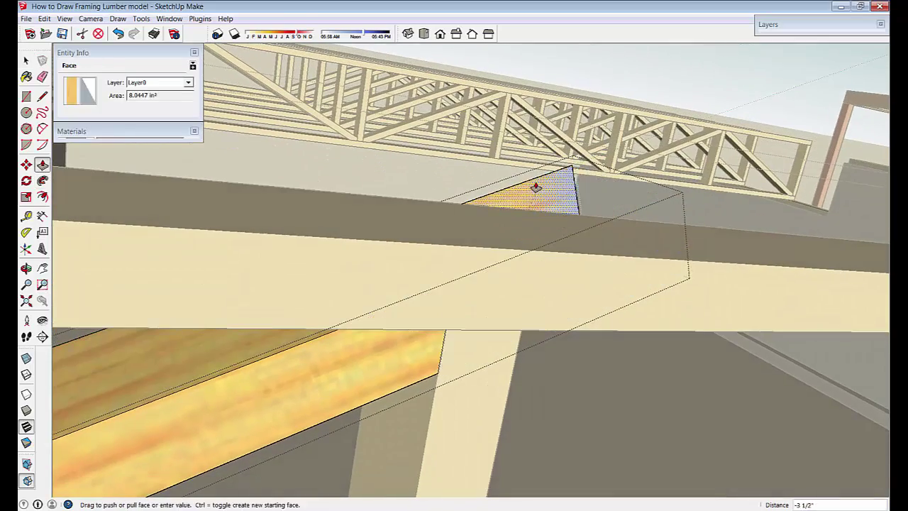
left_click_drag(535, 187, 551, 189)
middle_click_drag(551, 188, 181, 323)
key("space")
left_click(189, 312)
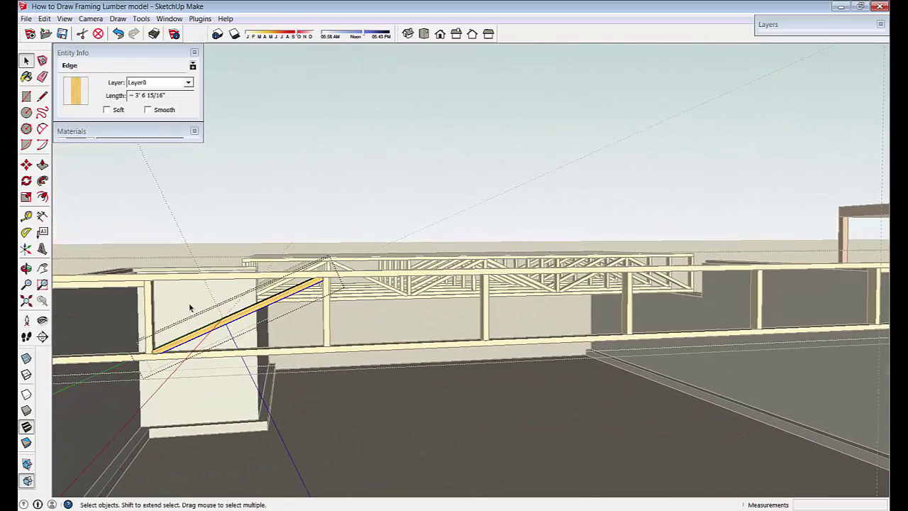
left_click(190, 308)
Rotate a copy of the trimmed diagonal 180° about the top of the second vertical so it slopes down the opposite way.
left_click(243, 318)
middle_click_drag(264, 346, 255, 358)
scroll(103, 339, "up", 2)
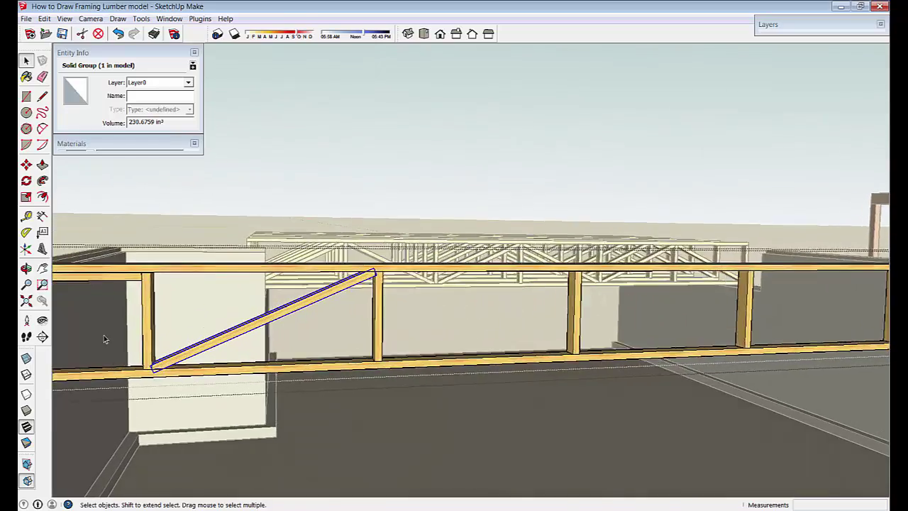
scroll(187, 311, "up", 2)
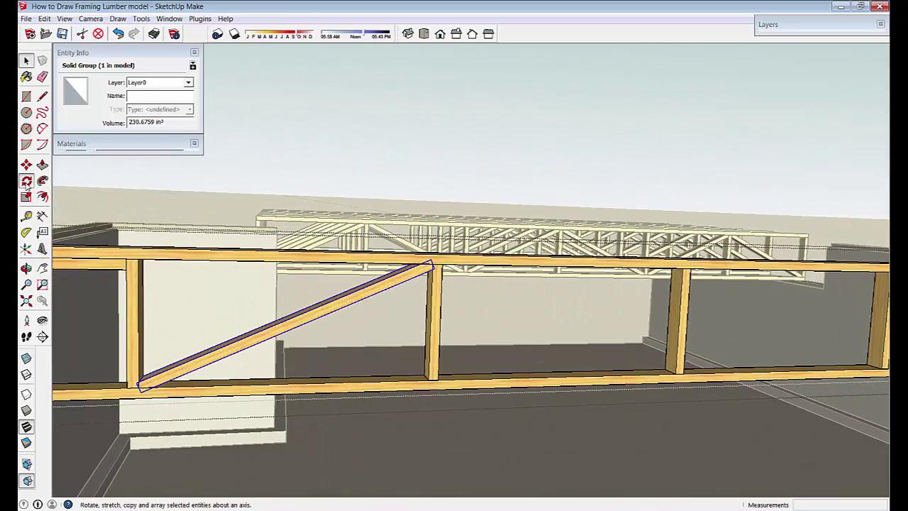
left_click(26, 180)
scroll(300, 304, "up", 2)
middle_click_drag(311, 311, 438, 303)
scroll(438, 303, "up", 3)
middle_click_drag(517, 243, 420, 304)
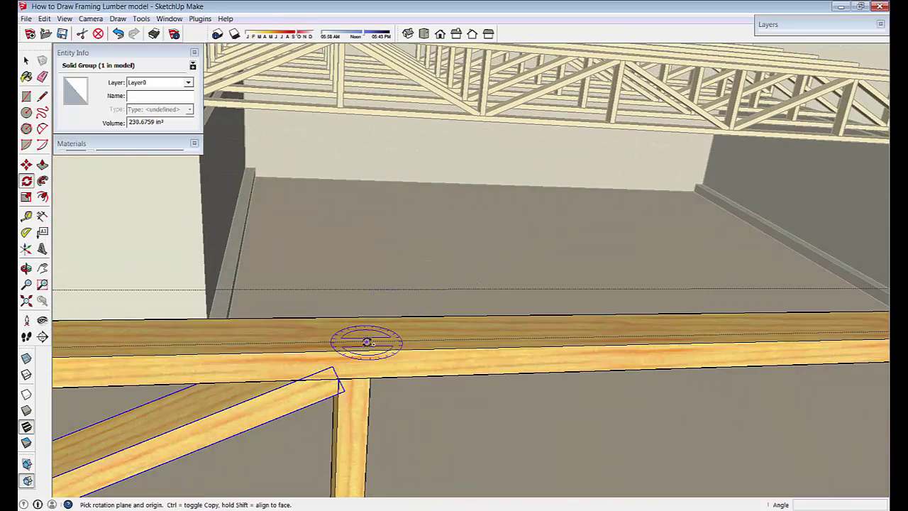
left_click(293, 385)
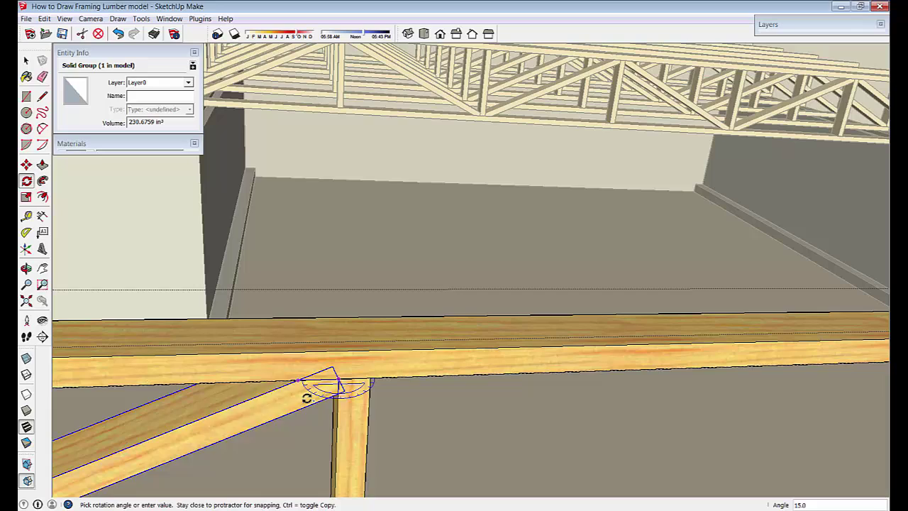
left_click(431, 378)
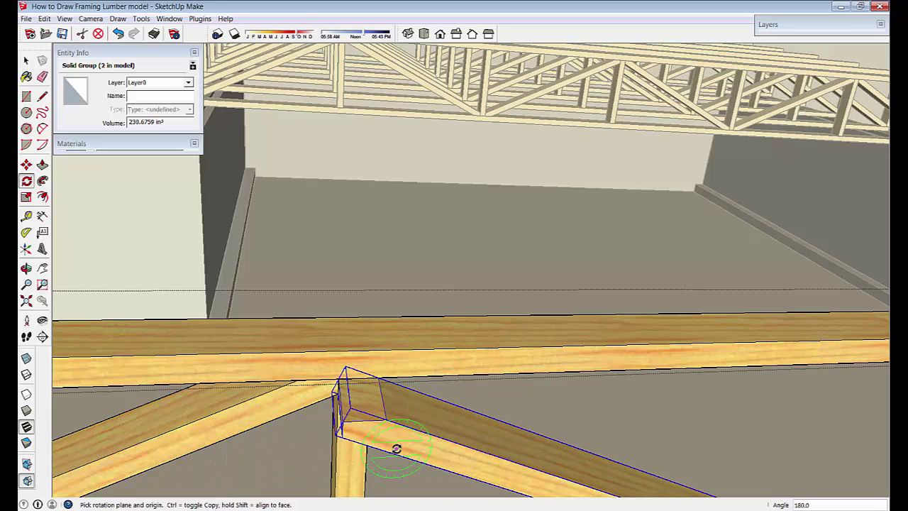
Move the rotated diagonal 1 1/2" to the vertical's far side and 3 1/2" crosswise so it lines up with the truss.
key("m")
middle_click_drag(355, 426, 384, 292, "shift")
left_click(370, 253)
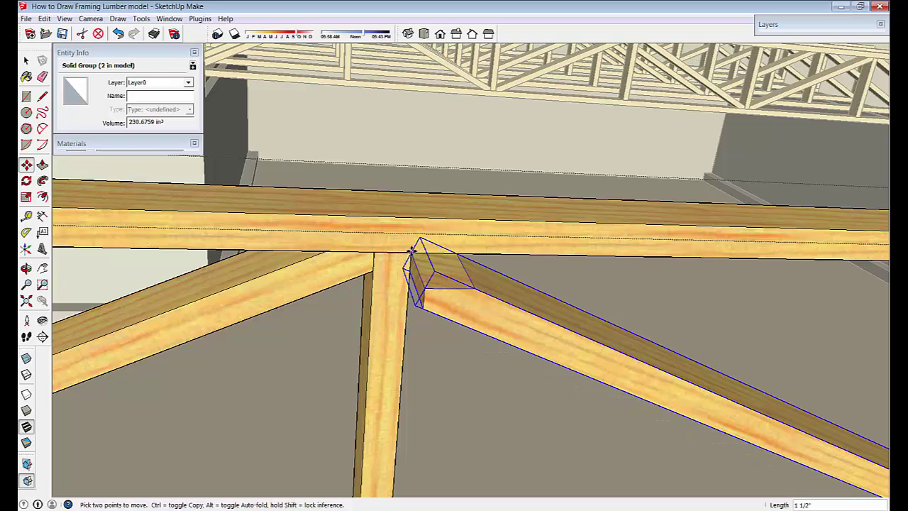
middle_click_drag(411, 251, 460, 301)
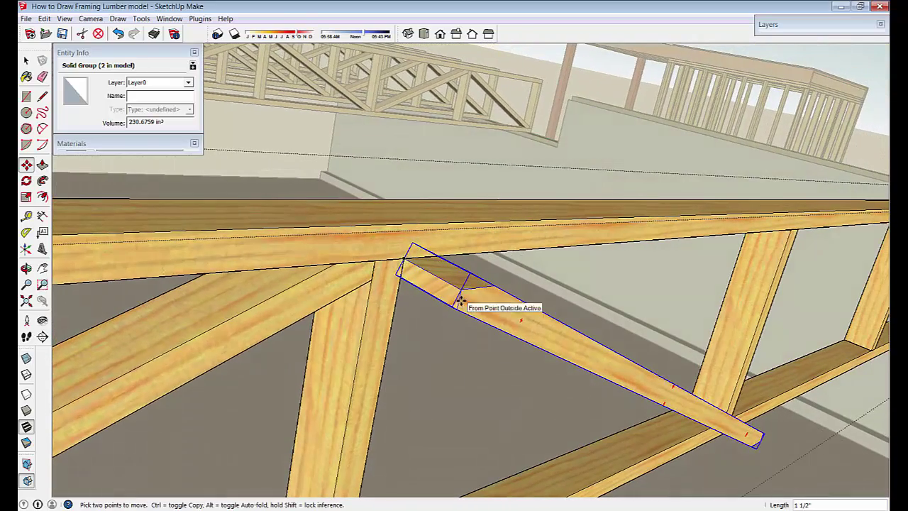
left_click(405, 260)
scroll(413, 261, "down", 3)
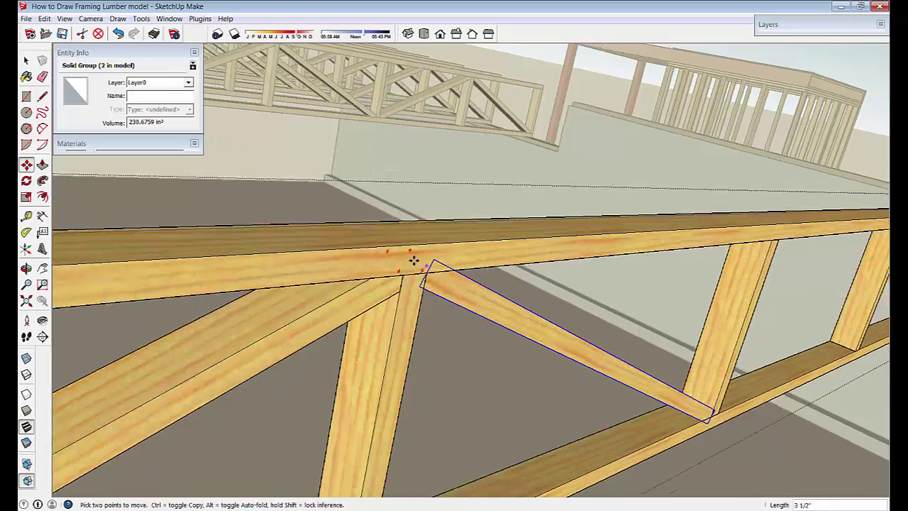
middle_click_drag(369, 325, 318, 381)
key("space")
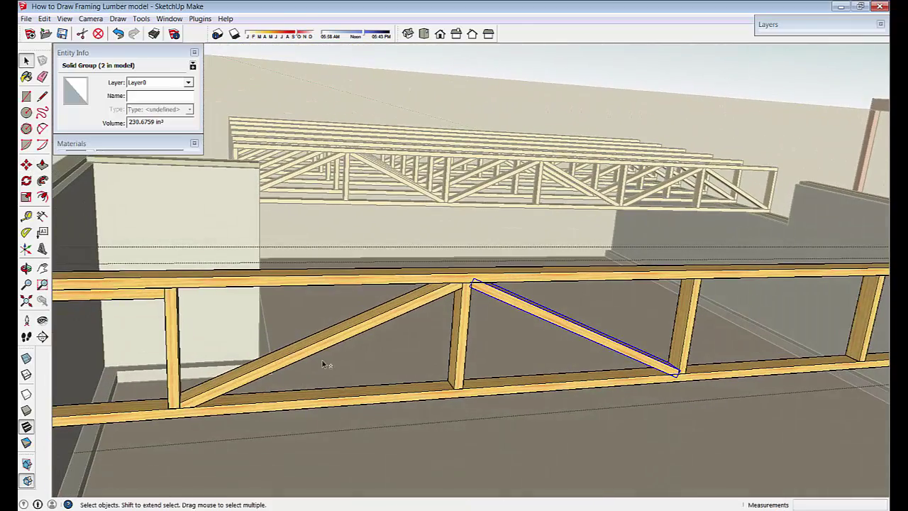
Copy both diagonals along the truss so the copied pair ends at the foot of the last vertical.
left_click(324, 347, "shift")
scroll(324, 347, "down", 5)
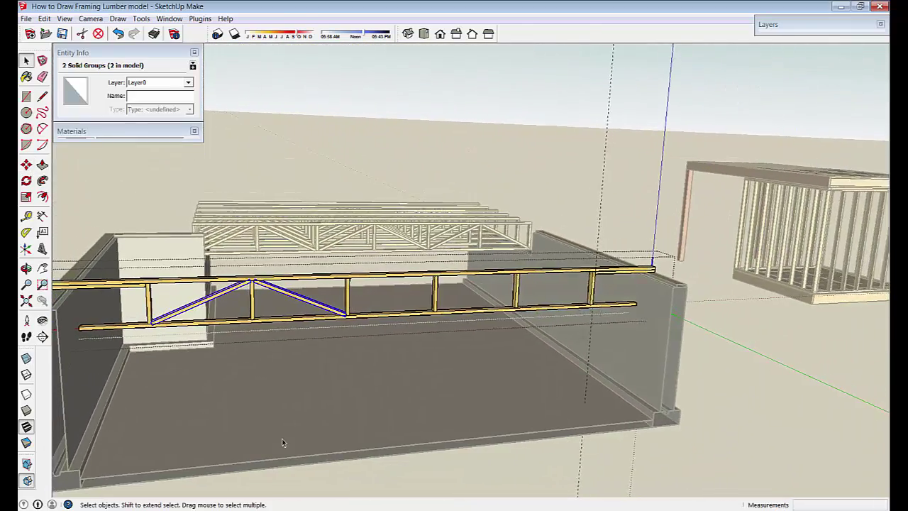
scroll(282, 438, "up", 2)
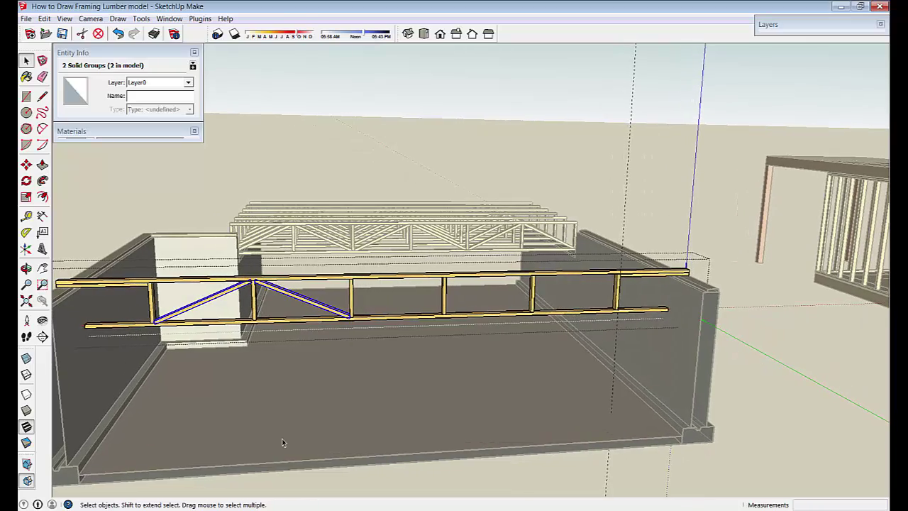
key("m")
scroll(318, 410, "up", 3)
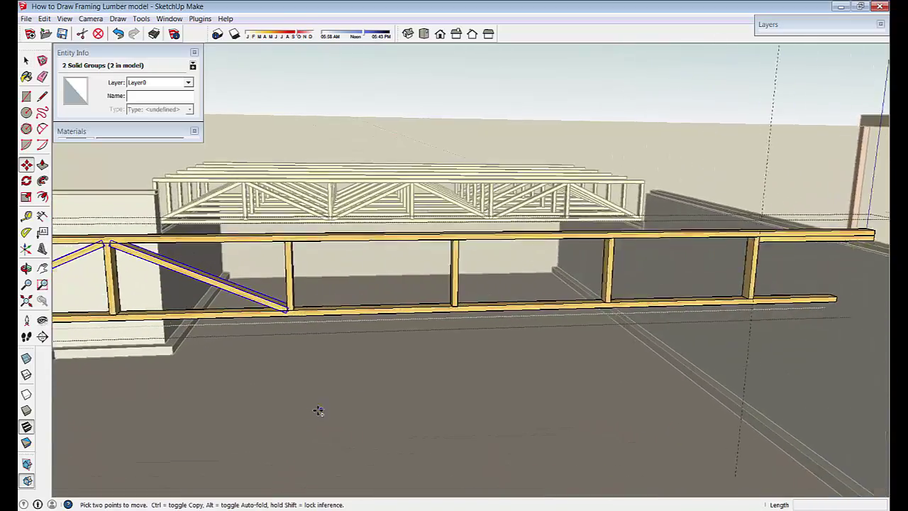
scroll(318, 410, "up", 4)
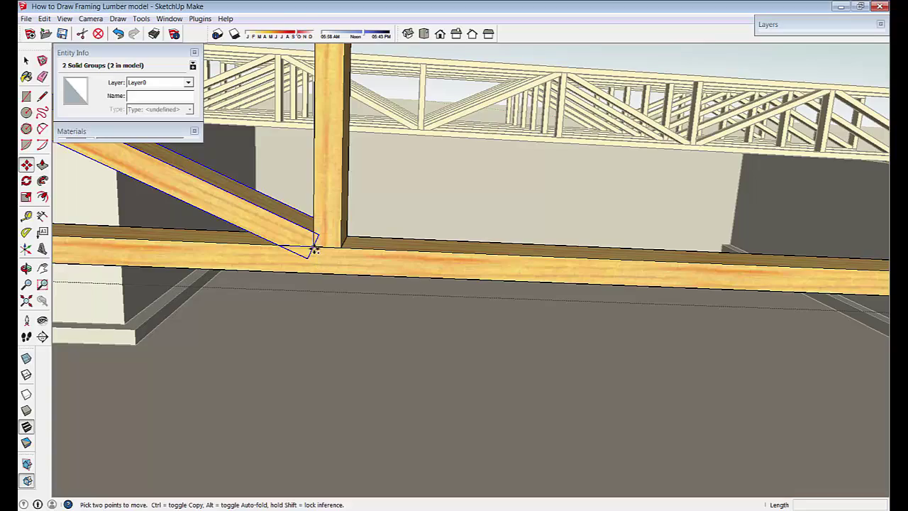
key("ctrl")
left_click(312, 245)
scroll(312, 244, "down", 6)
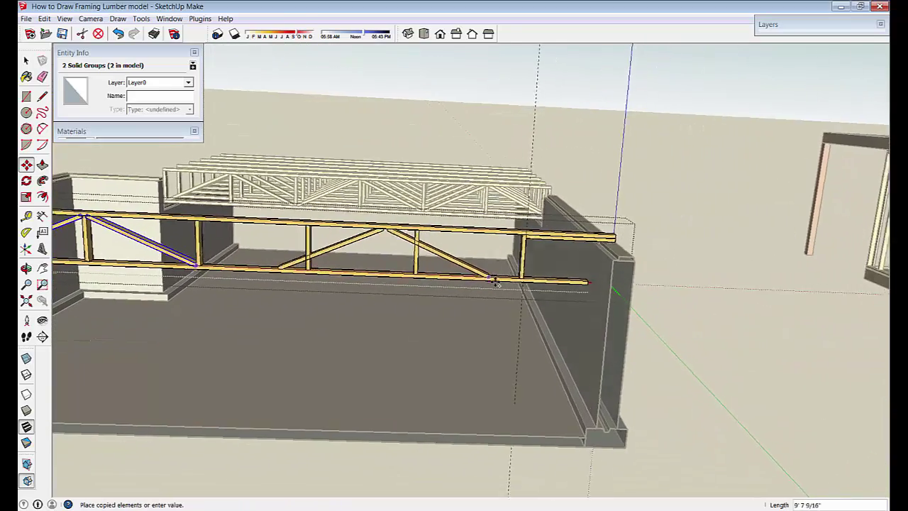
left_click(523, 283)
middle_click_drag(341, 288, 376, 292)
scroll(376, 292, "up", 5)
key("space")
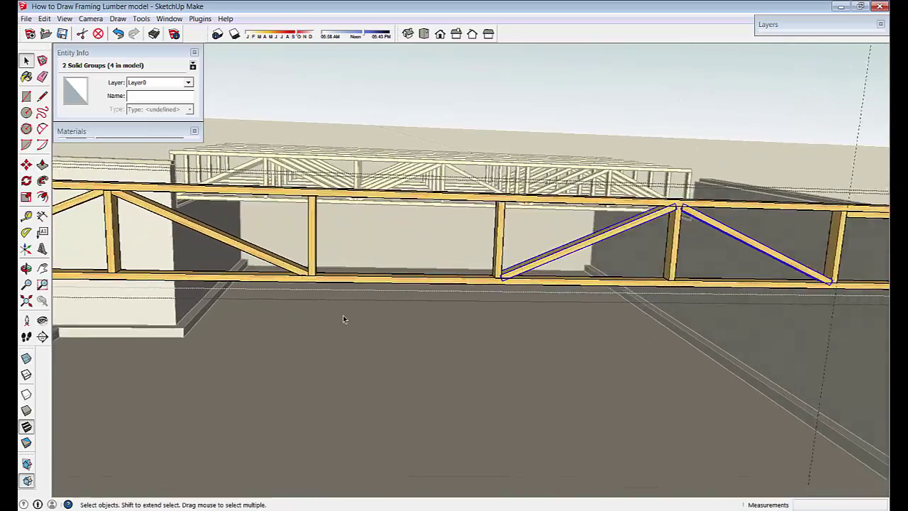
Examine the truss's diagonal web layout and the open middle bay between the two diagonal pairs.
scroll(344, 318, "down", 3)
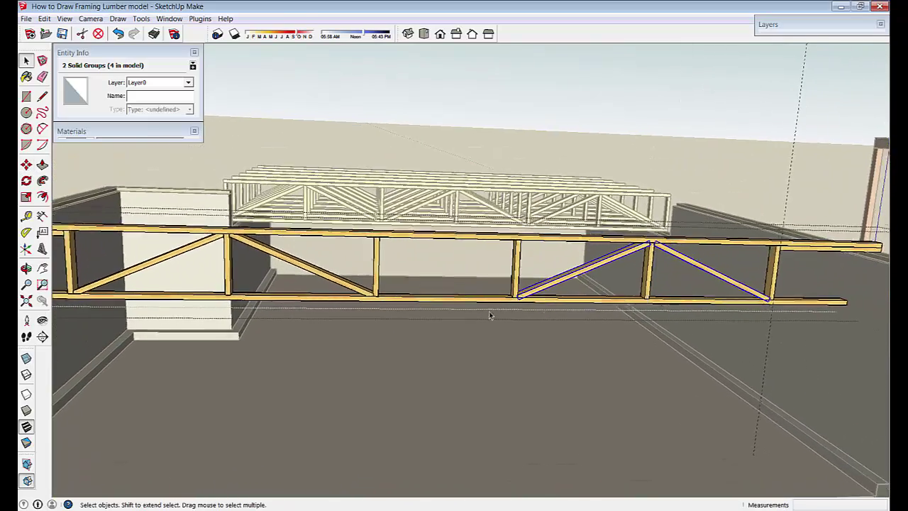
scroll(558, 286, "up", 2)
scroll(472, 291, "up", 2)
middle_click_drag(519, 283, 552, 317, "shift")
scroll(412, 283, "down", 1)
scroll(268, 241, "up", 2)
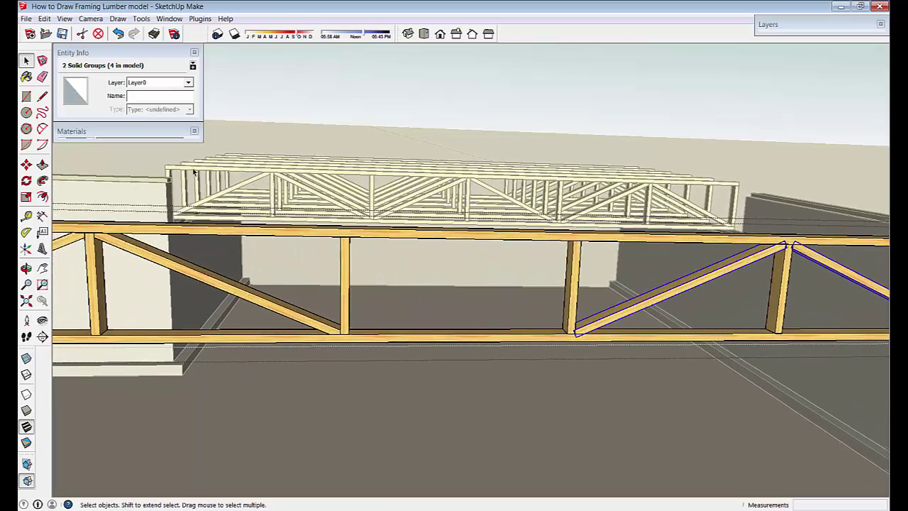
middle_click_drag(136, 185, 57, 176)
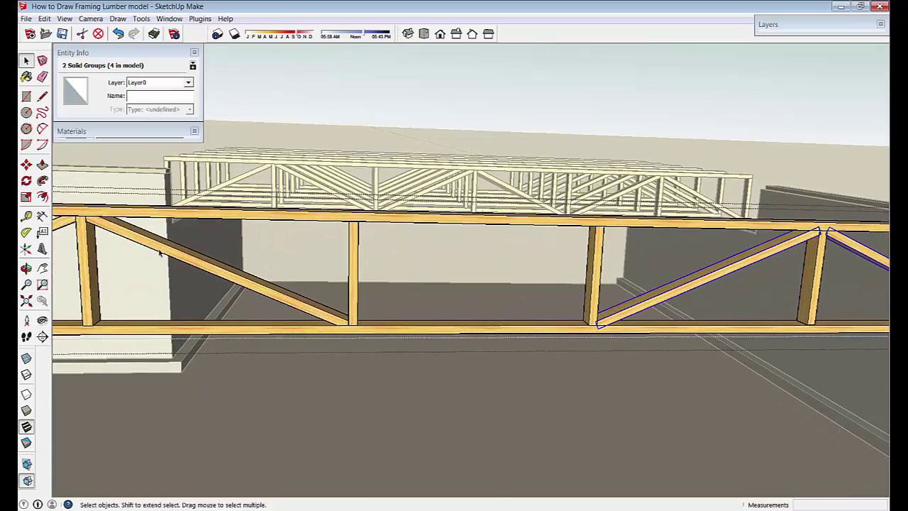
scroll(86, 279, "down", 2)
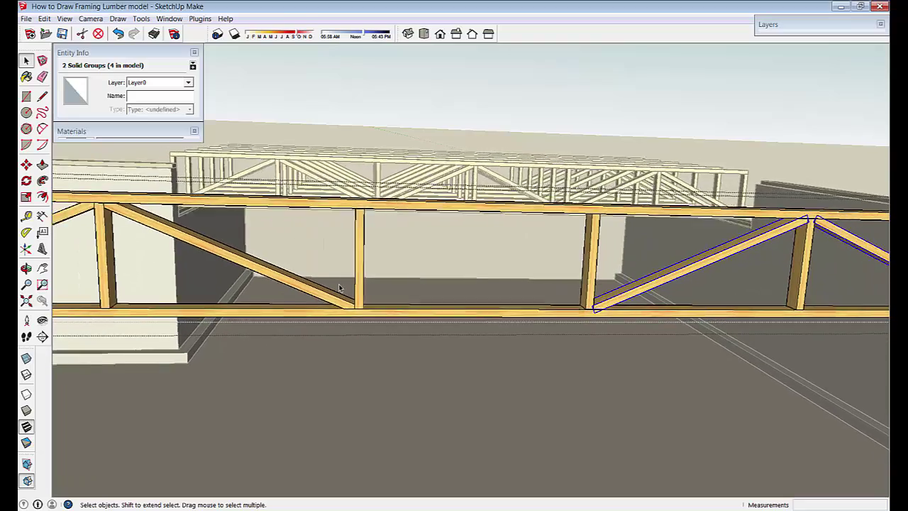
middle_click_drag(149, 211, 121, 209)
scroll(123, 216, "down", 1)
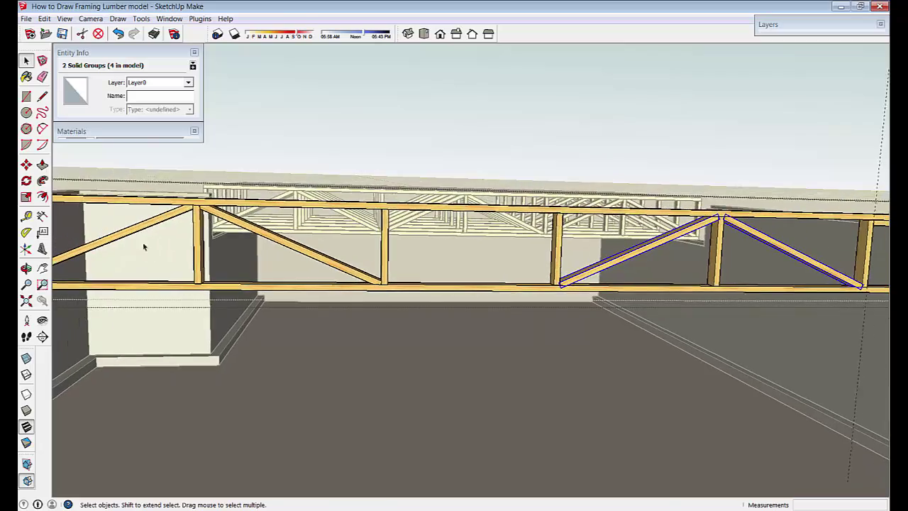
scroll(248, 289, "down", 3)
scroll(255, 301, "down", 1)
scroll(425, 293, "down", 1)
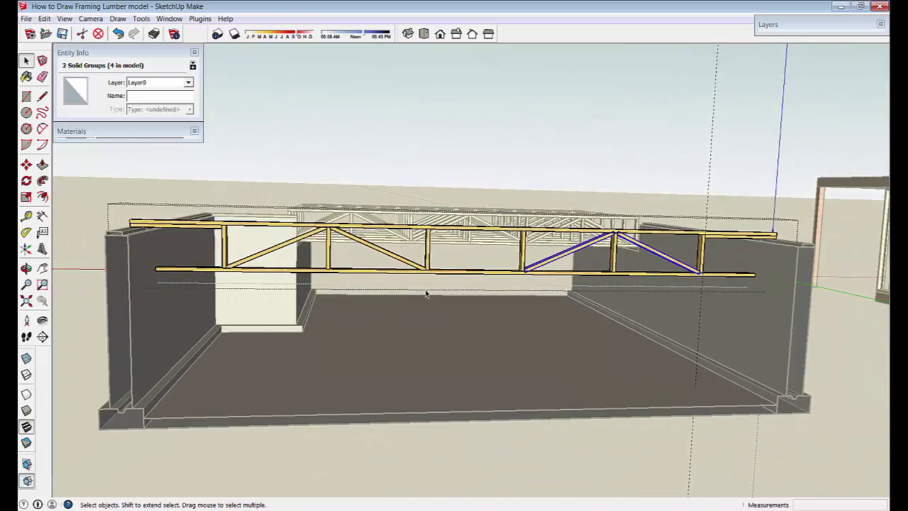
scroll(504, 282, "up", 1)
scroll(317, 279, "up", 5)
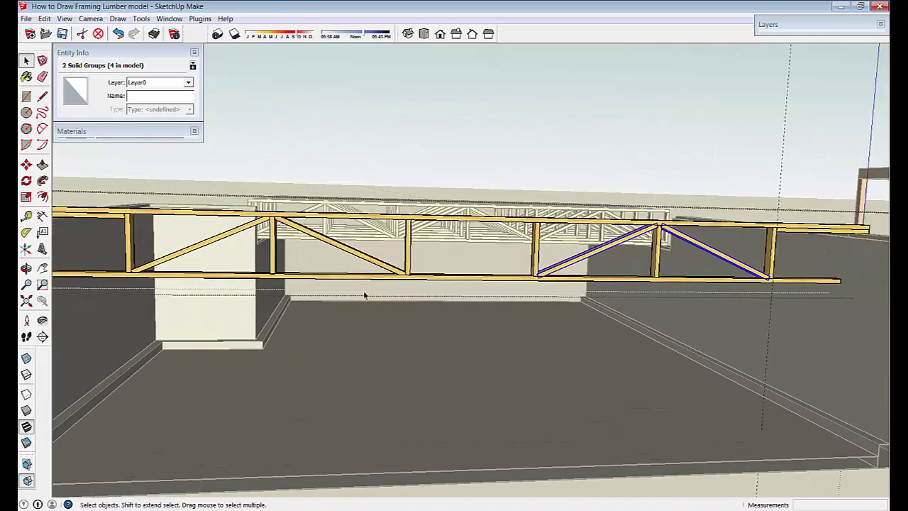
scroll(234, 207, "up", 1)
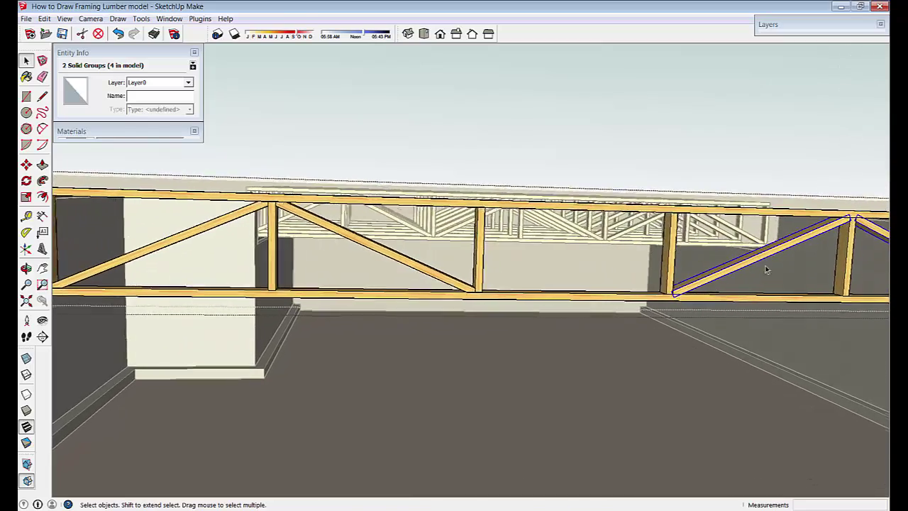
scroll(766, 267, "down", 1)
scroll(638, 284, "up", 1)
middle_click_drag(383, 304, 436, 302)
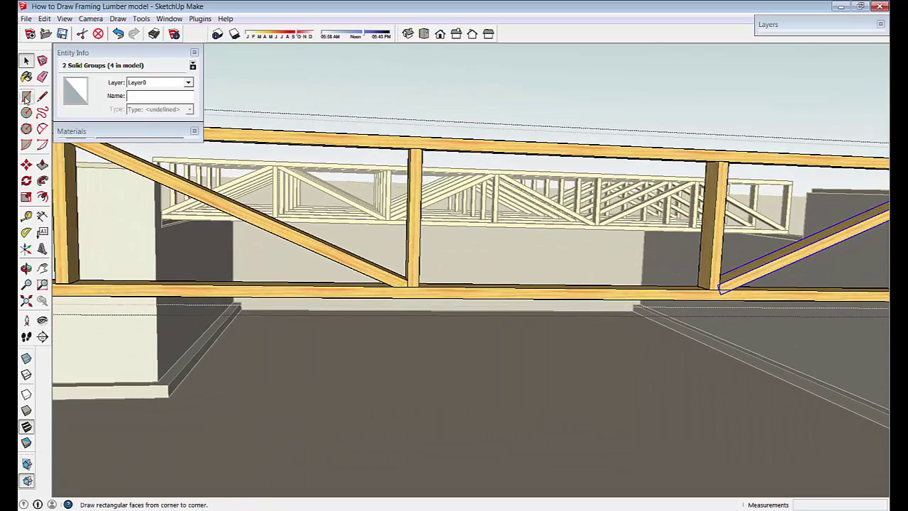
Draw a rectangle filling the open middle bay between the verticals and chords, and make it a group.
middle_click_drag(435, 304, 413, 314)
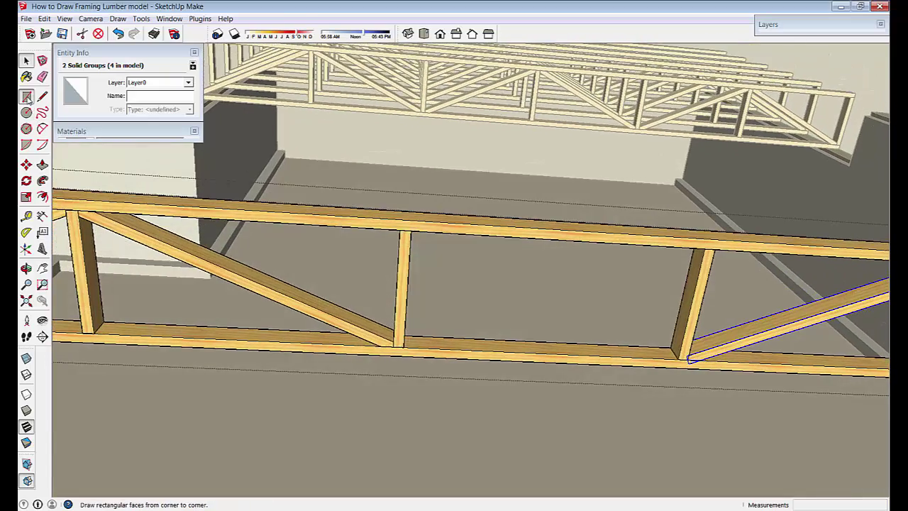
left_click(27, 98)
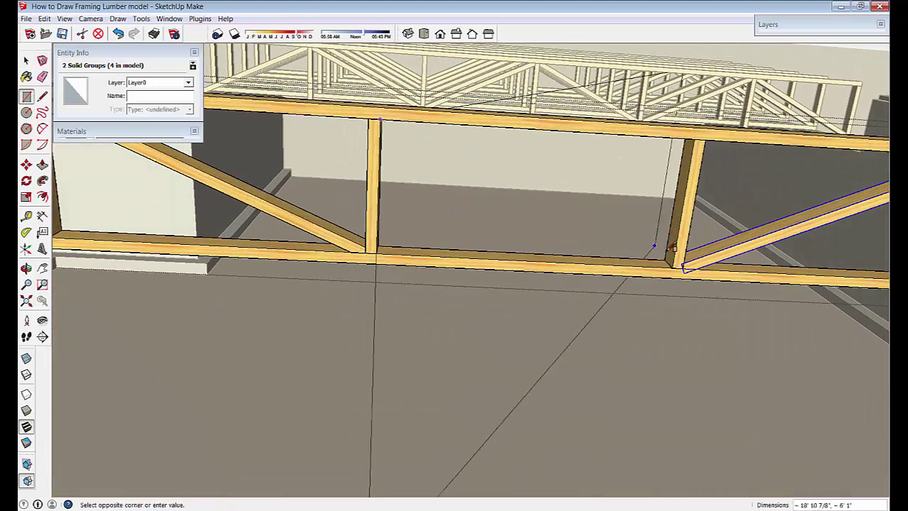
left_click(678, 264)
key("space")
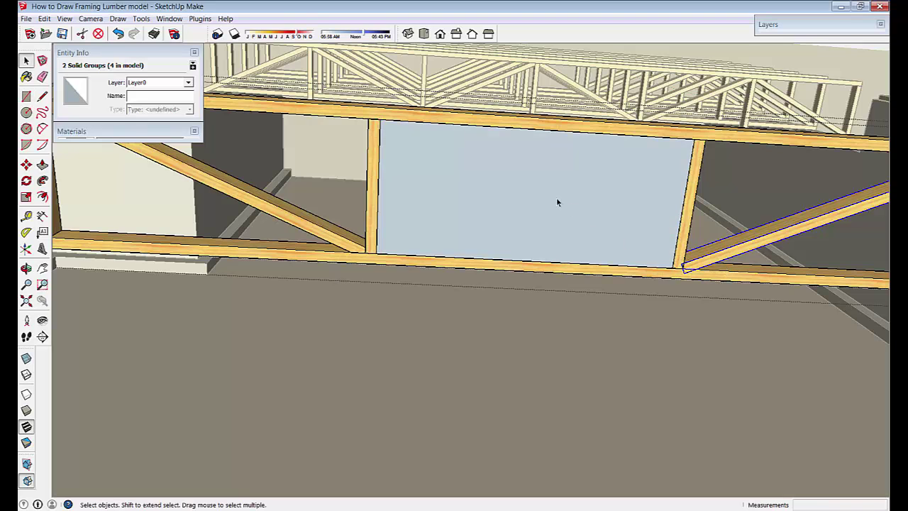
double_click(556, 199)
right_click(557, 202)
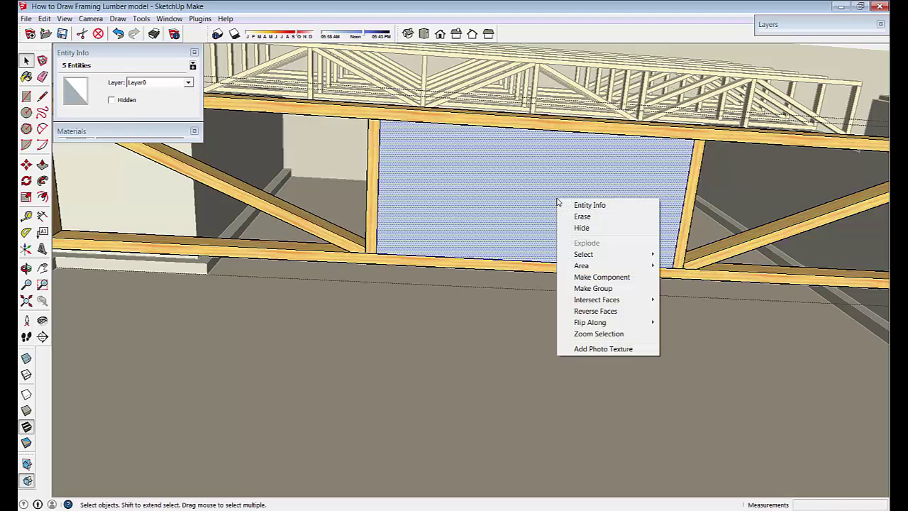
left_click(593, 288)
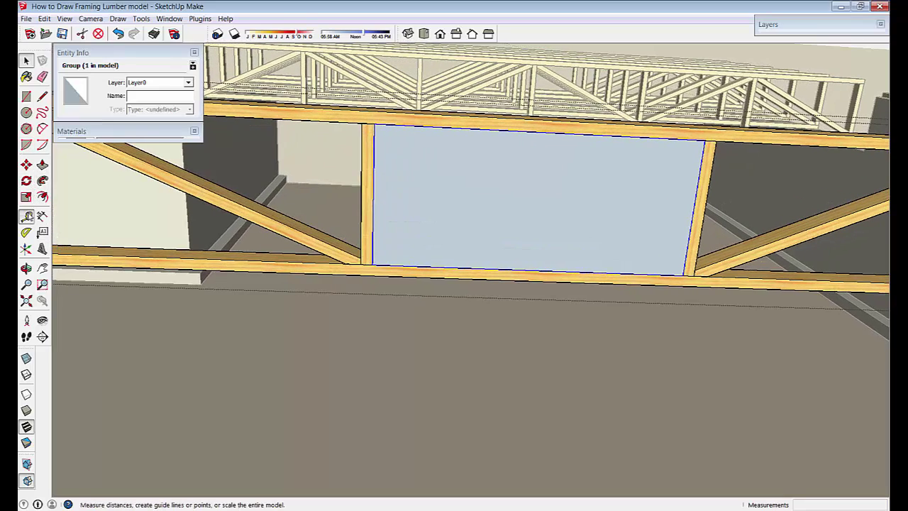
Place a vertical guide line through the middle of the center bay's rectangle, and reopen the truss component for editing.
left_click(27, 216)
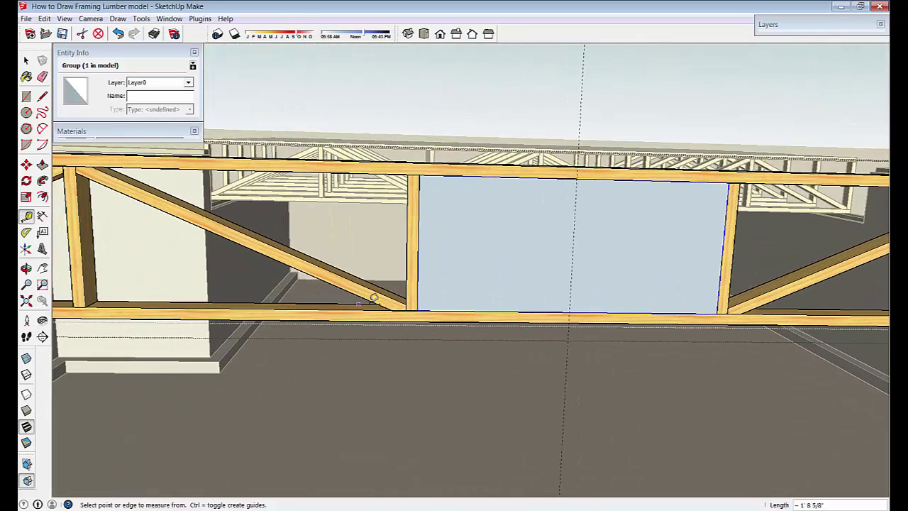
key("space")
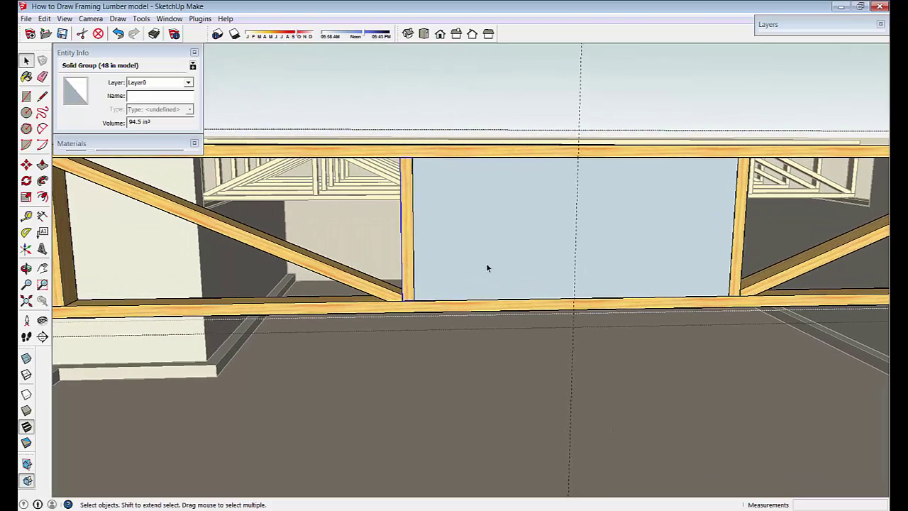
left_click(277, 132)
double_click(288, 155)
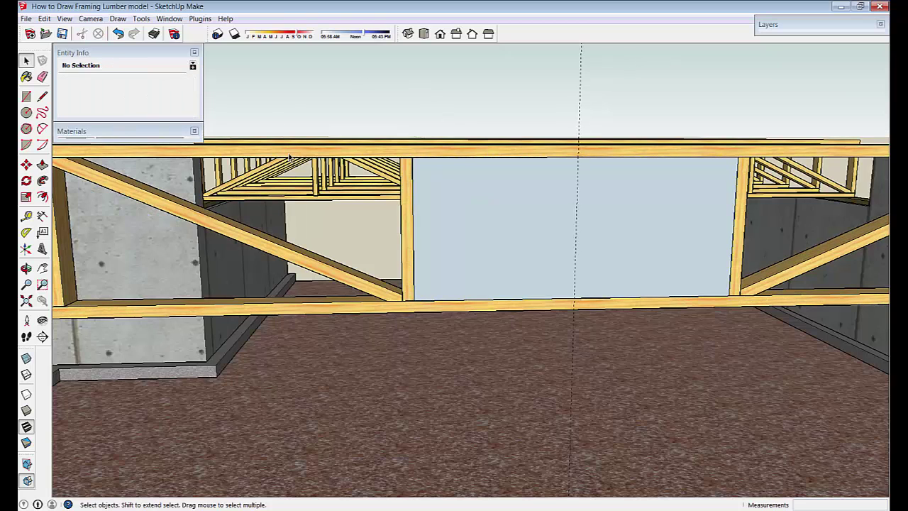
left_click(438, 194)
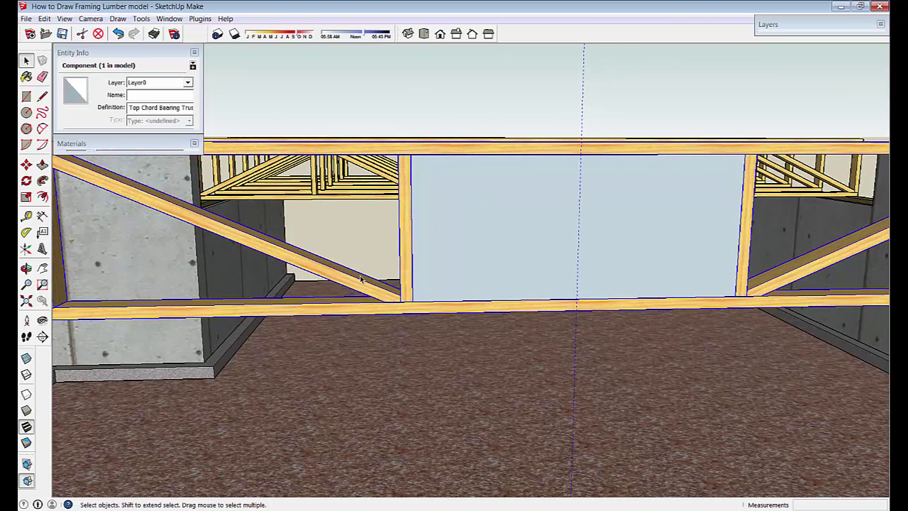
double_click(361, 279)
Copy the vertical at the edge of the middle bay 3/4" along the truss into the bay.
left_click(408, 184)
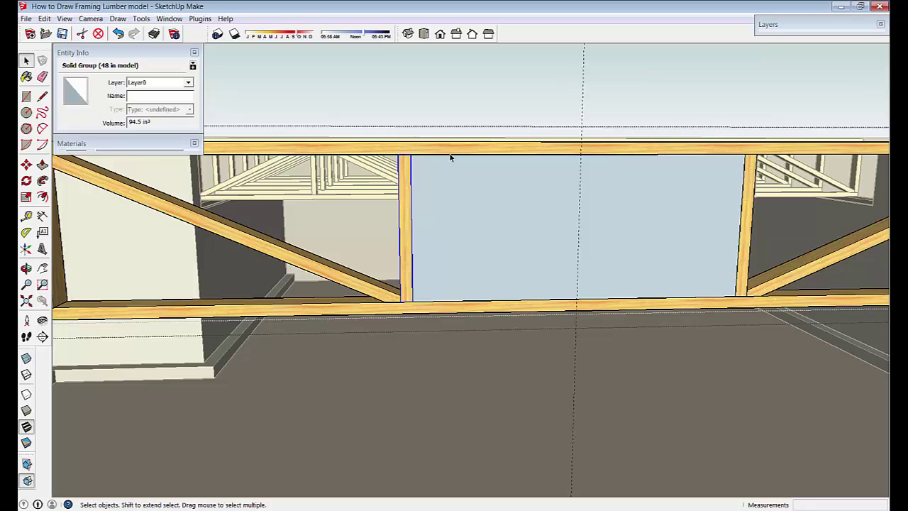
left_click(521, 245)
scroll(531, 249, "up", 3)
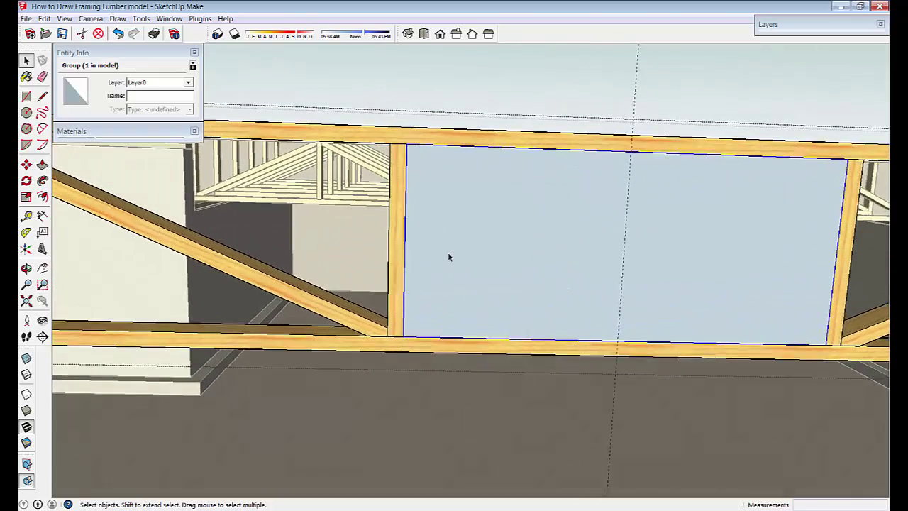
middle_click_drag(416, 277, 427, 310)
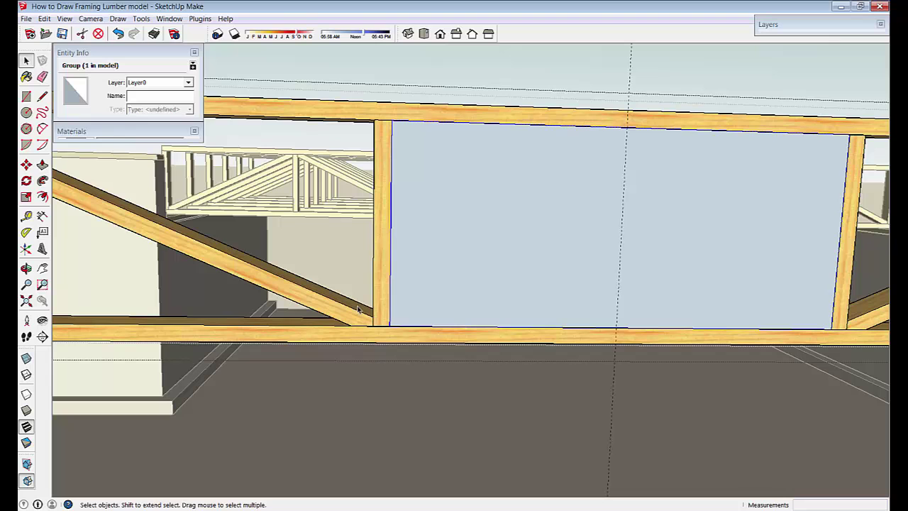
middle_click_drag(387, 276, 447, 275)
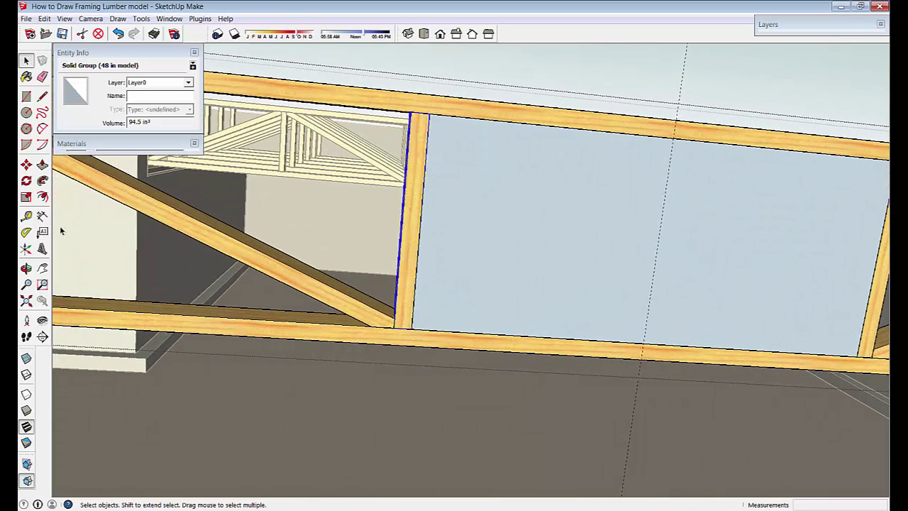
left_click(26, 181)
scroll(477, 270, "up", 2)
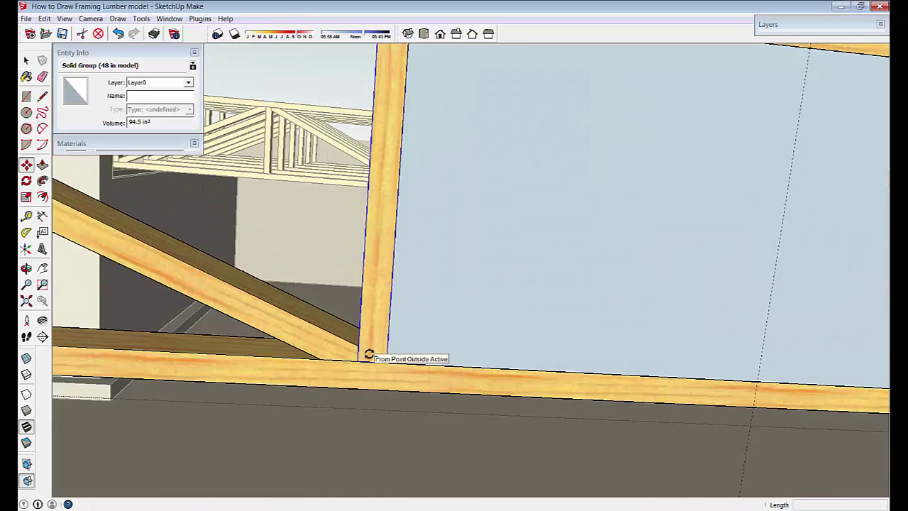
middle_click_drag(369, 355, 330, 341)
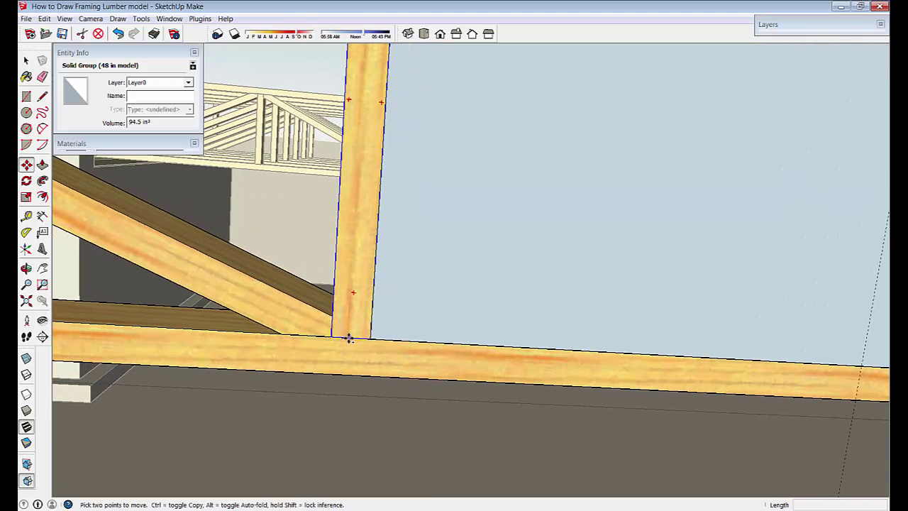
key("ctrl")
left_click(349, 339)
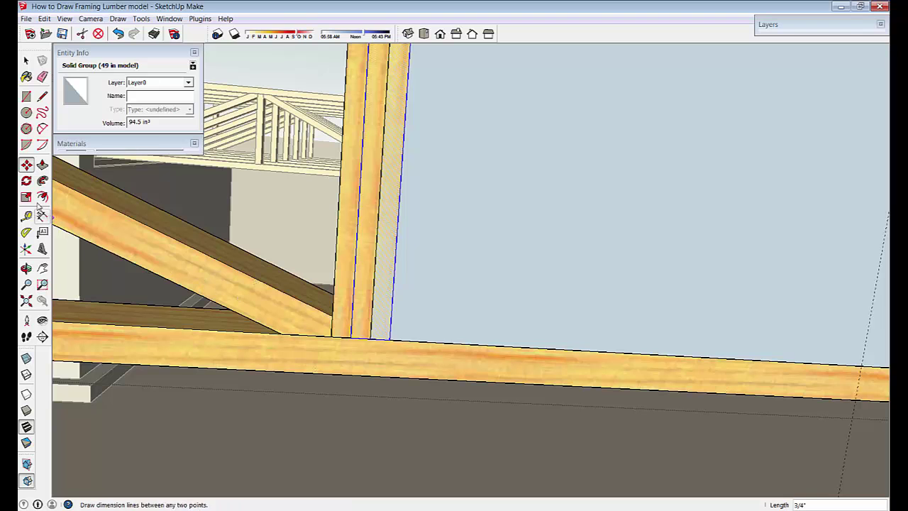
Rotate the copied vertical about the original's foot so it slopes toward the guide line at the top chord.
left_click(26, 181)
middle_click_drag(336, 351, 385, 345)
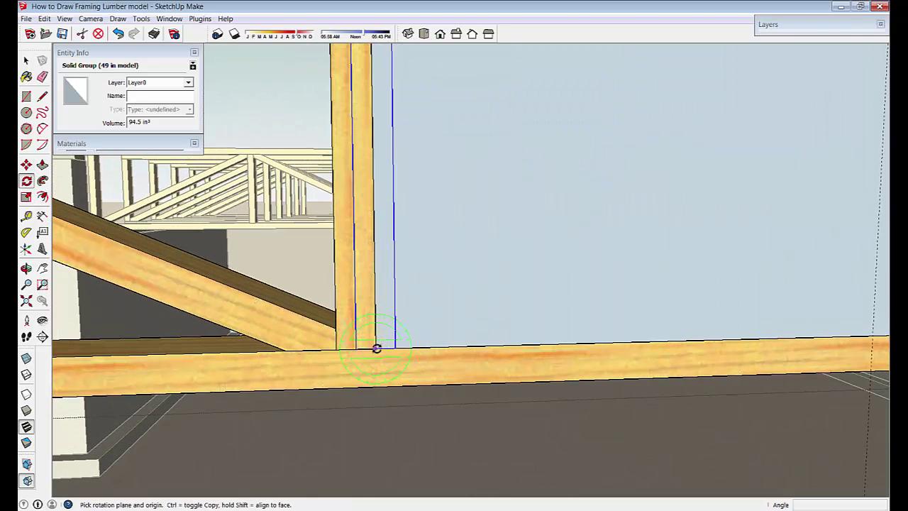
left_click(373, 221)
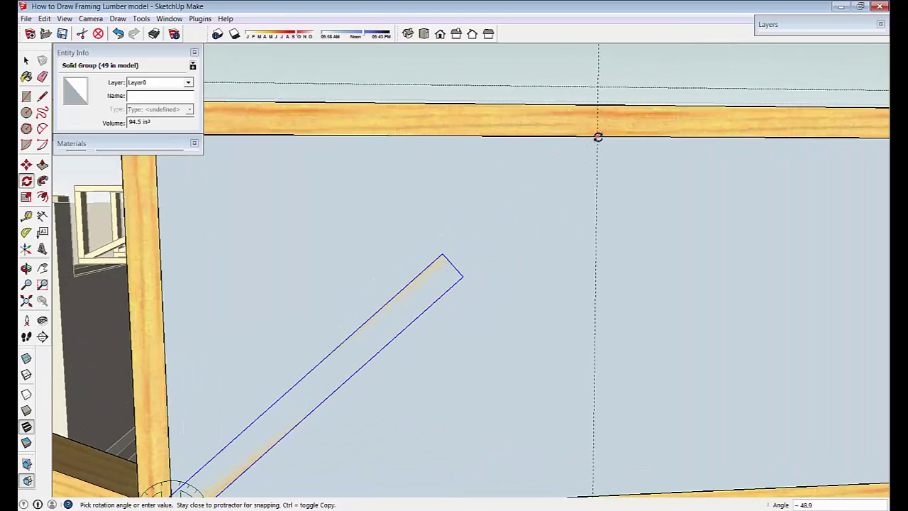
left_click(598, 137)
scroll(535, 316, "down", 3)
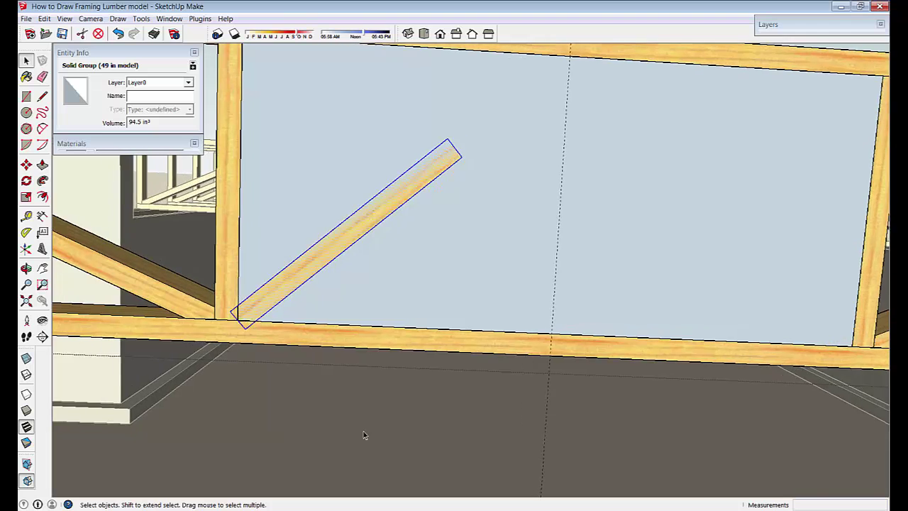
Extend both ends of the sloped member with Push/Pull so they run past the top and bottom chords.
scroll(615, 281, "up", 2)
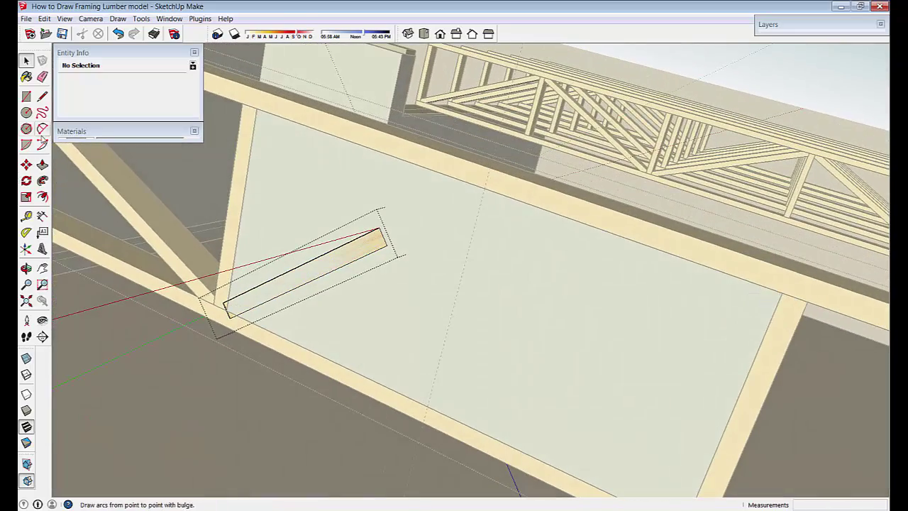
left_click(42, 165)
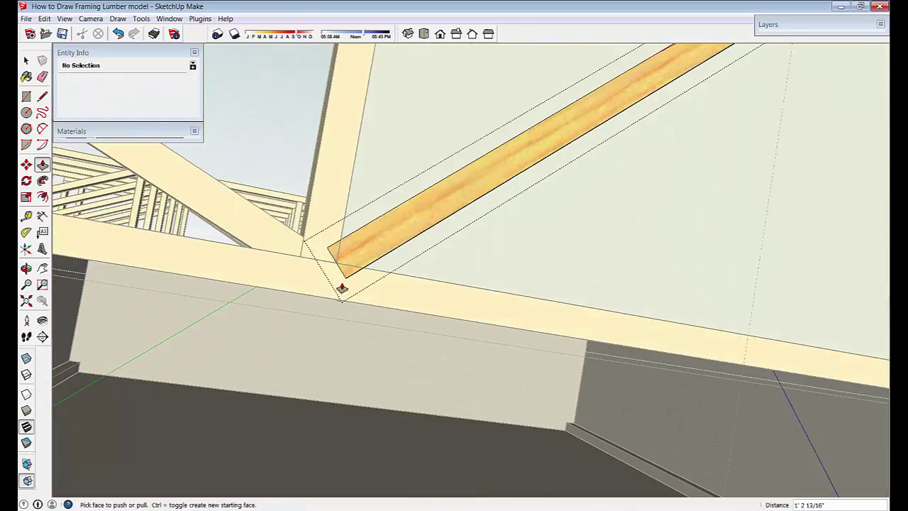
middle_click_drag(350, 283, 360, 267)
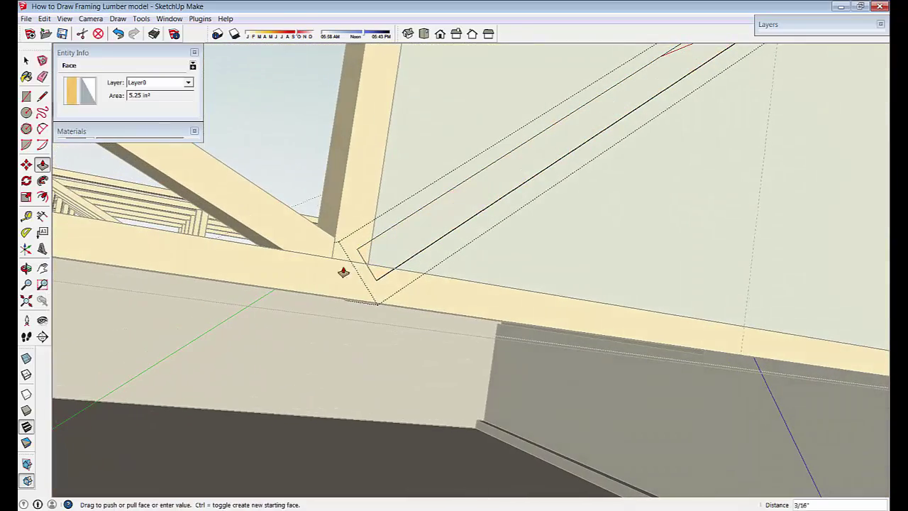
left_click(291, 304)
middle_click_drag(291, 303, 35, 162)
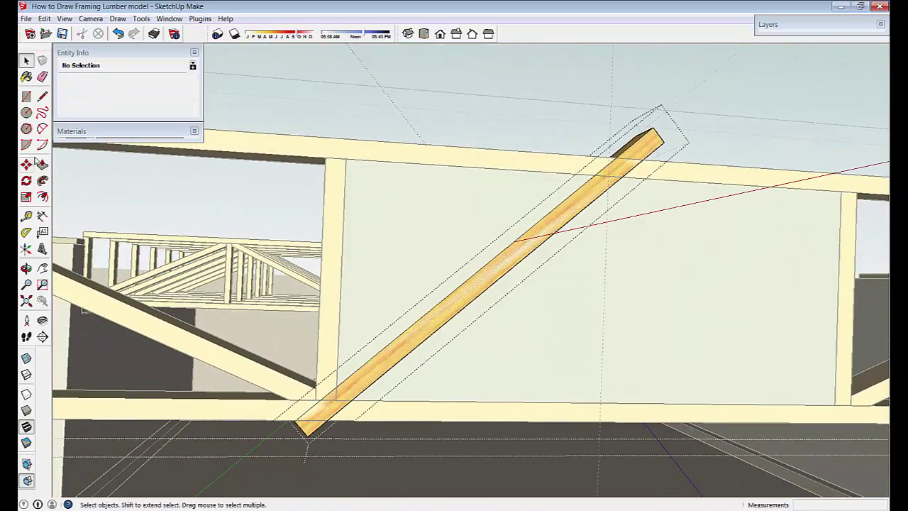
Draw cut lines on the diagonal's lower end along the vertical and bottom chord, and push the excess away 3 1/2".
left_click(42, 97)
scroll(319, 419, "up", 8)
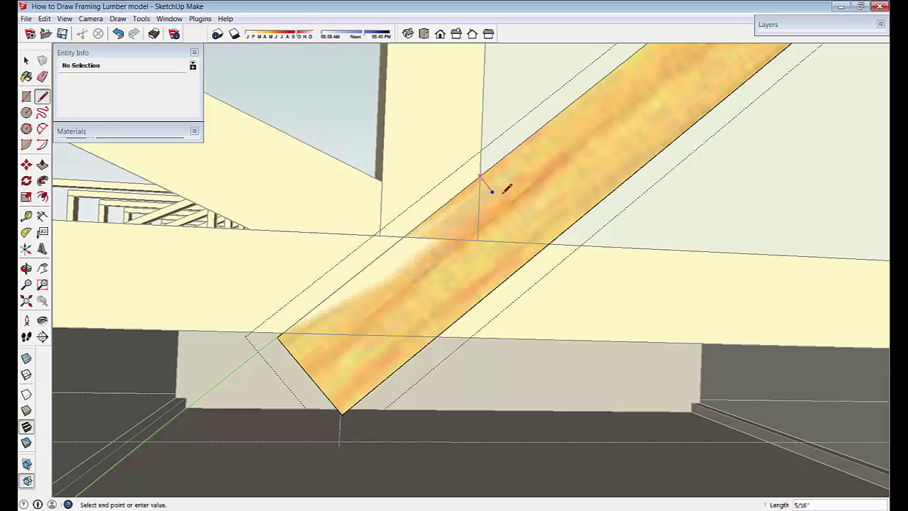
left_click(547, 242)
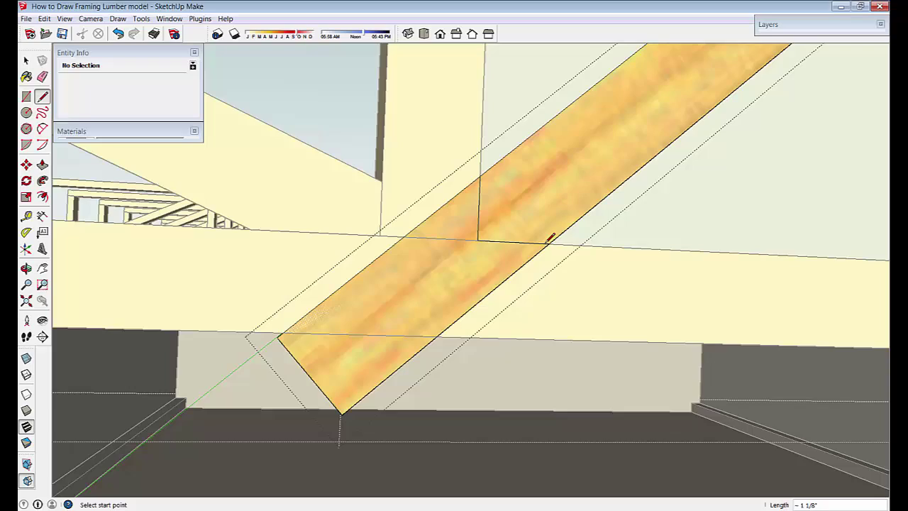
left_click(43, 164)
scroll(456, 264, "down", 5)
middle_click_drag(436, 334, 314, 241)
left_click(427, 304)
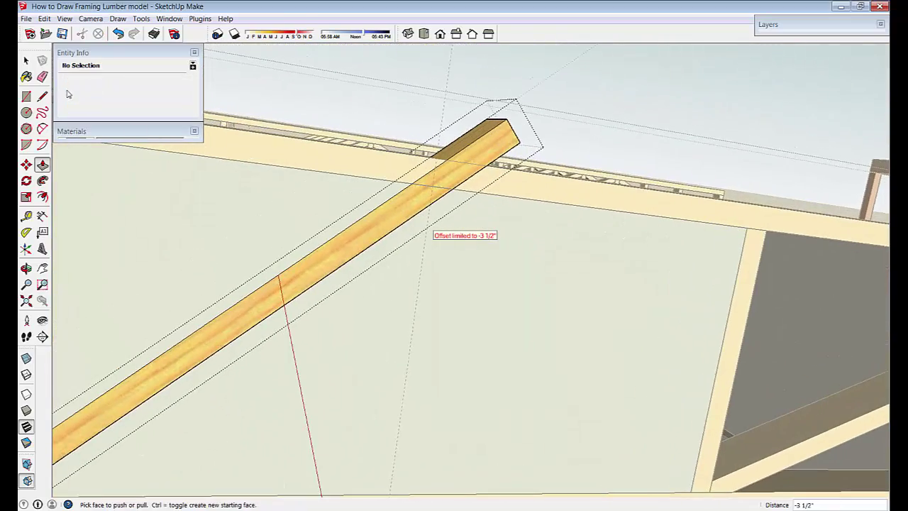
Draw cut lines on the diagonal's upper end along the top chord and center guide, and push away the excess.
left_click(42, 97)
scroll(351, 162, "up", 3)
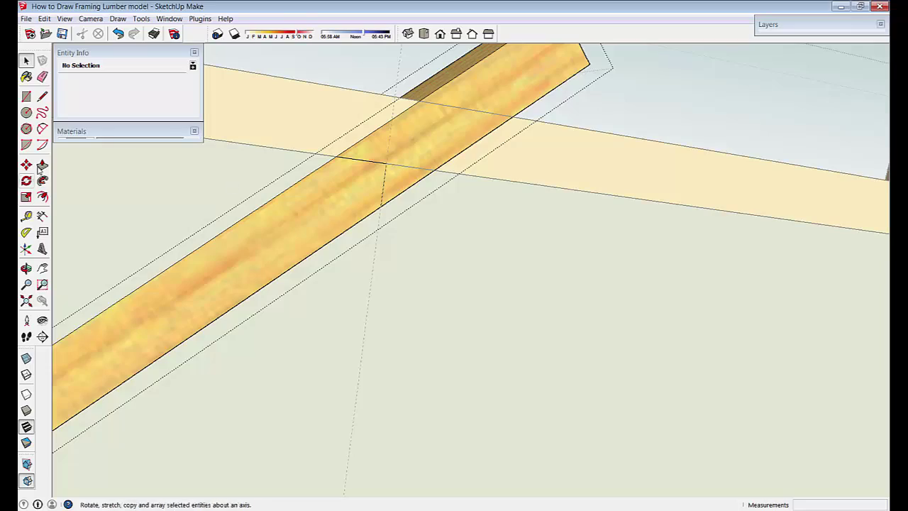
scroll(478, 126, "down", 6)
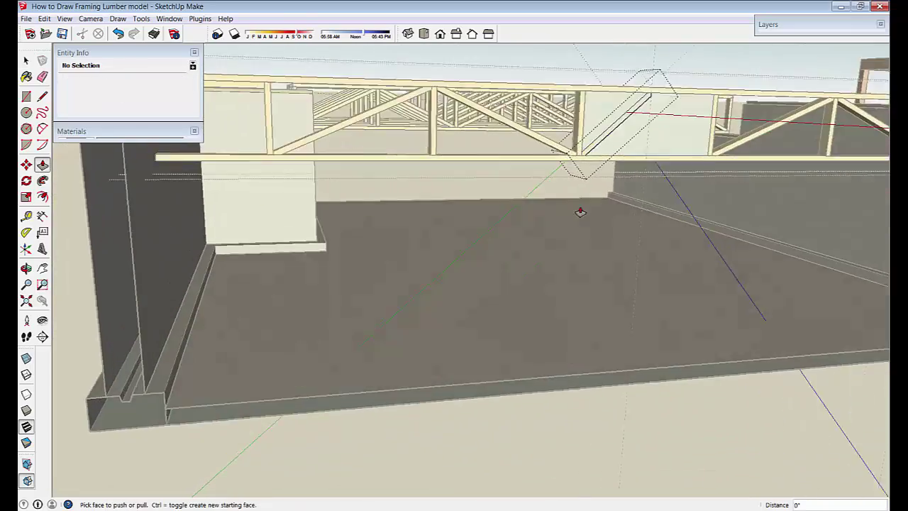
Close the diagonal's group and delete the rectangle group filling the middle bay.
key("space")
left_click(567, 170)
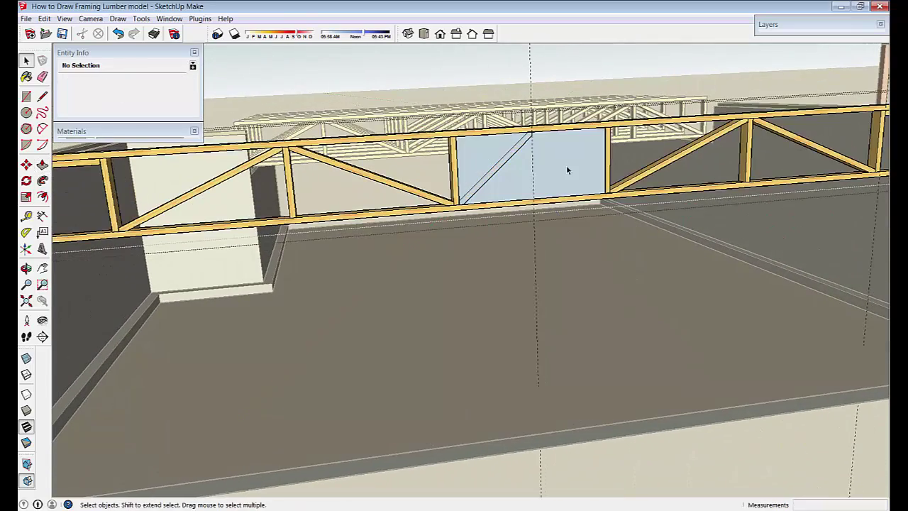
key("Delete")
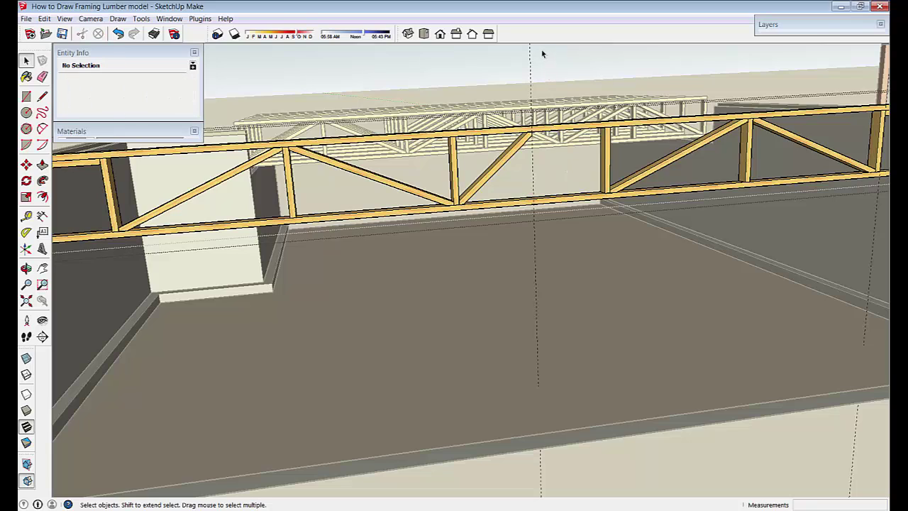
Make a copy of the trimmed diagonal rotated 180° about its upper end under the top chord.
left_click(499, 163)
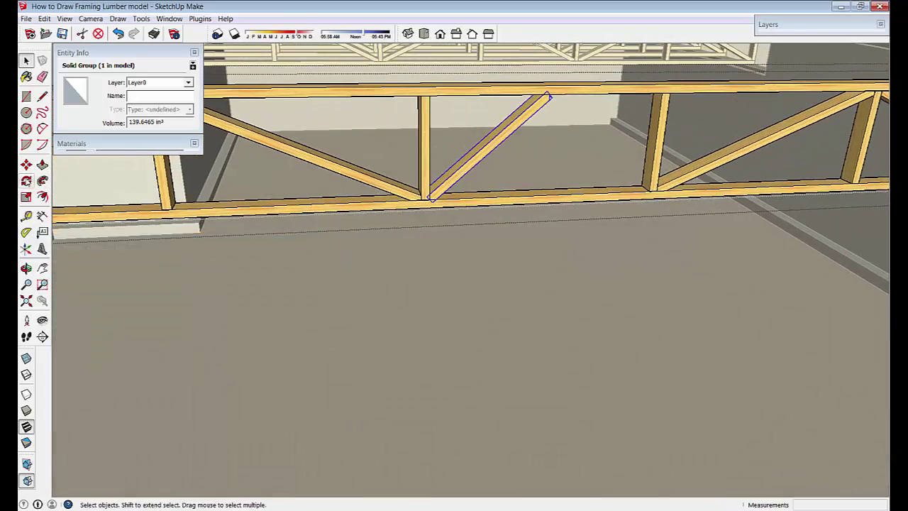
key("q")
scroll(539, 180, "up", 5)
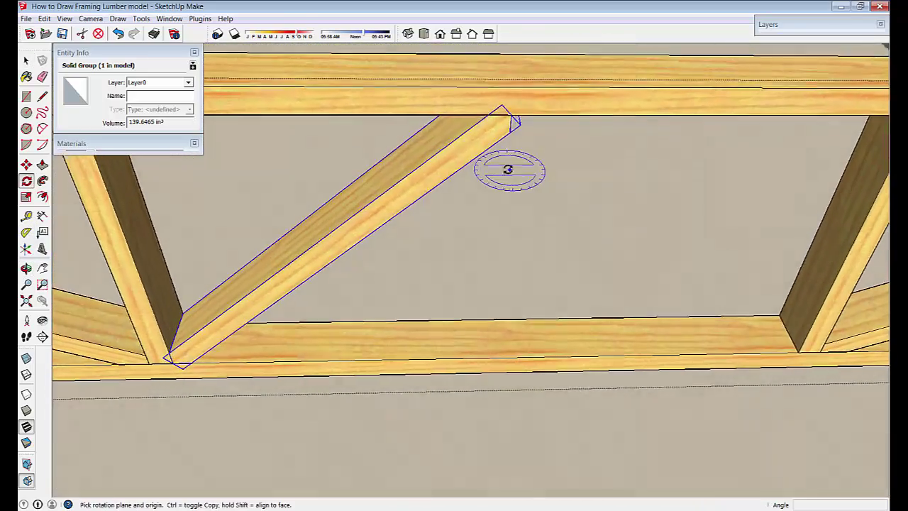
scroll(508, 169, "up", 1)
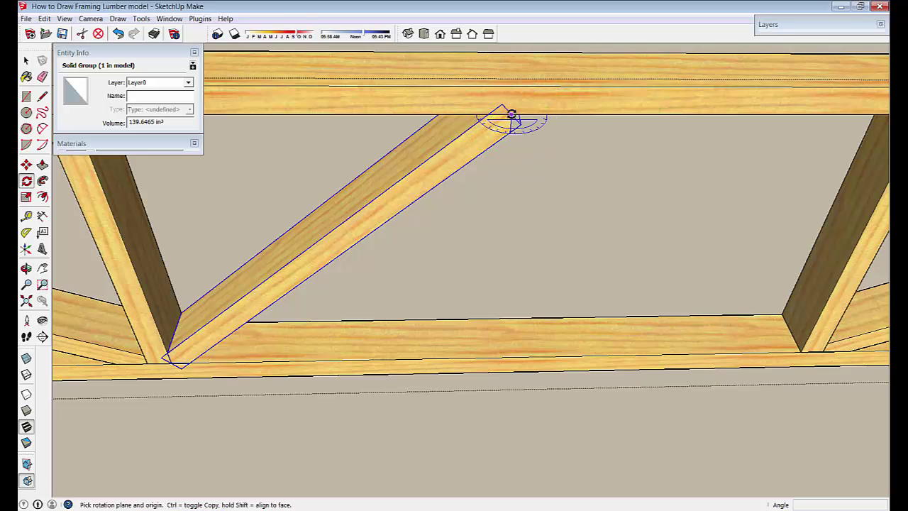
left_click(473, 116)
key("ctrl")
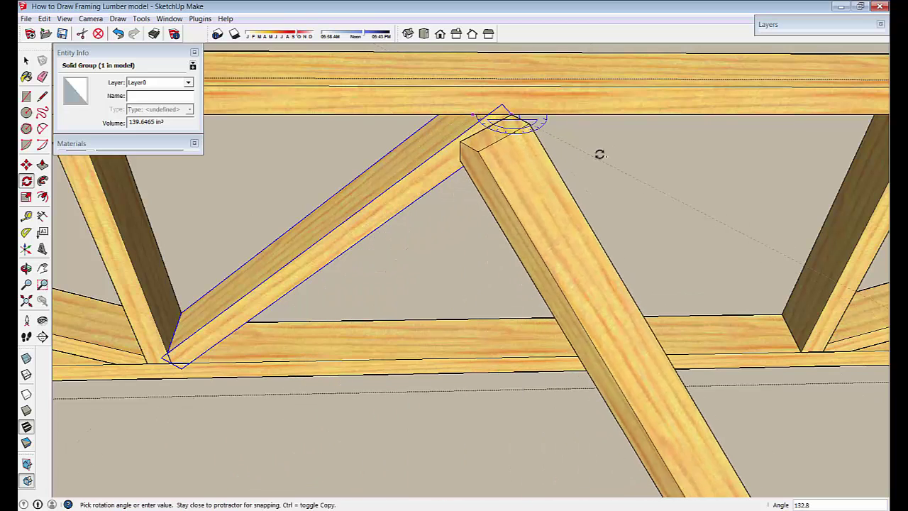
left_click(672, 114)
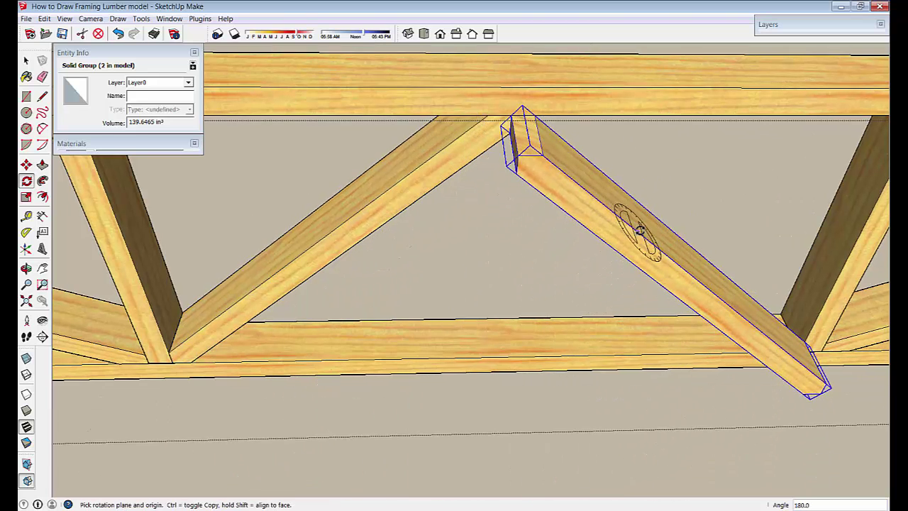
Move the rotated diagonal 3 1/2" crosswise so it lines up with the truss and the first diagonal.
key("m")
middle_click_drag(585, 264, 631, 251)
scroll(631, 251, "down", 5)
middle_click_drag(463, 280, 365, 249)
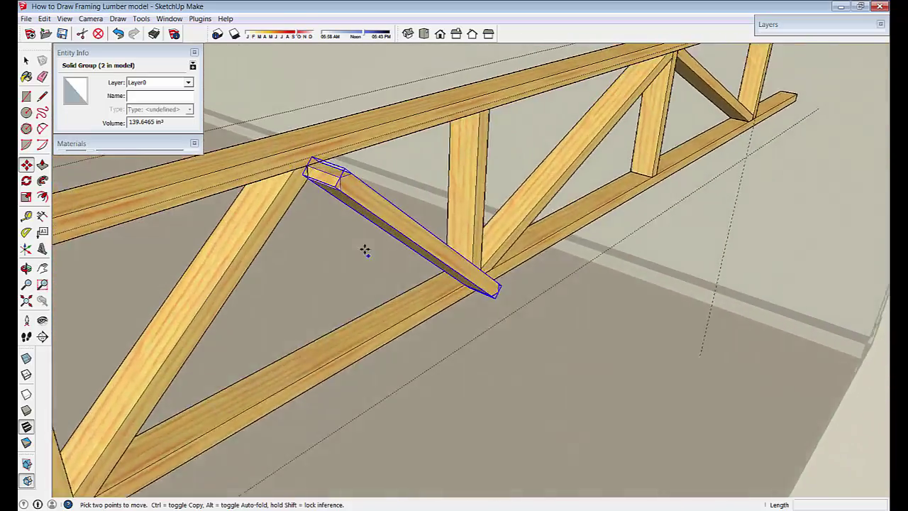
scroll(364, 249, "up", 2)
left_click(371, 210)
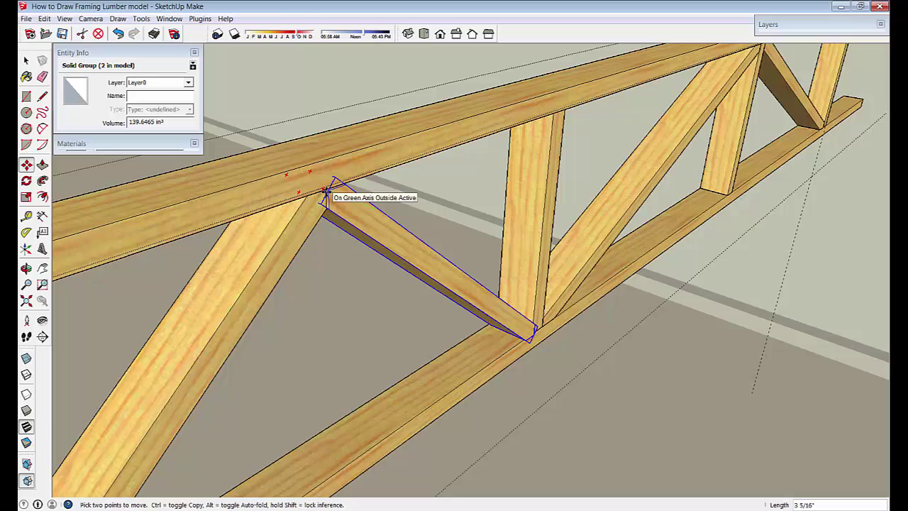
left_click(325, 191)
Deselect the diagonal and examine the joint where the two middle-bay diagonals meet under the top chord.
middle_click_drag(324, 191, 446, 368)
scroll(369, 291, "up", 3)
scroll(369, 328, "down", 3)
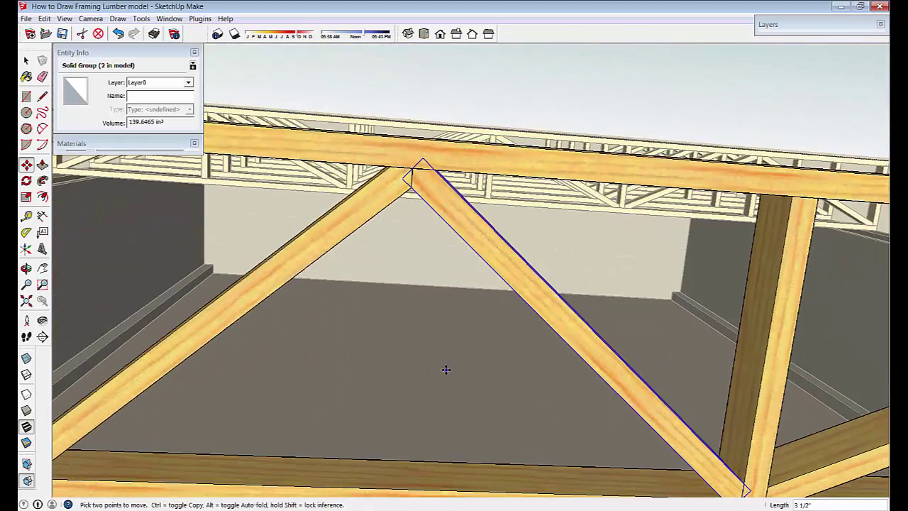
key("space")
left_click(439, 324)
middle_click_drag(438, 324, 329, 359)
scroll(329, 359, "up", 3)
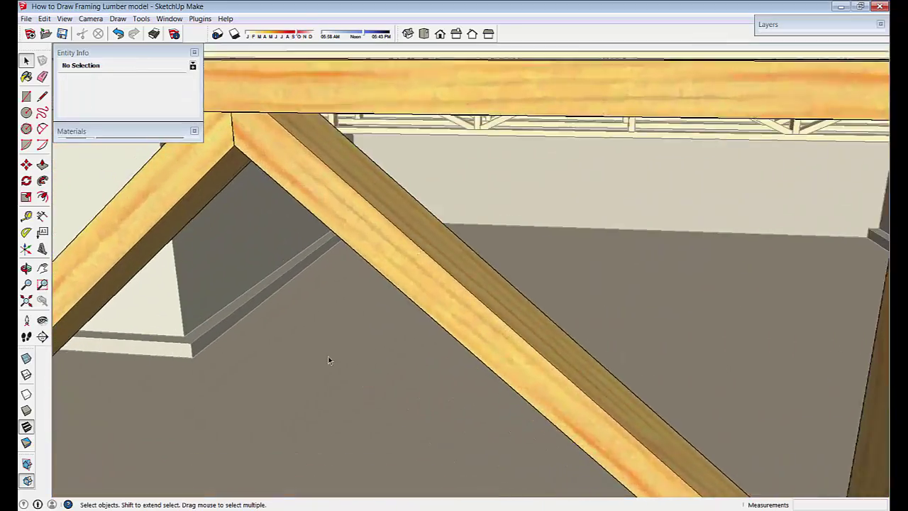
scroll(331, 365, "up", 3)
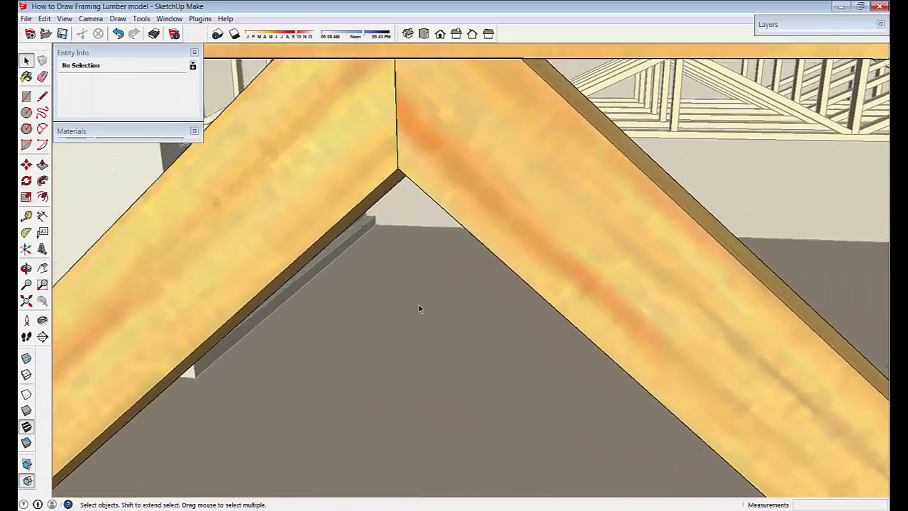
Copy the end bay's vertical web 3/4" toward the truss end as stock for a diagonal.
scroll(422, 303, "down", 4)
scroll(328, 374, "down", 5)
middle_click_drag(263, 381, 504, 298)
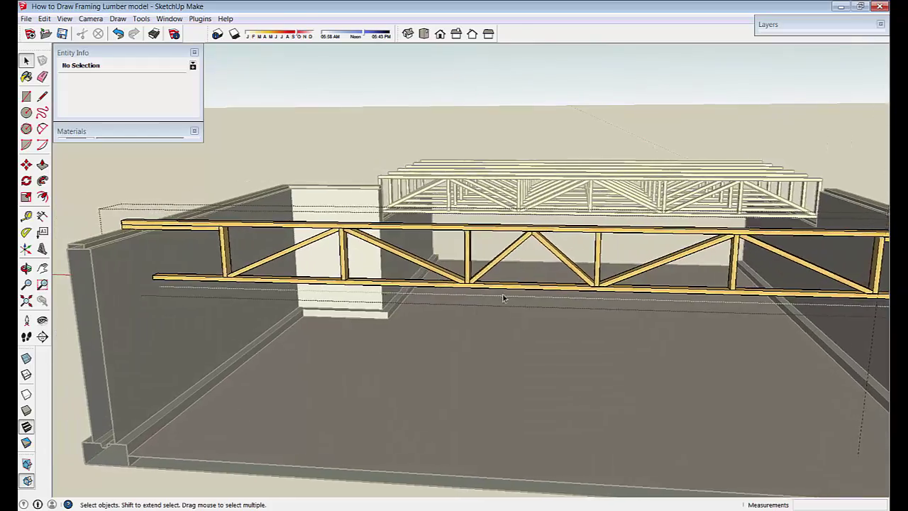
scroll(334, 316, "up", 4)
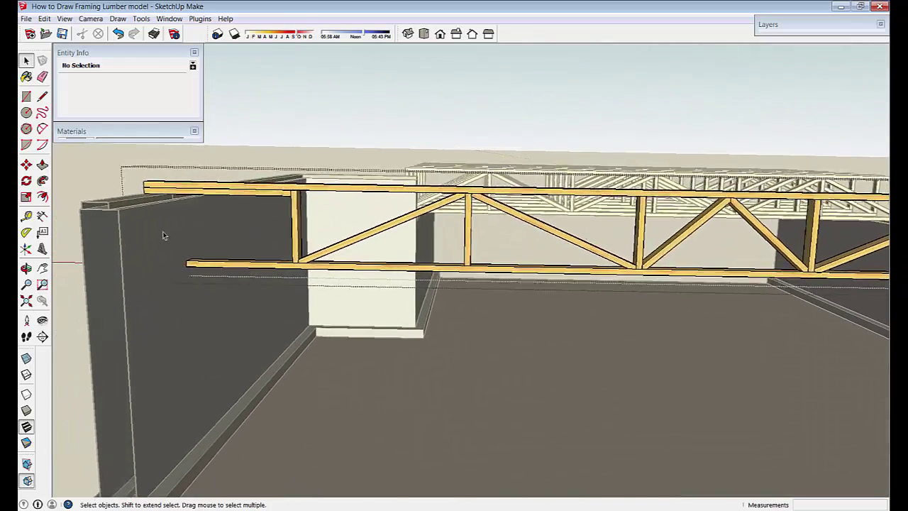
middle_click_drag(140, 246, 85, 201)
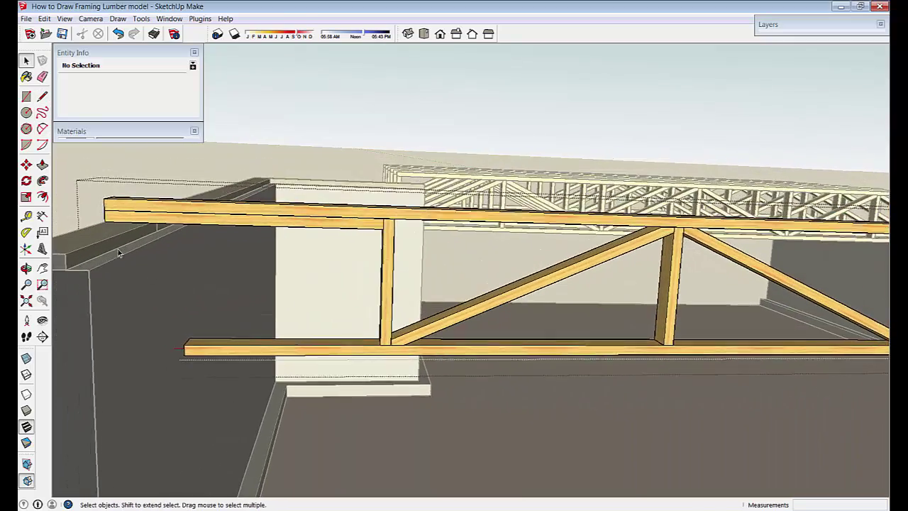
middle_click_drag(119, 253, 402, 268)
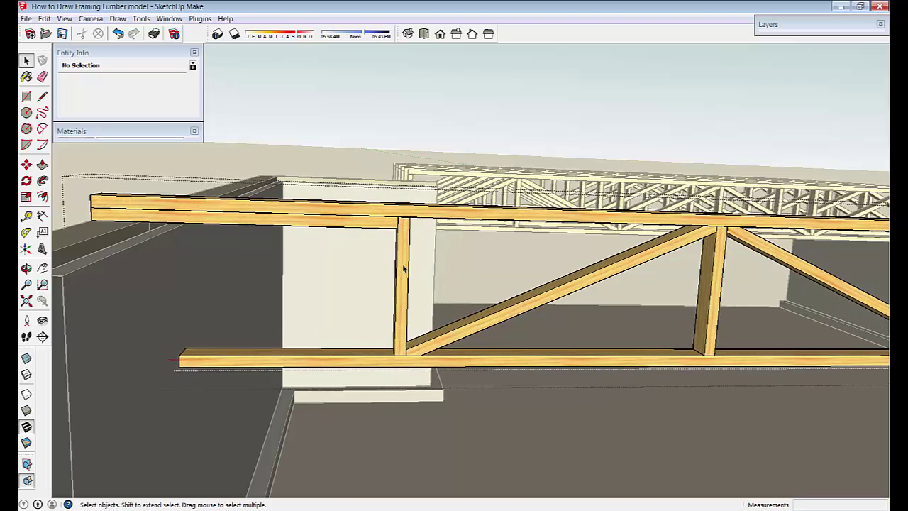
double_click(403, 276)
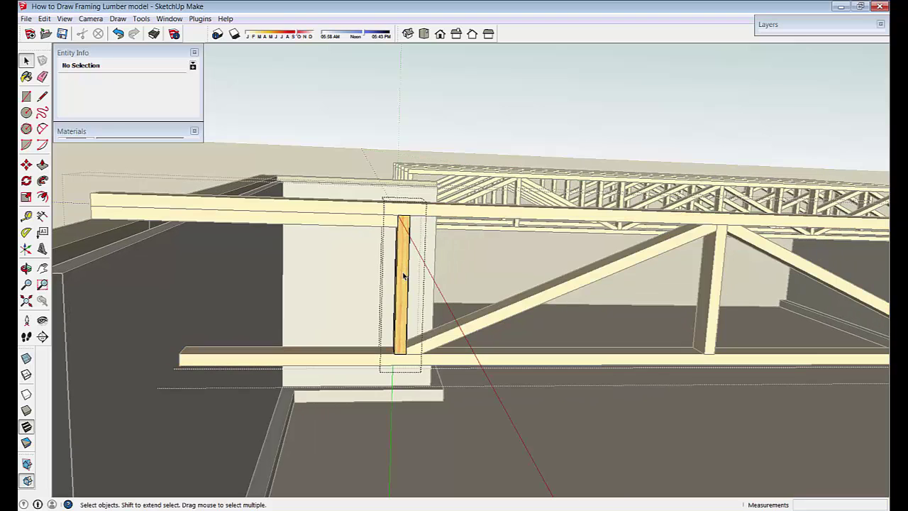
left_click(472, 278)
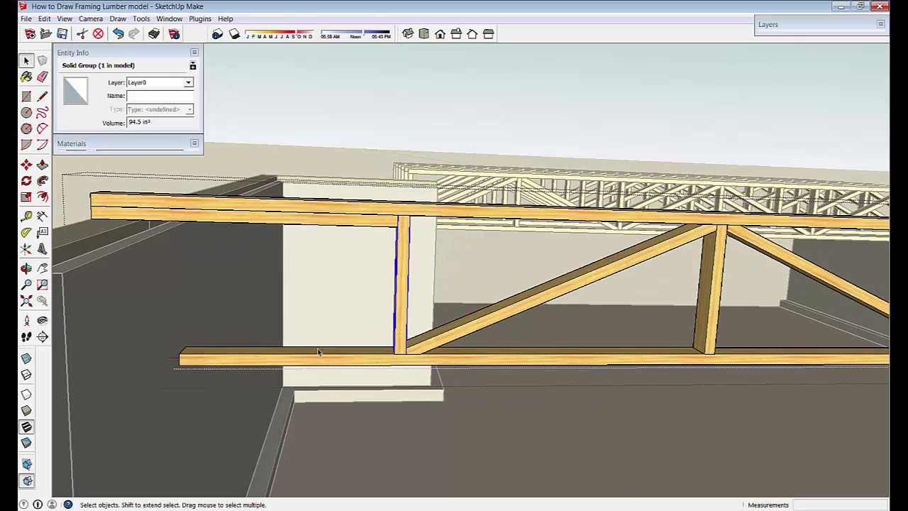
key("m")
scroll(357, 401, "up", 2)
scroll(402, 380, "up", 3)
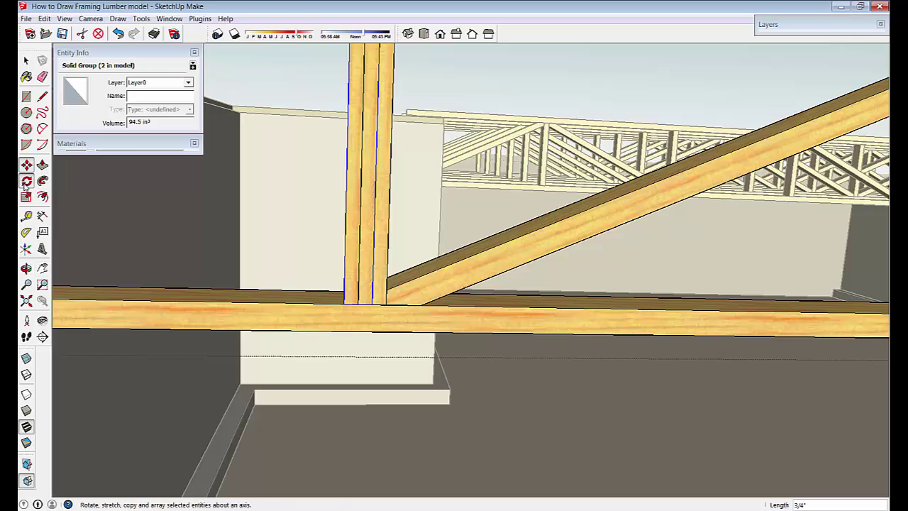
Rotate the copied web about 59° around its lower end so it leans toward the foundation wall.
left_click(26, 181)
scroll(381, 336, "up", 1)
left_click(349, 313)
middle_click_drag(349, 312, 389, 251)
left_click(400, 253)
scroll(213, 272, "down", 3)
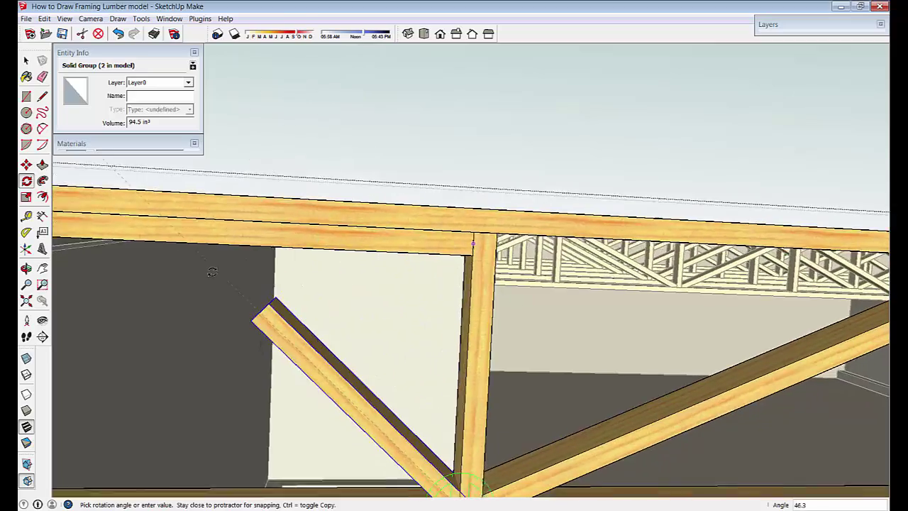
middle_click_drag(169, 205, 199, 202)
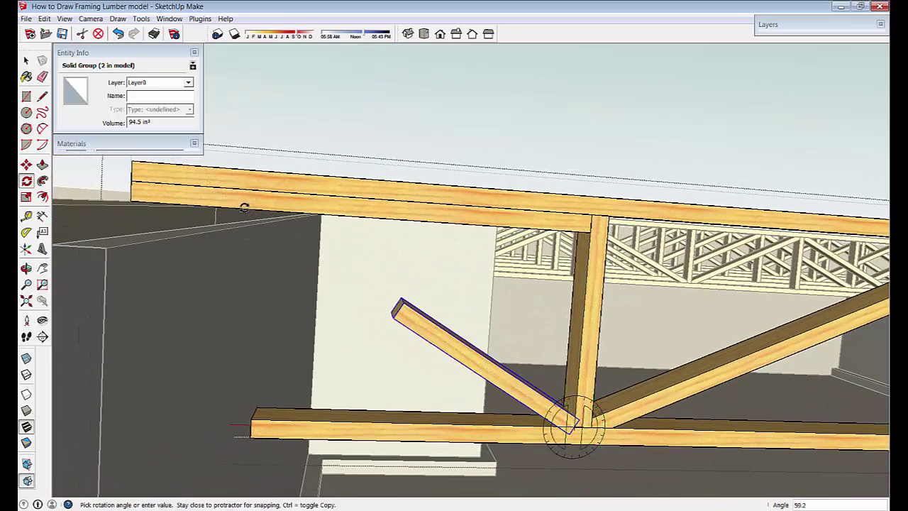
Open the diagonal's group and extend its upper end 1' 3 7/8" with Push/Pull, past the top chord's underside.
double_click(477, 362)
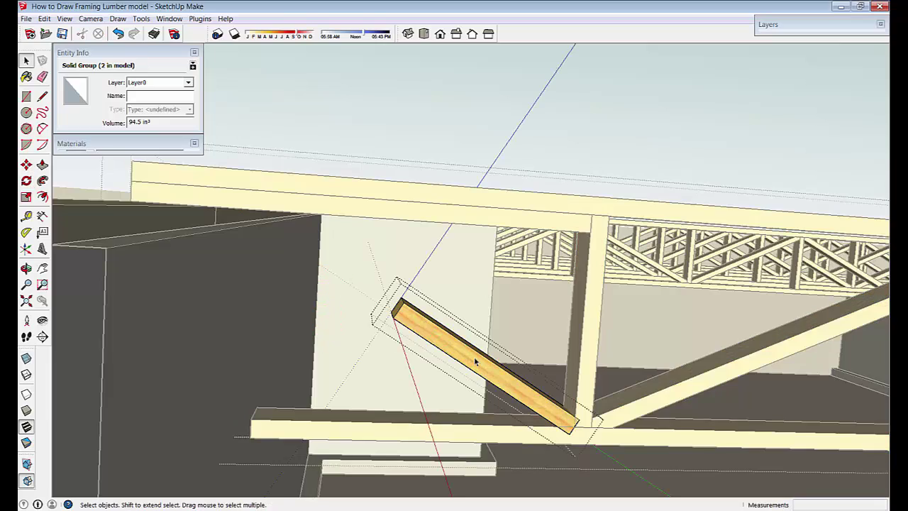
left_click(42, 165)
middle_click_drag(525, 397, 553, 451)
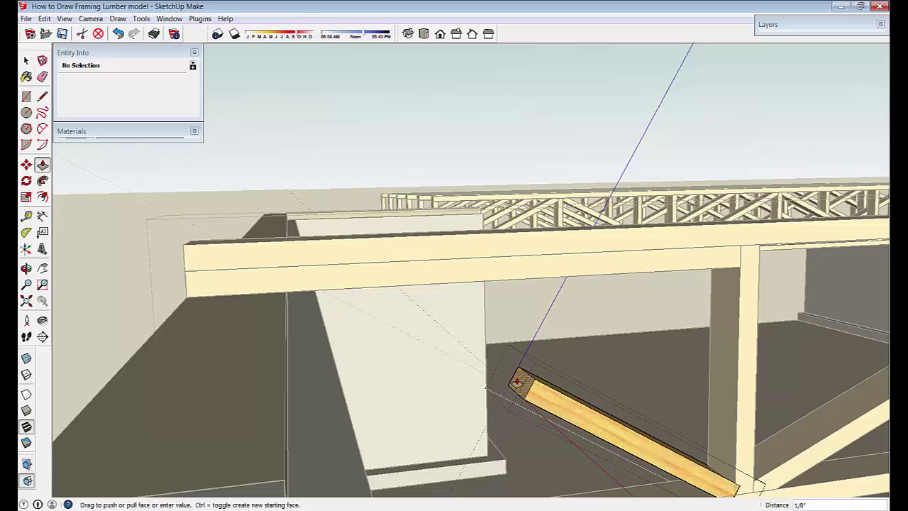
left_click(526, 397)
left_click(310, 278)
middle_click_drag(319, 293, 442, 314)
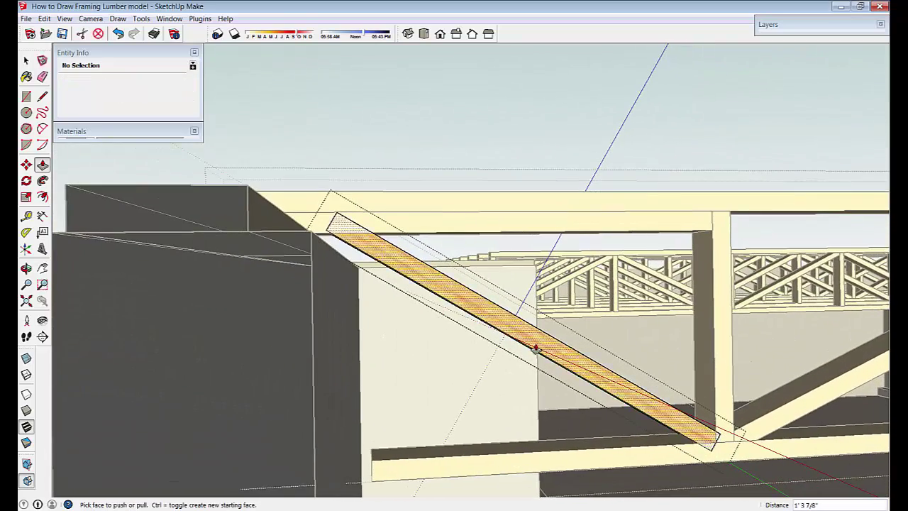
Draw a cut line across the diagonal's upper end along the underside of the top chord.
key("space")
left_click(392, 264)
scroll(453, 275, "up", 3)
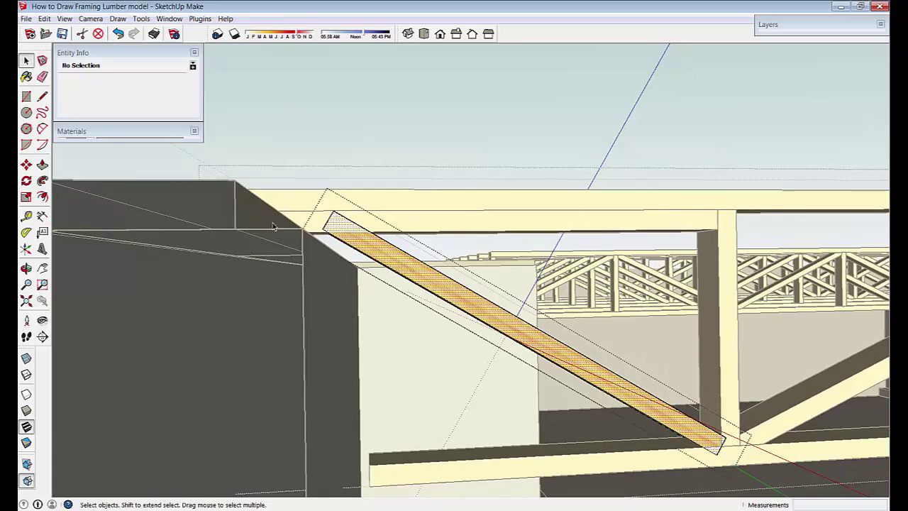
left_click(41, 100)
scroll(298, 237, "up", 3)
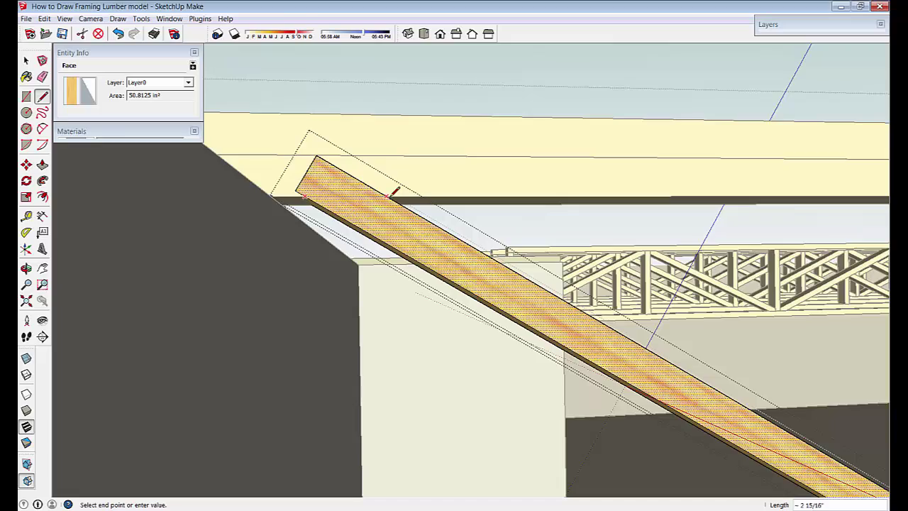
left_click(389, 195)
Mark the diagonal's lower end at the vertical web and bottom chord, and push the waste beyond the web through 3 1/2".
scroll(405, 345, "down", 3)
scroll(510, 412, "up", 4)
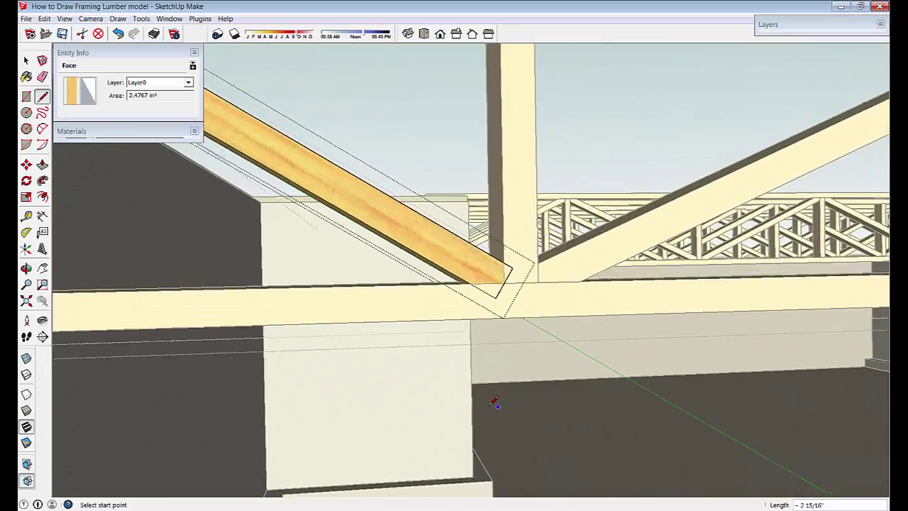
scroll(498, 301, "up", 2)
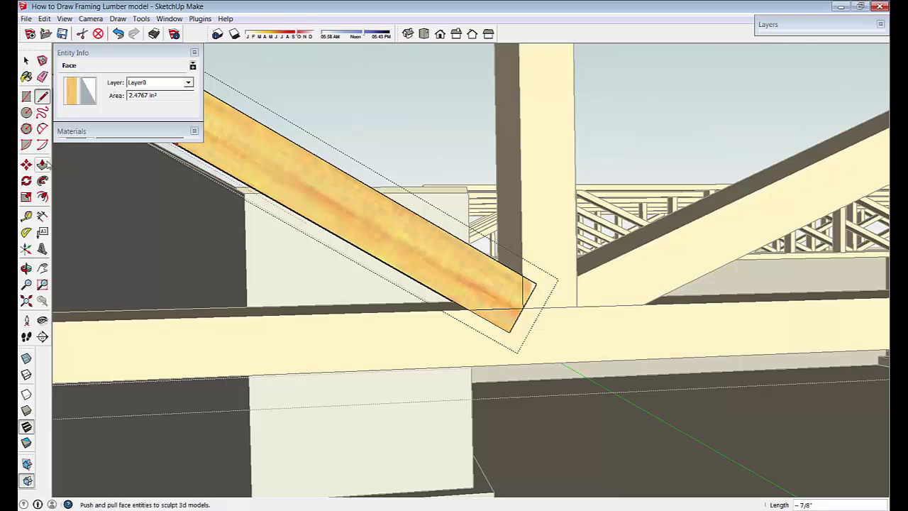
middle_click_drag(517, 307, 506, 239)
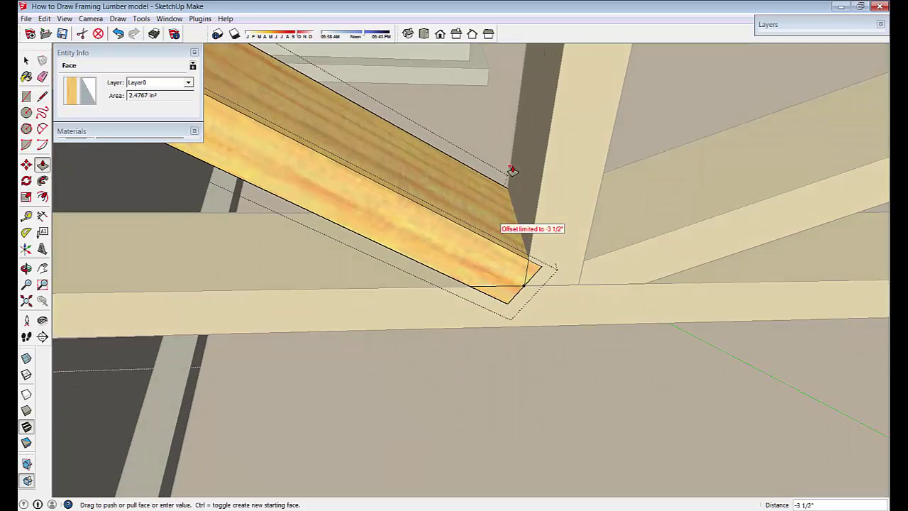
left_click(539, 262)
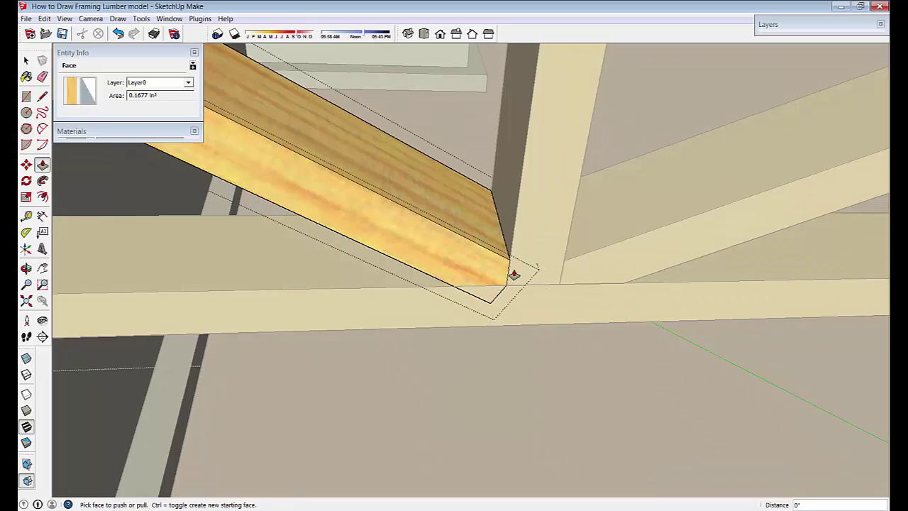
mouse_move(513, 274)
middle_mouse_down()
mouse_move(356, 268)
mouse_move(385, 258)
mouse_move(375, 233)
mouse_move(398, 352)
mouse_move(418, 392)
mouse_move(395, 278)
mouse_move(356, 233)
mouse_move(351, 212)
mouse_move(334, 315)
mouse_move(361, 274)
mouse_move(361, 166)
mouse_move(442, 312)
middle_mouse_up()
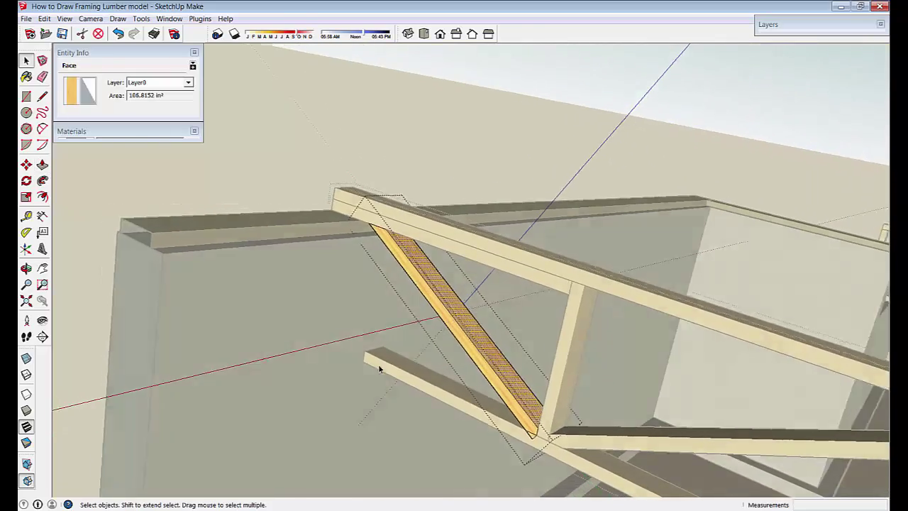
Close the diagonal's group and copy it to the foot of the vertical web at the truss's opposite end.
left_click(378, 368)
middle_click_drag(463, 305, 402, 347)
left_click(436, 319)
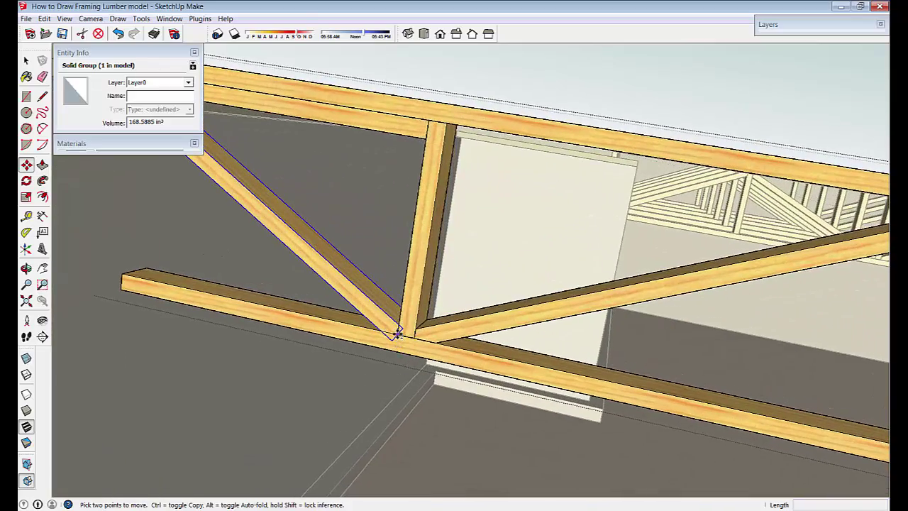
left_click(397, 333)
key("ctrl")
scroll(450, 347, "down", 4)
scroll(436, 358, "up", 3)
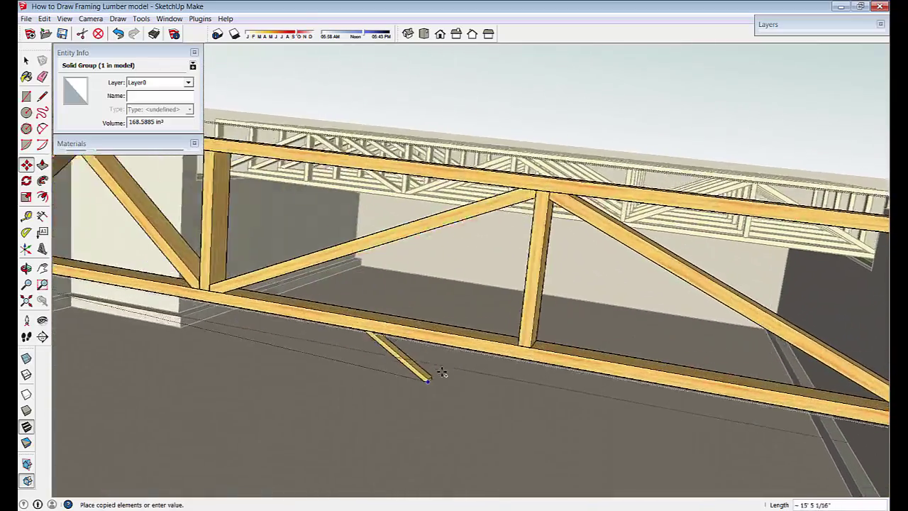
scroll(432, 372, "down", 2)
scroll(450, 376, "up", 5)
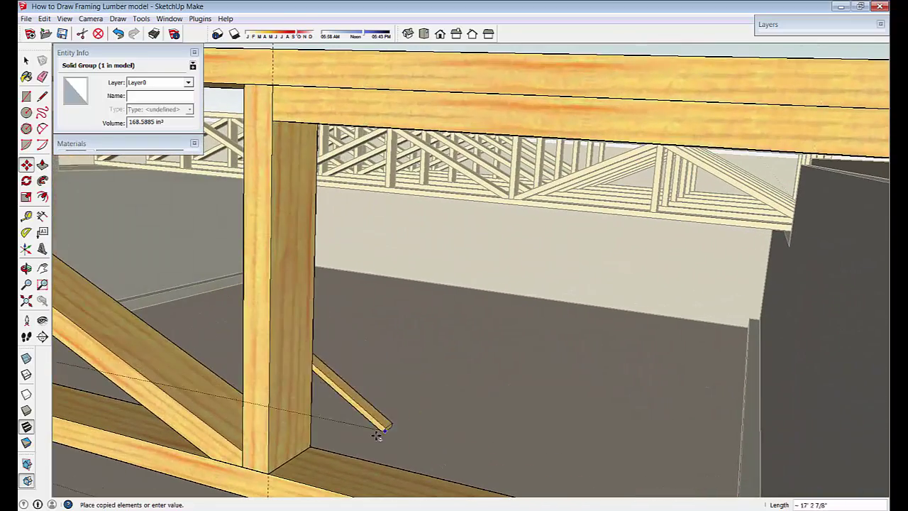
left_click(309, 448)
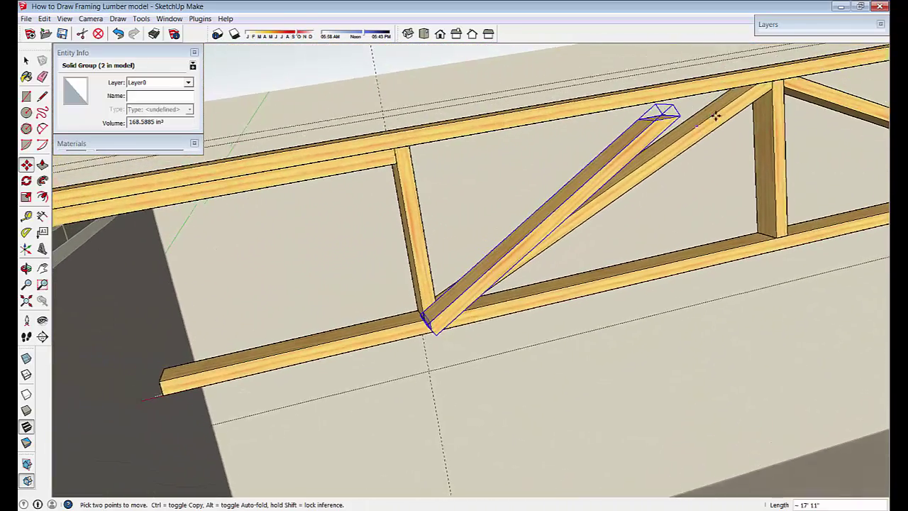
Rotate the copied diagonal 180° about its lower end so it leans toward the opposite truss end.
left_click(26, 182)
scroll(383, 340, "up", 6)
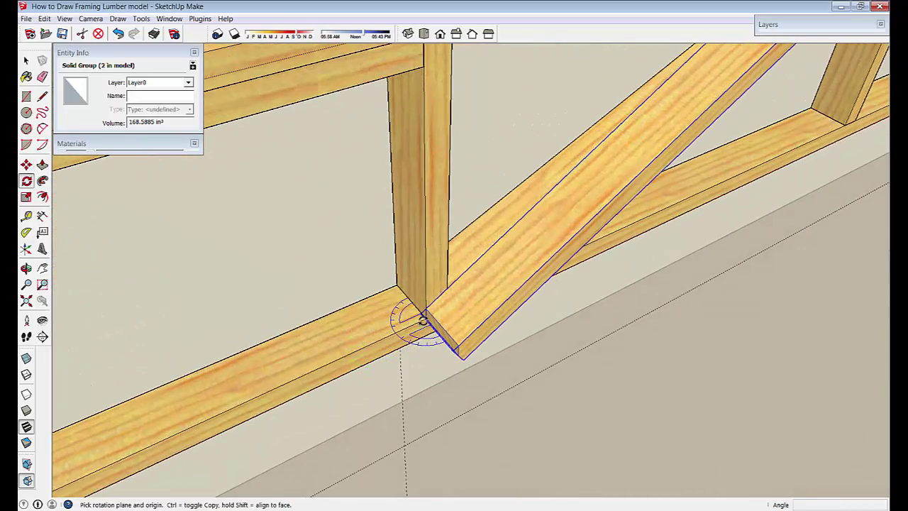
left_click(396, 259)
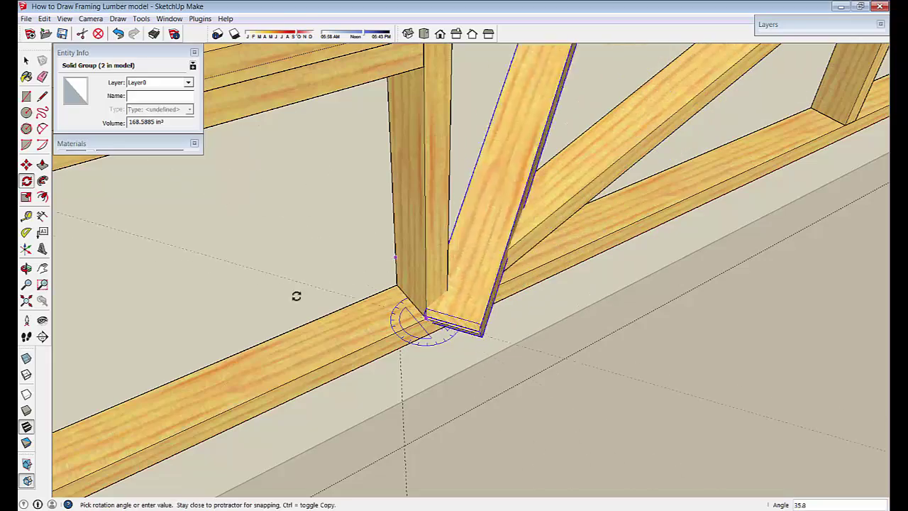
left_click(511, 395)
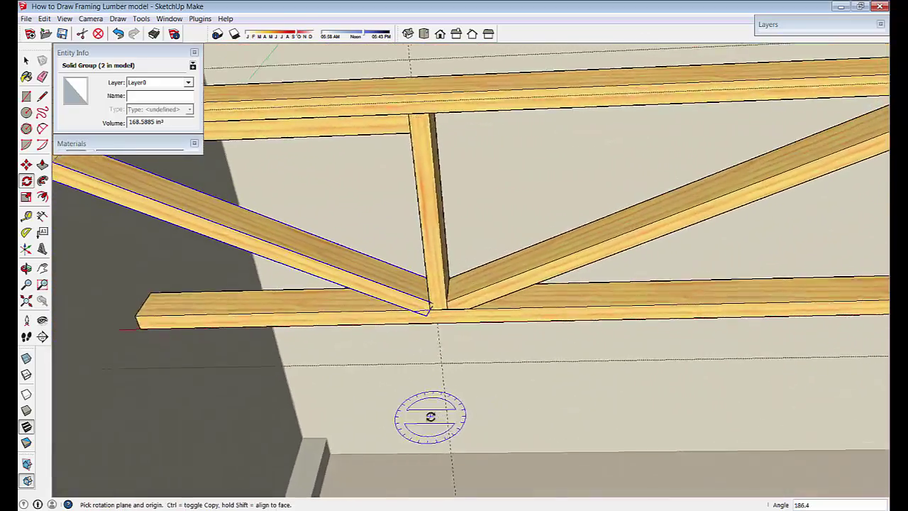
scroll(430, 416, "up", 4)
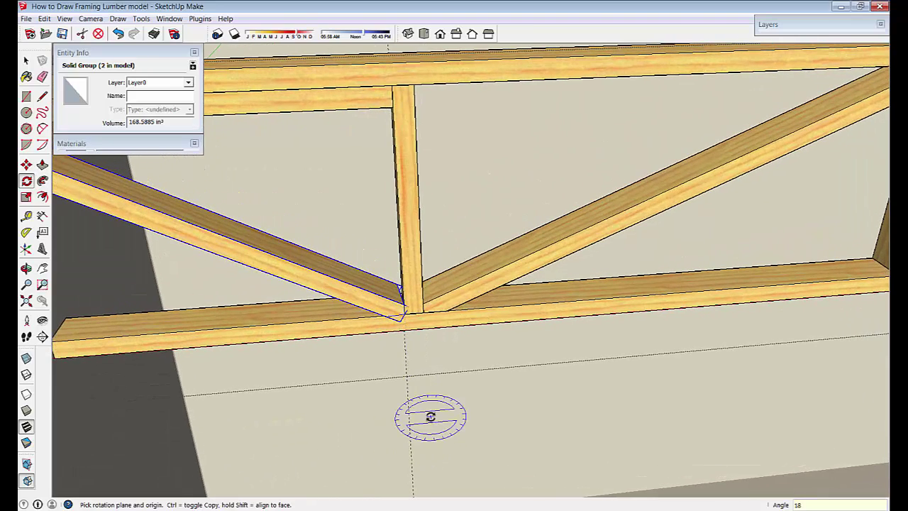
key("Return")
Open the rotated diagonal's group and draw a cut line across its lower corner along the bottom chord's upper edge.
scroll(429, 416, "up", 1)
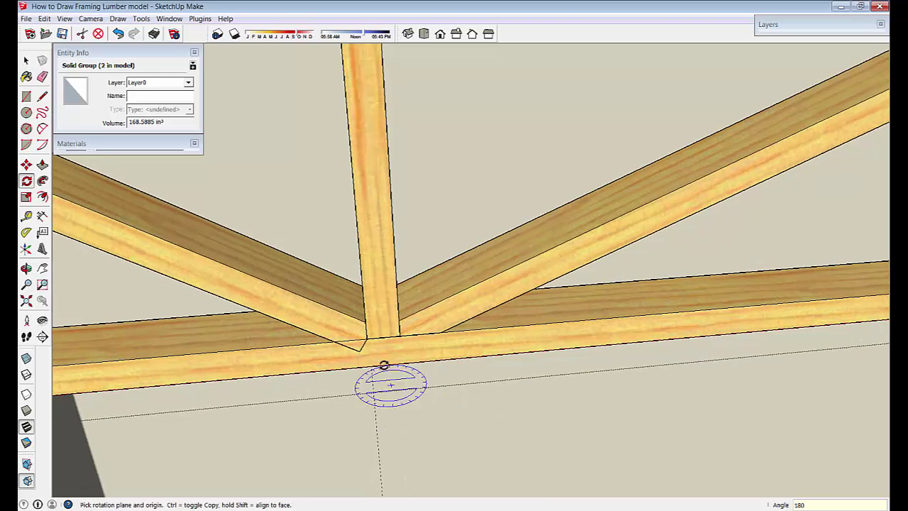
double_click(328, 324)
middle_click_drag(328, 324, 229, 271)
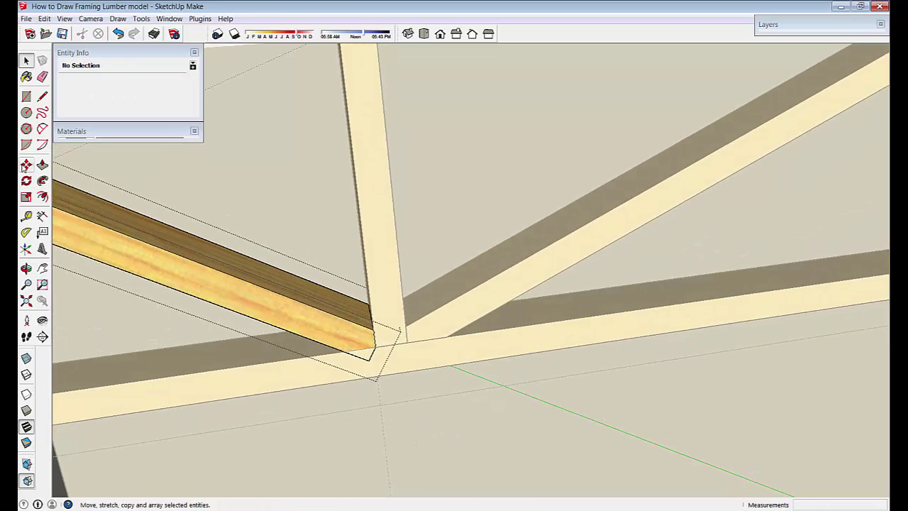
middle_click_drag(170, 177, 298, 258)
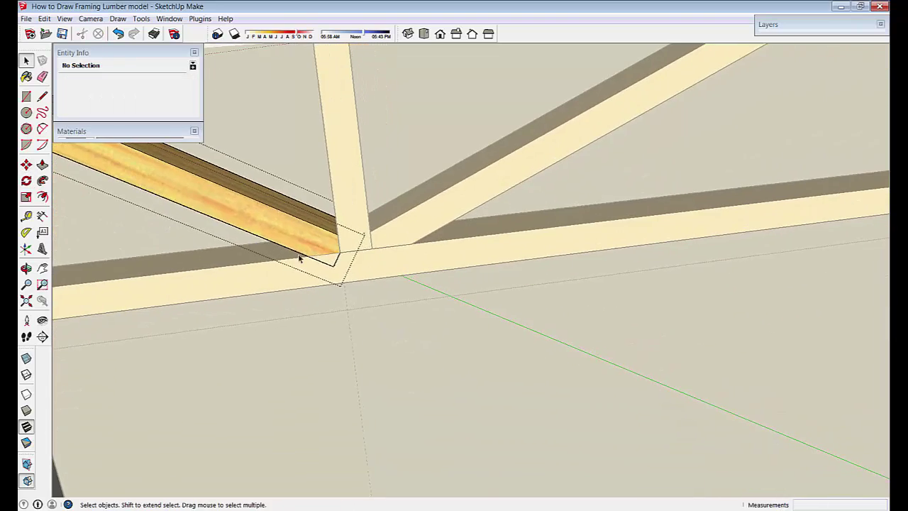
left_click(42, 96)
mouse_move(177, 163)
middle_mouse_down()
mouse_move(243, 199)
mouse_move(284, 239)
mouse_move(310, 229)
middle_mouse_up()
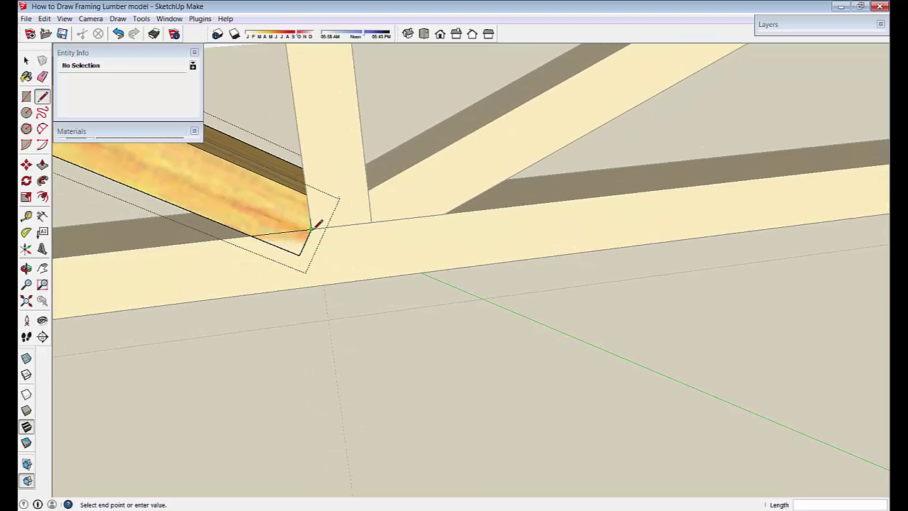
Push the waste corner below the cut line through 3 1/2" to trim it off the rotated diagonal.
left_click(44, 166)
left_click(286, 241)
scroll(287, 220, "up", 4)
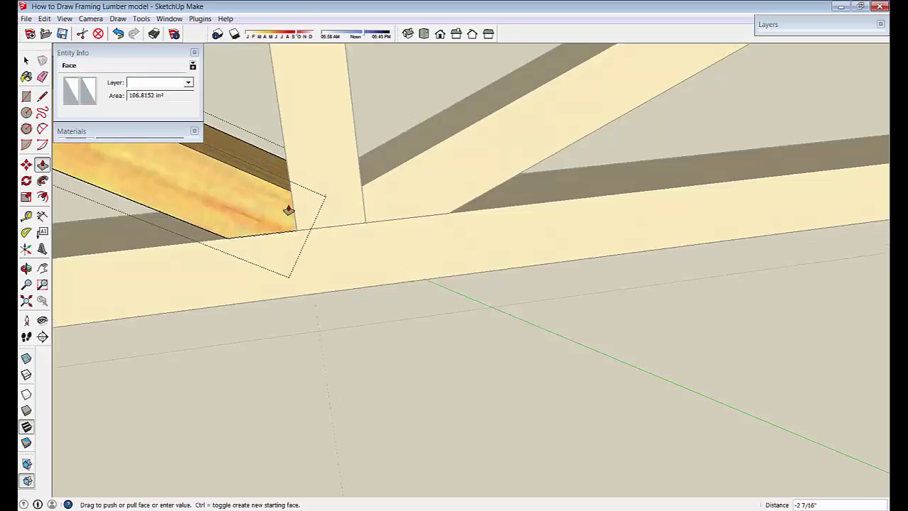
scroll(304, 270, "down", 8)
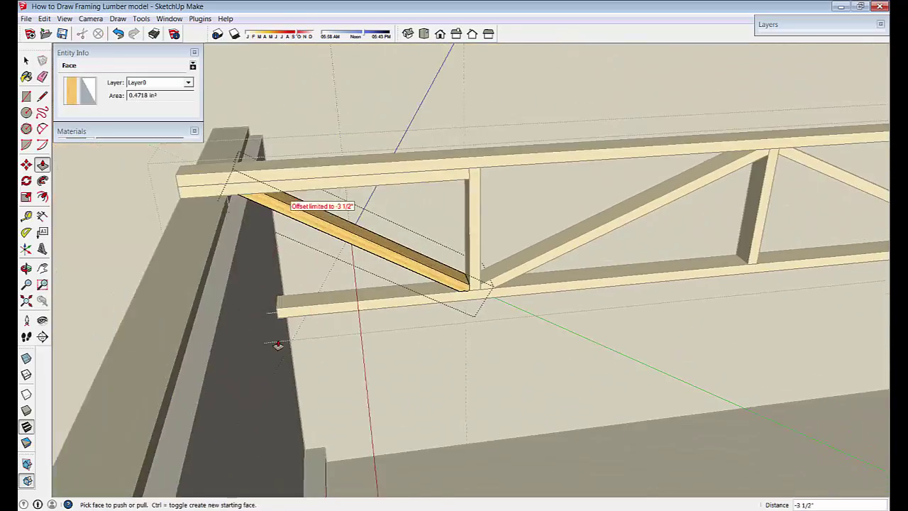
Push the remaining waste at the rotated diagonal's lower corner through 3 1/2" to trim it flush, and close the diagonal and truss.
left_click(290, 320)
middle_click_drag(290, 319, 317, 383)
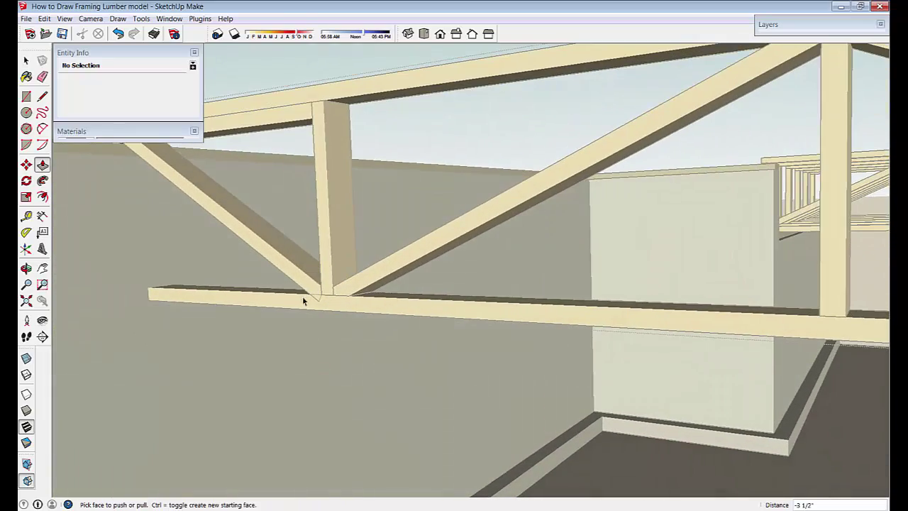
scroll(300, 283, "up", 10)
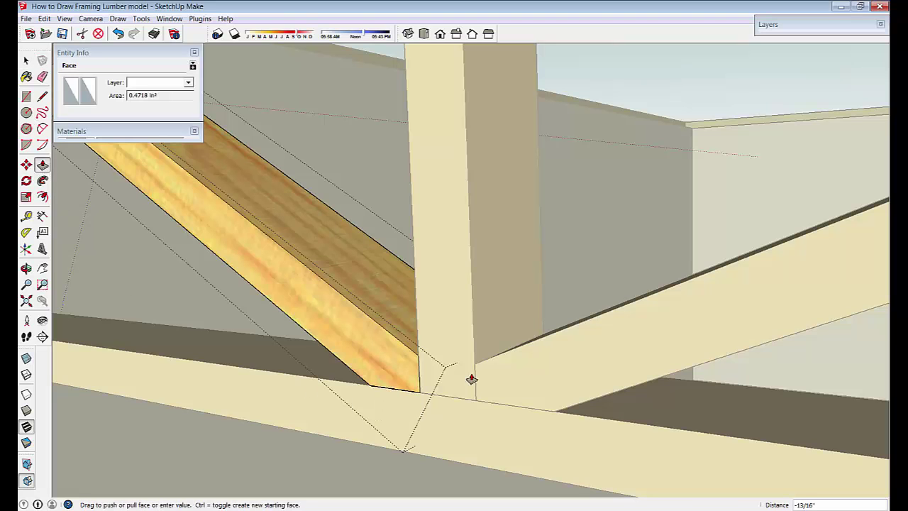
scroll(540, 273, "down", 10)
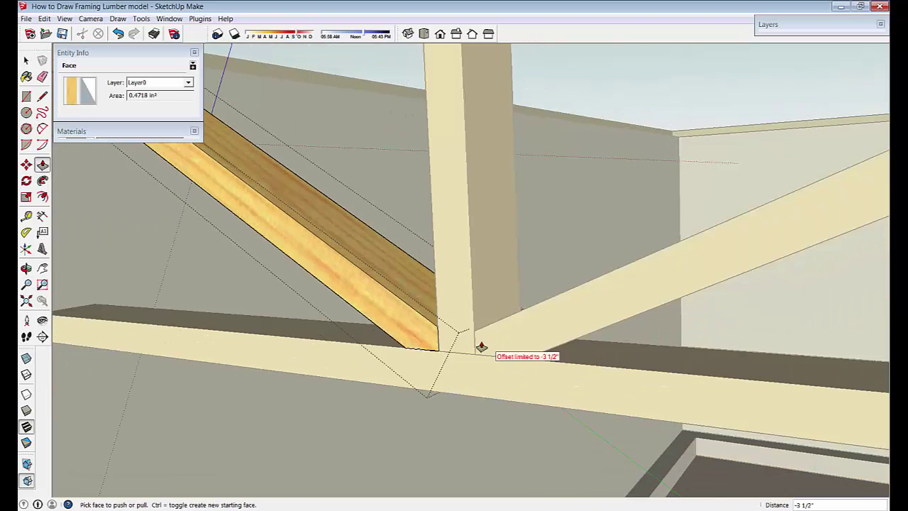
middle_click_drag(271, 239, 264, 138)
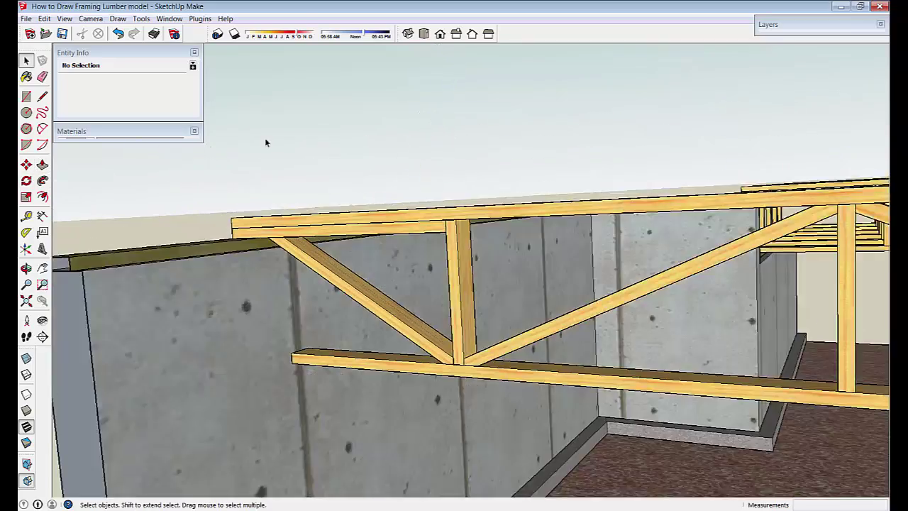
middle_click_drag(264, 138, 191, 247)
scroll(284, 283, "down", 5)
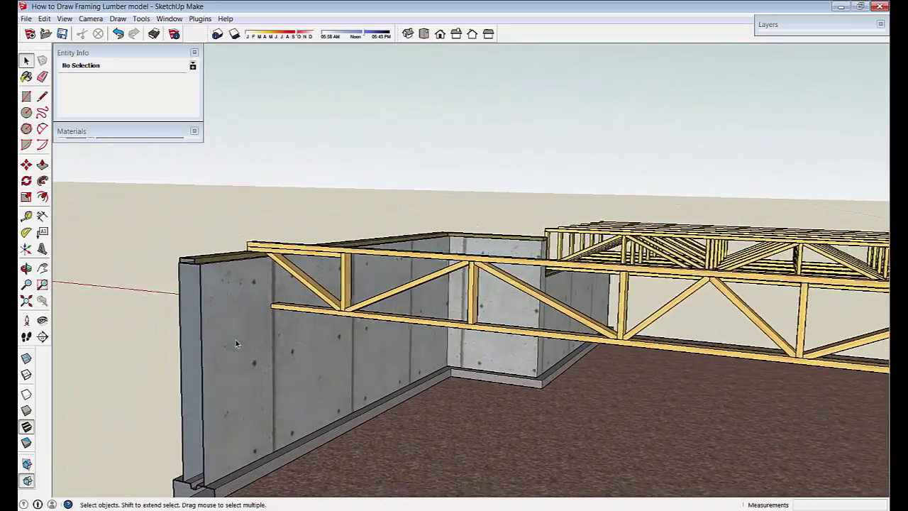
middle_click_drag(319, 306, 220, 276)
left_click_drag(220, 195, 154, 227)
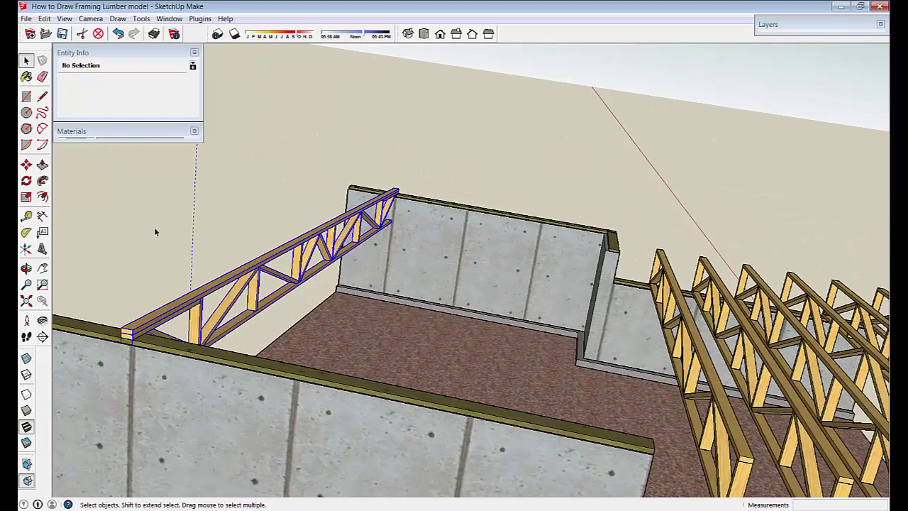
left_click_drag(225, 161, 170, 211)
double_click(205, 288)
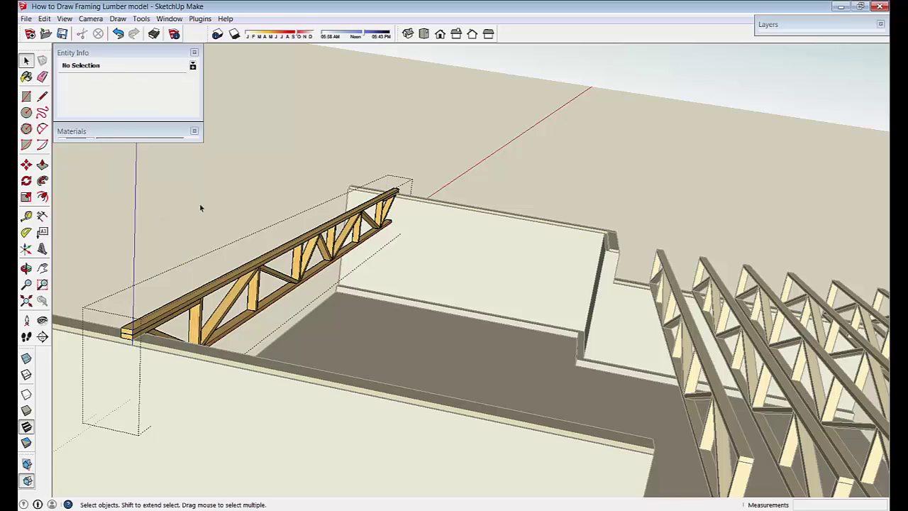
left_click(274, 145)
Turn off the section cut display so the whole foundation is shown.
middle_click_drag(432, 234, 486, 238)
scroll(485, 238, "down", 2)
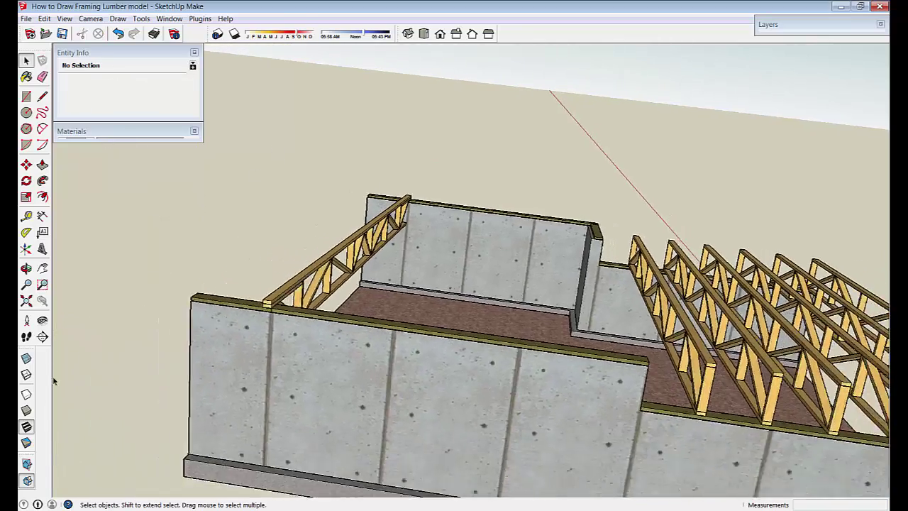
left_click(27, 481)
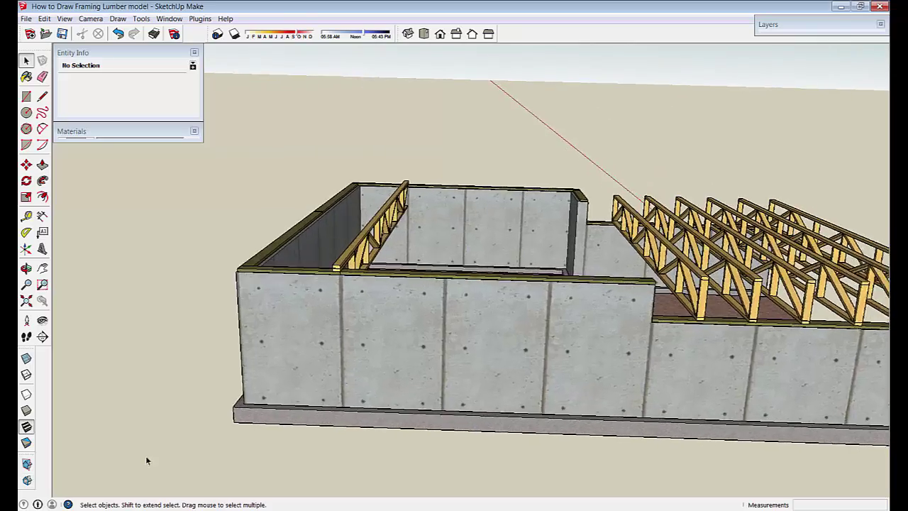
Move the top chord bearing truss 12' along the raised foundation wall to the corner at the step.
scroll(146, 460, "up", 3)
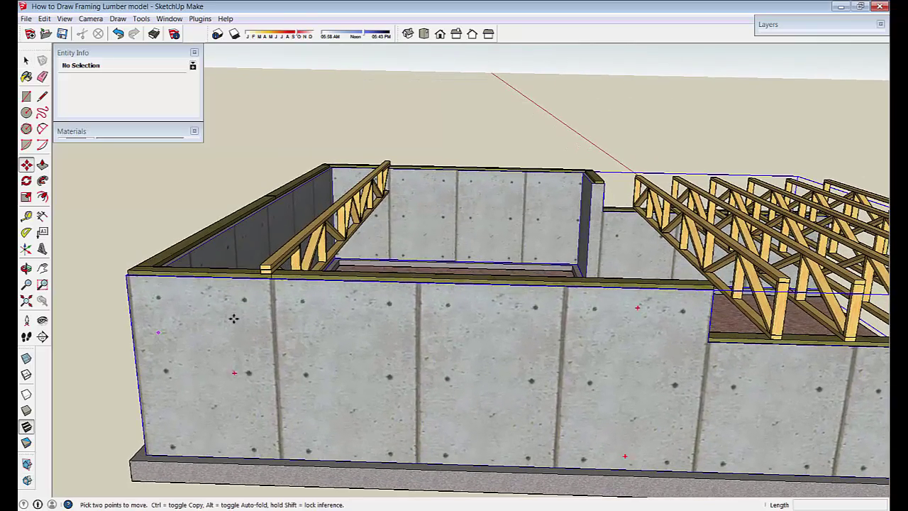
left_click(276, 260)
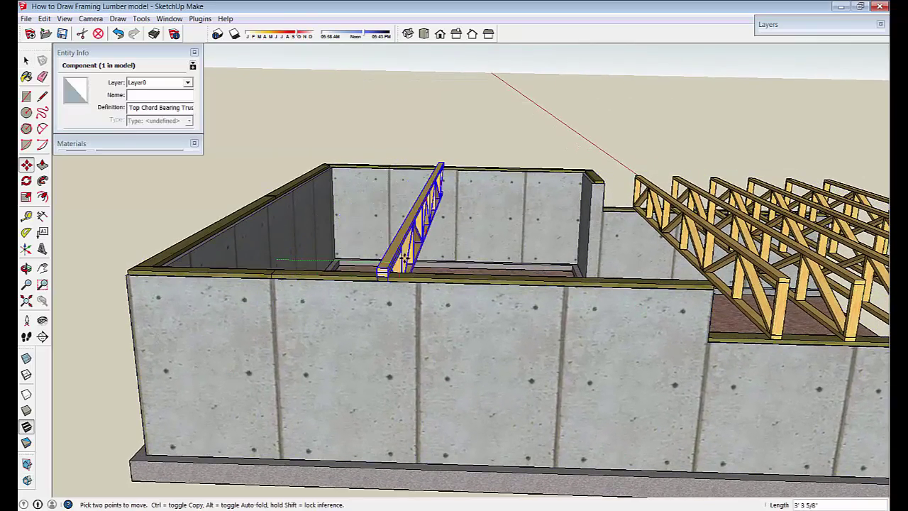
left_click(406, 260)
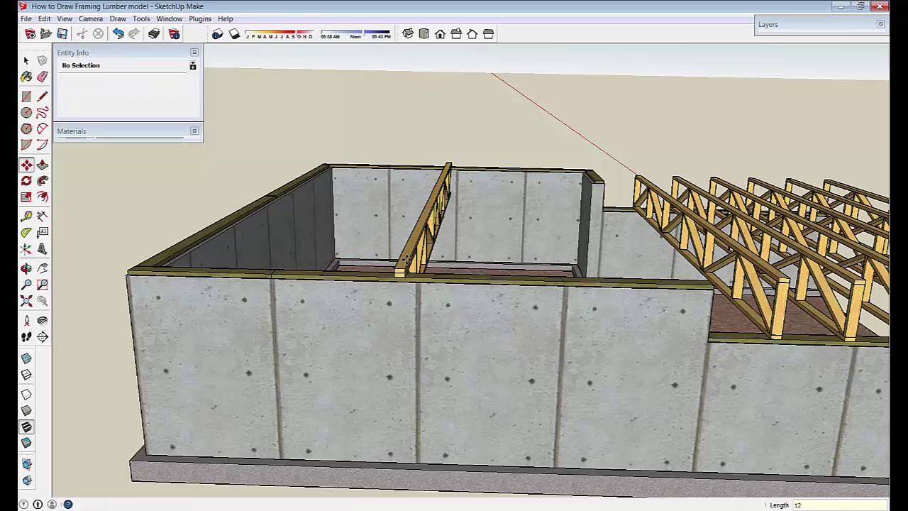
key("Return")
middle_click_drag(407, 260, 500, 442)
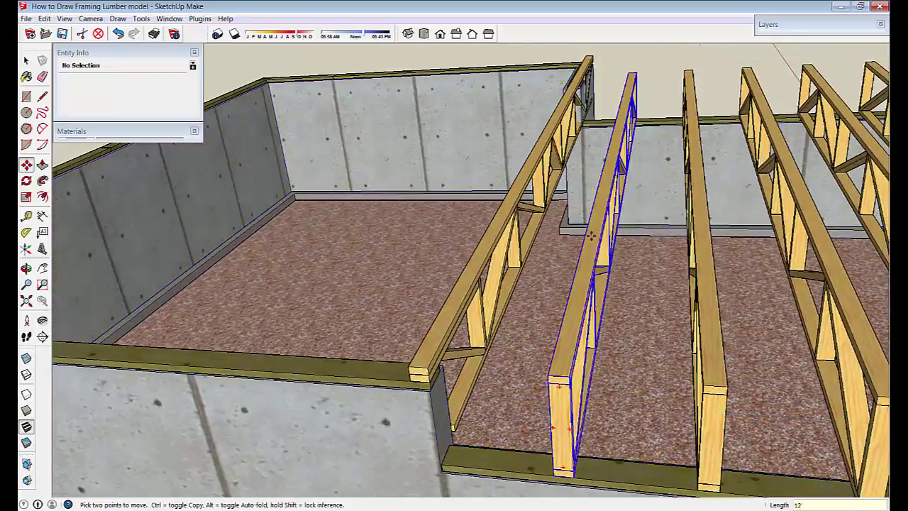
Copy the top chord bearing truss back along the raised foundation section and array the copy 7x.
middle_click_drag(591, 235, 571, 266)
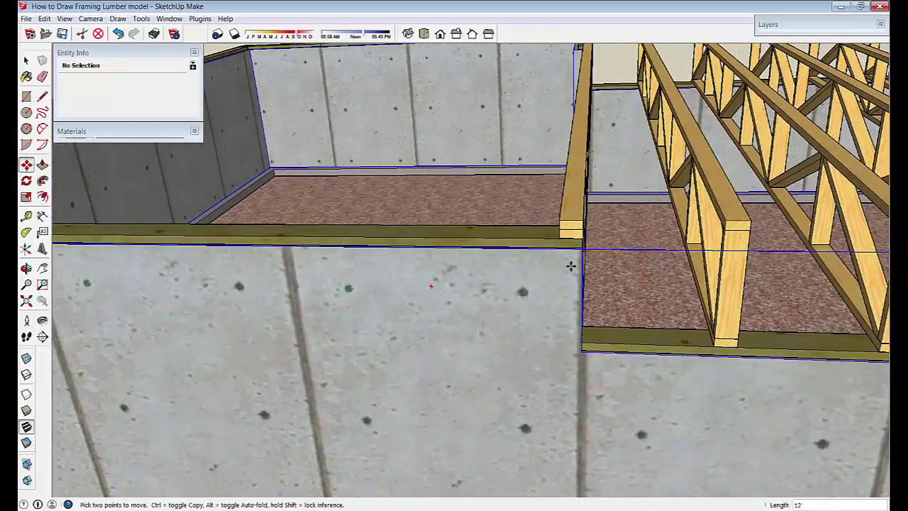
key("space")
left_click(569, 230)
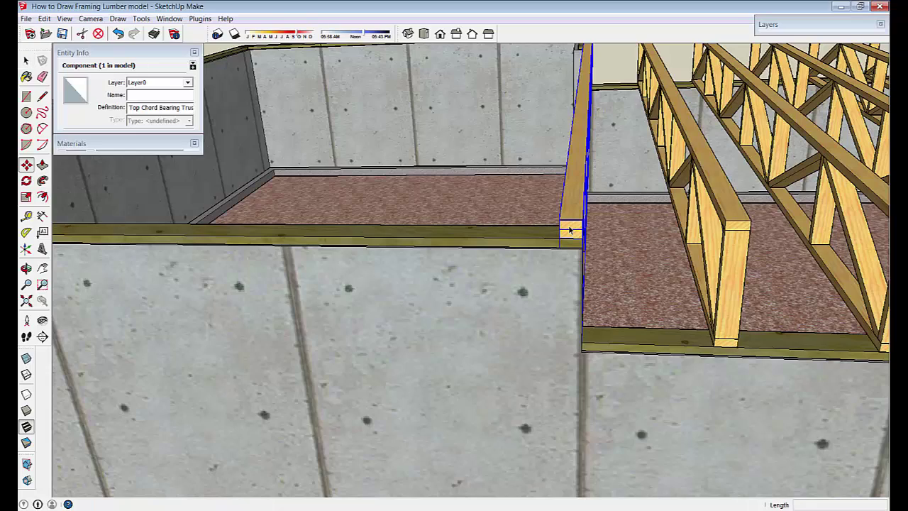
key("ctrl")
left_click(583, 220)
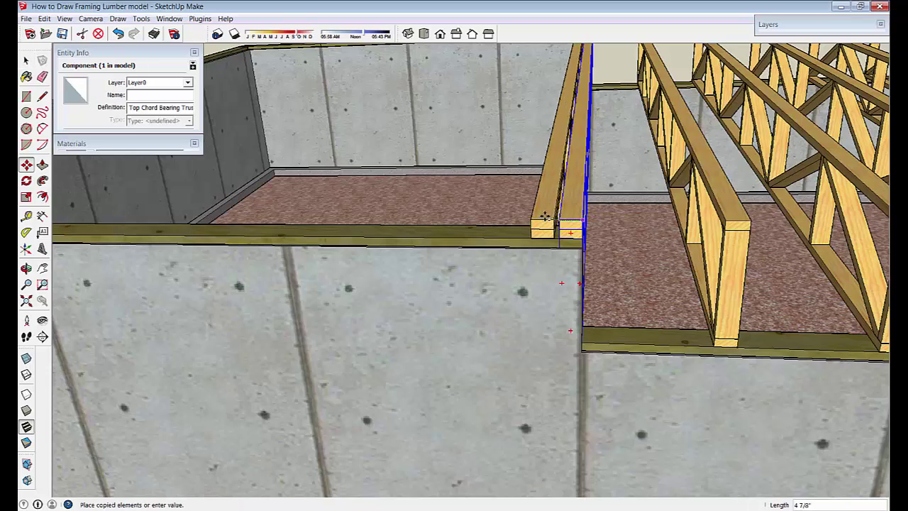
scroll(520, 220, "down", 5)
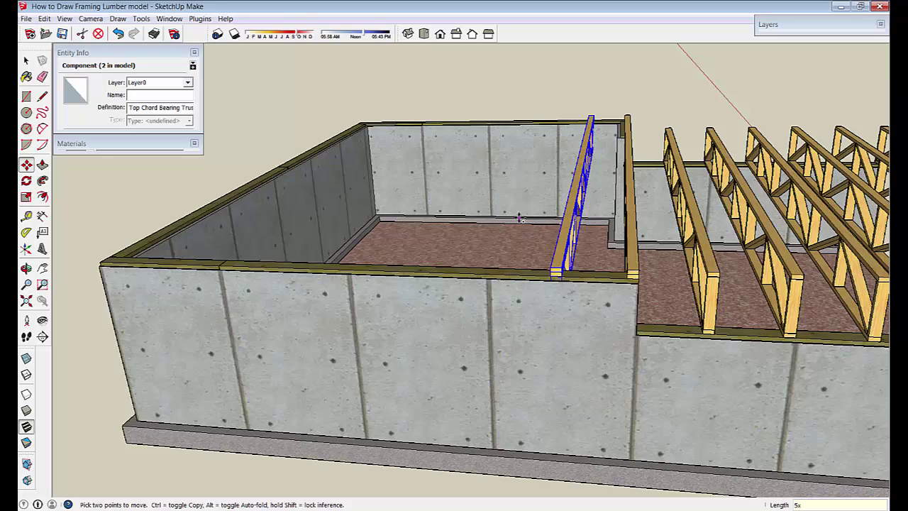
key("Return")
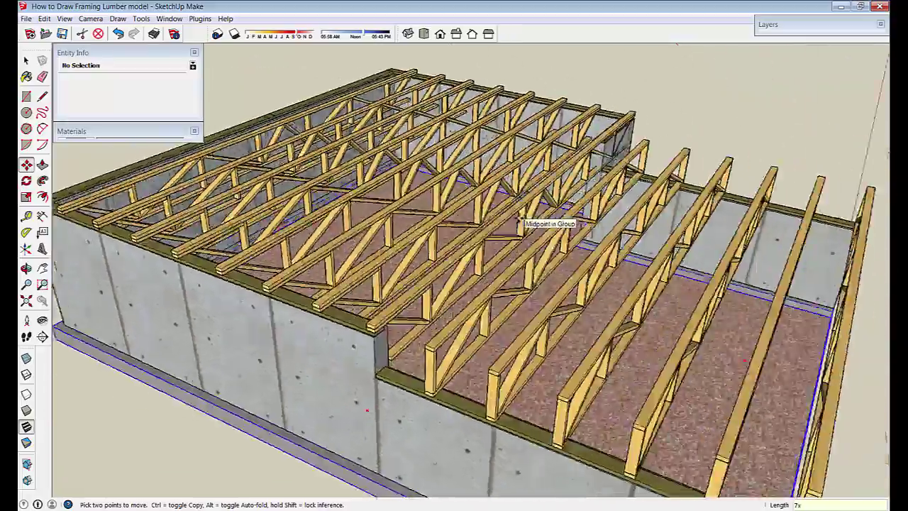
Examine from the opposite side how the last top chord bearing truss meets the return wall at the foundation step.
middle_click_drag(520, 219, 340, 223)
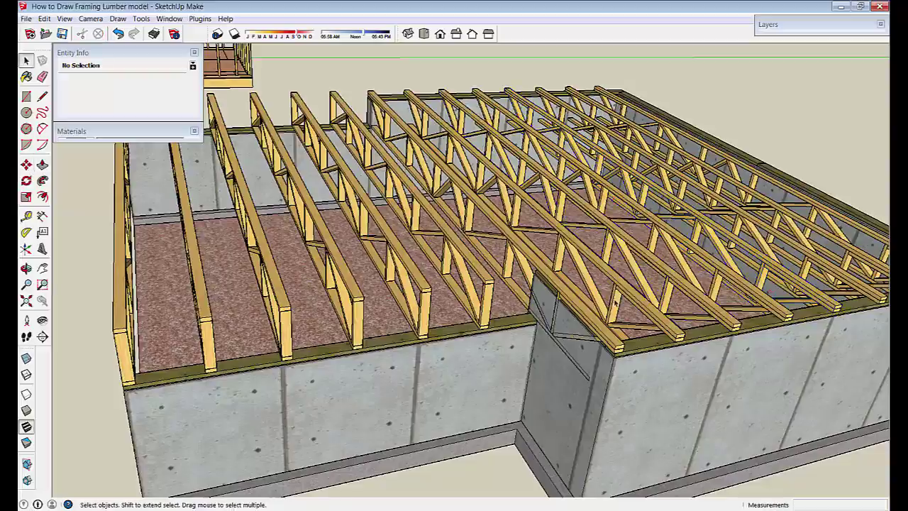
middle_click_drag(615, 303, 555, 340)
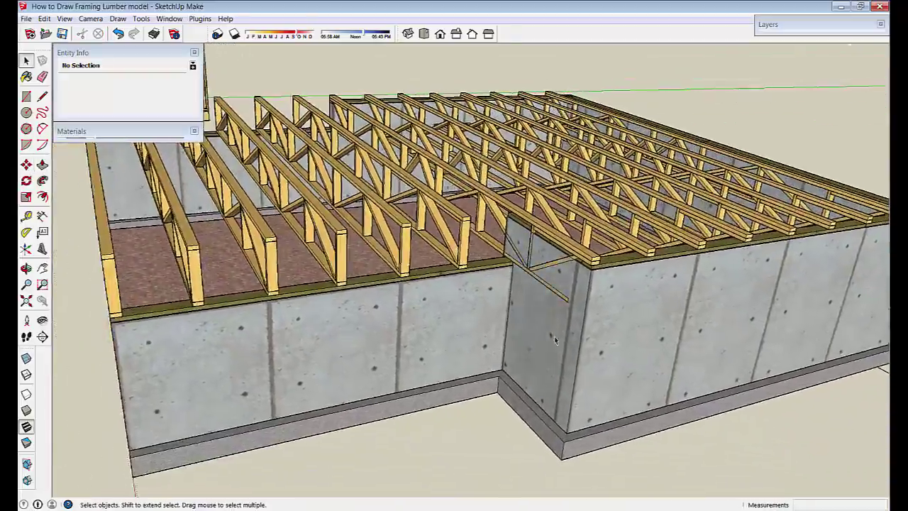
scroll(554, 336, "up", 6)
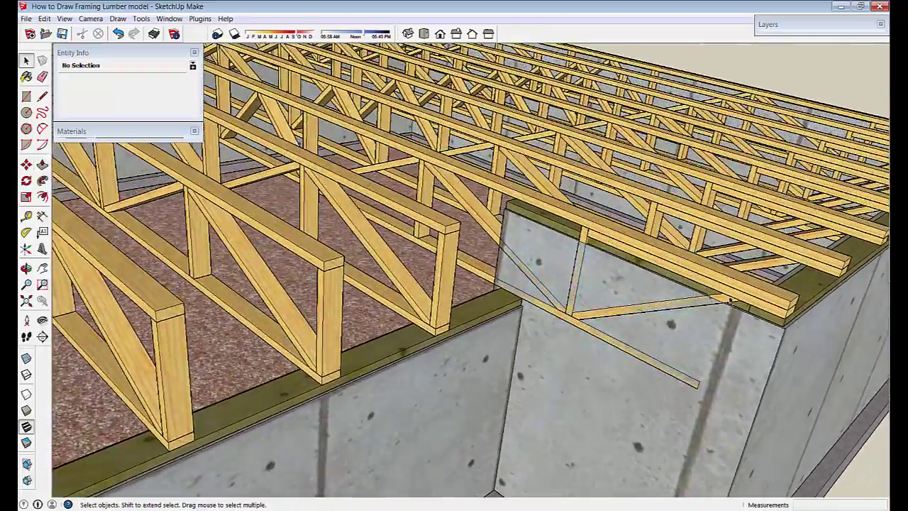
middle_click_drag(731, 302, 506, 243)
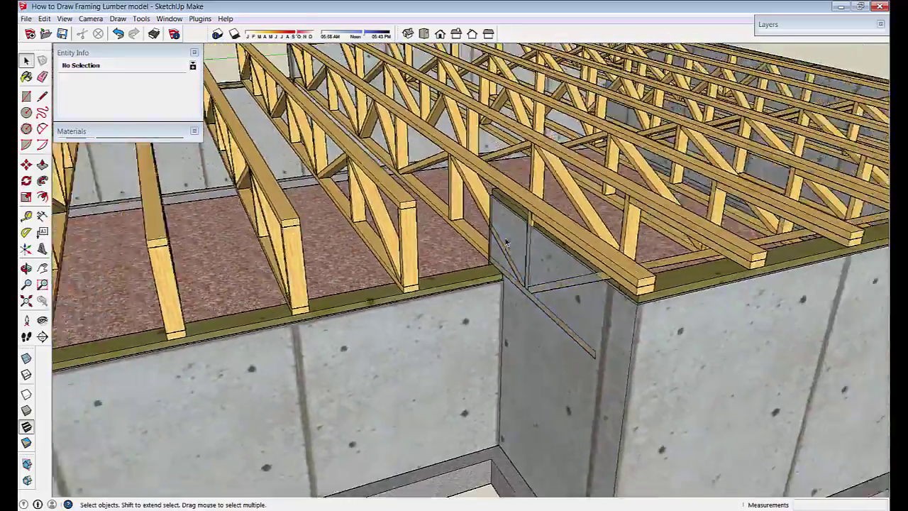
scroll(506, 244, "down", 3)
middle_click_drag(500, 325, 572, 325)
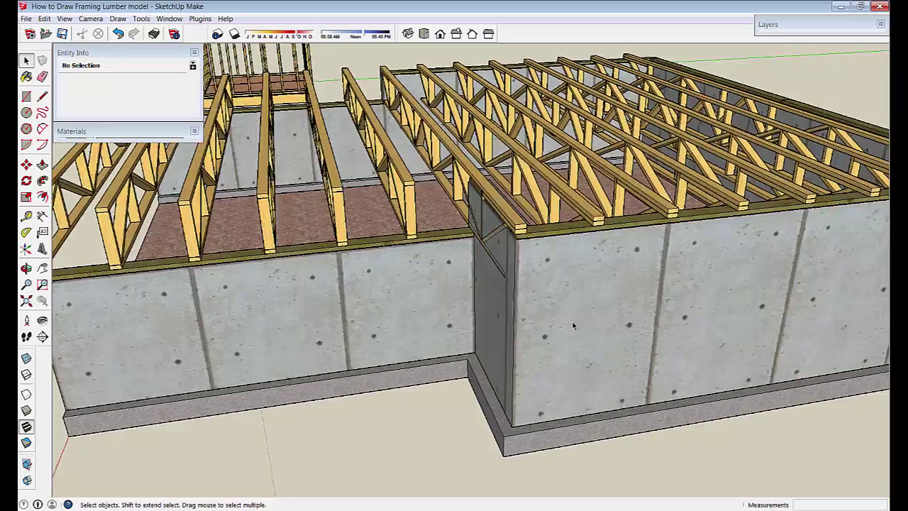
scroll(572, 320, "up", 3)
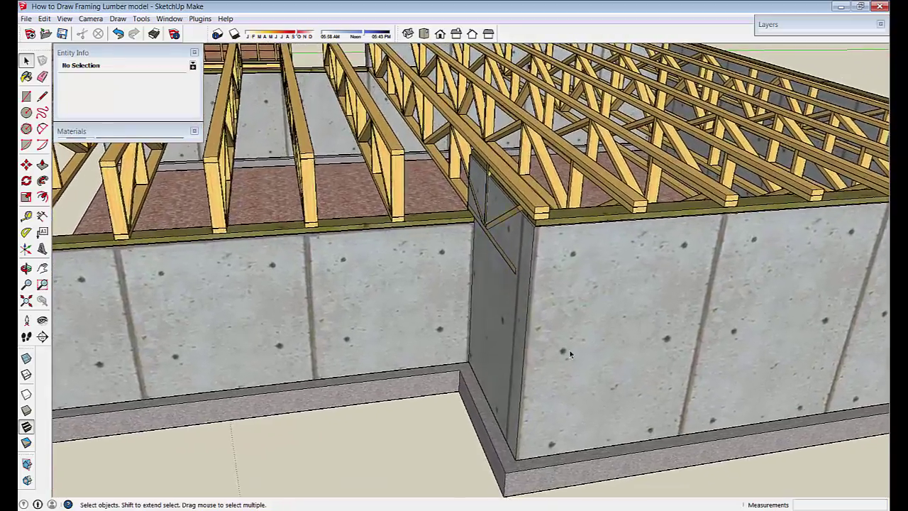
scroll(569, 349, "down", 4)
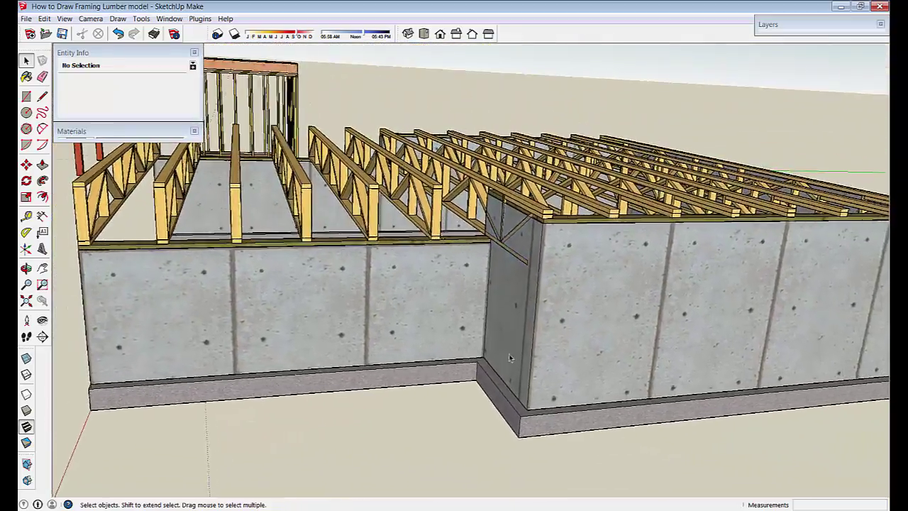
Inside the foundation wall group, move the short return wall at the step 12" toward the lower section, and close the group.
middle_click_drag(508, 353, 489, 349)
double_click(537, 326)
left_click(536, 326)
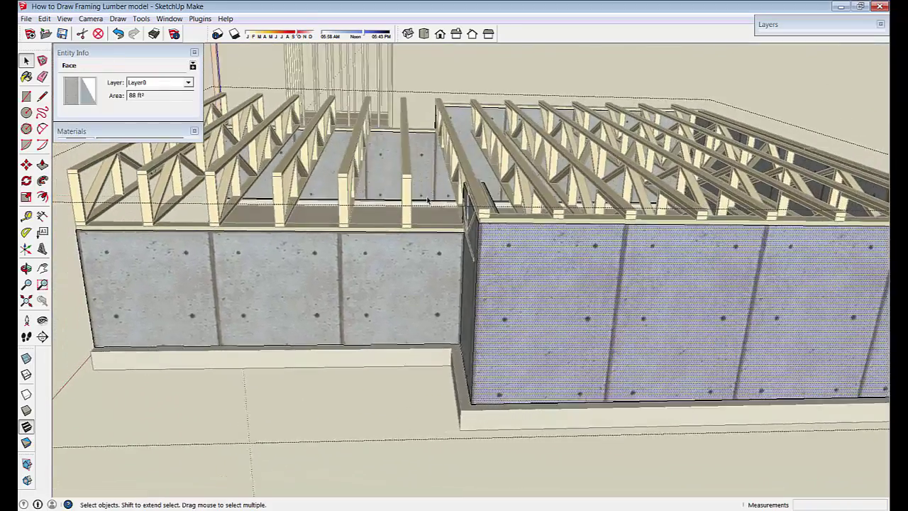
middle_click_drag(427, 200, 443, 135)
left_click_drag(444, 134, 496, 440)
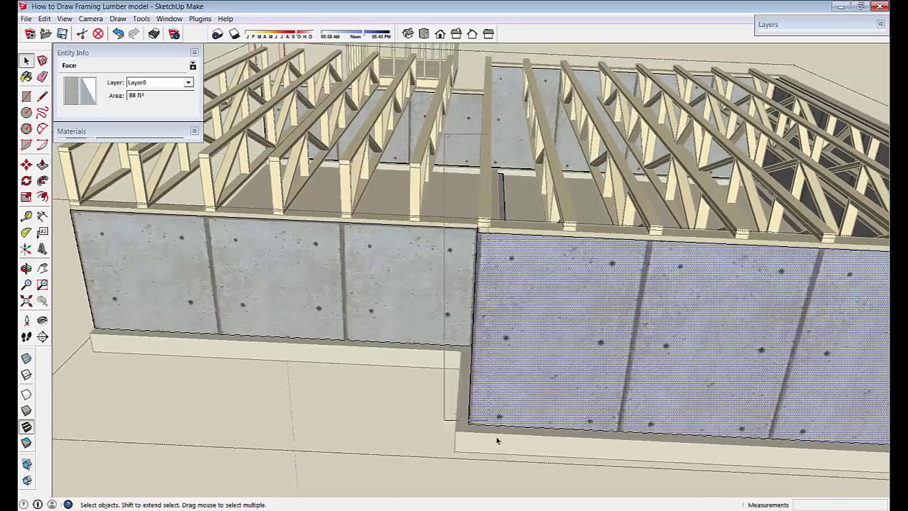
middle_click_drag(497, 441, 523, 501)
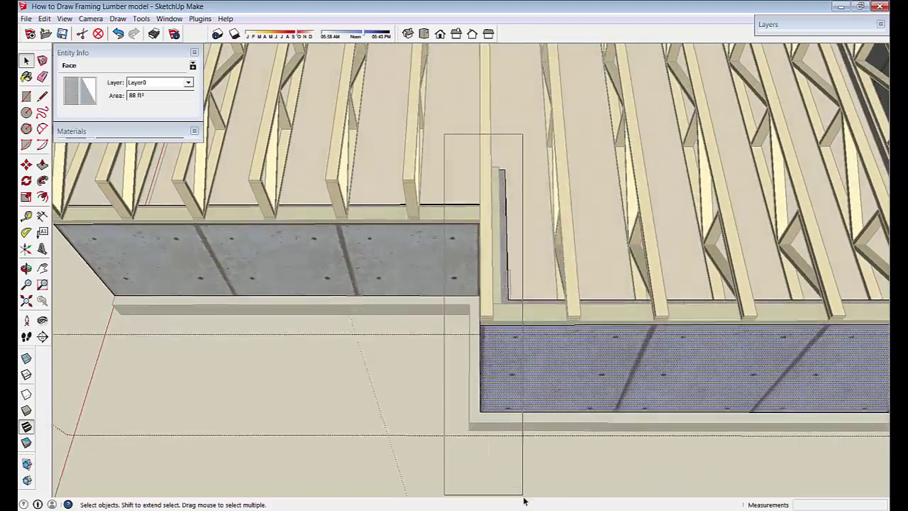
left_click_drag(524, 501, 531, 498)
middle_click_drag(531, 498, 543, 424)
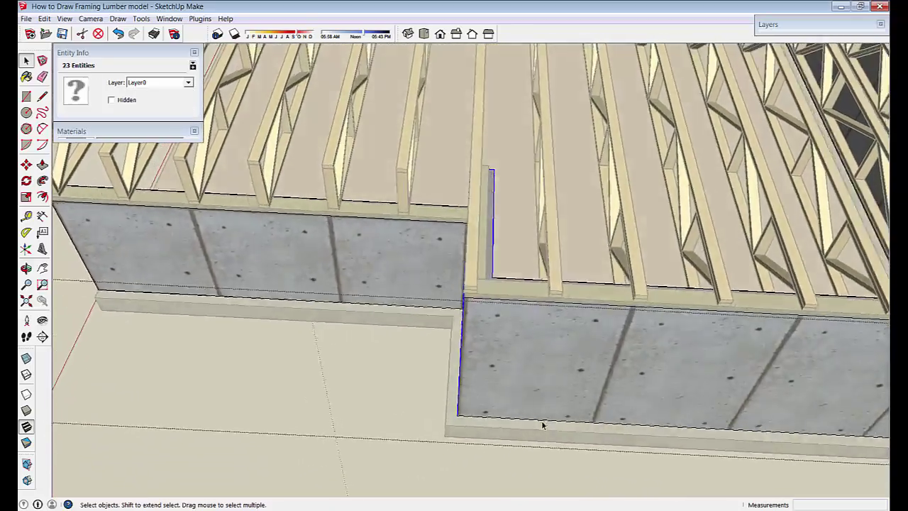
middle_click_drag(581, 337, 603, 275)
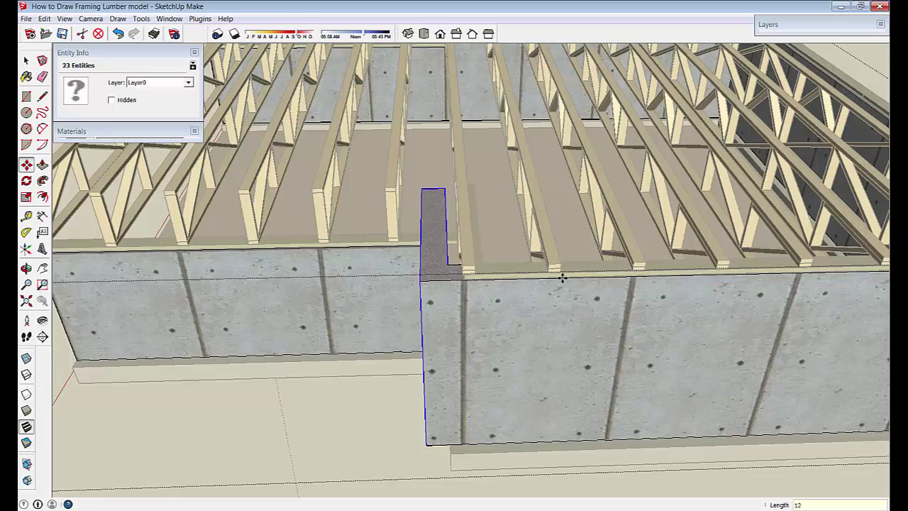
middle_click_drag(561, 278, 565, 410)
scroll(495, 406, "down", 1)
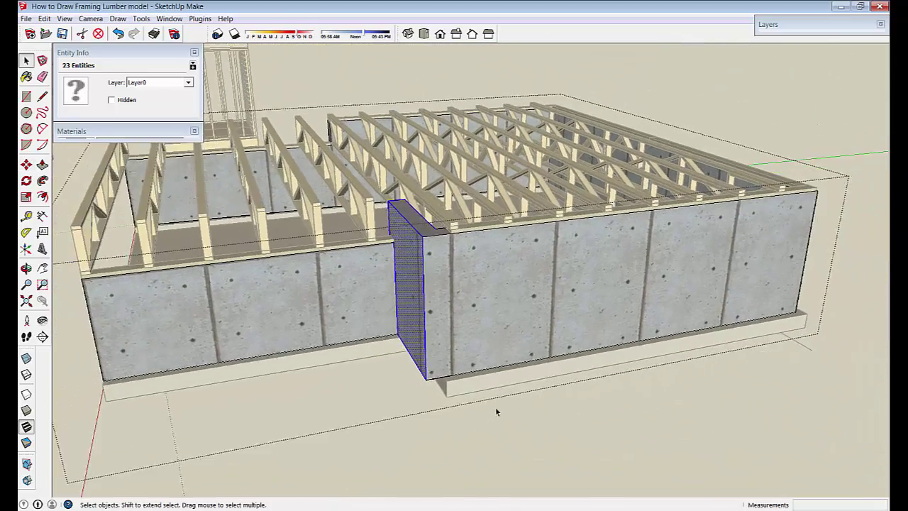
middle_click_drag(495, 409, 452, 362)
left_click(444, 433)
Inside the footing group, move the short return footing at the step 12" toward the lower section.
double_click(449, 374)
left_click(450, 375)
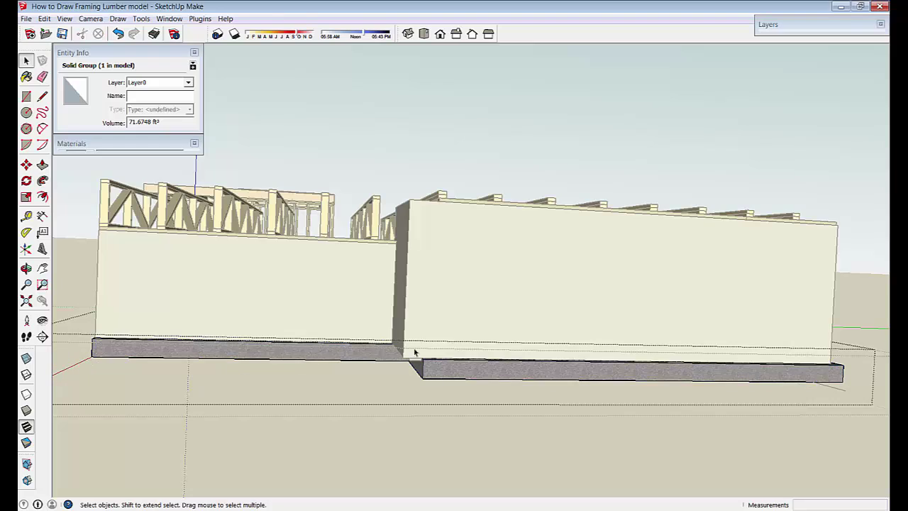
left_click_drag(332, 296, 483, 422)
middle_click_drag(482, 421, 439, 443)
key("m")
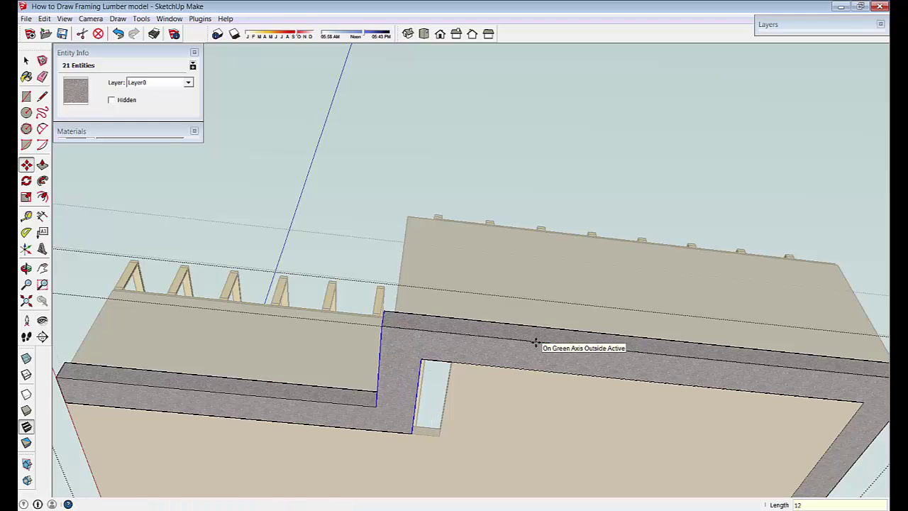
left_click(534, 438)
middle_click_drag(534, 438, 321, 363)
Inside the floor slab group, extend the slab's short edge at the foundation step to close the gap beside the moved return footing.
double_click(550, 416)
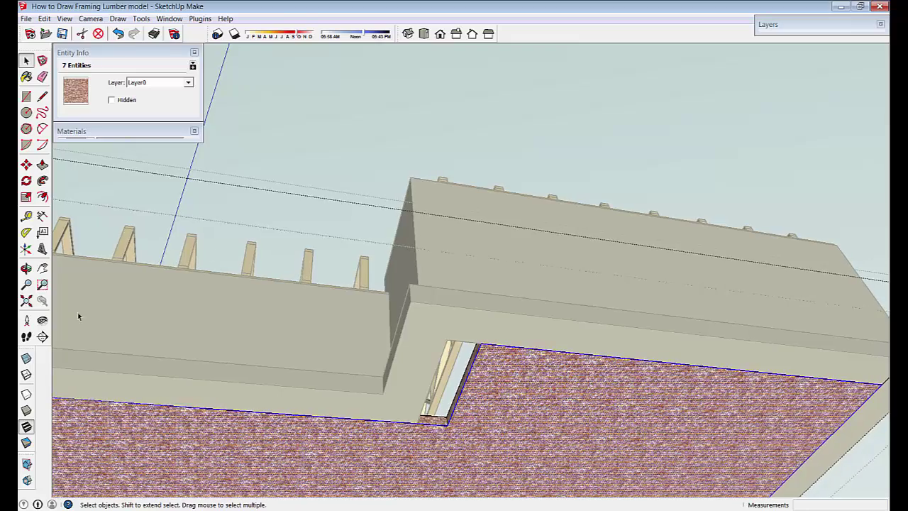
scroll(462, 327, "up", 1)
left_click(461, 372)
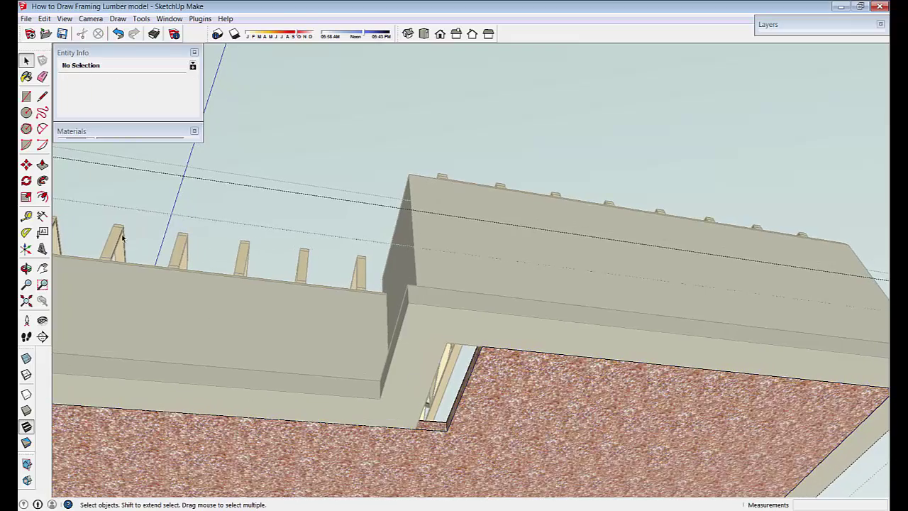
left_click(42, 164)
middle_click_drag(383, 369, 494, 343)
left_click_drag(488, 343, 461, 322)
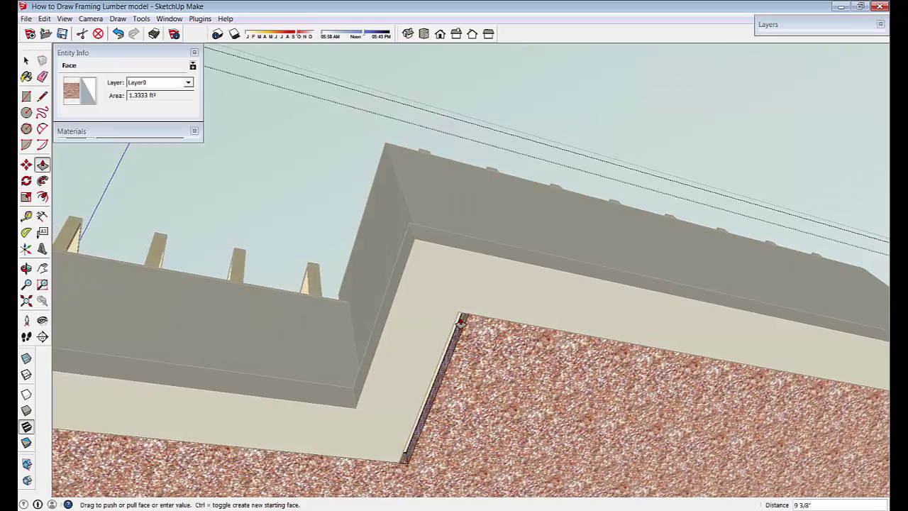
middle_click_drag(458, 316, 517, 330)
key("space")
Inside the sill plate group on the raised section's long wall, extend the plate's end to the moved return wall's corner.
scroll(535, 318, "up", 5)
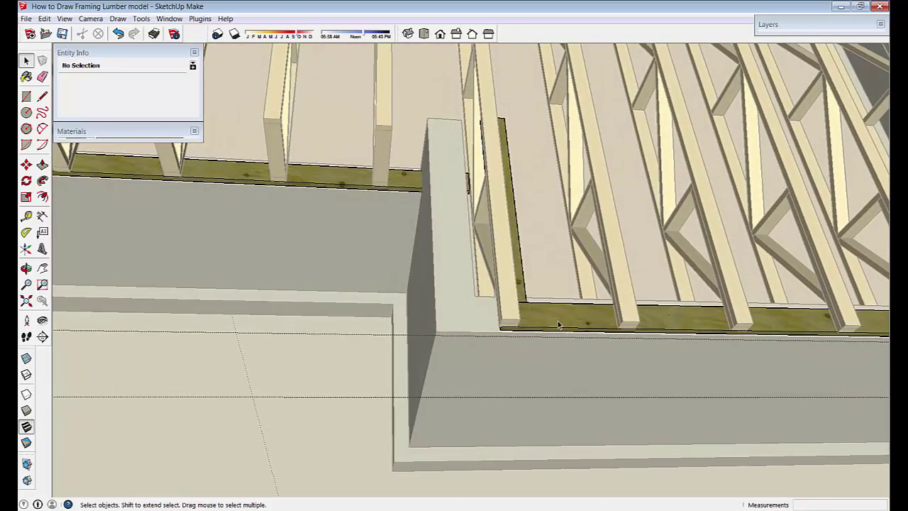
double_click(557, 324)
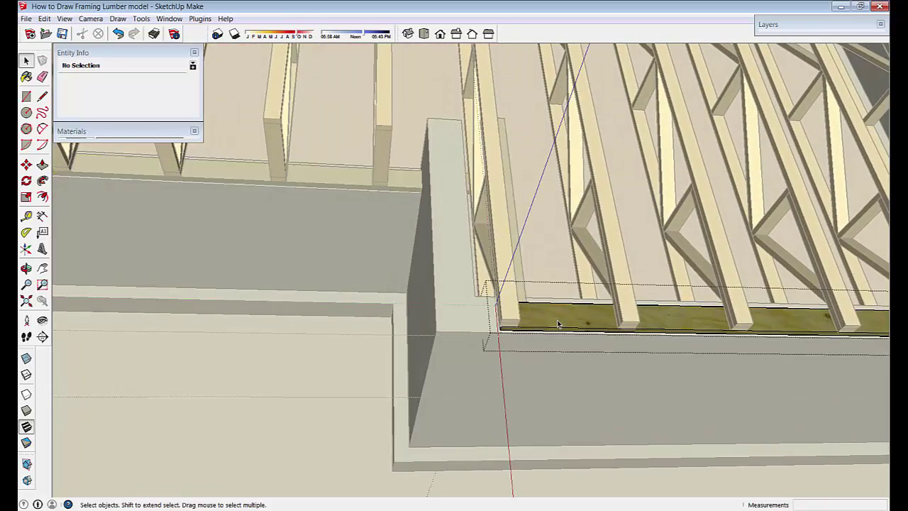
middle_click_drag(557, 324, 142, 213)
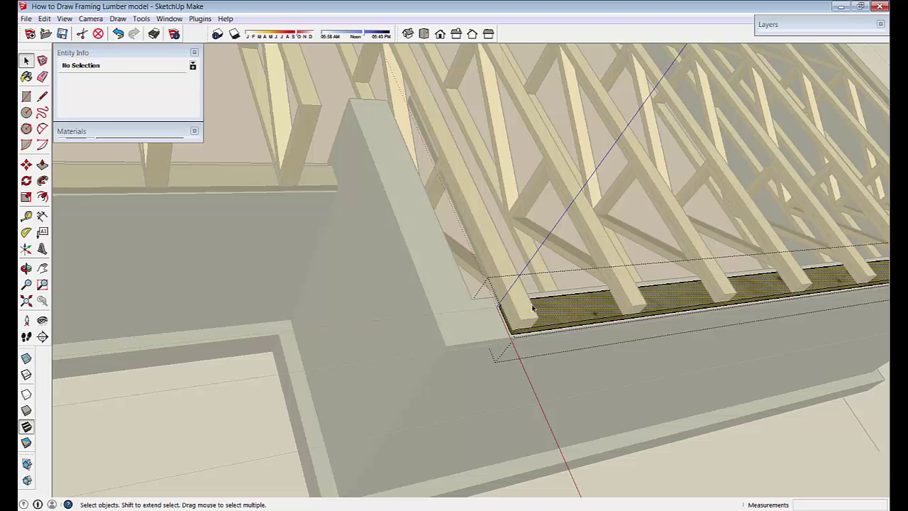
middle_click_drag(532, 308, 522, 247)
left_click(478, 324)
double_click(584, 323)
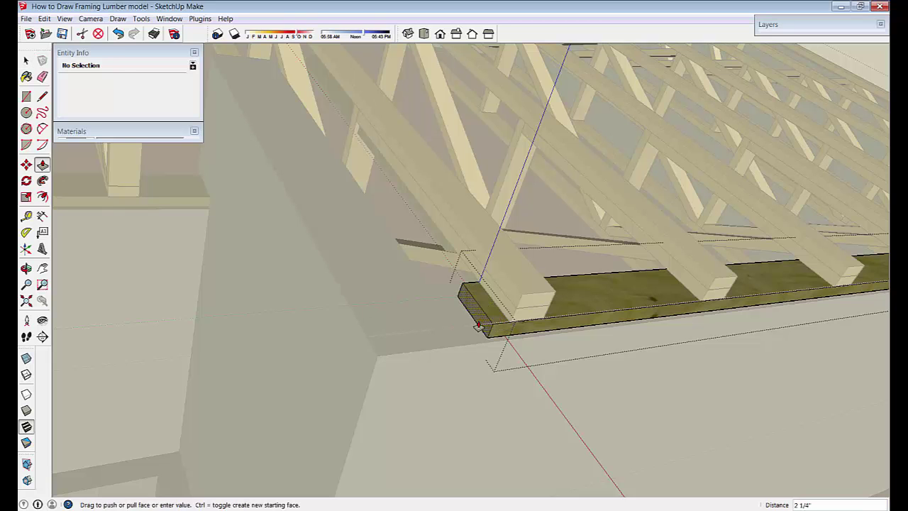
left_click(479, 327)
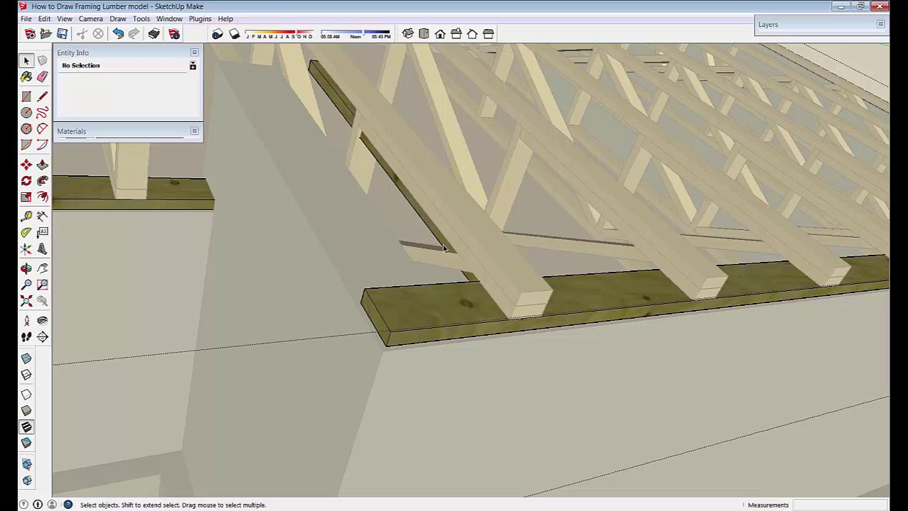
Move the short sill plate at the foundation step 12" toward the lower section onto the return wall.
left_click(443, 247)
middle_click_drag(483, 333, 483, 327)
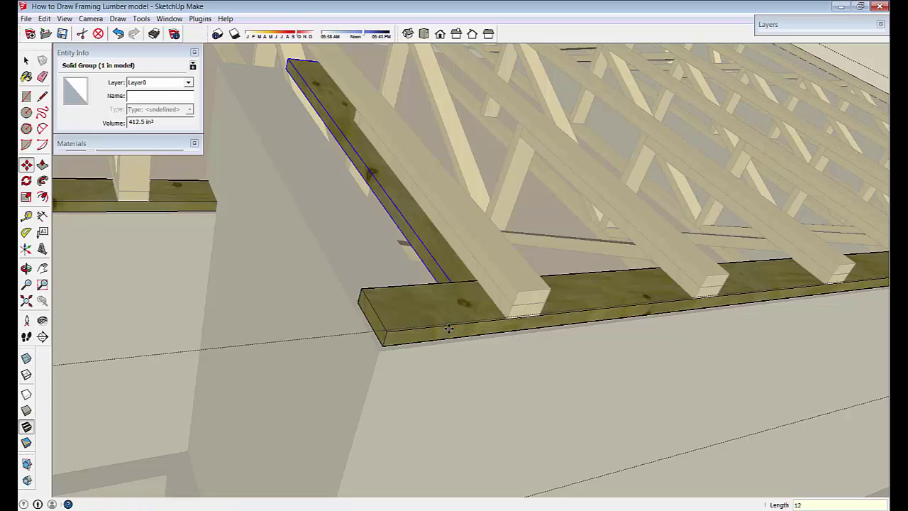
scroll(449, 328, "down", 4)
key("space")
Turn on shadows for an overall view of the floor trusses on the stepped foundation.
scroll(548, 233, "down", 5)
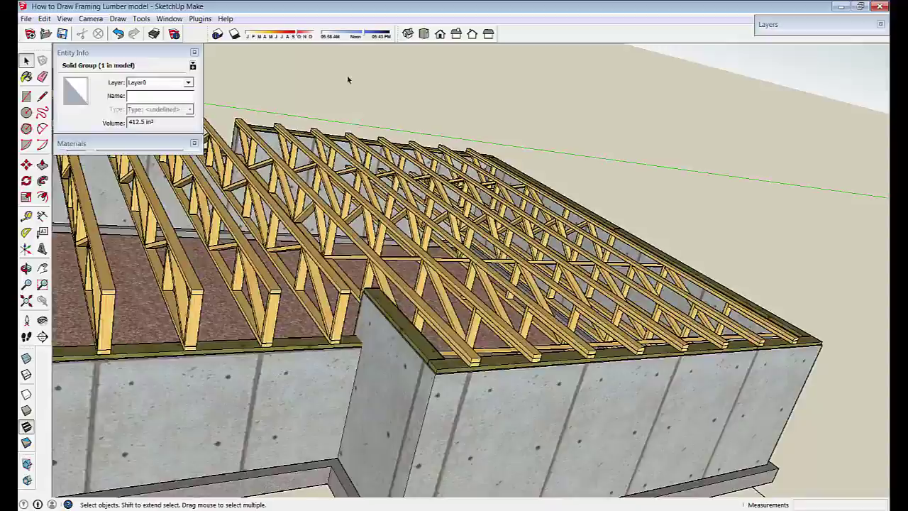
middle_click_drag(454, 369, 542, 389)
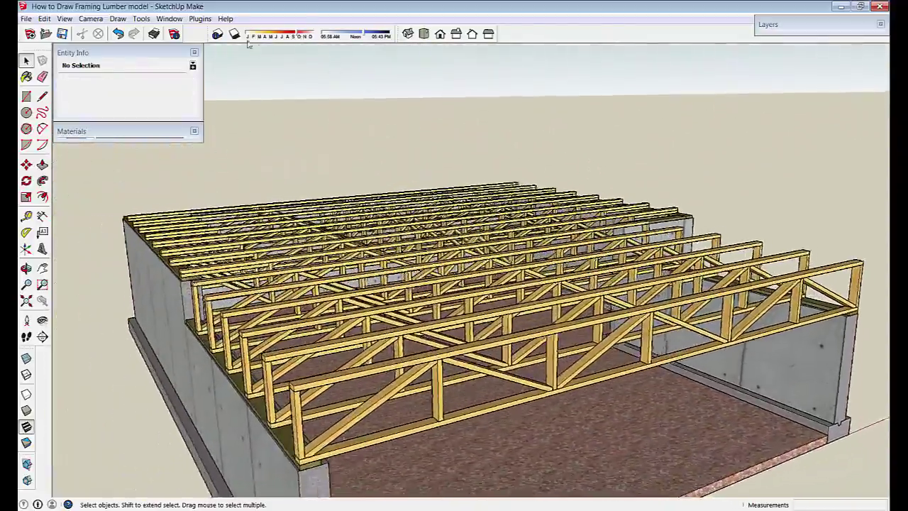
left_click(234, 33)
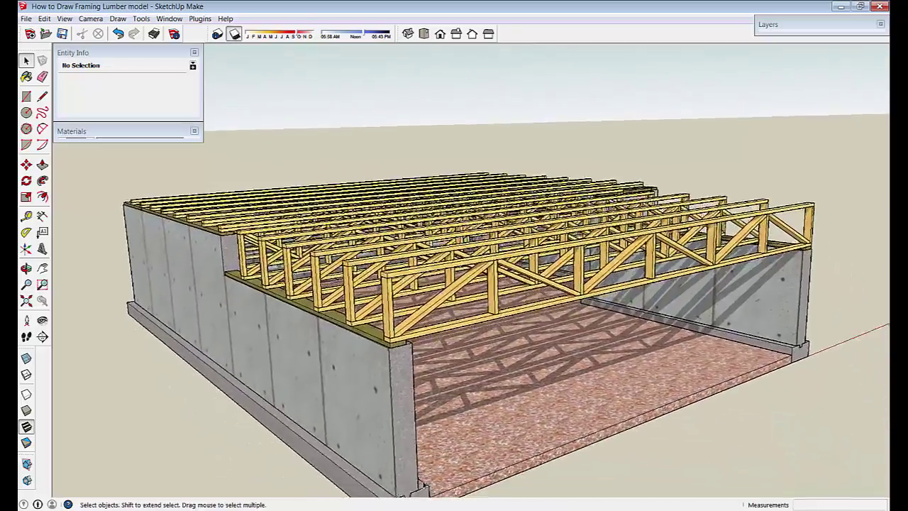